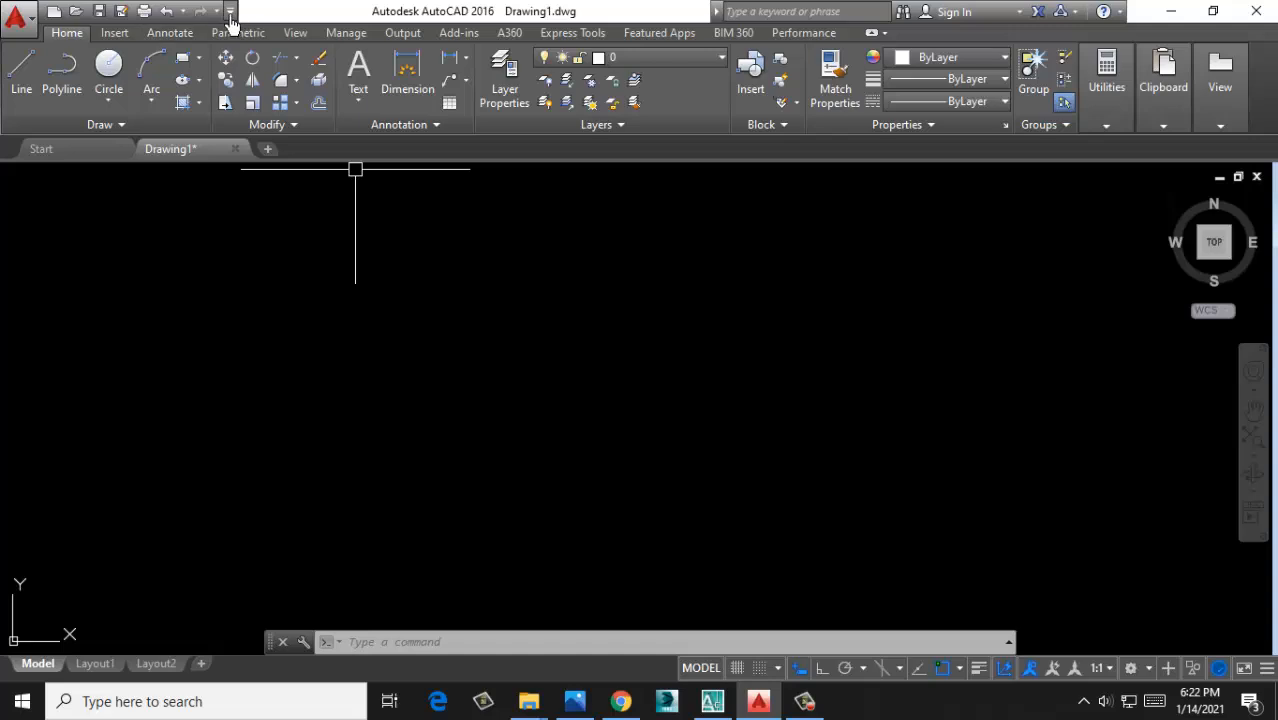
Add Workspace and Batch Plot to the Quick Access Toolbar and show the classic menu bar
left_click(230, 12)
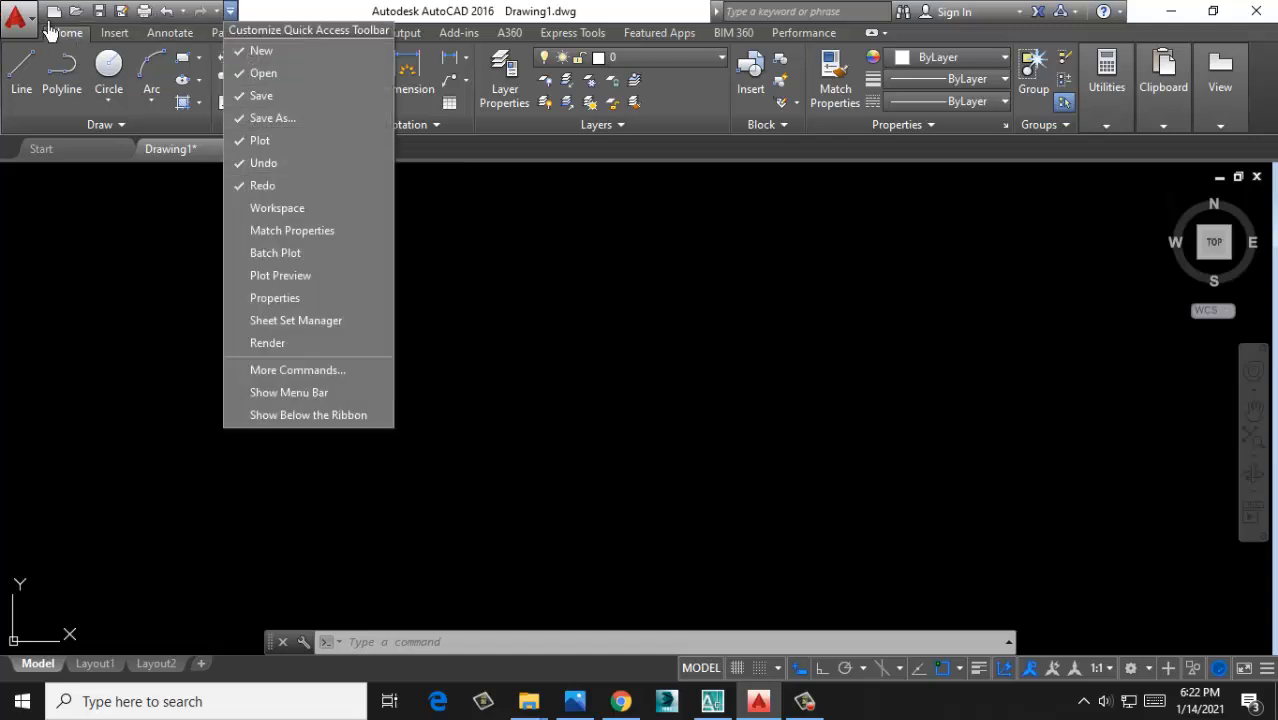
left_click(285, 210)
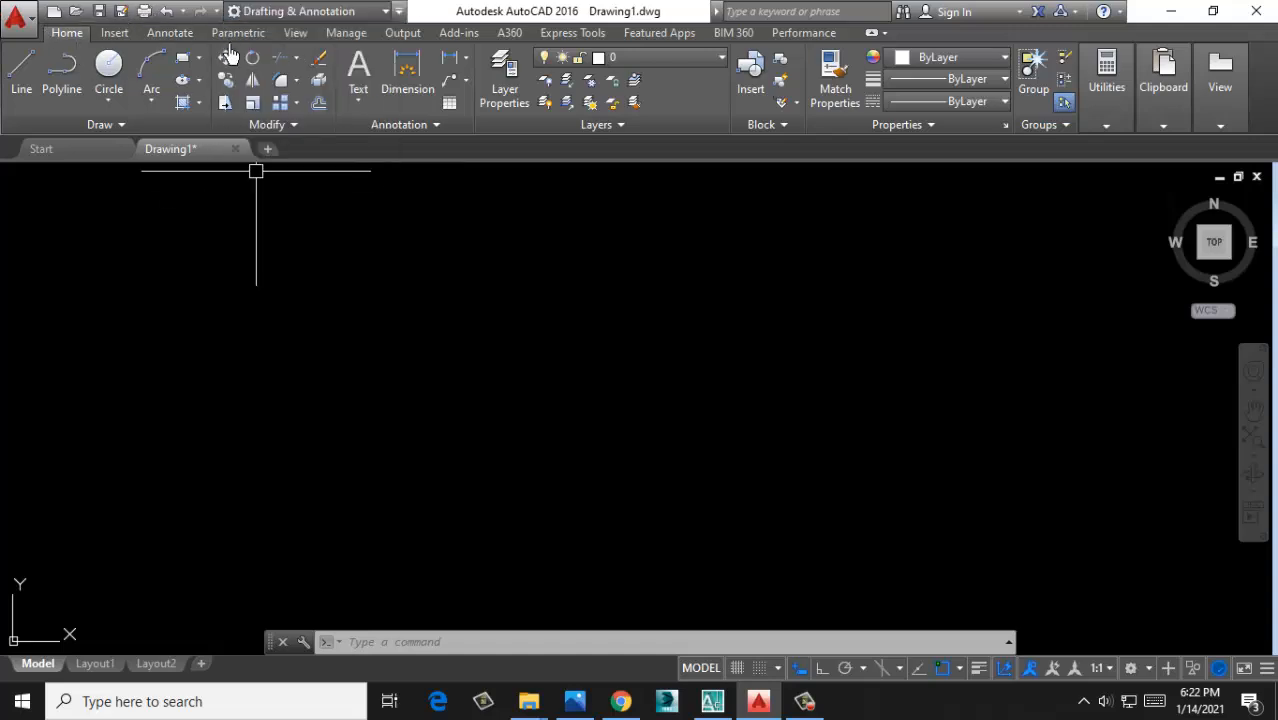
left_click(398, 14)
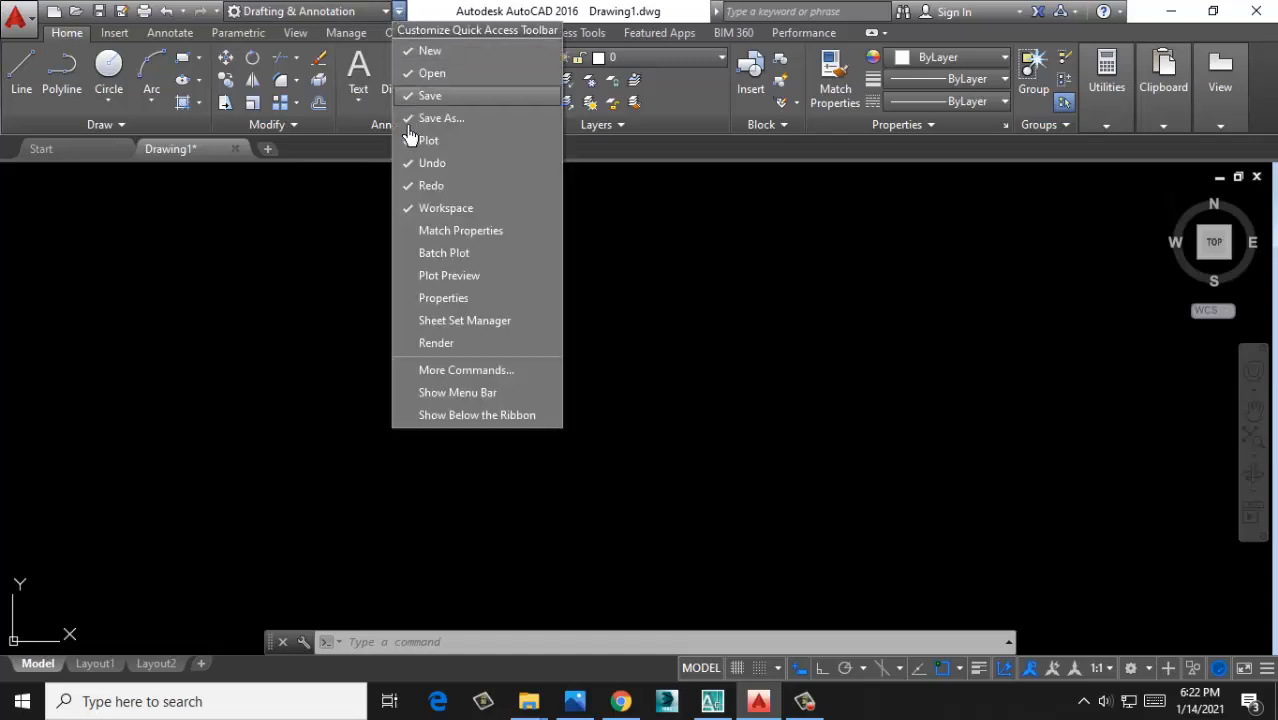
left_click(426, 274)
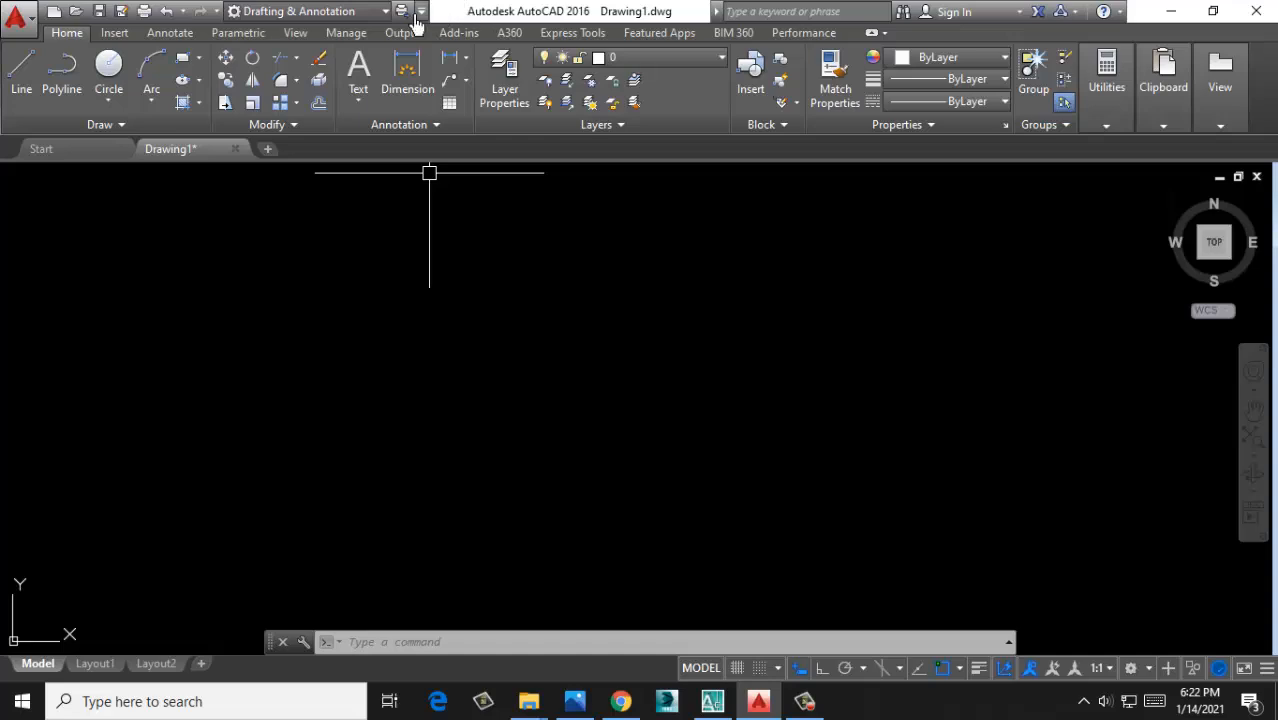
left_click(419, 15)
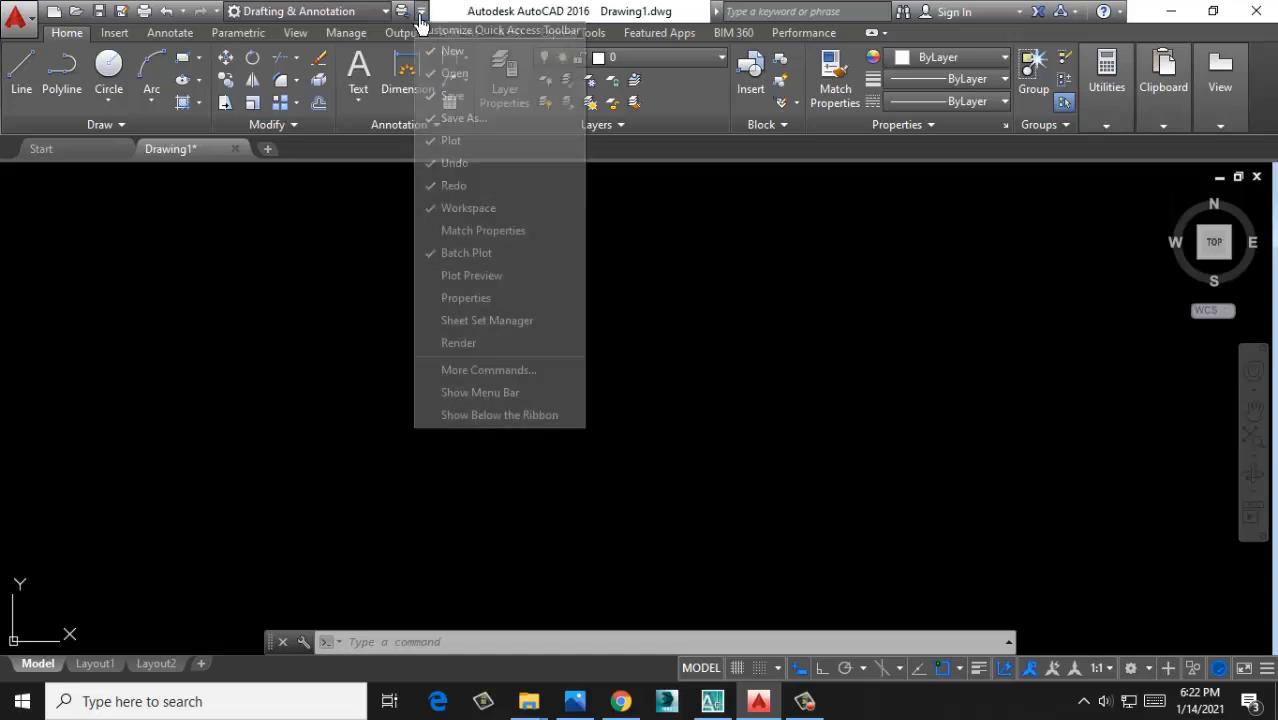
left_click(478, 395)
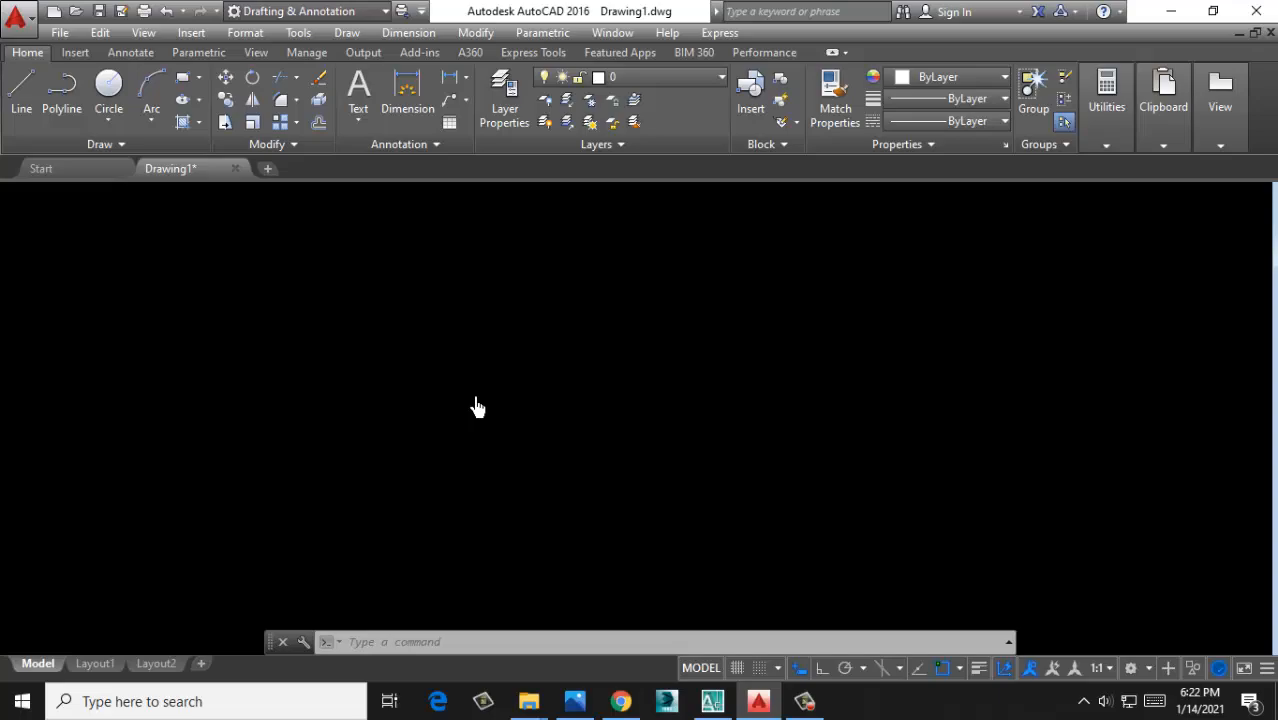
Switch to AutoCAD 2007 to look through its classic menus, and return to AutoCAD 2016
left_click(712, 701)
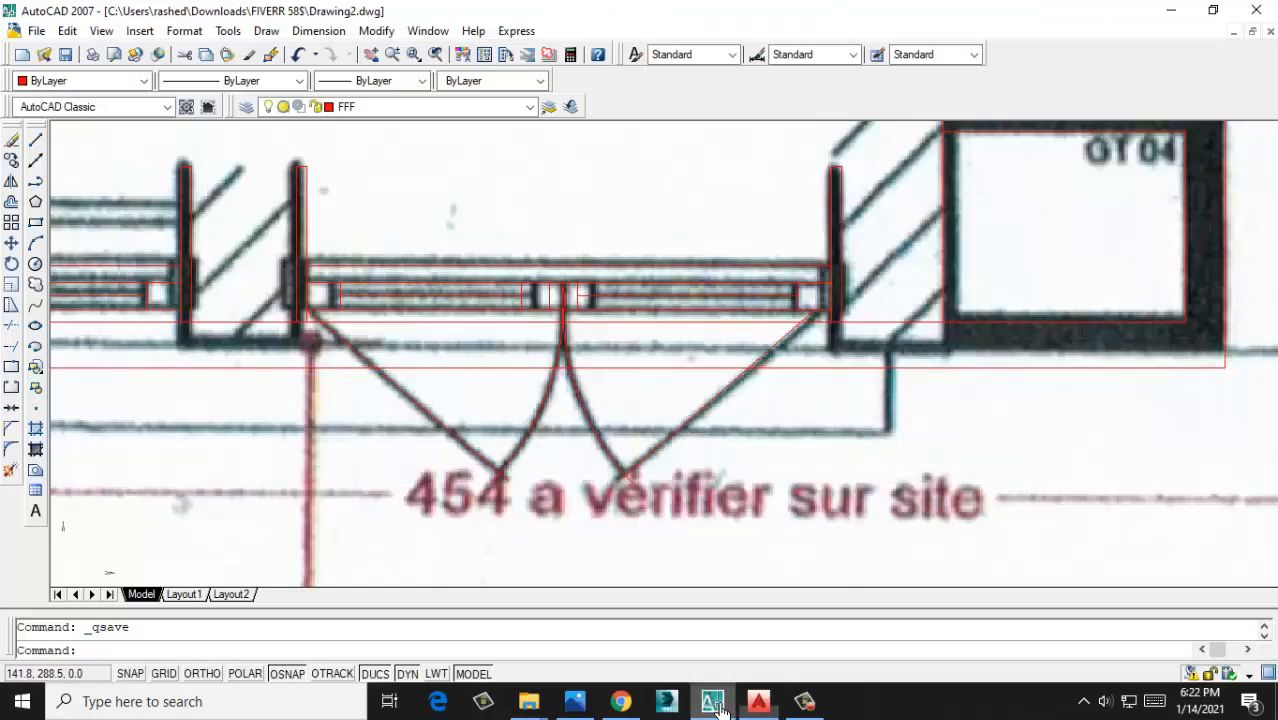
left_click(229, 31)
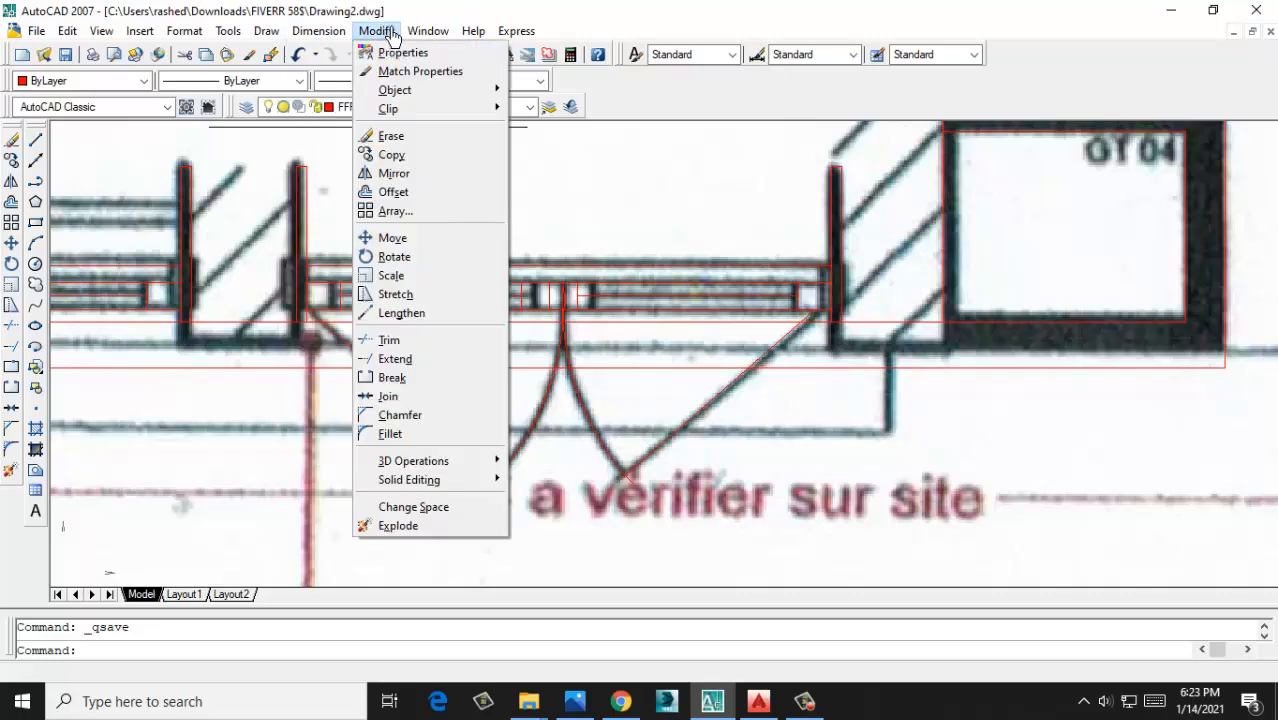
mouse_move(186, 36)
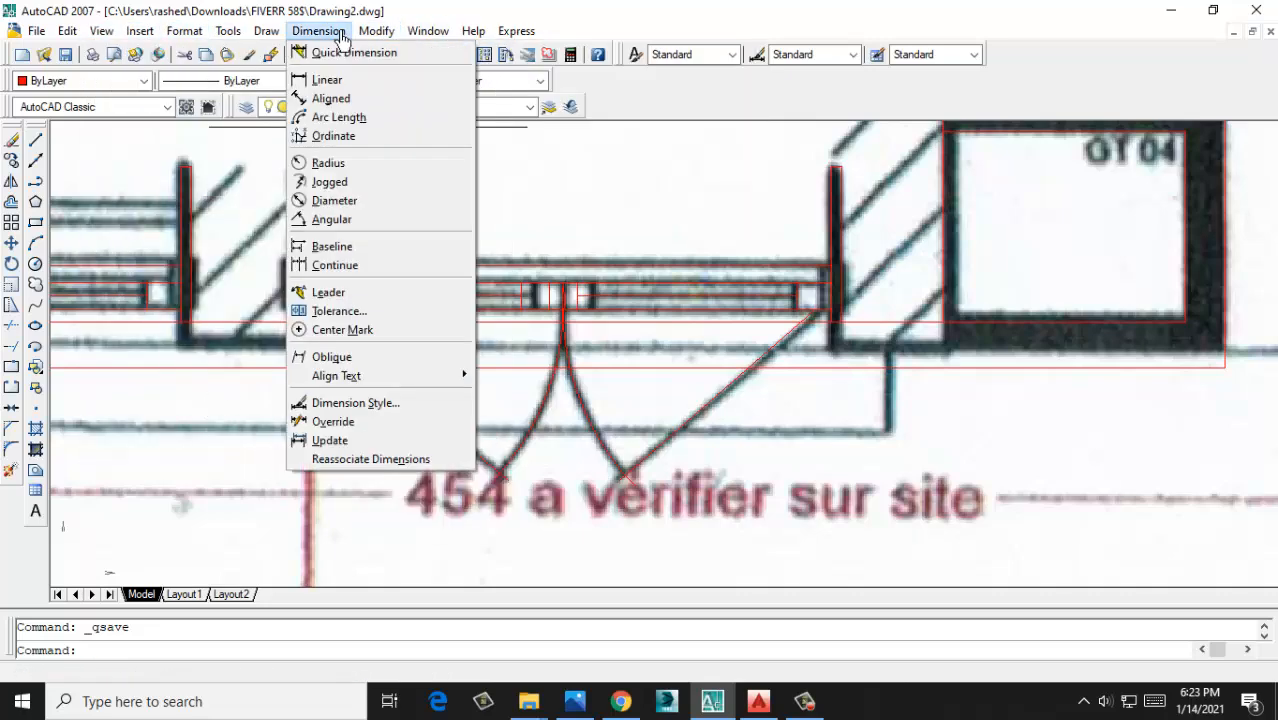
left_click(1175, 10)
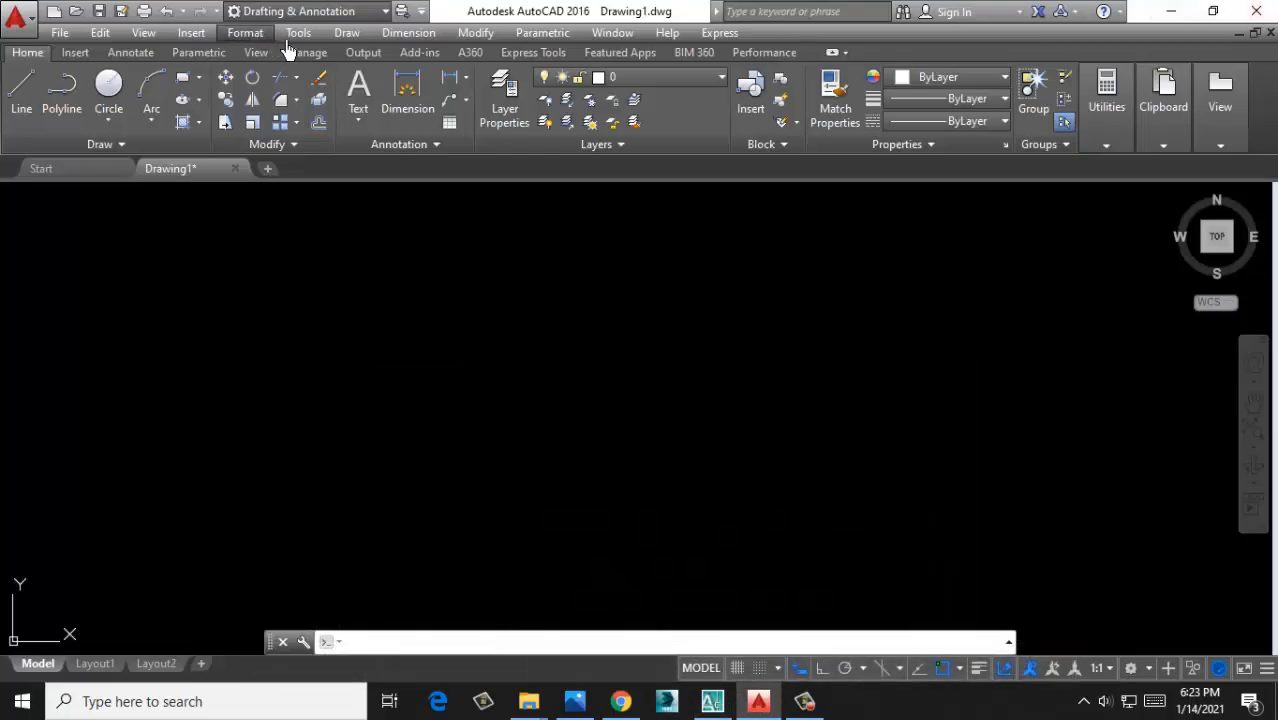
Hide the menu bar and show it again
left_click(421, 12)
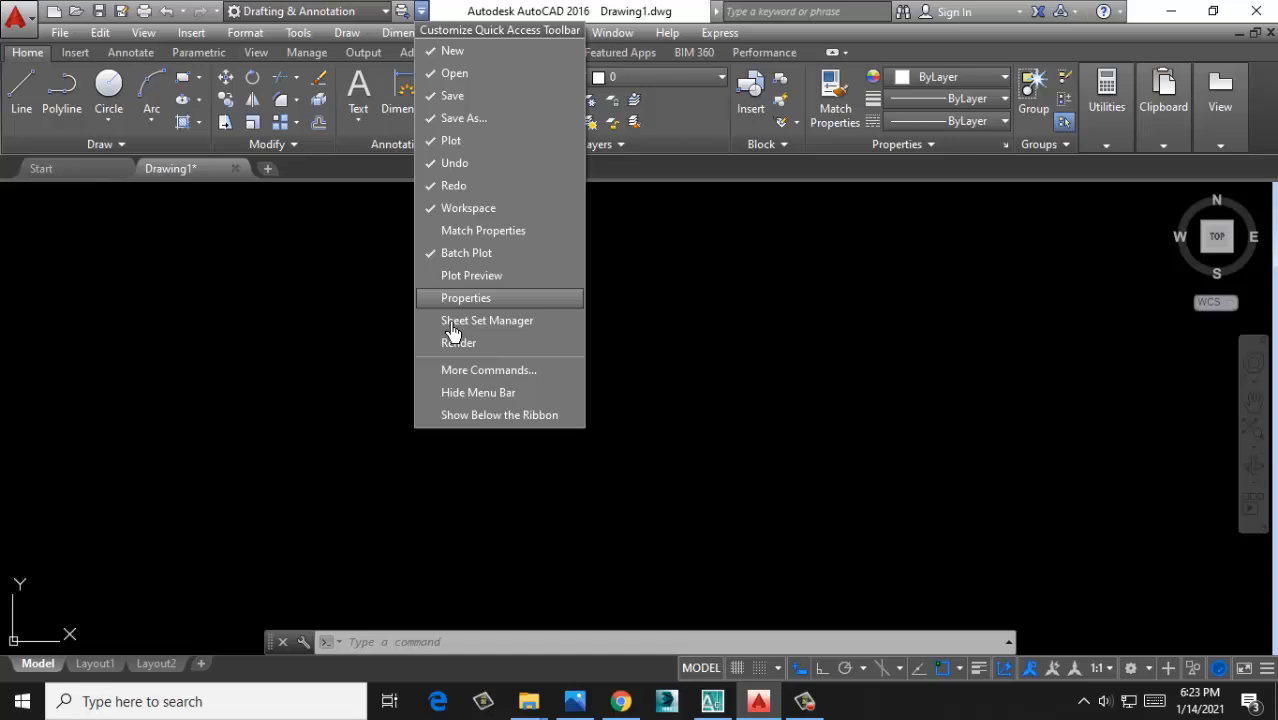
left_click(456, 396)
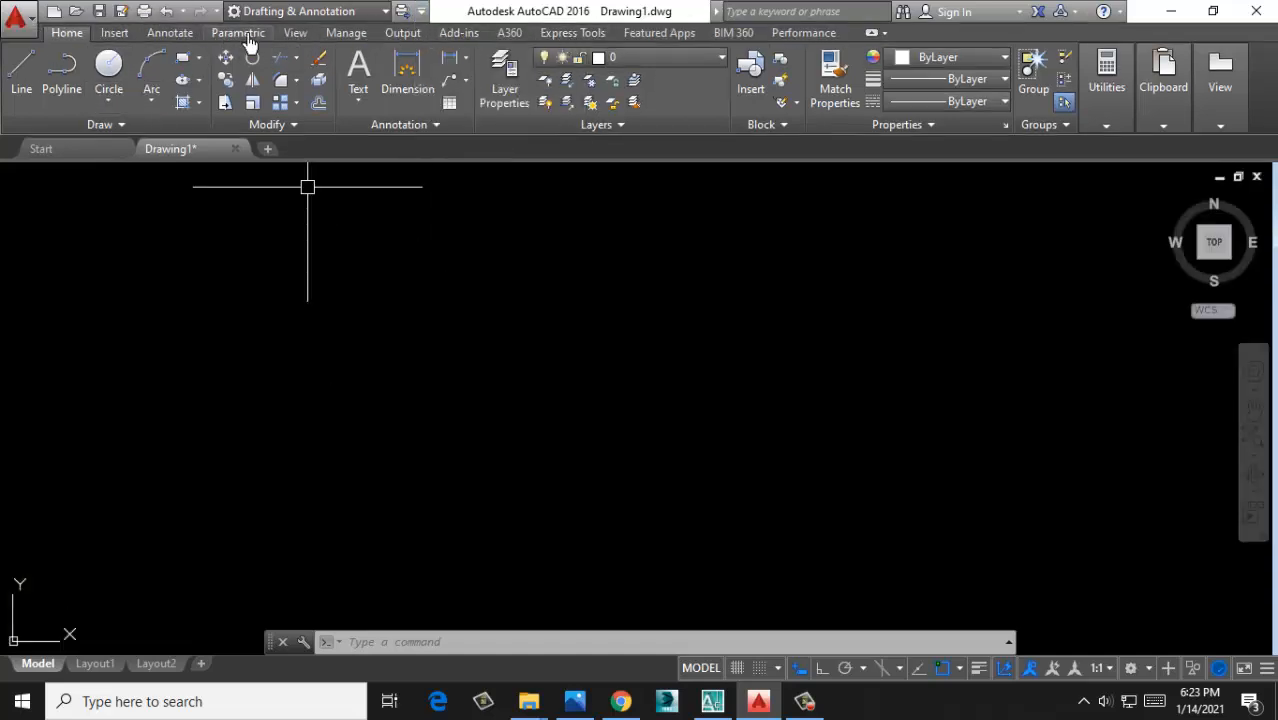
left_click(421, 12)
left_click(487, 397)
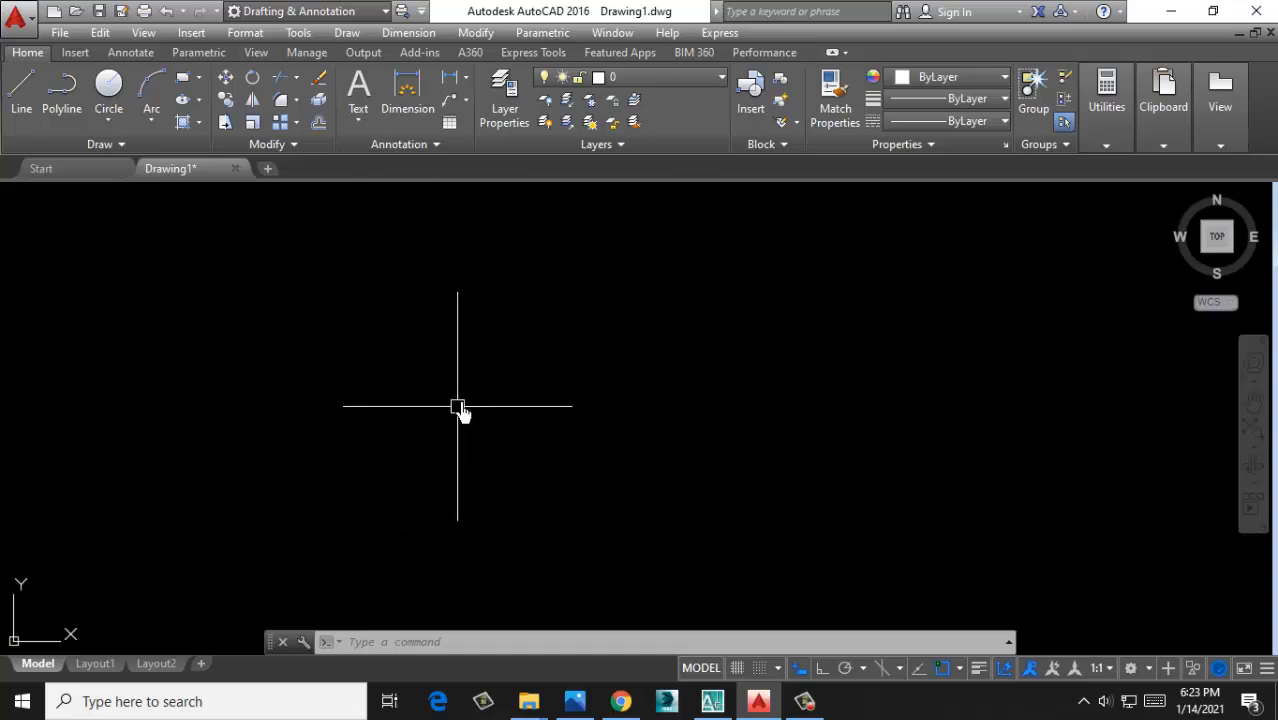
Turn off the display of the UCS icon in the drawing area
scroll(635, 300, "down", 5)
scroll(590, 355, "up", 5)
scroll(676, 318, "down", 5)
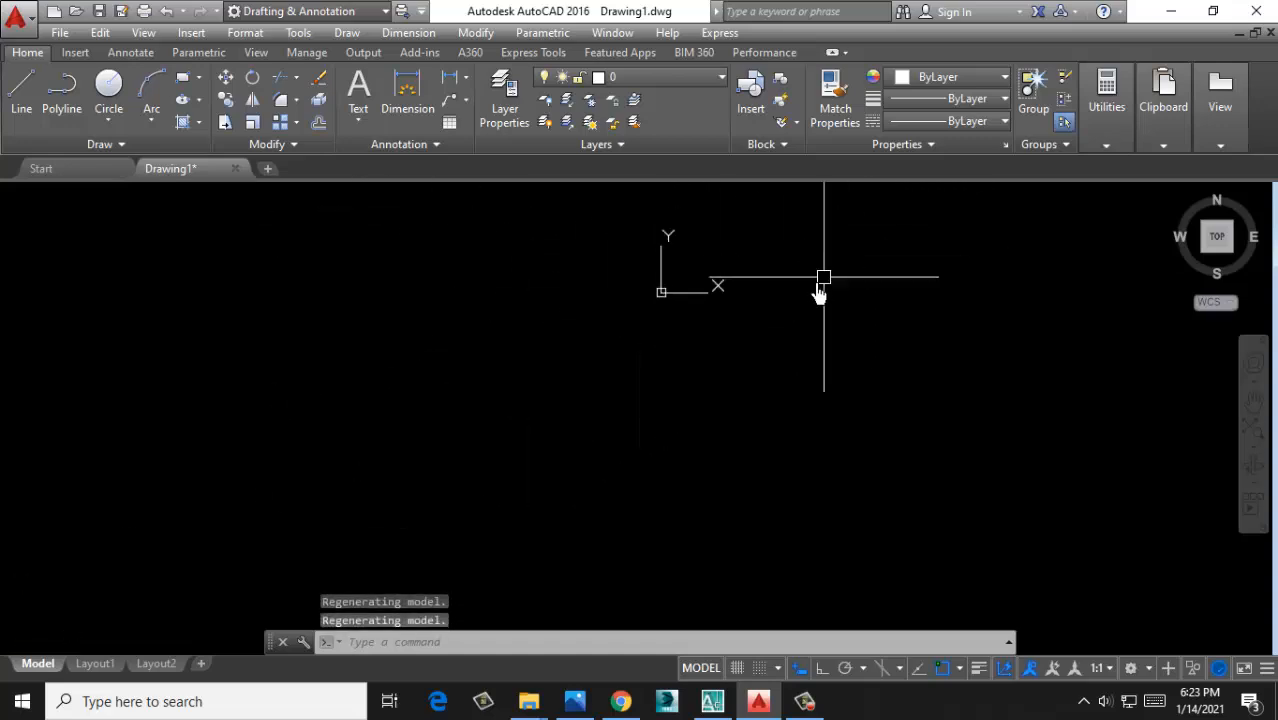
middle_click_drag(660, 300, 607, 312)
middle_click_drag(692, 289, 560, 298)
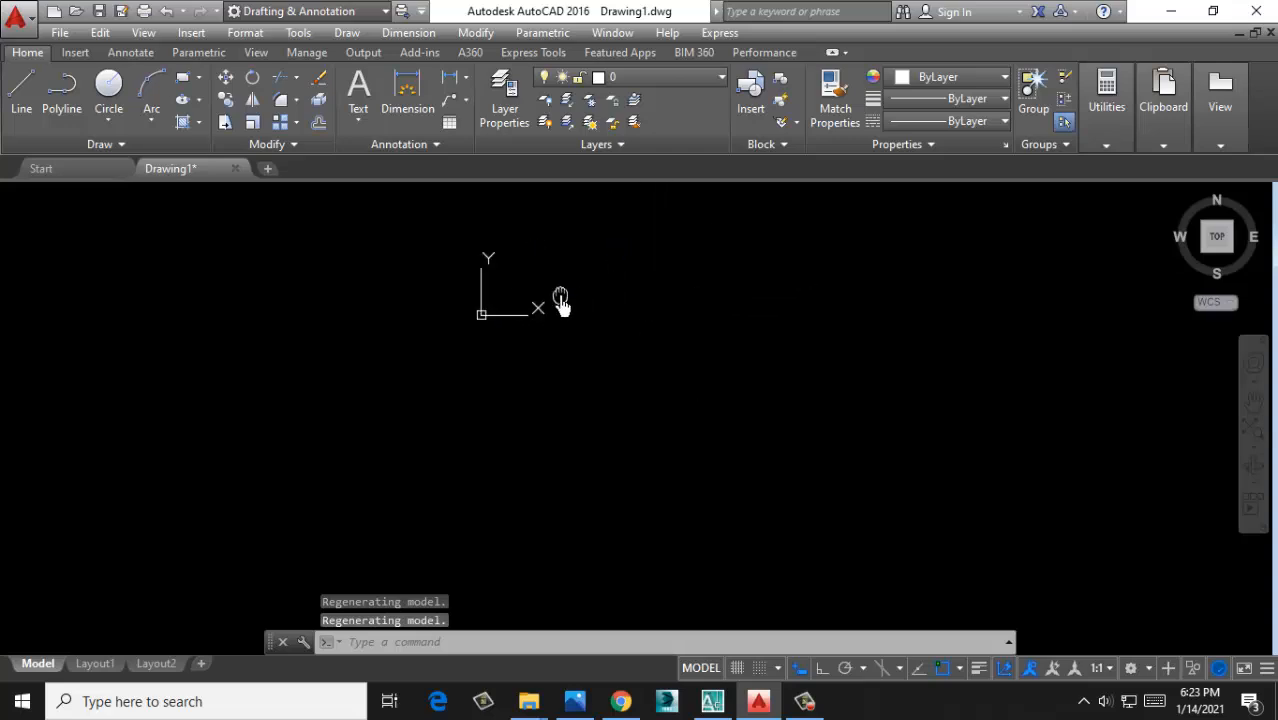
left_click(244, 33)
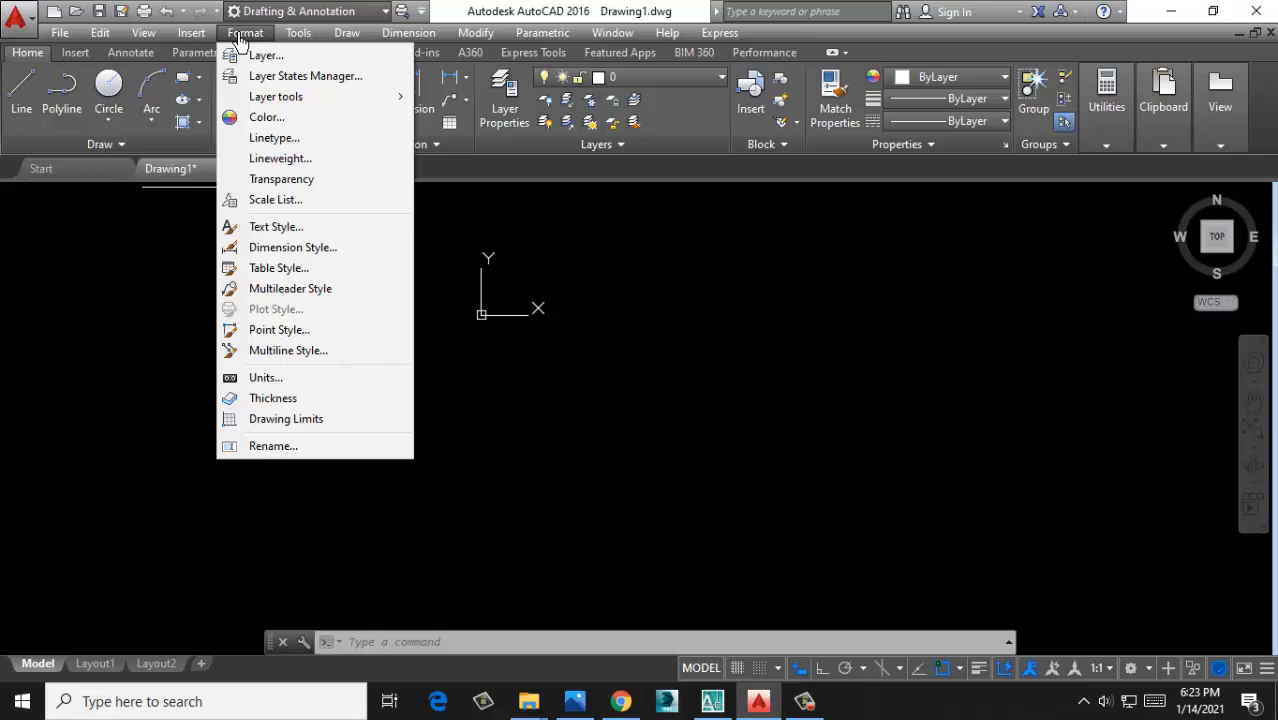
mouse_move(141, 36)
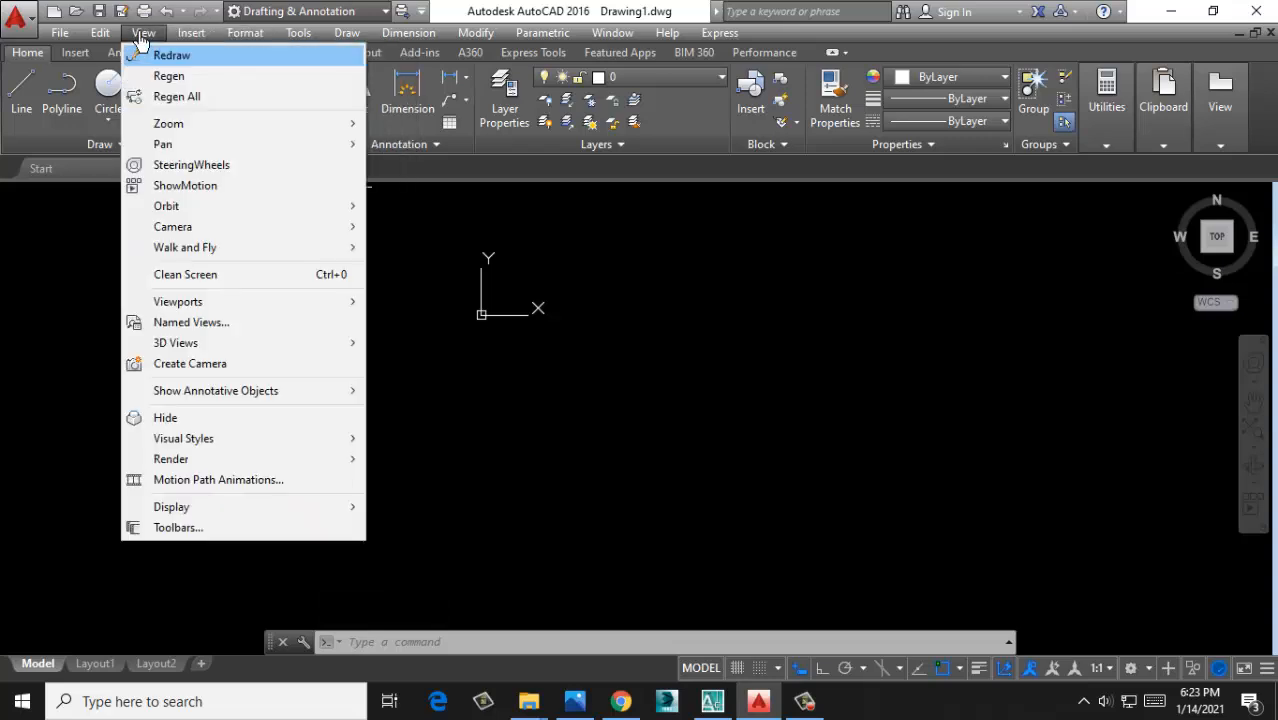
mouse_move(180, 515)
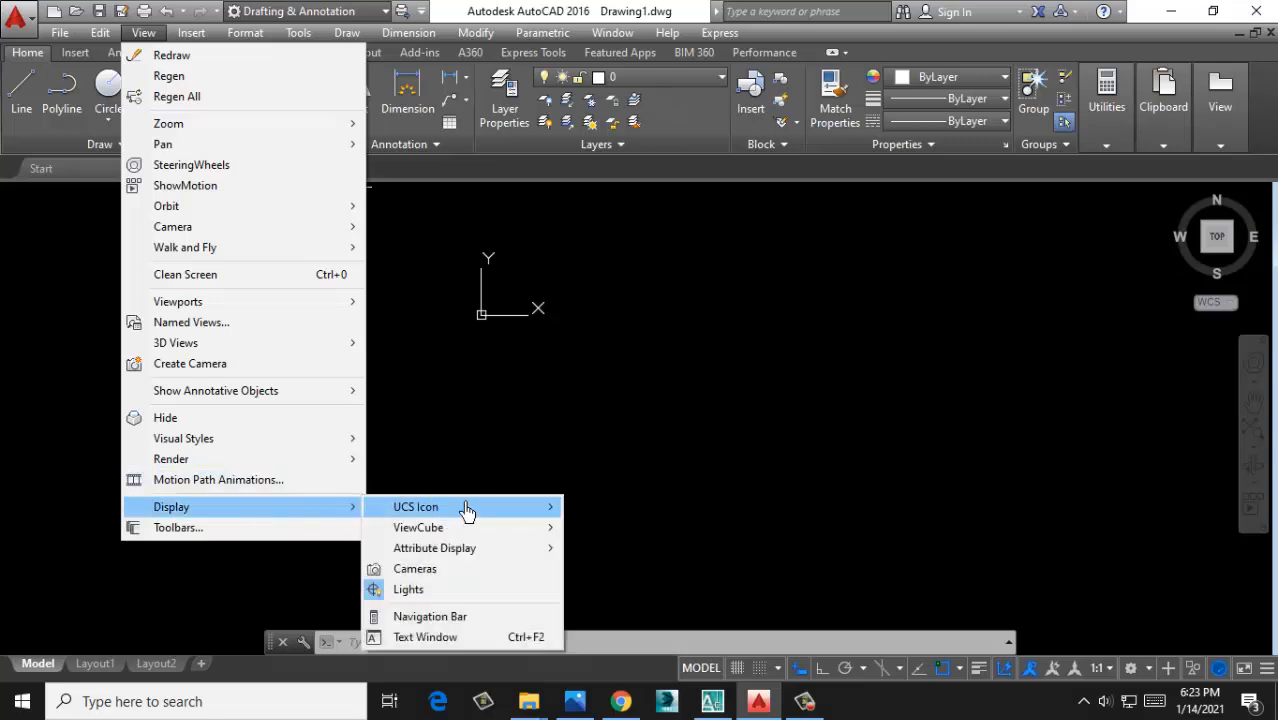
mouse_move(472, 512)
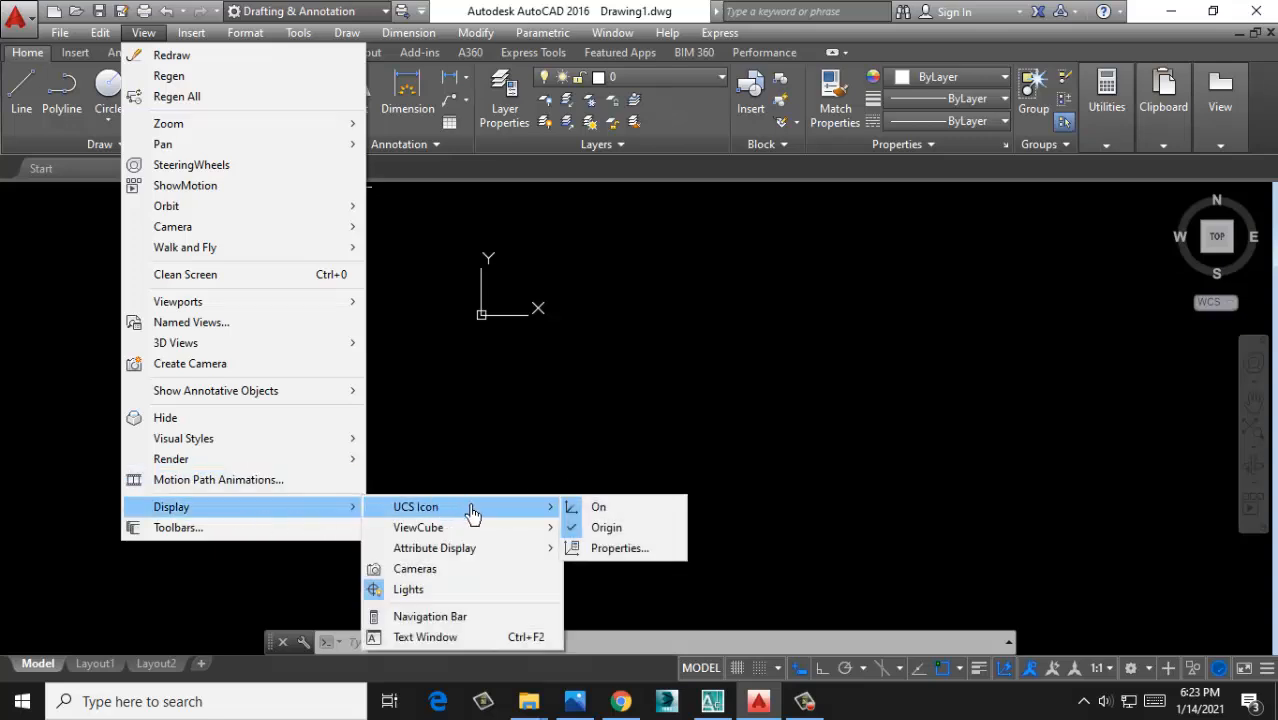
left_click(578, 516)
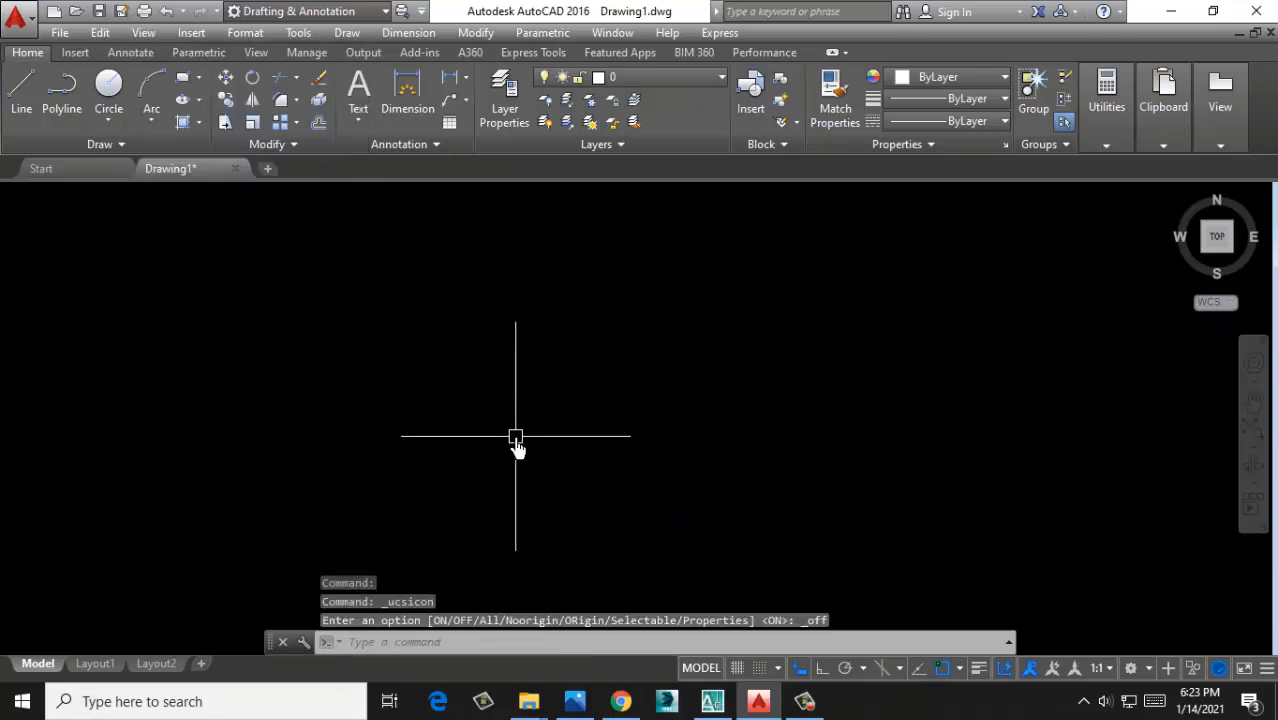
Turn the UCS icon display back on
left_click(143, 32)
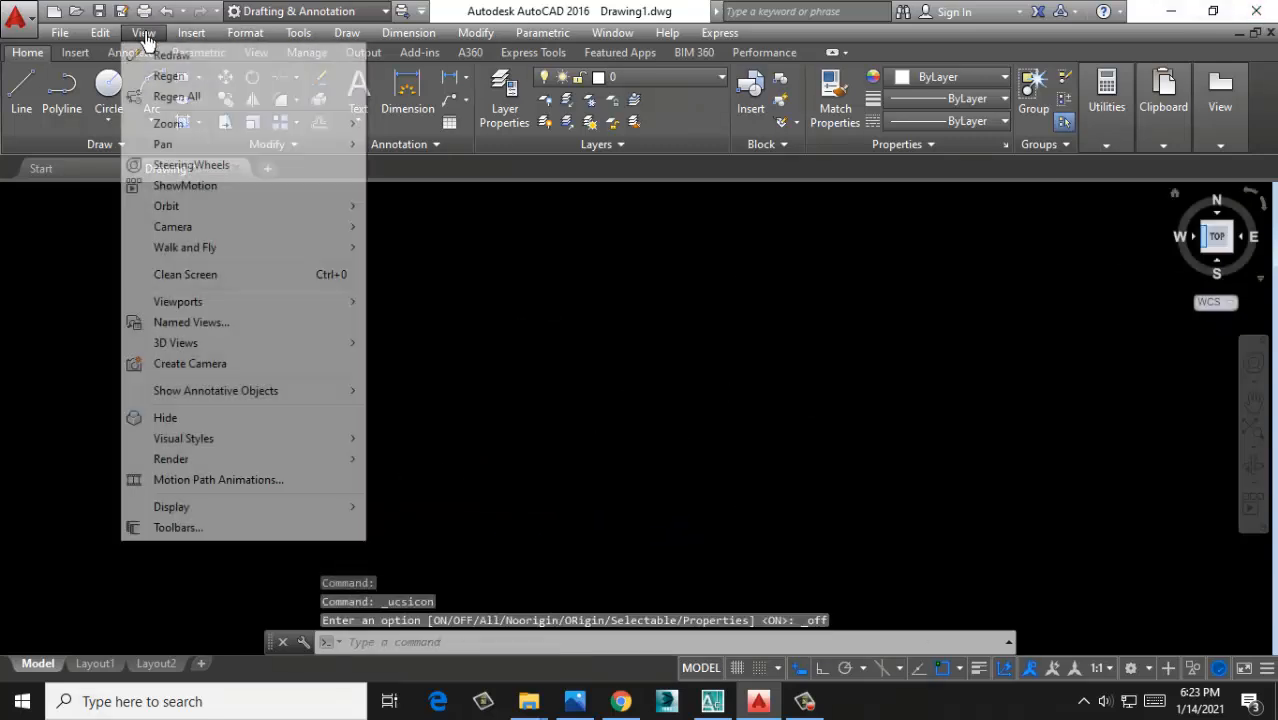
mouse_move(390, 507)
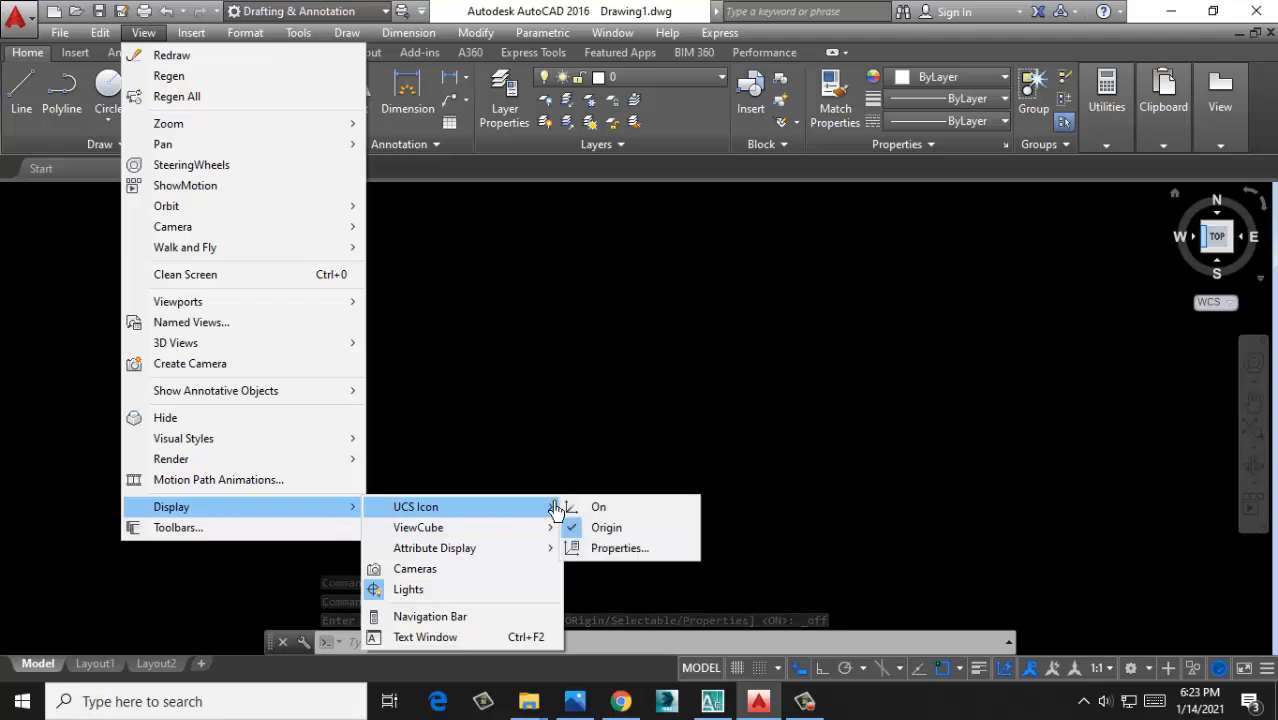
left_click(588, 510)
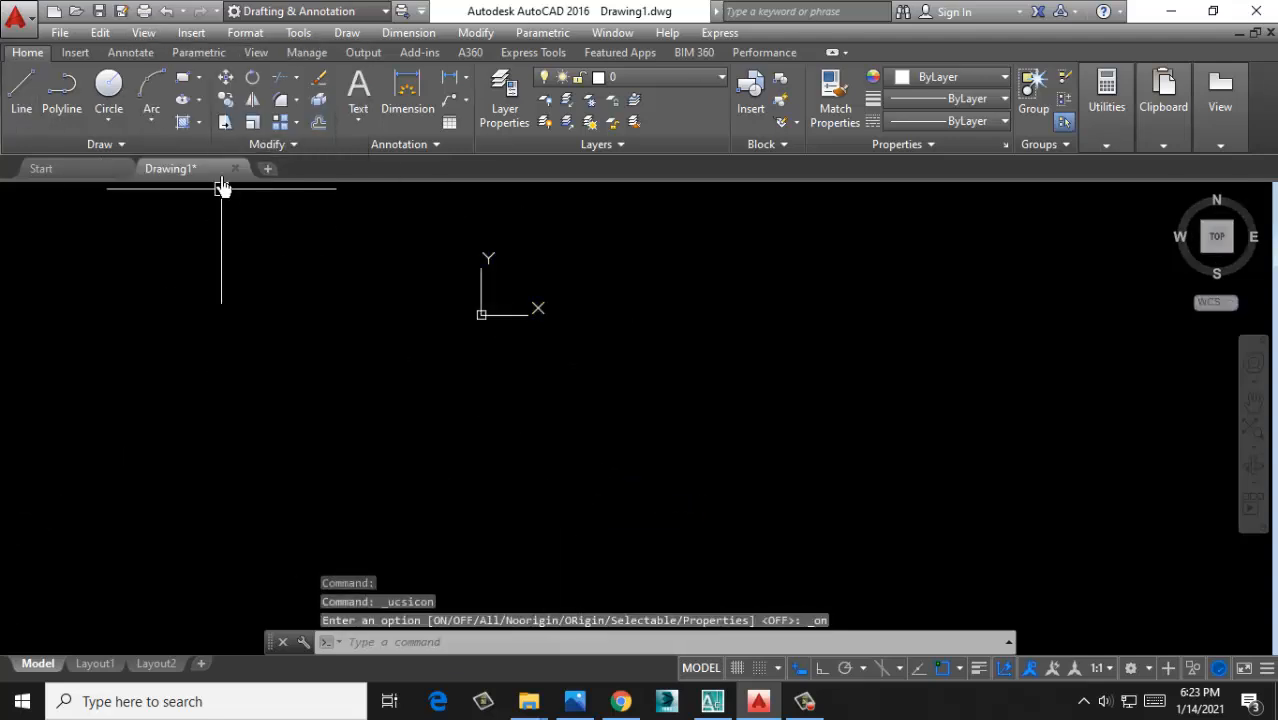
Disable the UCS icon's Origin option so that the icon no longer follows the drawing origin
left_click(143, 32)
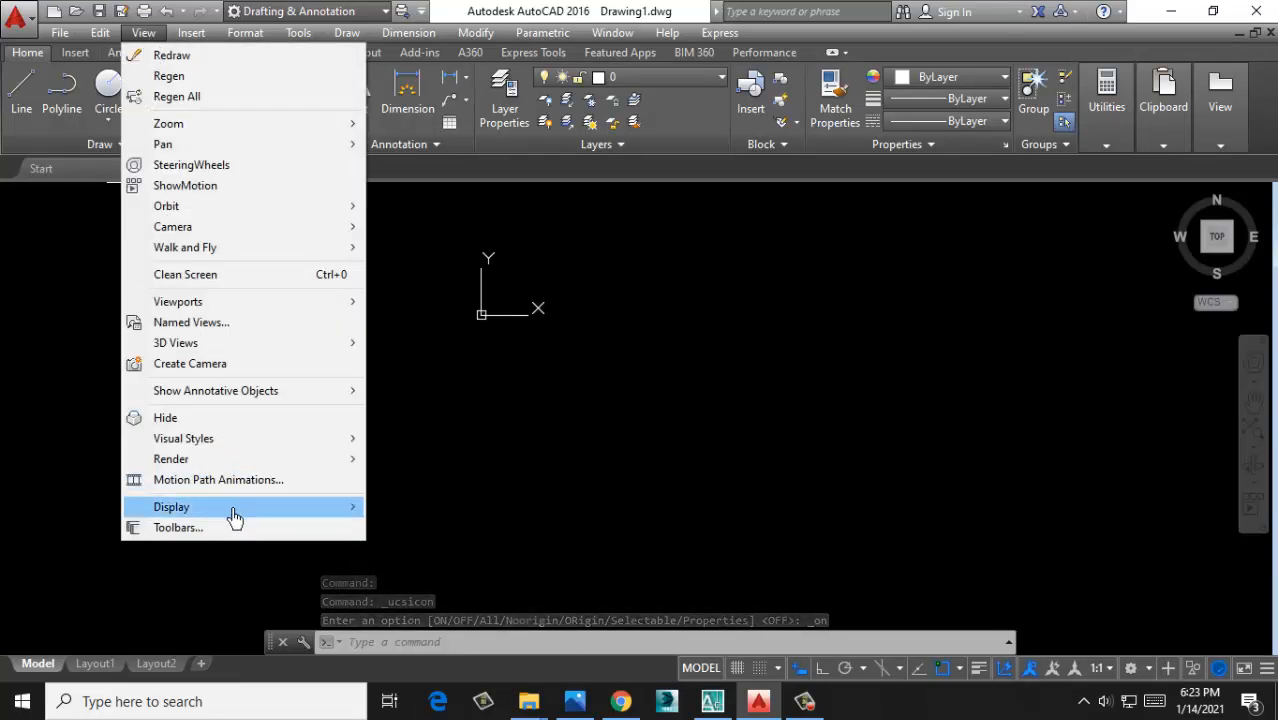
mouse_move(277, 510)
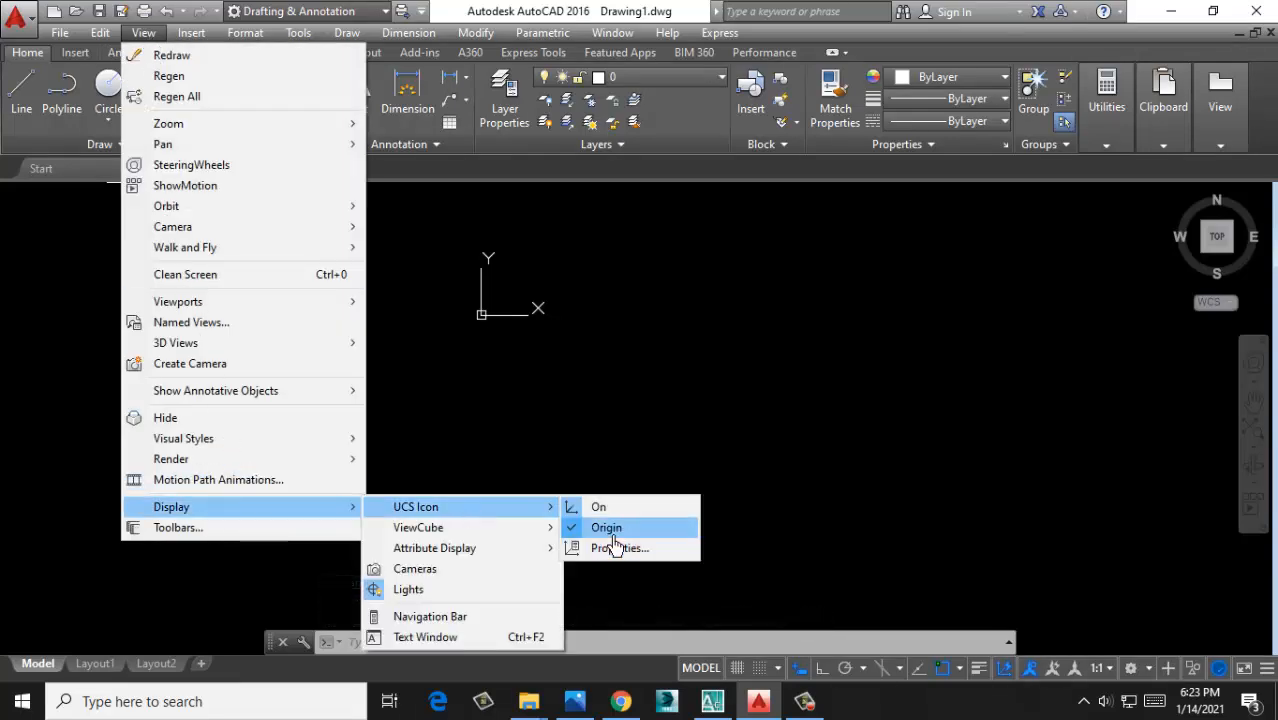
left_click(608, 528)
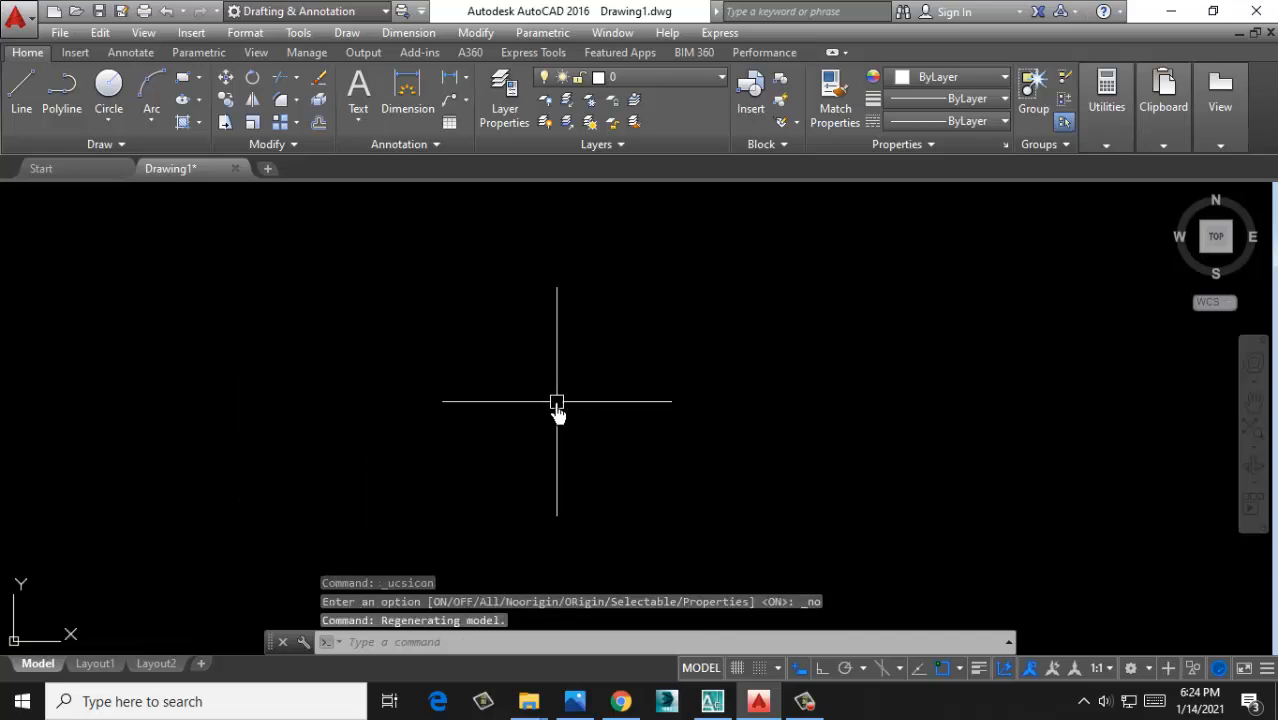
middle_click_drag(556, 400, 355, 393)
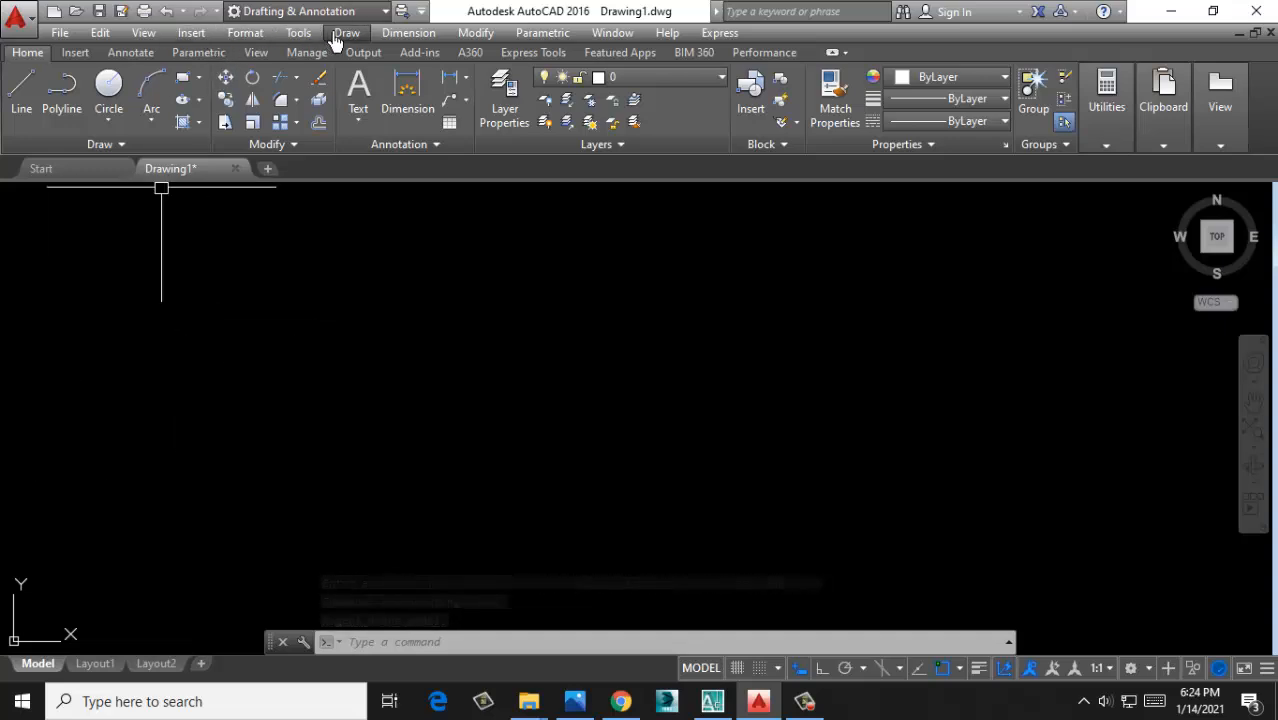
left_click(247, 34)
left_click(285, 382)
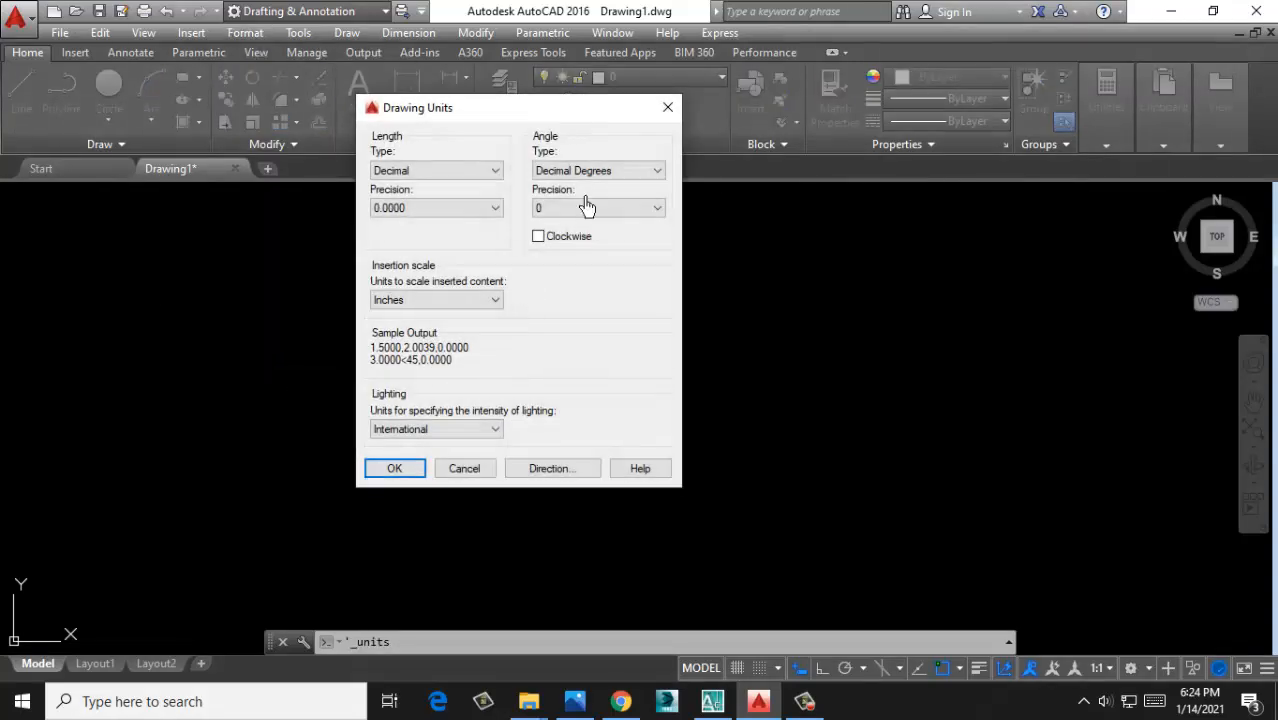
left_click(667, 108)
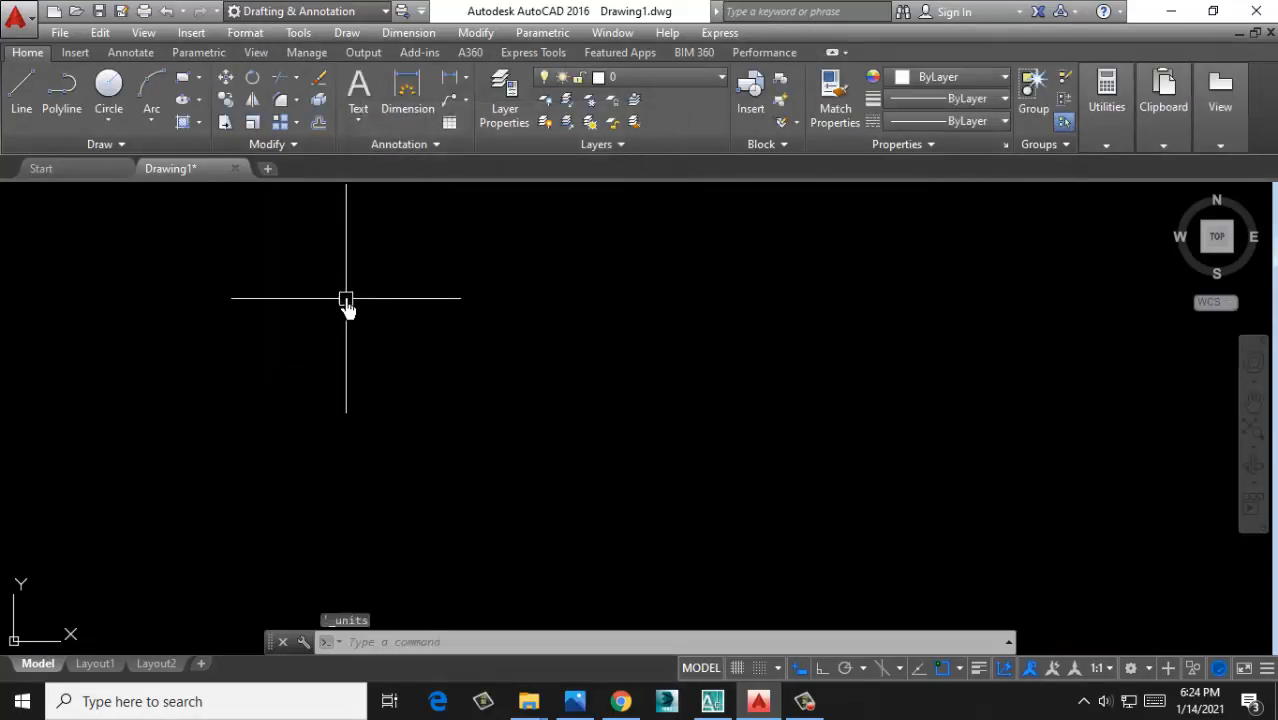
Open the Drawing Units settings with the UN command and choose Decimal as the length type
type("u")
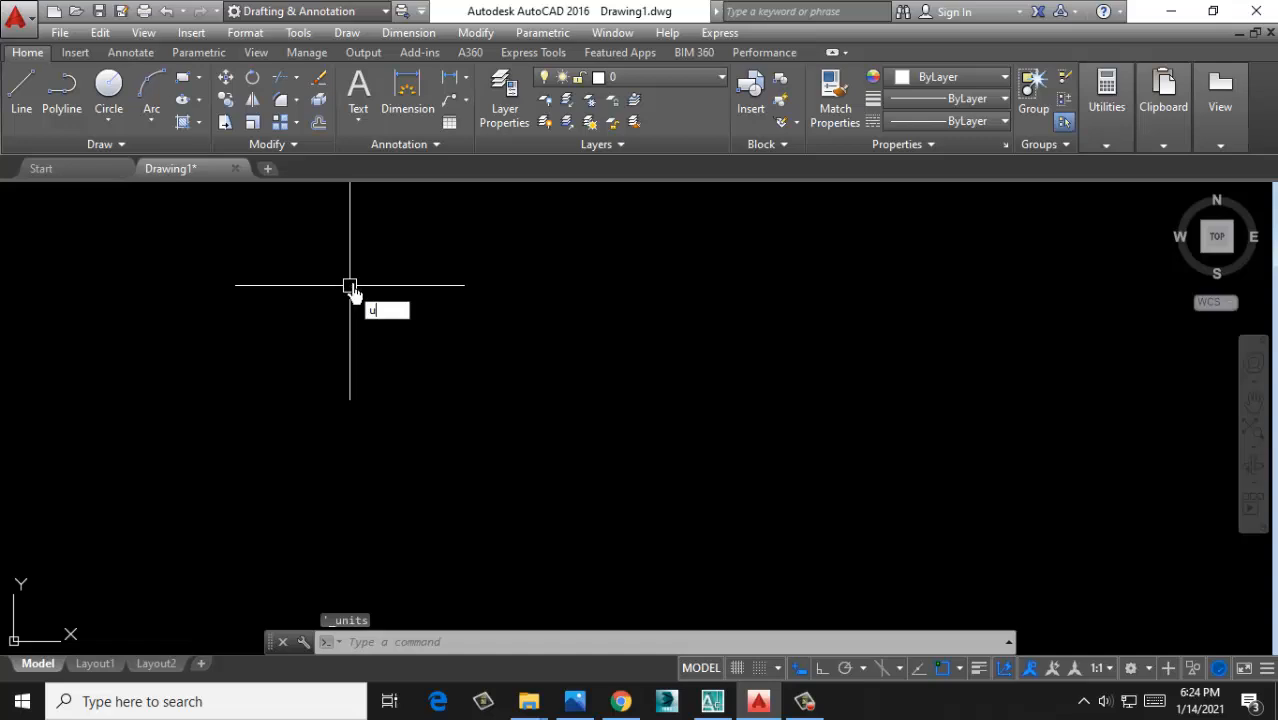
type("n")
key("Return")
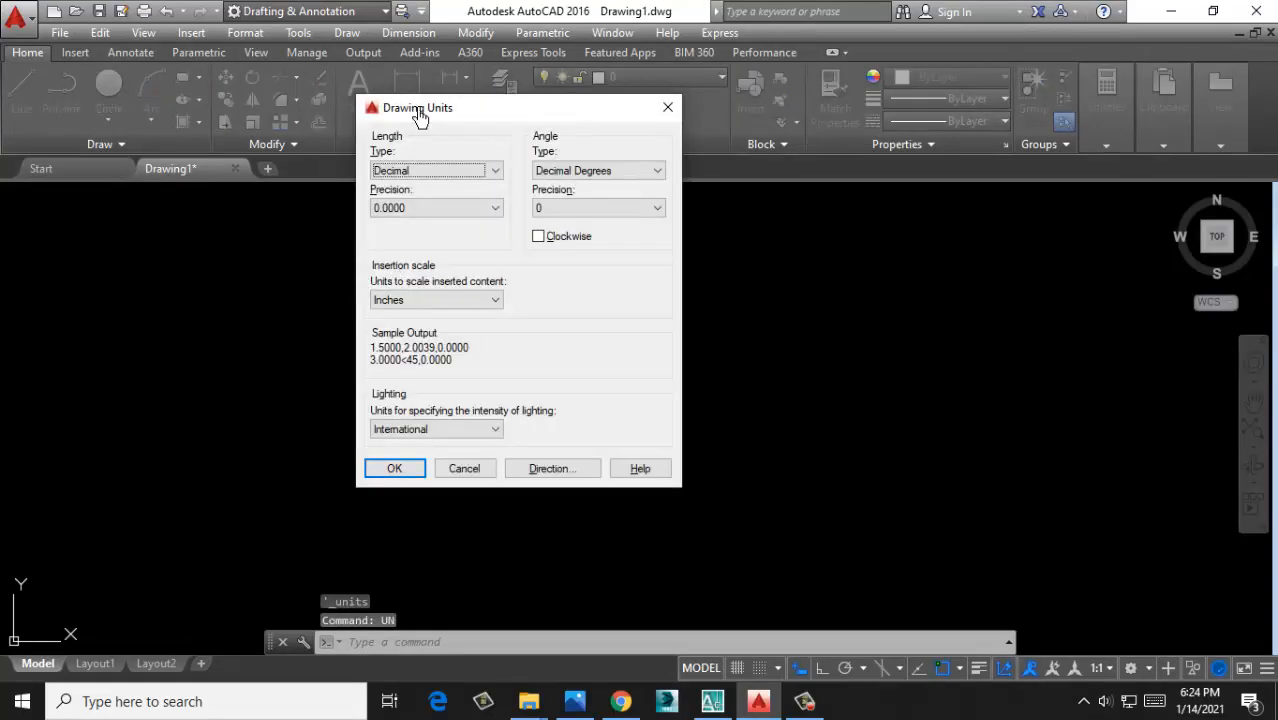
left_click_drag(447, 112, 389, 118)
left_click(391, 182)
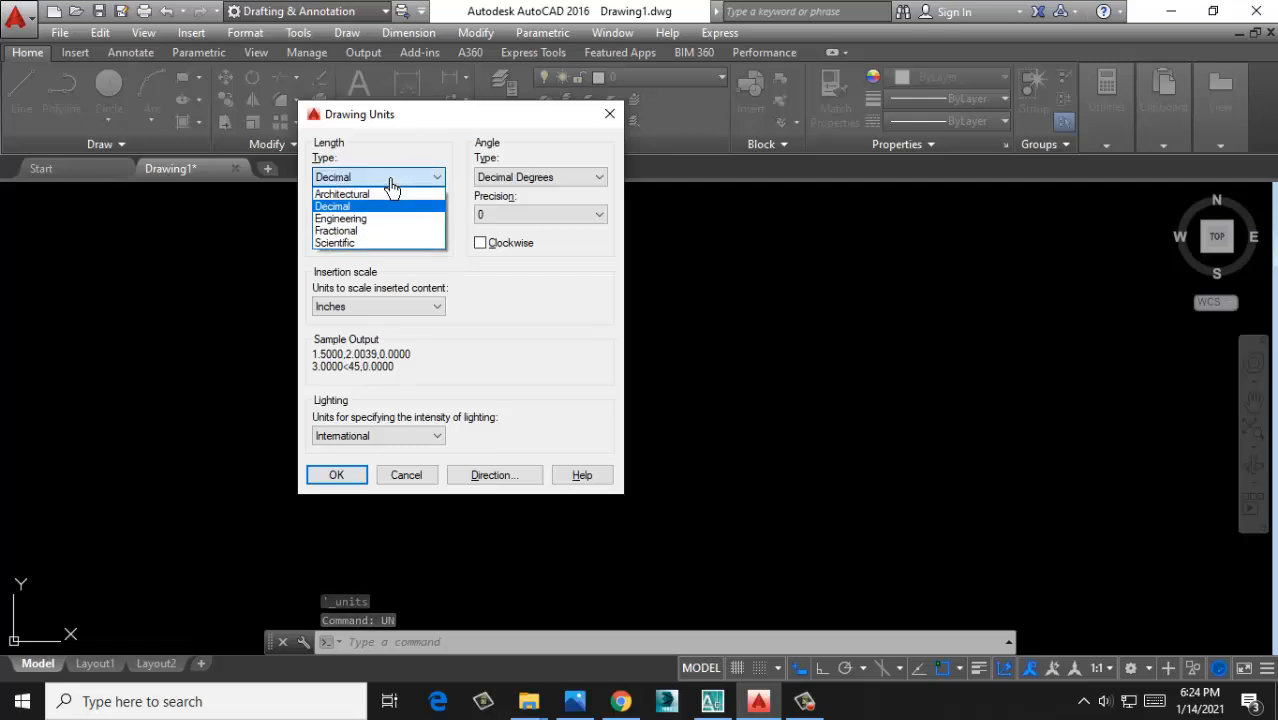
left_click(346, 207)
Look through the insertion scale units, try the Engineering and Architectural length types, and settle on Engineering
left_click(380, 306)
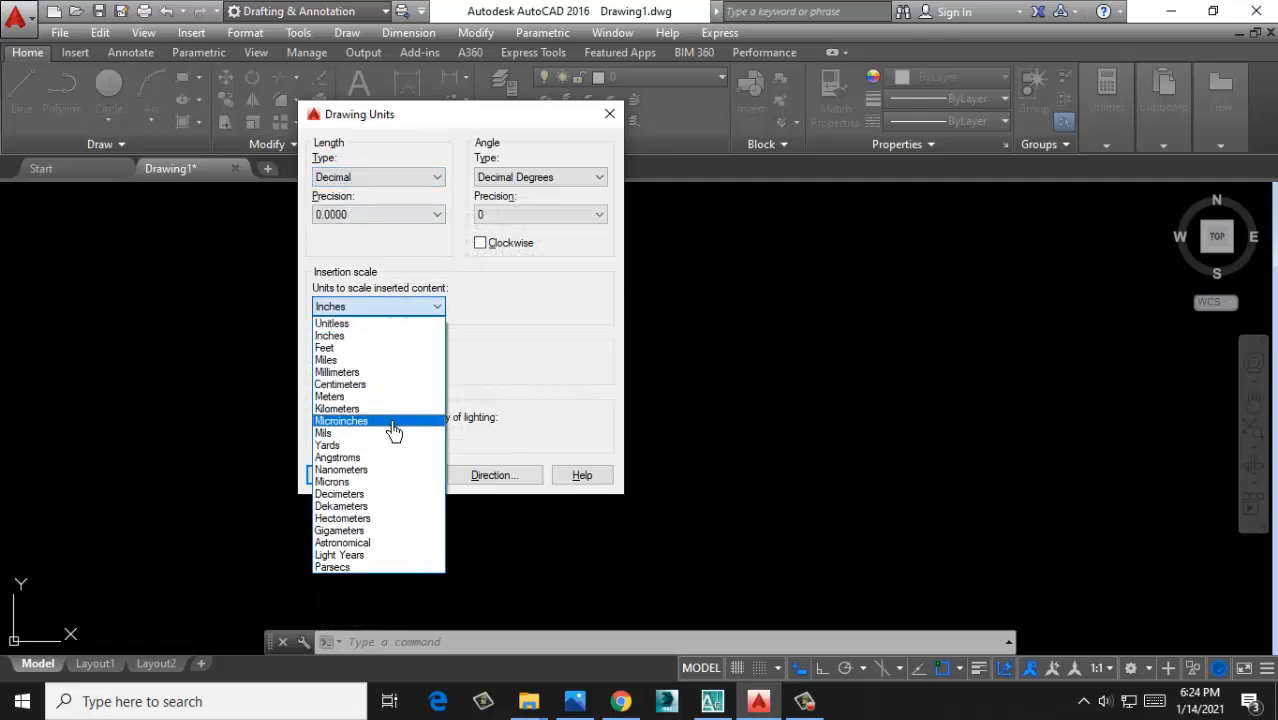
left_click(491, 130)
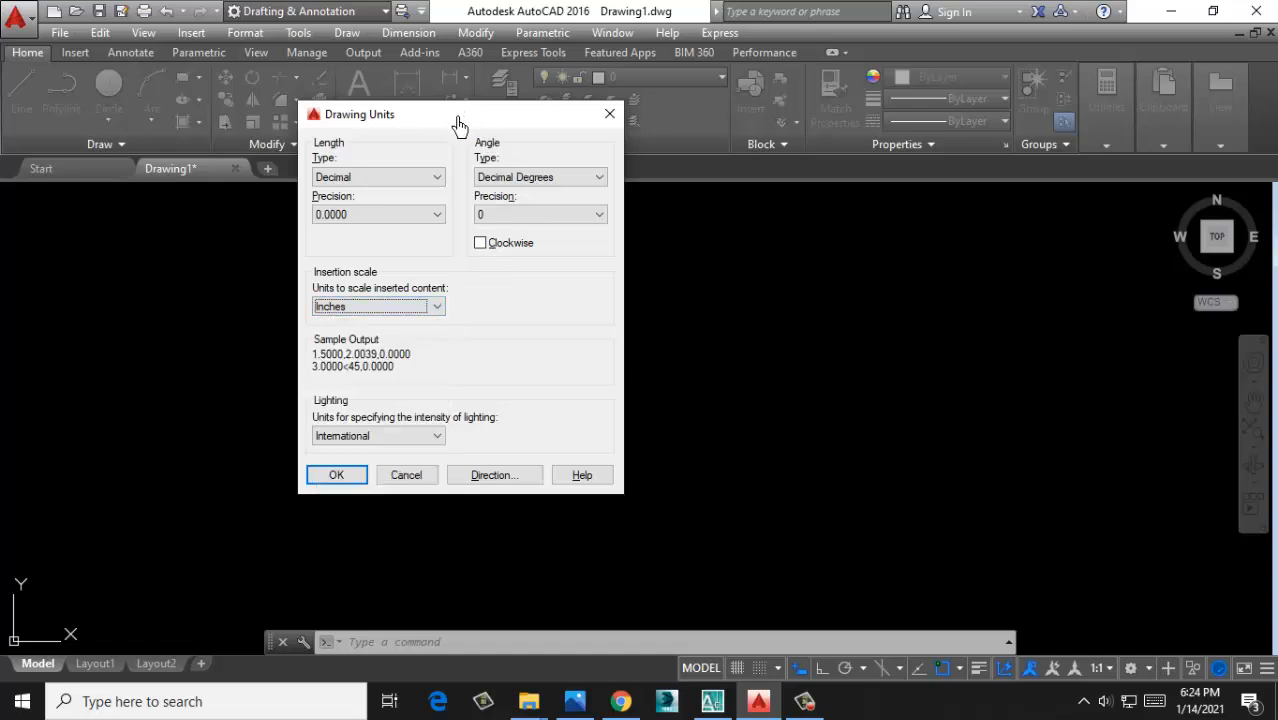
left_click(415, 177)
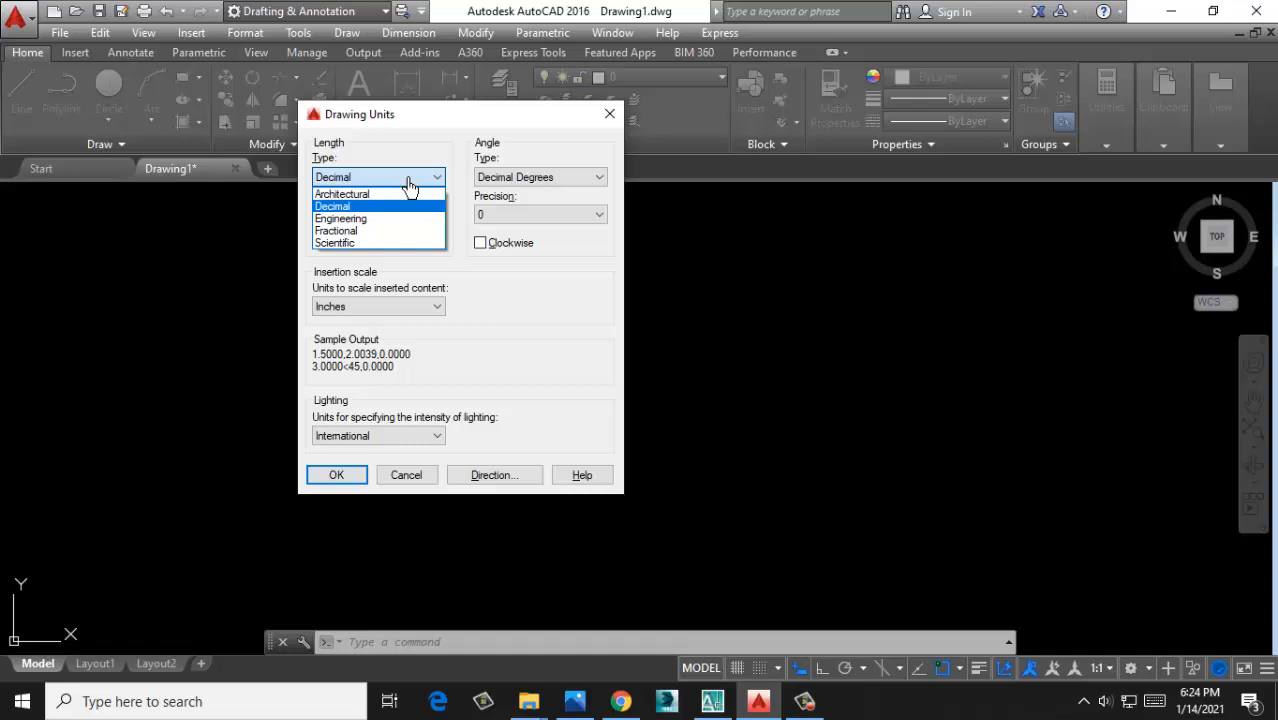
left_click(350, 220)
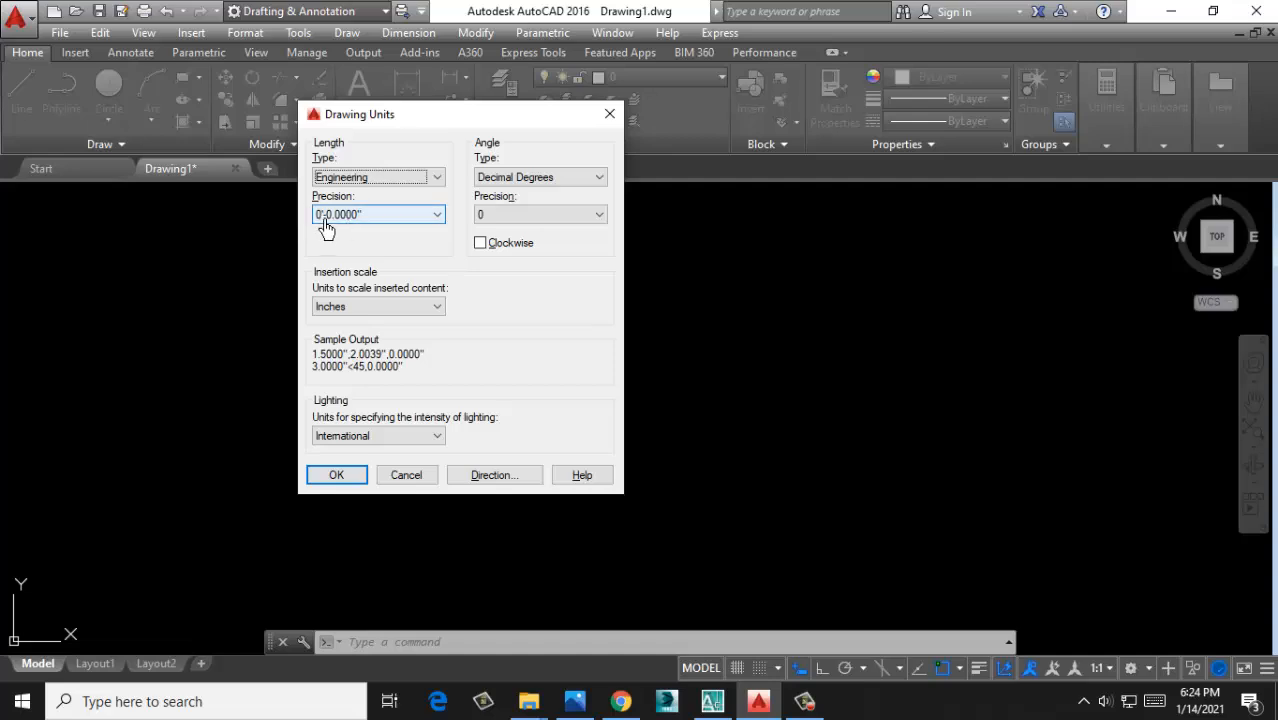
left_click(370, 178)
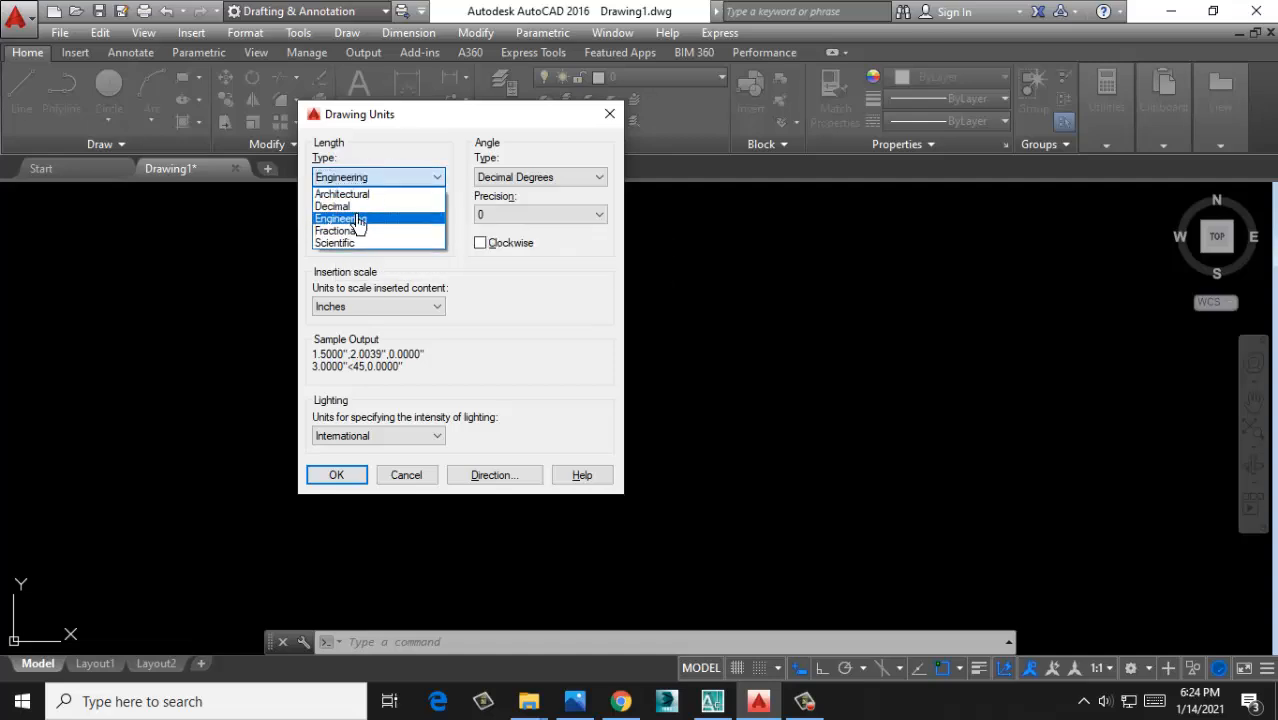
left_click(354, 193)
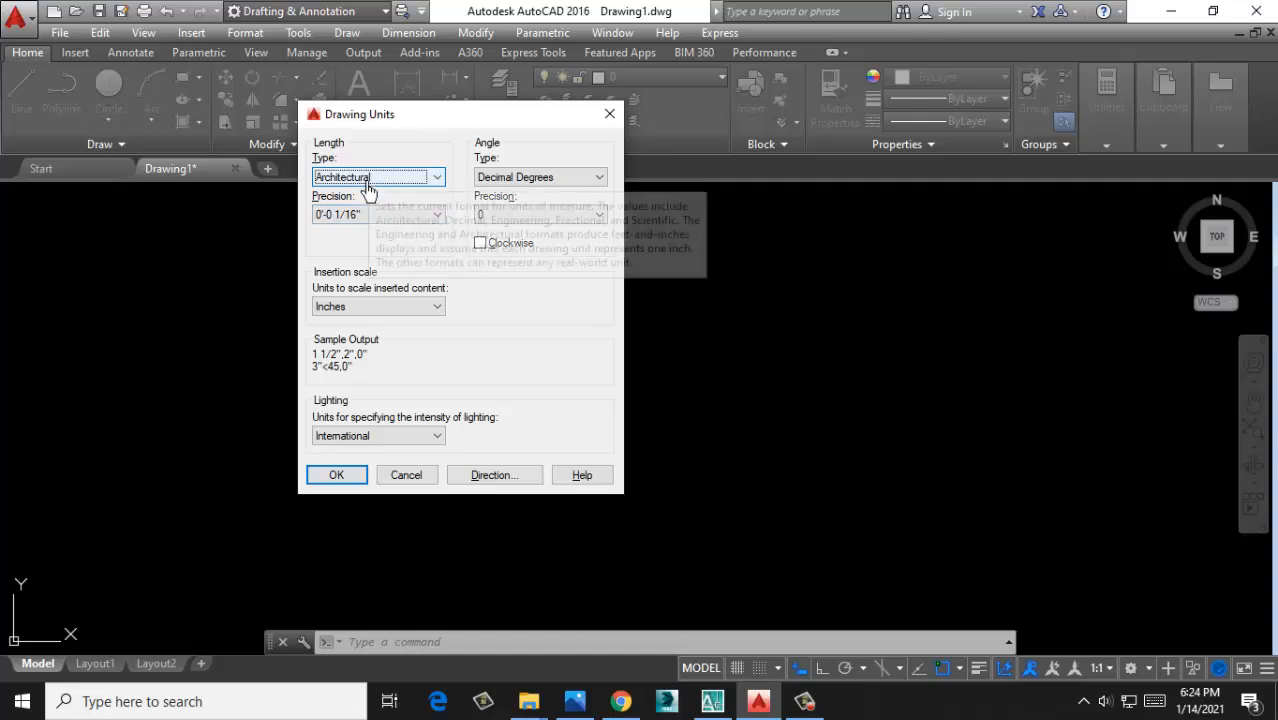
left_click(364, 180)
left_click(349, 219)
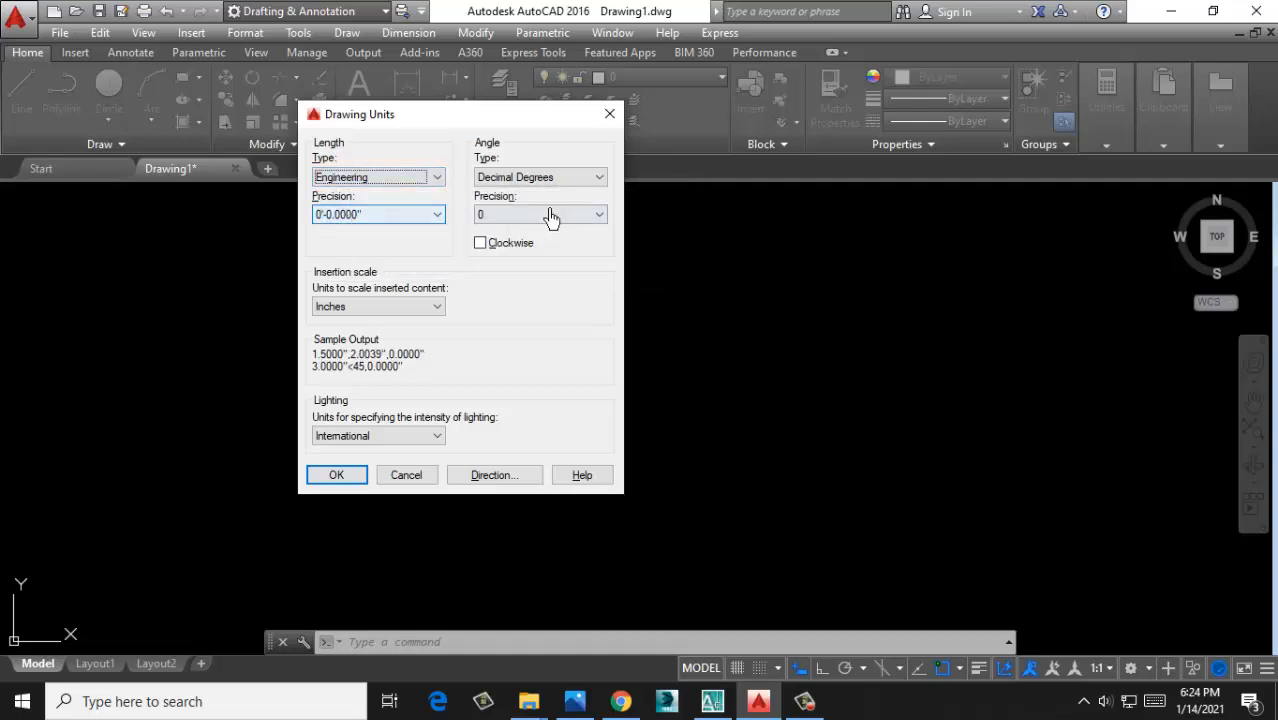
Set the length precision to 0'-0.00" and keep Inches as the insertion scale unit
left_click(380, 221)
left_click(360, 250)
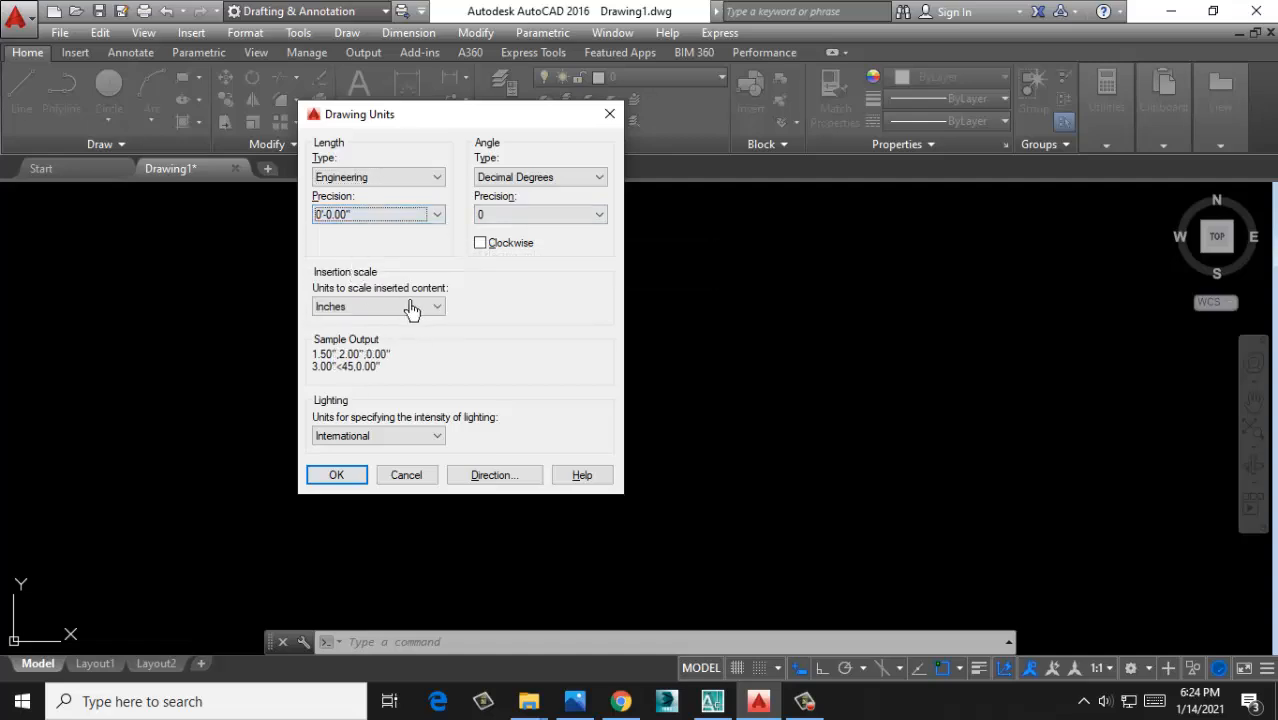
left_click(370, 317)
left_click(332, 335)
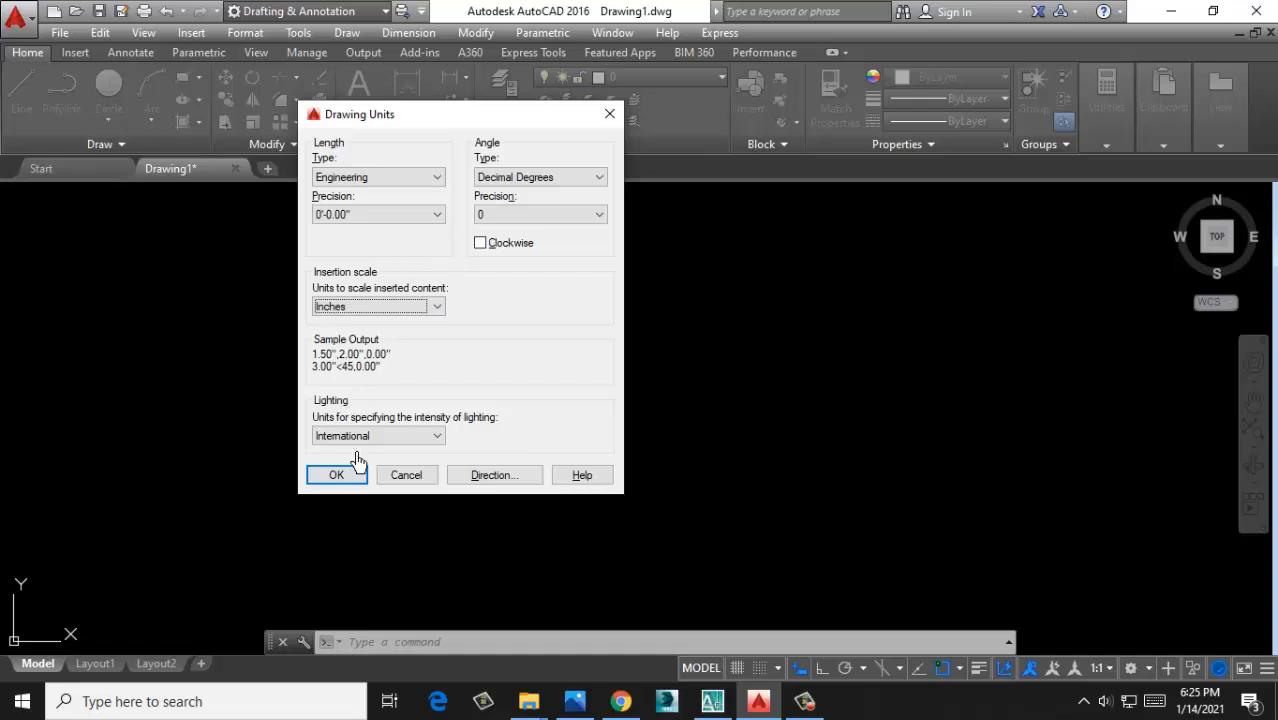
Try Feet as the insertion scale unit with the Engineering length type, but cancel the confirmation for updating the values
left_click(376, 310)
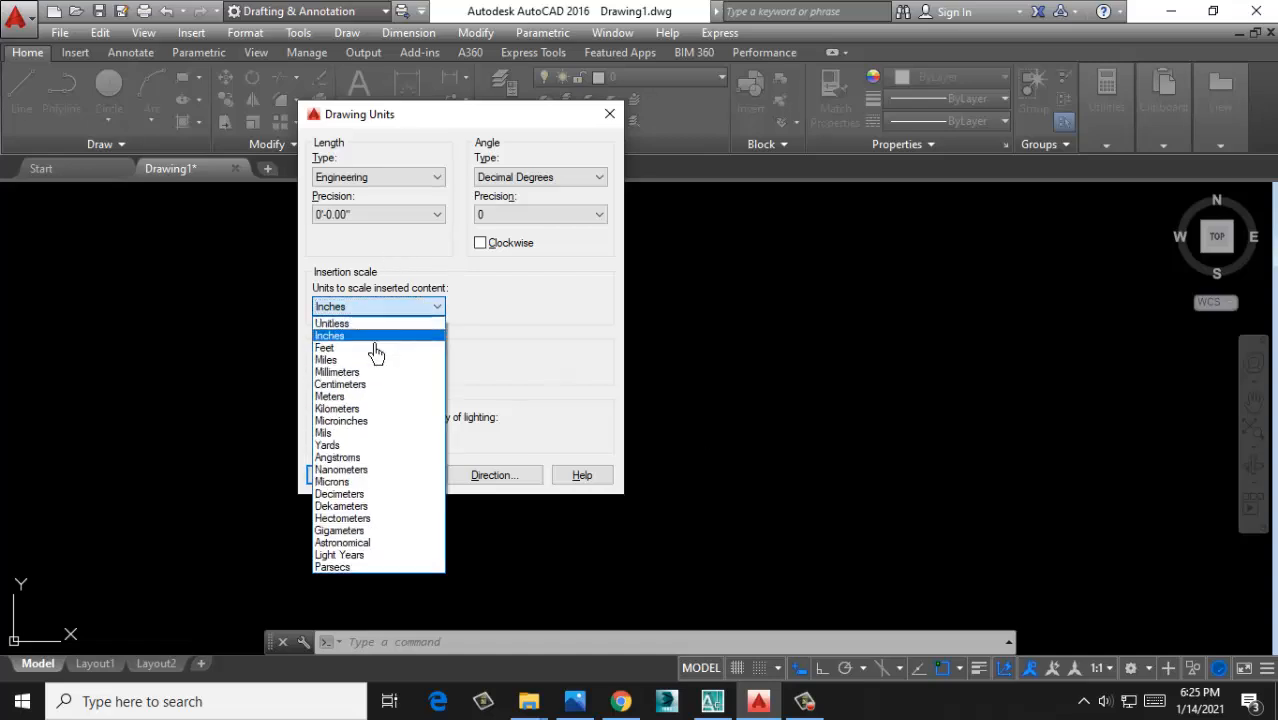
left_click(348, 346)
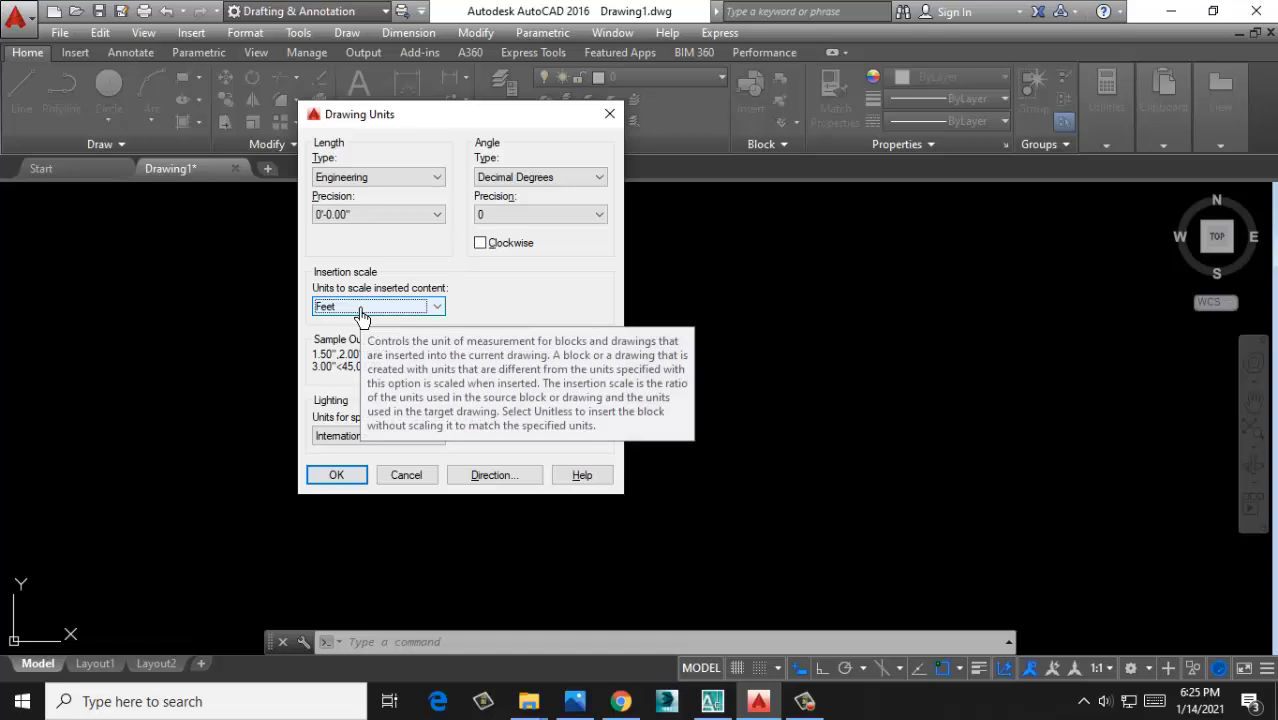
left_click(361, 316)
left_click(425, 346)
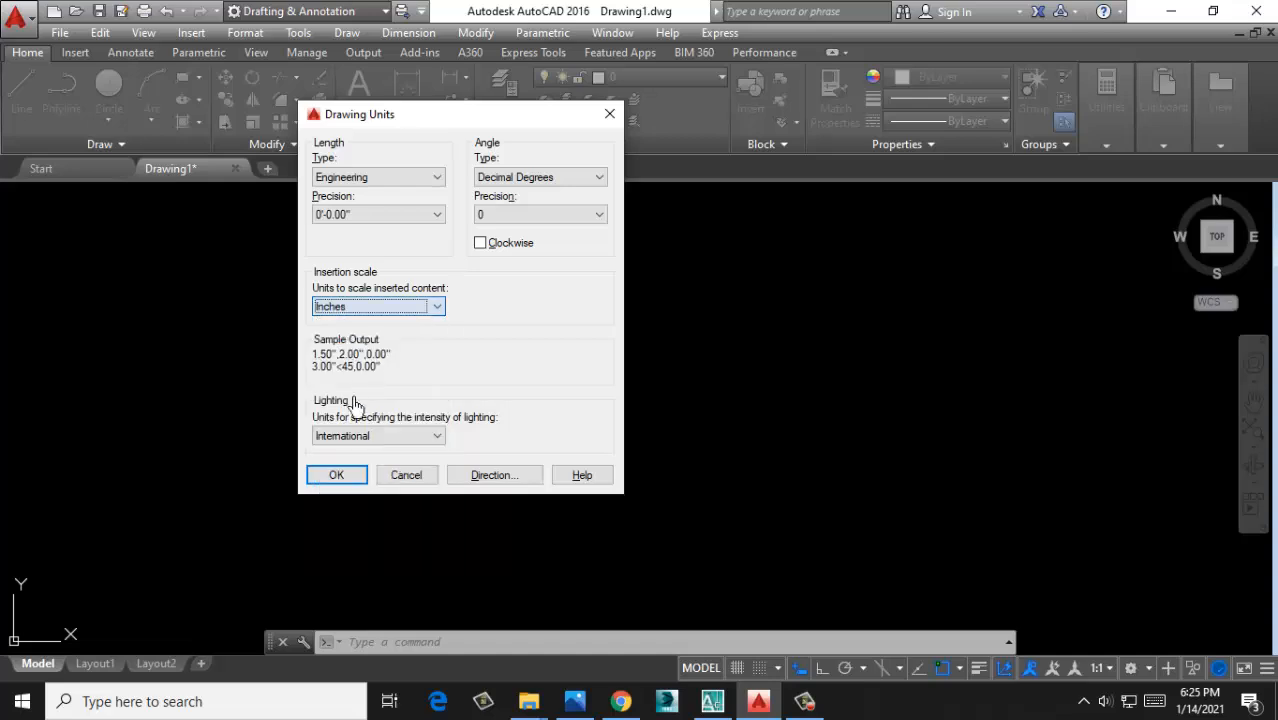
left_click(437, 308)
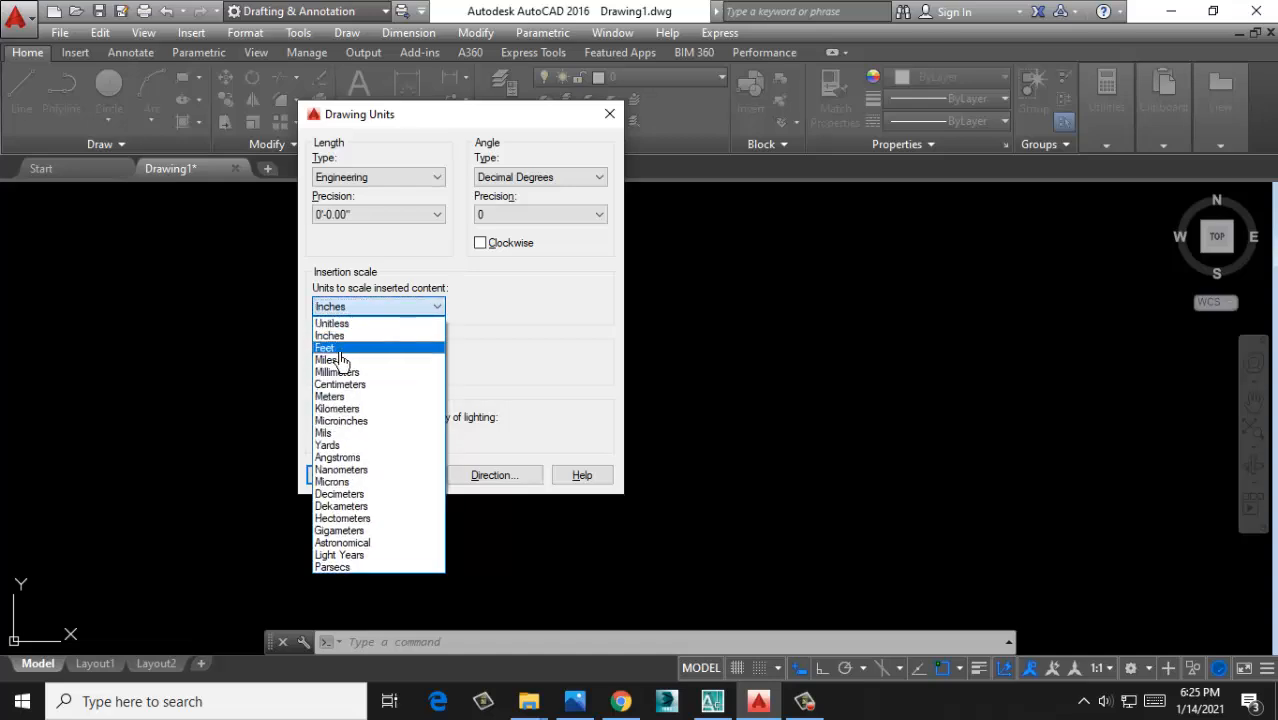
left_click(339, 350)
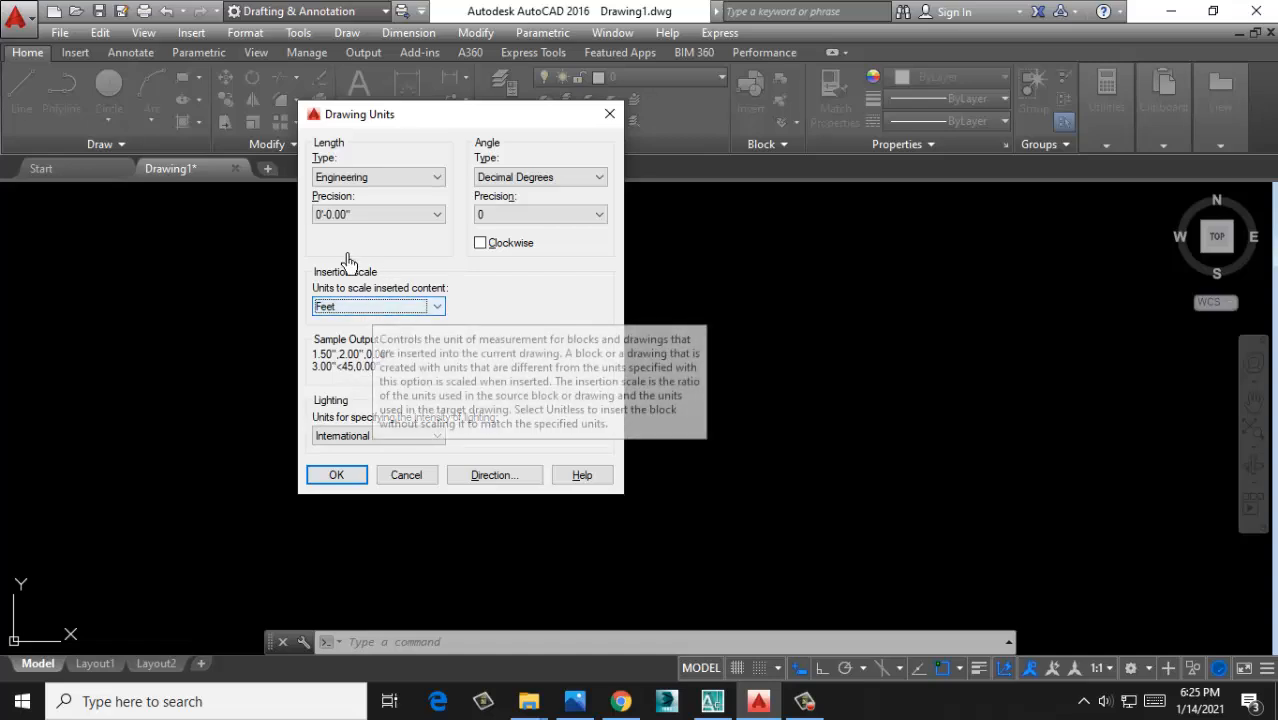
left_click(328, 477)
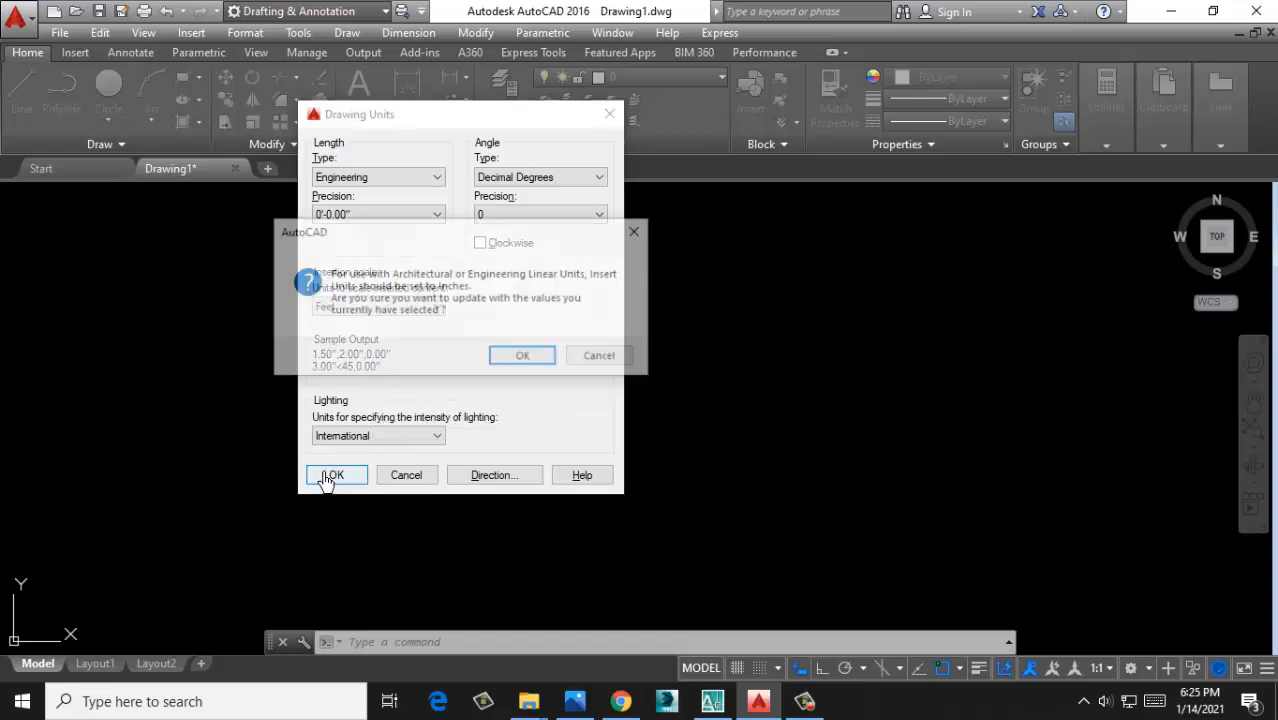
left_click(600, 358)
Apply Feet as the insertion scale unit with Engineering lengths, and undo this units change
left_click(379, 310)
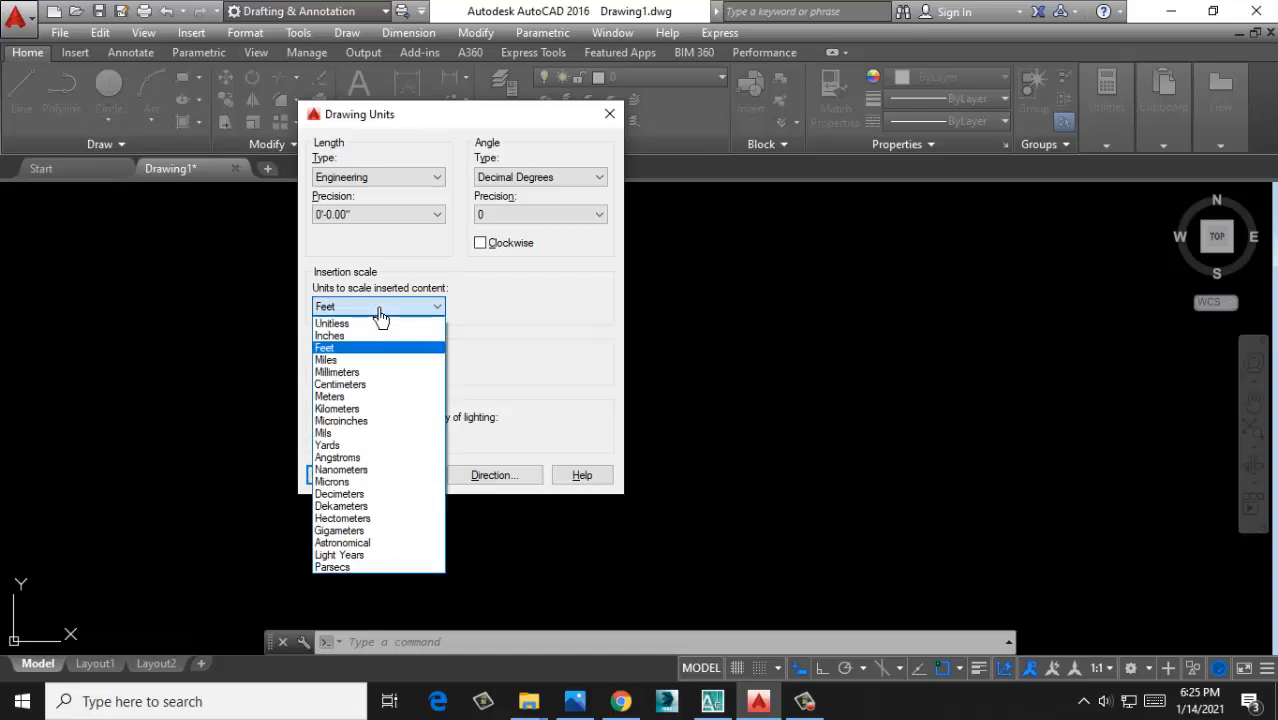
left_click(353, 337)
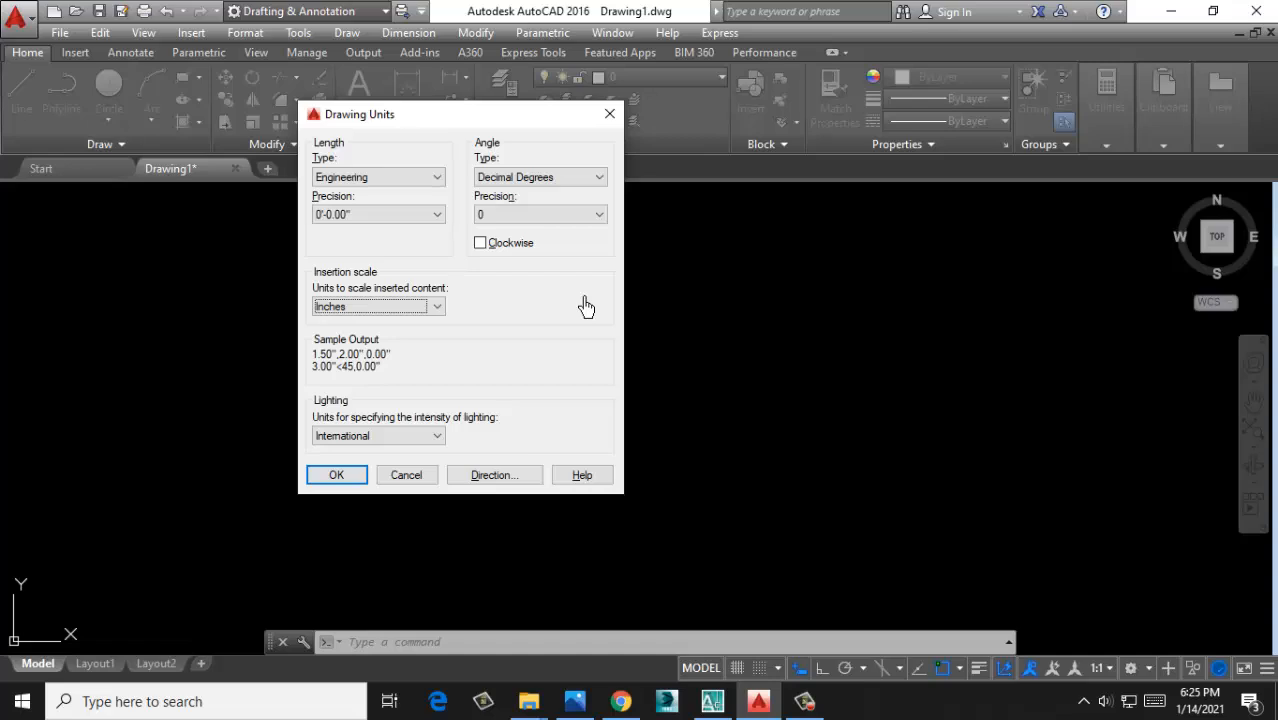
left_click(345, 306)
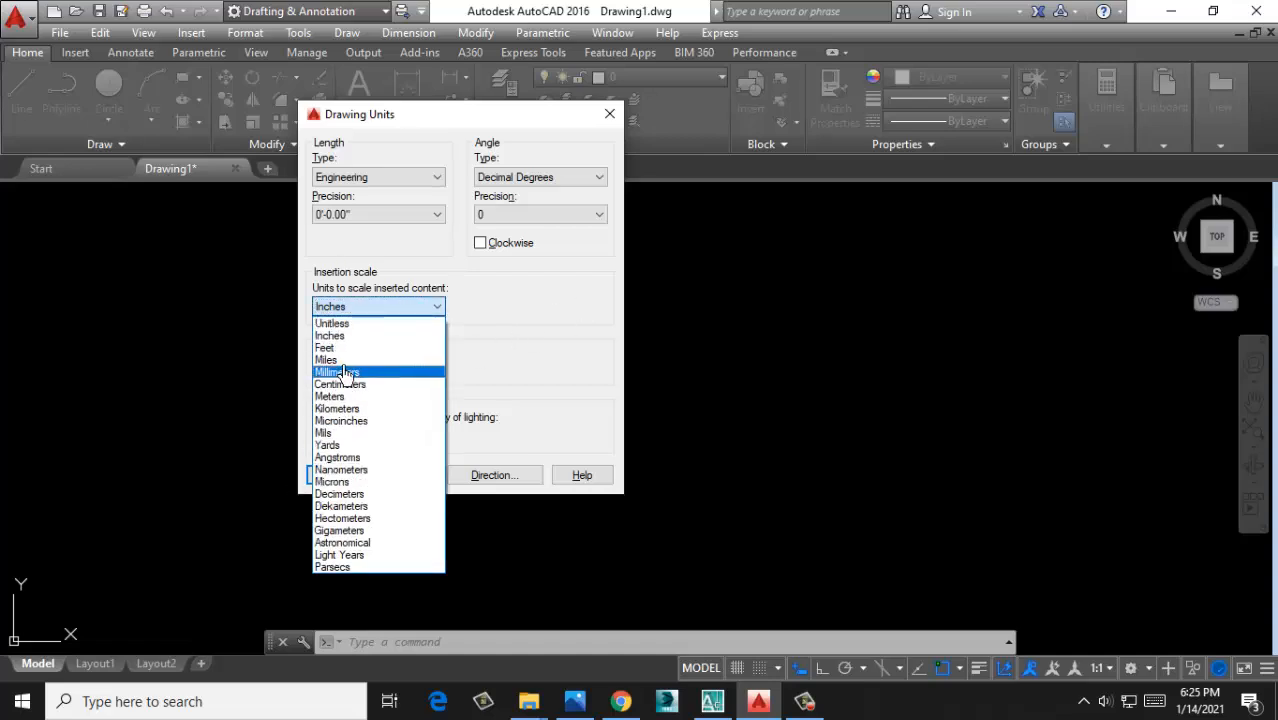
left_click(337, 348)
left_click(350, 482)
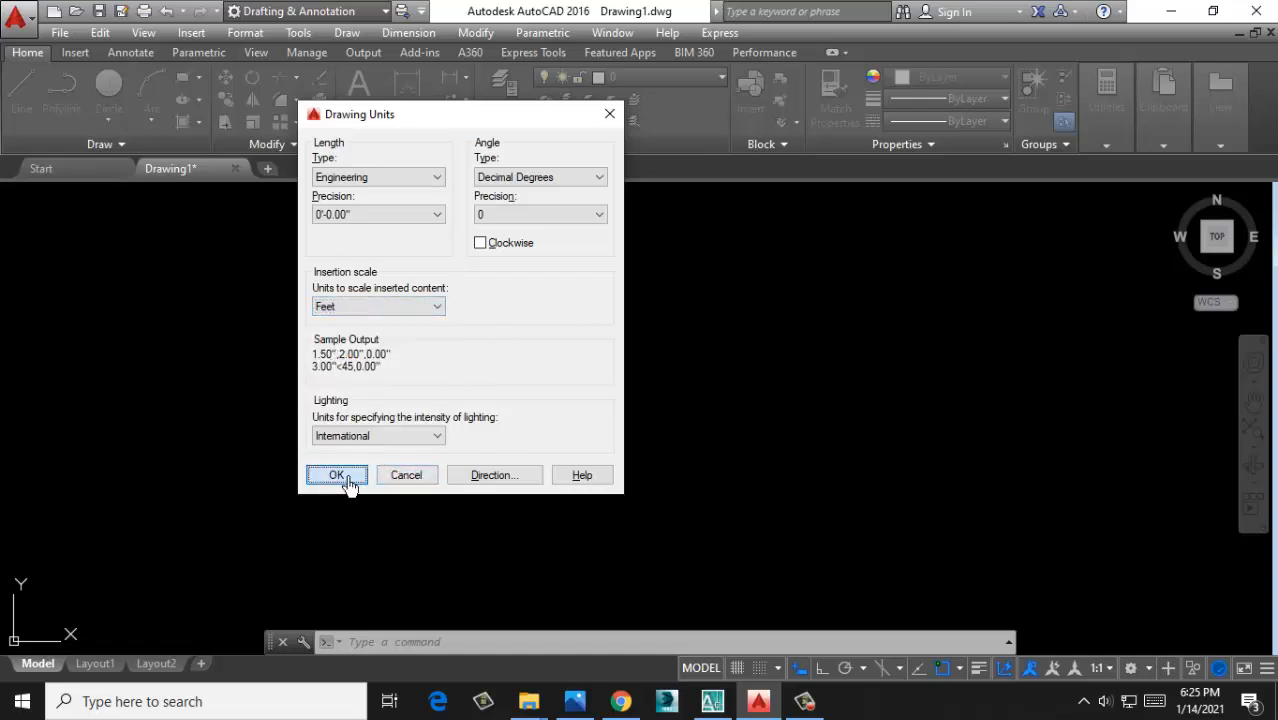
left_click(512, 358)
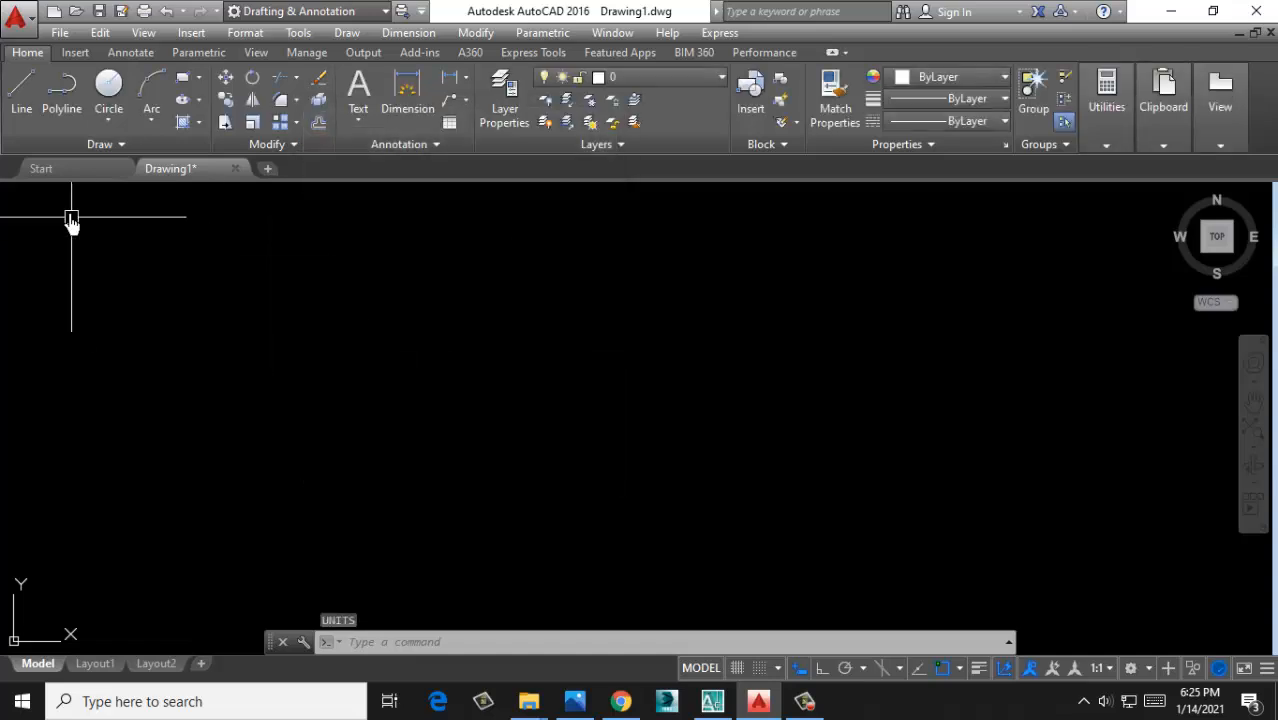
type("u")
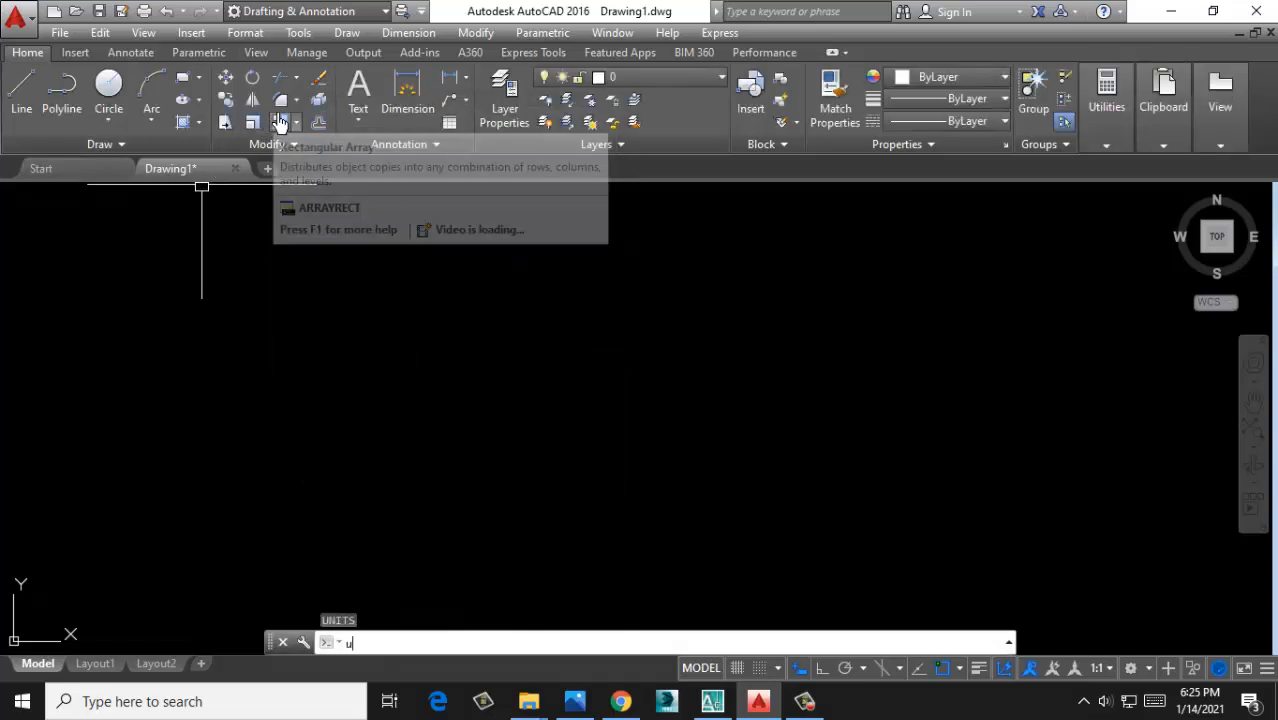
key("Return")
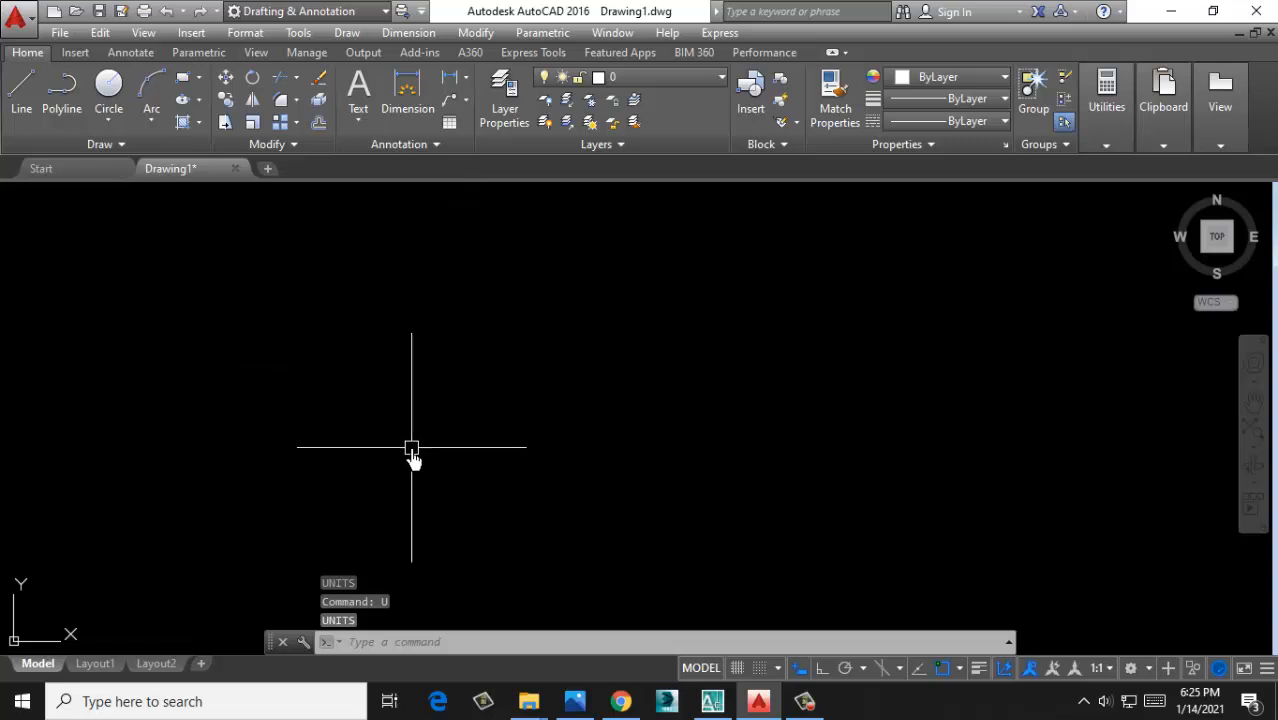
Reopen Drawing Units with the UN command and apply the Engineering length type with Inches as the insertion scale unit
type("UN")
key("Return")
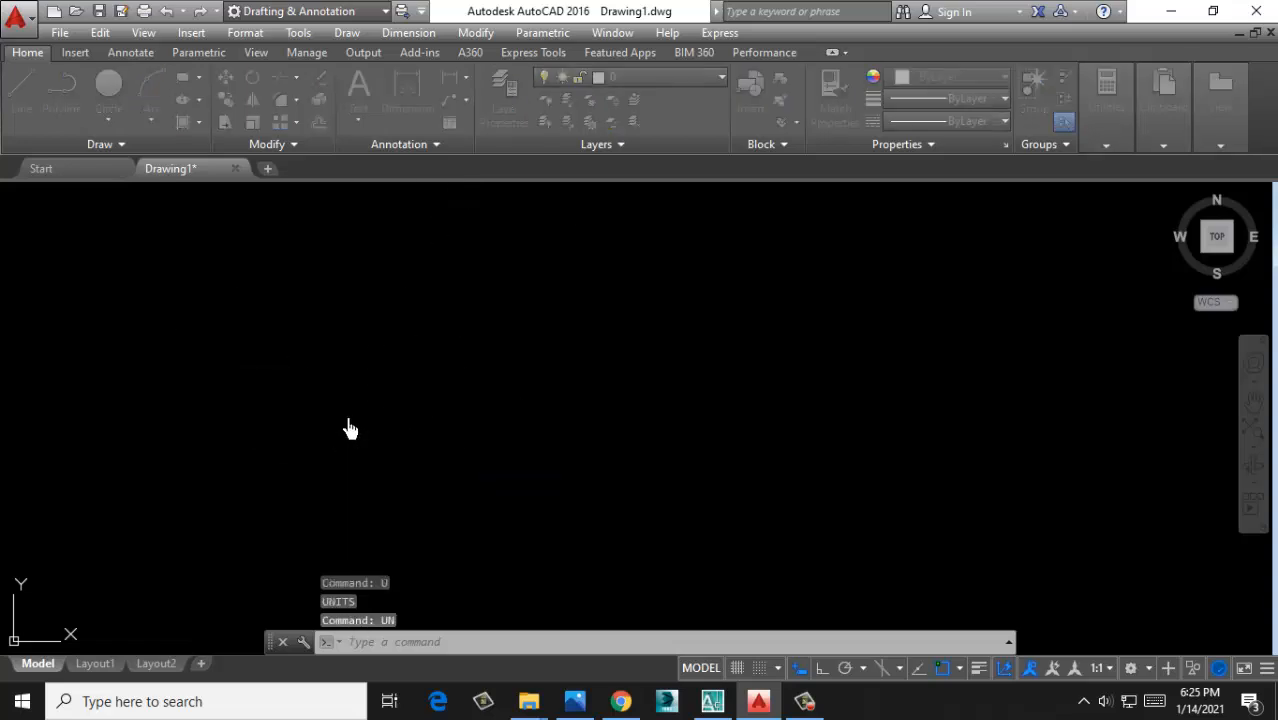
left_click(357, 177)
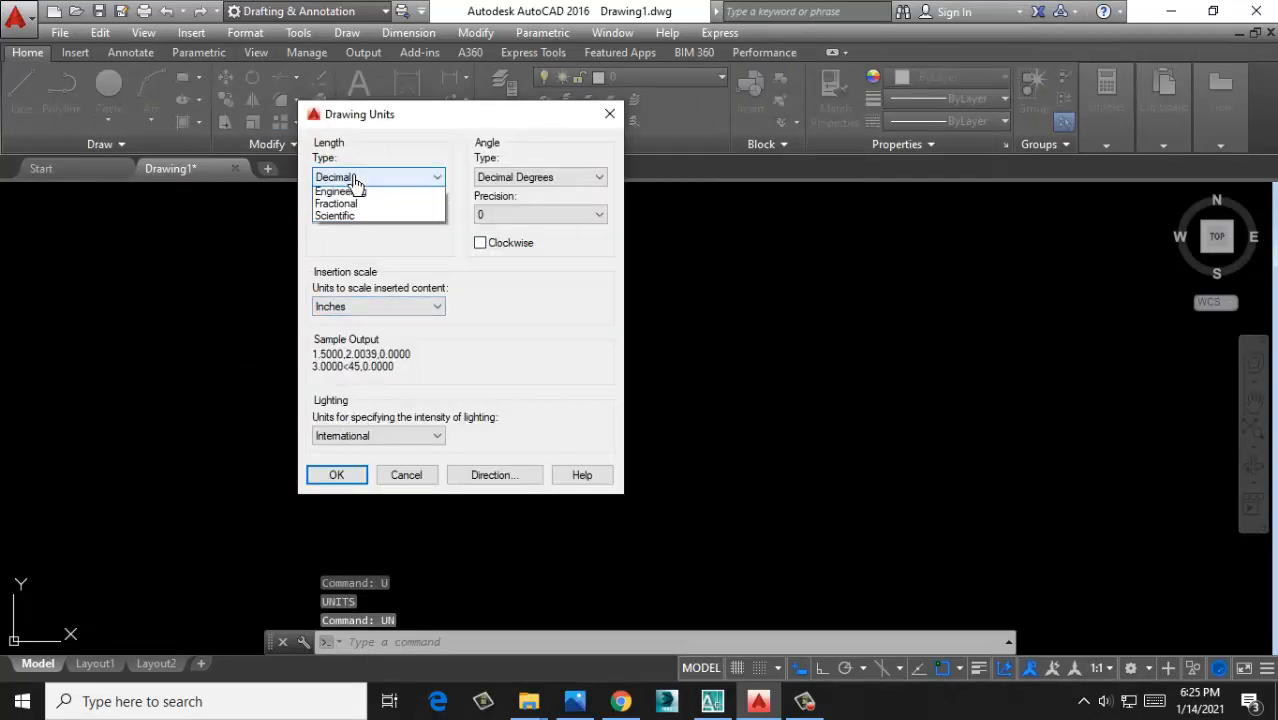
left_click(358, 220)
left_click(385, 306)
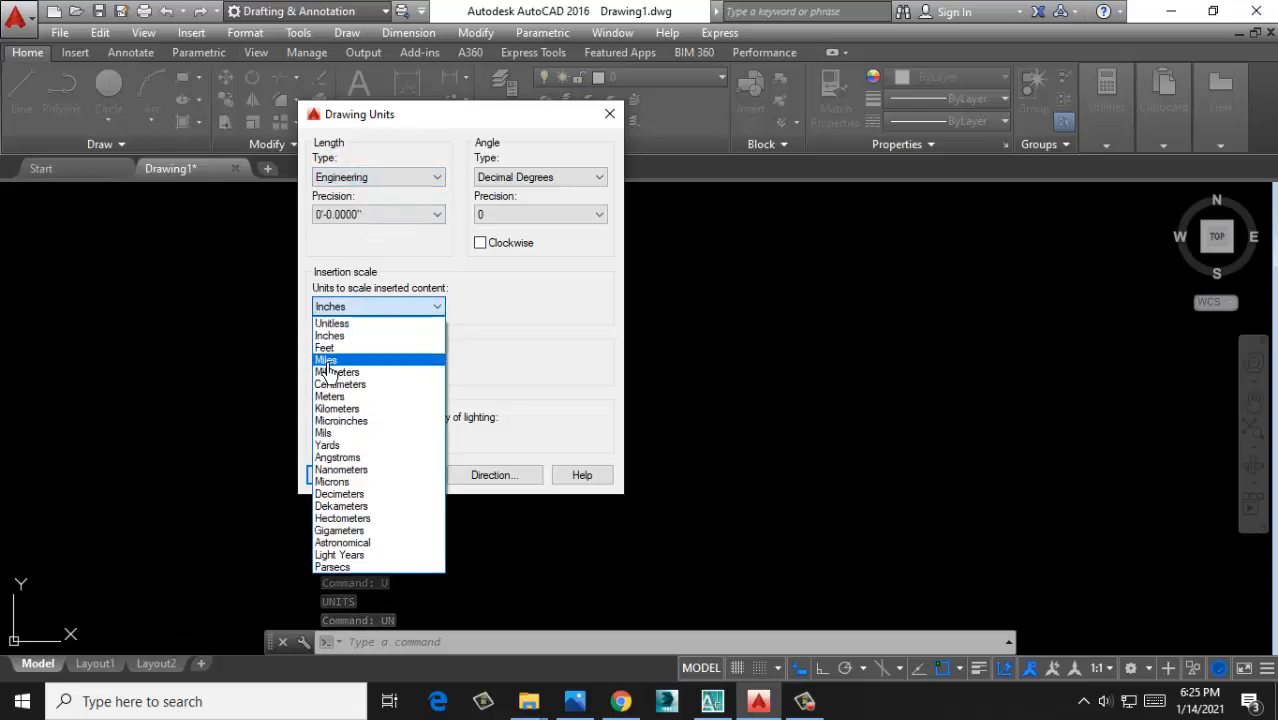
left_click(340, 338)
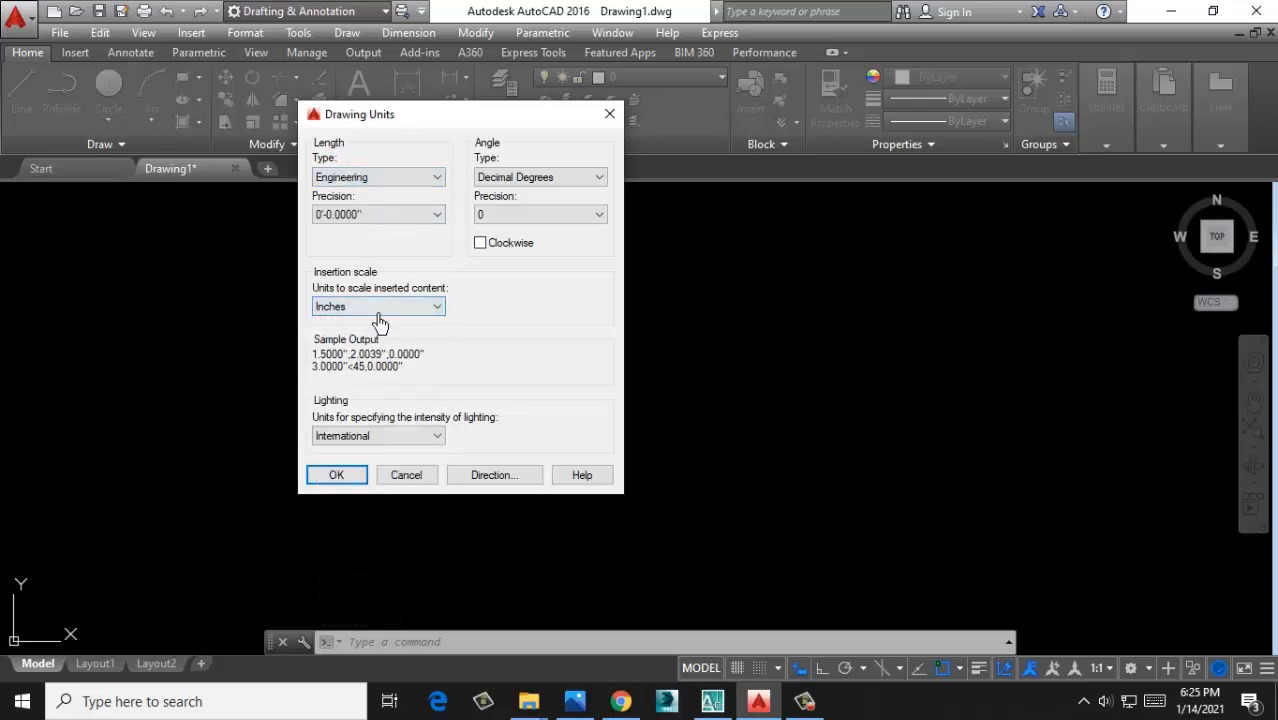
left_click(336, 476)
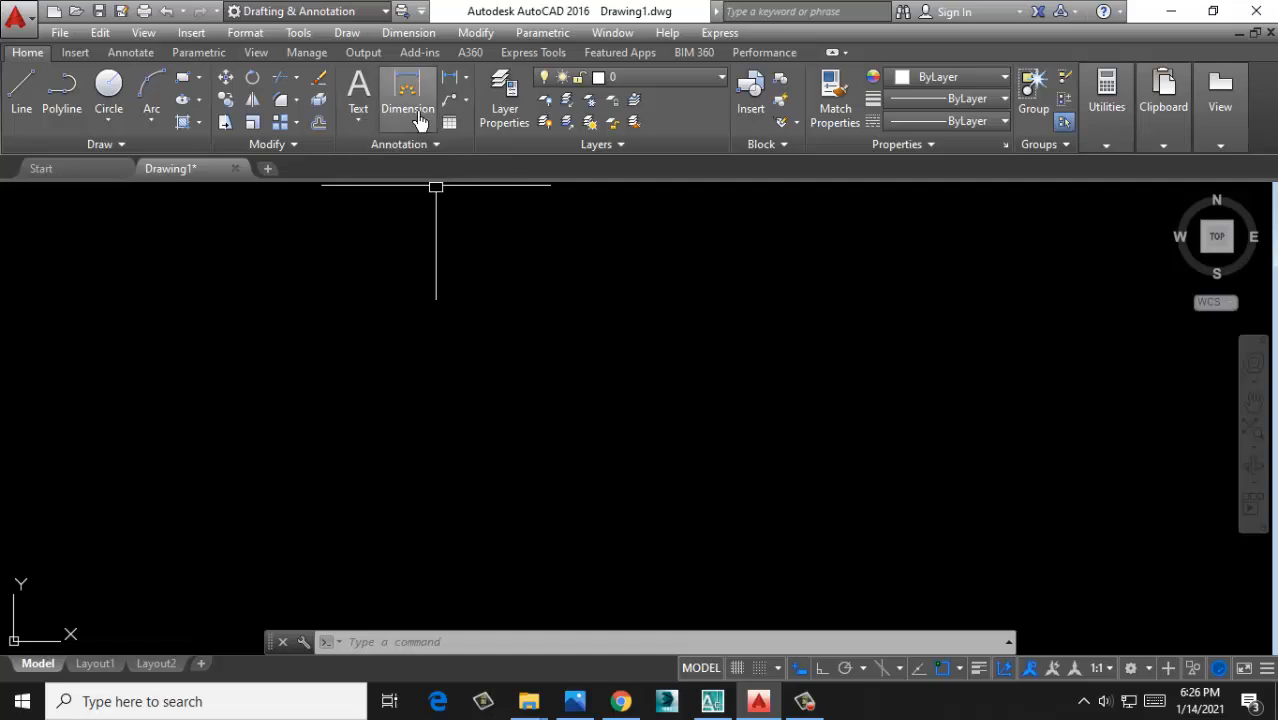
Open the Layer Properties Manager, reposition it over the drawing area and reduce its width and height
left_click(502, 95)
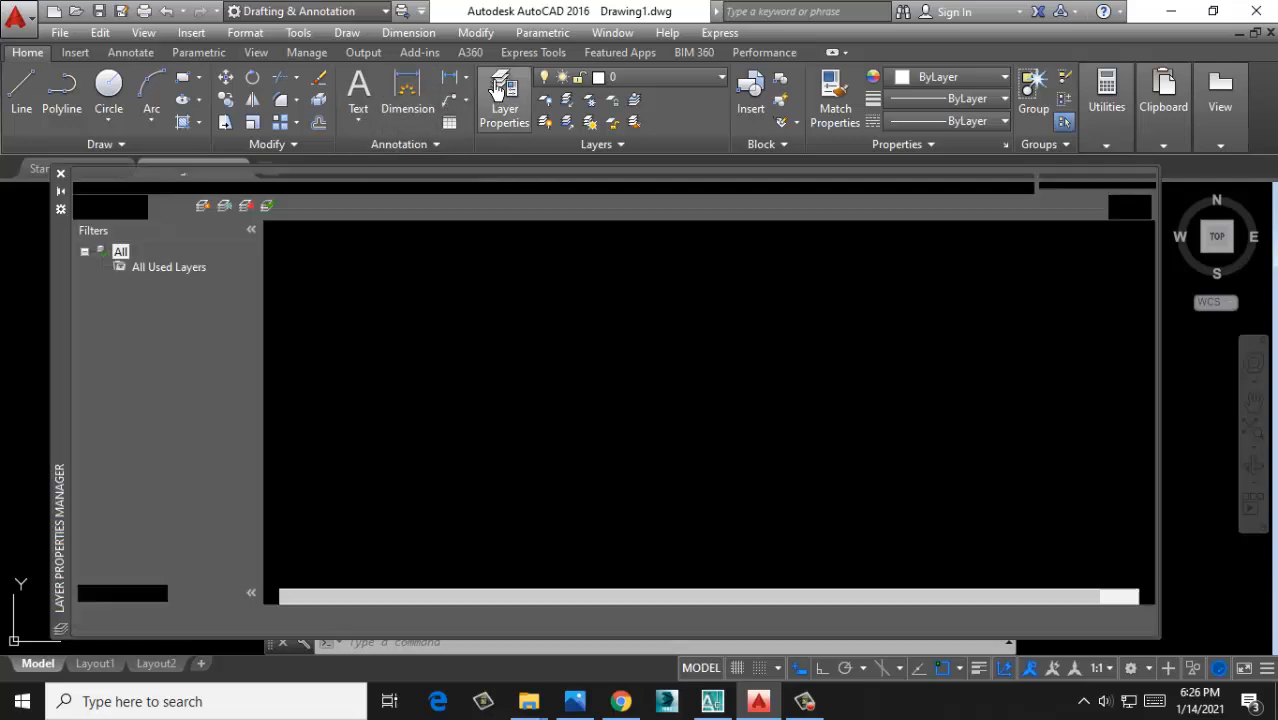
left_click(60, 174)
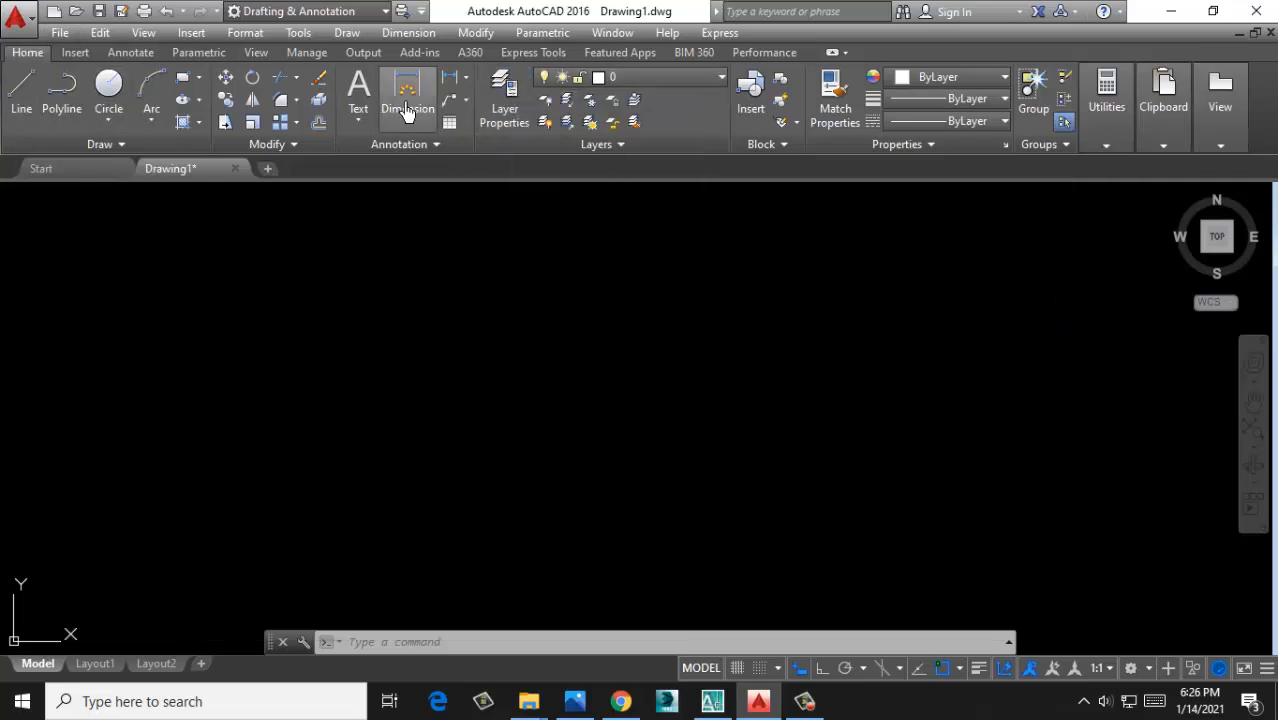
left_click(510, 105)
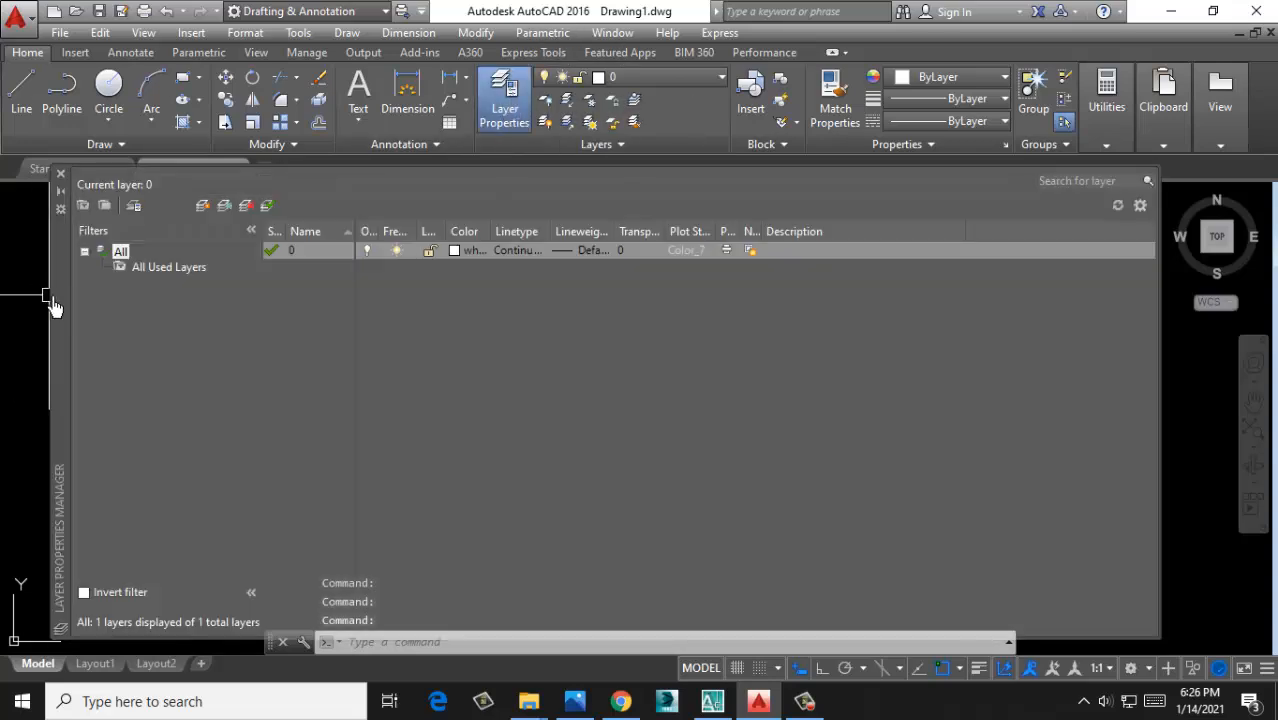
left_click_drag(61, 317, 111, 305)
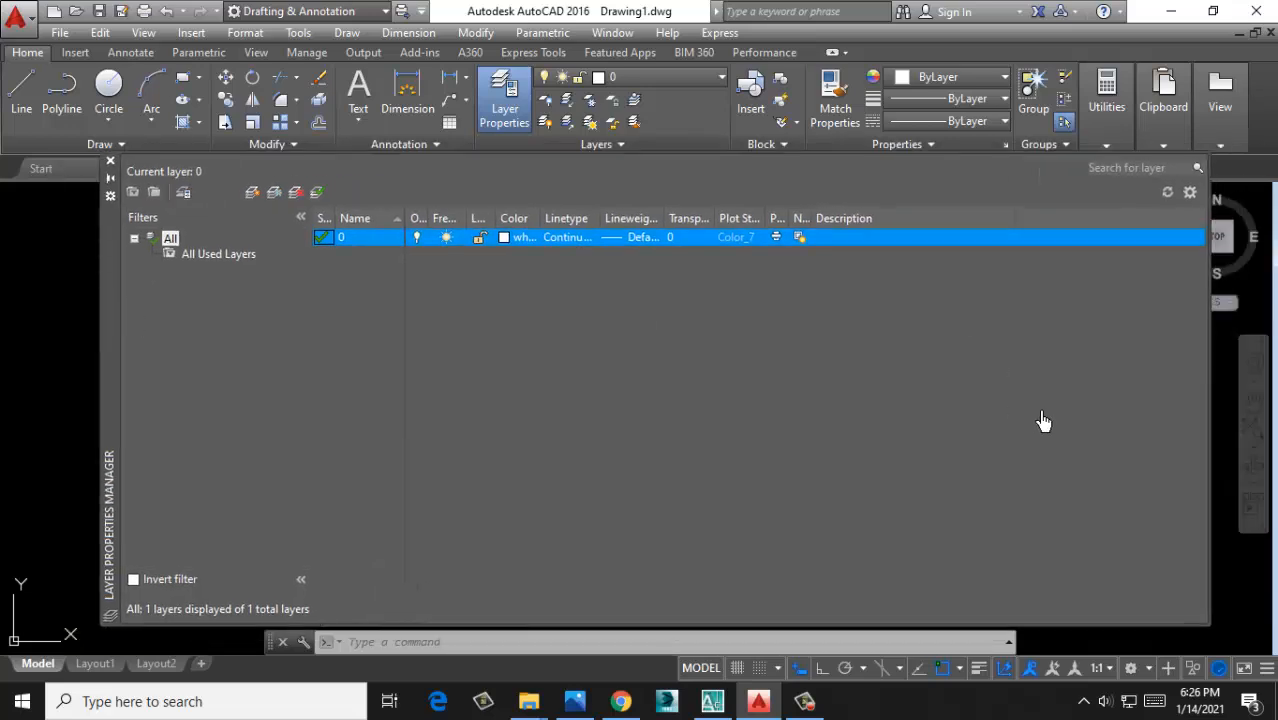
left_click_drag(1212, 400, 833, 400)
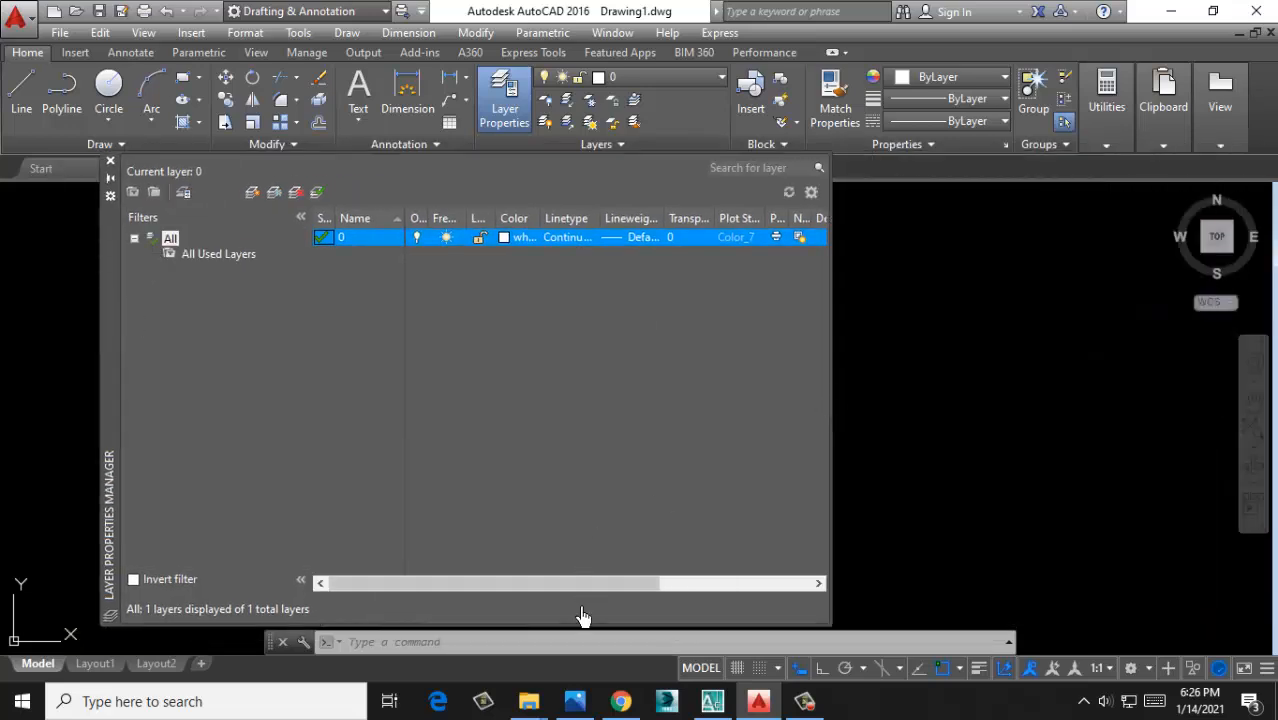
left_click_drag(544, 630, 521, 433)
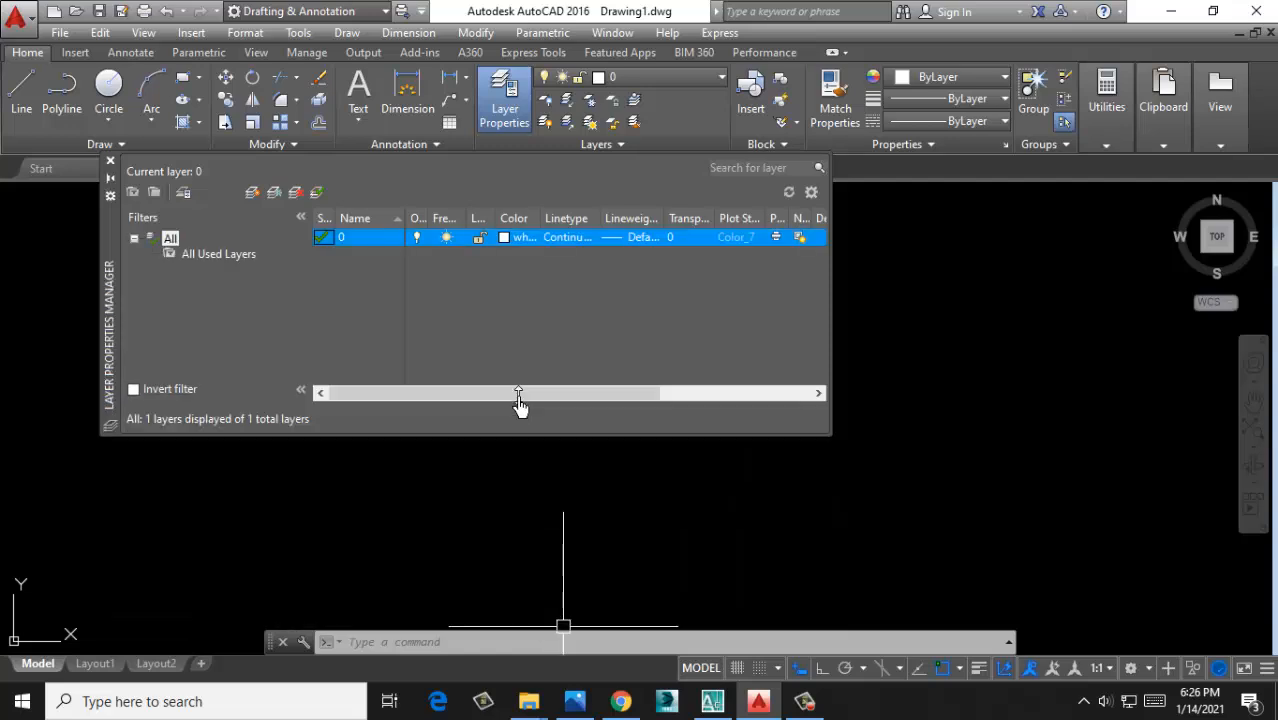
Create six new layers, Layer1 to Layer6, with the default properties
left_click(253, 196)
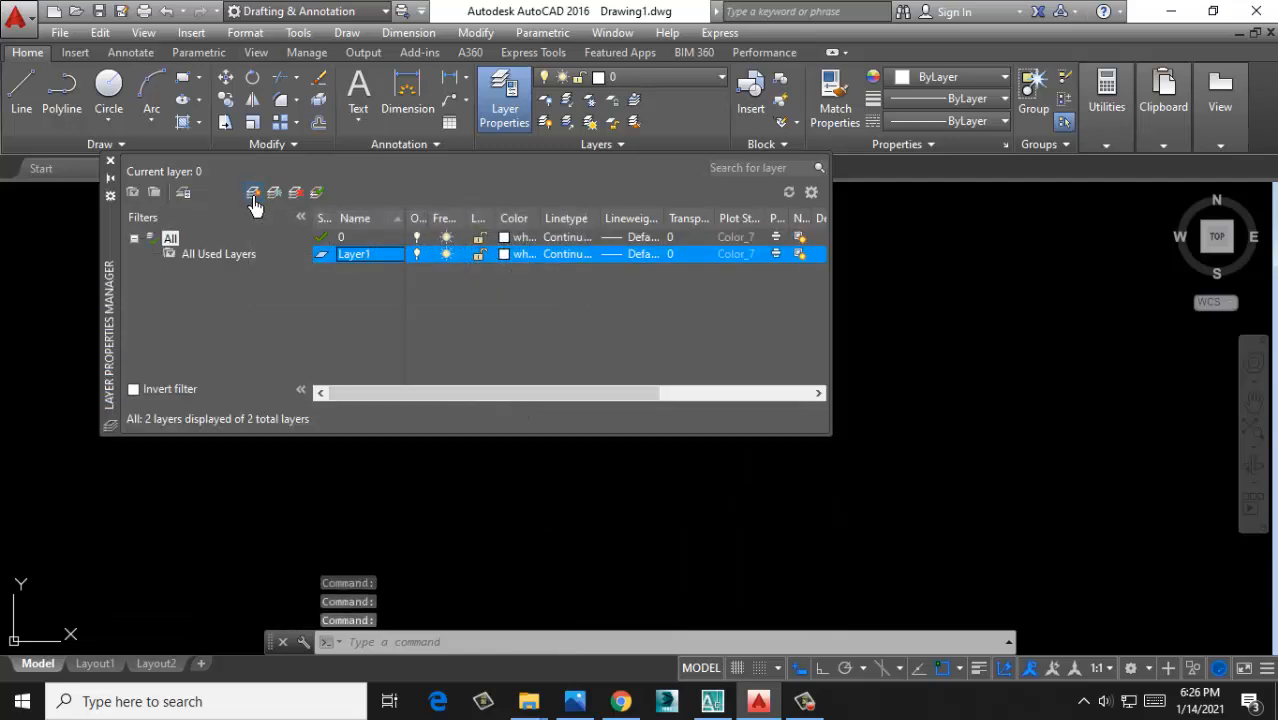
left_click(253, 194)
left_click(253, 194)
left_click(253, 194)
left_click(253, 194)
left_click(253, 194)
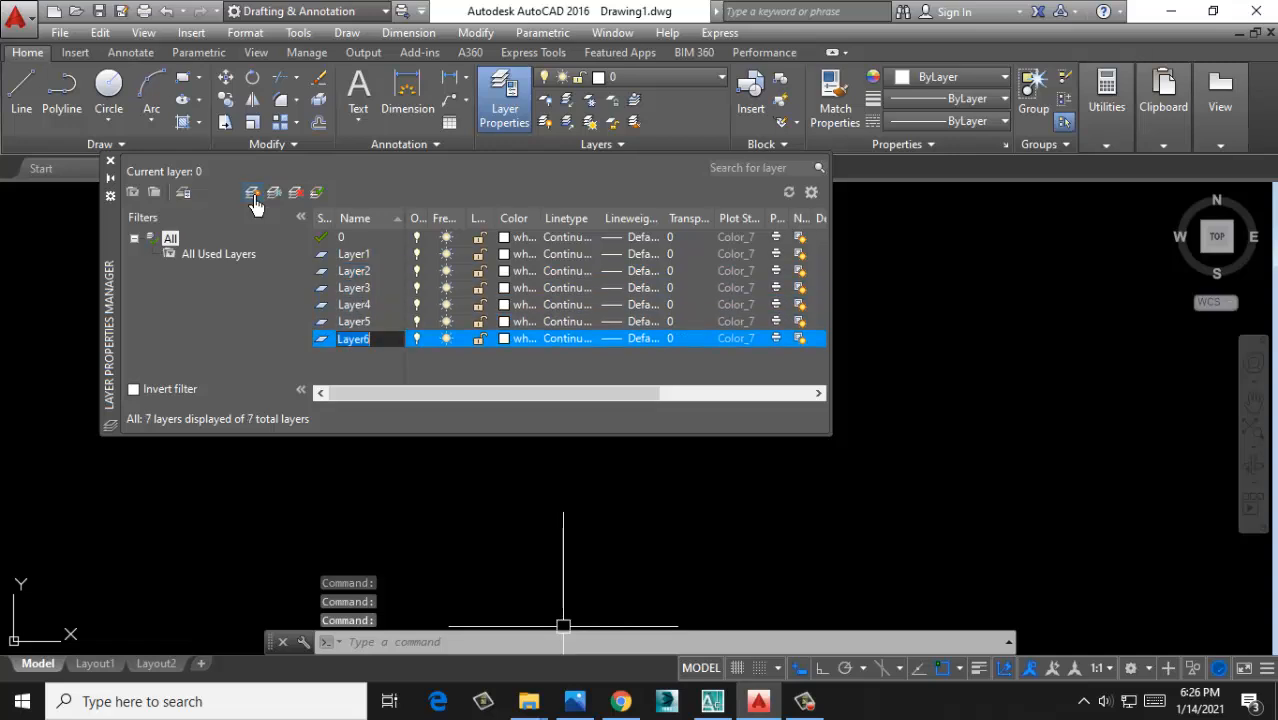
Delete Layer5 and Layer3 from the layer list
left_click(348, 325)
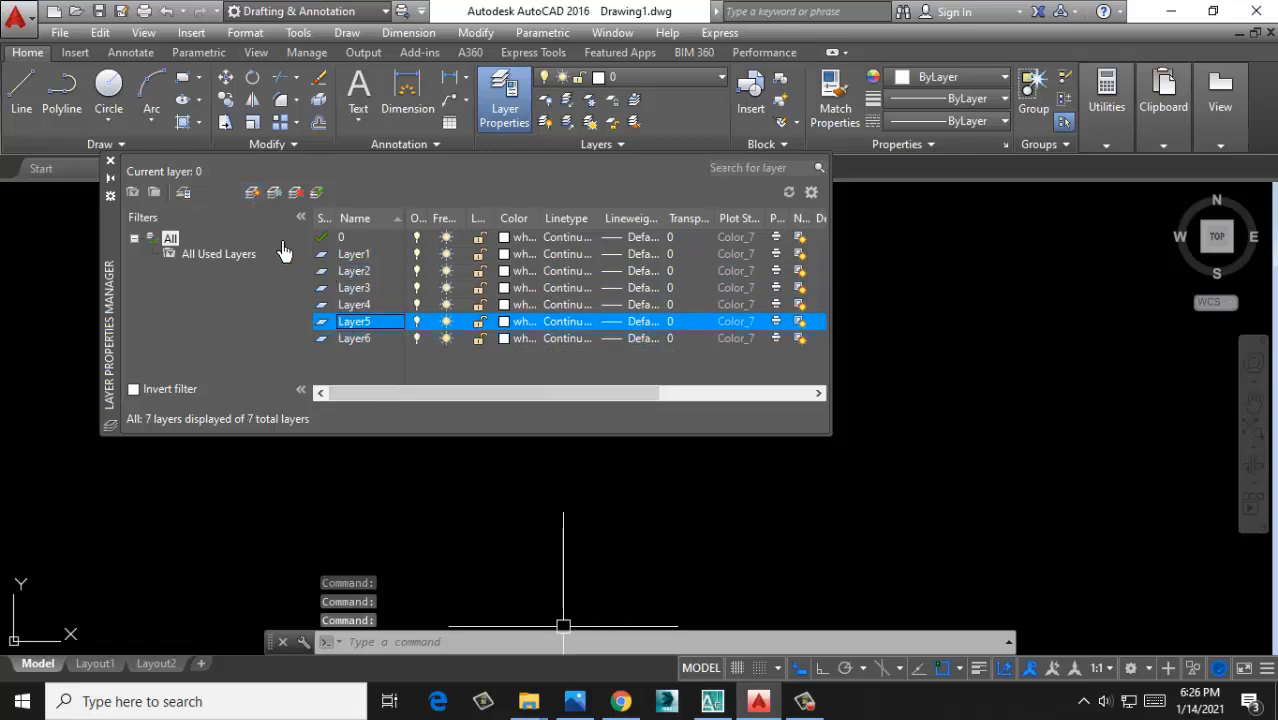
left_click(295, 195)
left_click(354, 290)
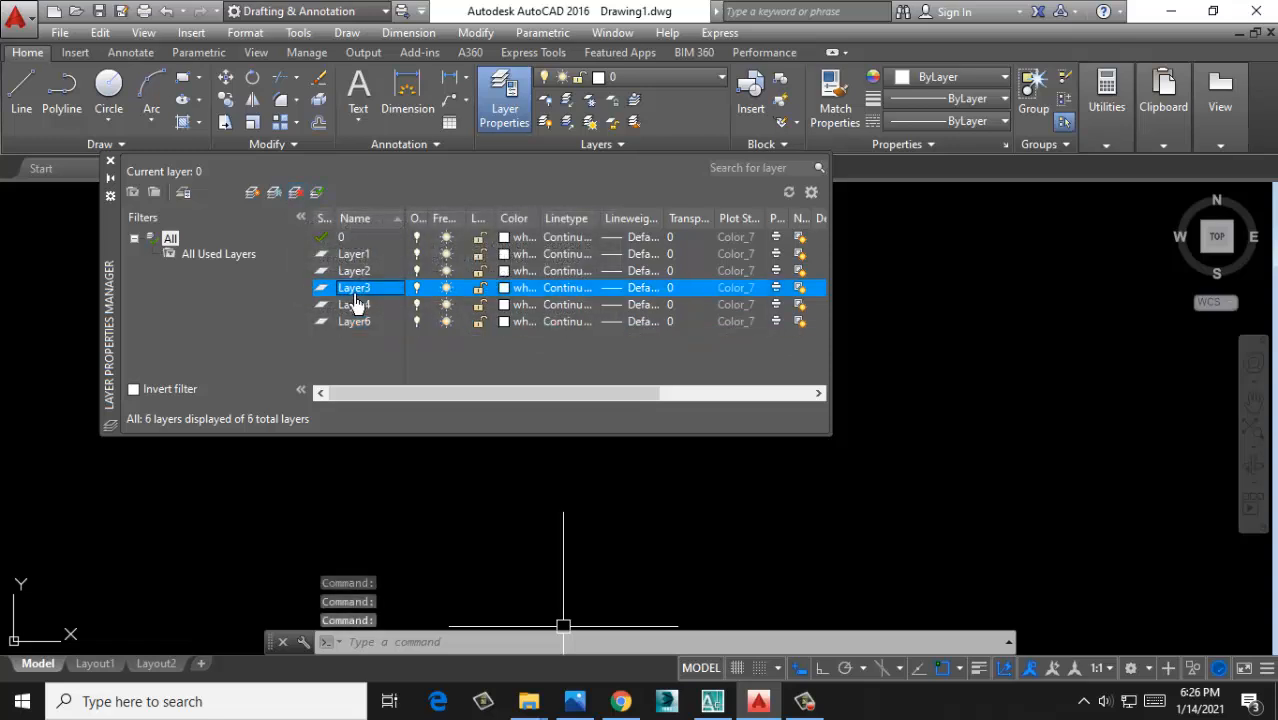
left_click(296, 195)
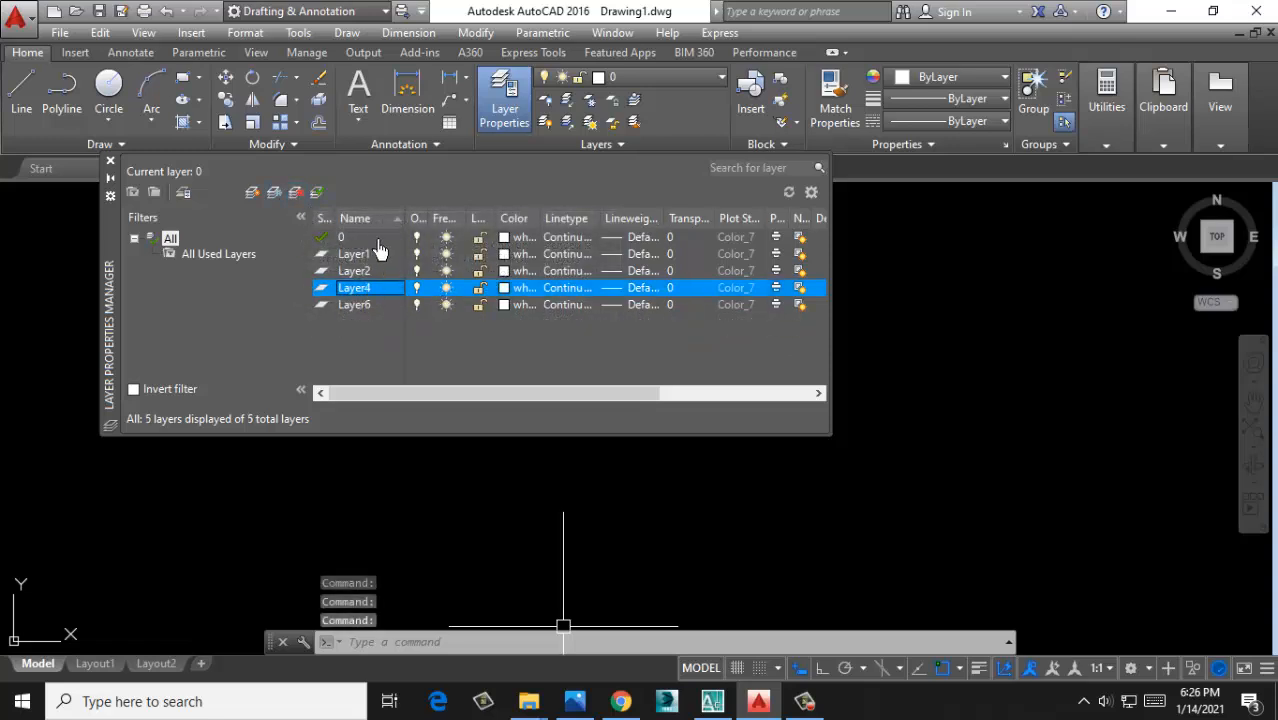
Rename Layer1 as wall and set its color to index color 30
left_click(367, 255)
left_click(388, 262)
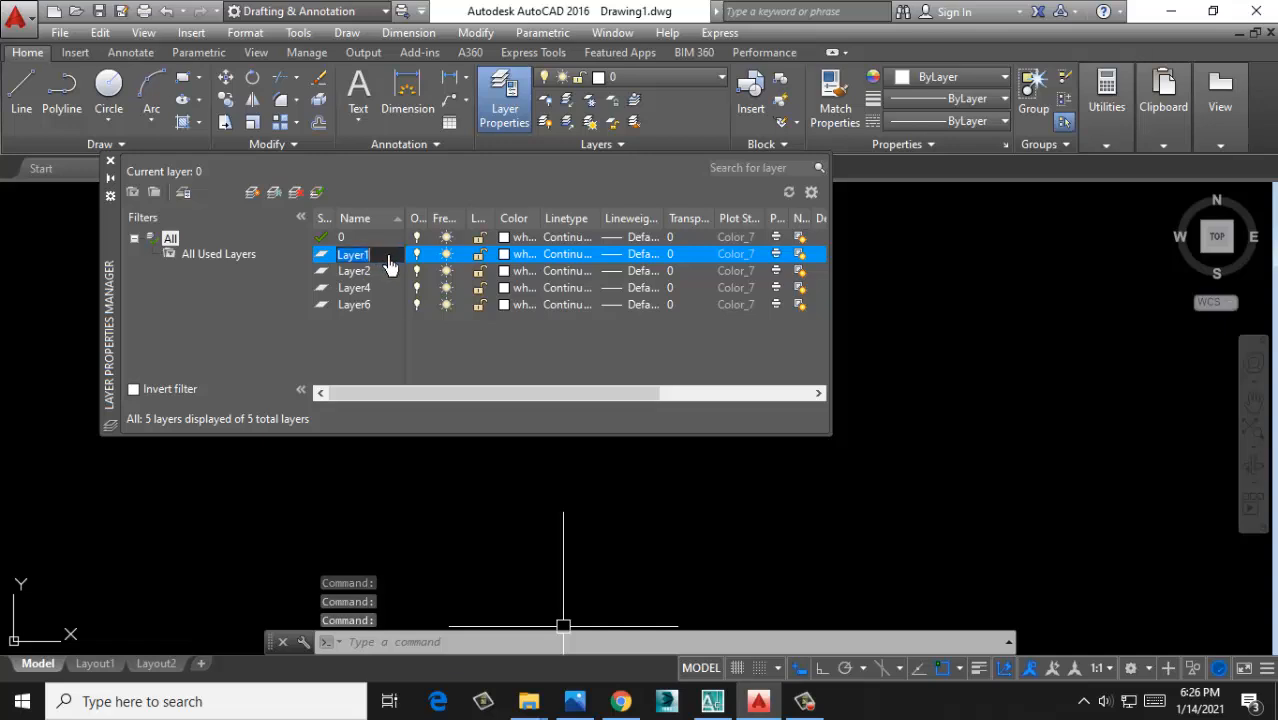
type("wal")
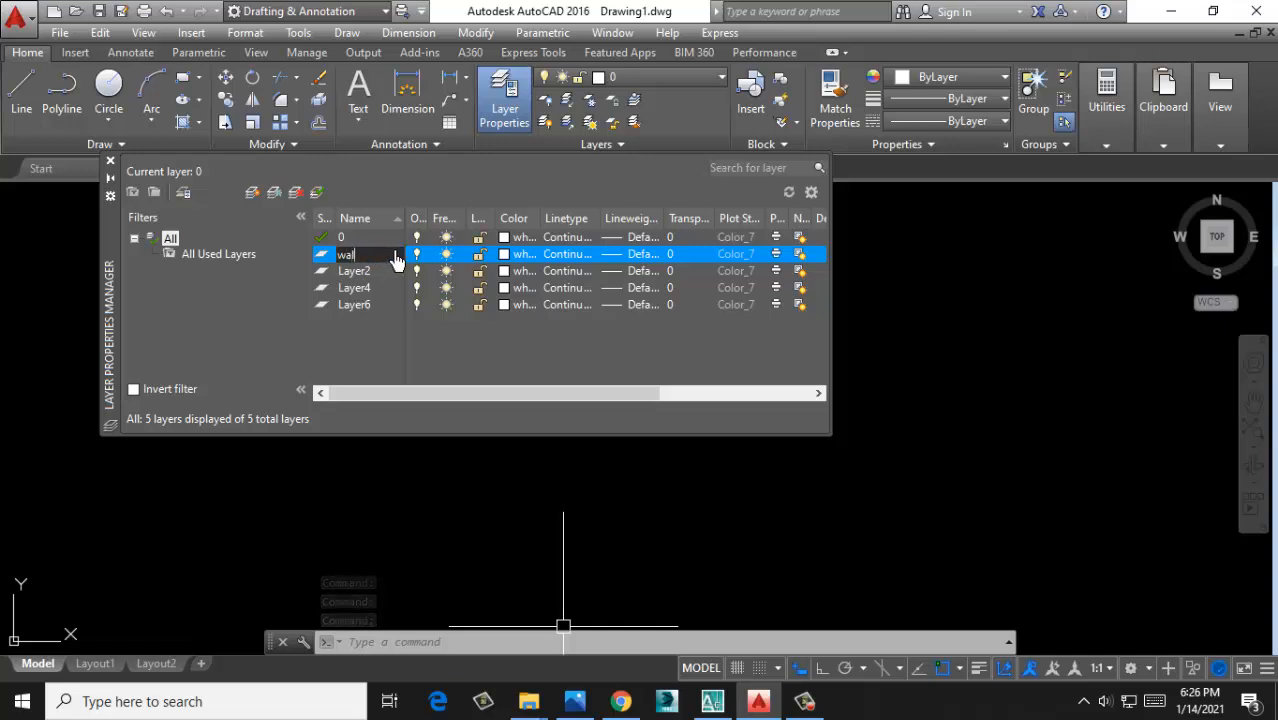
type("l")
left_click(515, 255)
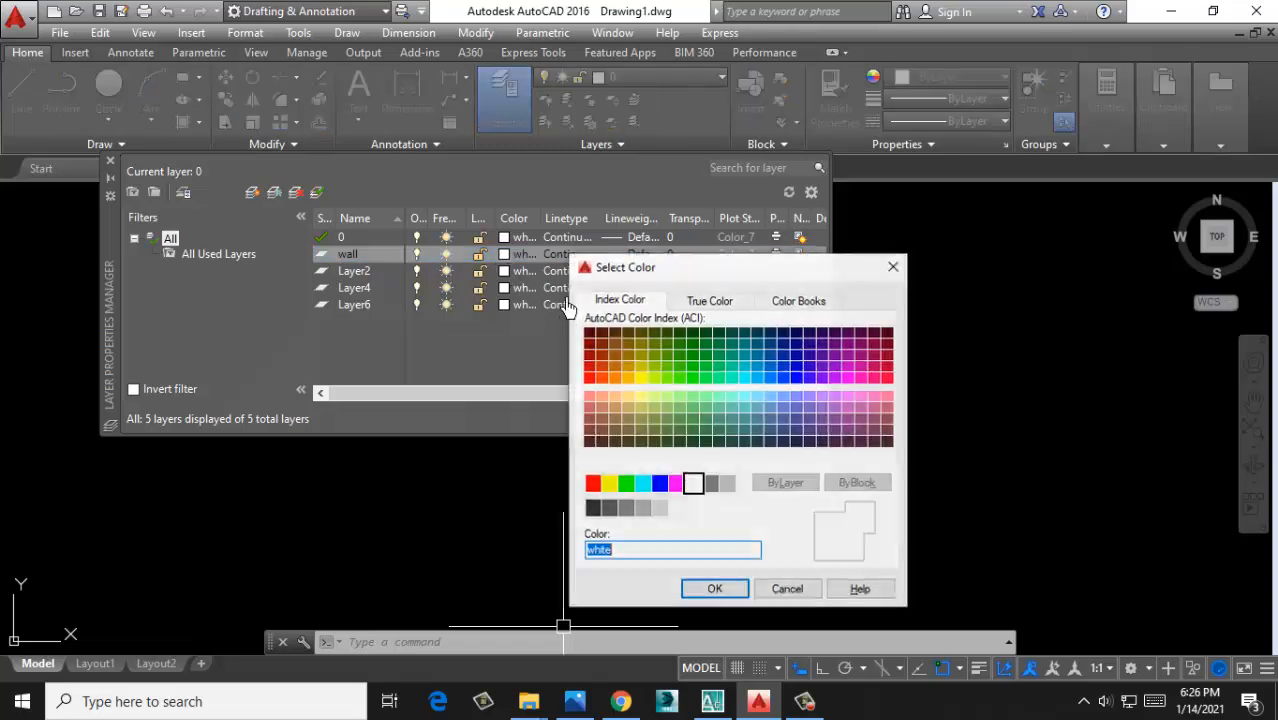
double_click(613, 378)
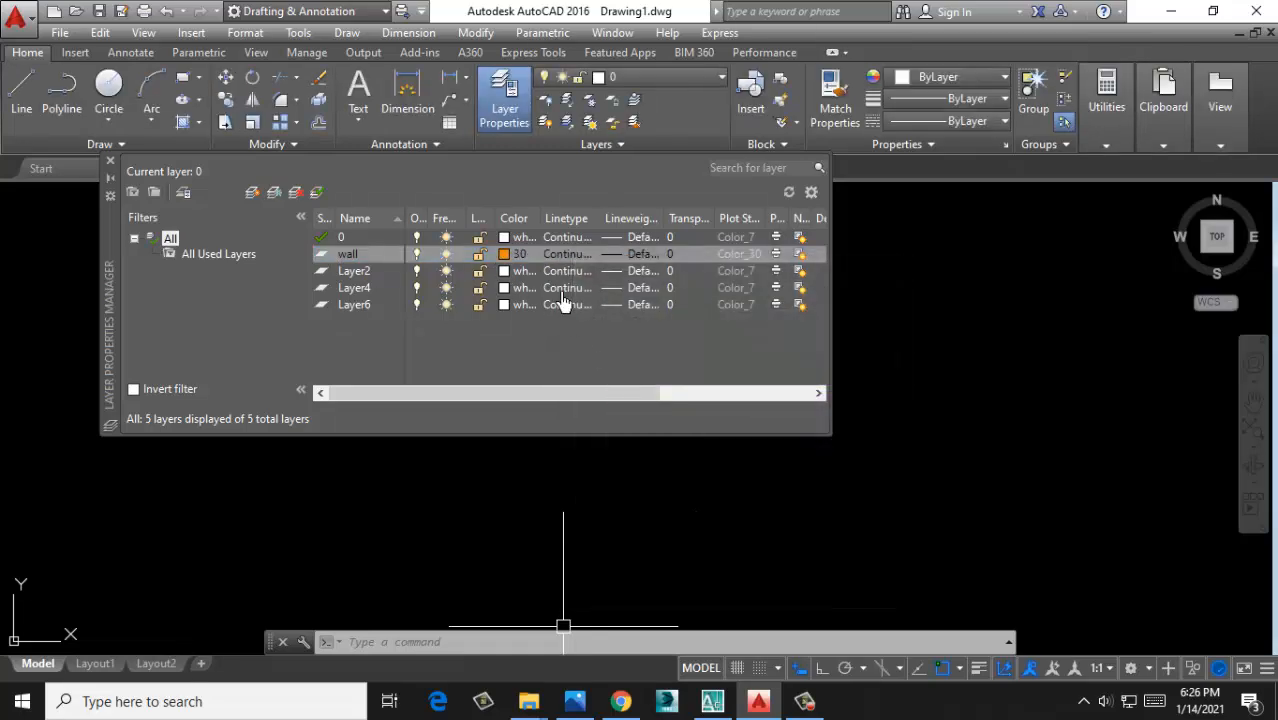
left_click(505, 258)
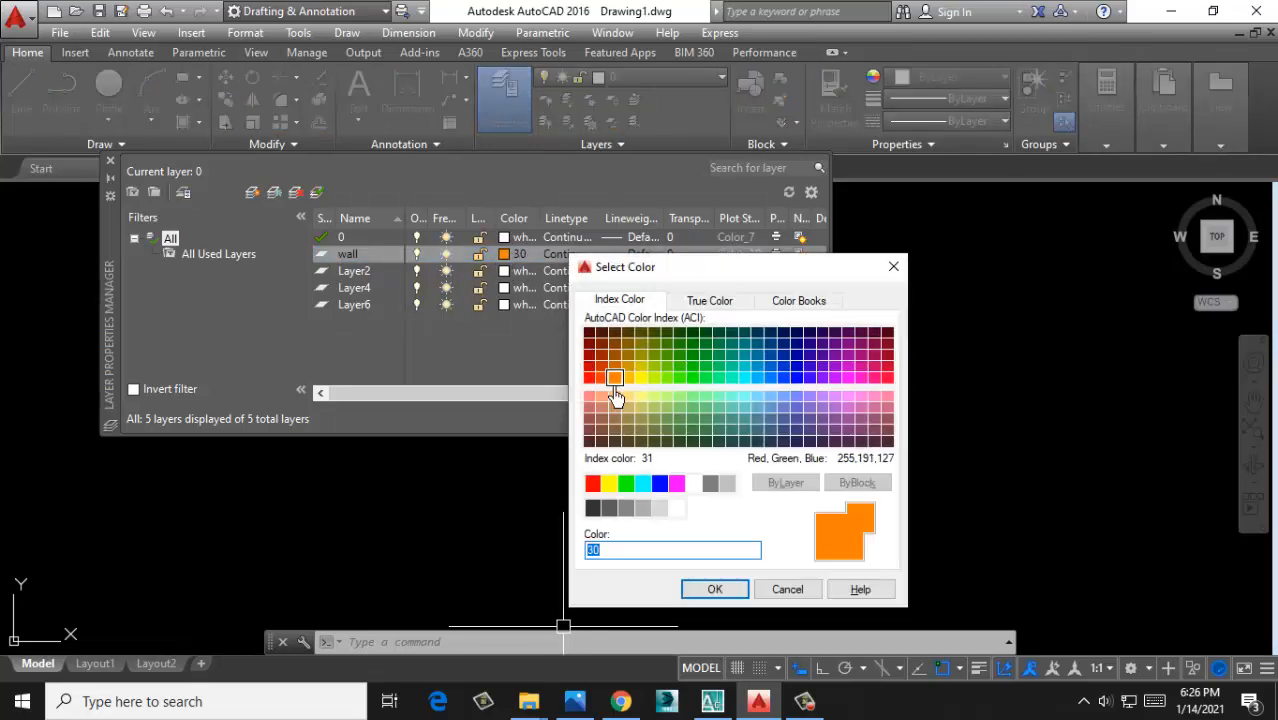
double_click(614, 386)
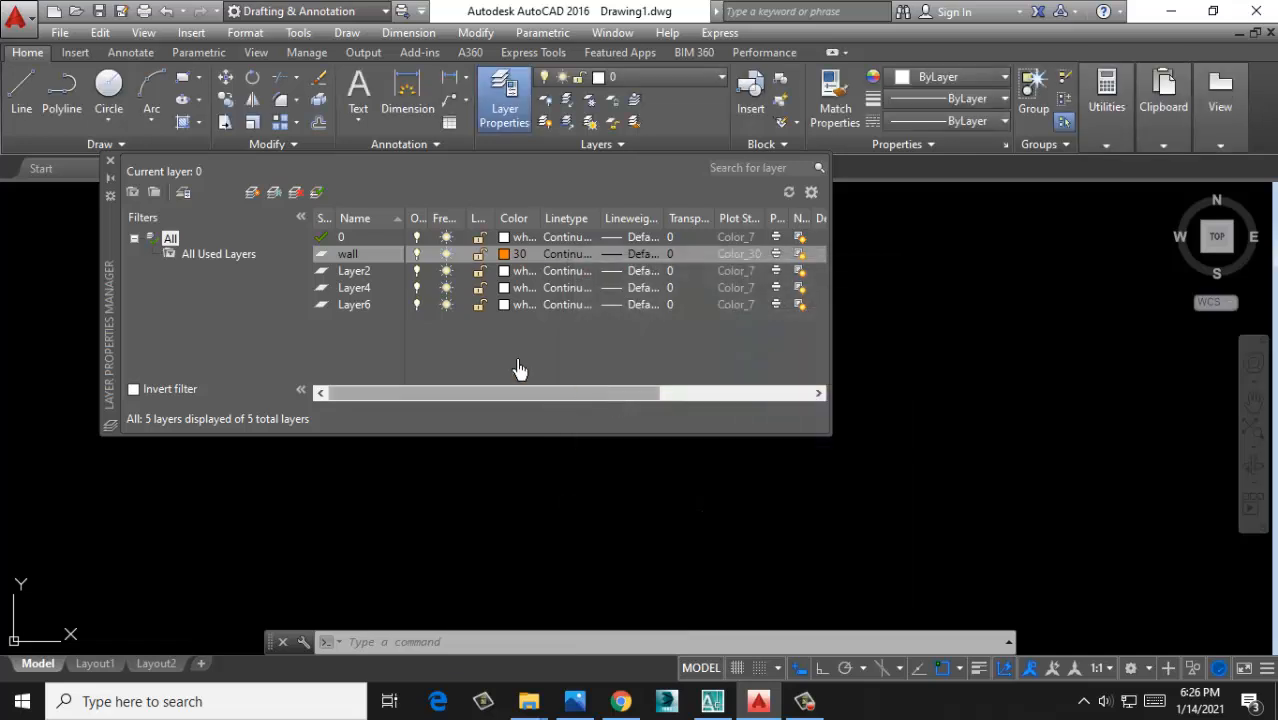
Rename Layer2 as window and set its color to index color 122
left_click(380, 272)
left_click(386, 273)
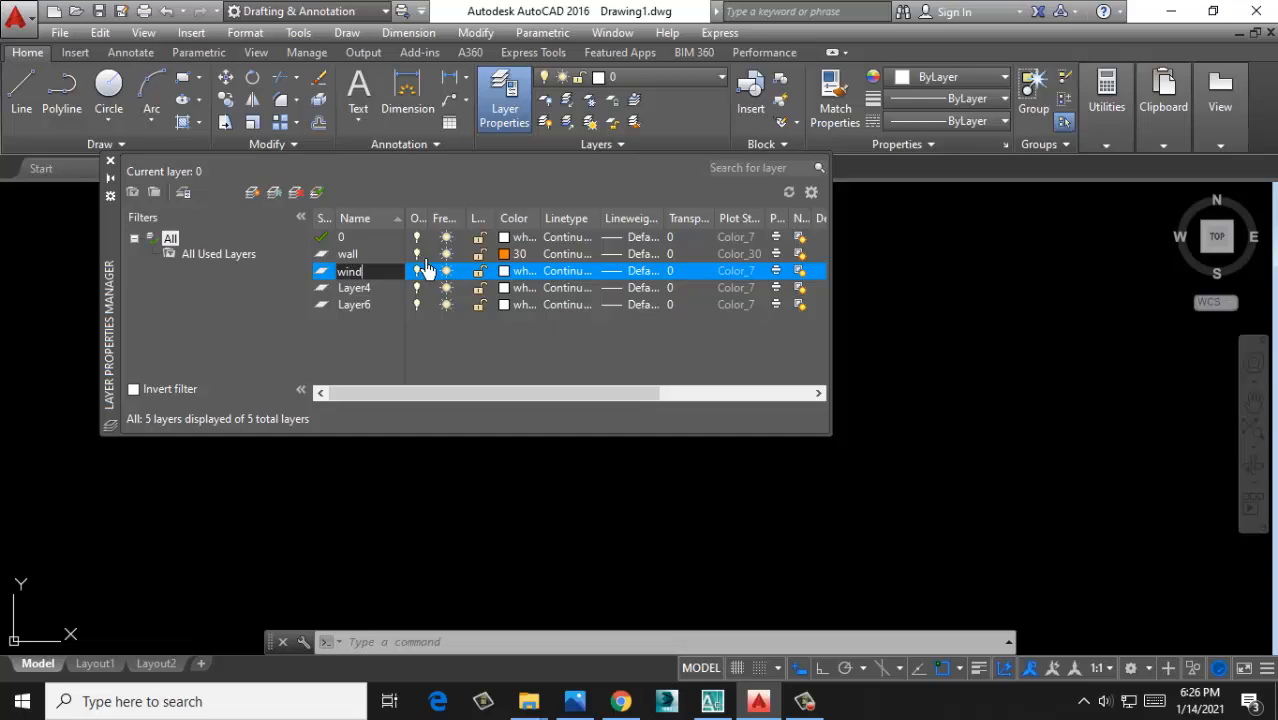
left_click(504, 273)
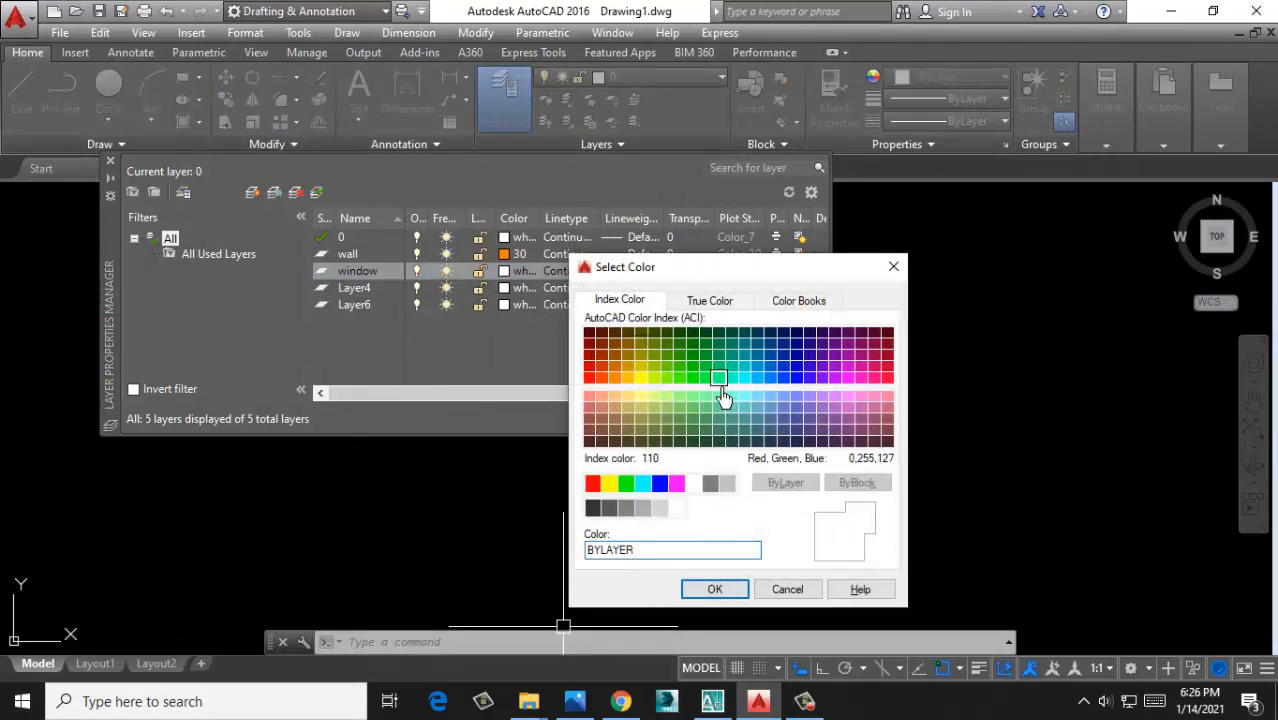
key("Escape")
left_click(504, 273)
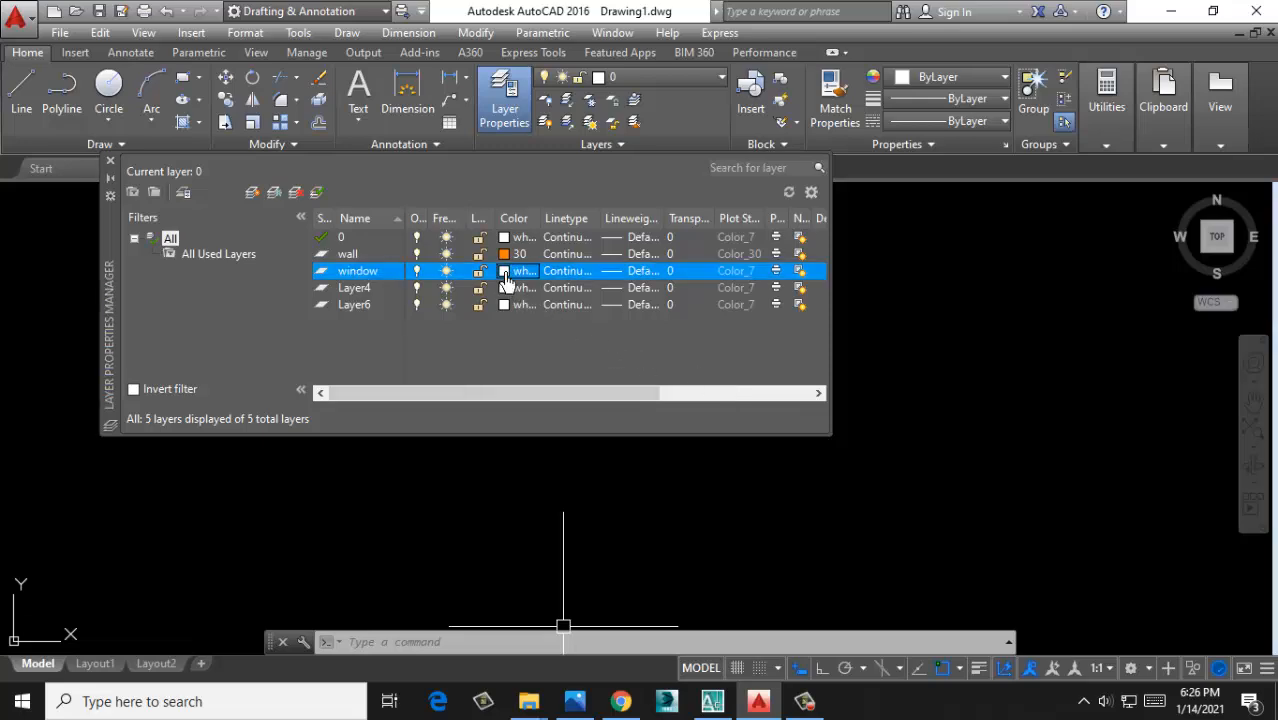
double_click(729, 379)
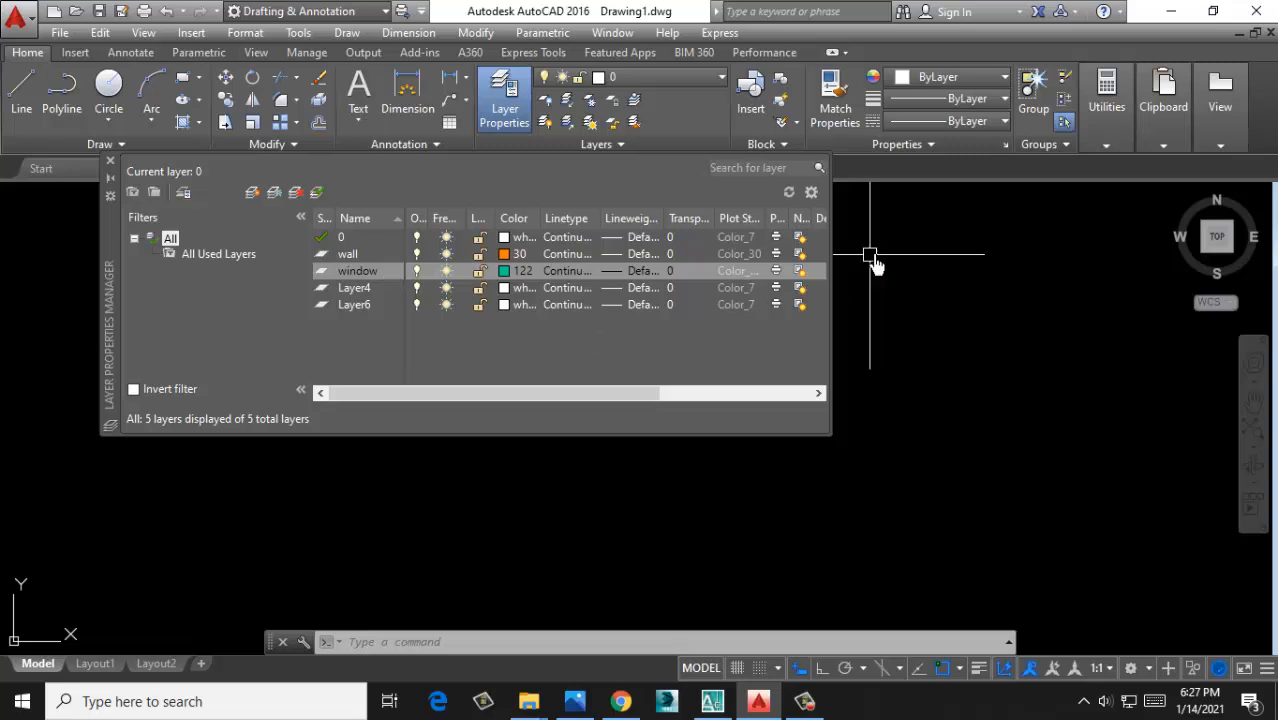
Close the Layer Properties Manager and make wall the current layer
left_click(111, 164)
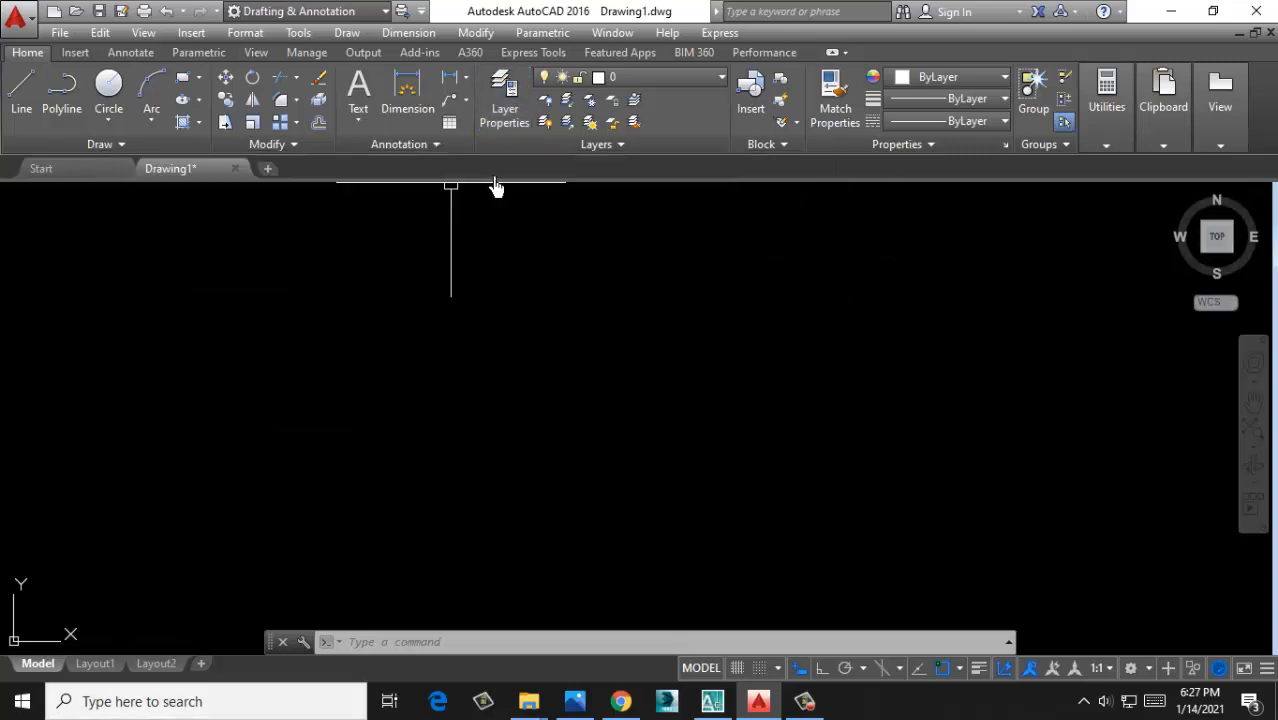
left_click(640, 78)
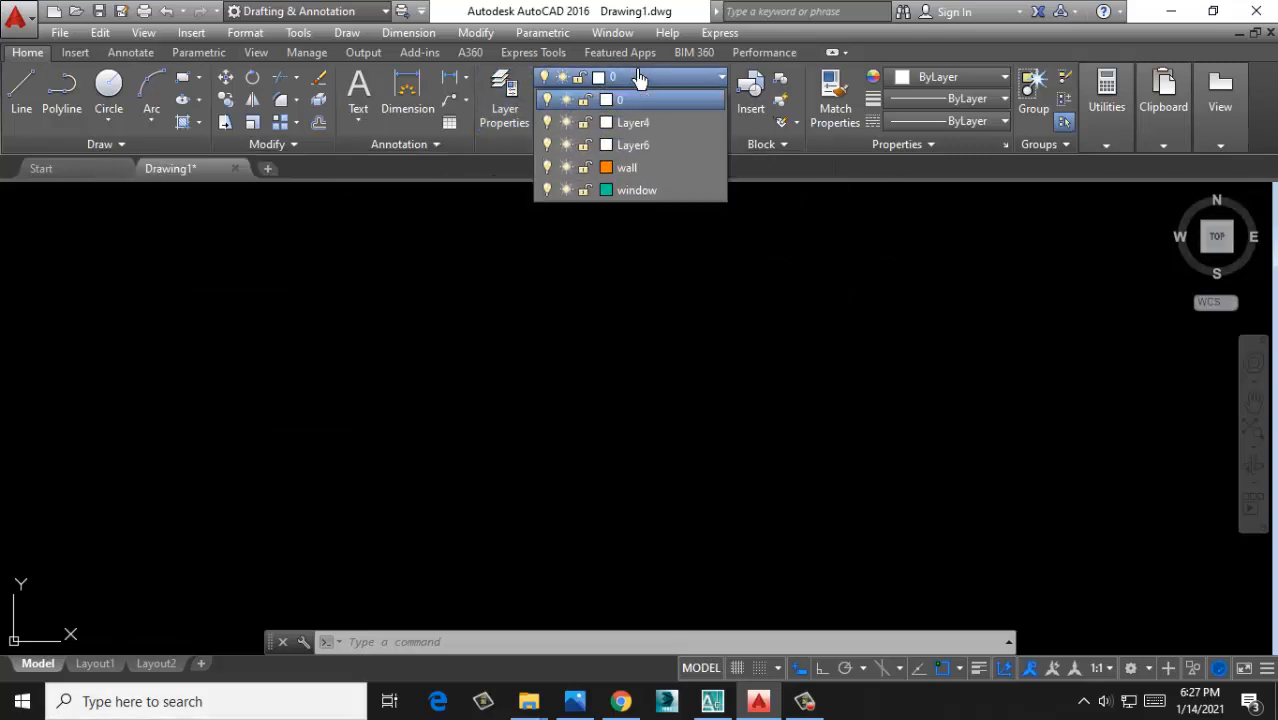
left_click(674, 170)
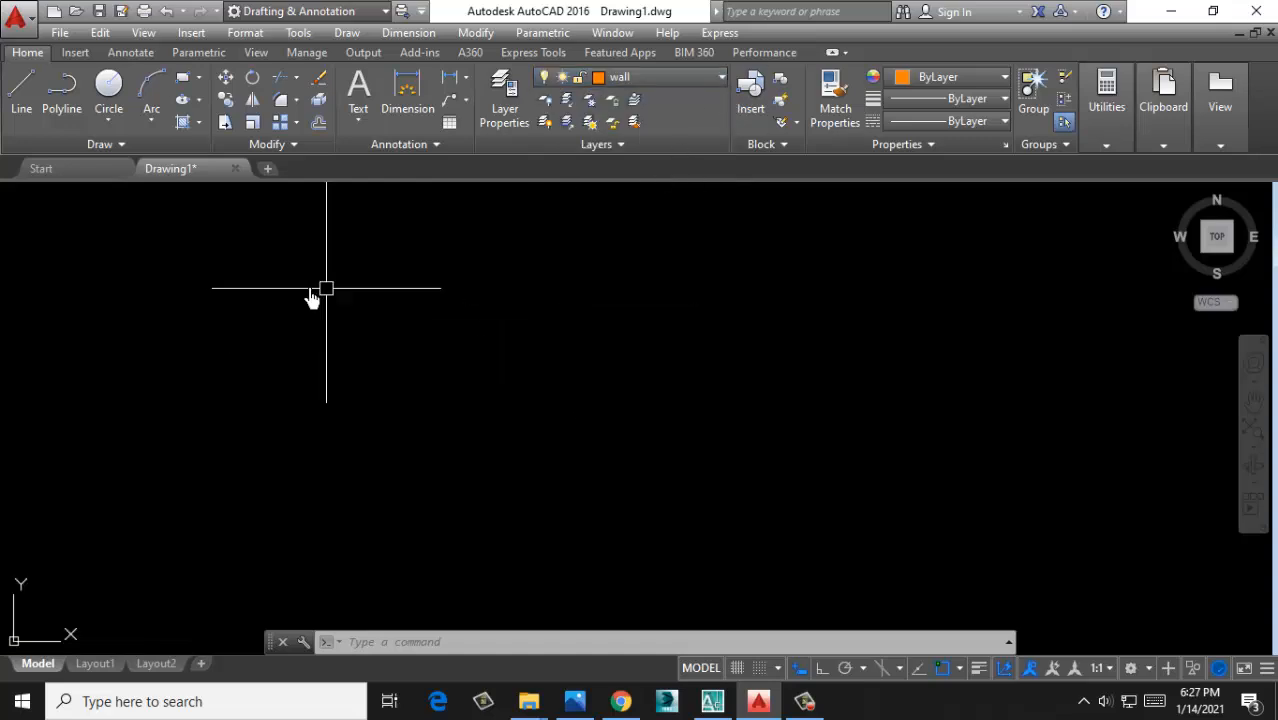
left_click(18, 98)
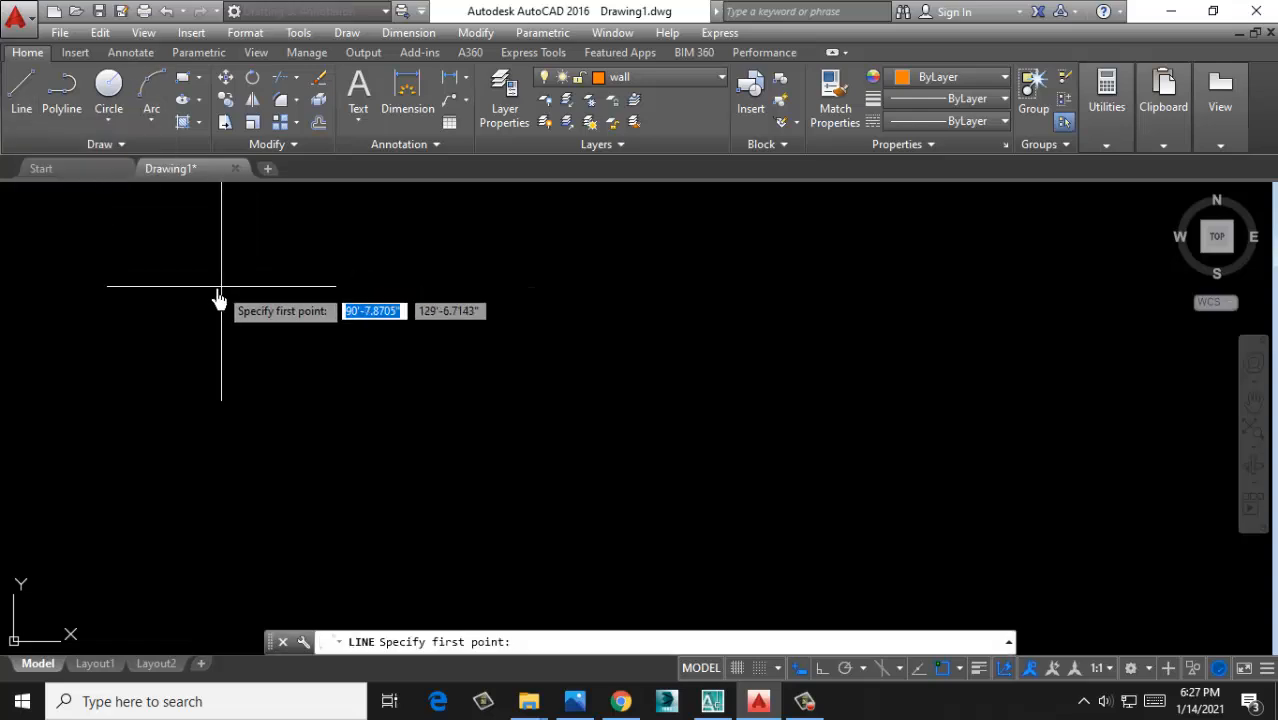
left_click(141, 263)
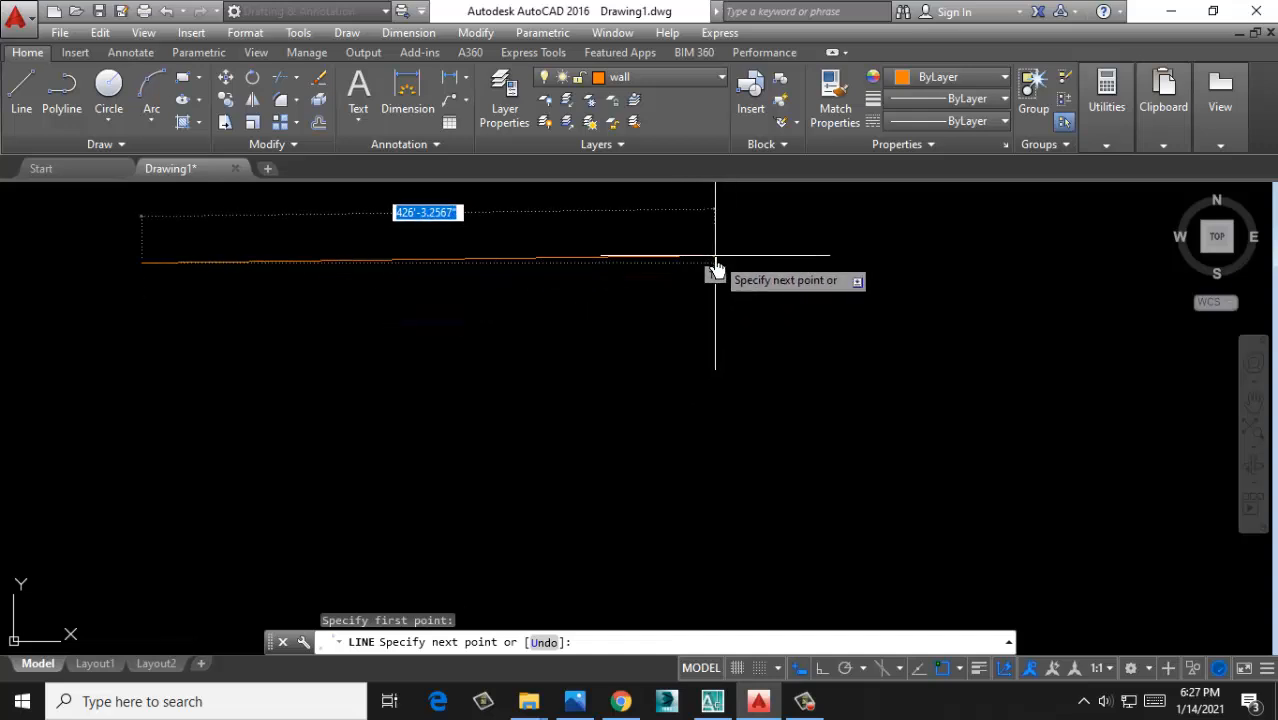
key("Escape")
Turn on the drawing grid in model space, toggling it off and back on once
scroll(500, 450, "down", 1)
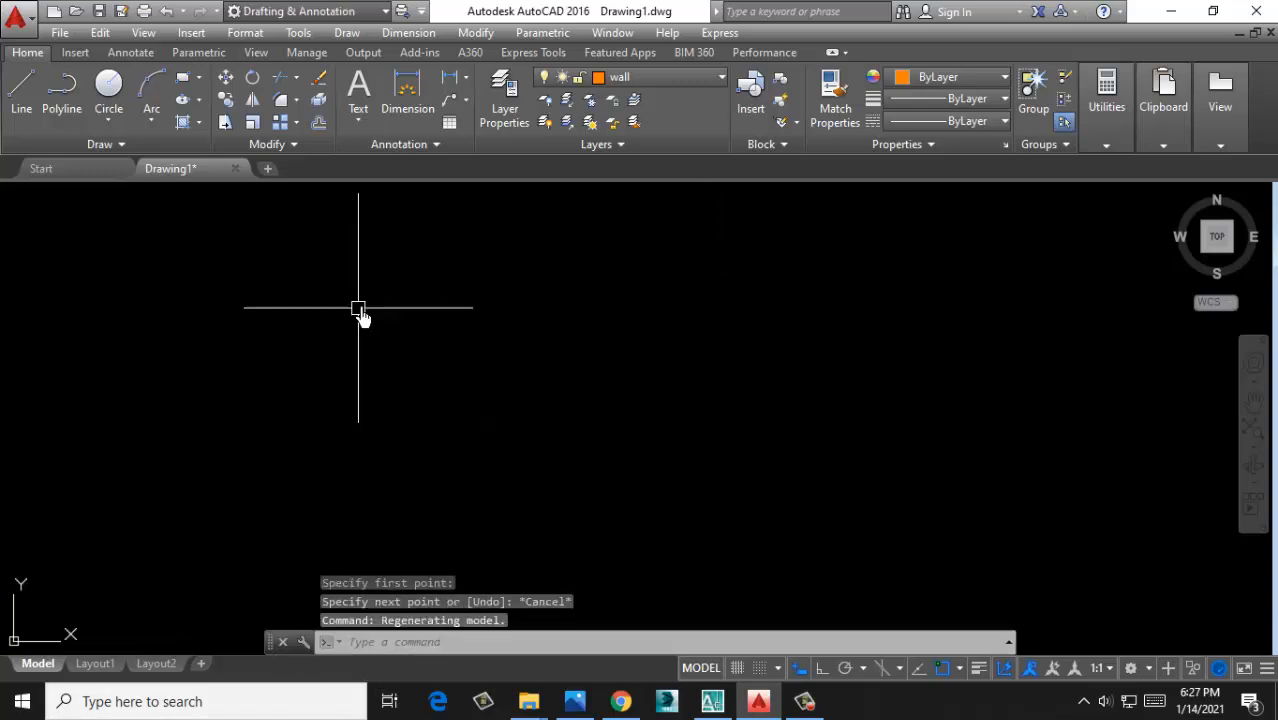
scroll(500, 335, "down", 1)
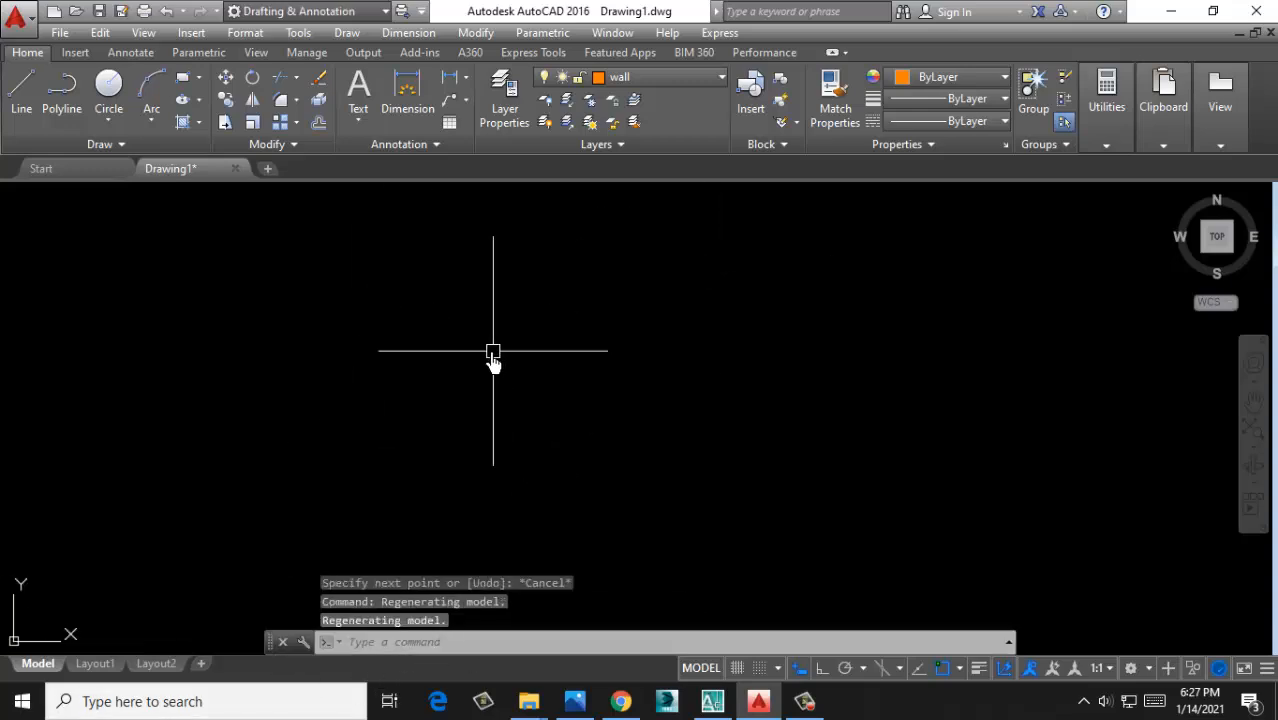
left_click(739, 671)
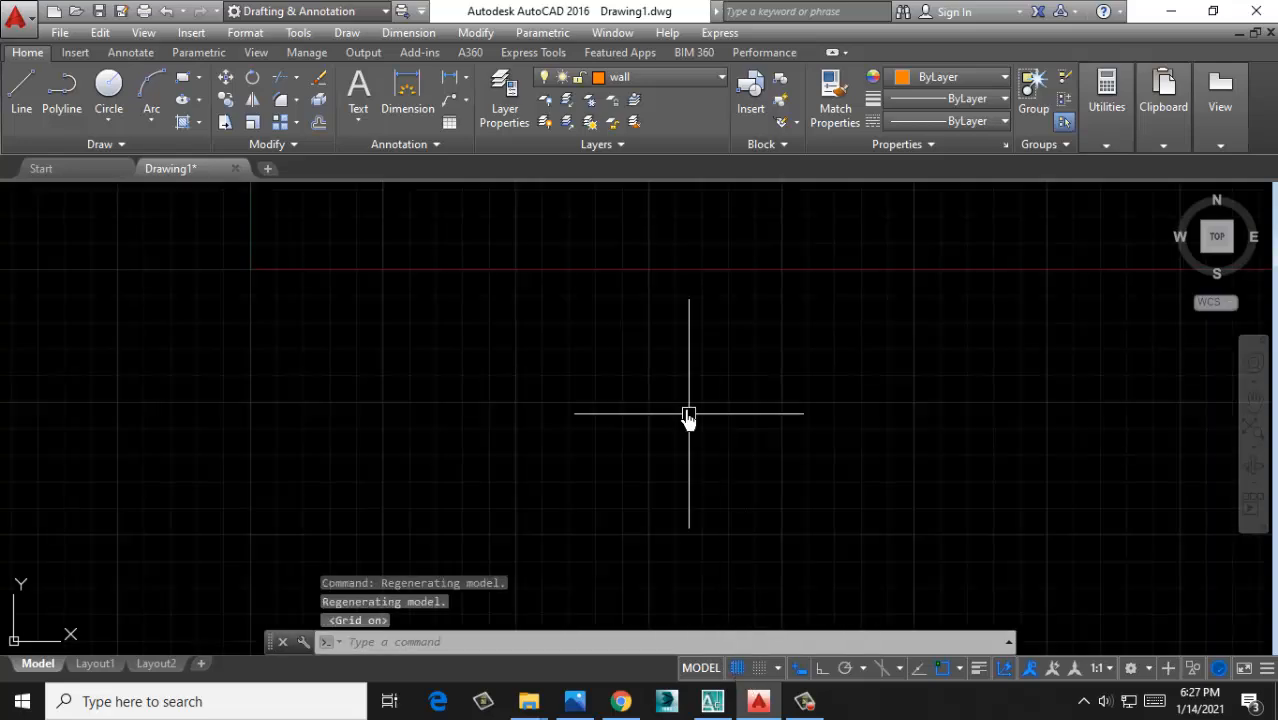
scroll(676, 425, "down", 6)
middle_click_drag(663, 437, 475, 460)
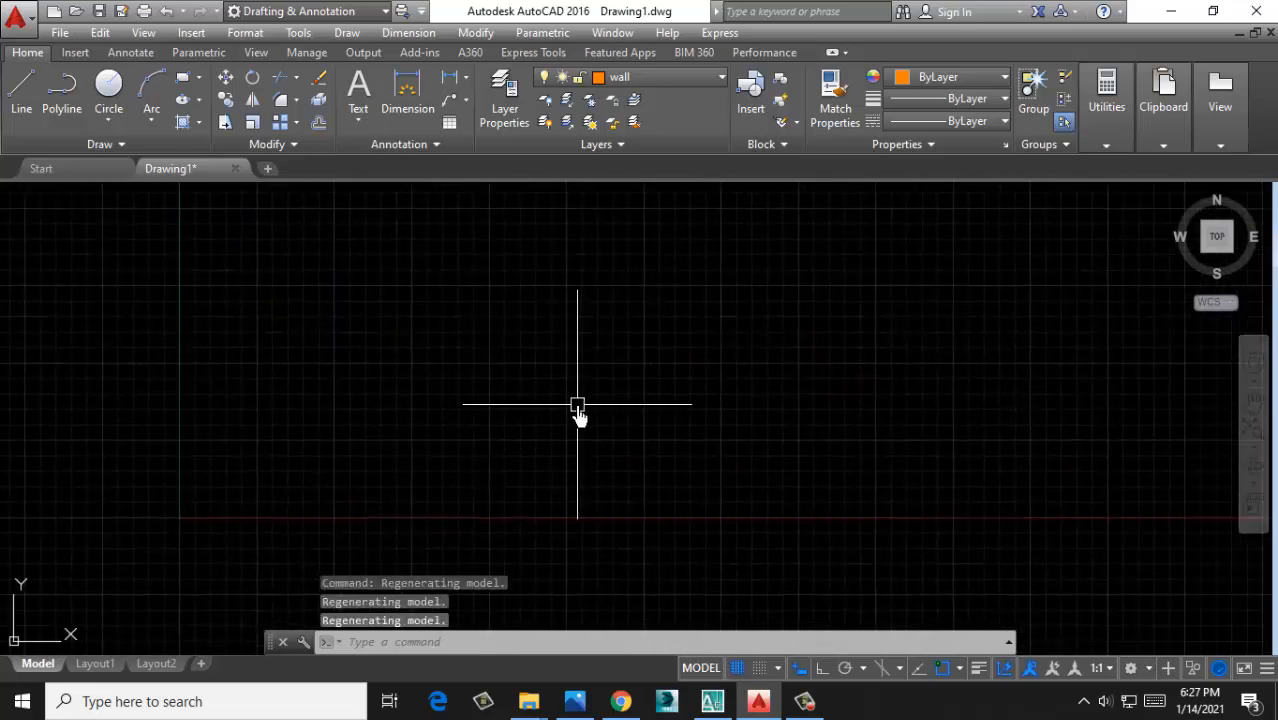
middle_click_drag(576, 405, 428, 457)
left_click(739, 670)
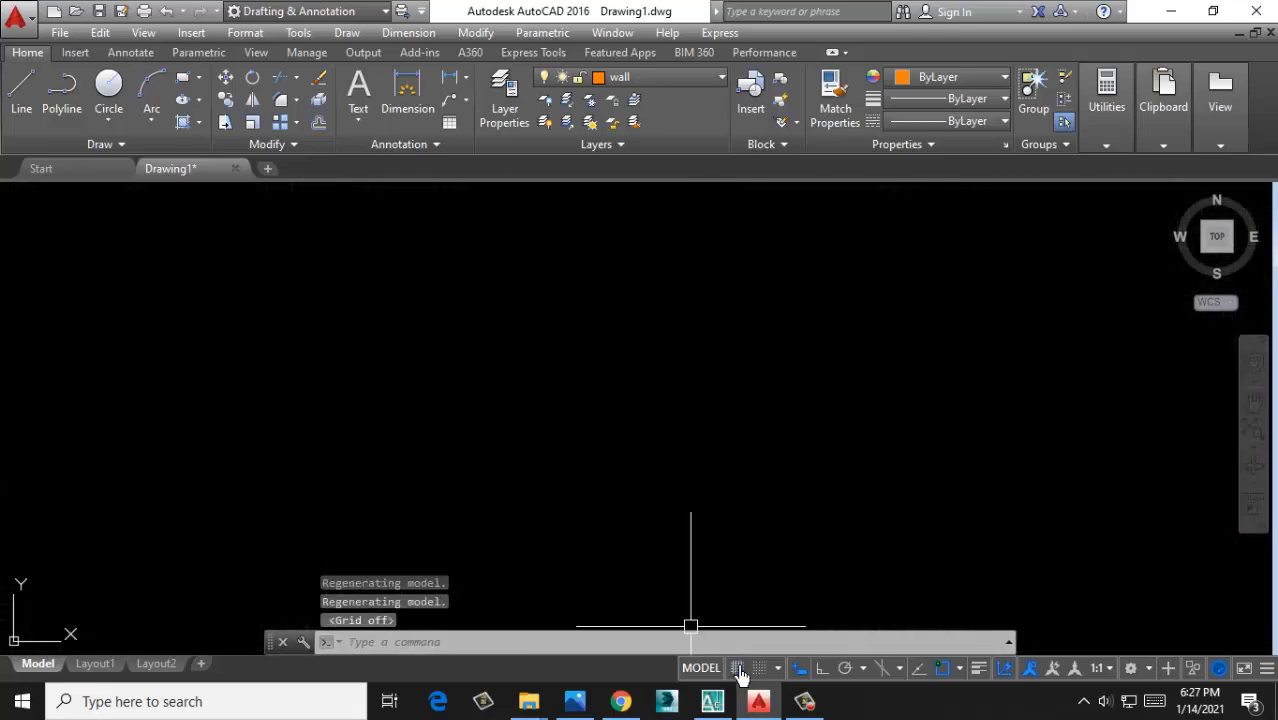
left_click(739, 671)
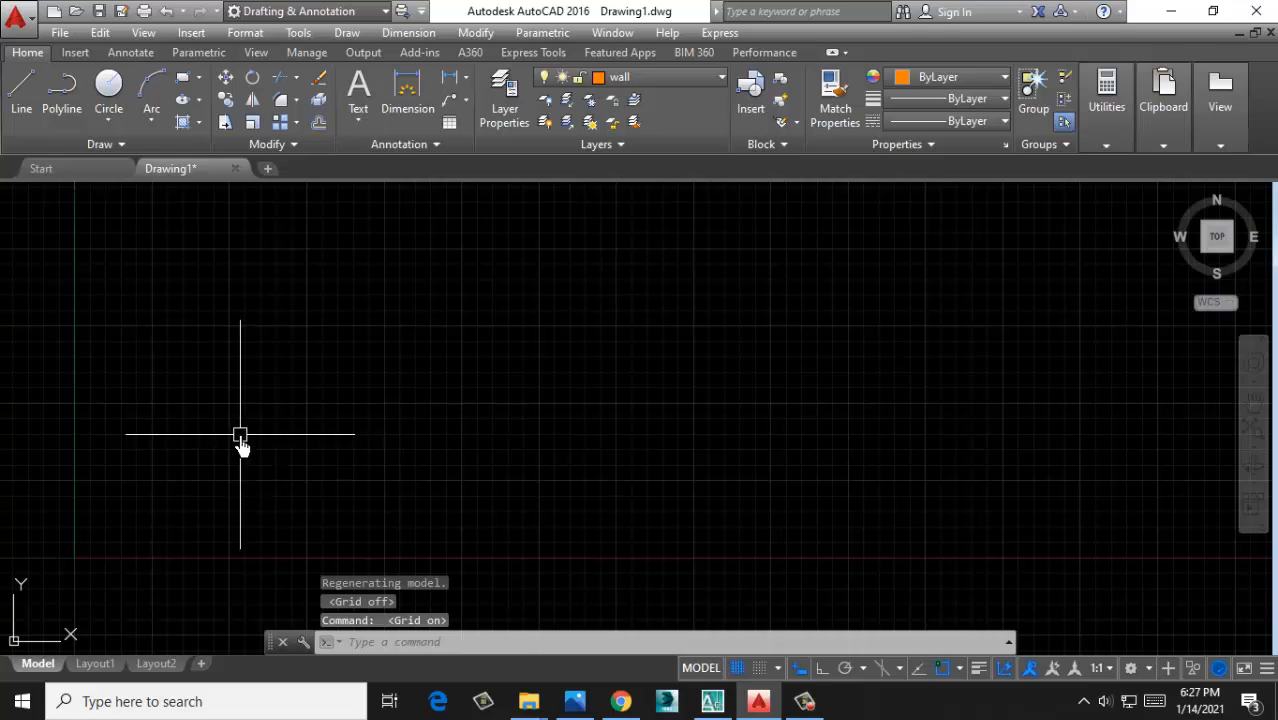
Set the model space limits with LIMITS, using 0,0 as the lower left corner and 60',45' as the upper right corner
mouse_move(240, 436)
middle_mouse_down()
mouse_move(389, 400)
mouse_move(382, 434)
middle_mouse_up()
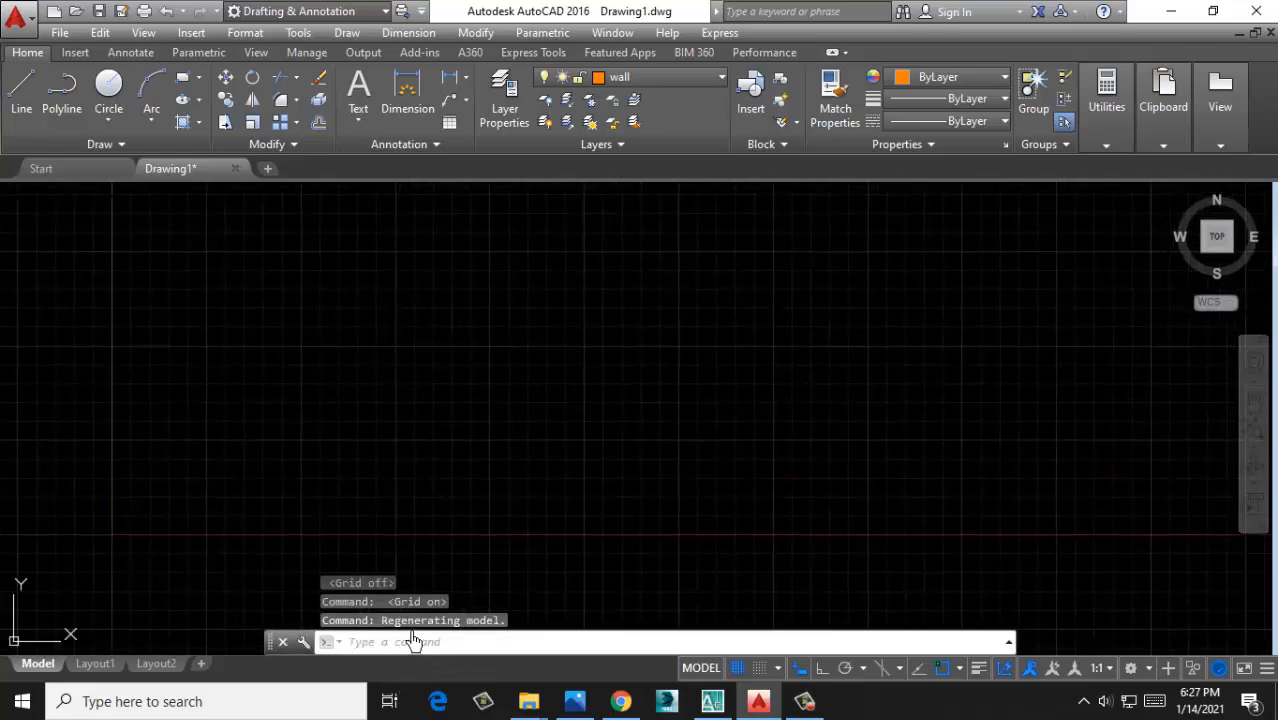
type("li")
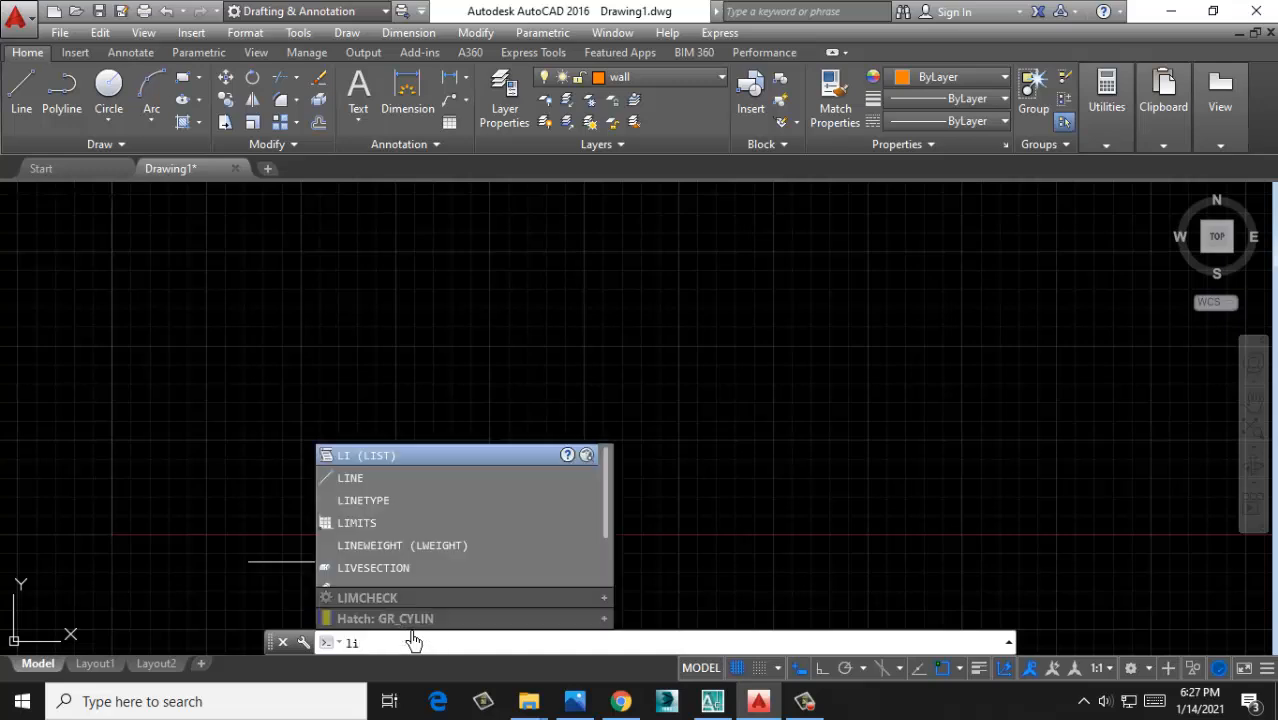
type("mi")
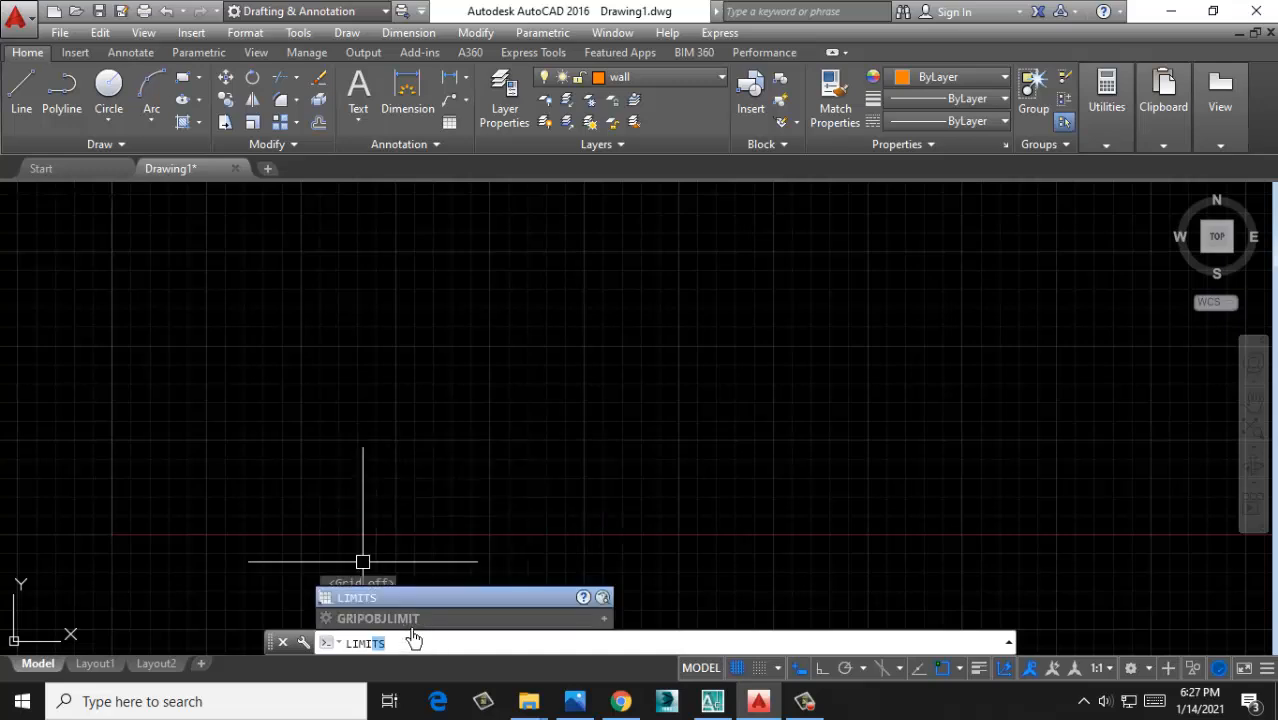
left_click(371, 599)
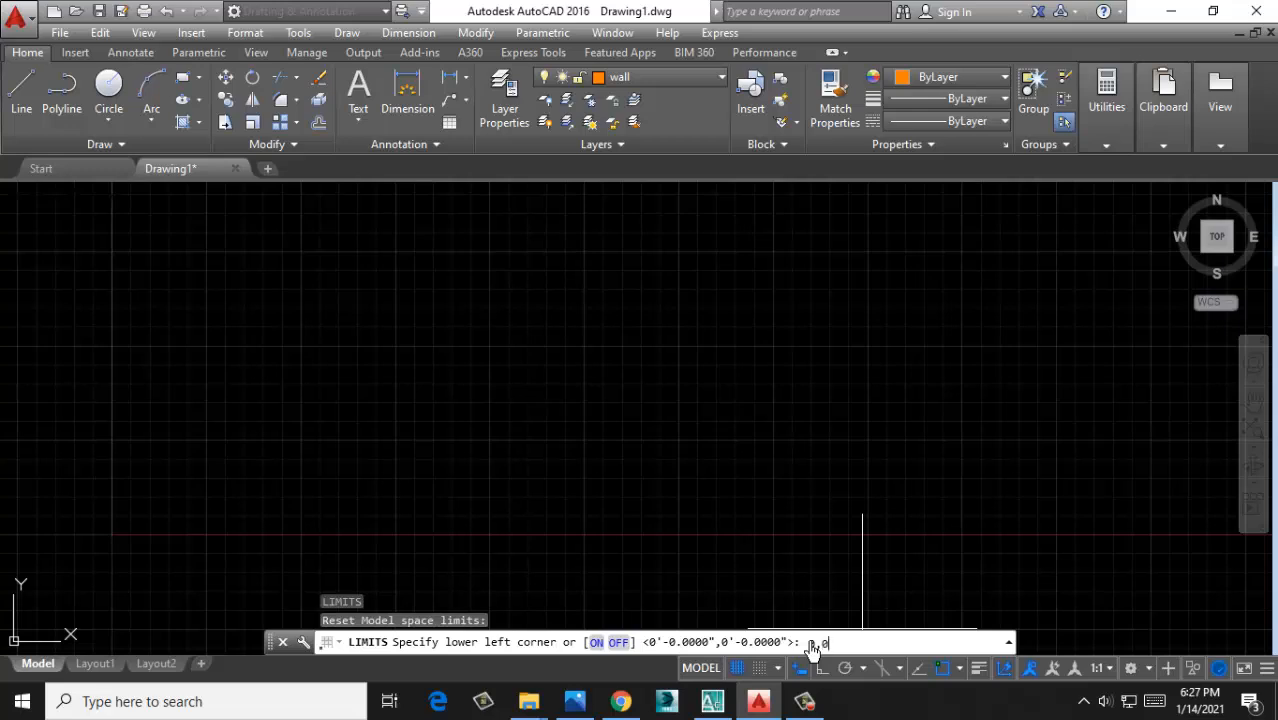
key("Return")
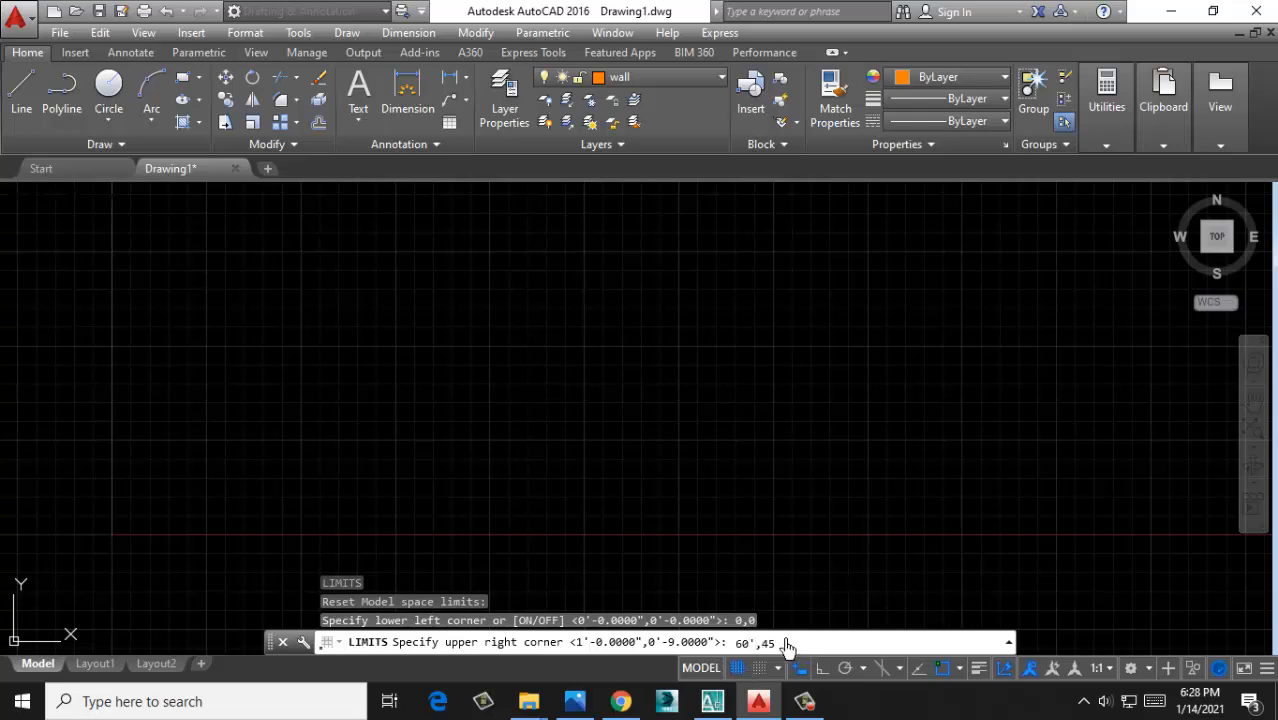
type("'")
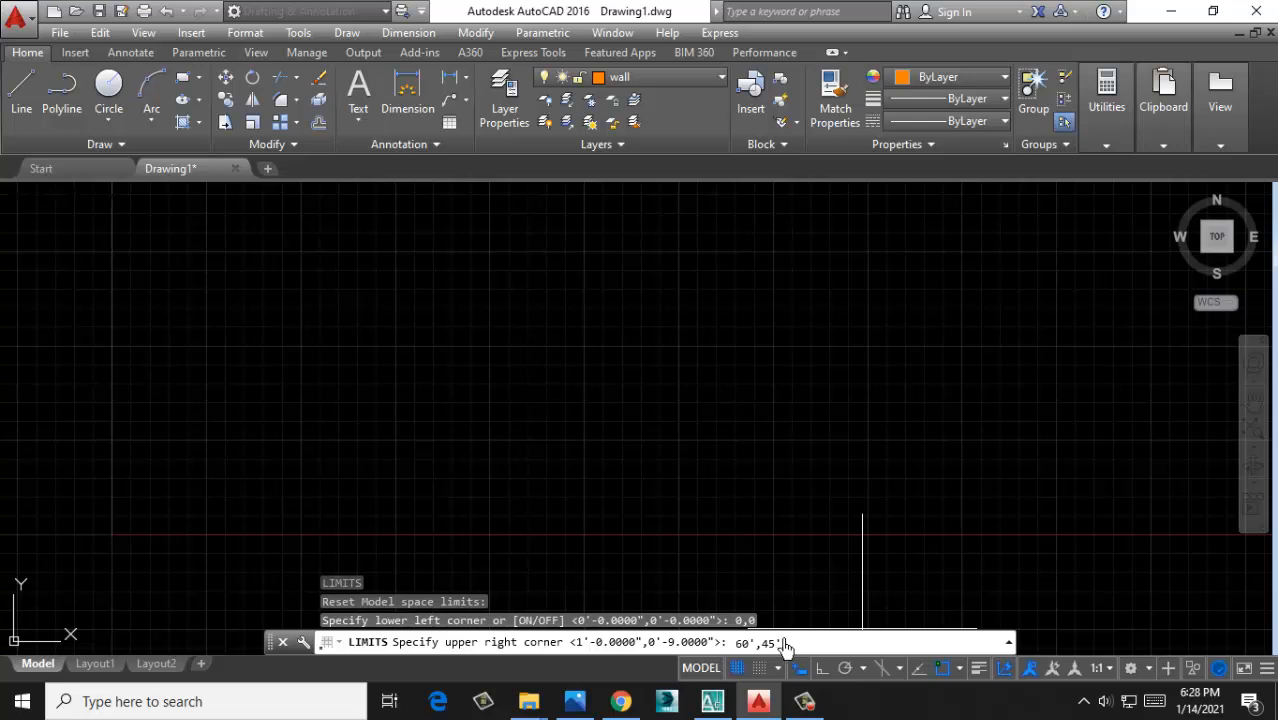
key("Return")
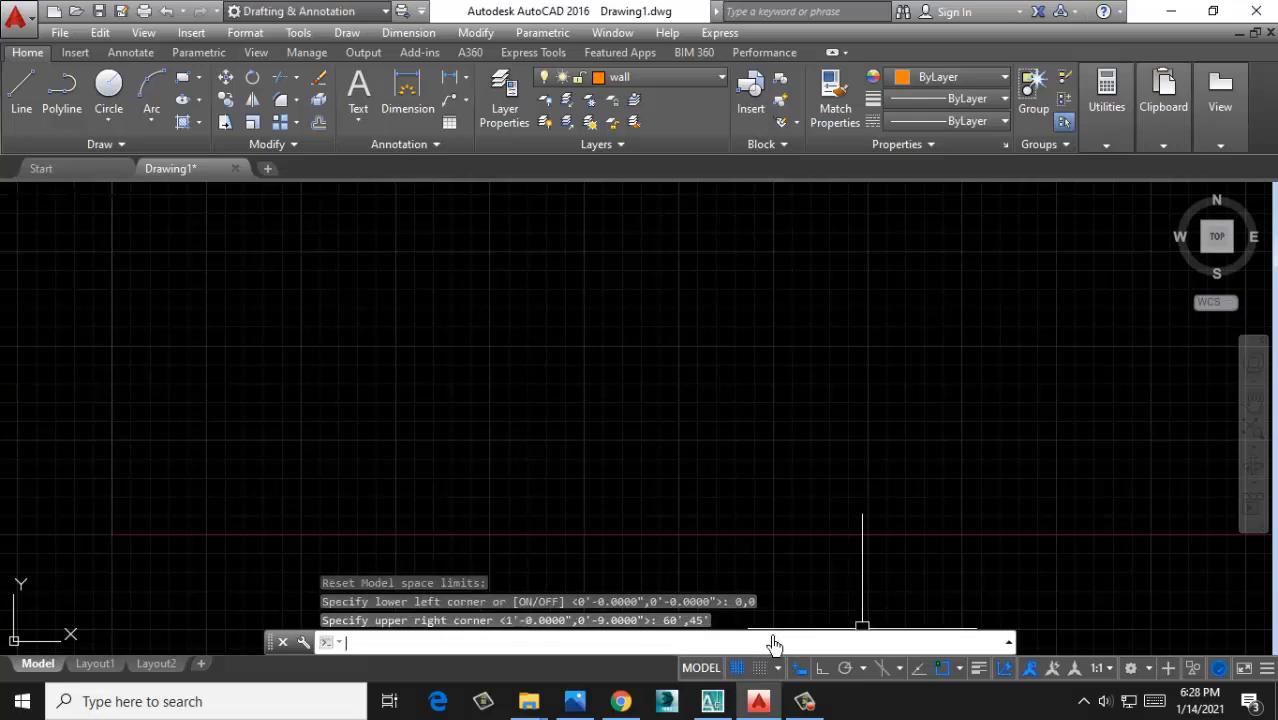
Zoom the drawing with the All option of the Zoom command
scroll(491, 456, "down", 6)
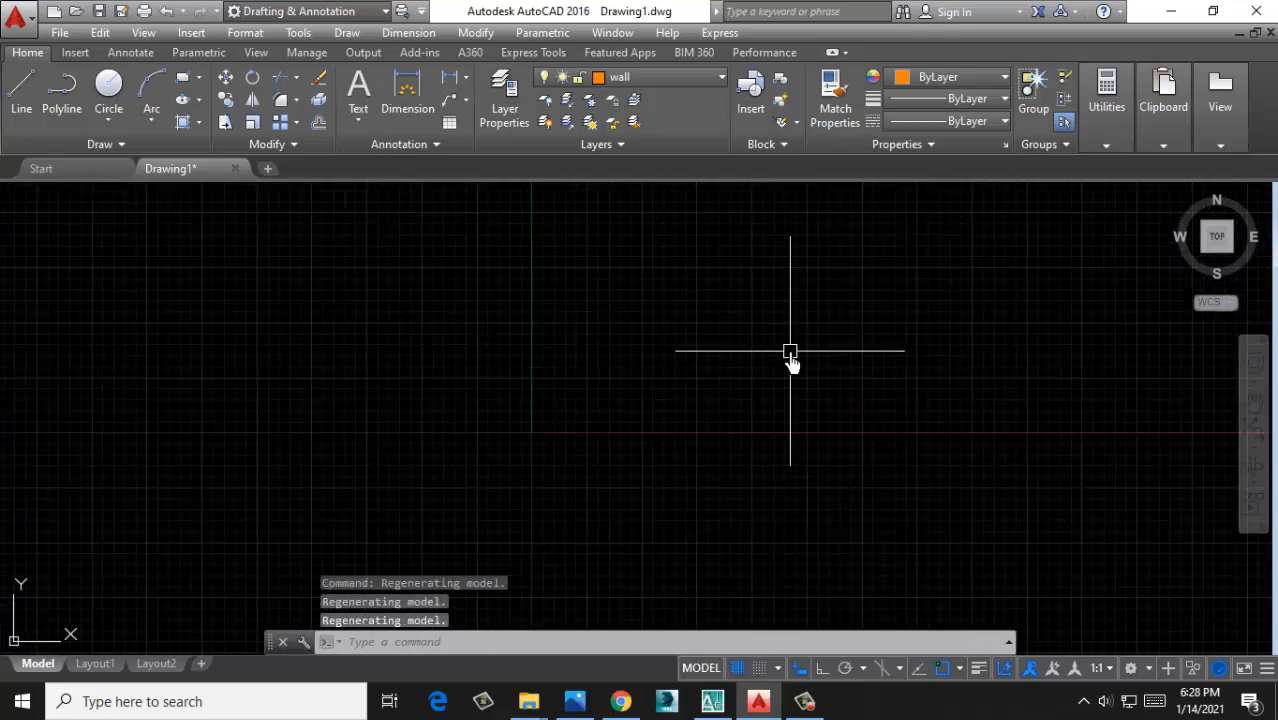
type("z")
key("Return")
type("a")
key("Return")
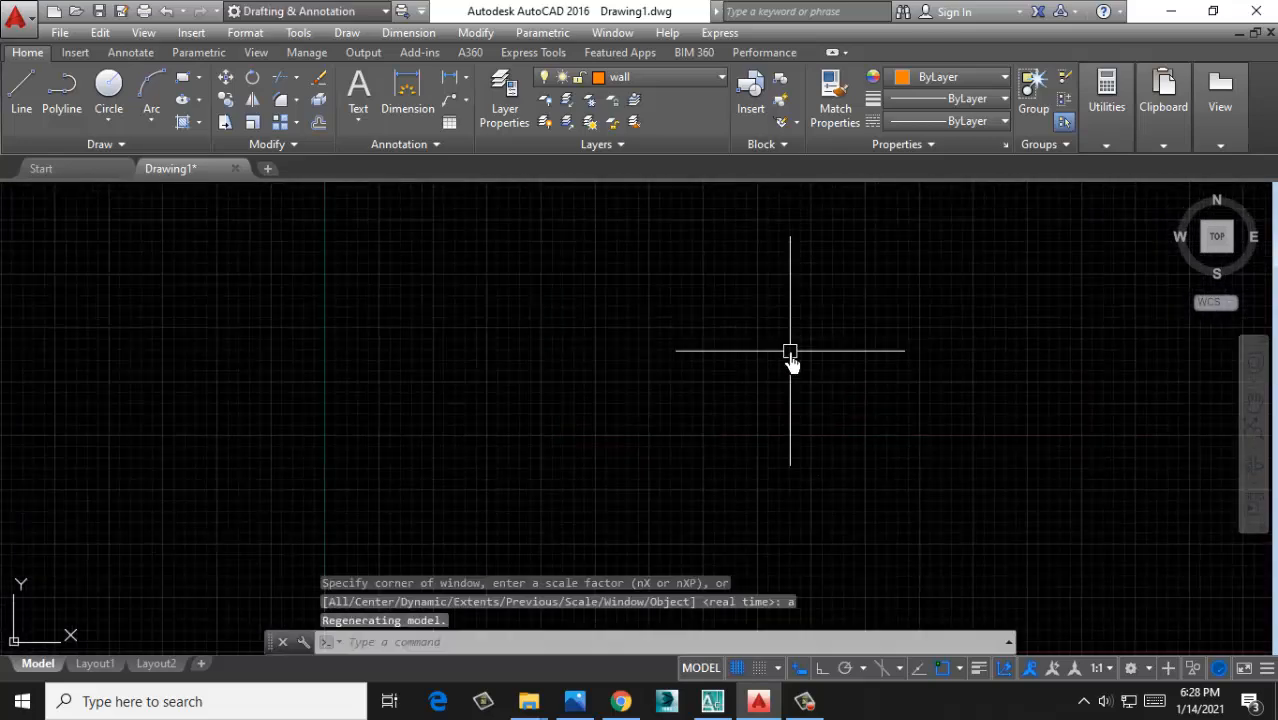
scroll(730, 356, "down", 5)
middle_click_drag(895, 320, 260, 496)
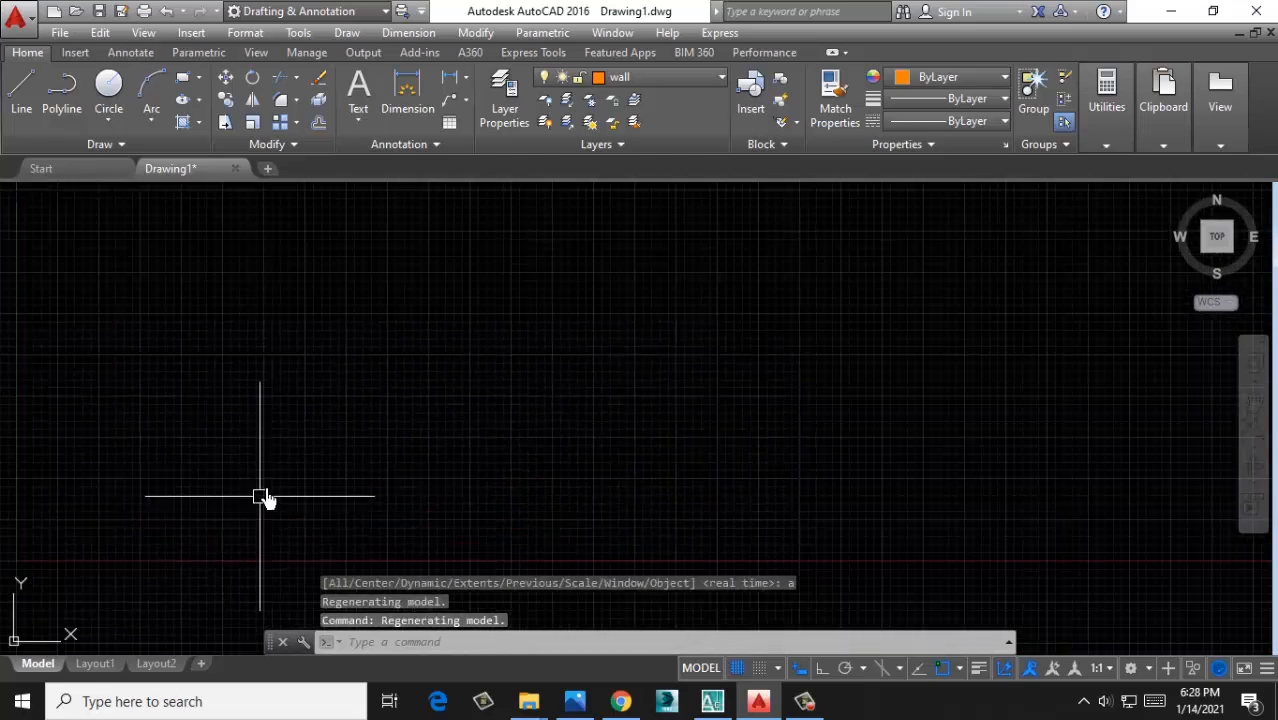
scroll(632, 391, "down", 3)
scroll(550, 390, "down", 3)
middle_click_drag(880, 290, 535, 406)
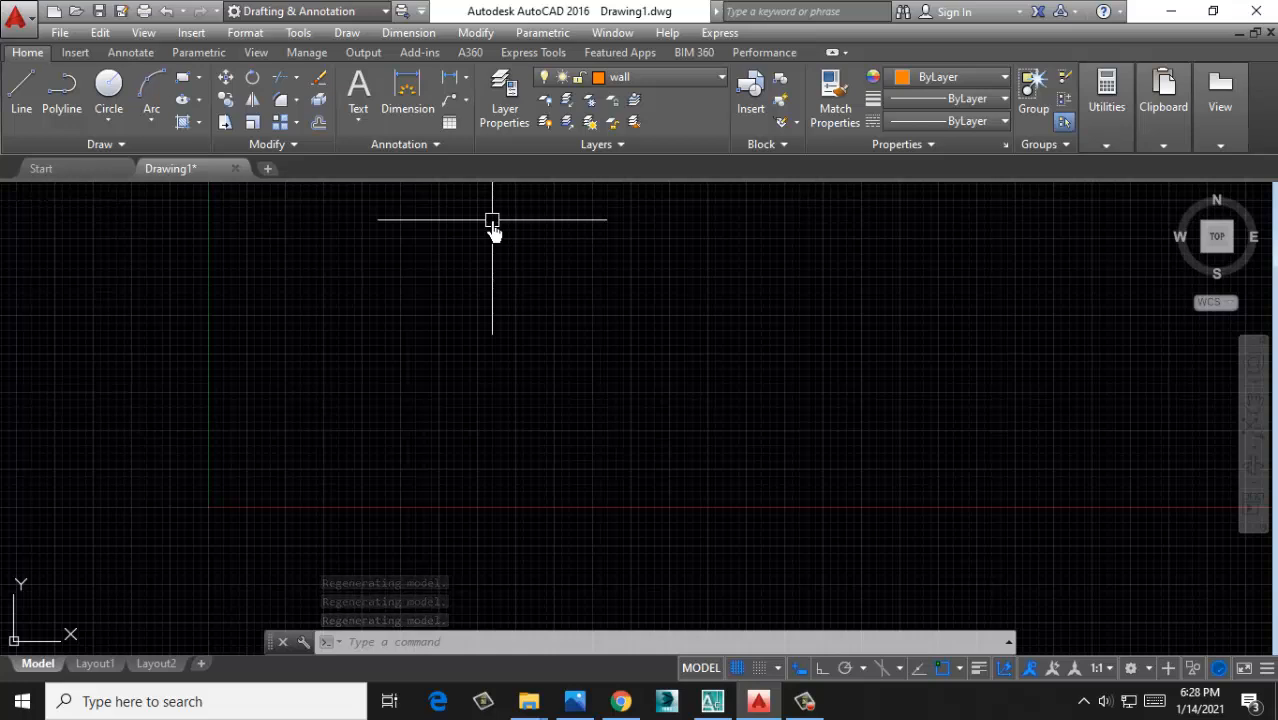
scroll(266, 334, "down", 2)
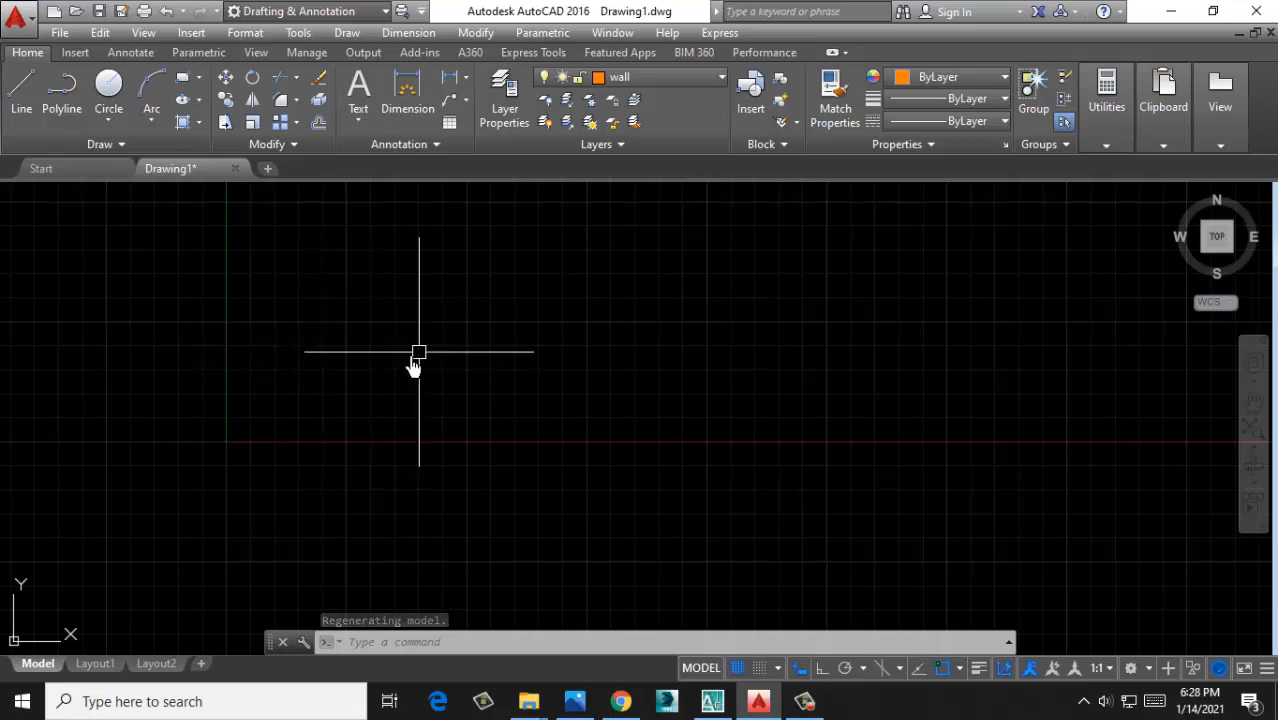
scroll(593, 348, "up", 2)
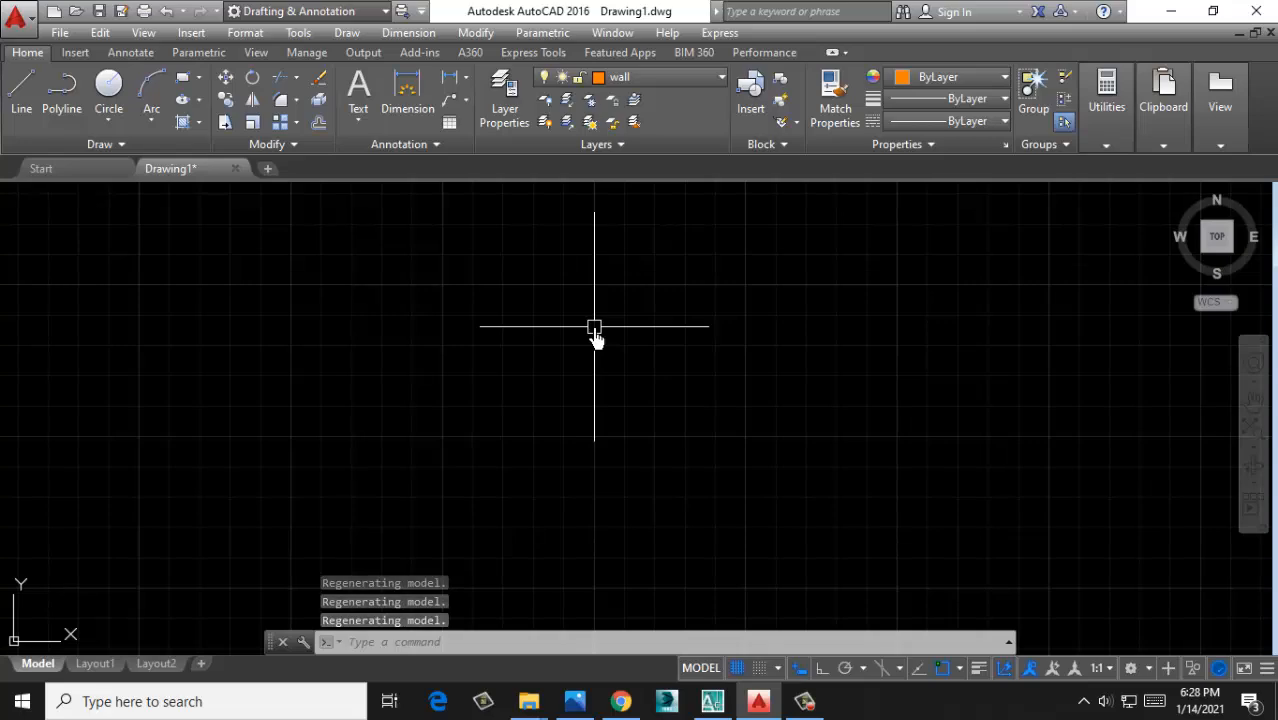
scroll(560, 345, "down", 2)
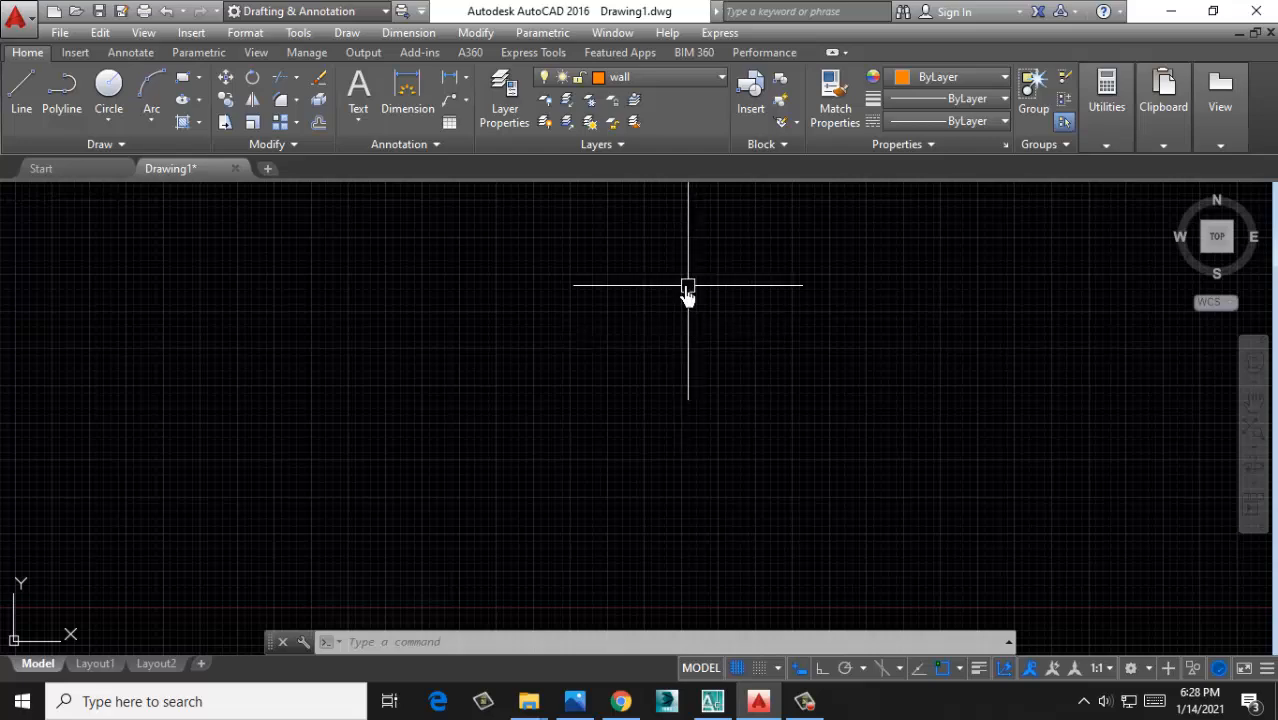
middle_click_drag(390, 418, 958, 319)
middle_click_drag(500, 424, 1035, 273)
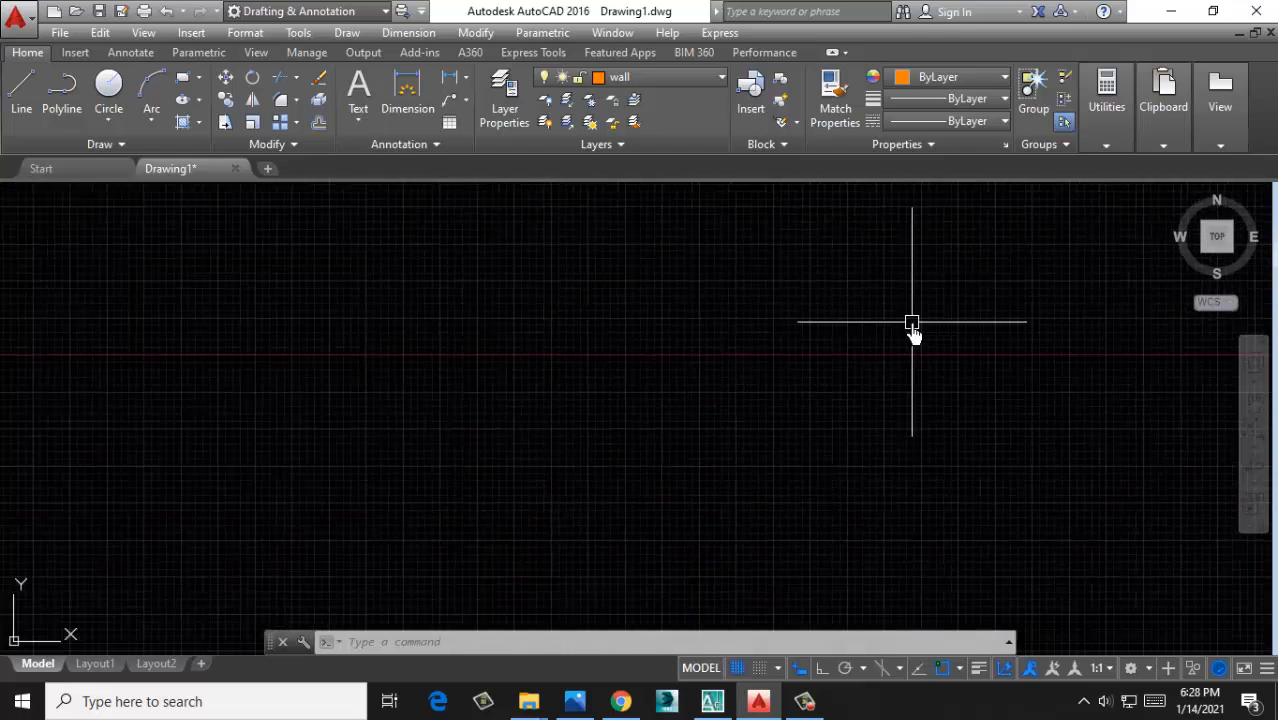
left_click(185, 90)
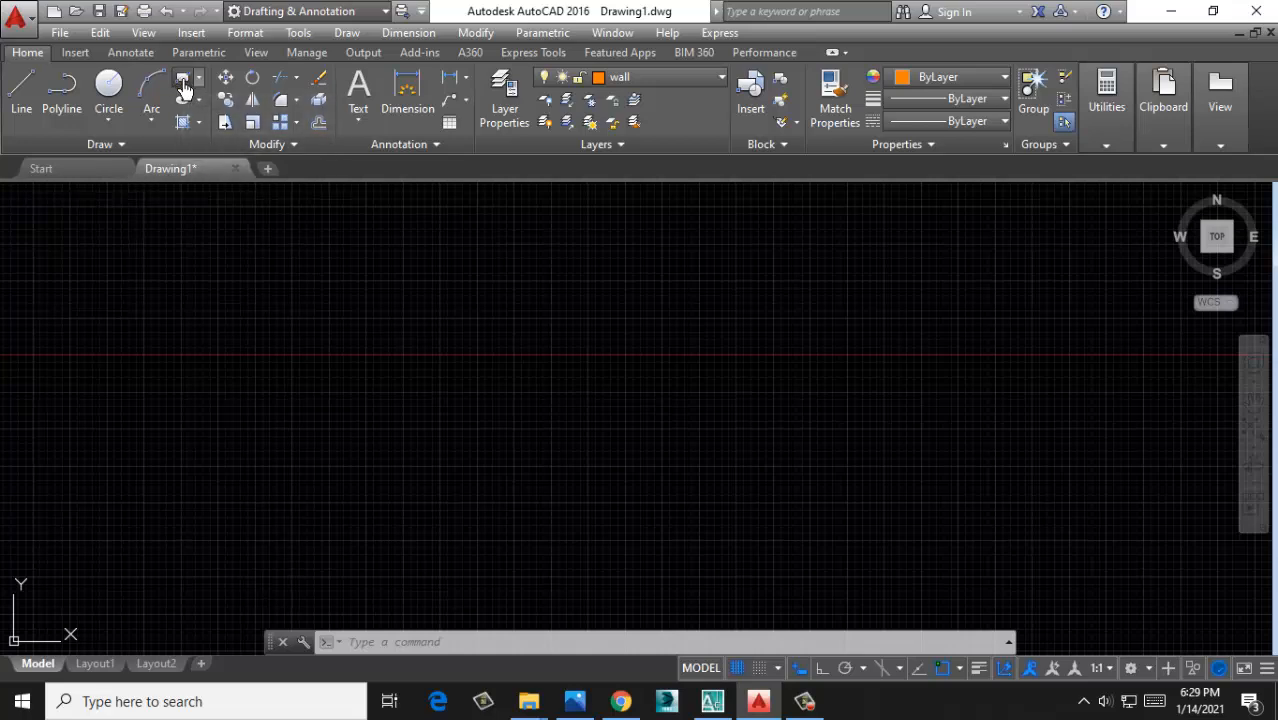
left_click(151, 479)
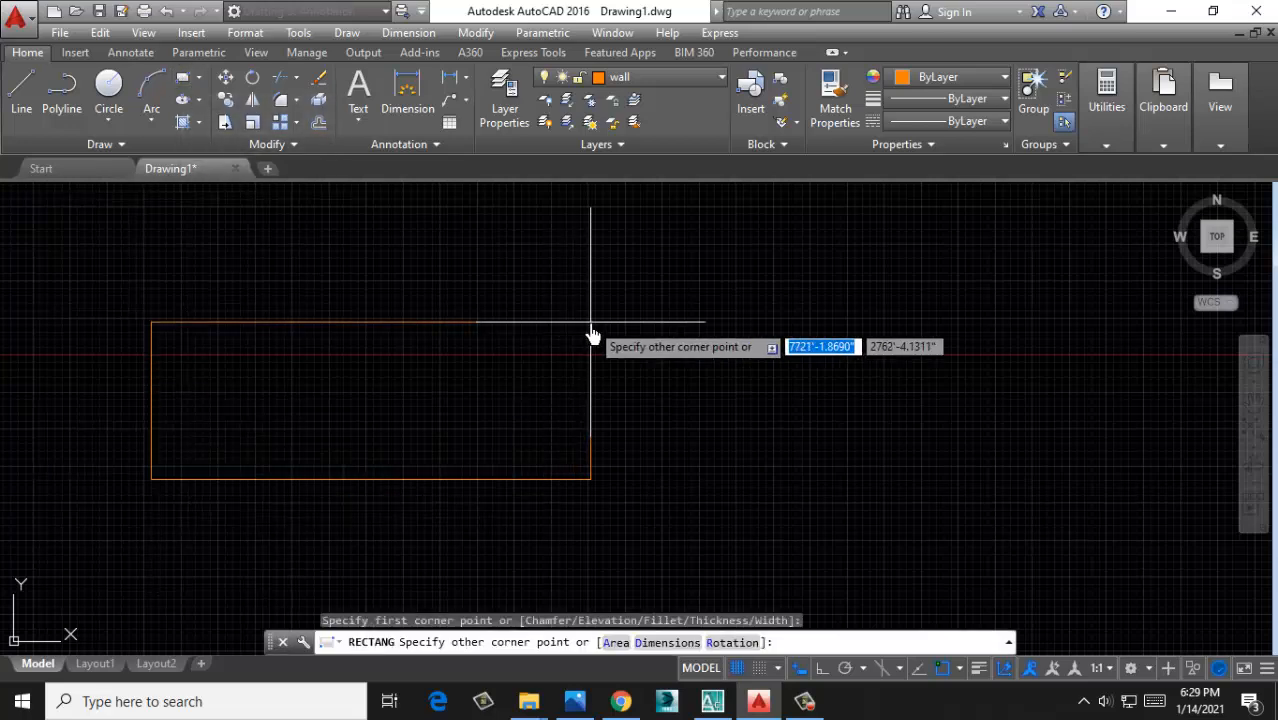
key("Escape")
Draw a nearly horizontal 5' line on the wall layer, starting above the X axis
left_click(18, 95)
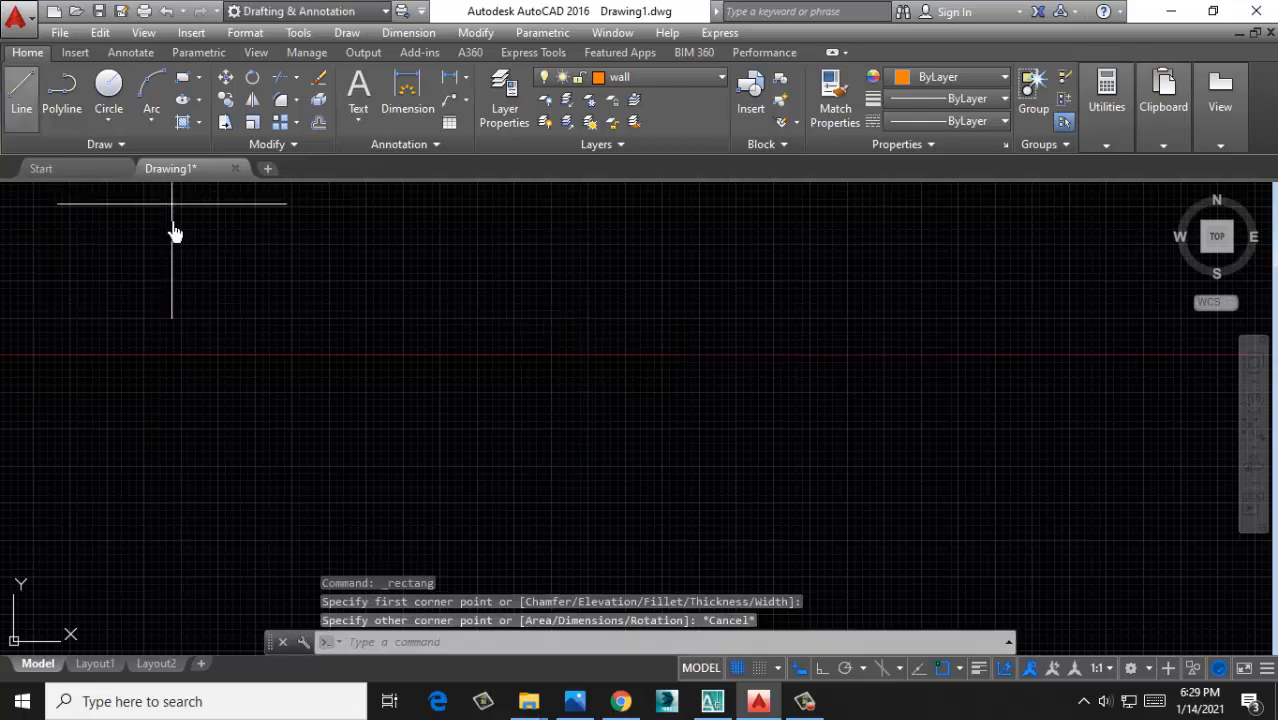
left_click(158, 298)
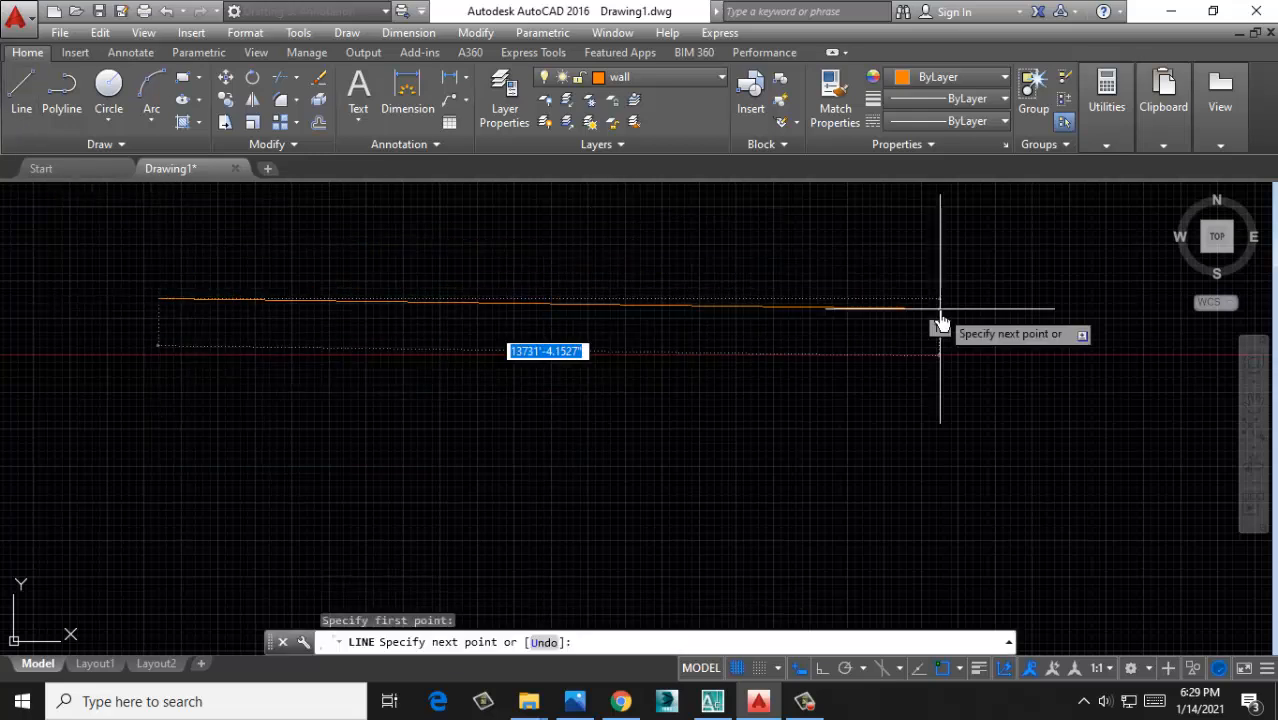
type("5'")
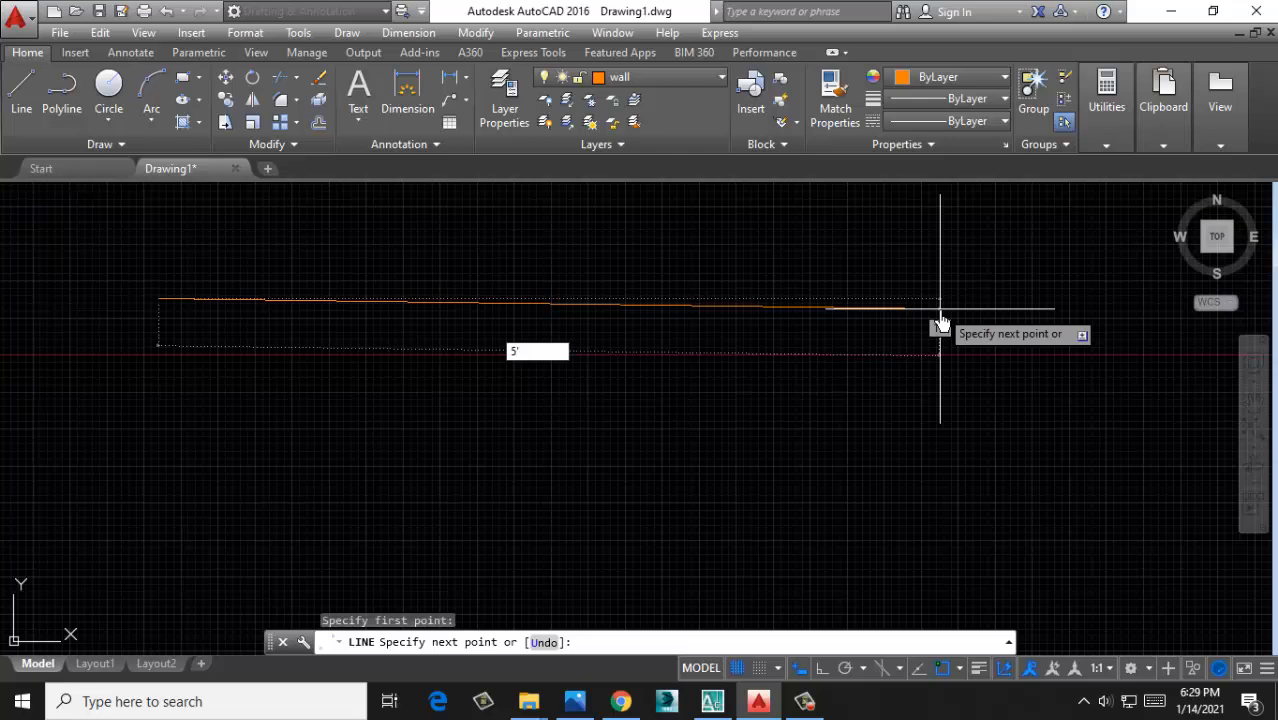
key("Return")
key("Return")
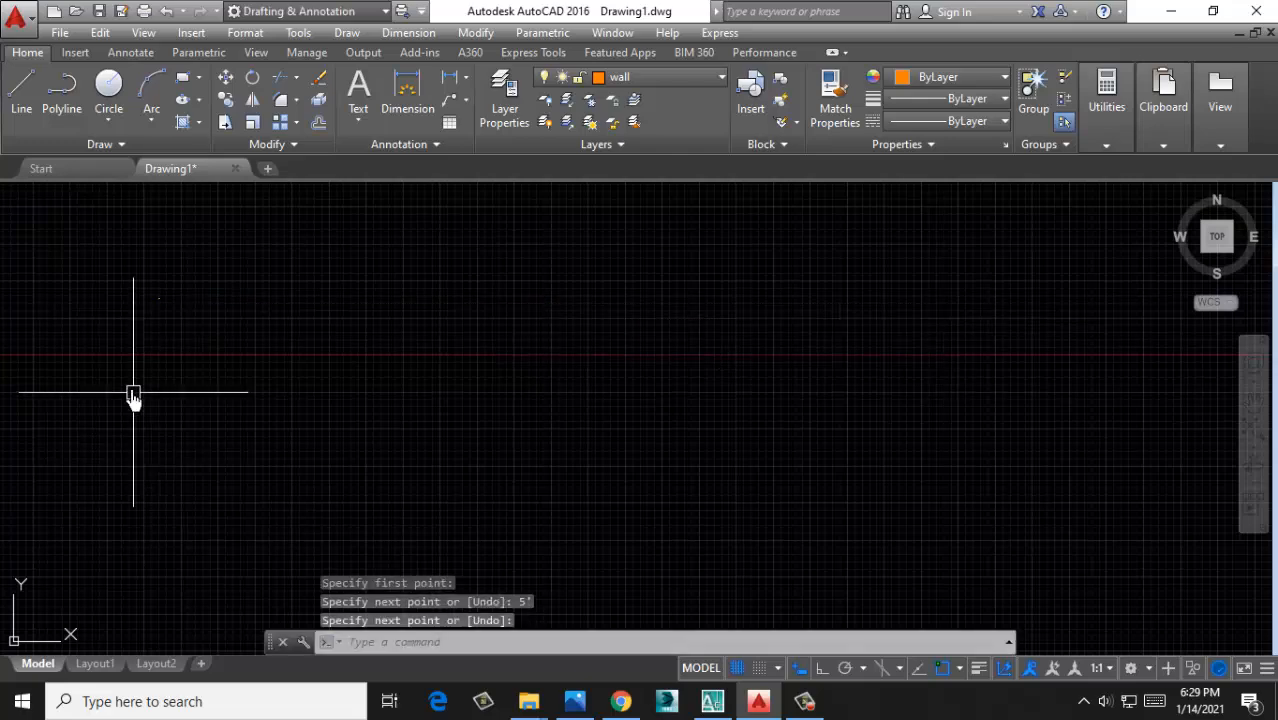
scroll(160, 305, "up", 5)
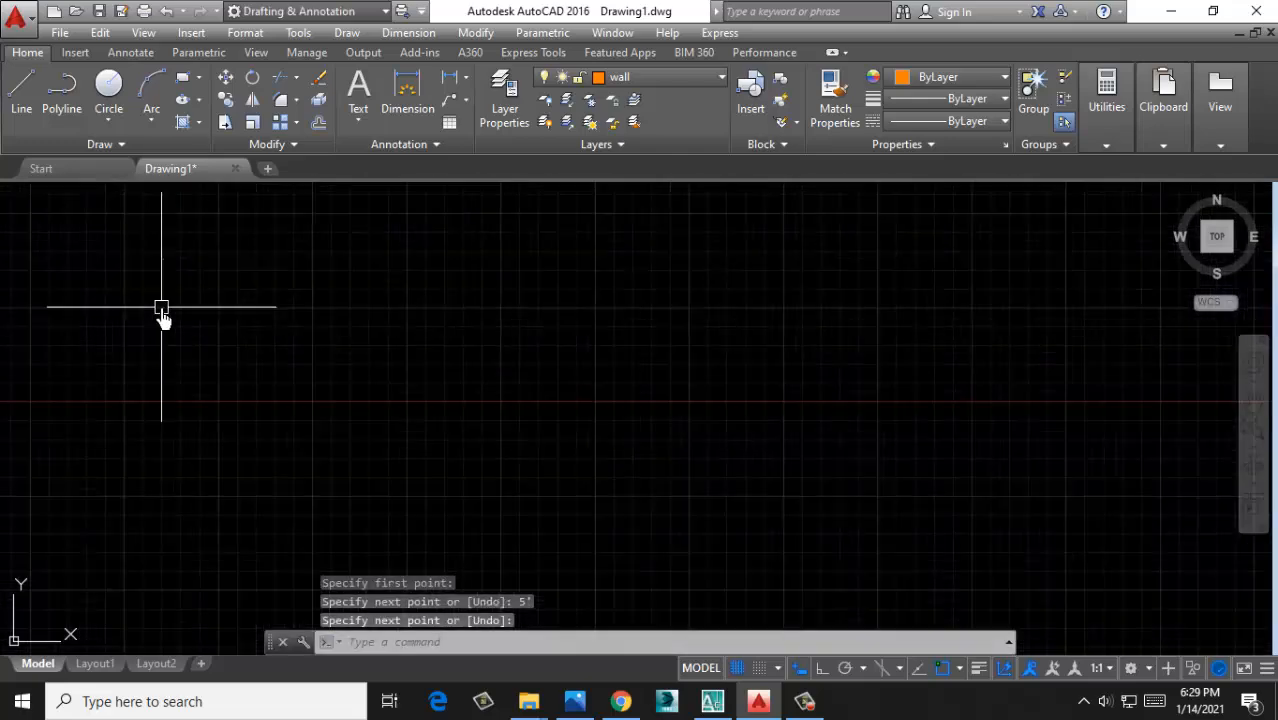
Select the 5' line with a selection window and erase it
left_click(354, 277)
left_click(163, 422)
key("Delete")
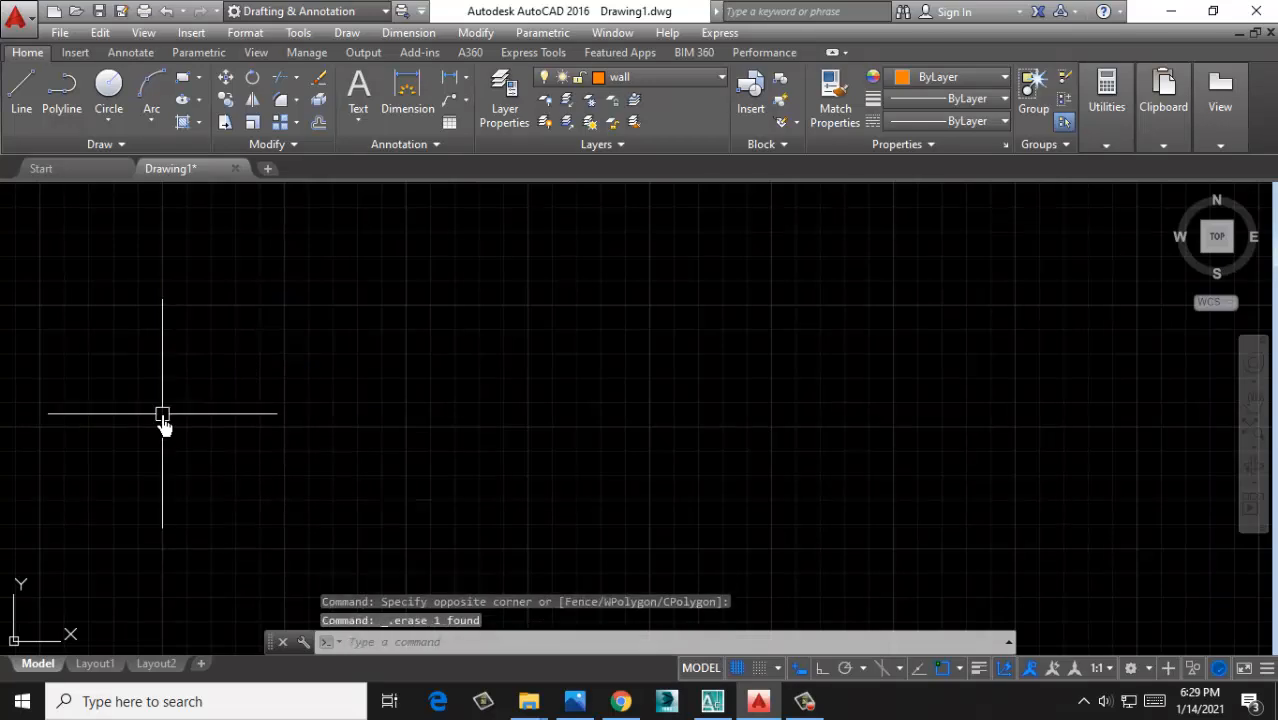
Repeat the Zoom command with the All option to fit the drawing limits in the view
scroll(445, 315, "down", 1)
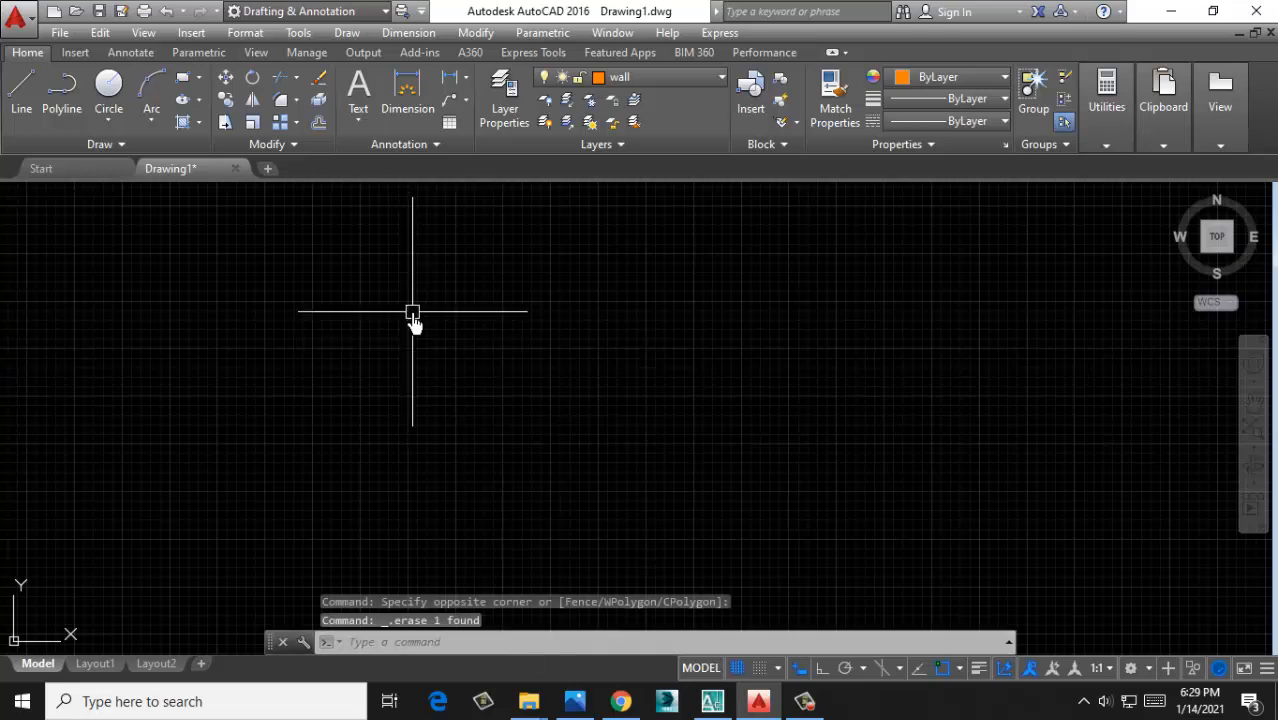
key("Return")
type("a")
key("Return")
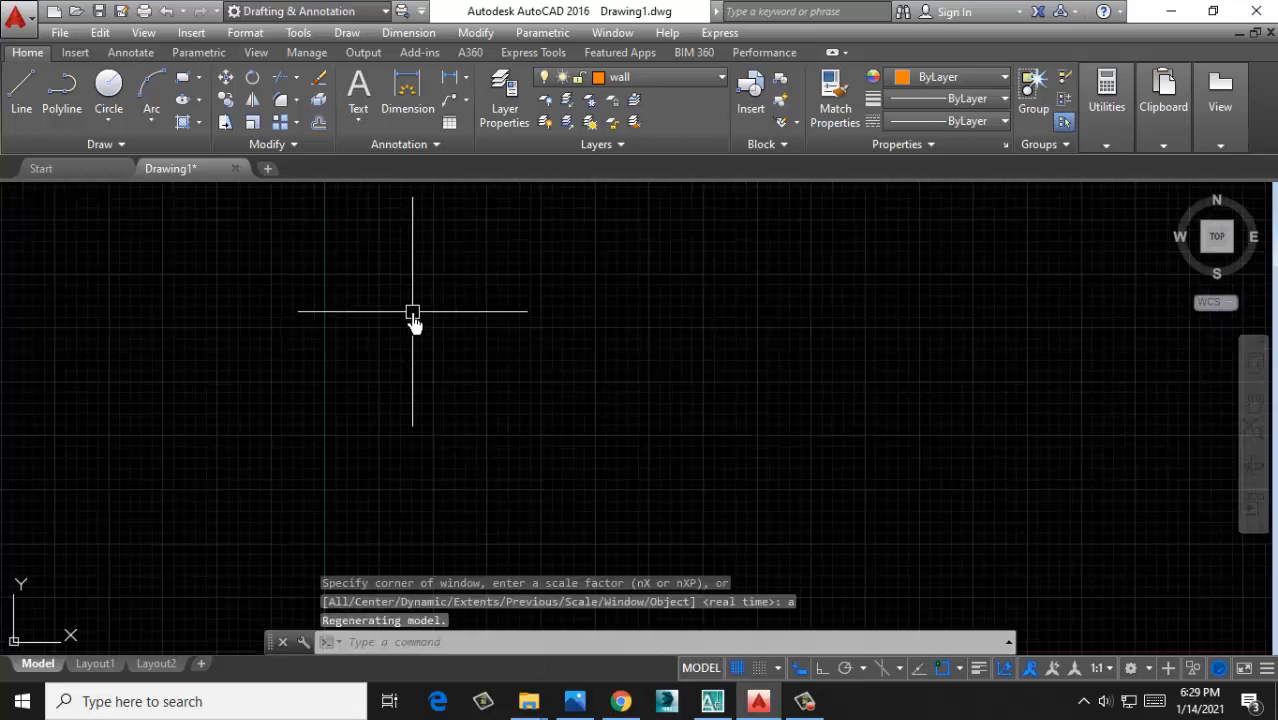
left_click(21, 88)
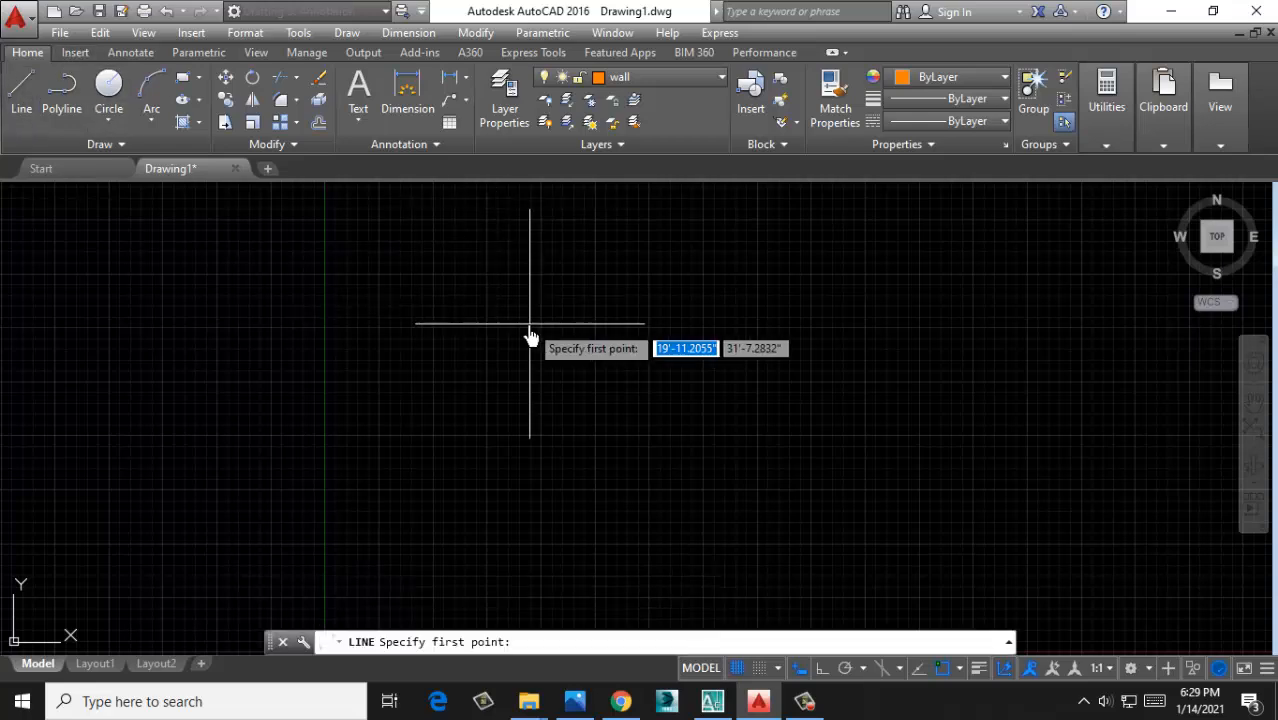
left_click(385, 292)
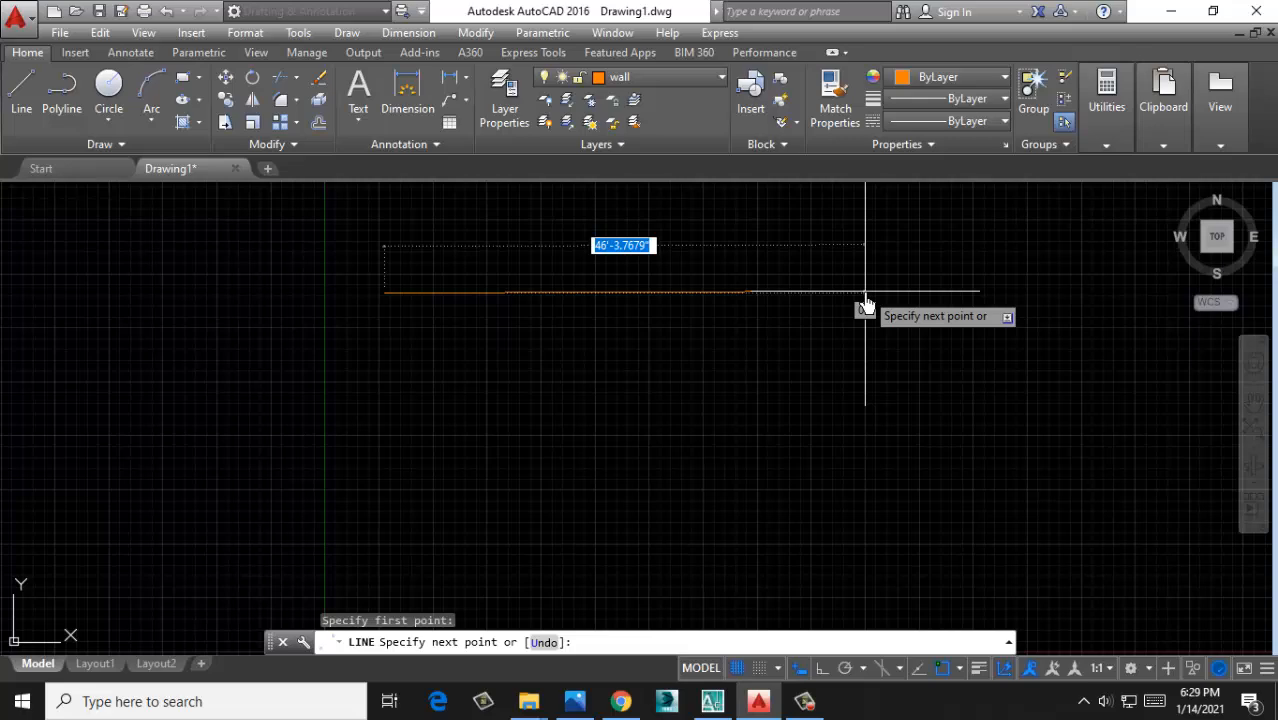
key("Escape")
scroll(810, 374, "down", 15)
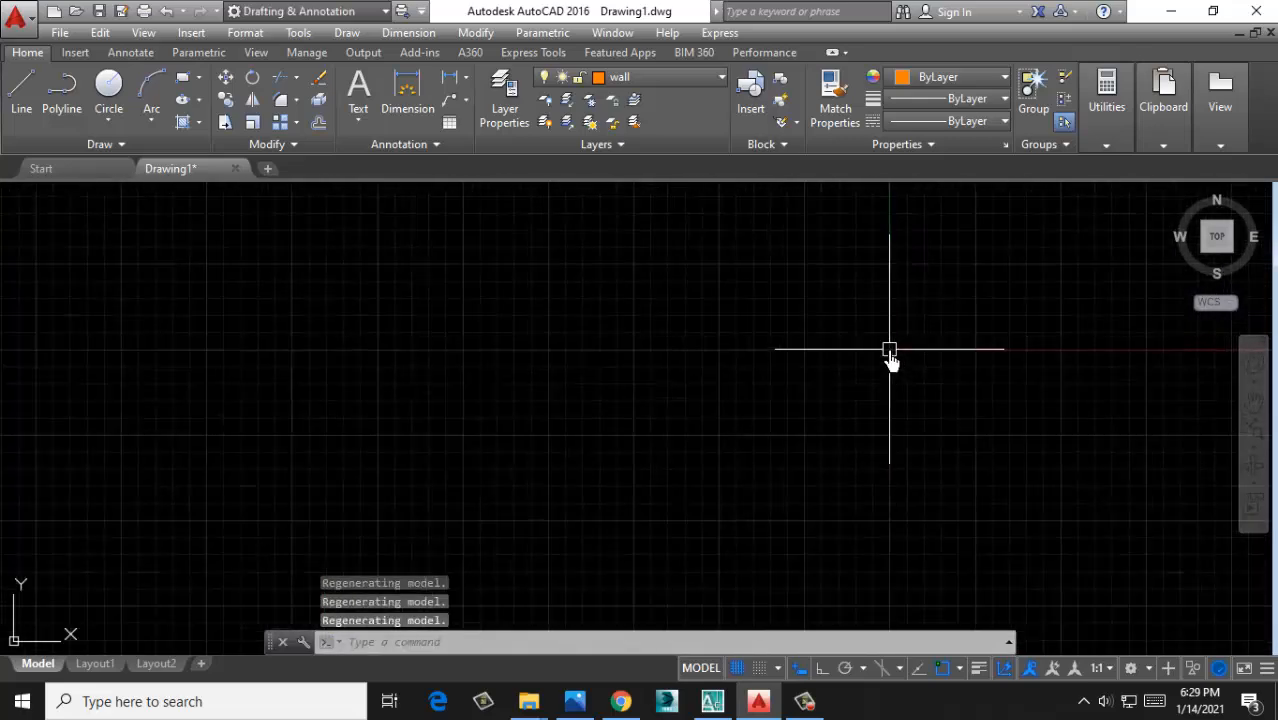
scroll(1164, 374, "down", 2)
left_click(21, 90)
left_click(45, 280)
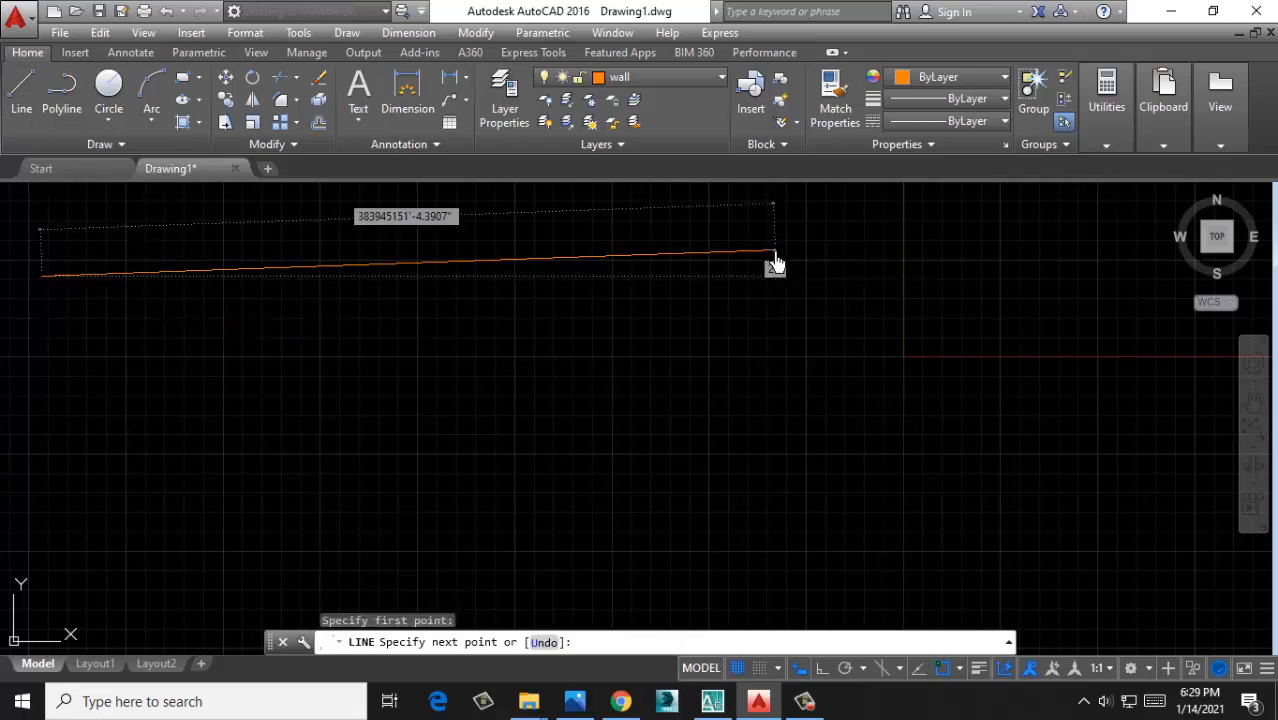
key("Escape")
middle_click_drag(893, 308, 308, 405)
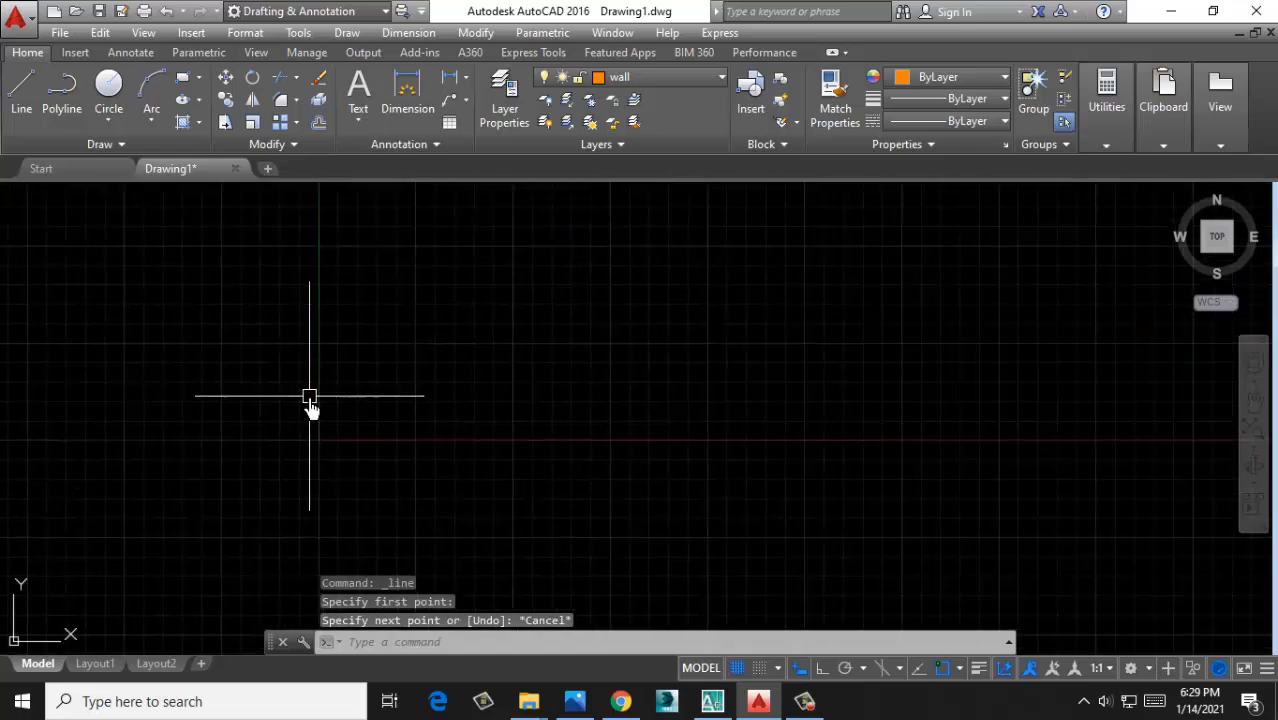
middle_click_drag(522, 397, 296, 462)
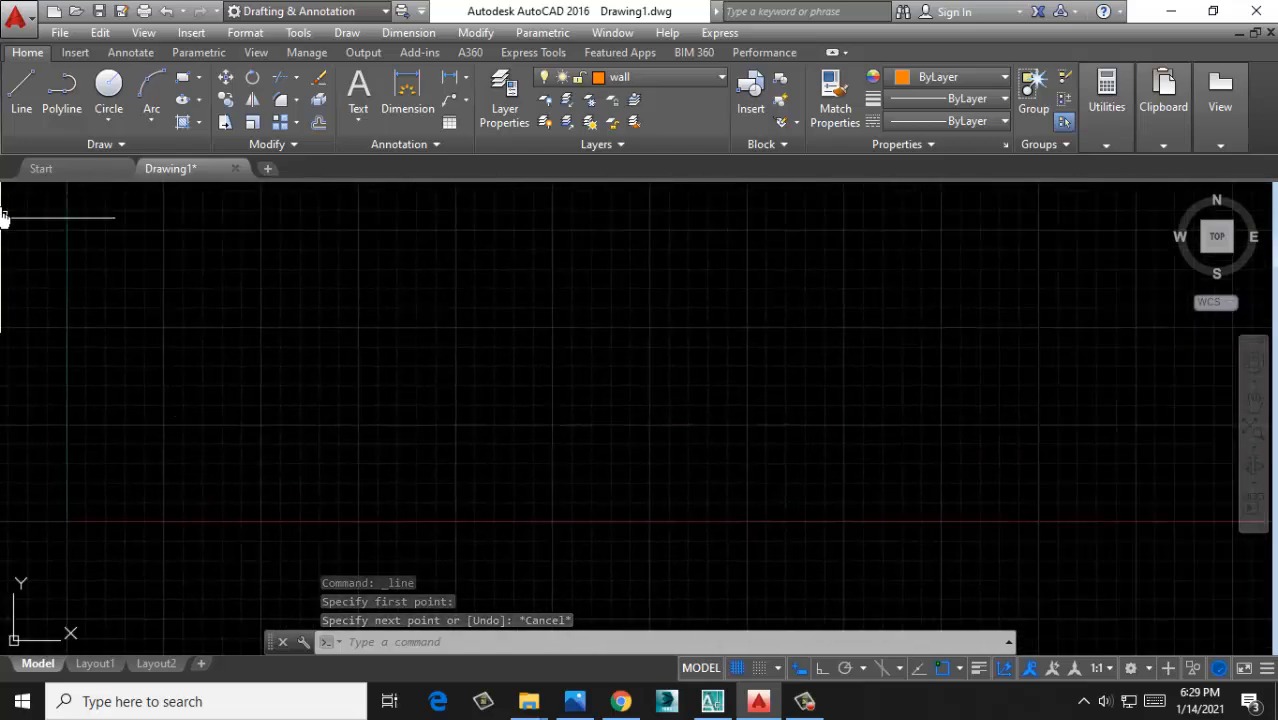
left_click(198, 292)
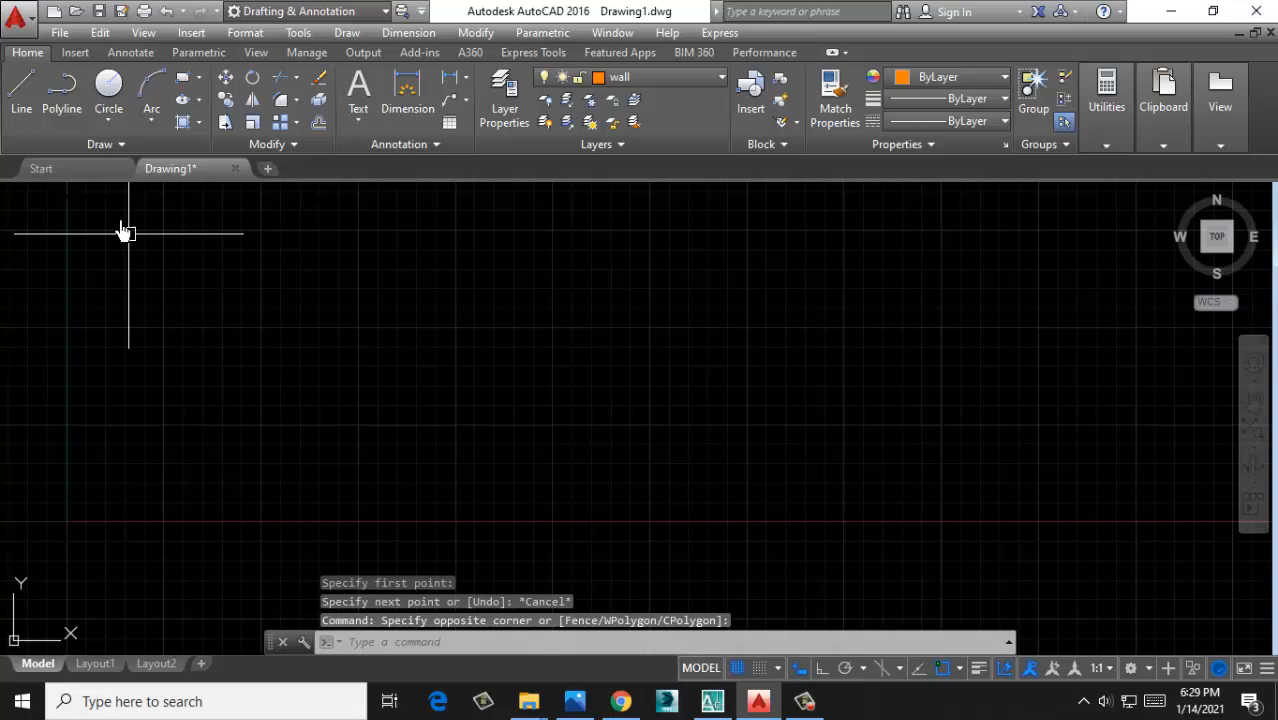
left_click(21, 90)
left_click(200, 340)
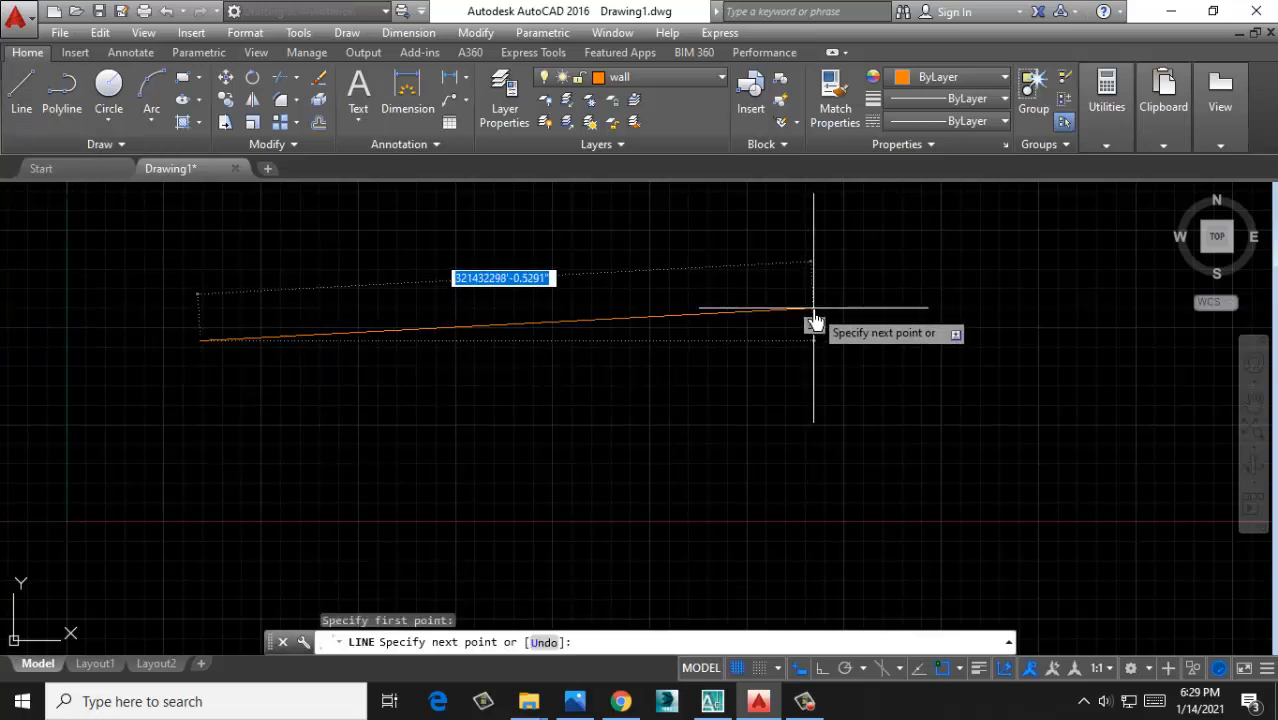
key("Escape")
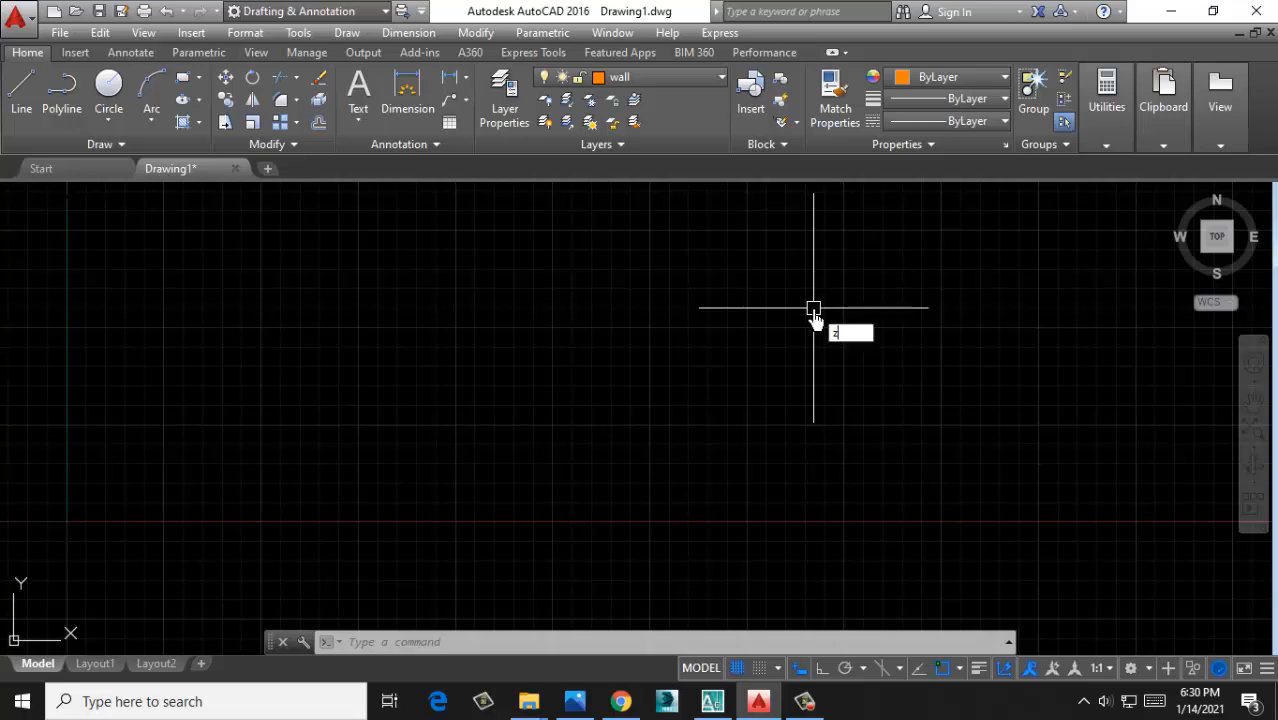
Zoom to the drawing limits with the All option and preview a horizontal line across the view without placing it
key("Return")
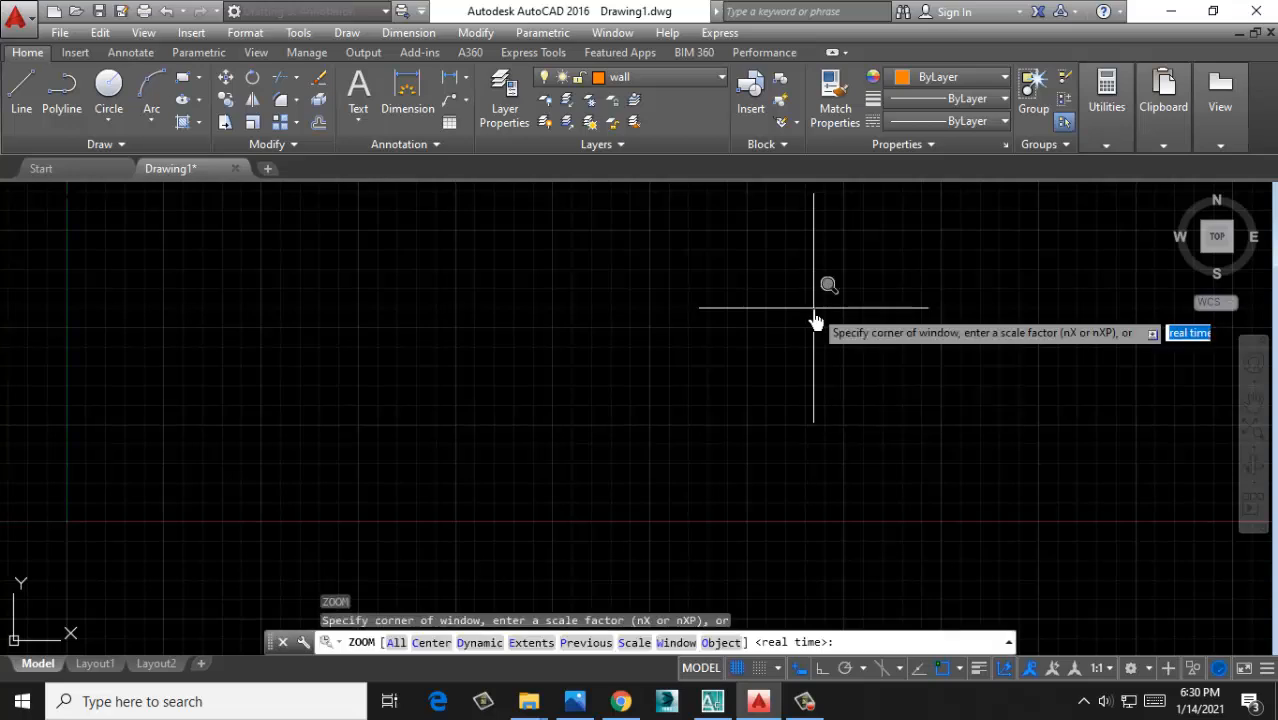
key("Return")
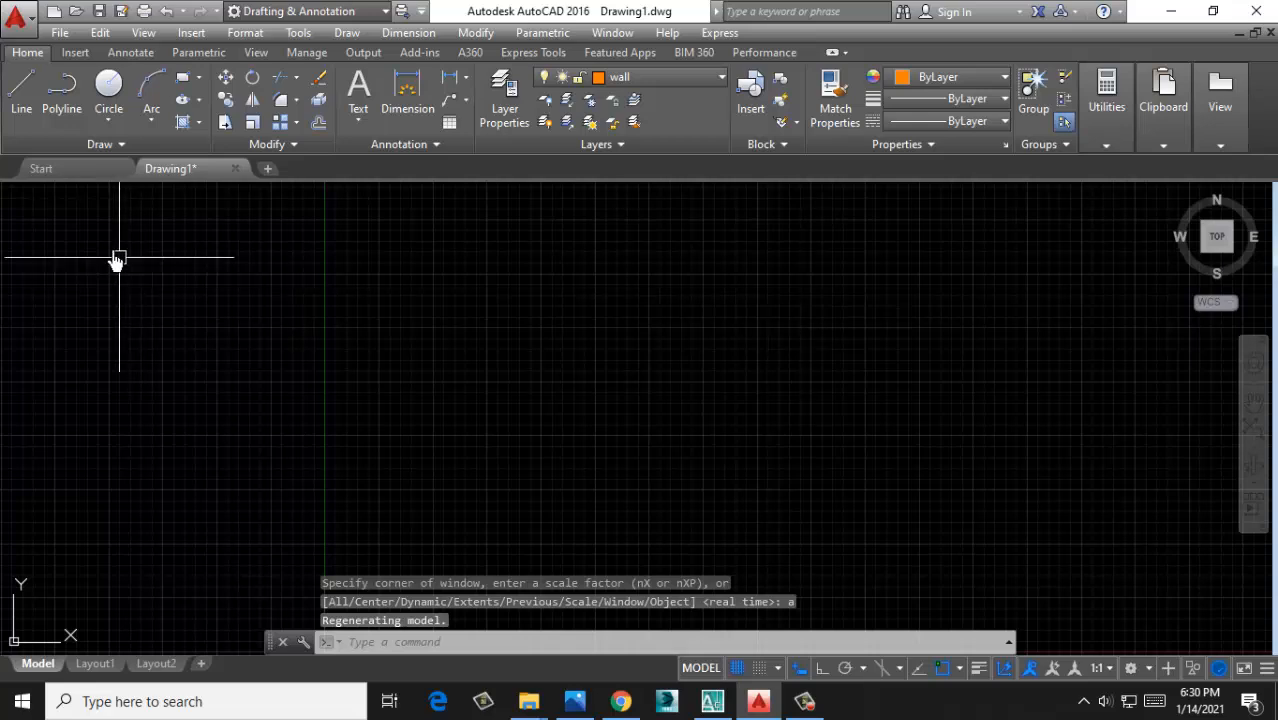
left_click(21, 90)
left_click(442, 298)
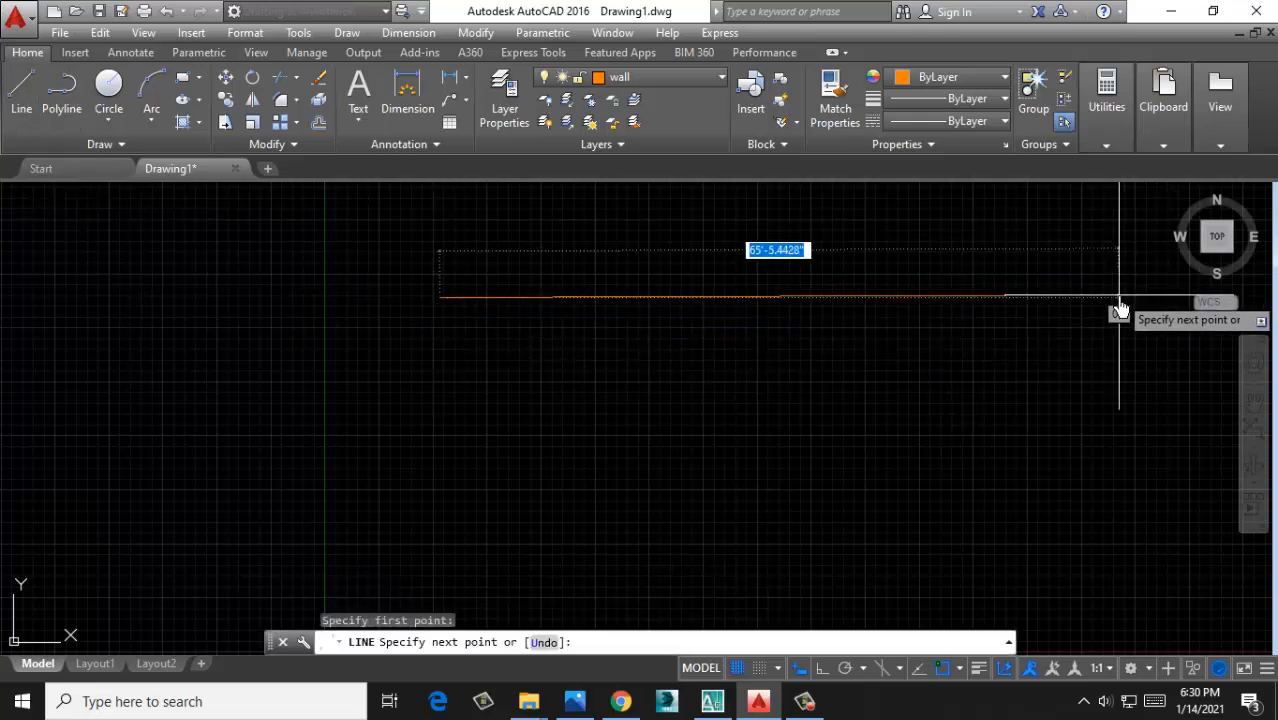
key("Escape")
Set the GRIDDISPLAY system variable to 2 so the grid is confined to the drawing limits
scroll(470, 368, "down", 3)
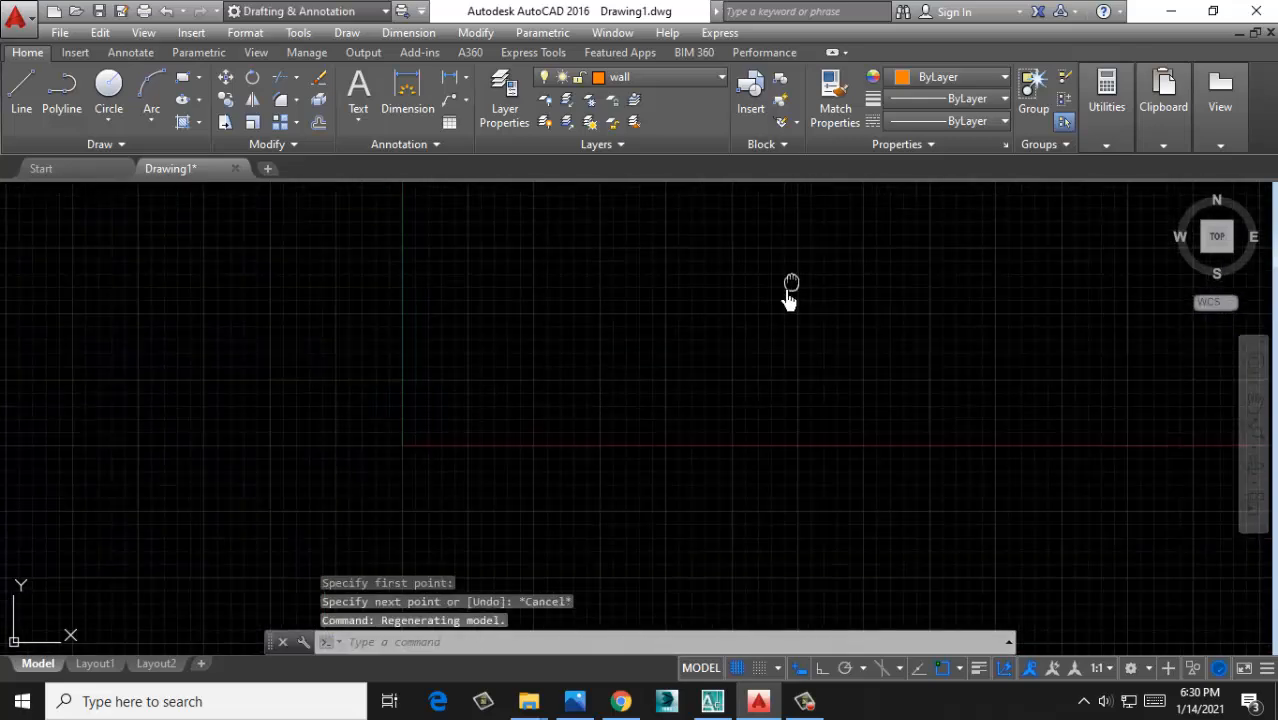
middle_click_drag(790, 285, 625, 375)
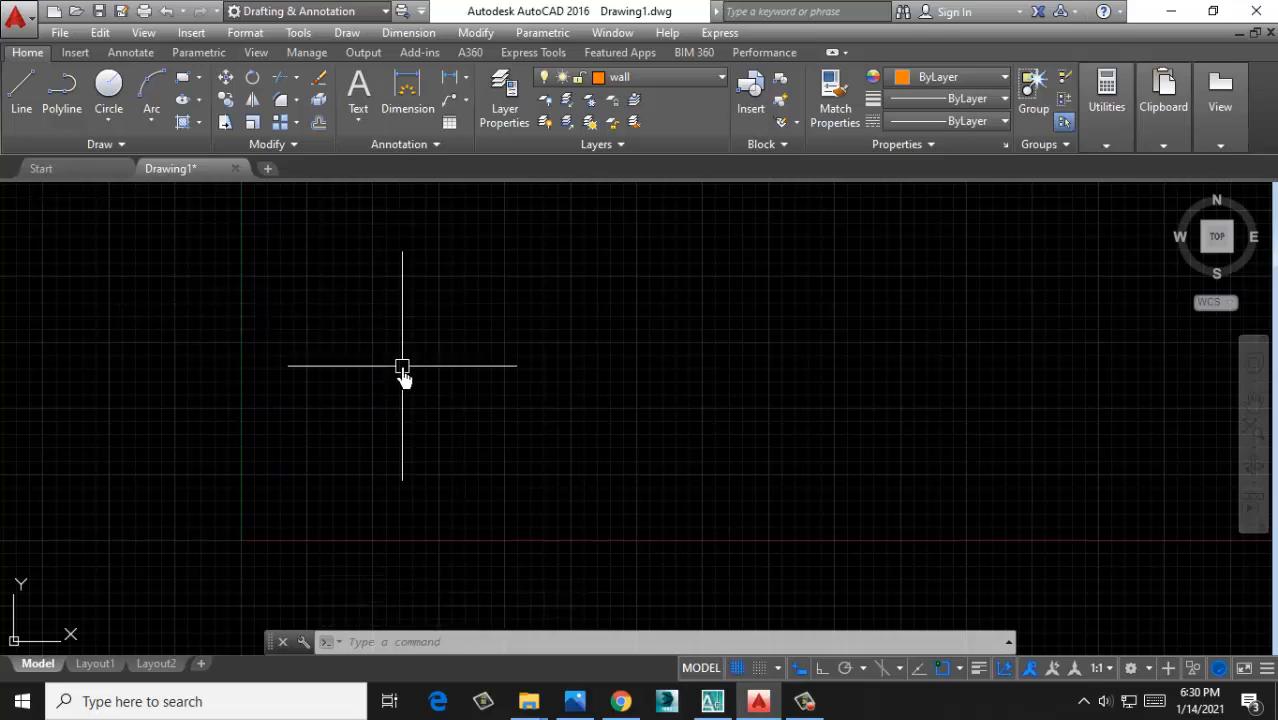
type("ri")
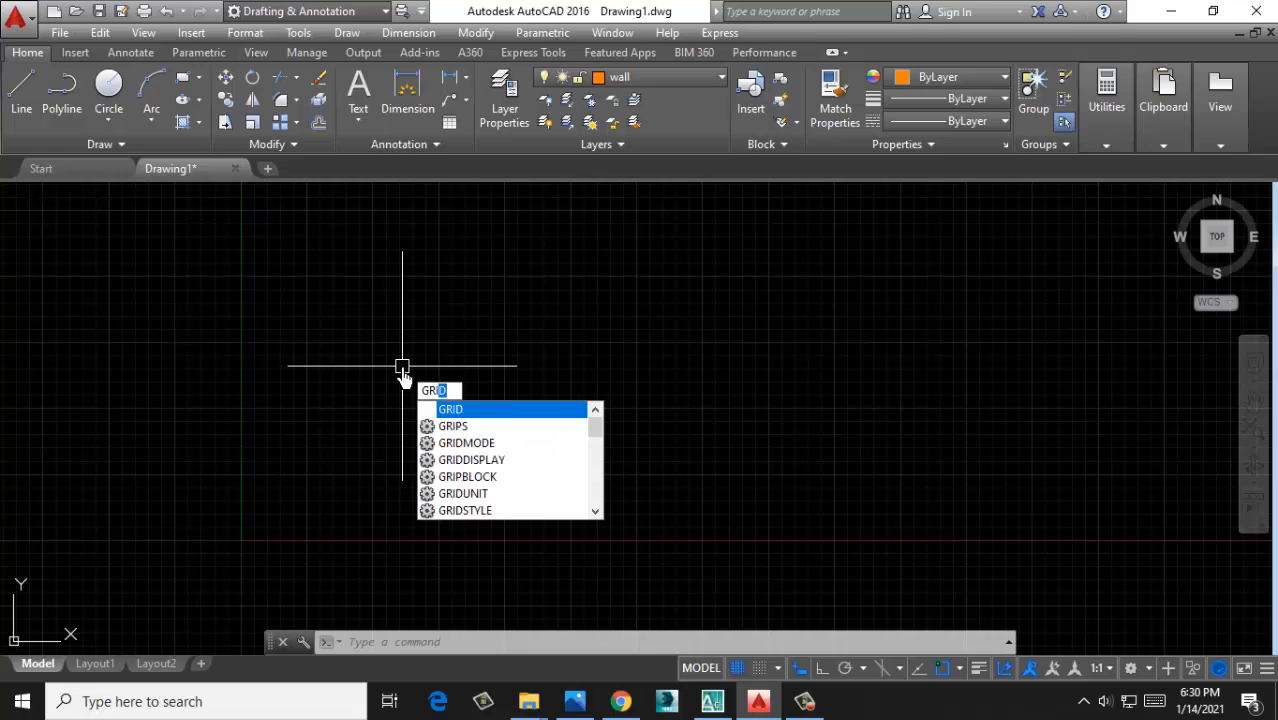
type("dd")
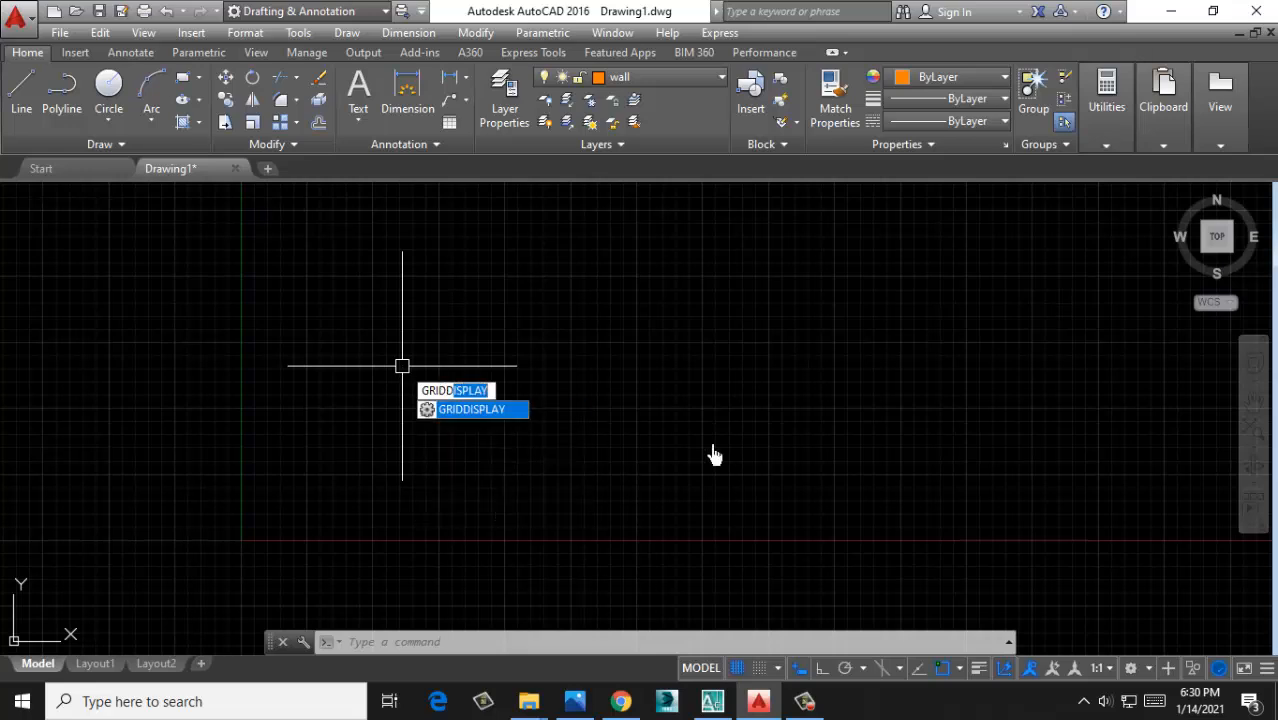
left_click(472, 409)
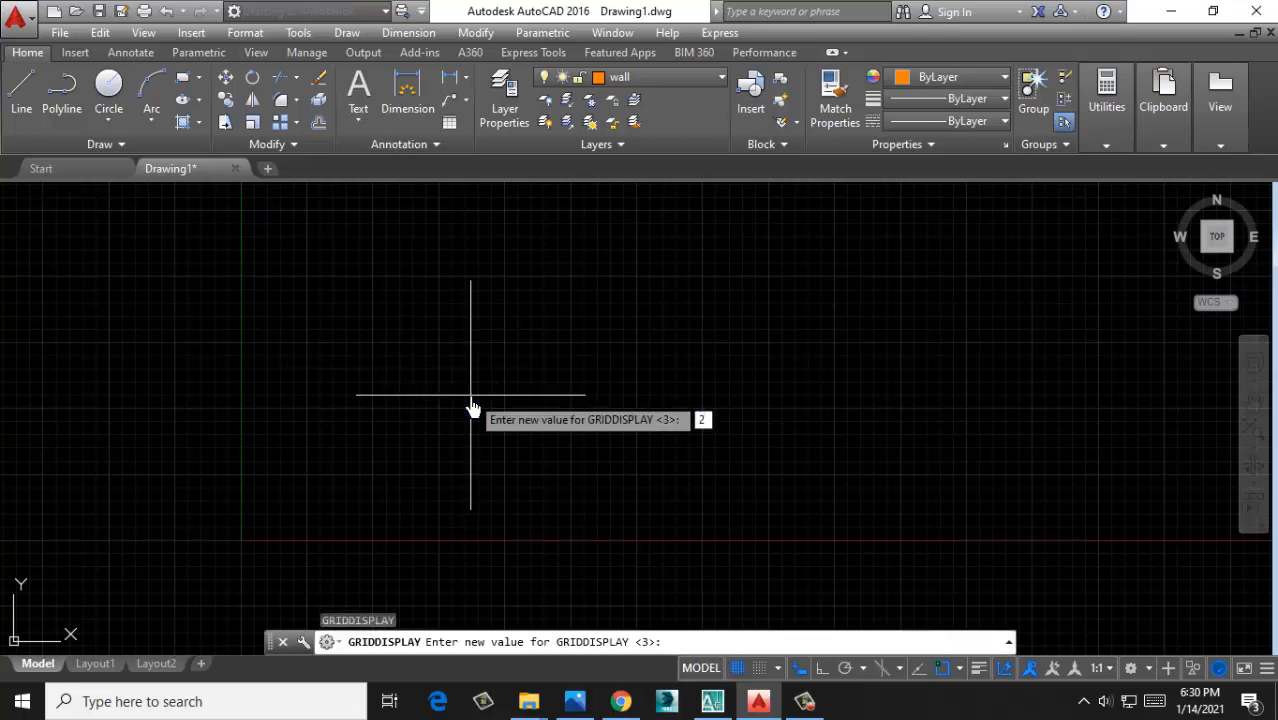
type("2")
key("Return")
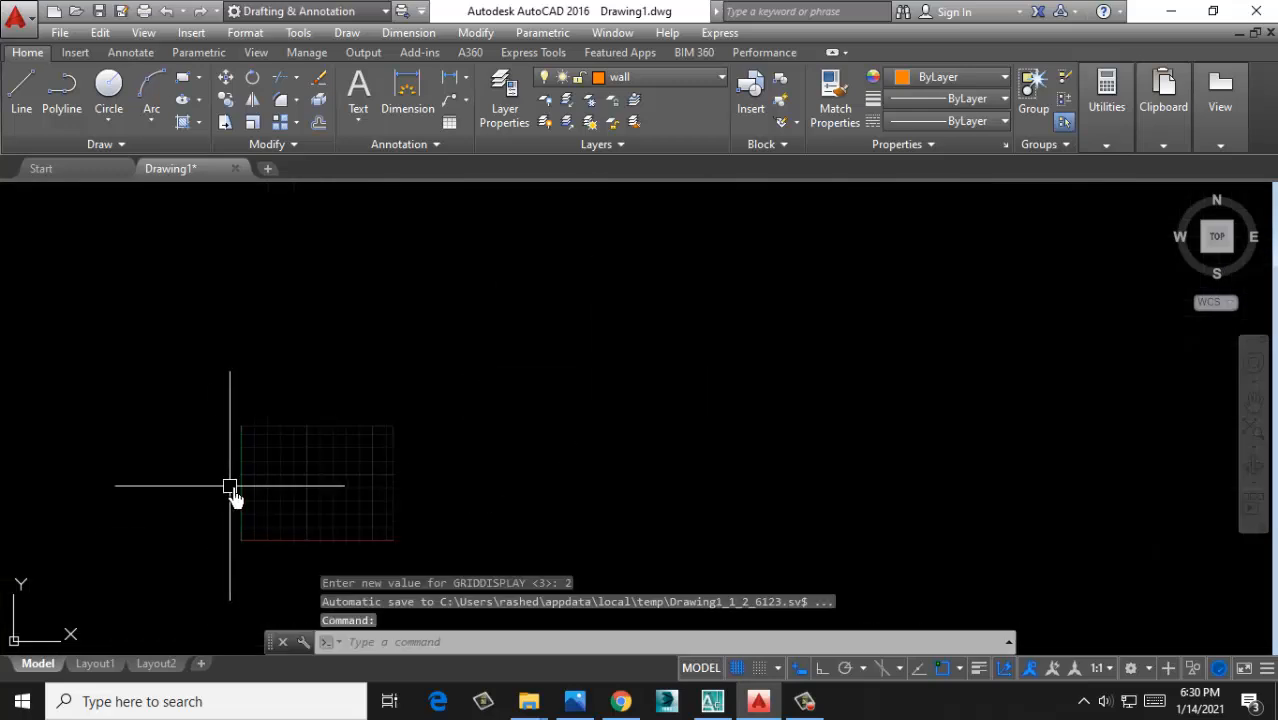
scroll(230, 487, "up", 4)
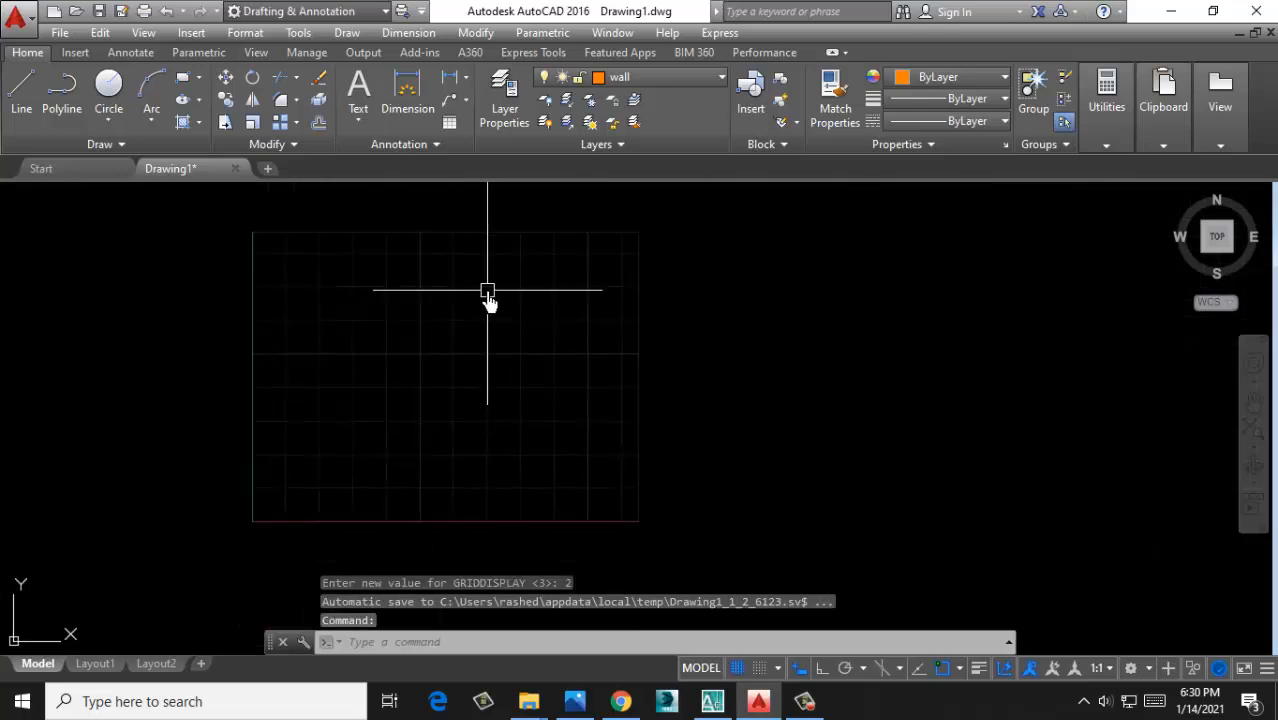
scroll(288, 360, "up", 2)
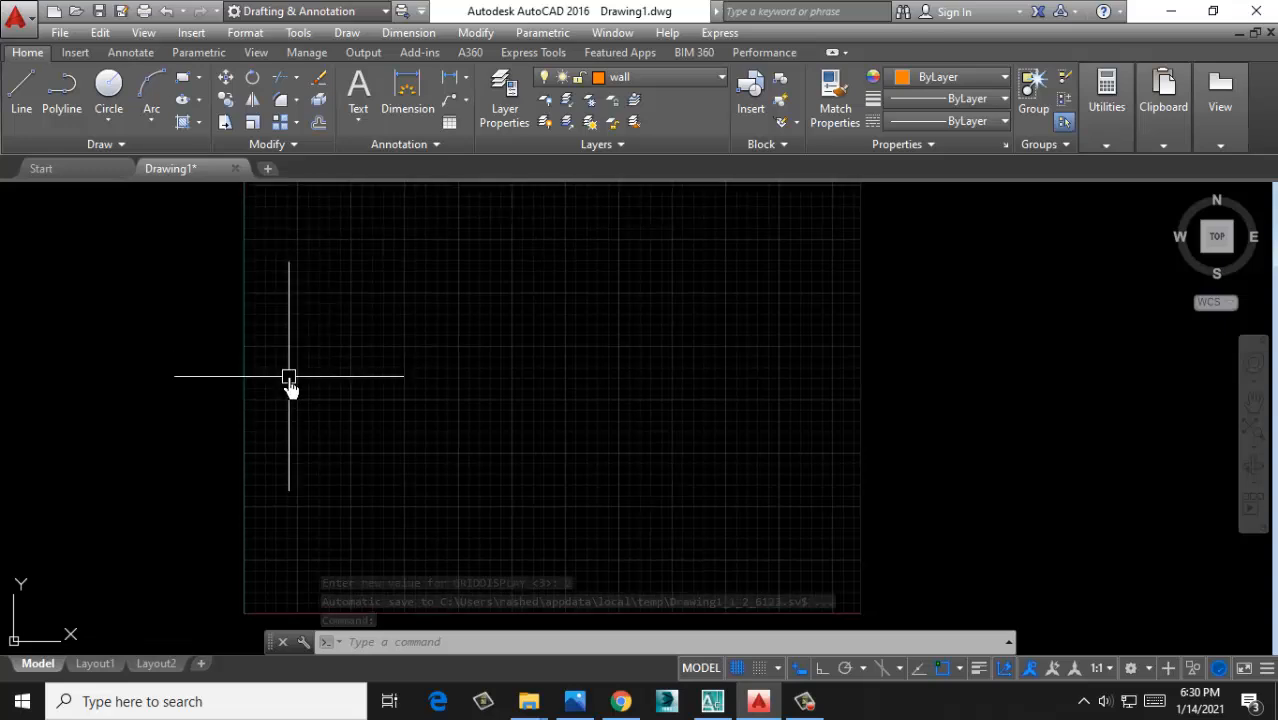
scroll(288, 377, "down", 2)
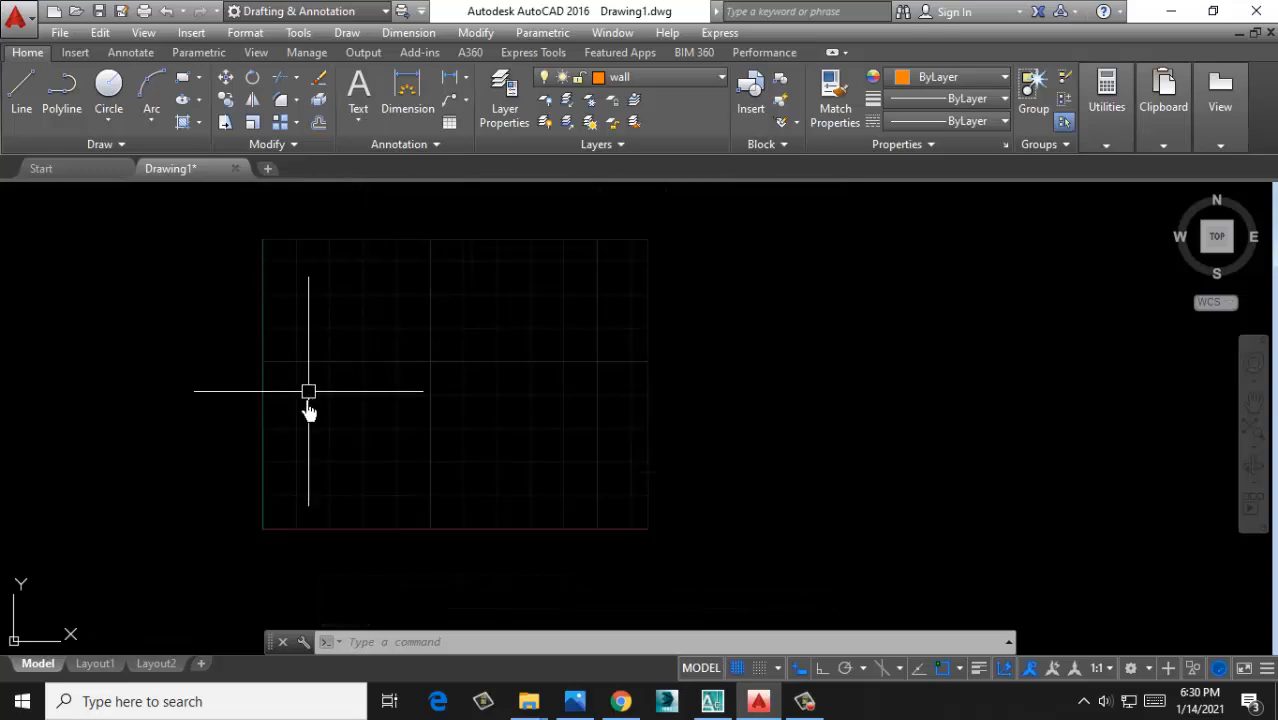
Zoom with the All option to bring the grid area of the drawing limits back into view
middle_click_drag(148, 436, 1200, 270)
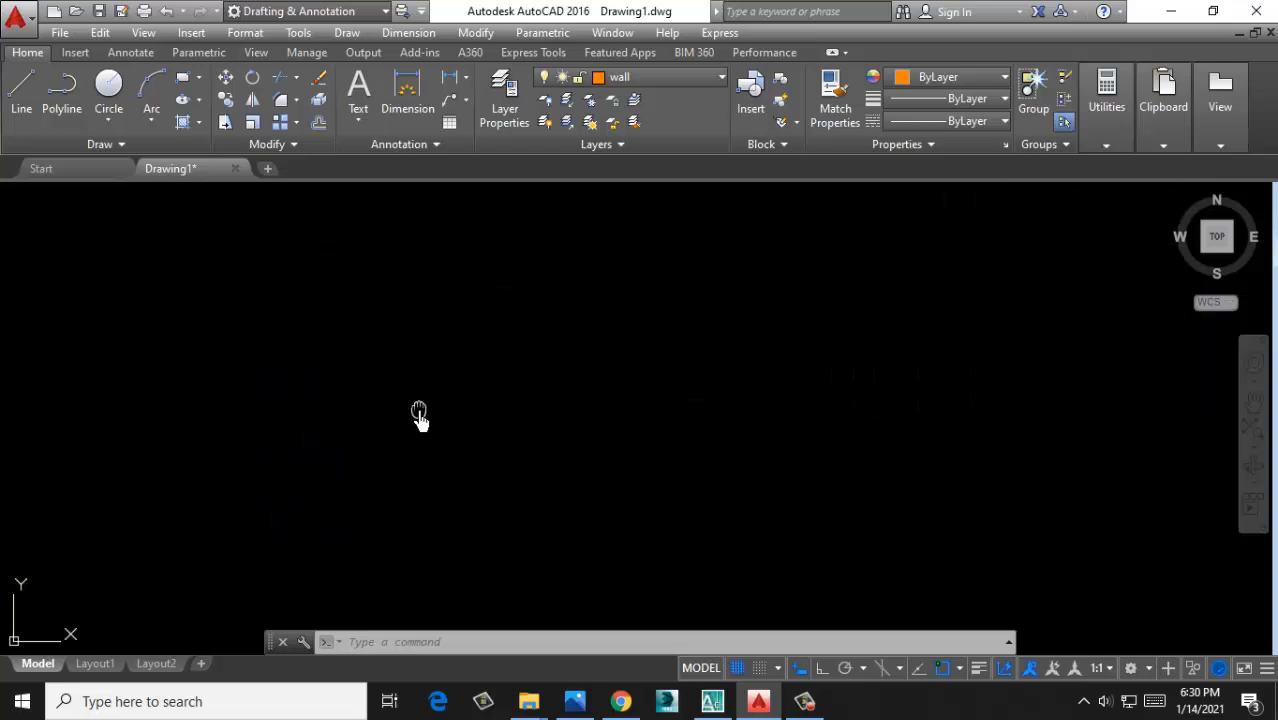
key("Return")
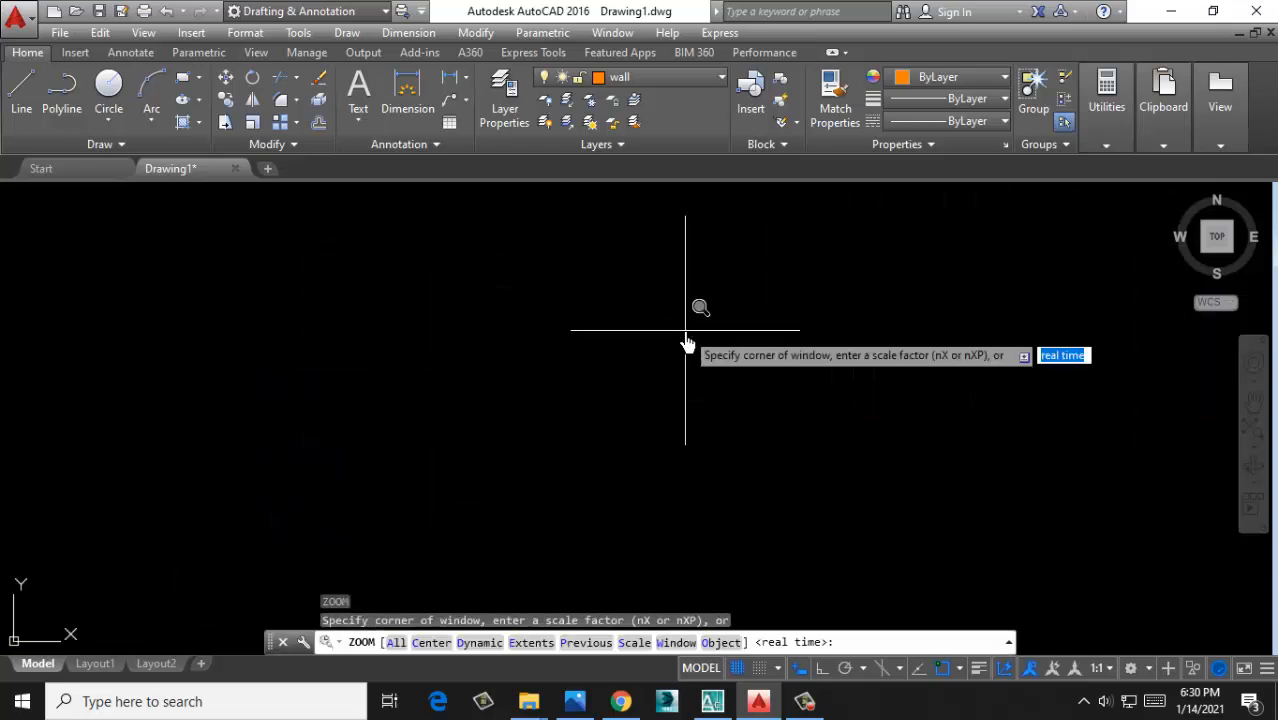
type("a")
key("Return")
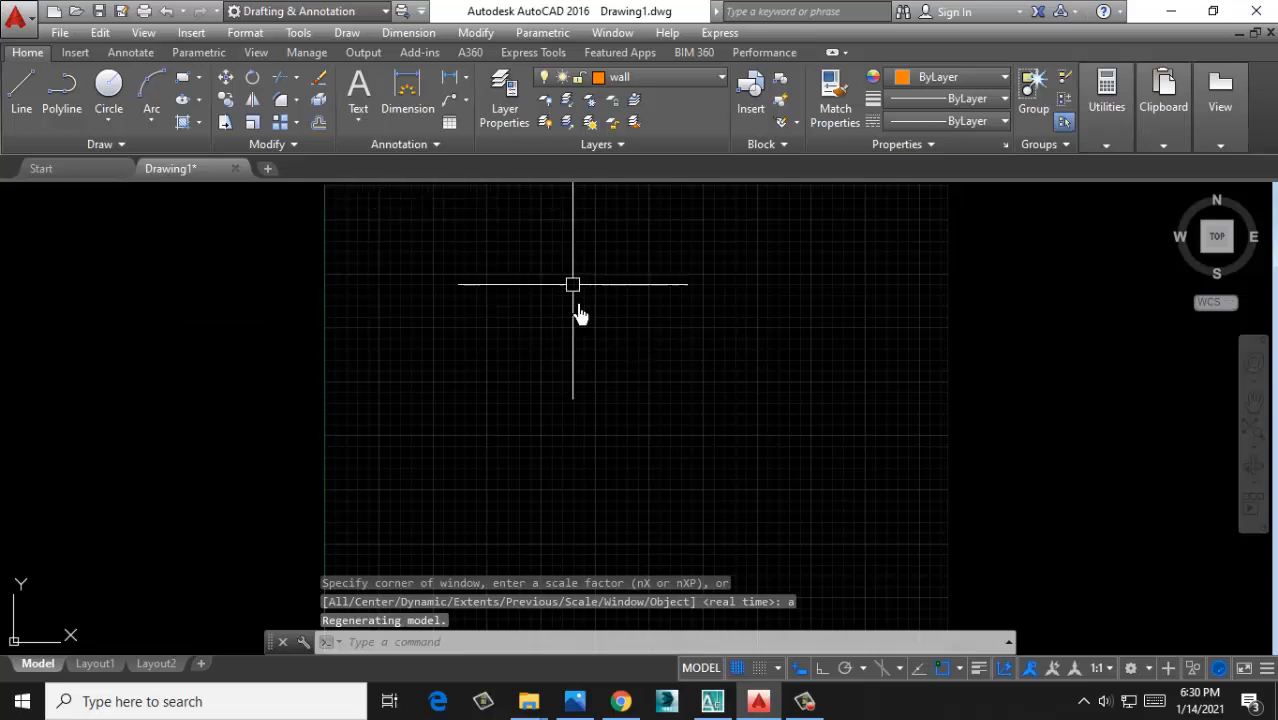
scroll(491, 480, "down", 2)
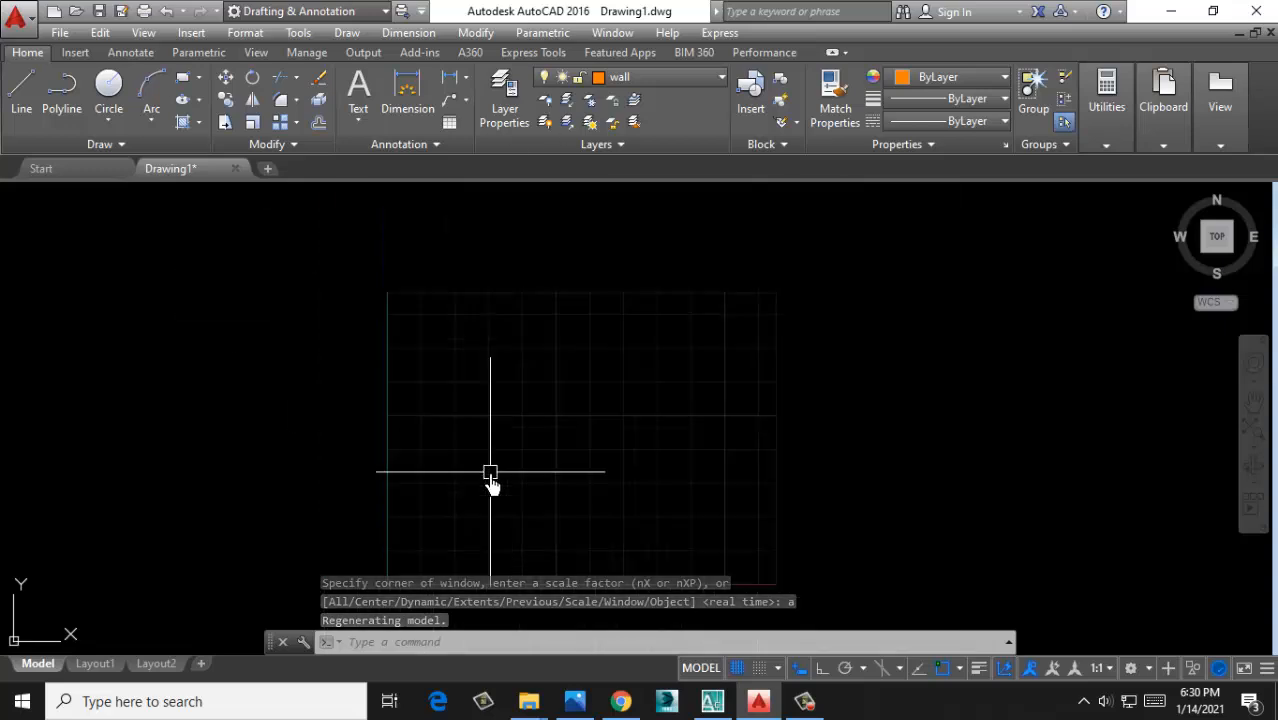
middle_click_drag(679, 433, 568, 351)
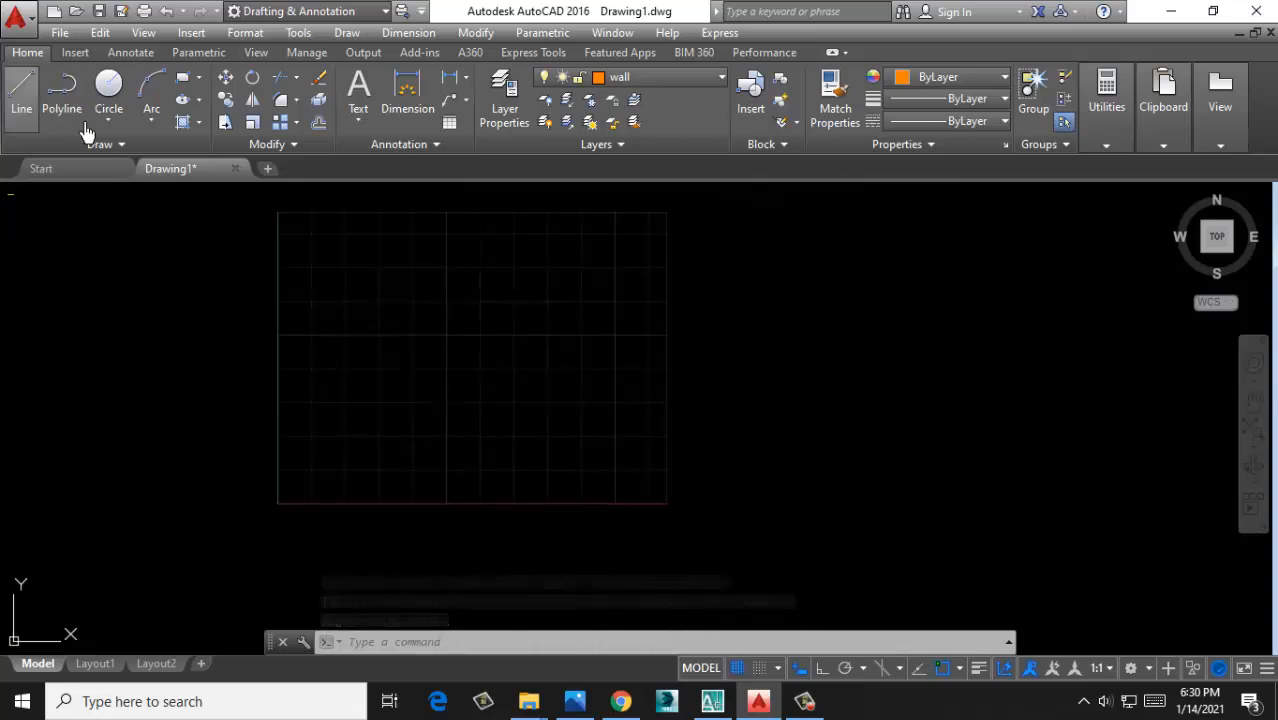
Trace the border of the grid with four connected lines running from corner to corner
left_click(21, 92)
left_click(277, 502)
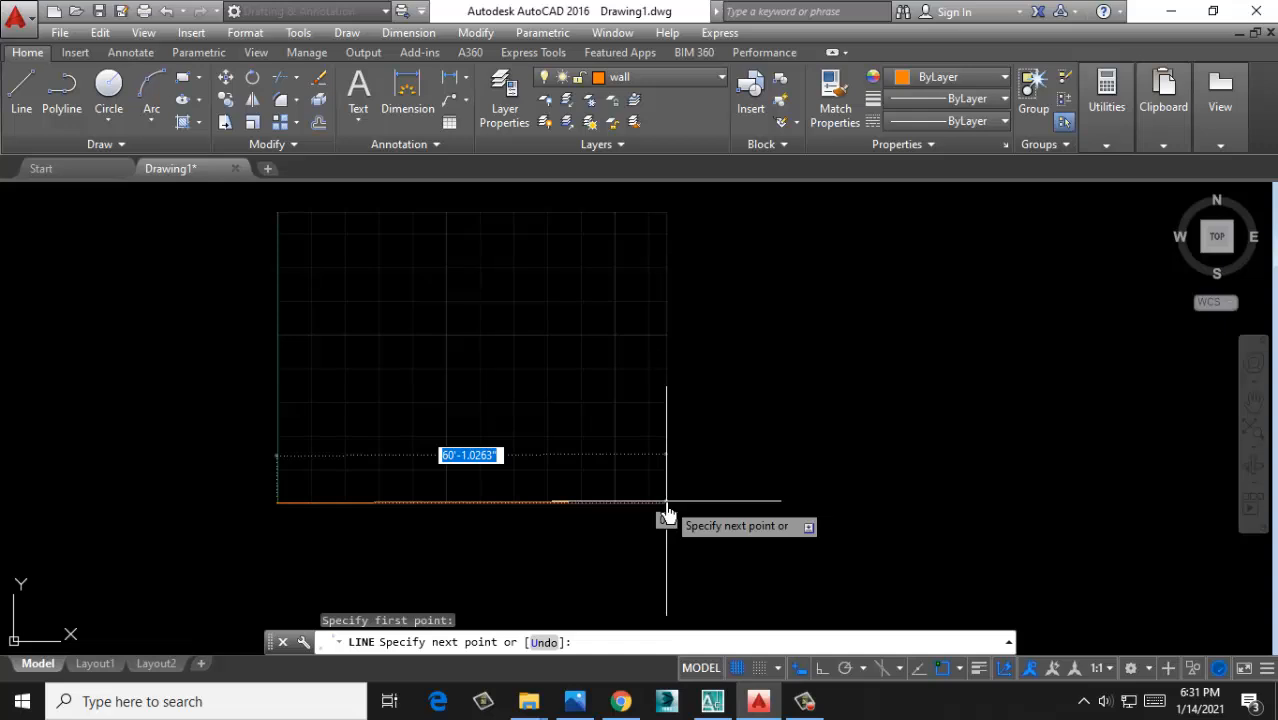
left_click(666, 502)
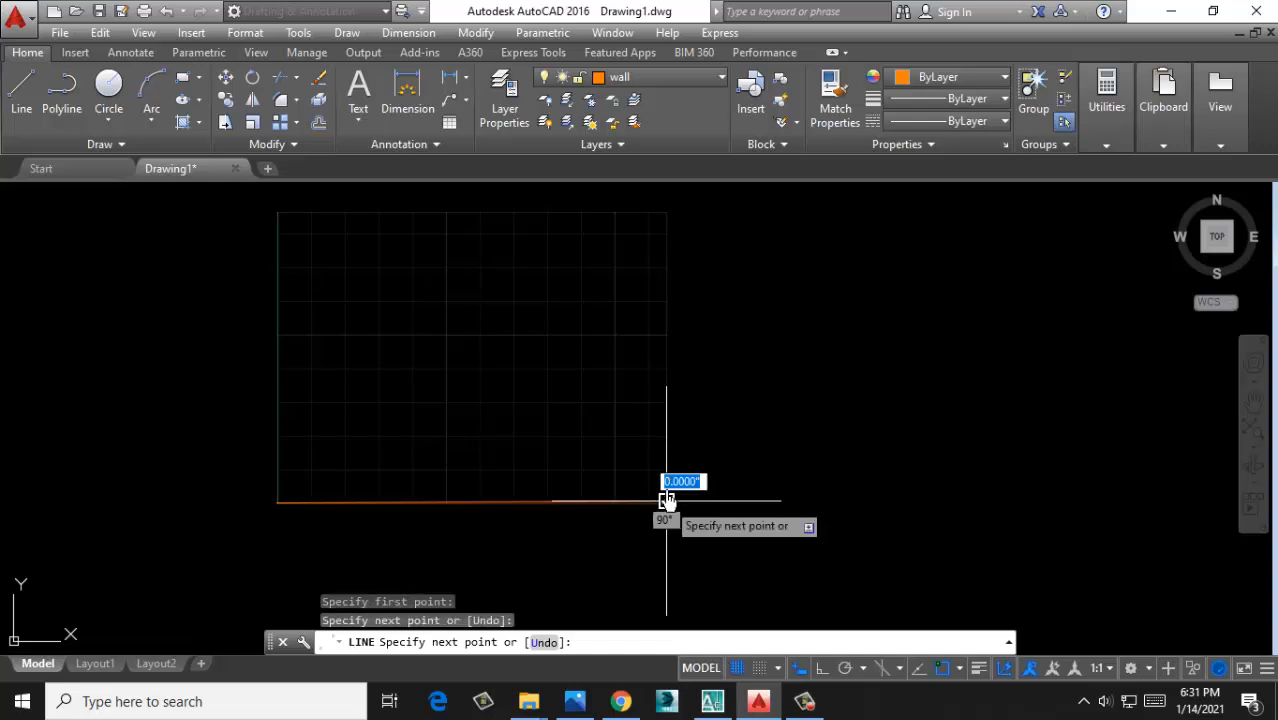
left_click(666, 213)
left_click(277, 213)
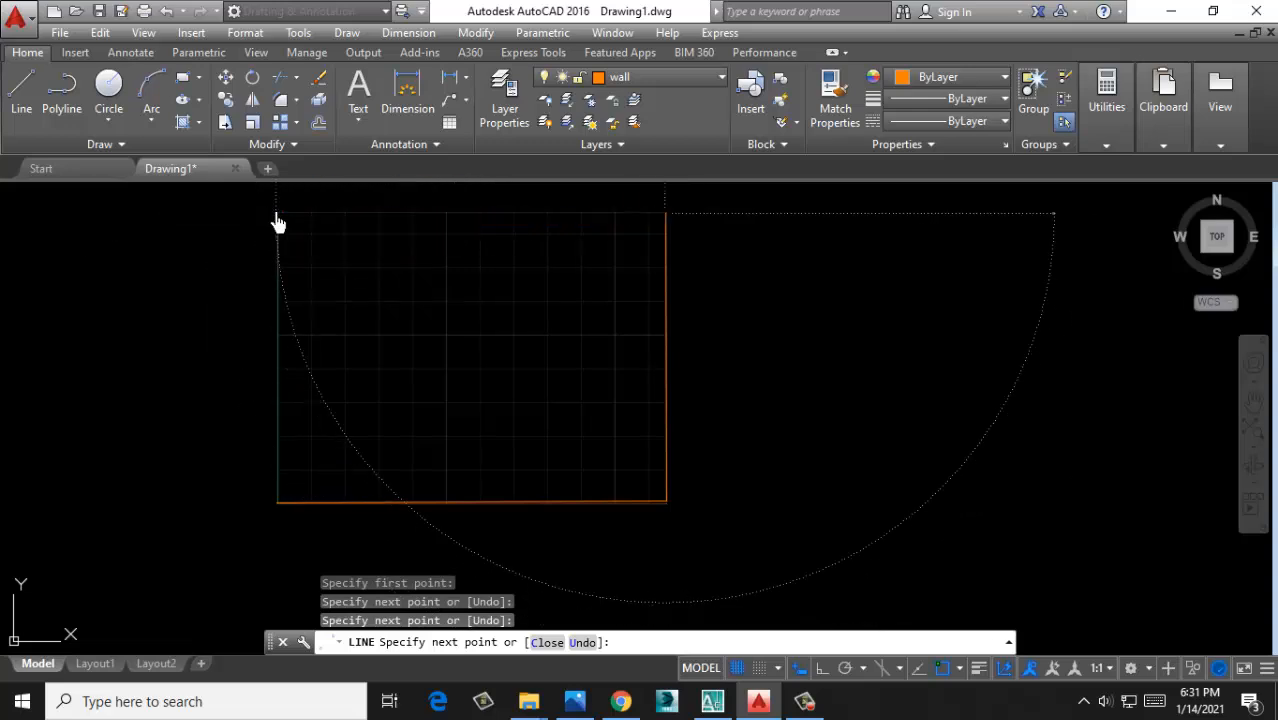
left_click(277, 502)
key("Return")
Erase the four lines traced along the grid border, including the remaining upper one
left_click(807, 288)
left_click(253, 513)
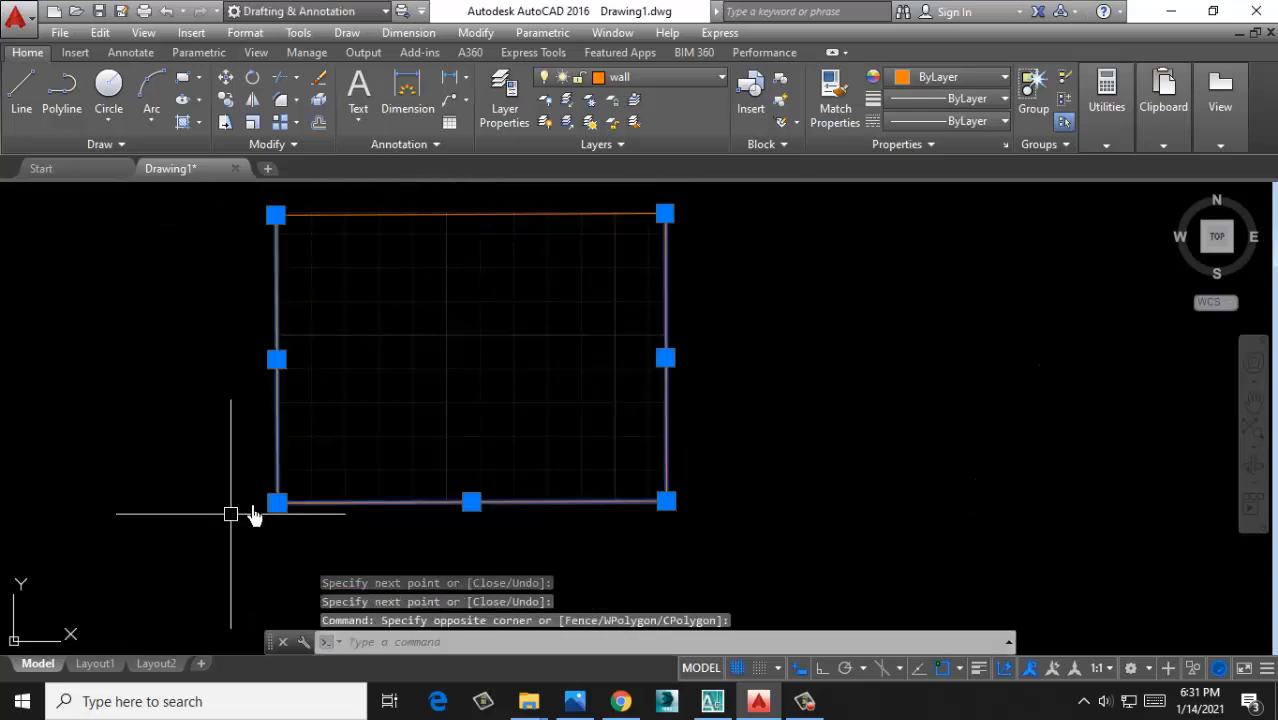
key("Delete")
left_click(578, 213)
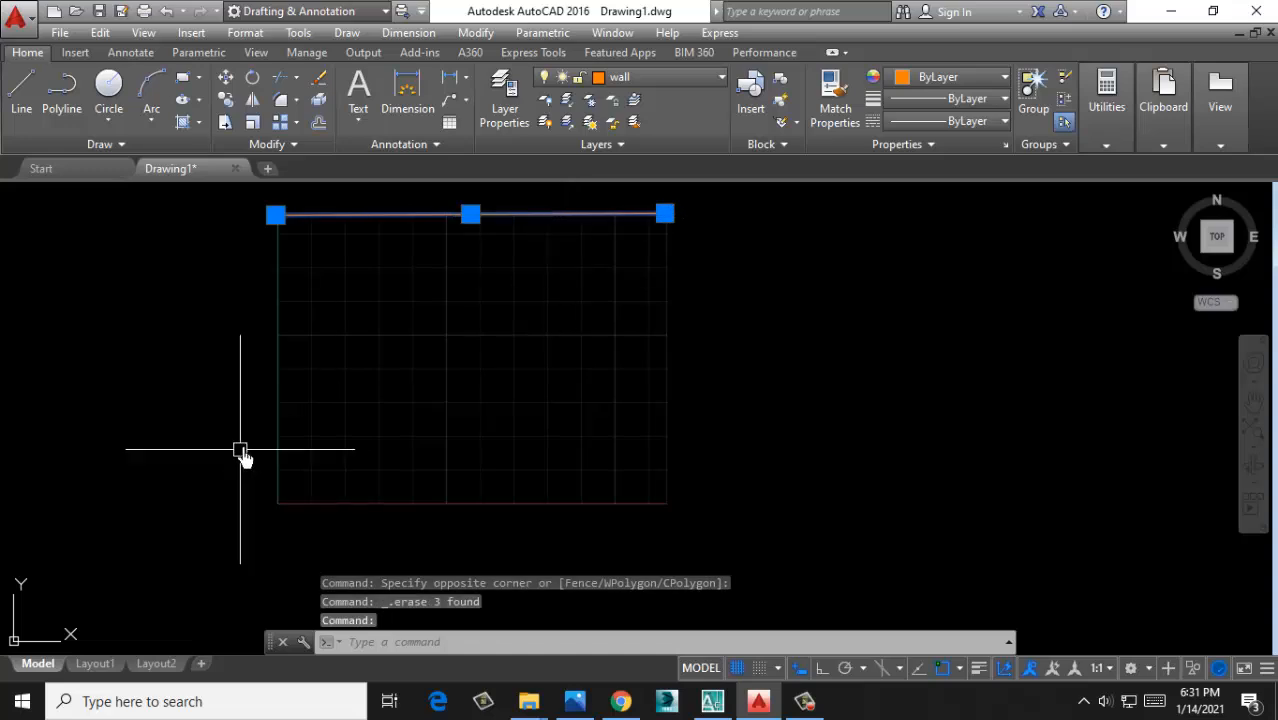
key("Delete")
Start a line from a point inside the grid area and turn on Ortho mode
scroll(630, 372, "up", 3)
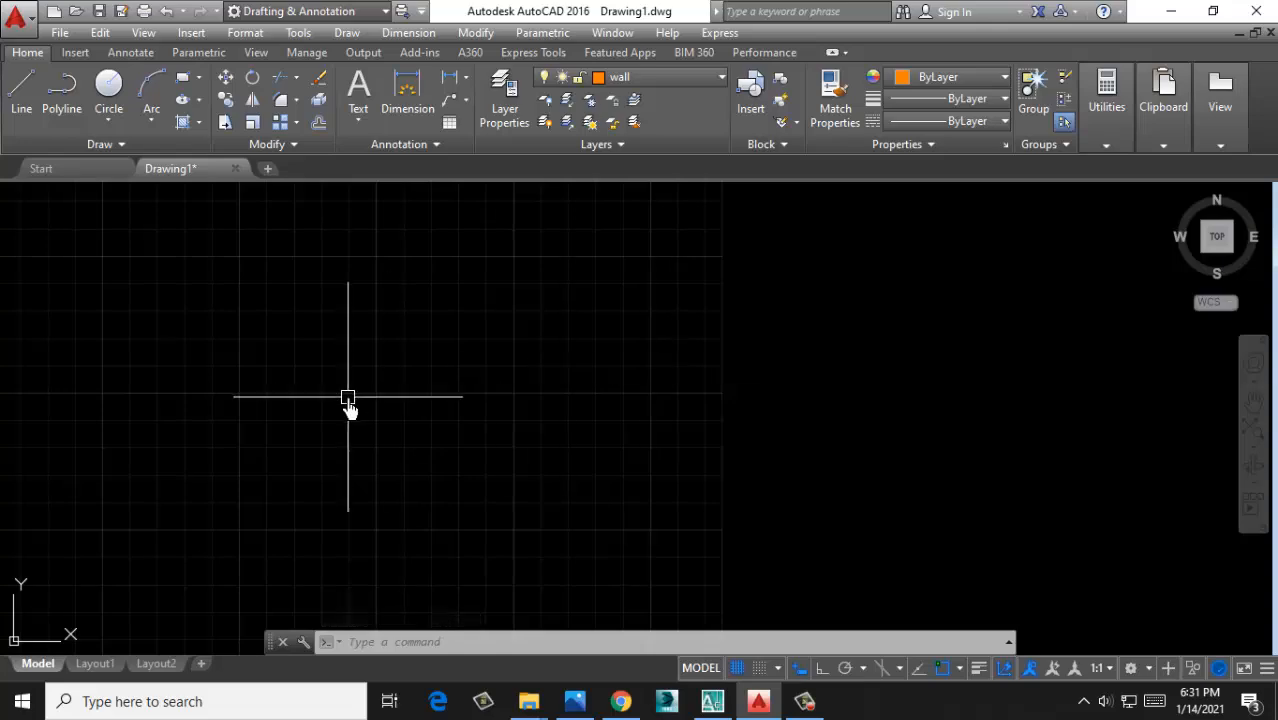
scroll(228, 479, "up", 4)
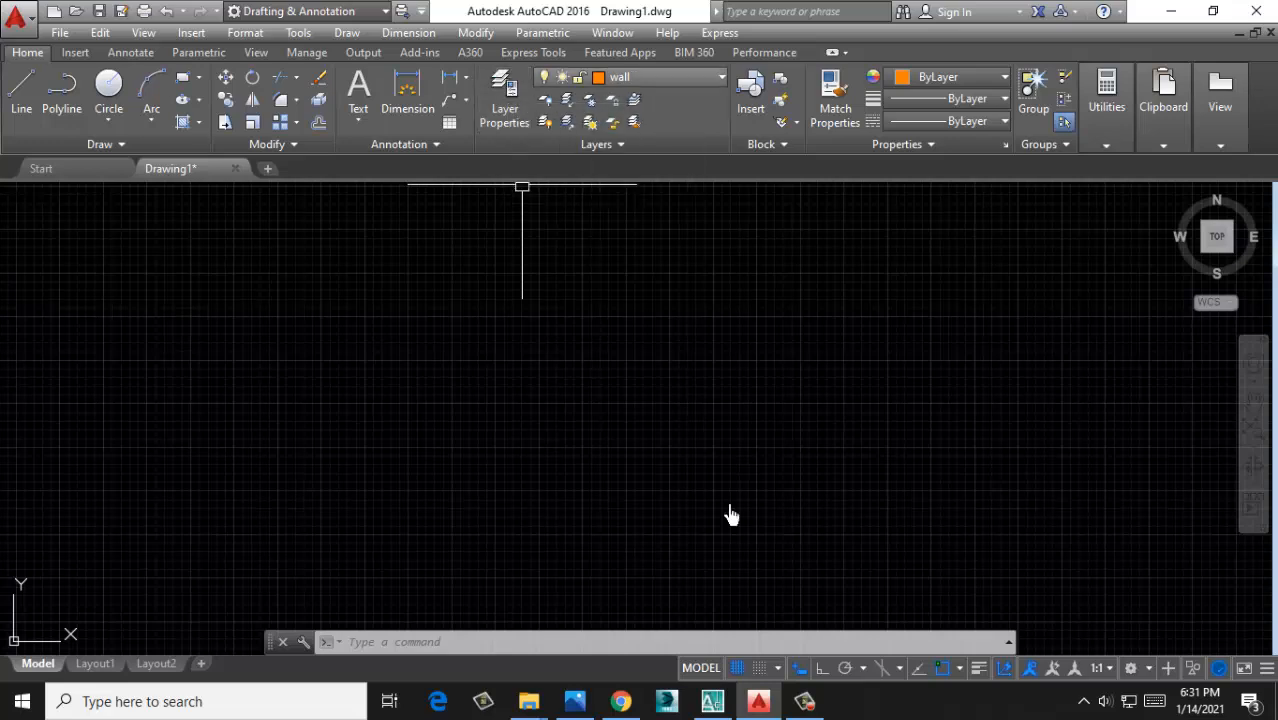
left_click(22, 90)
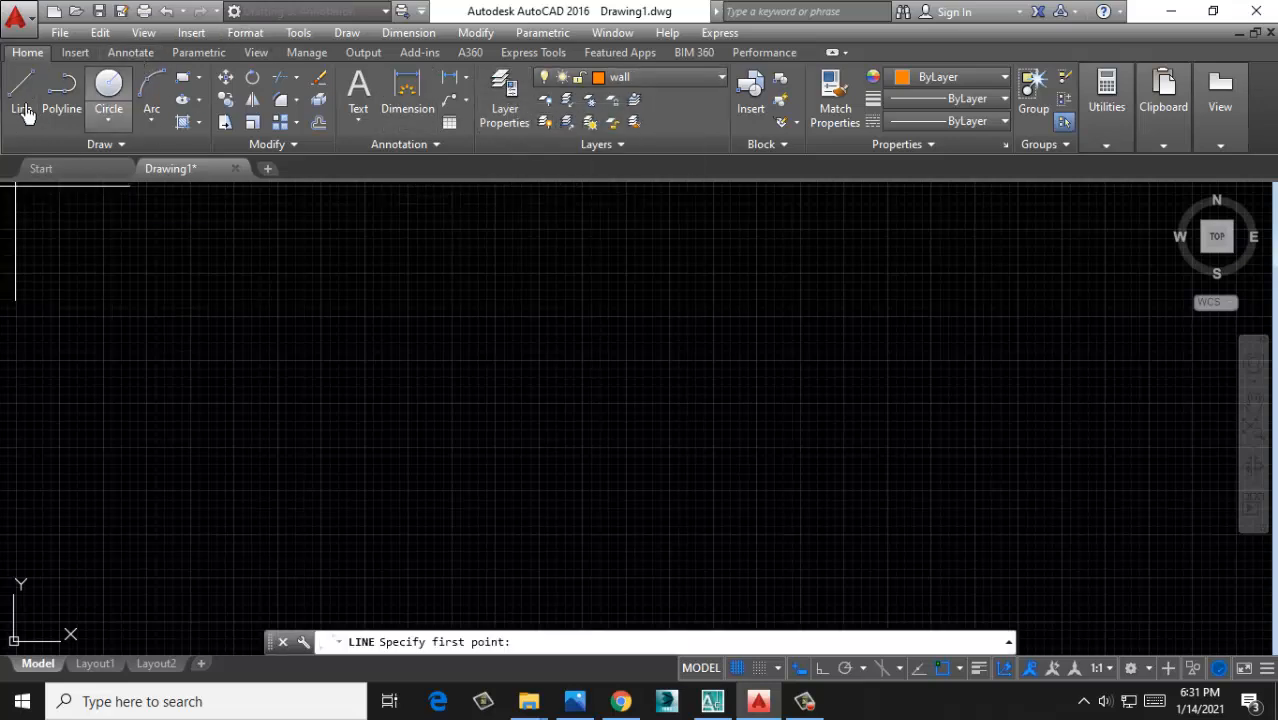
left_click(128, 319)
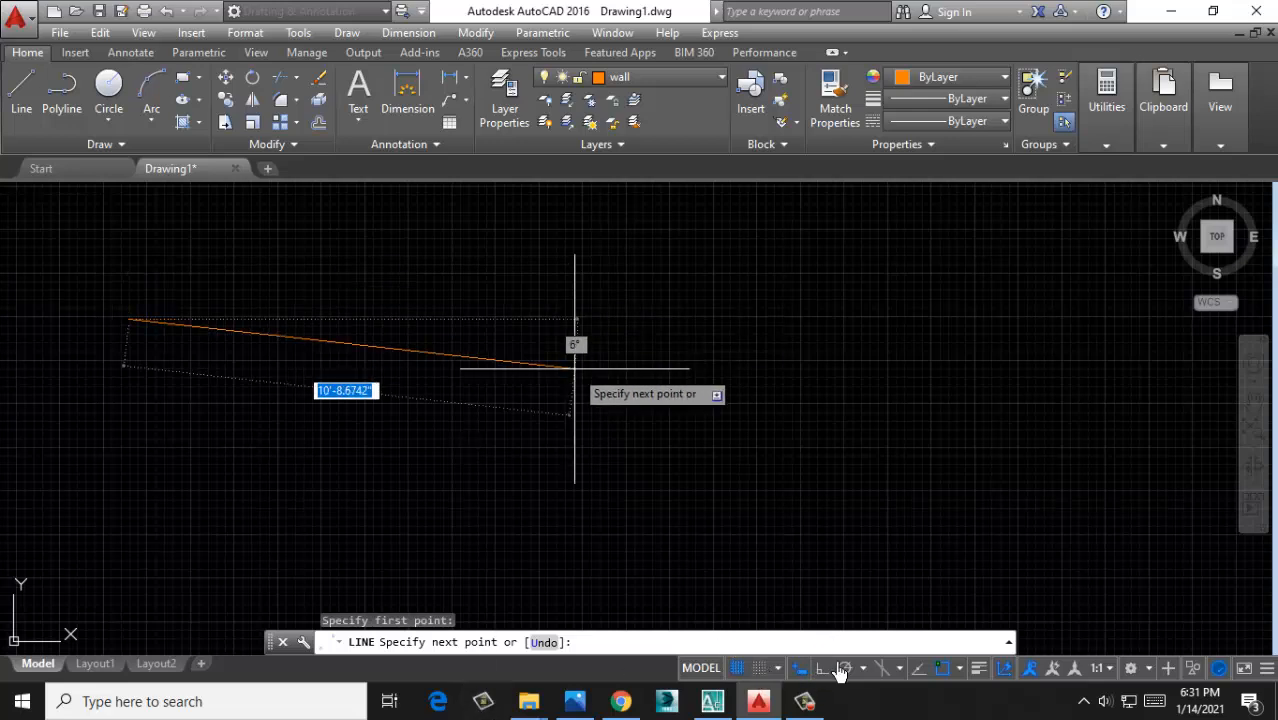
left_click(766, 708)
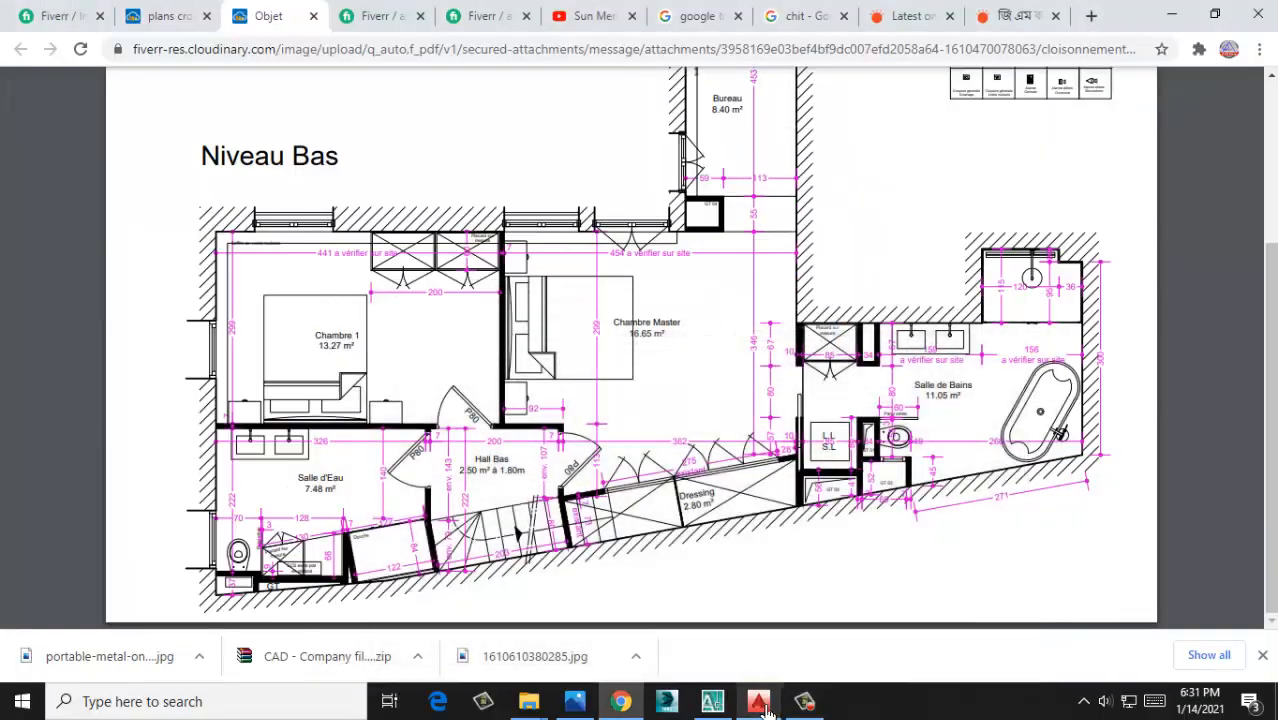
left_click(762, 704)
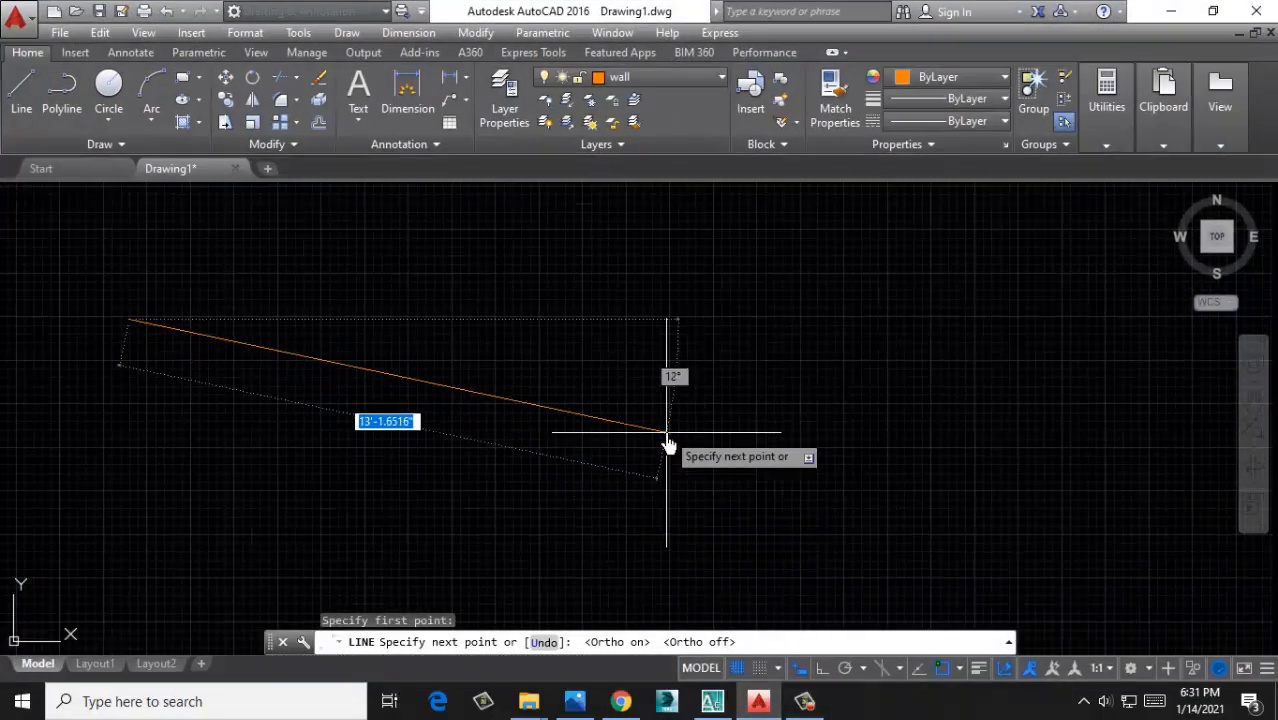
left_click(820, 672)
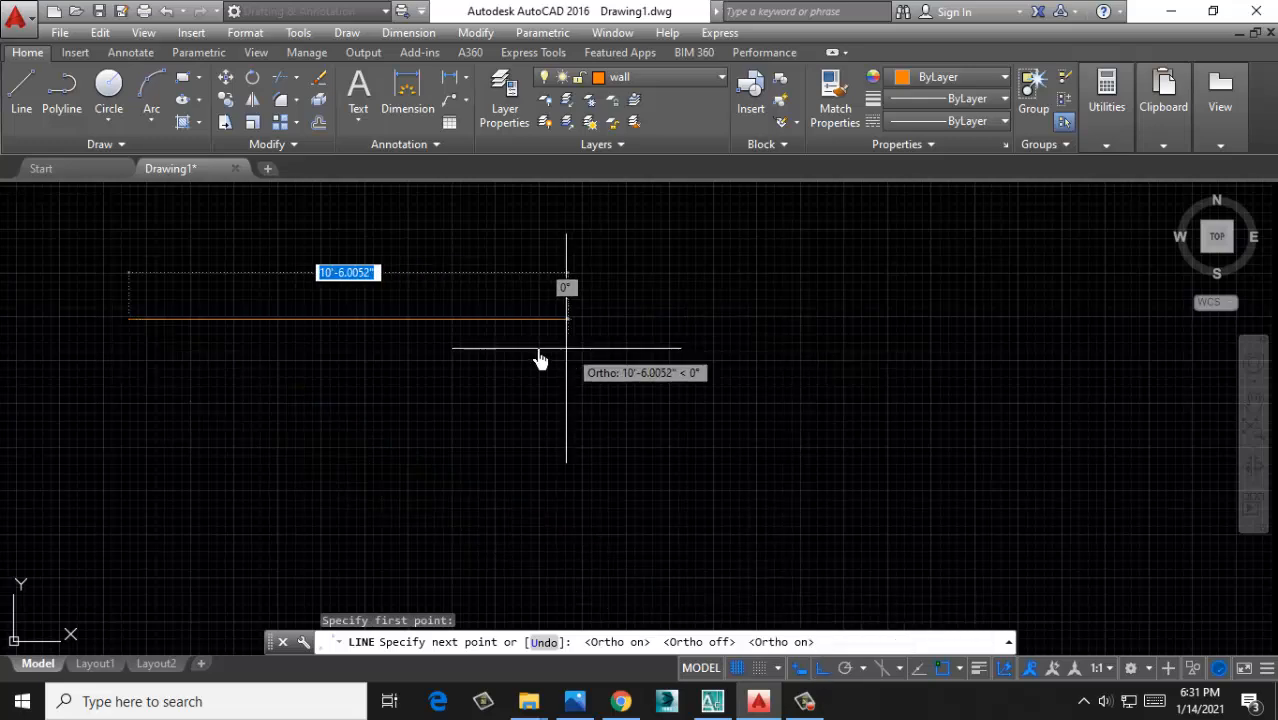
Draw a 20' horizontal segment to the right, followed by a 20' segment straight down from its end
middle_click_drag(288, 339, 514, 300)
type("20")
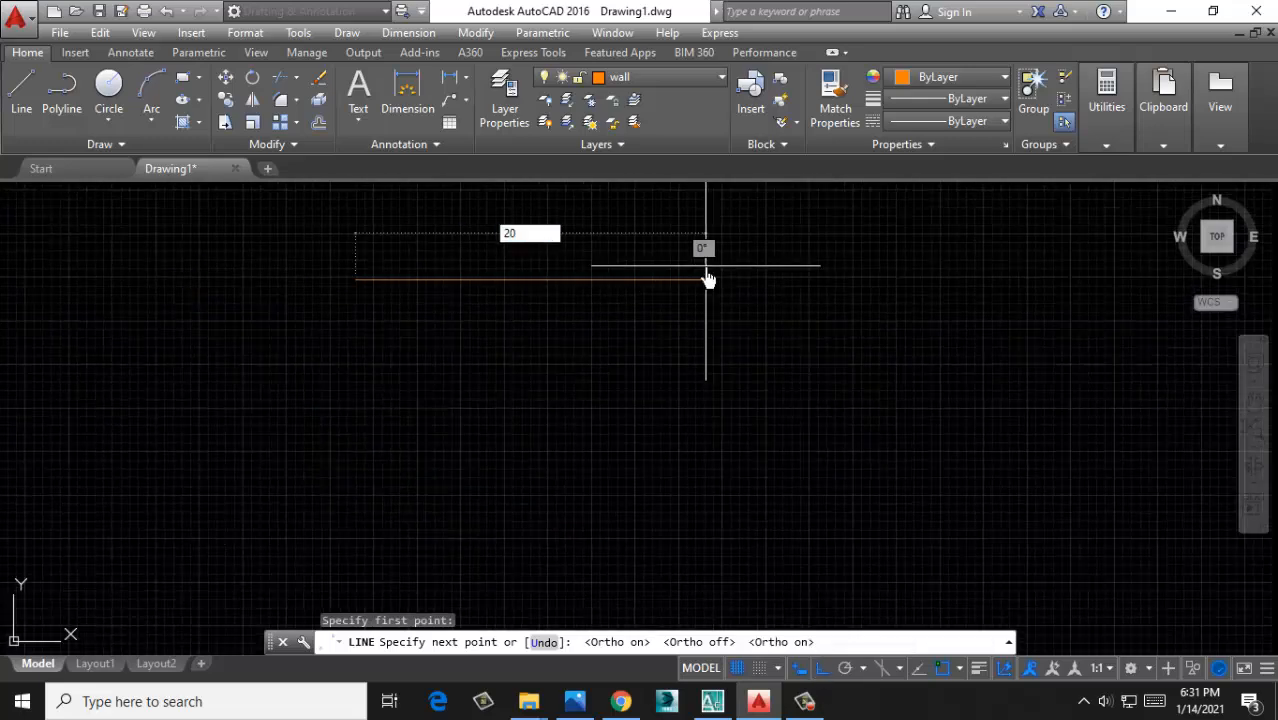
key("Return")
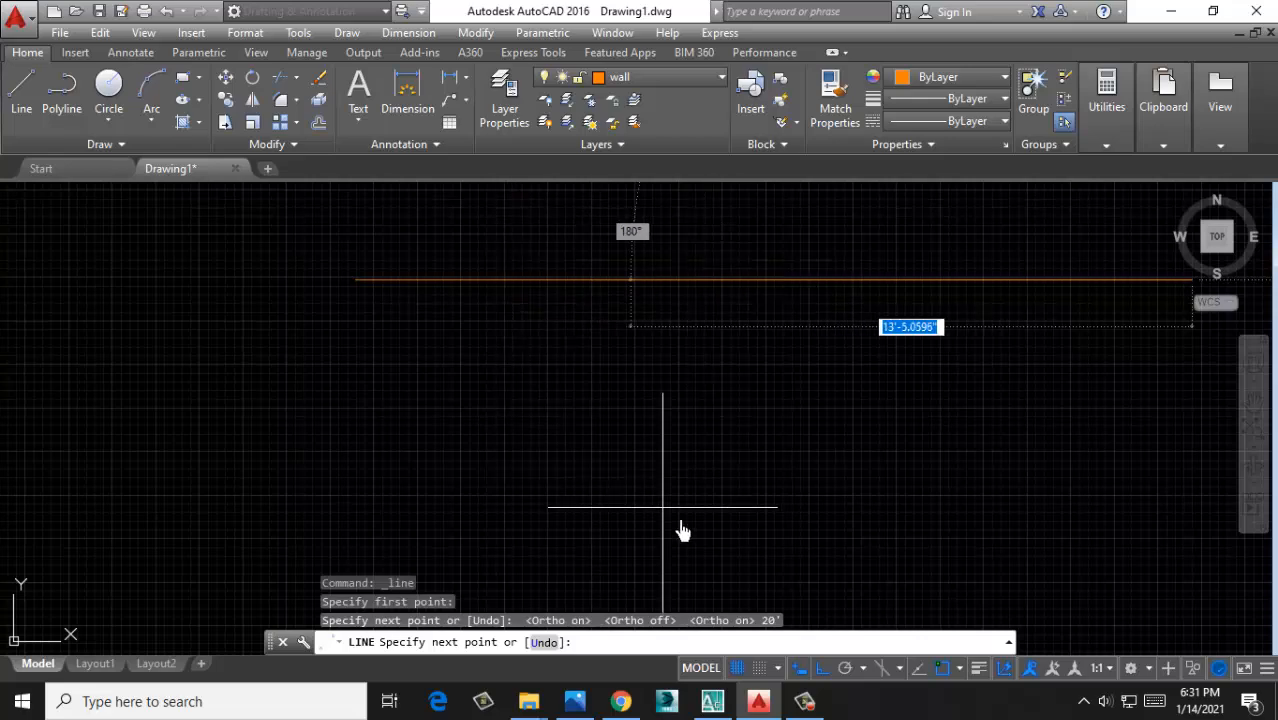
scroll(832, 393, "up", 1)
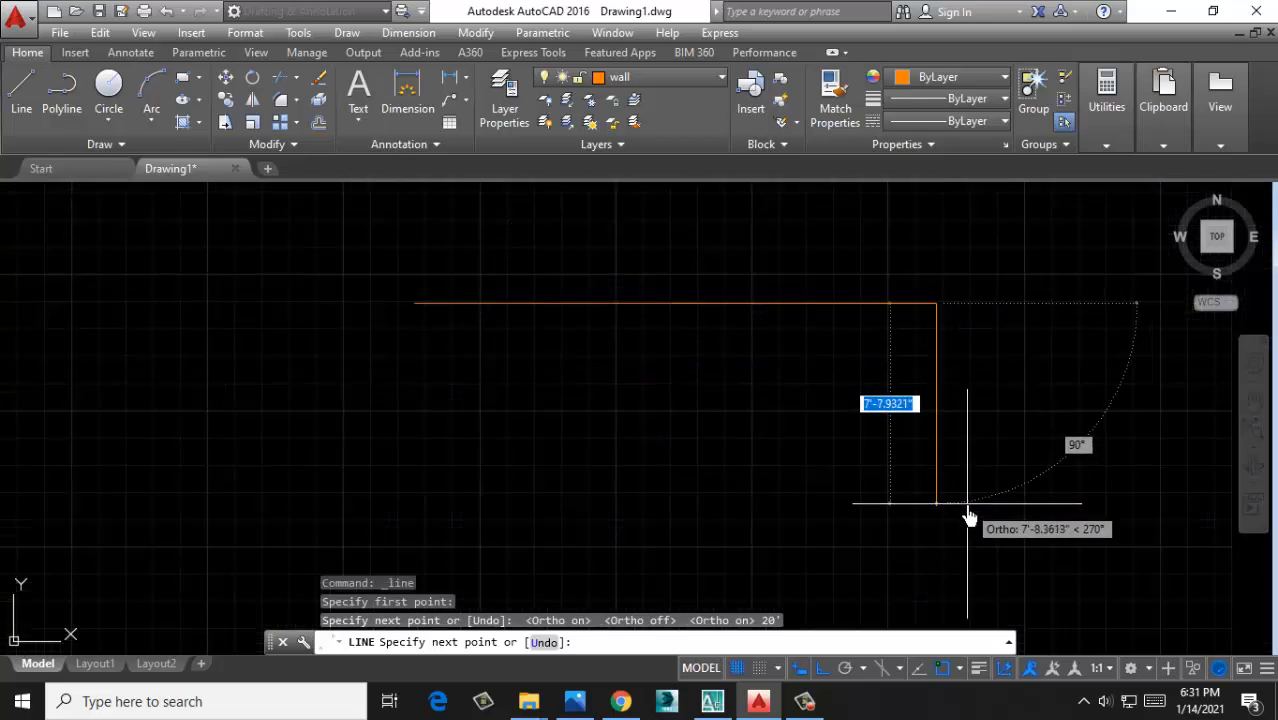
type("20")
key("Return")
Complete the square with a 20' segment to the left and a 20' segment back up, and end the line
middle_click_drag(557, 498, 651, 324)
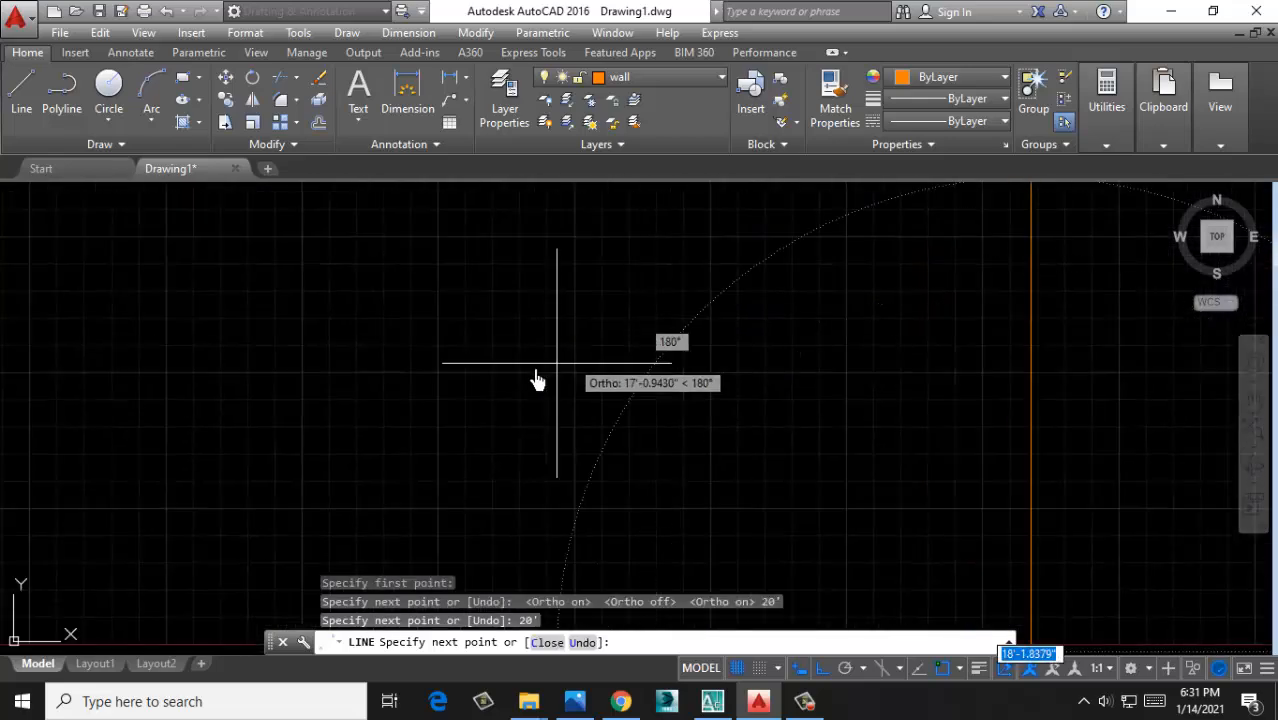
type("2")
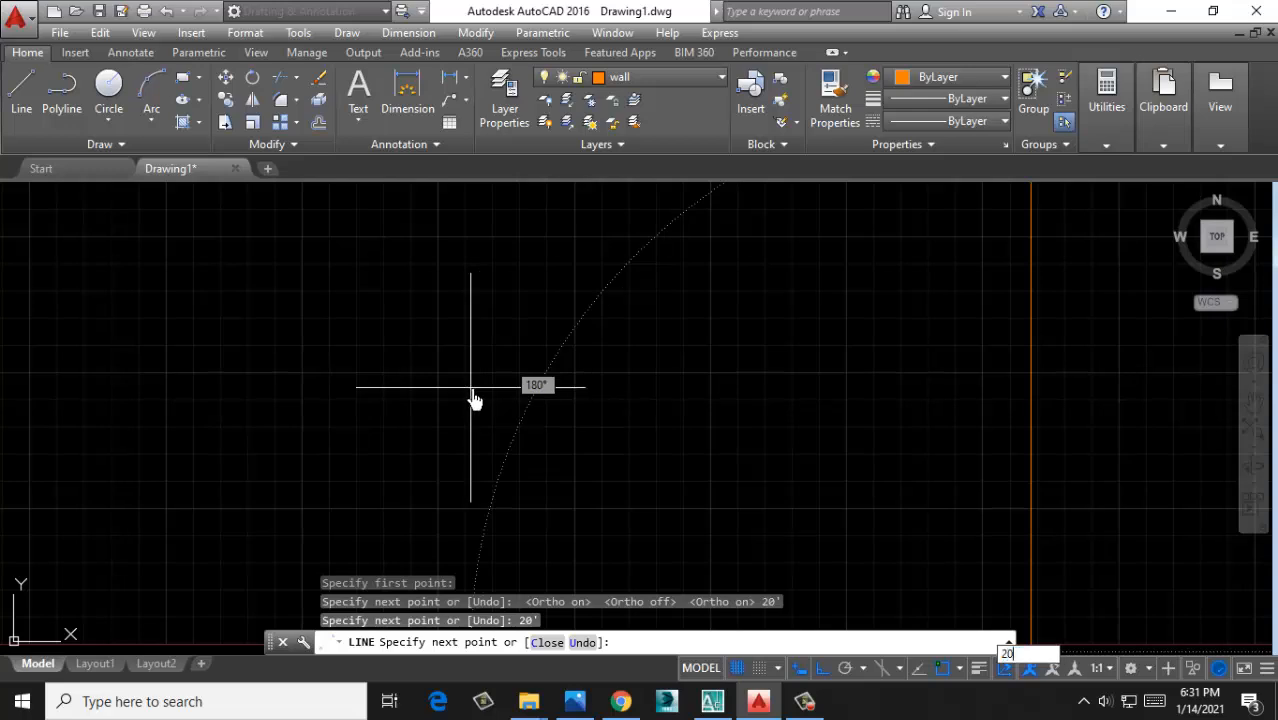
type("0")
key("Return")
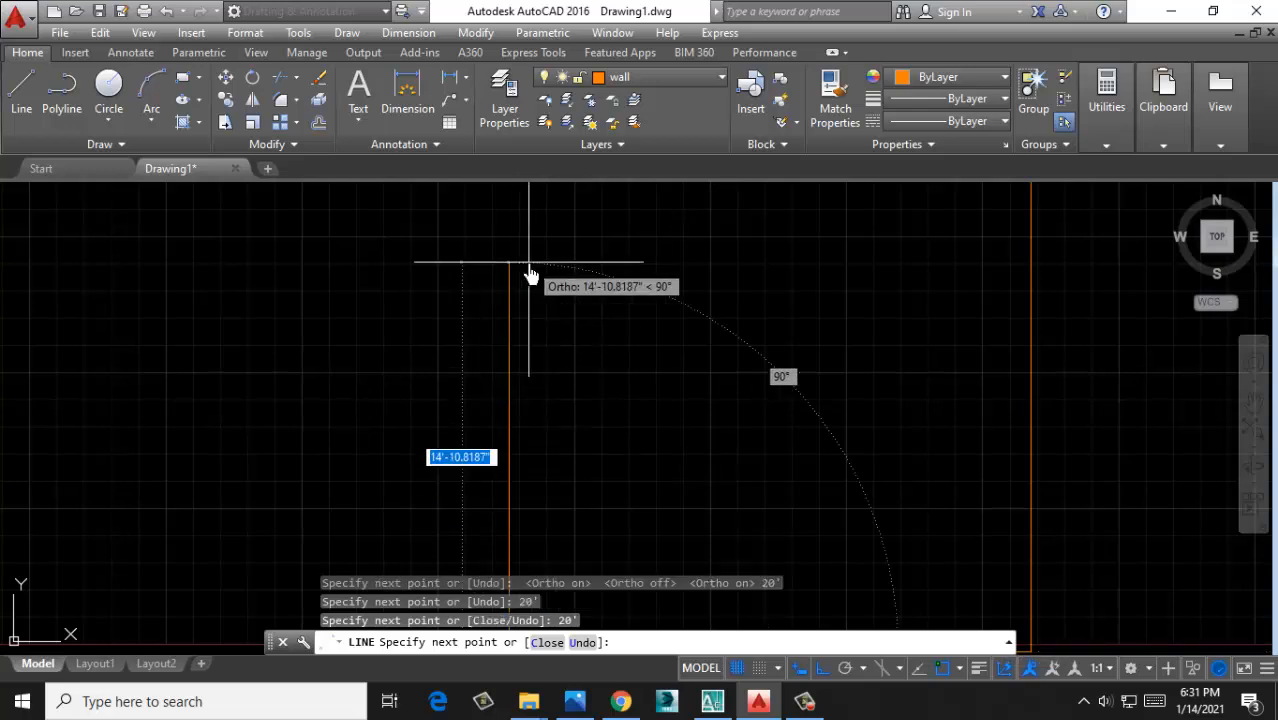
type("20")
key("Return")
key("Return")
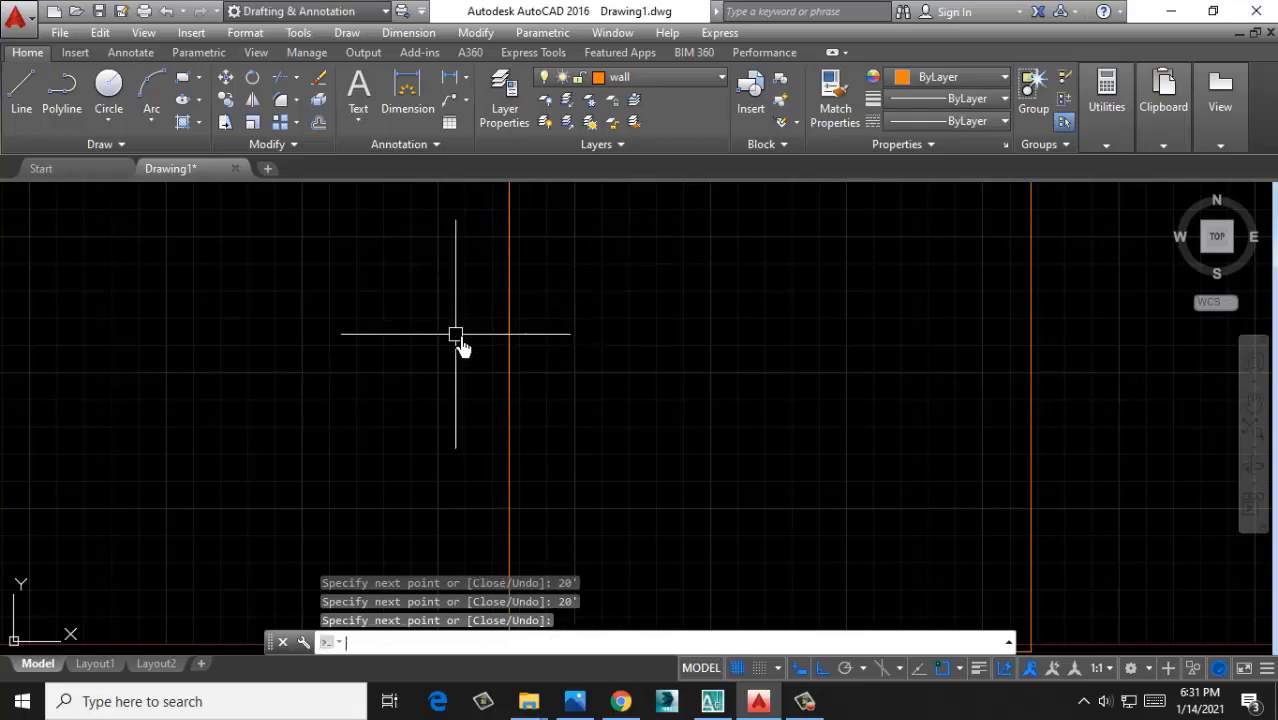
scroll(462, 362, "down", 8)
scroll(560, 371, "up", 5)
middle_click_drag(617, 393, 546, 403)
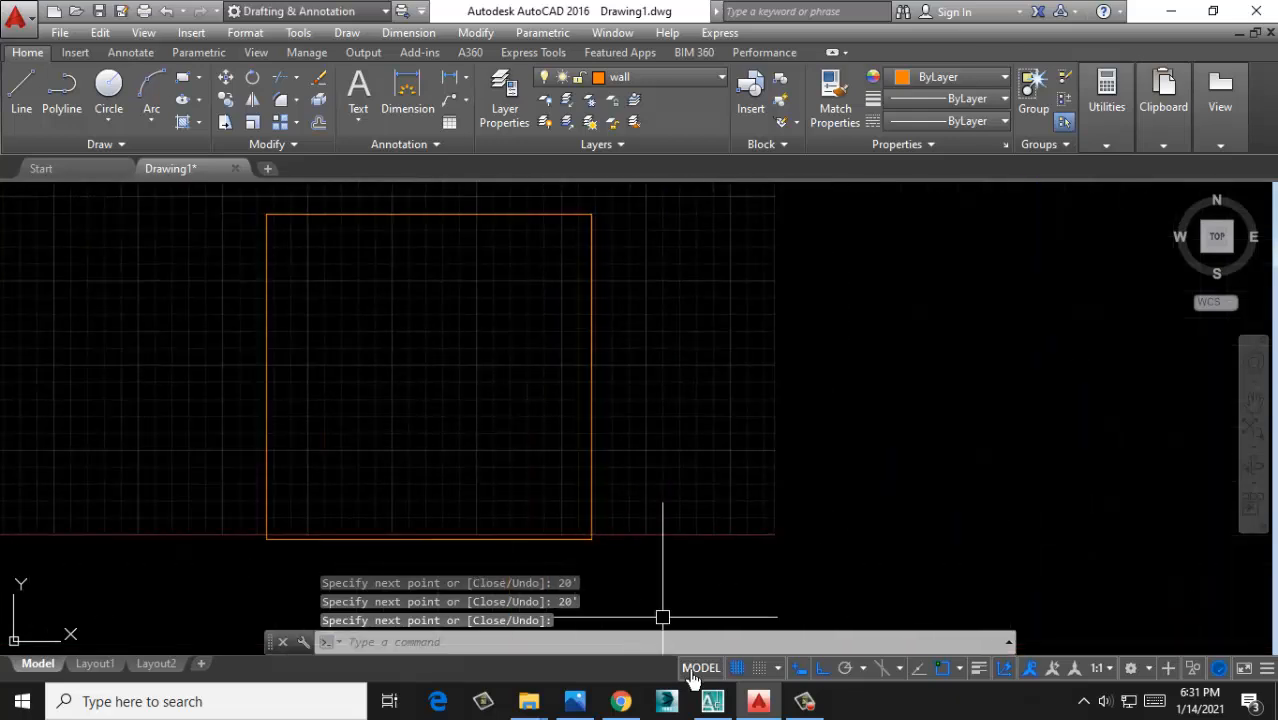
Turn off the grid display and keep the 20' square in view
left_click(737, 668)
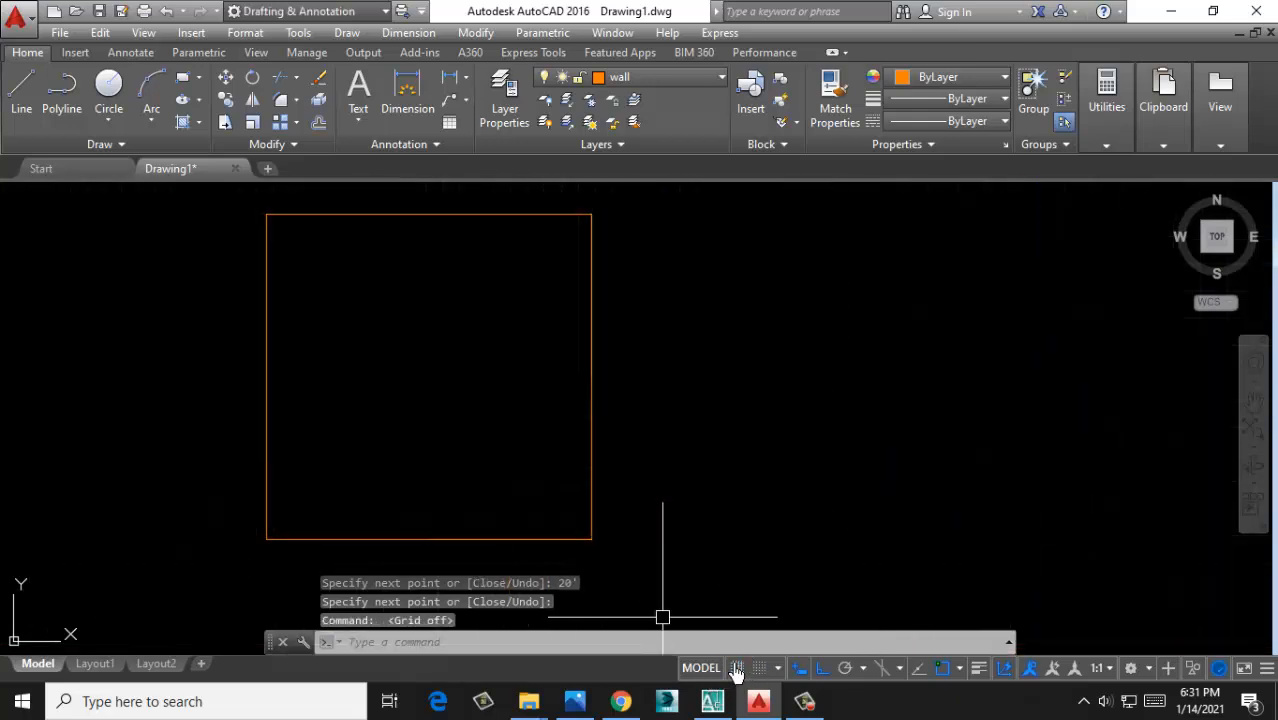
middle_click_drag(473, 368, 395, 360)
mouse_move(472, 312)
middle_mouse_down()
mouse_move(439, 325)
mouse_move(400, 280)
middle_mouse_up()
middle_click_drag(259, 239, 257, 263)
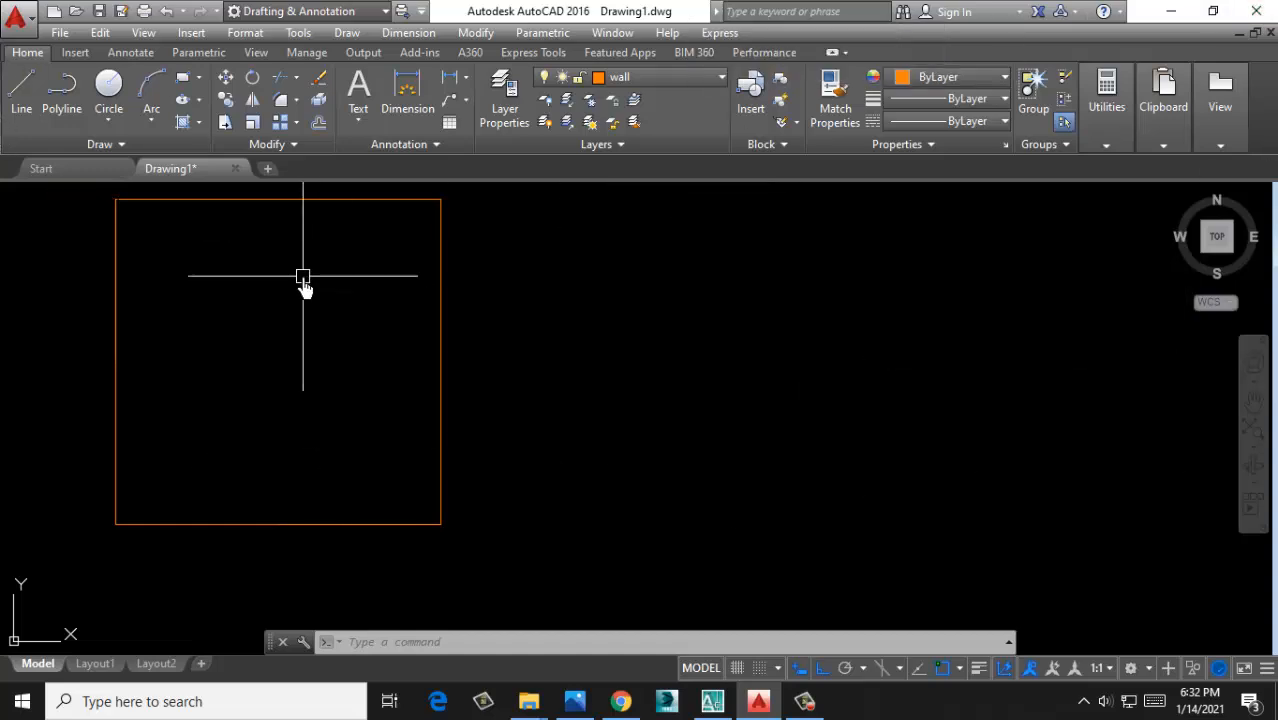
middle_click_drag(431, 376, 347, 416)
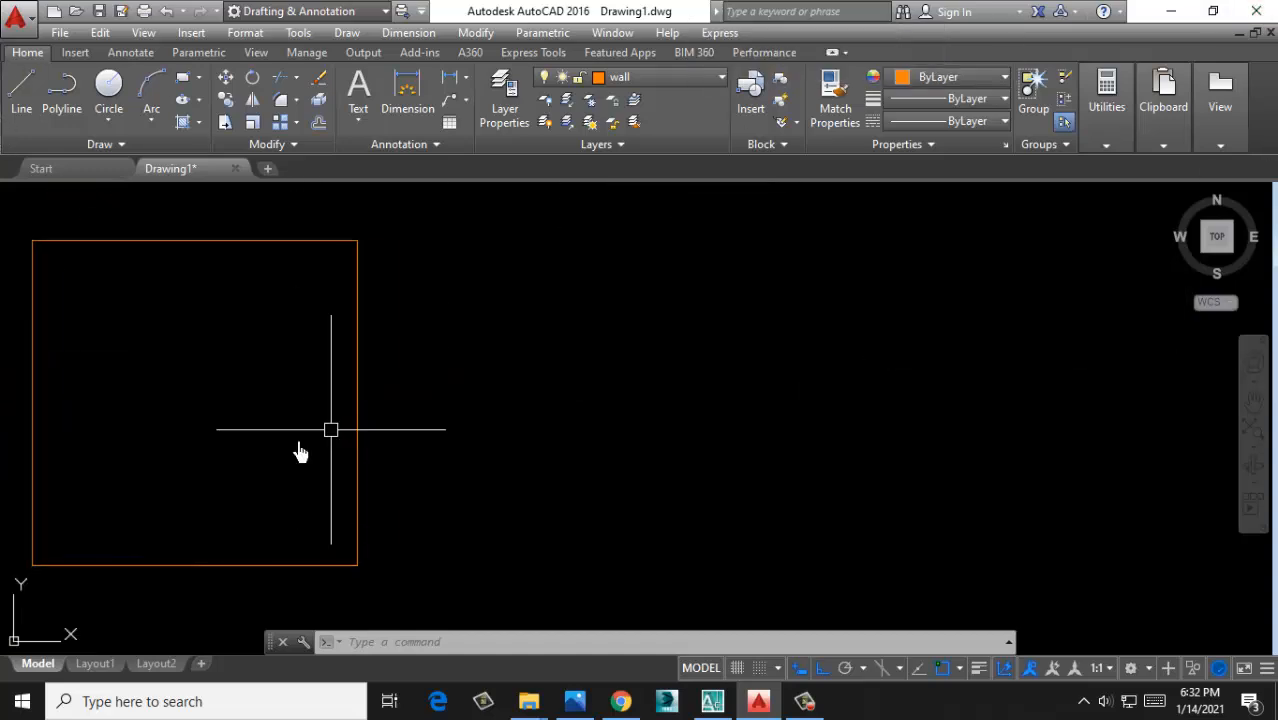
middle_click_drag(100, 477, 211, 492)
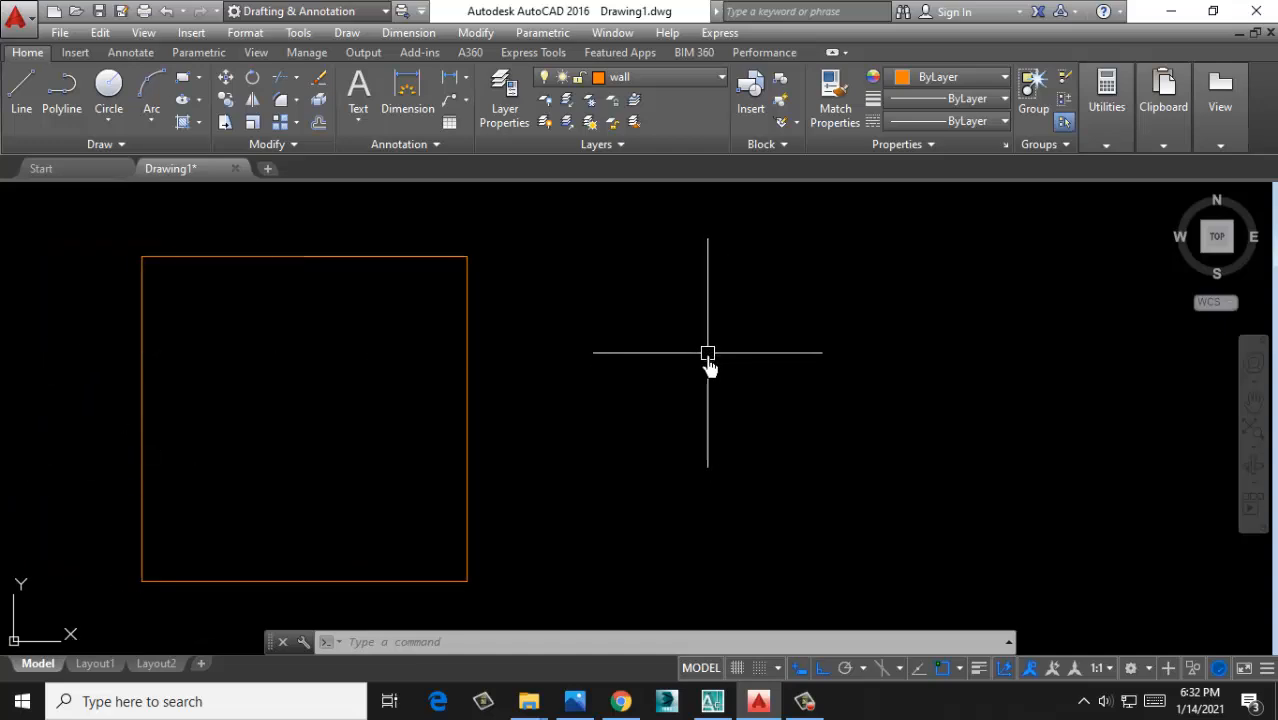
middle_click_drag(624, 444, 523, 348)
middle_click_drag(368, 239, 395, 291)
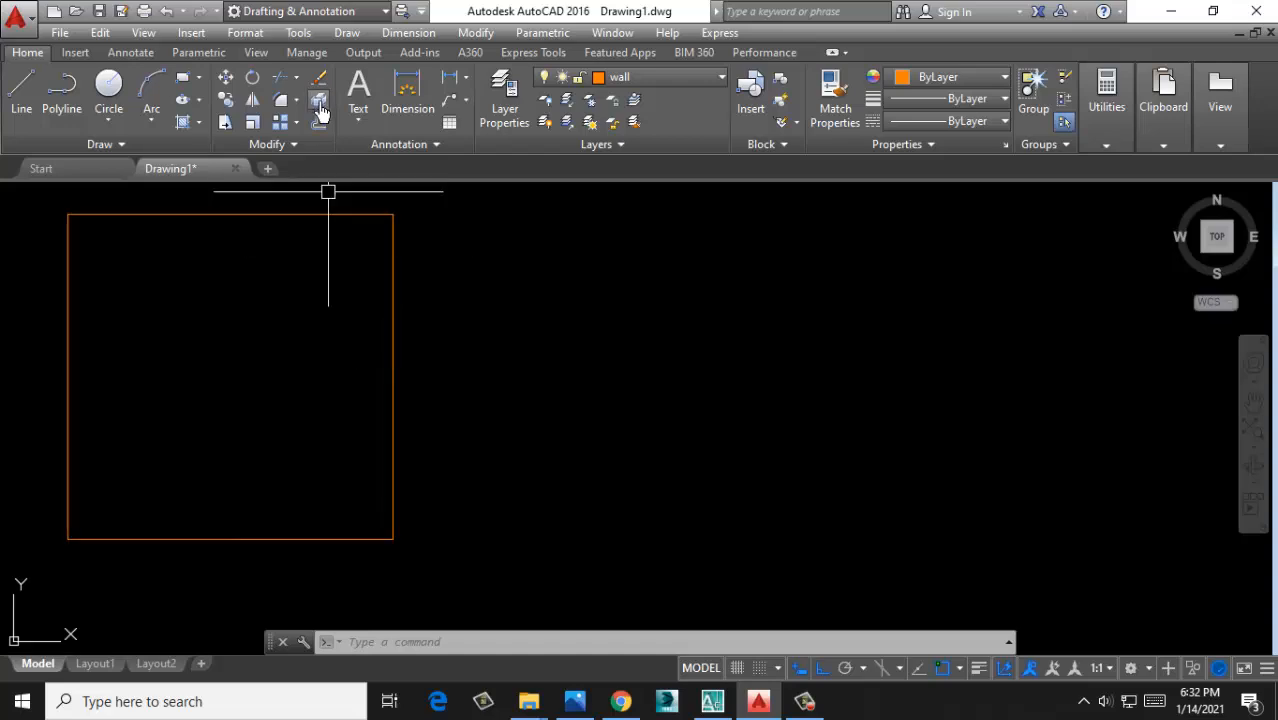
Draw a single vertical line to the right of the square, somewhat shorter than the square's height
left_click(320, 108)
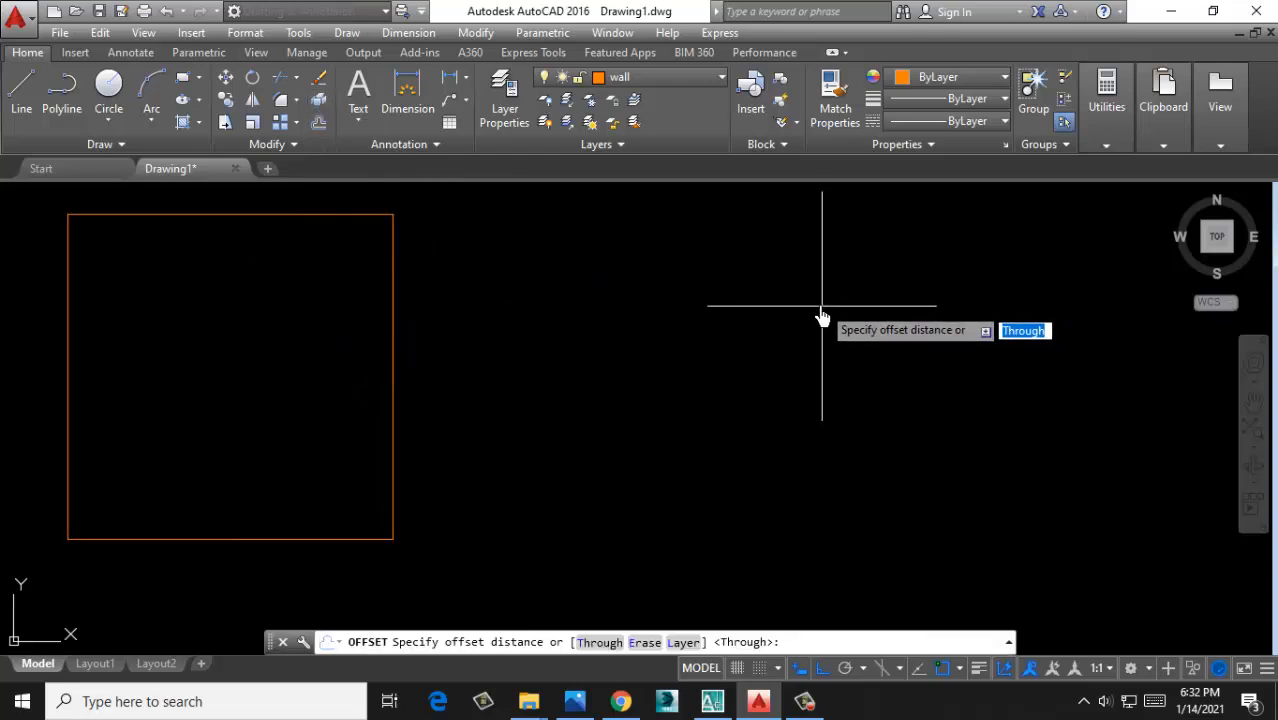
left_click(21, 90)
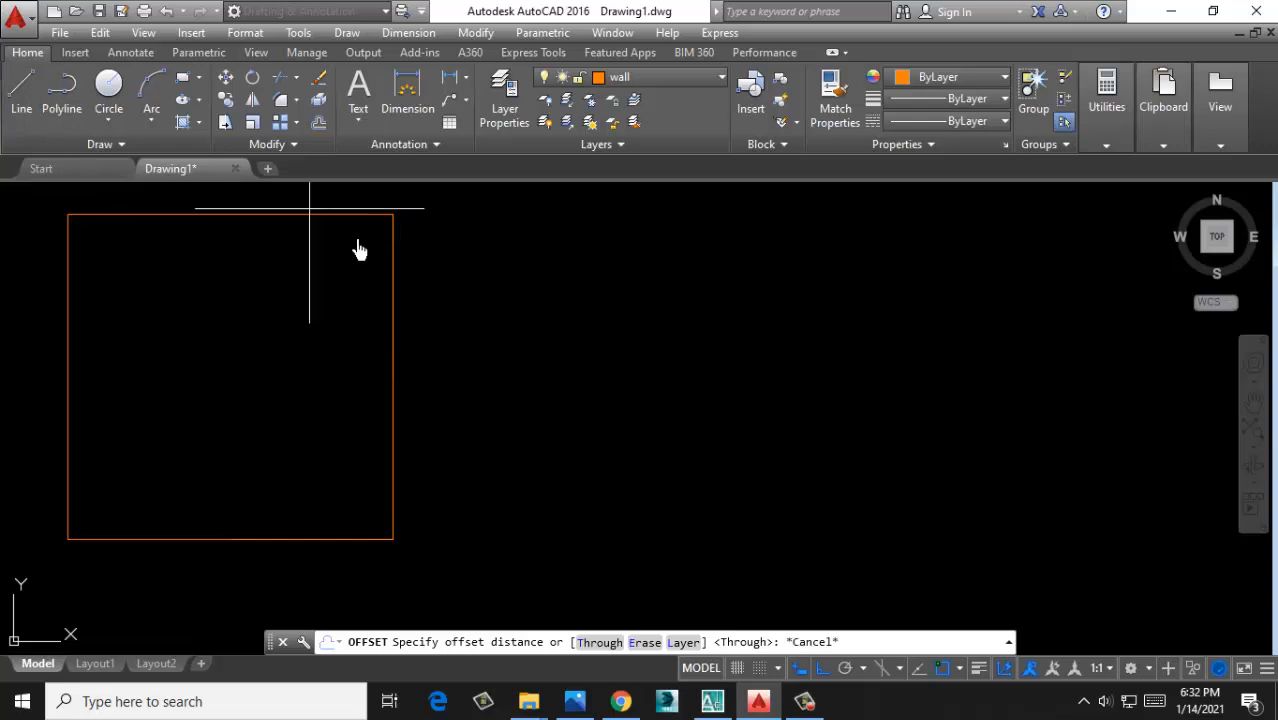
left_click(528, 252)
left_click(540, 490)
key("Return")
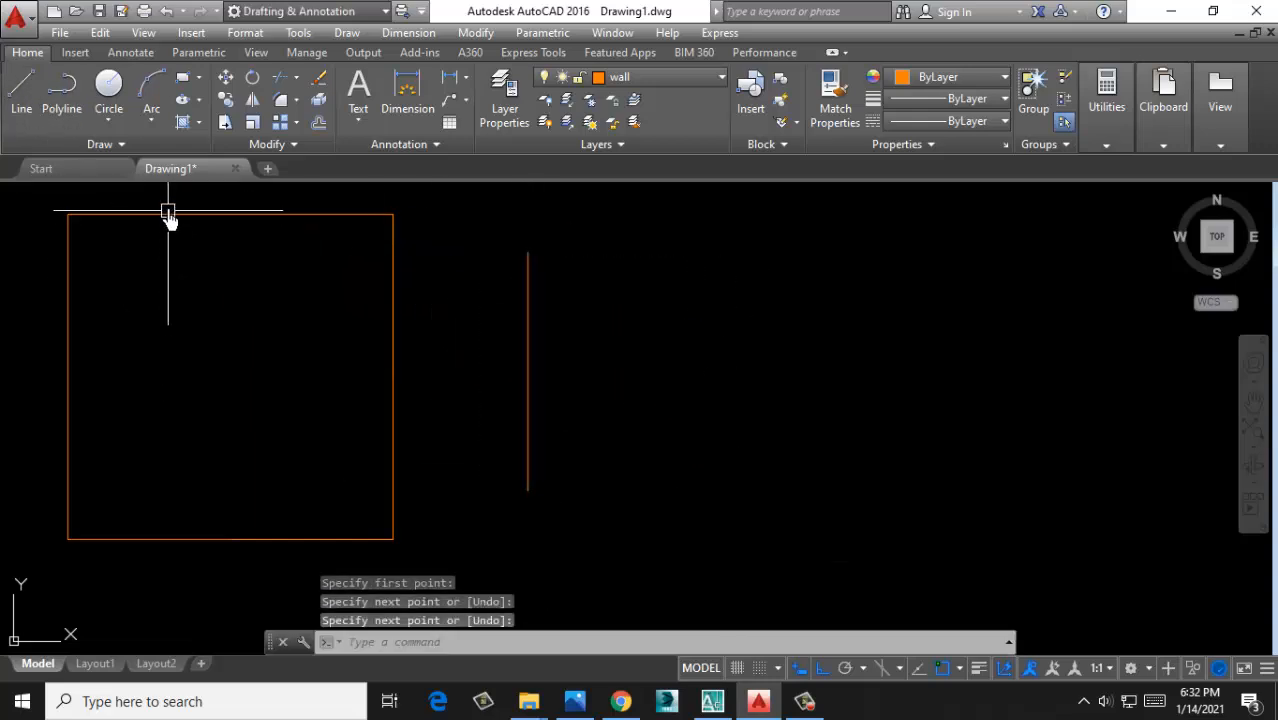
Draw a three-point arc beside the vertical line, bulging outward as it curves down and away from it
left_click(141, 93)
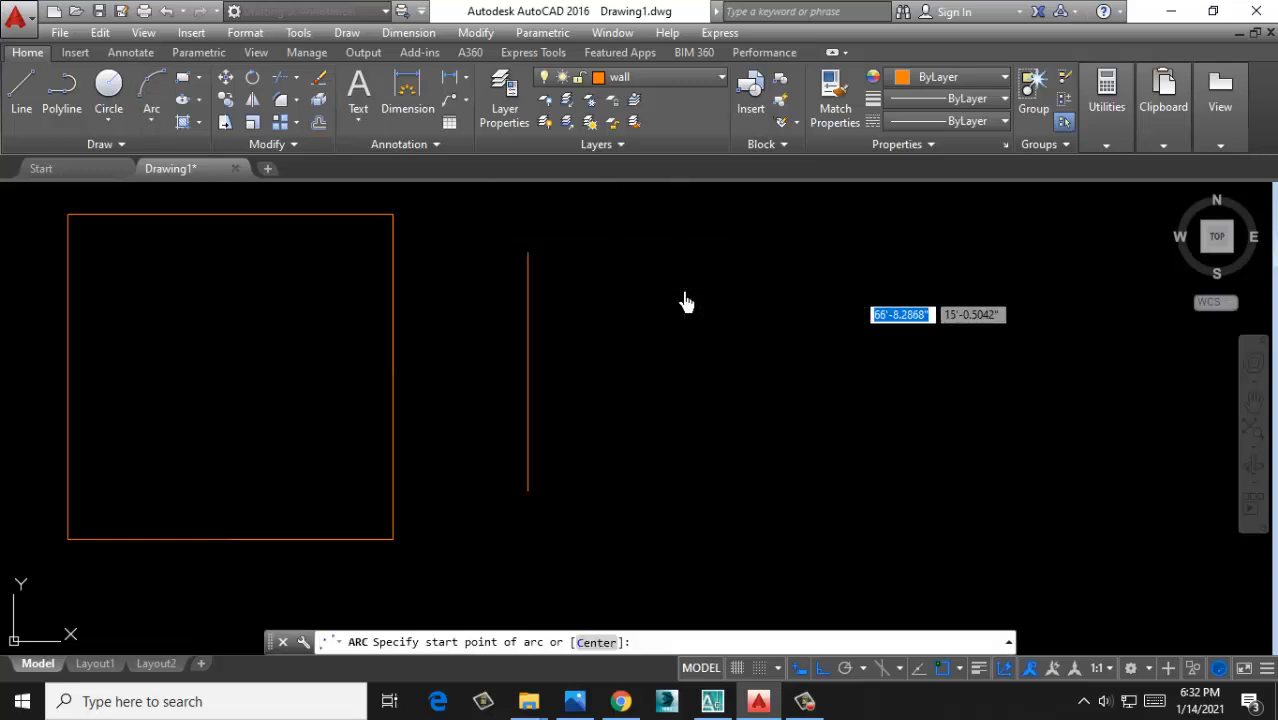
left_click(685, 290)
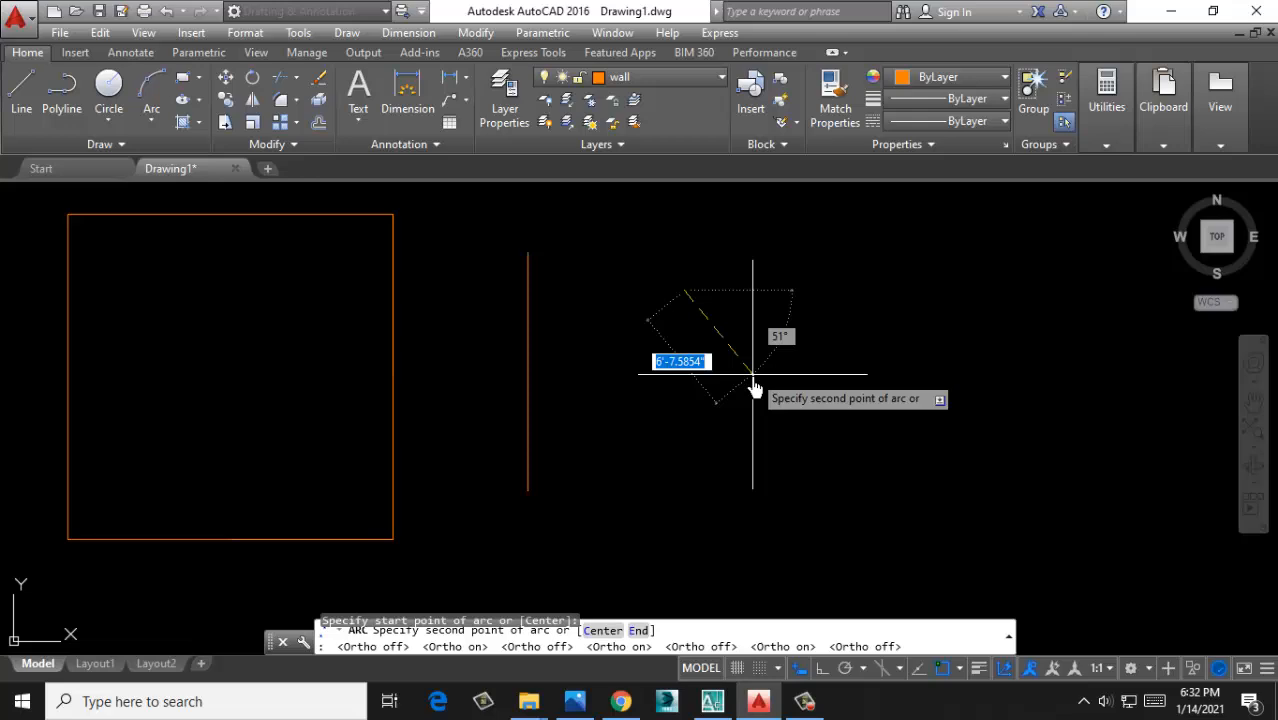
left_click(768, 345)
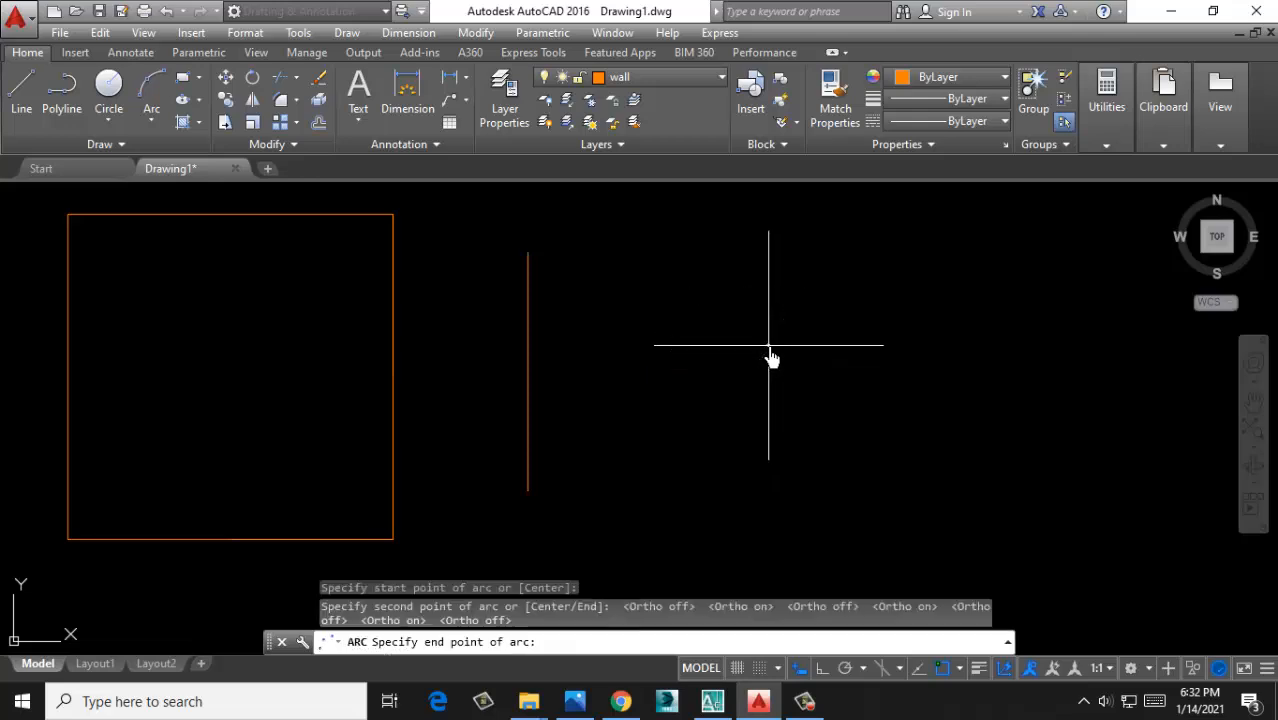
left_click(825, 468)
middle_click_drag(895, 462, 787, 461)
Offset the arc outward by 10", offset the new copy outward by the same distance, and end the command
left_click(316, 124)
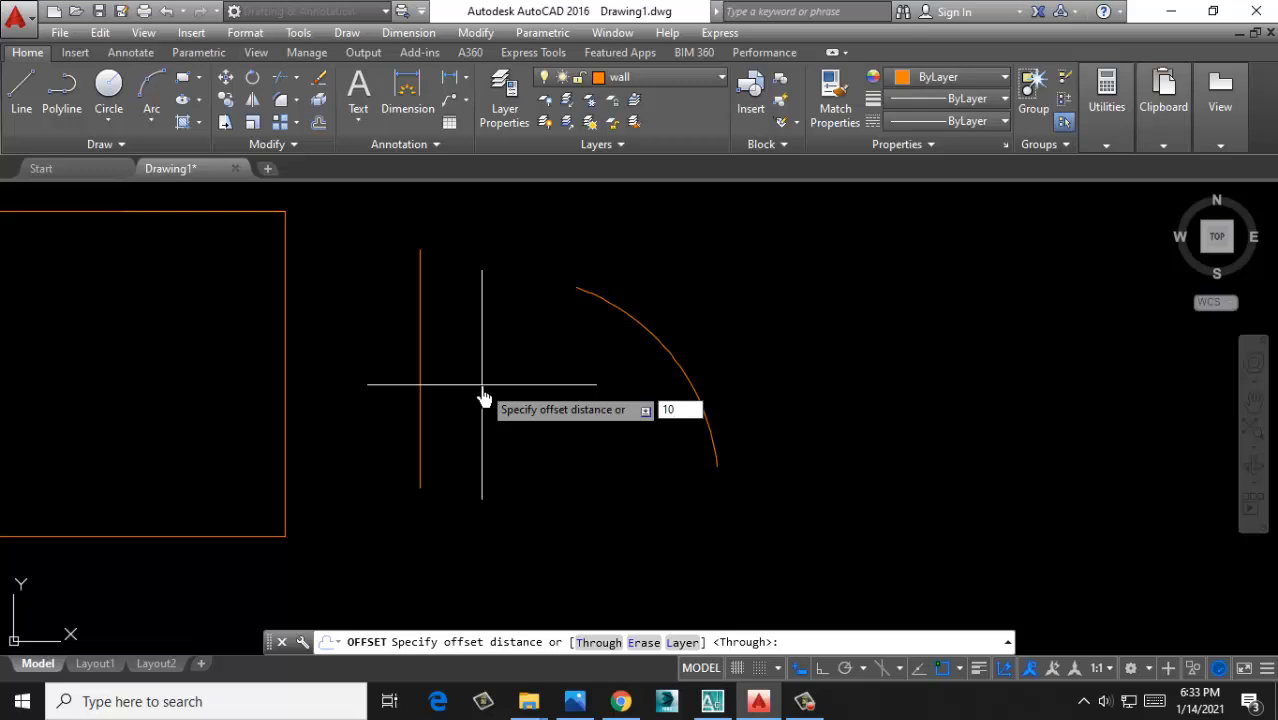
type("10")
key("Return")
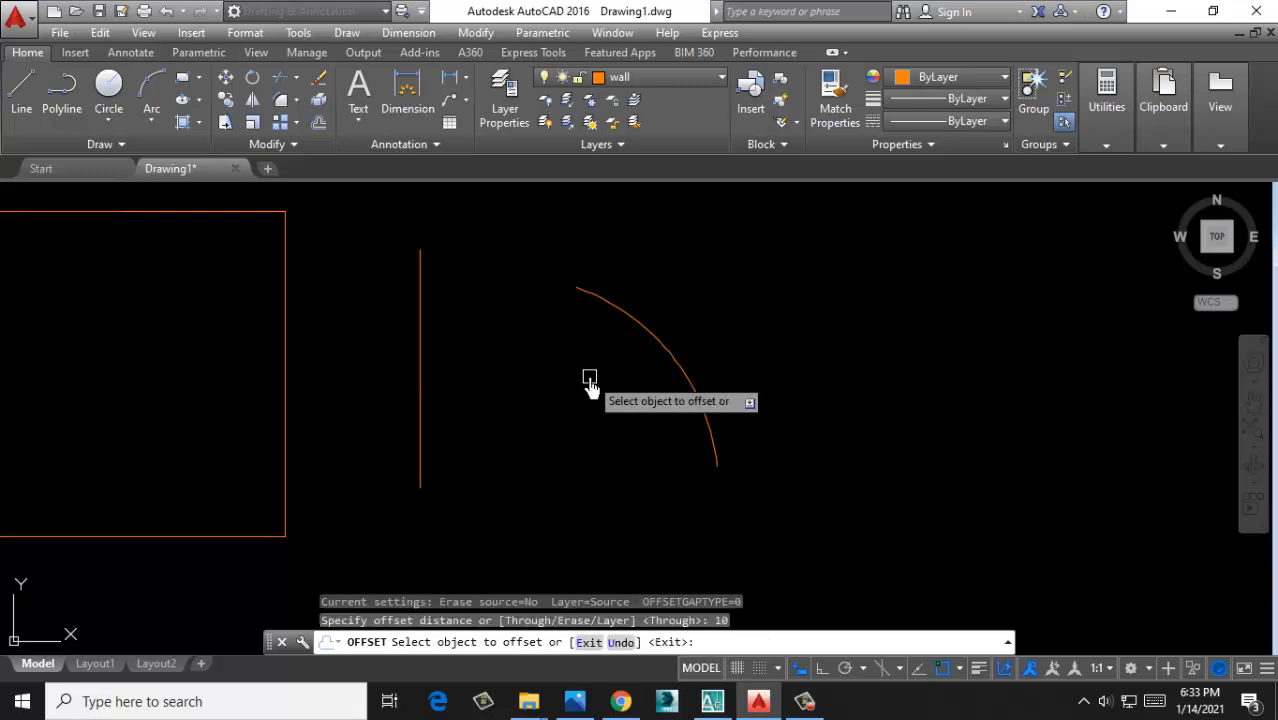
left_click(667, 364)
left_click(768, 344)
left_click(698, 366)
left_click(813, 308)
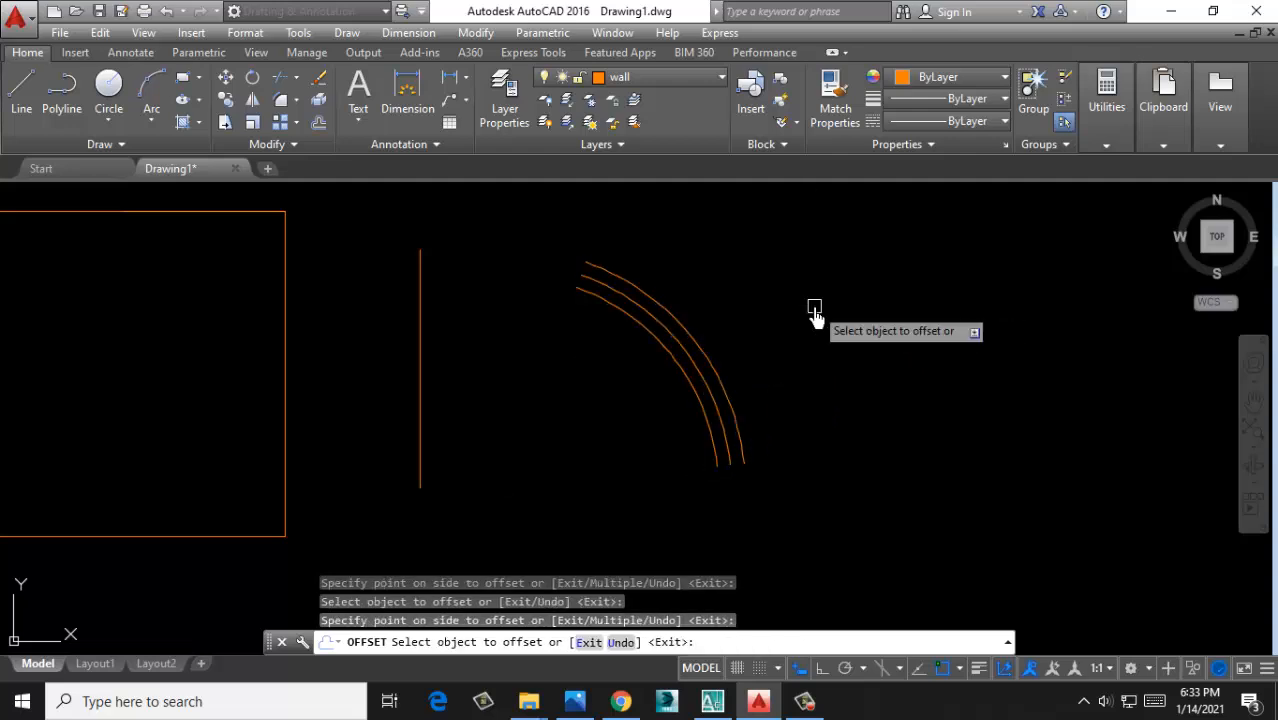
key("Escape")
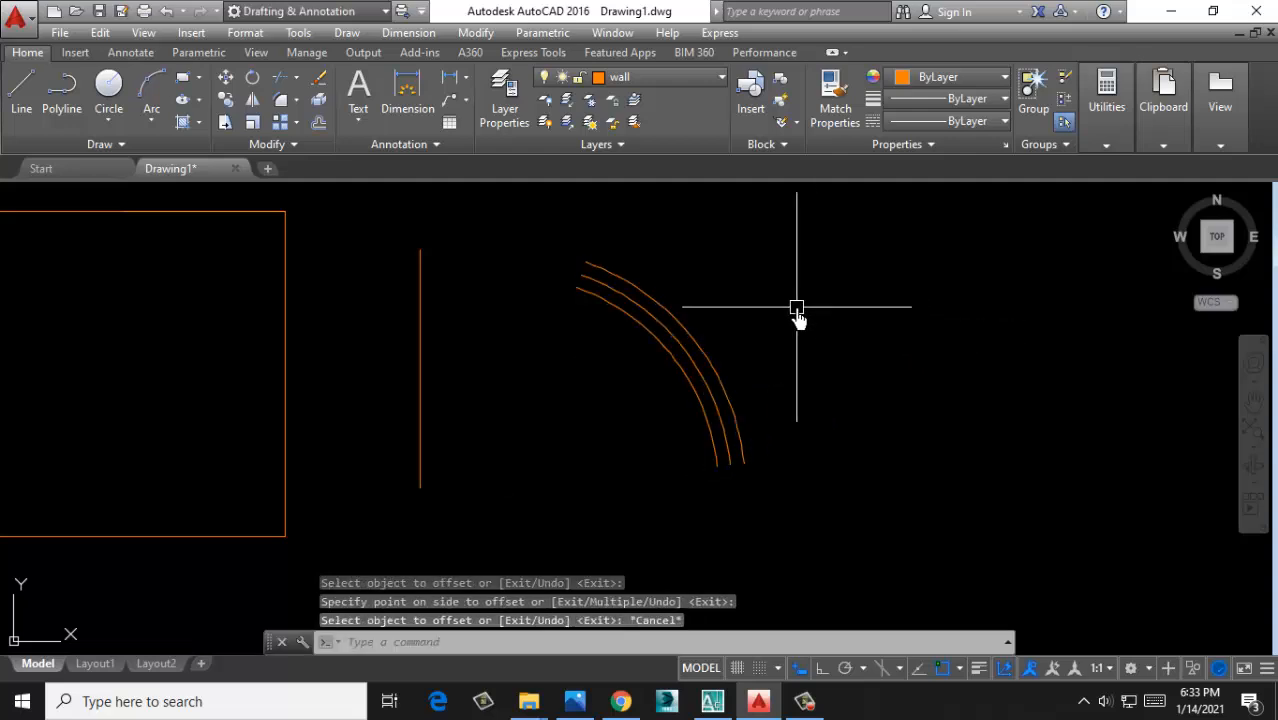
Draw a horizontal line 60" long beyond the arcs with Ortho turned on
mouse_move(796, 330)
middle_mouse_down()
mouse_move(662, 379)
mouse_move(600, 385)
middle_mouse_up()
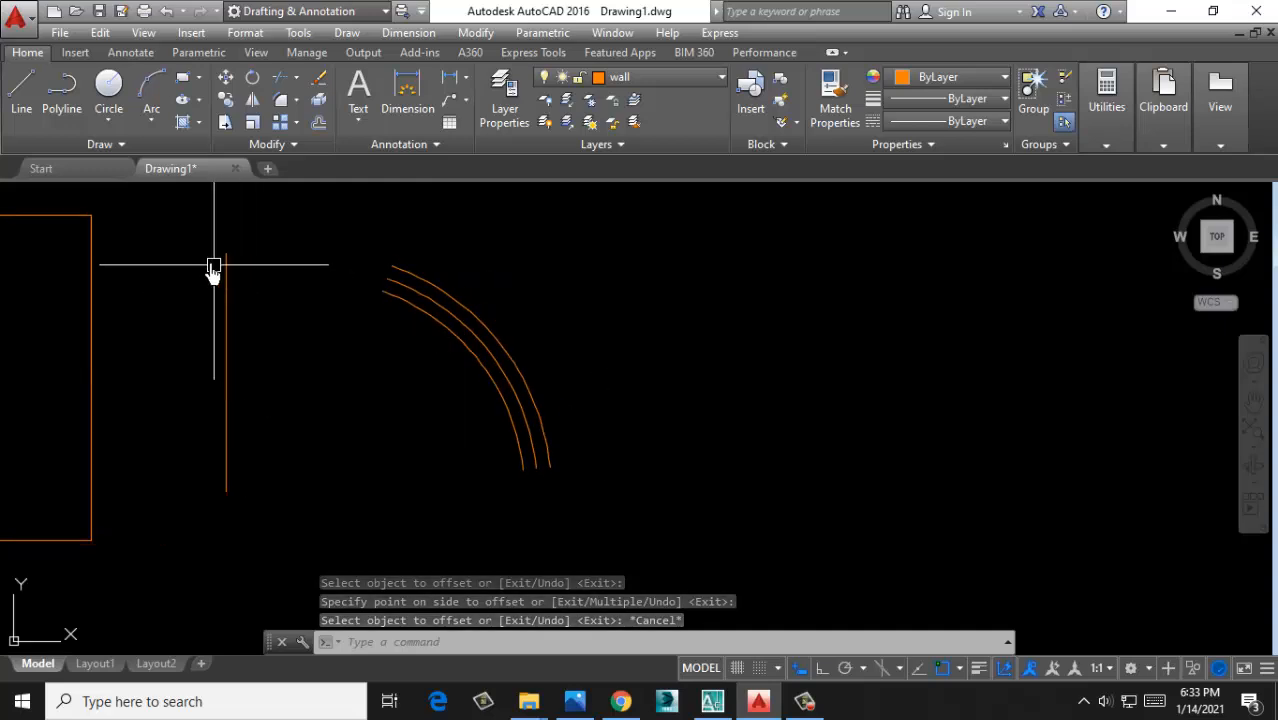
left_click(22, 90)
left_click(578, 318)
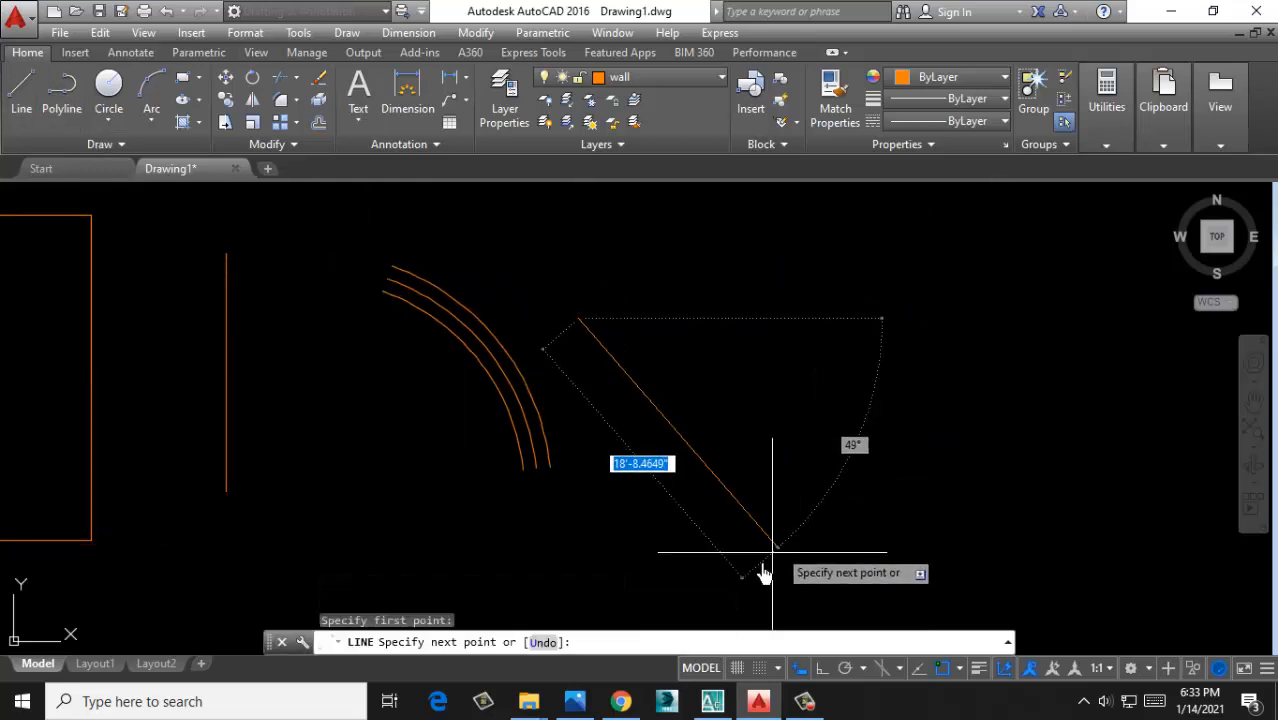
left_click(826, 668)
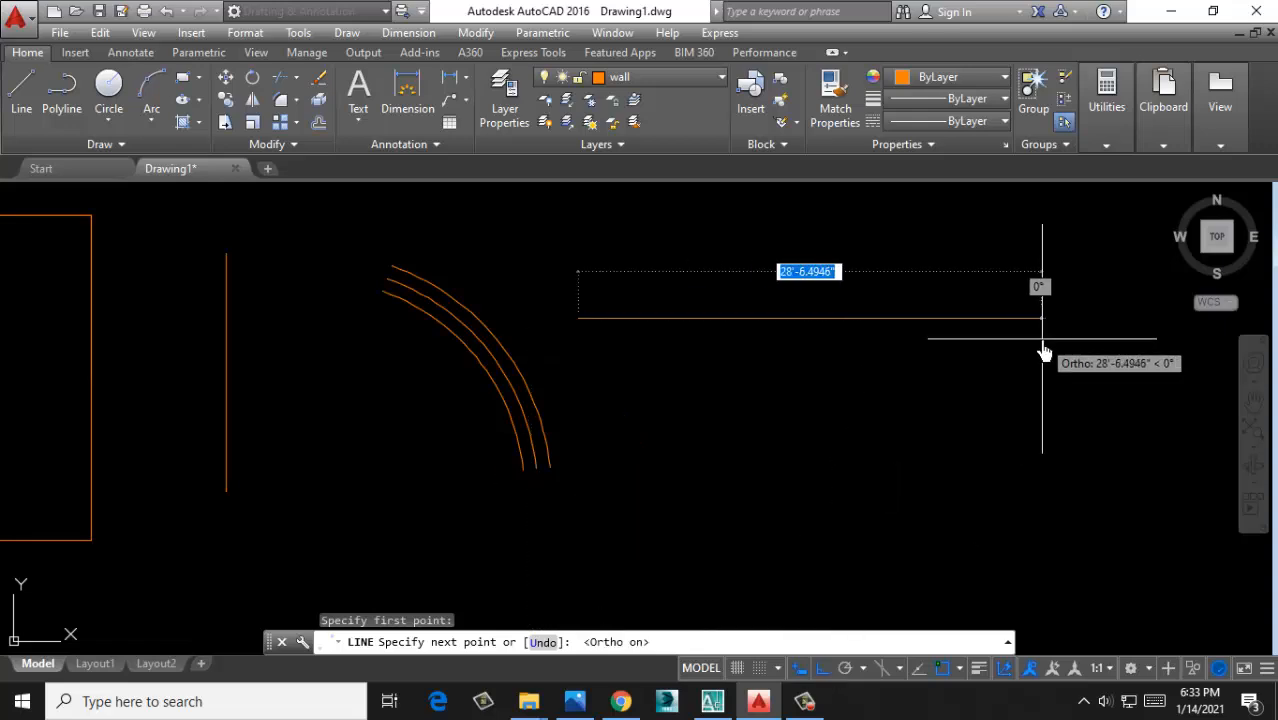
type("60")
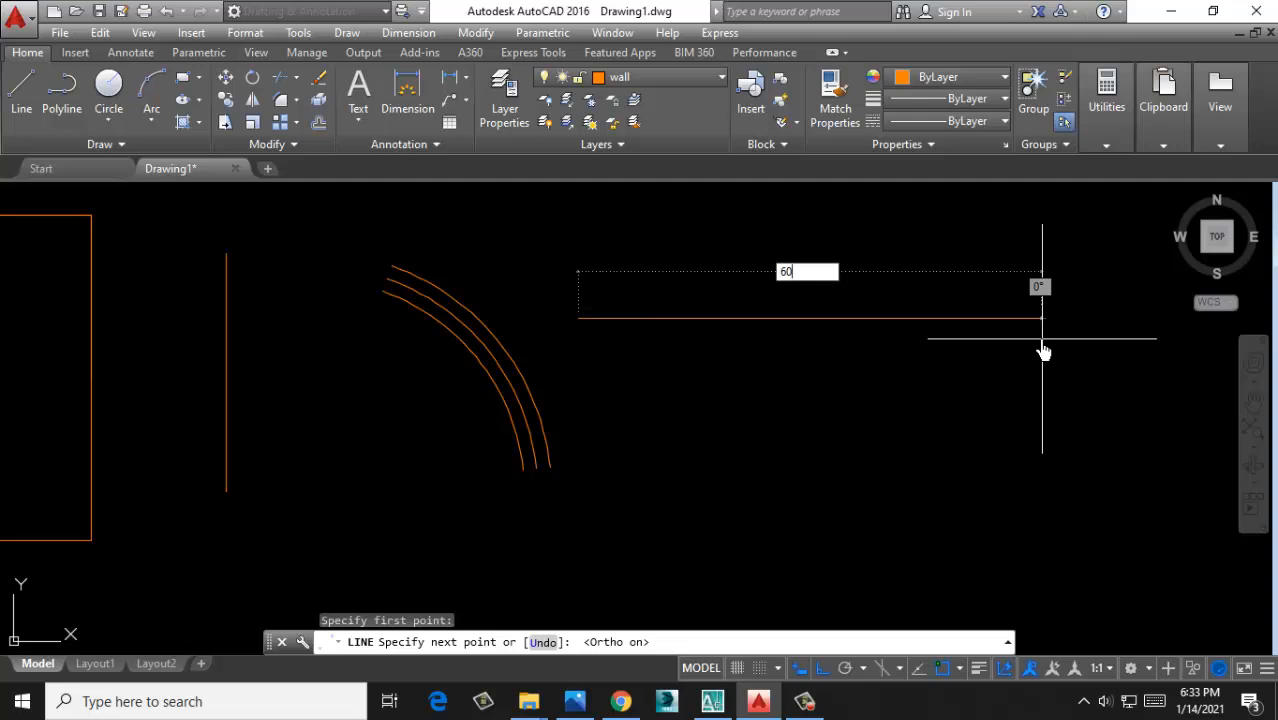
key("Return")
key("Return")
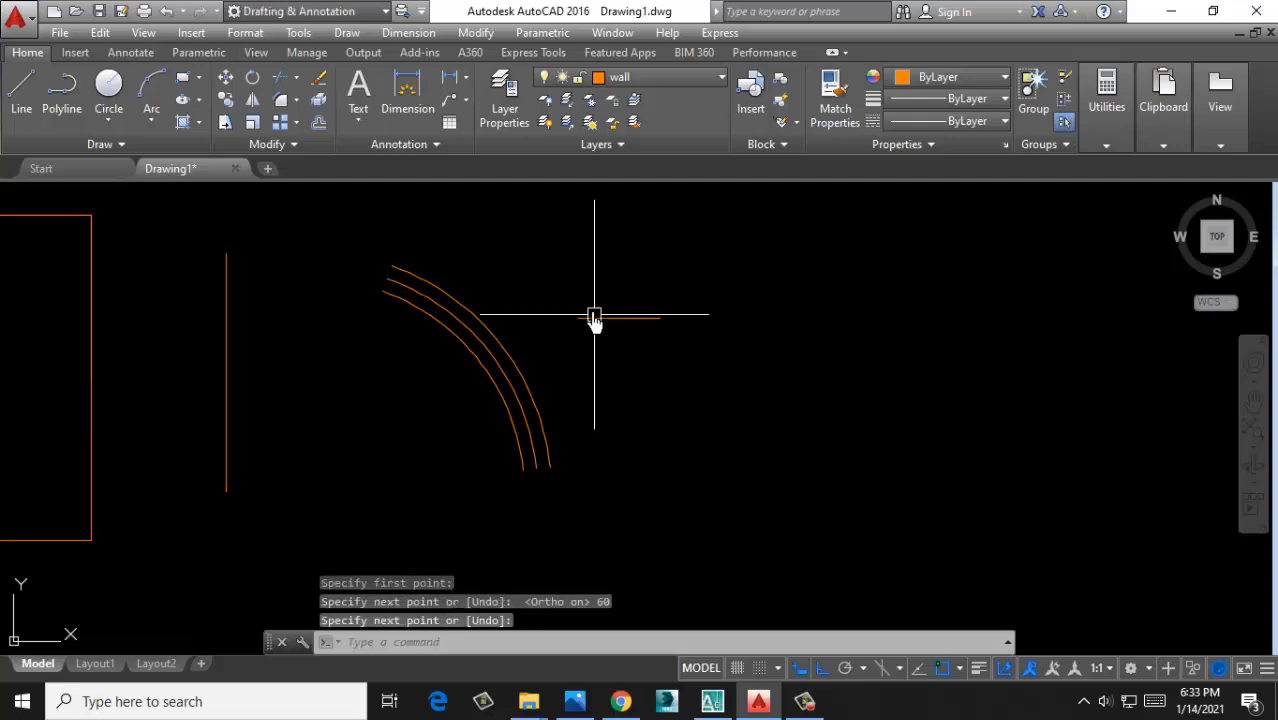
Draw a horizontal line 5' long just below the 60" line
scroll(593, 320, "up", 2)
left_click(14, 95)
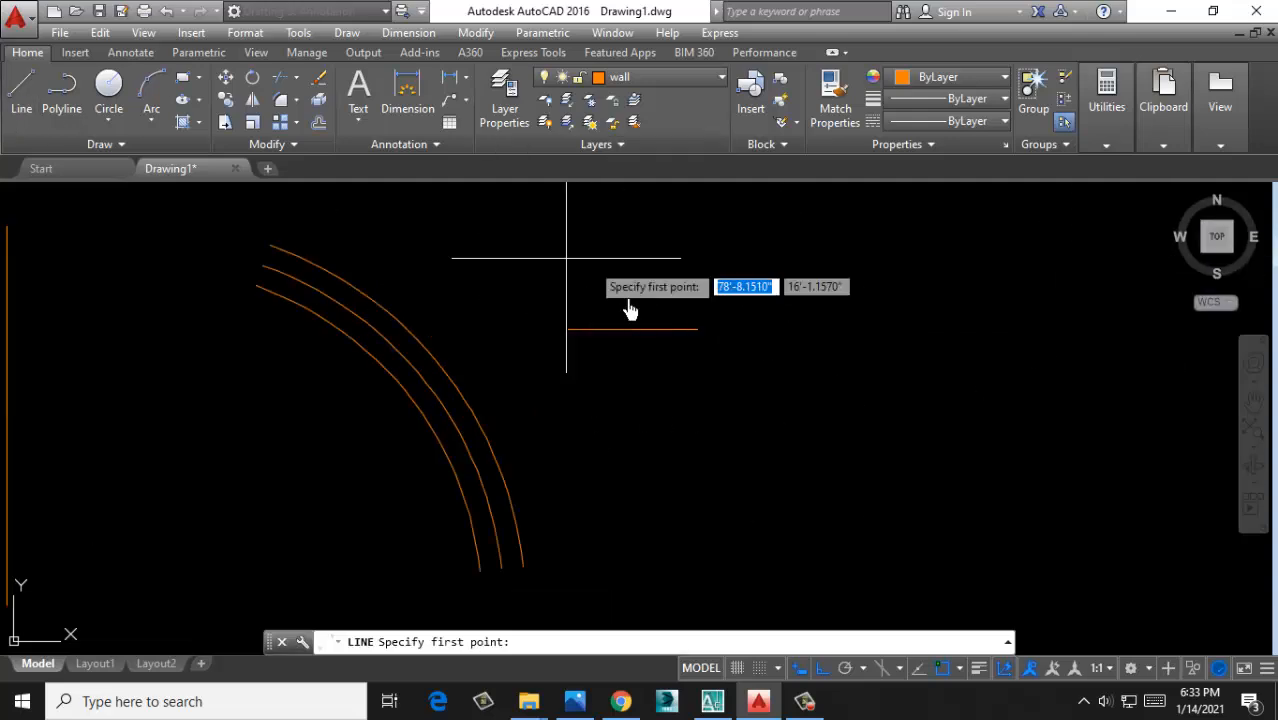
left_click(577, 386)
type("5")
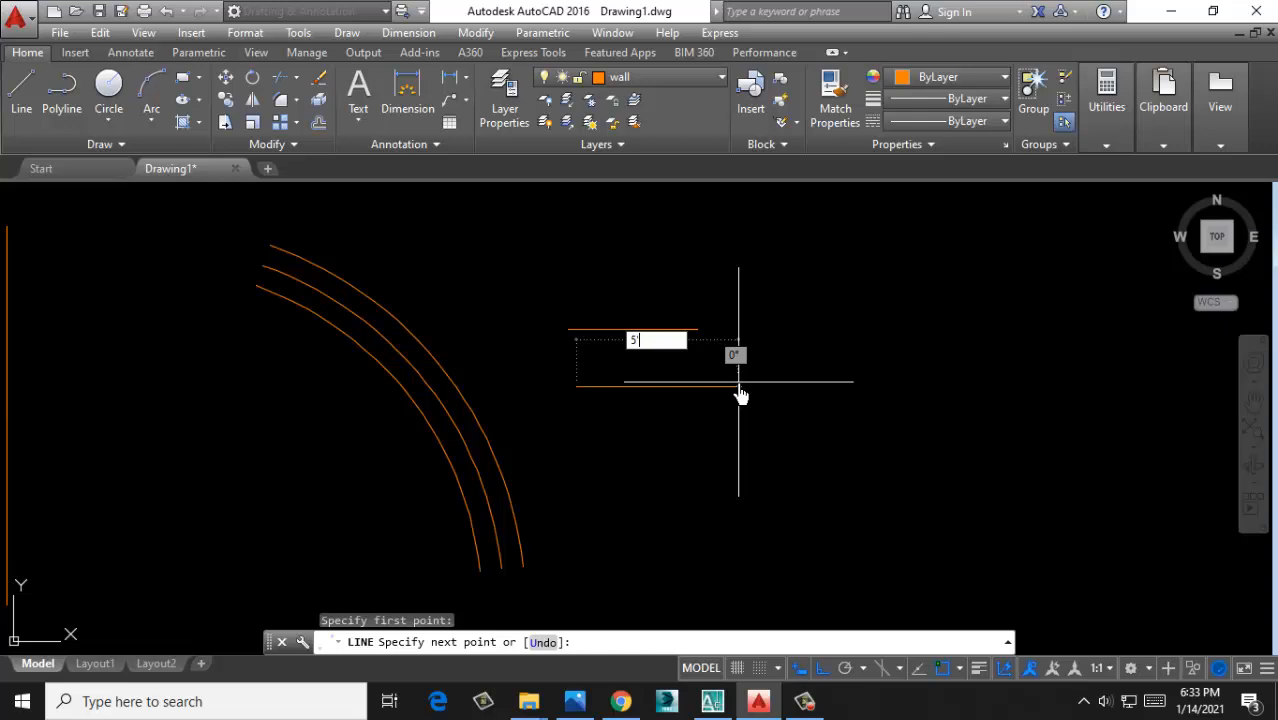
key("Return")
key("Return")
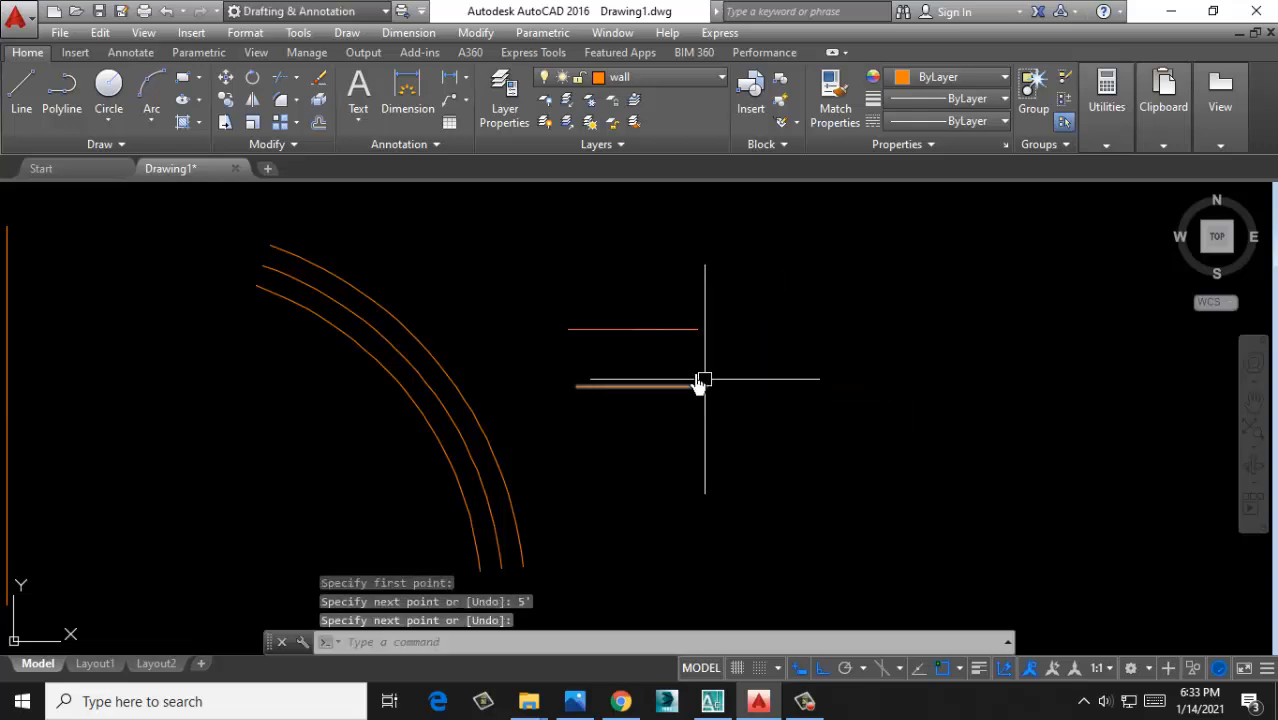
Draw a horizontal line 3' long in the empty area above the arcs
left_click(30, 80)
scroll(365, 214, "up", 3)
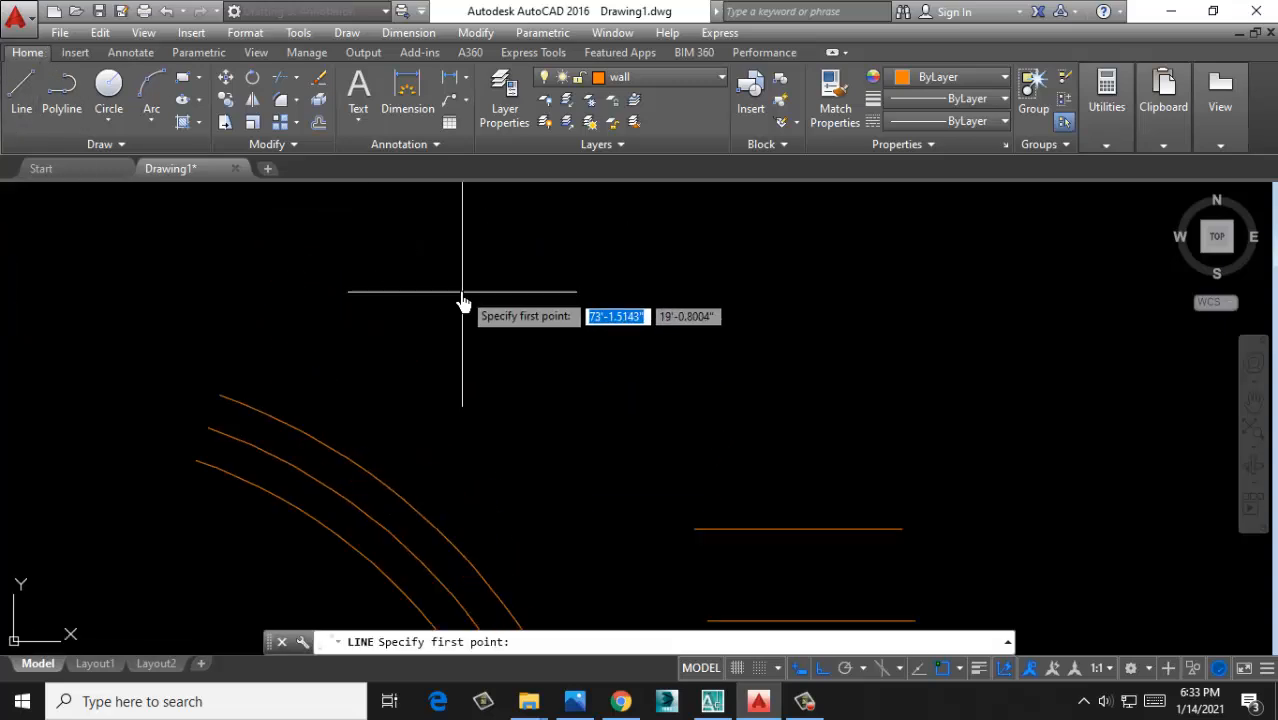
left_click(441, 287)
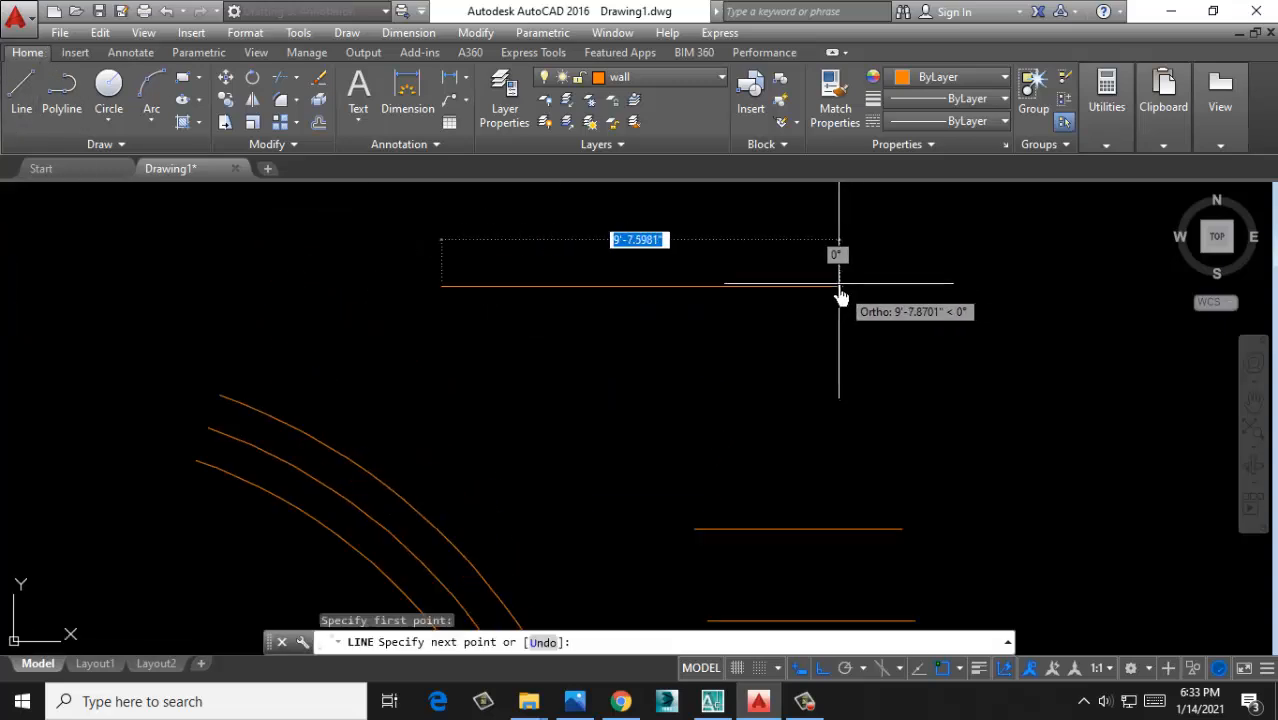
type("3'")
key("Return")
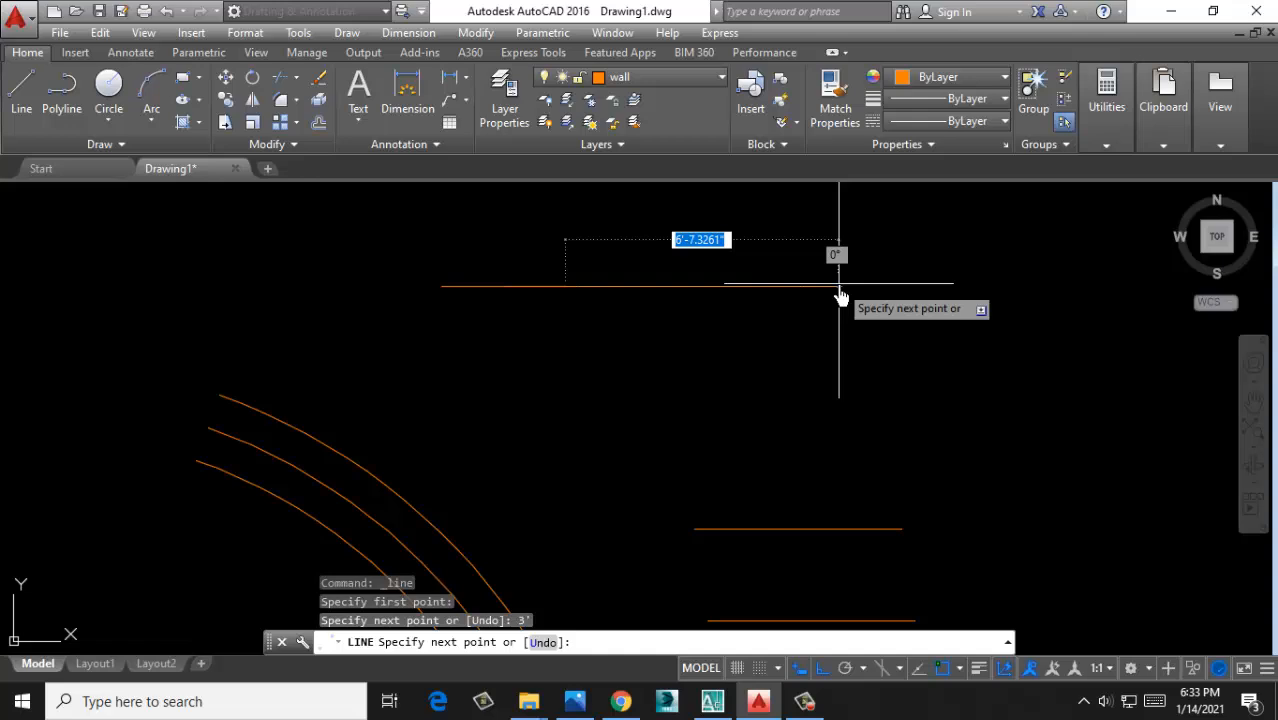
key("Return")
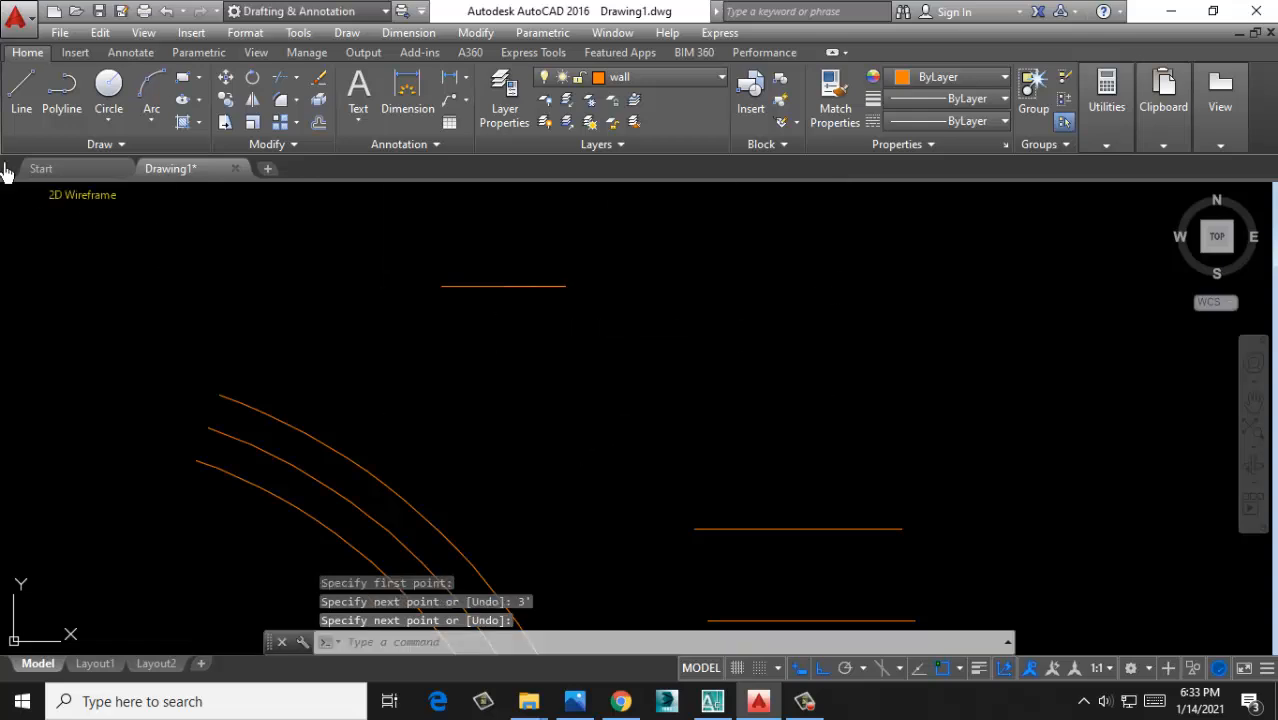
Draw a horizontal line 36" long above the 60" line
left_click(20, 95)
left_click(767, 385)
type("36")
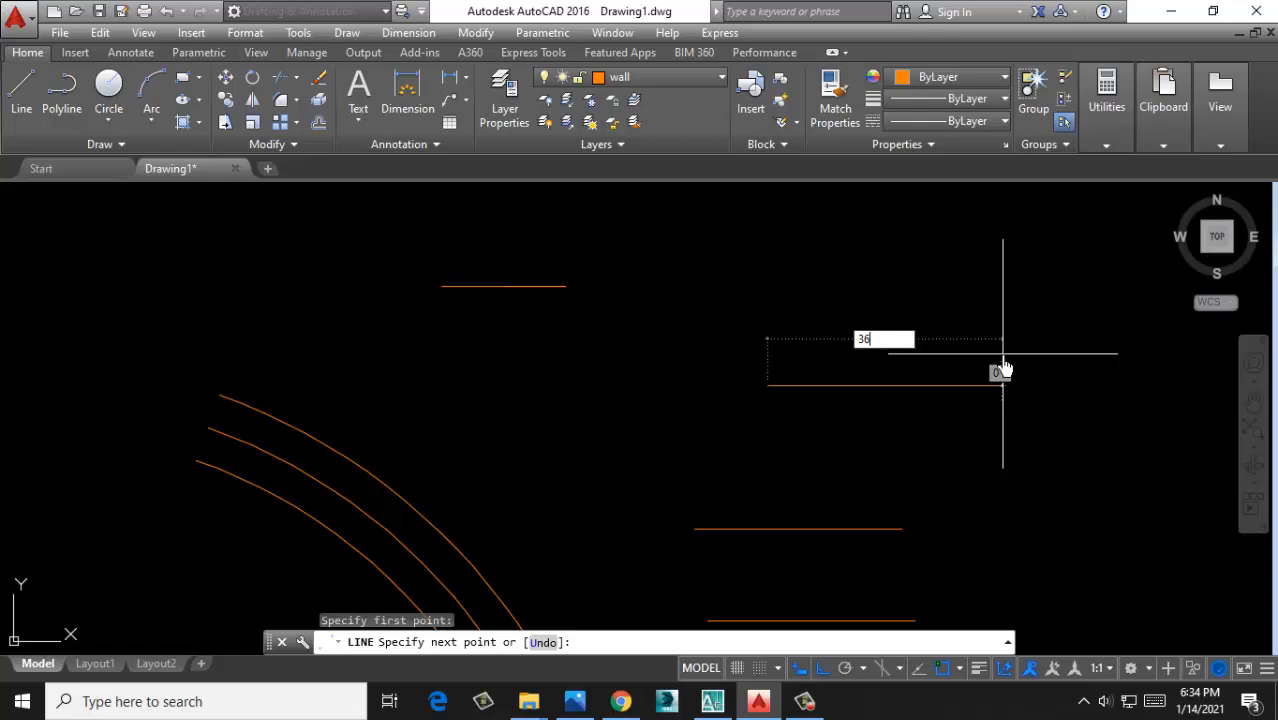
key("Return")
scroll(935, 362, "down", 2)
key("Return")
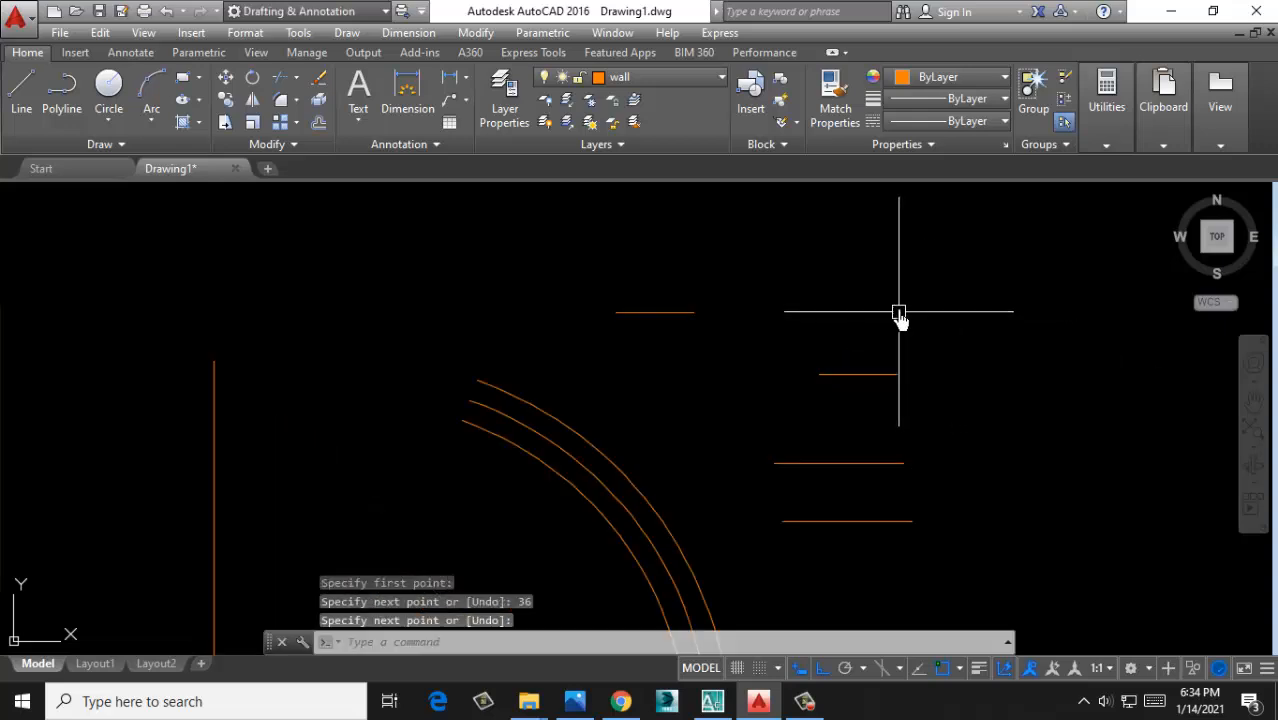
Delete the four short horizontal practice lines near the arcs
left_click(945, 281)
left_click(830, 549)
left_click(697, 284)
left_click(632, 329)
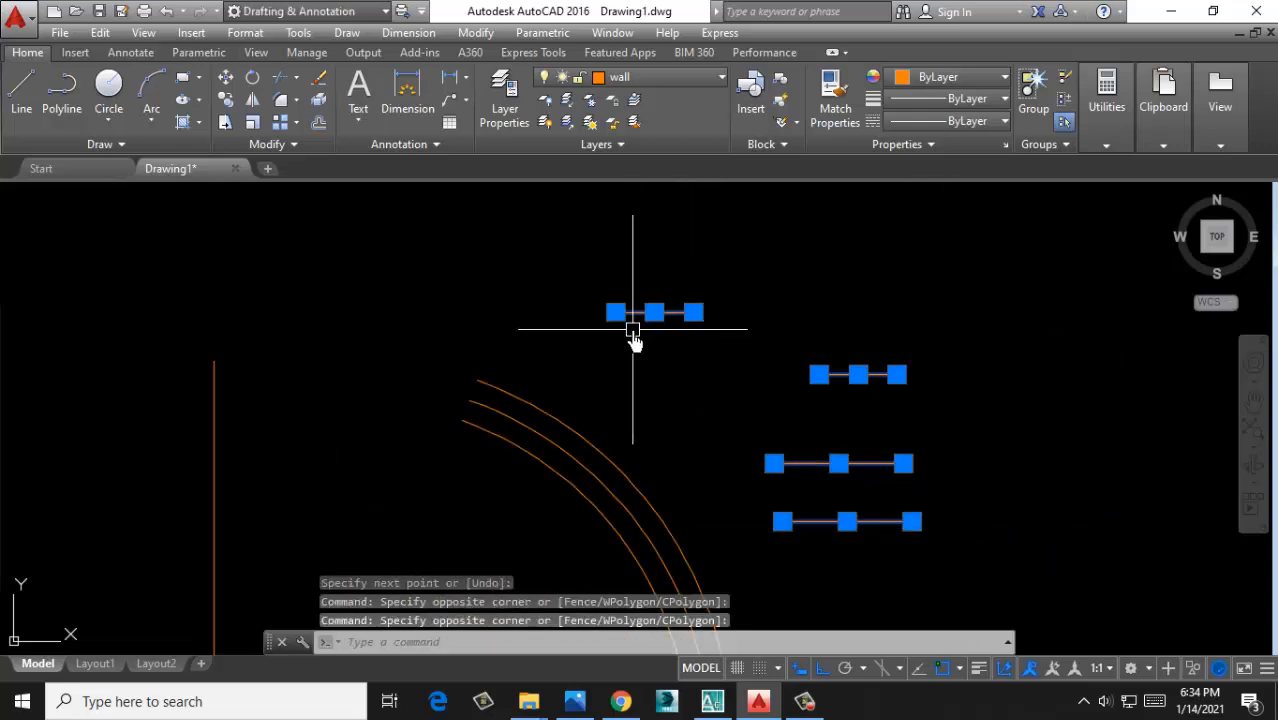
key("Delete")
Offset the outermost arc outward by 10" twice, each time starting from the newest arc
mouse_move(435, 423)
middle_mouse_down()
mouse_move(457, 277)
mouse_move(476, 273)
middle_mouse_up()
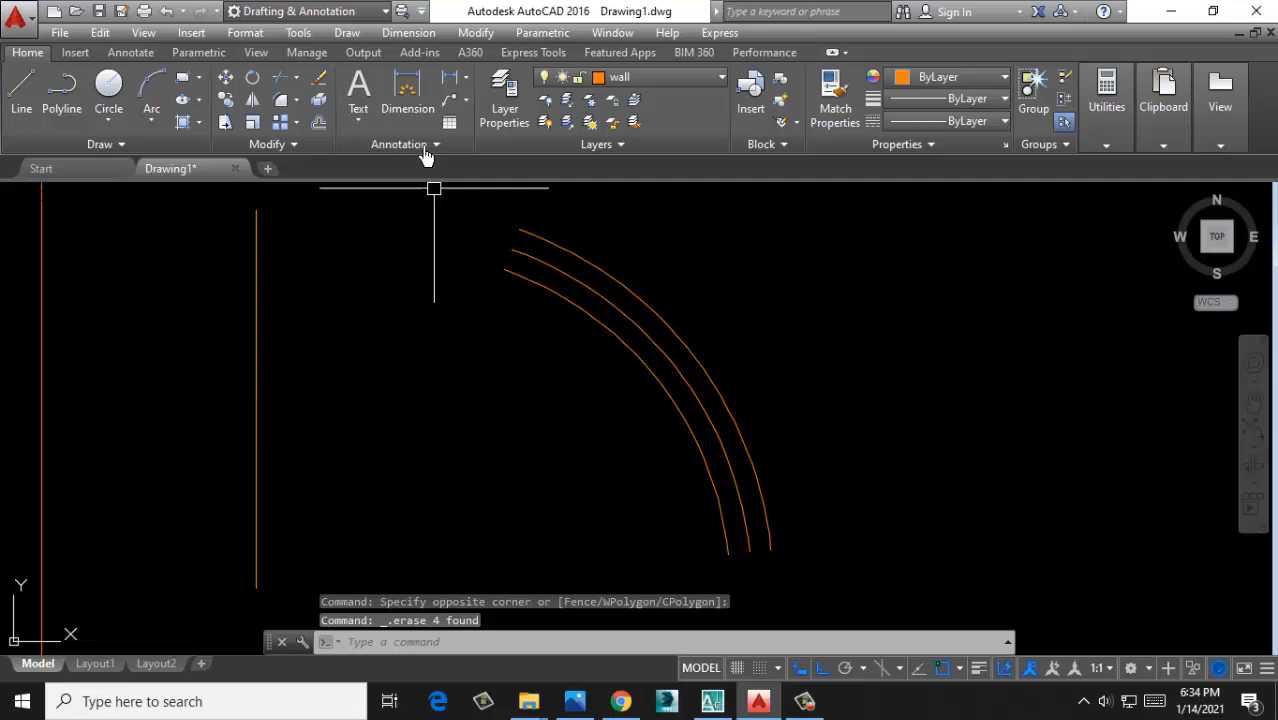
left_click(329, 126)
middle_click_drag(808, 377, 725, 414)
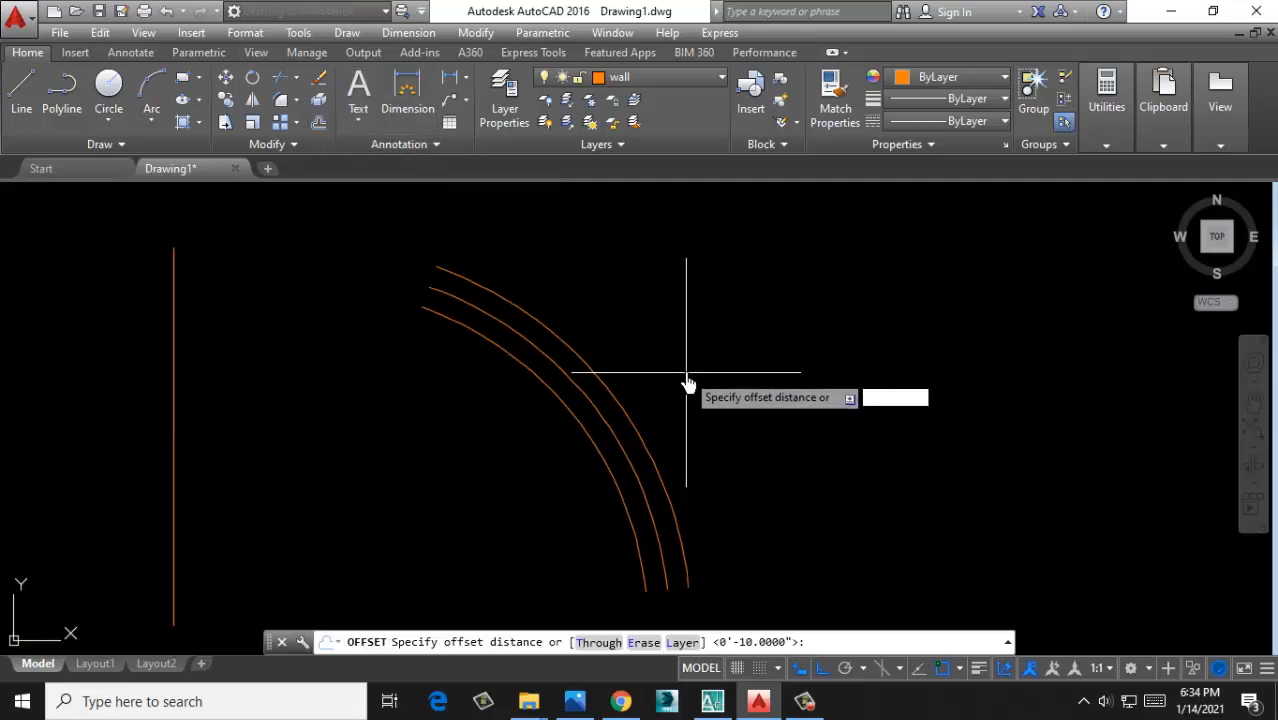
type("10")
key("Return")
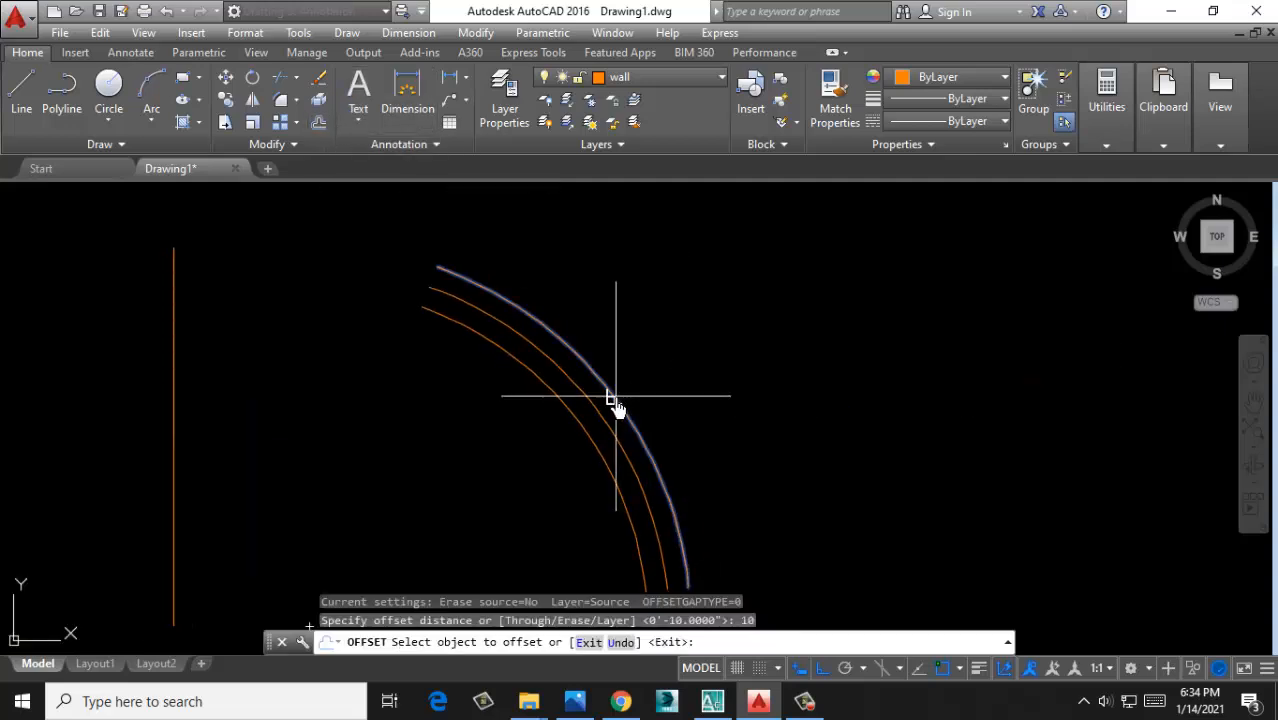
left_click(617, 408)
left_click(639, 399)
left_click(630, 400)
left_click(961, 248)
Offset the vertical line five times toward the arcs at the same 10" spacing, each copy from the last
scroll(965, 260, "down", 4)
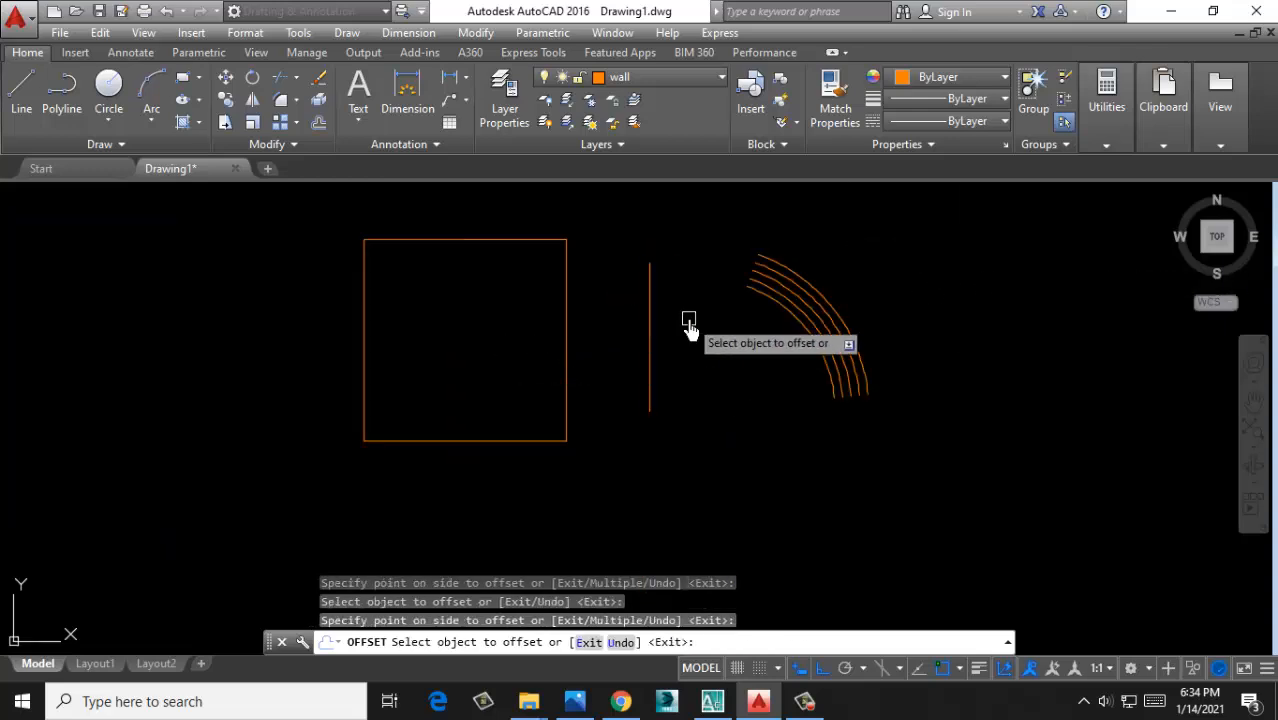
left_click(651, 322)
left_click(736, 322)
scroll(658, 320, "up", 2)
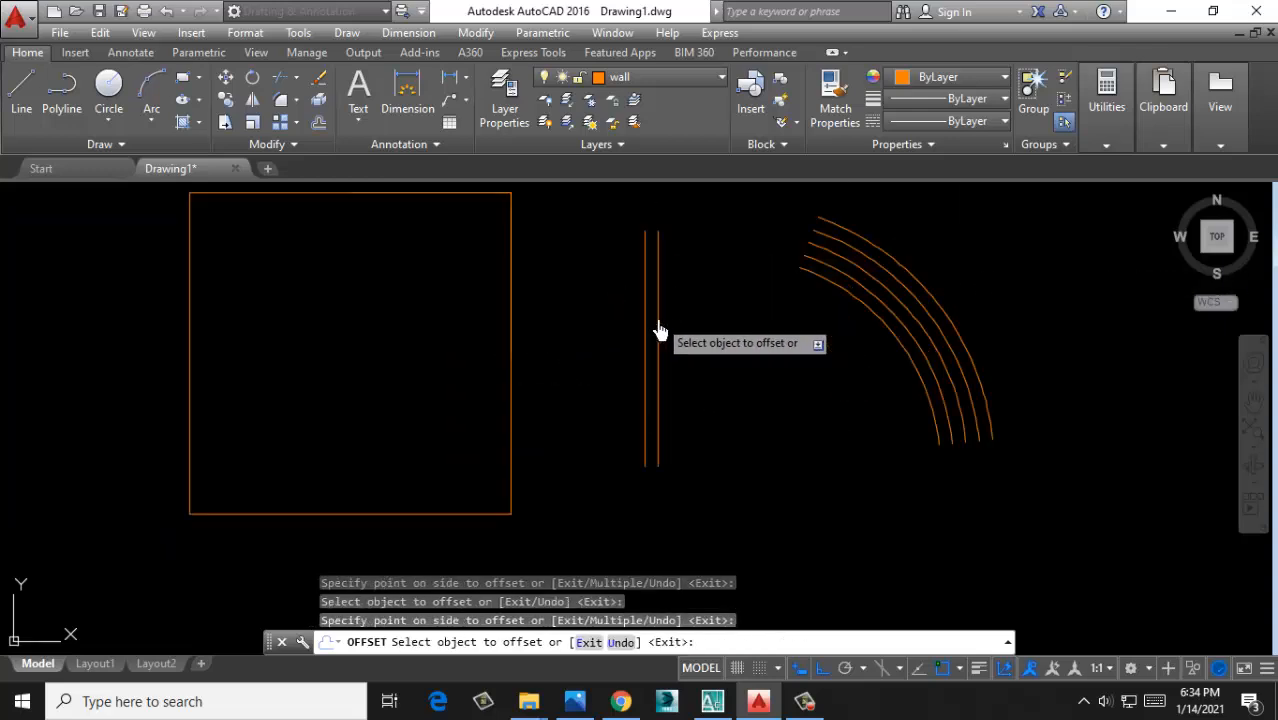
left_click(658, 323)
left_click(700, 332)
left_click(670, 335)
left_click(727, 348)
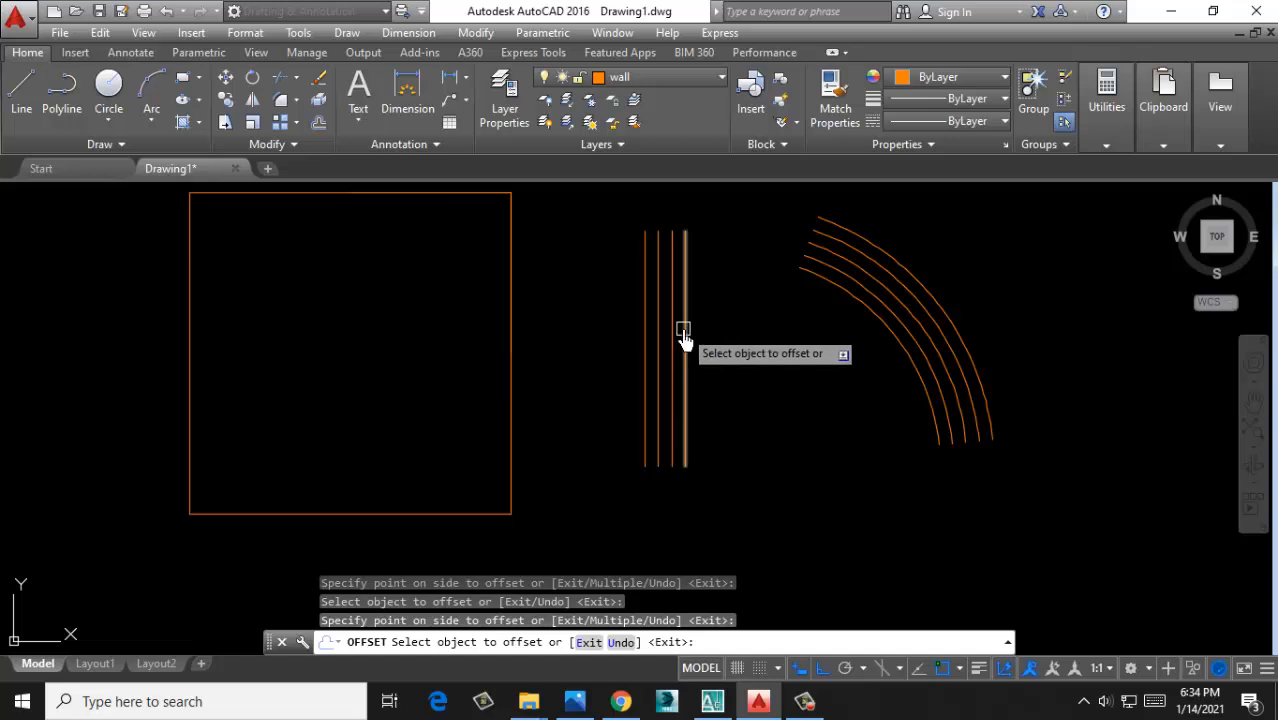
left_click(683, 338)
left_click(742, 342)
middle_click_drag(742, 345, 625, 358)
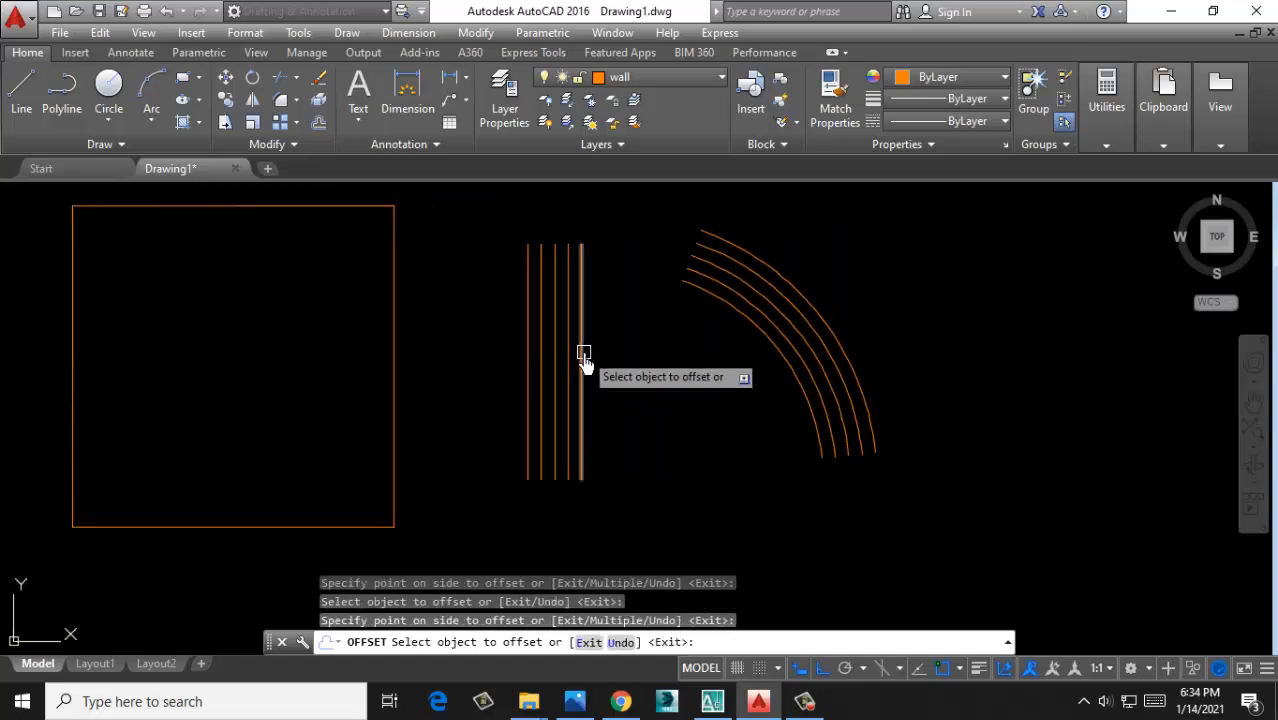
left_click(583, 360)
left_click(630, 356)
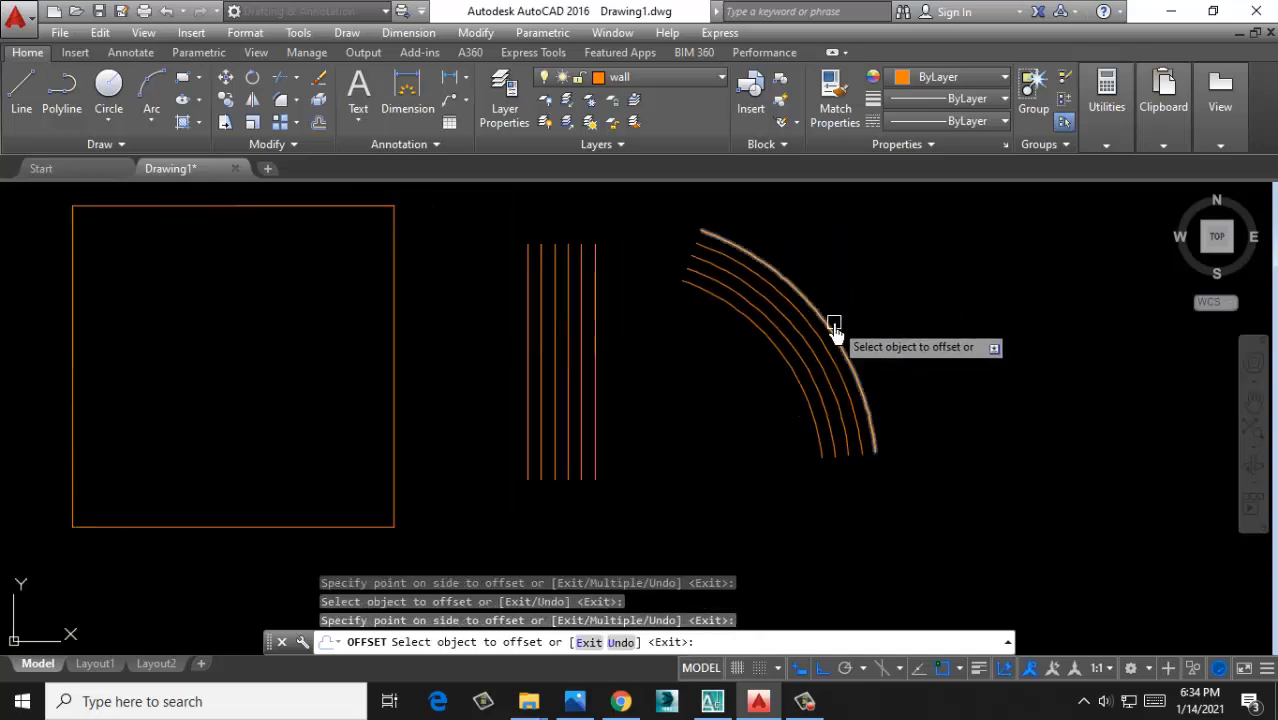
Offset the outermost arc outward by 10" three more times, each from the newest copy
left_click(833, 324)
left_click(1017, 270)
middle_click_drag(933, 287, 788, 378)
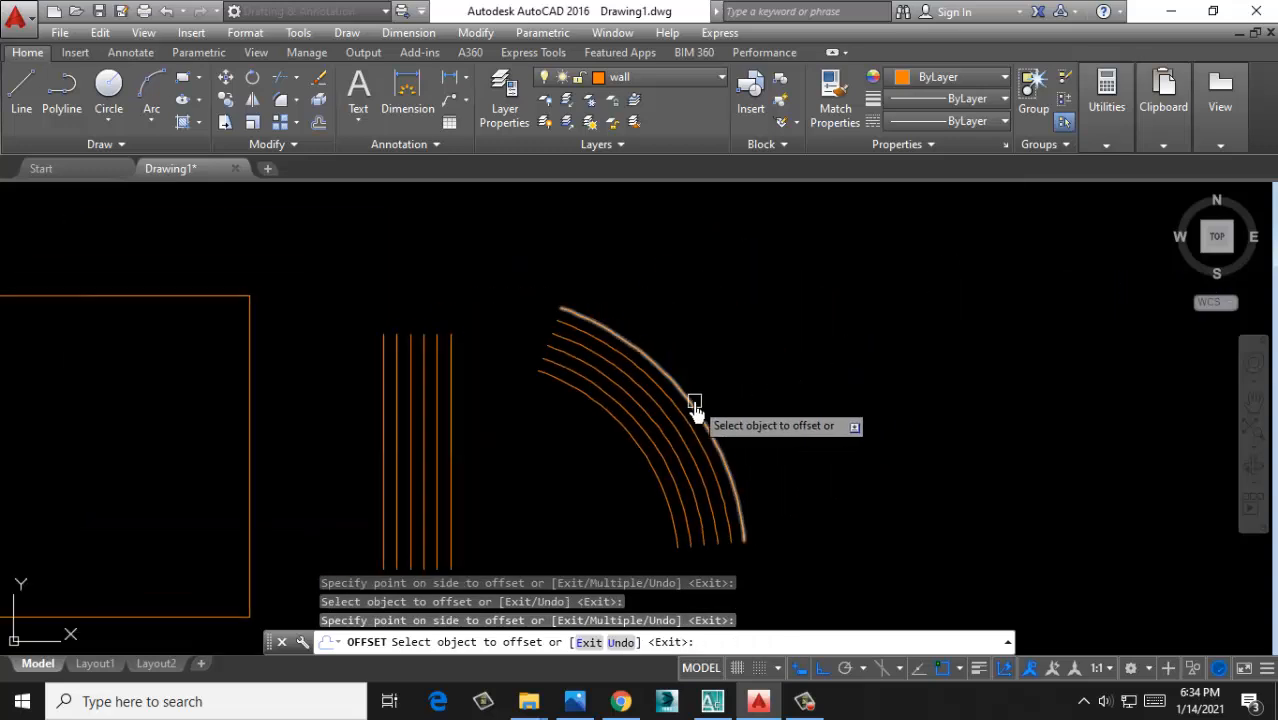
left_click(705, 411)
left_click(962, 270)
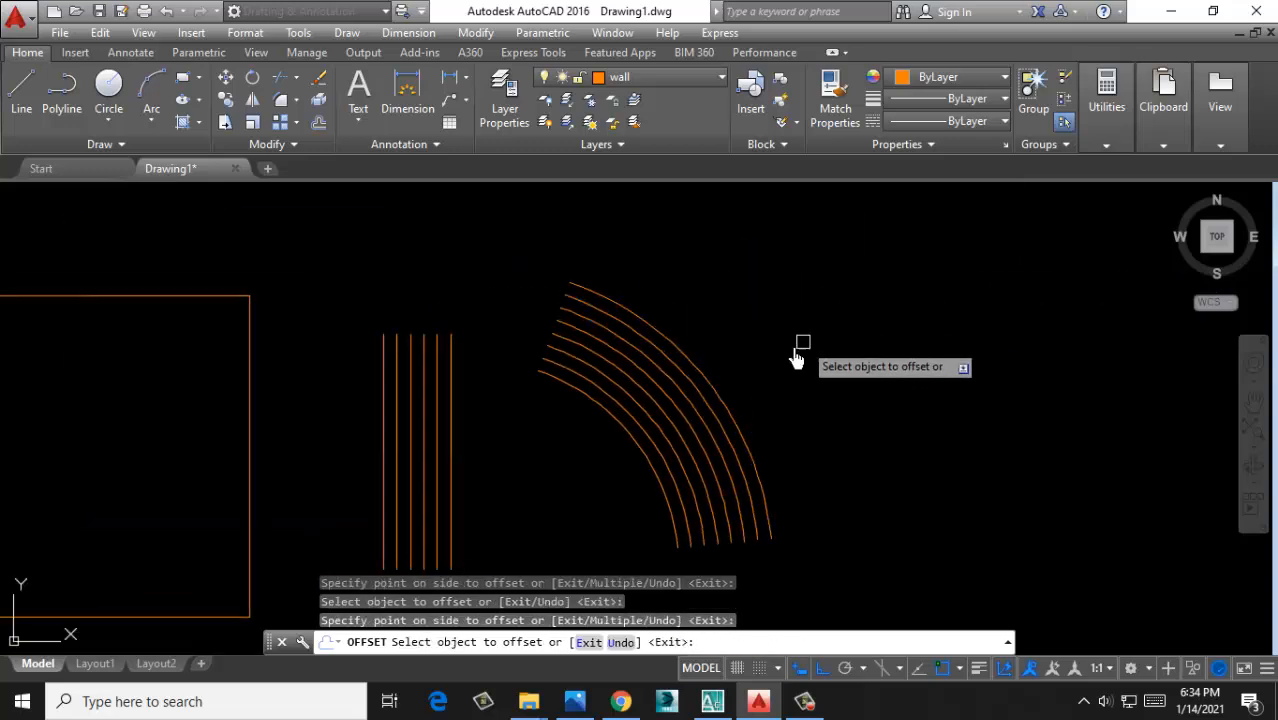
Offset the outermost arc outward by 10", then use the Multiple option from that source arc to place ten copies outward
scroll(813, 409, "up", 2)
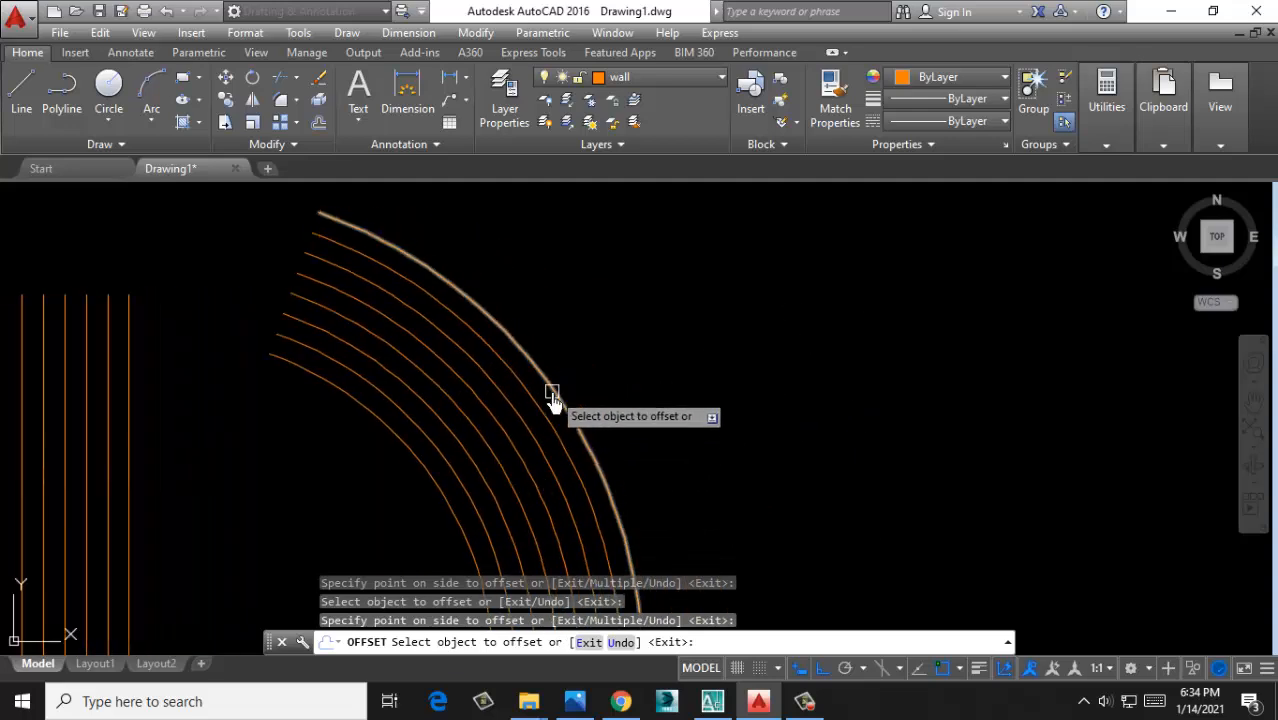
left_click(553, 392)
left_click(620, 470)
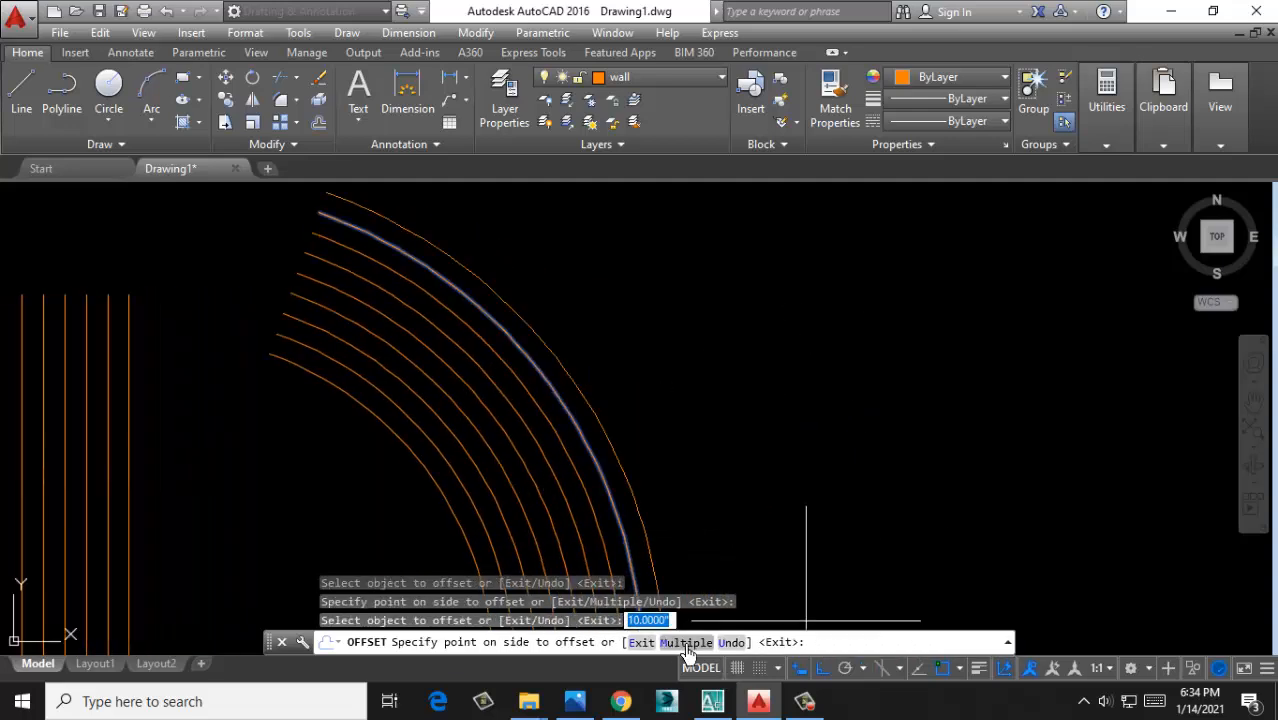
right_click(753, 266)
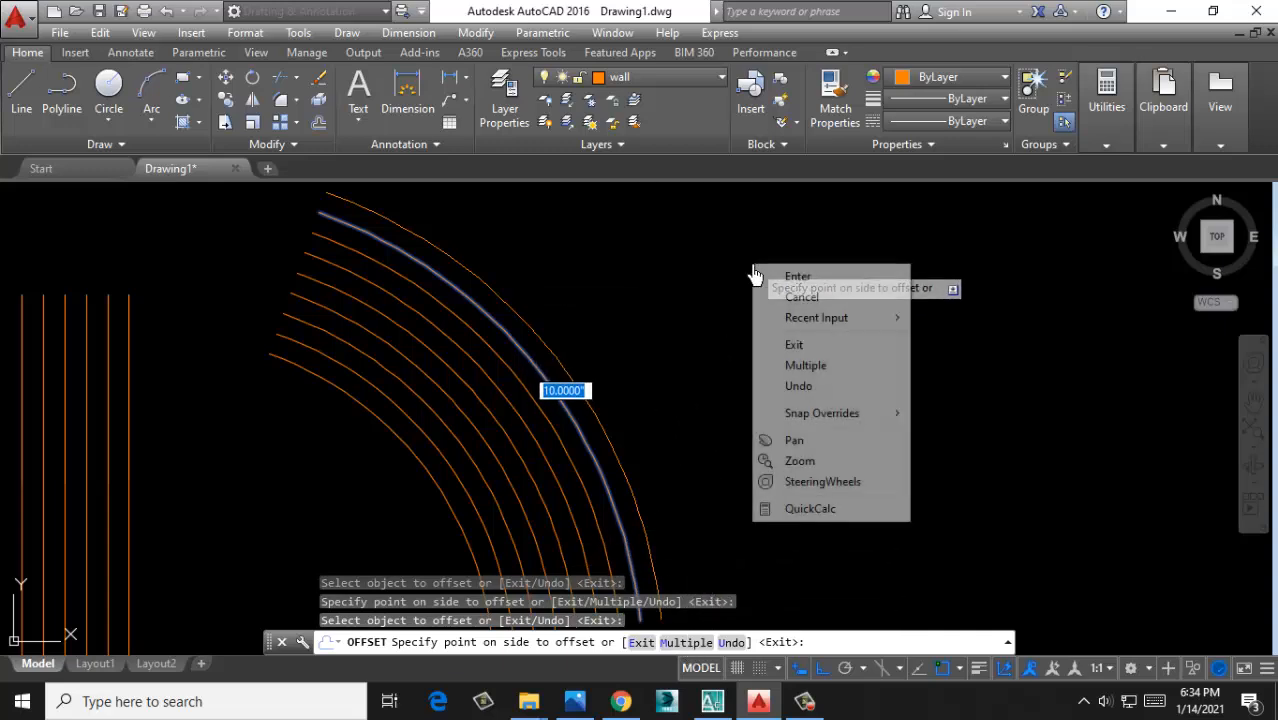
left_click(796, 371)
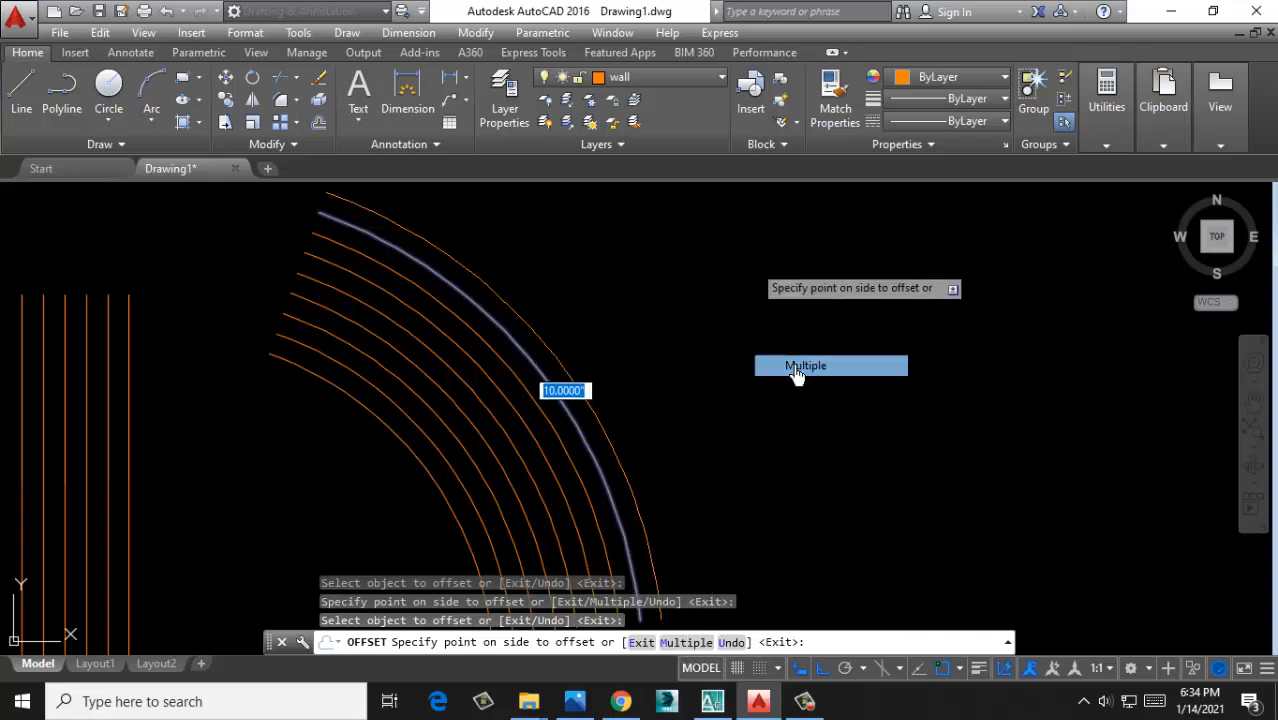
left_click(810, 286)
left_click(901, 267)
left_click(902, 278)
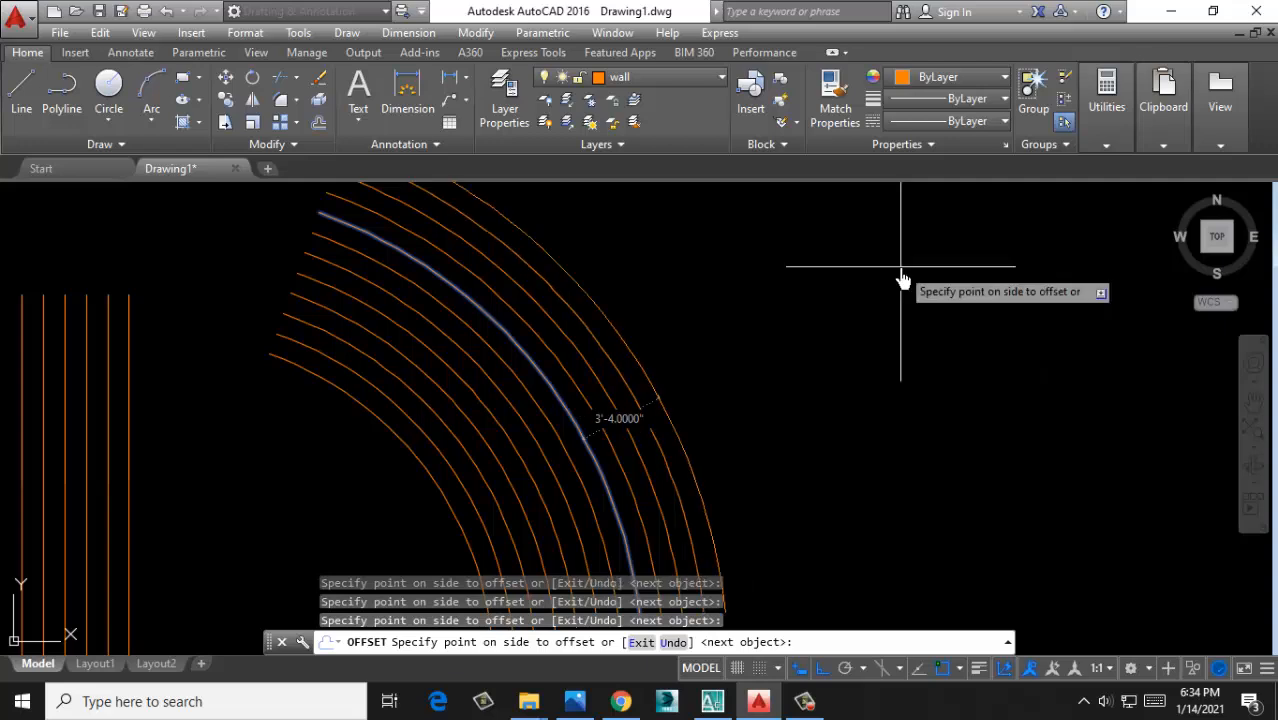
left_click(902, 278)
left_click(902, 278)
left_click(903, 278)
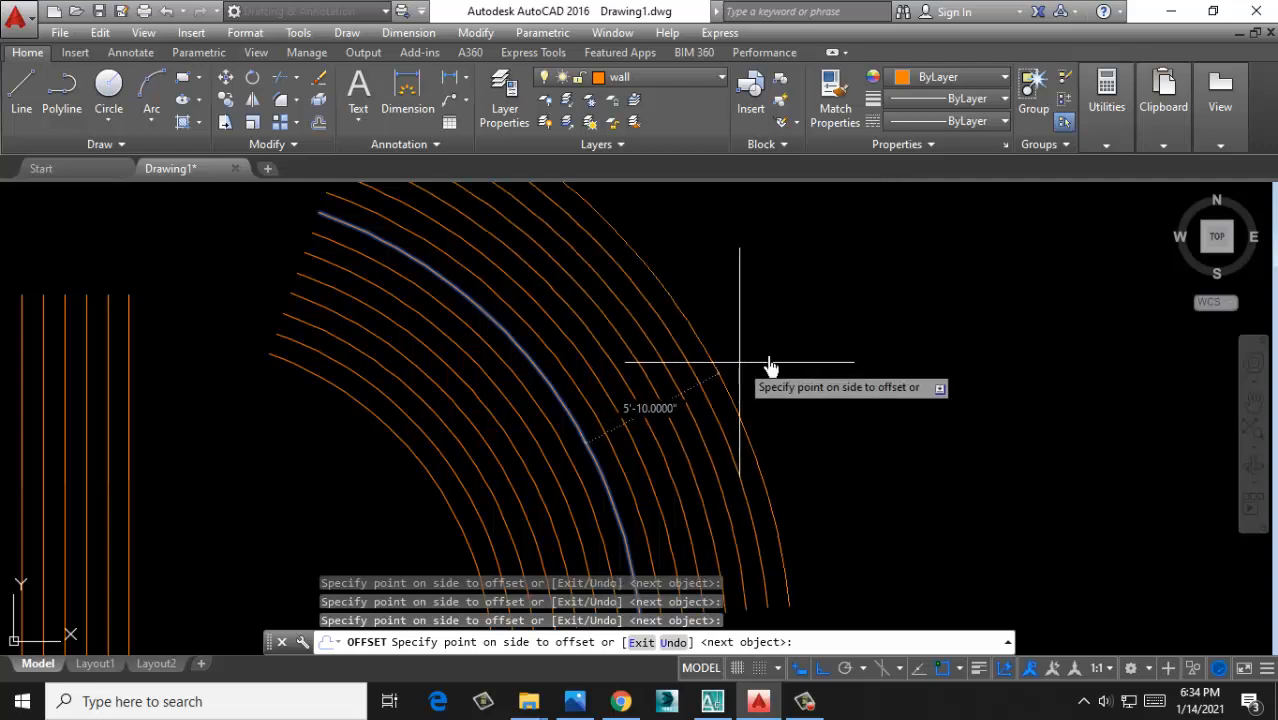
left_click(923, 315)
left_click(923, 315)
left_click(923, 315)
left_click(923, 315)
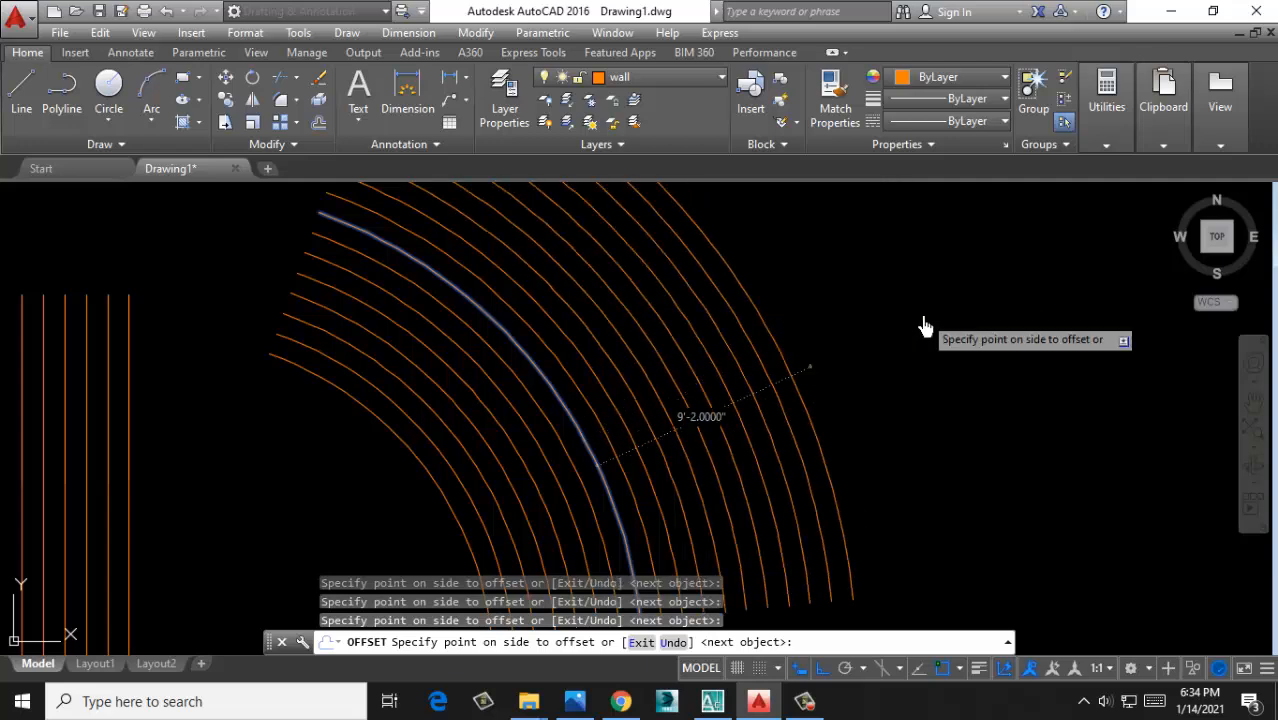
key("Return")
scroll(921, 322, "down", 5)
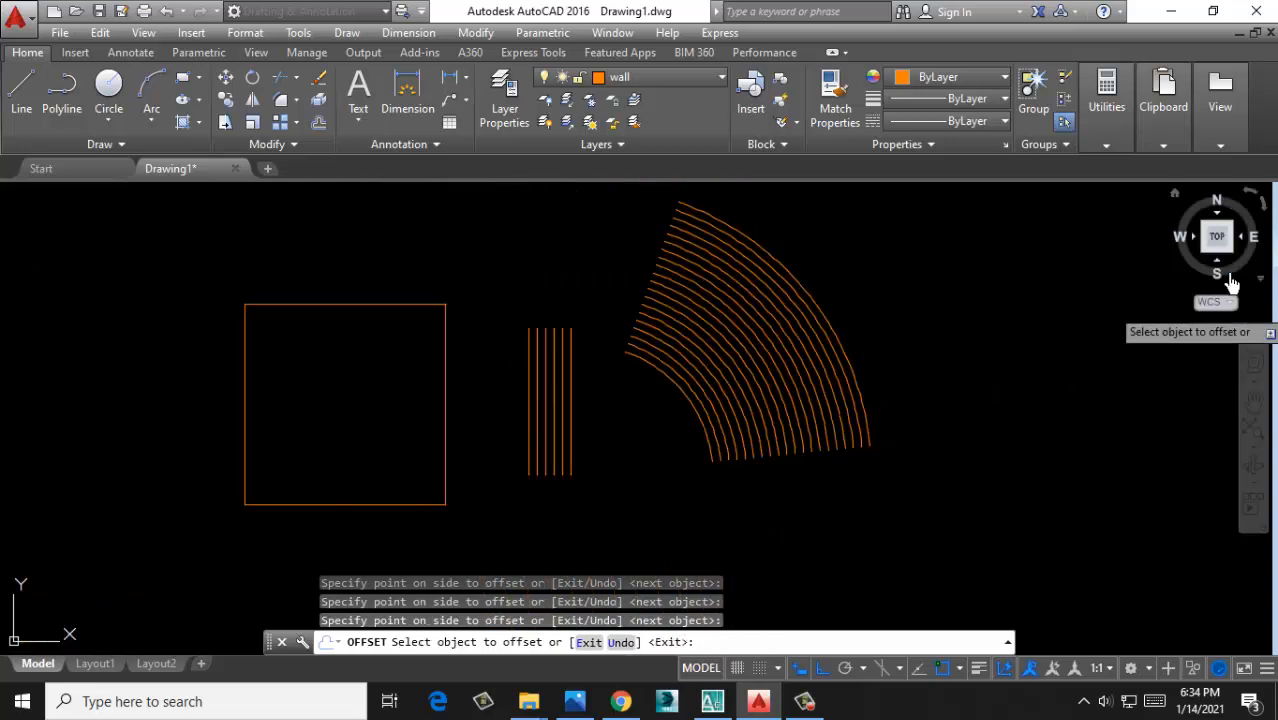
Offset all four sides of the square inward by 5" to form a double-line wall
left_click(318, 124)
key("Return")
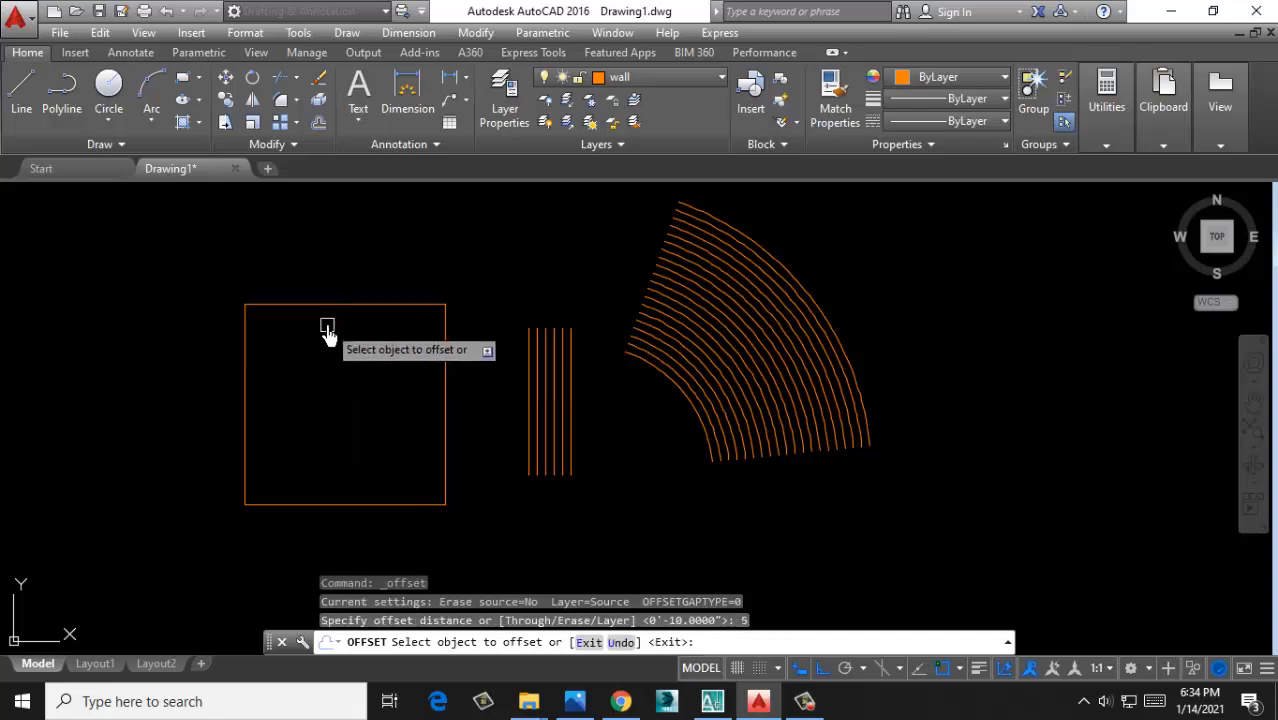
left_click(322, 308)
left_click(262, 399)
left_click(245, 358)
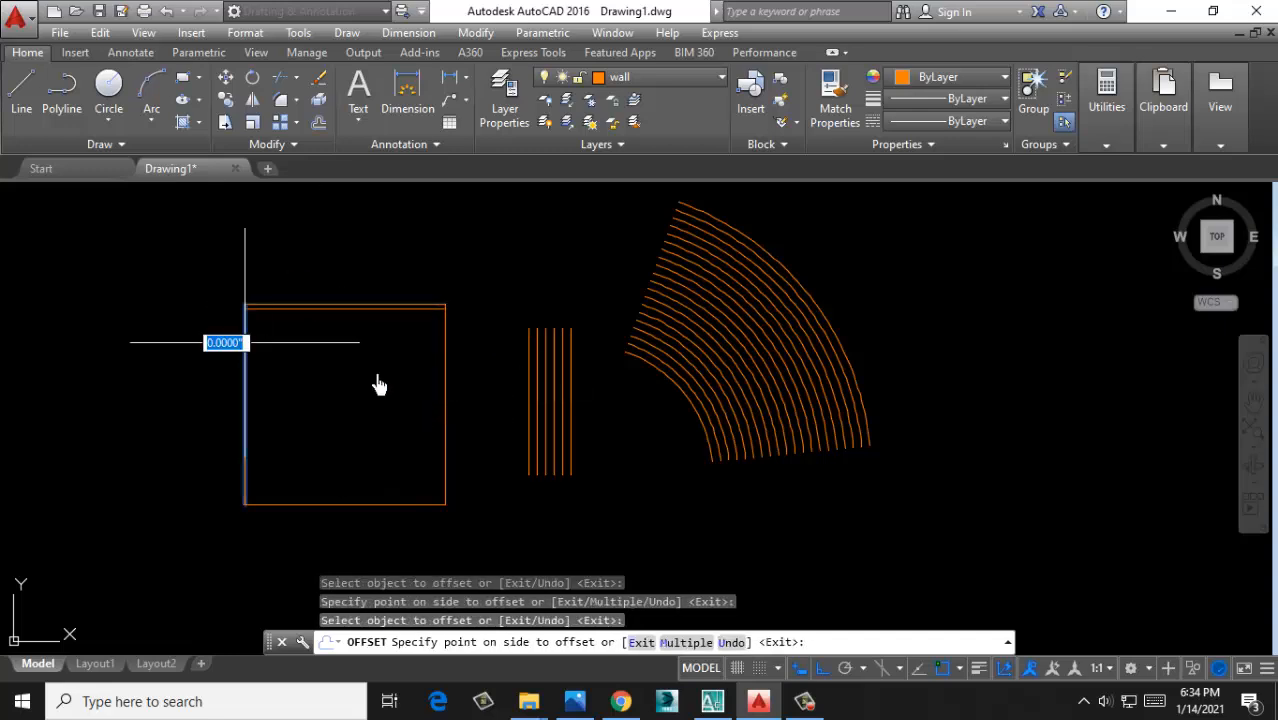
left_click(375, 379)
left_click(322, 504)
left_click(322, 440)
left_click(438, 440)
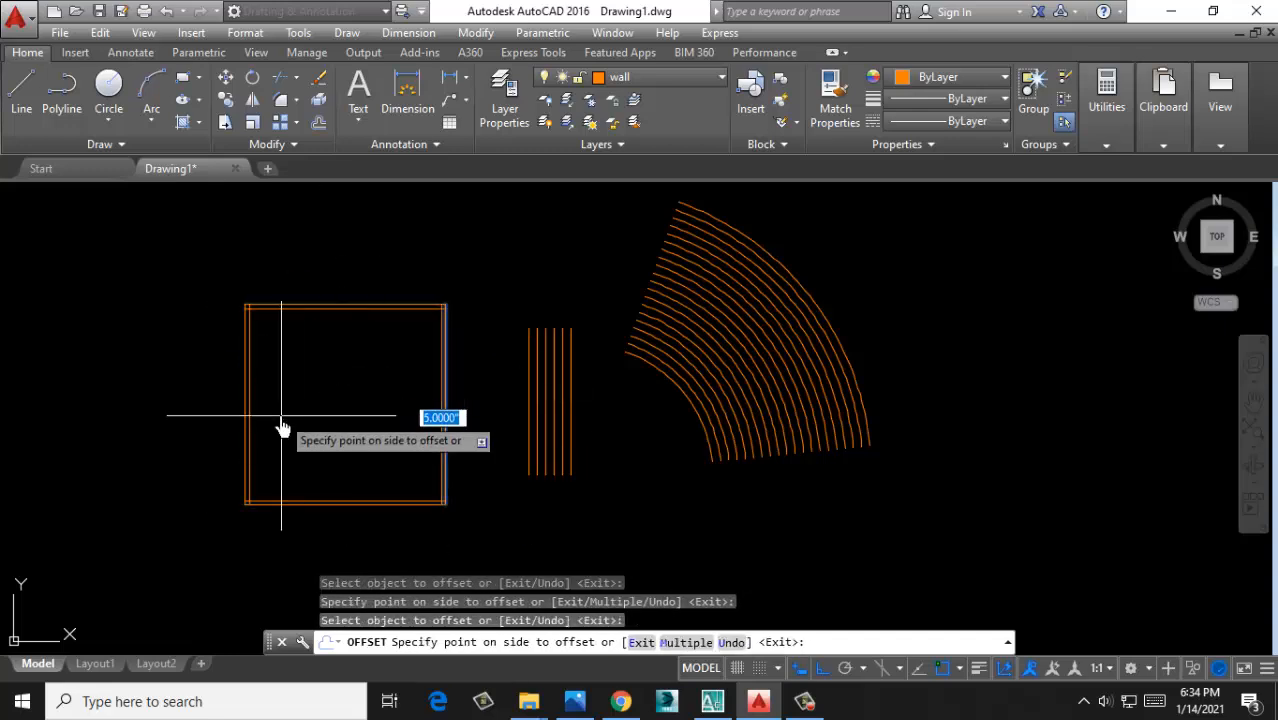
left_click(242, 362)
scroll(245, 345, "up", 6)
middle_click_drag(280, 274, 213, 323)
scroll(213, 323, "down", 5)
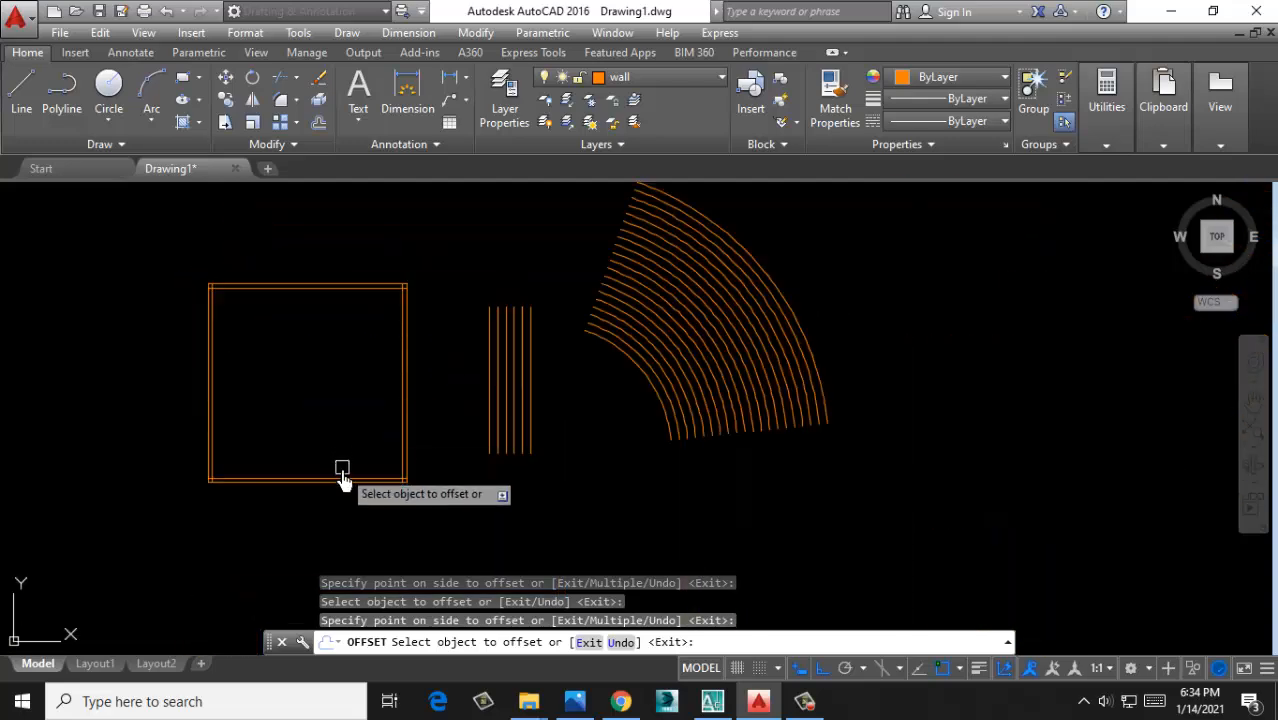
scroll(342, 474, "up", 3)
key("Escape")
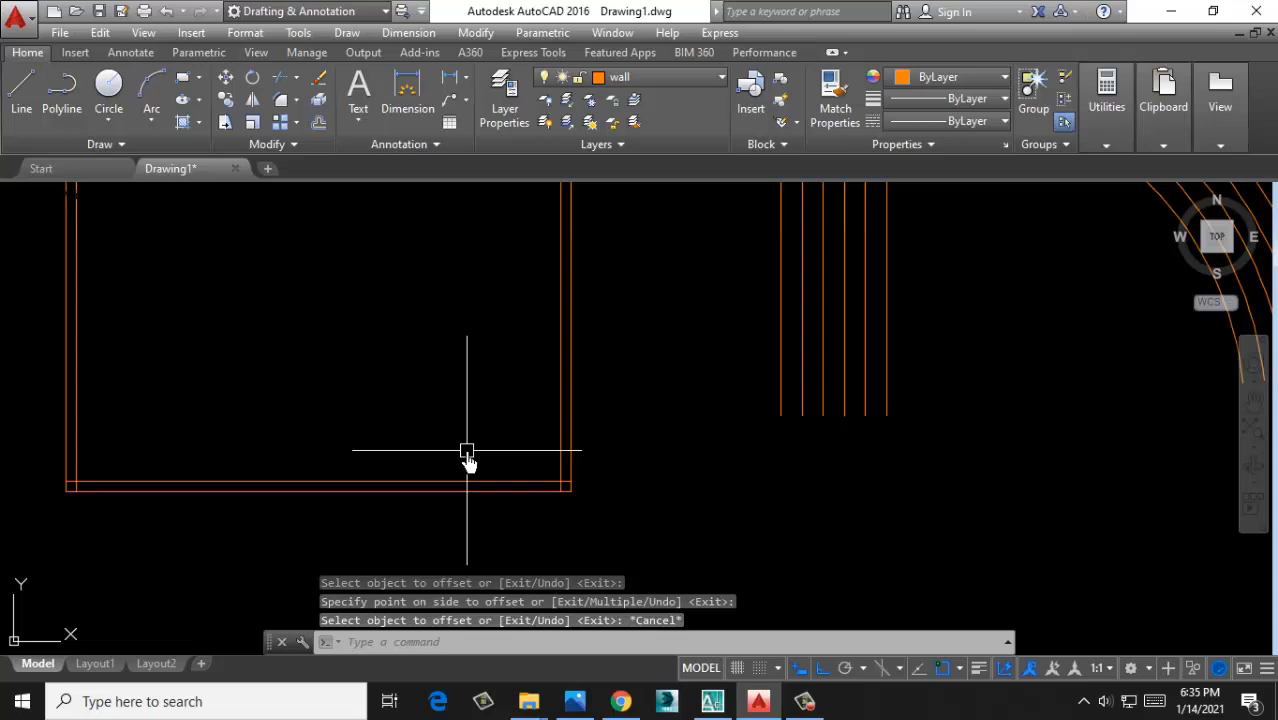
Offset the inner line of the square's east wall inward by 5"
type("O")
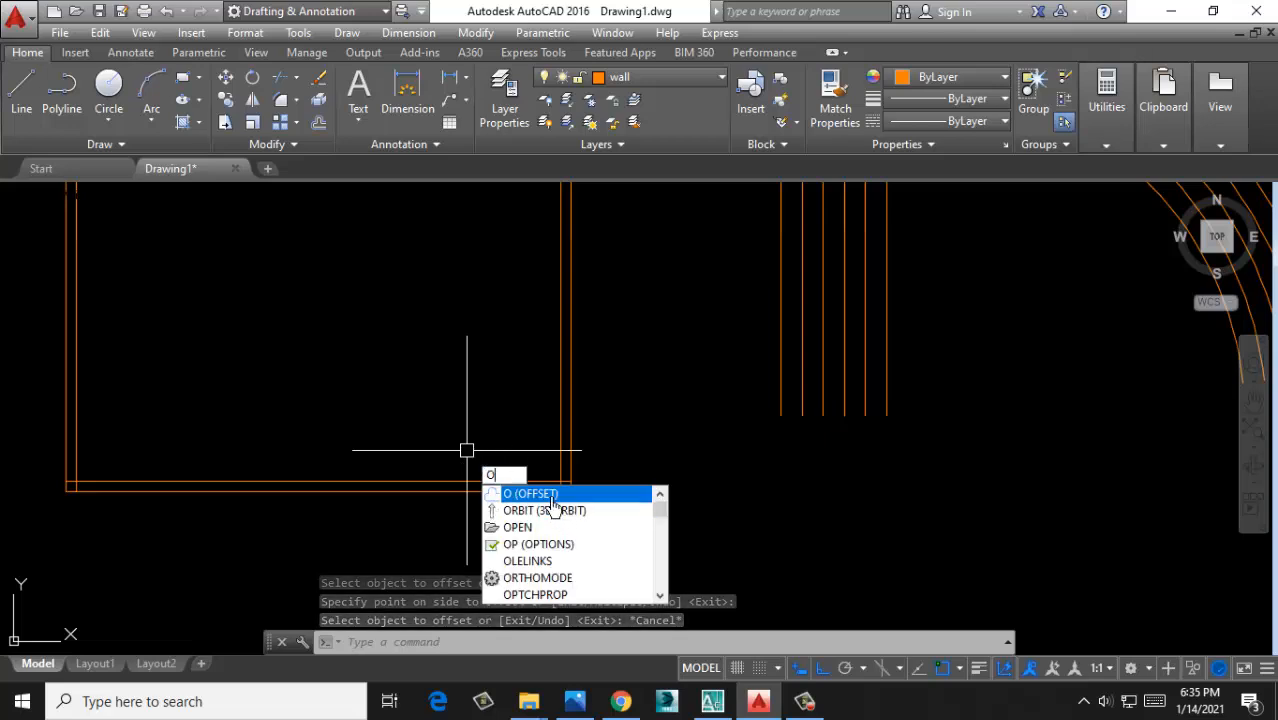
key("Return")
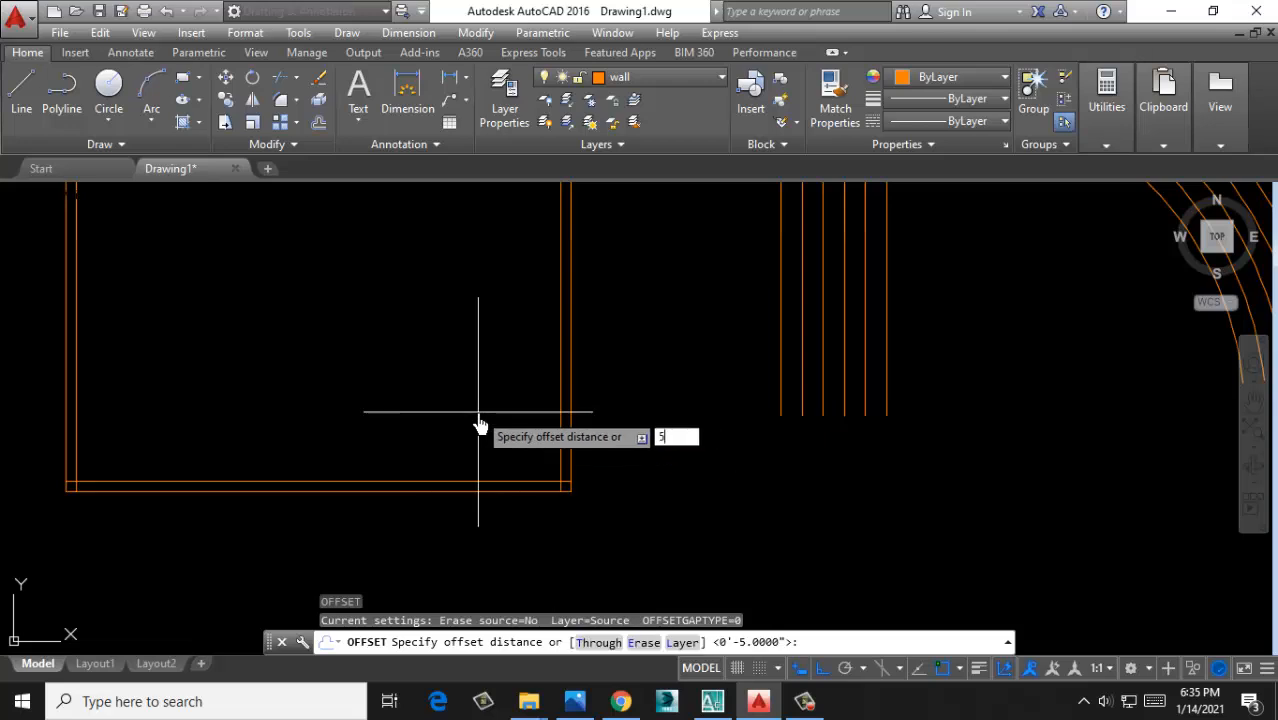
key("Return")
left_click(571, 443)
left_click(555, 441)
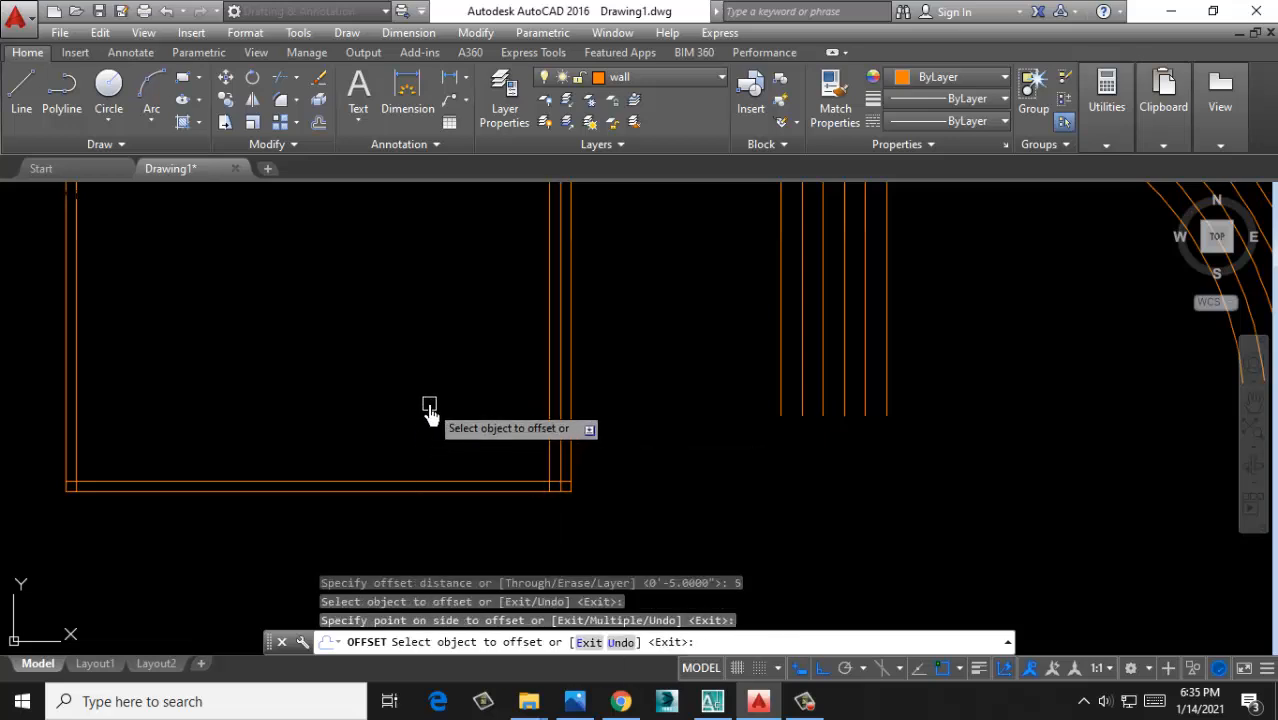
key("Return")
Offset the innermost east vertical line 36" into the room to mark the width of a door opening
key("Return")
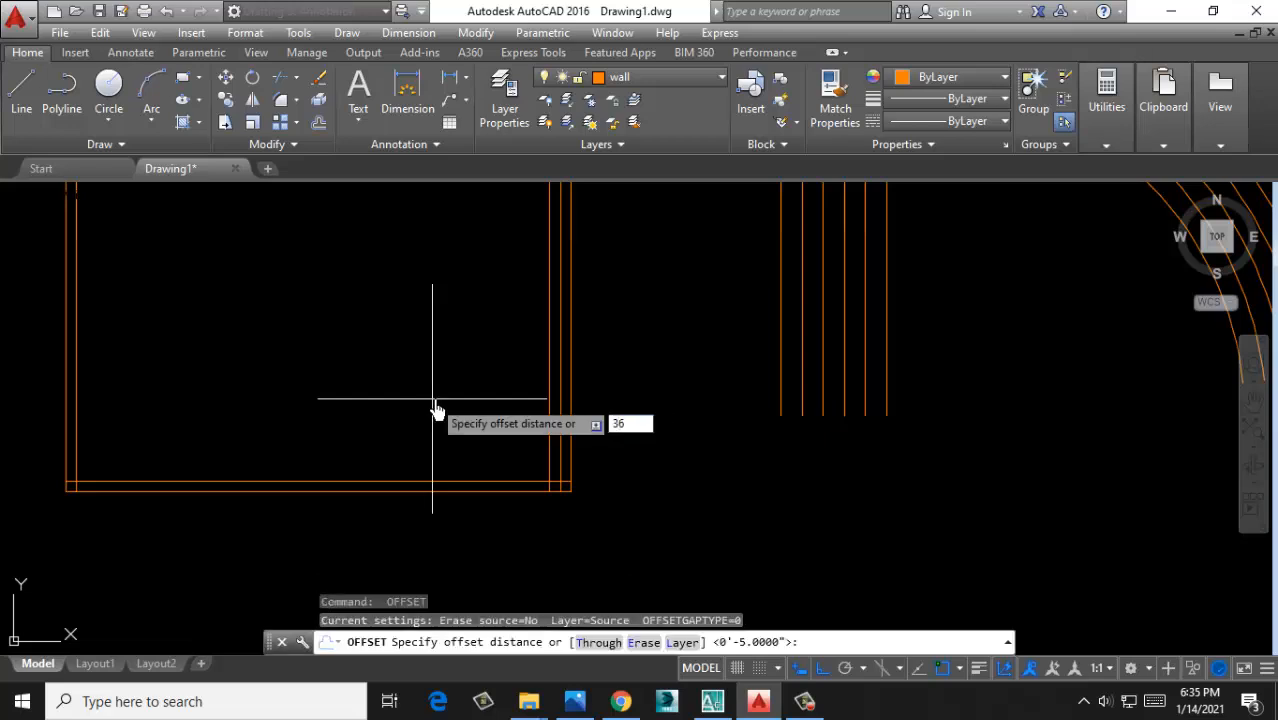
type("36")
key("Return")
left_click(548, 452)
left_click(440, 425)
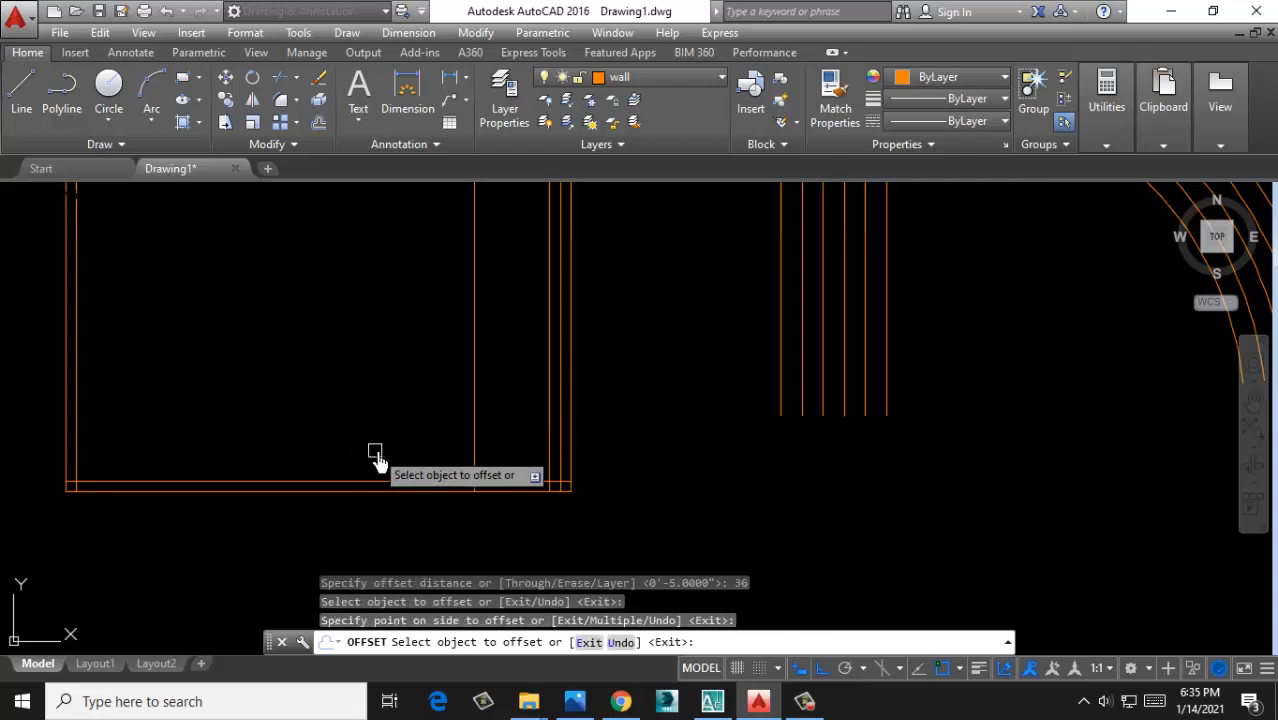
scroll(380, 450, "down", 3)
key("Return")
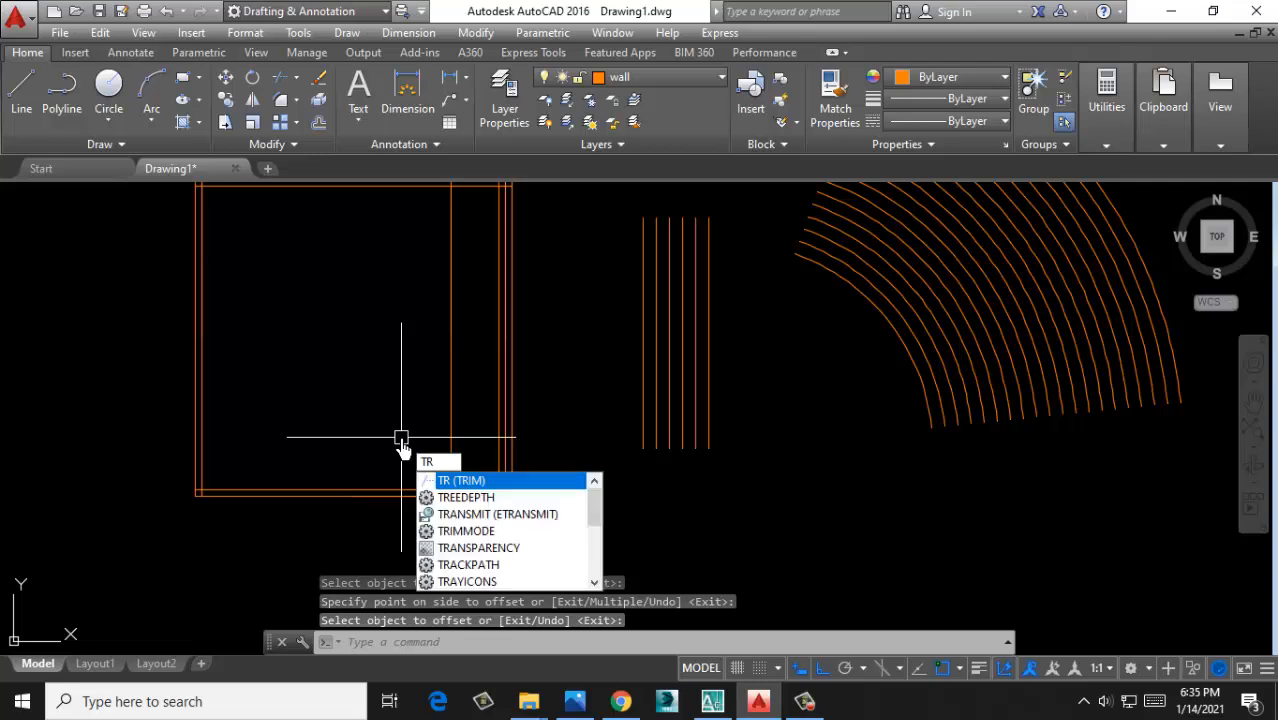
Trim the south wall between the two door lines to open the doorway, and trim the excess lines at the southeast corner
key("Return")
key("Return")
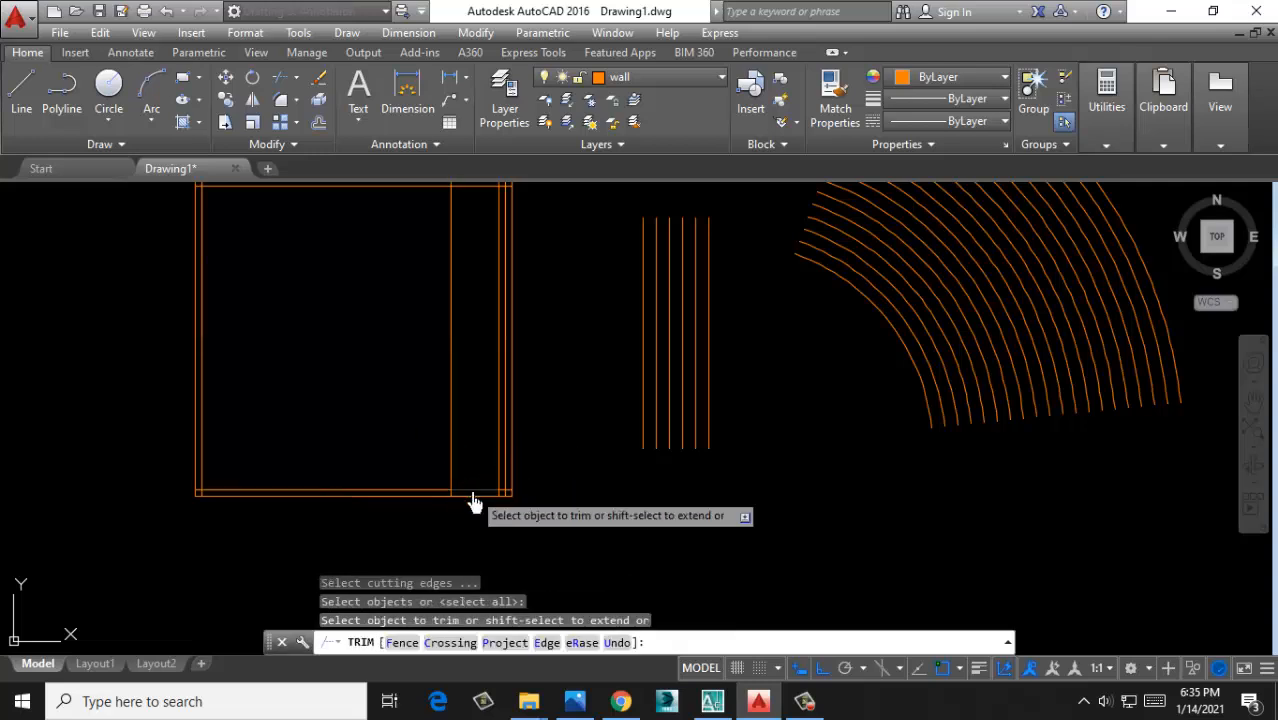
left_click(474, 493)
scroll(497, 484, "up", 4)
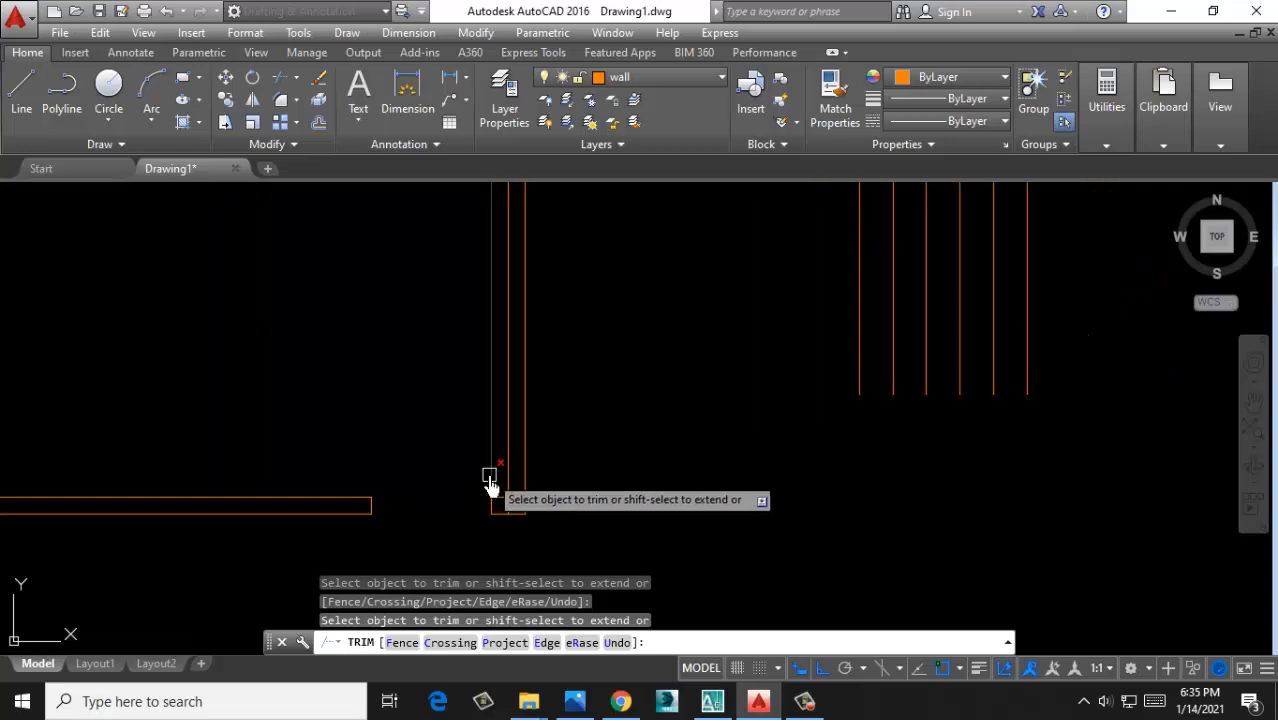
scroll(509, 515, "up", 4)
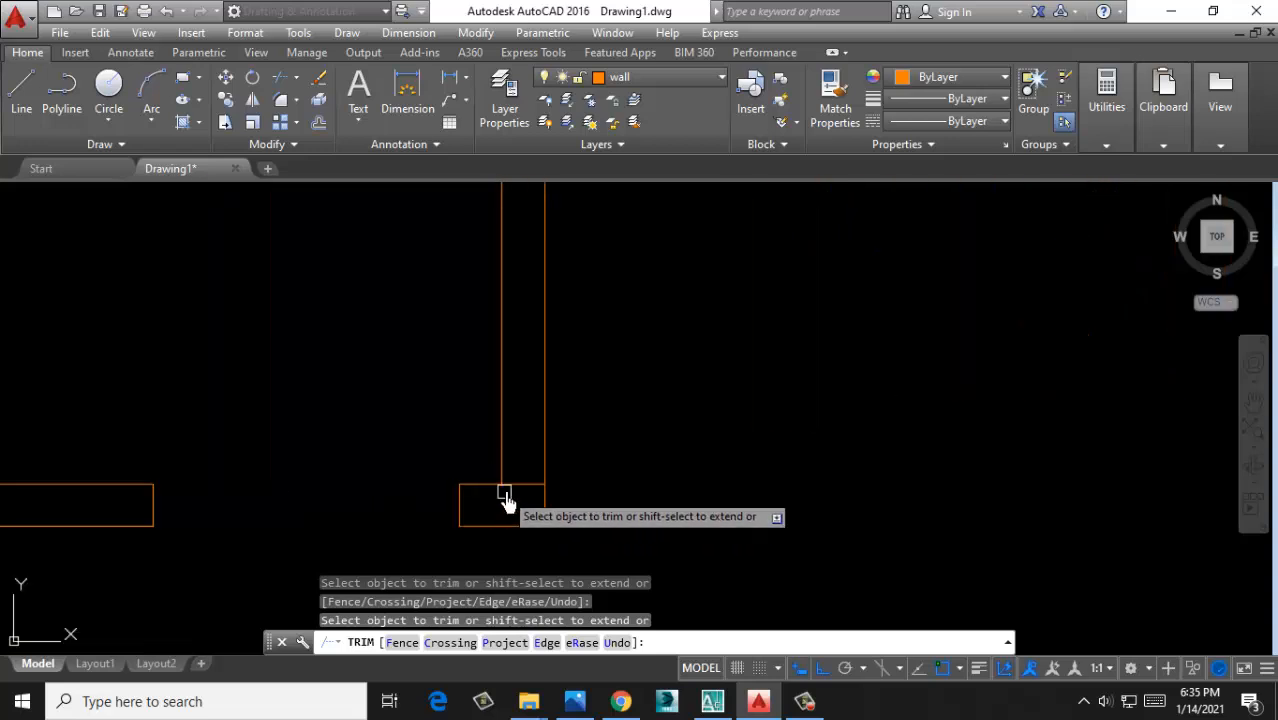
Trim the overlapping inner wall lines at the northeast and northwest corners of the square
scroll(502, 519, "down", 6)
scroll(442, 345, "up", 7)
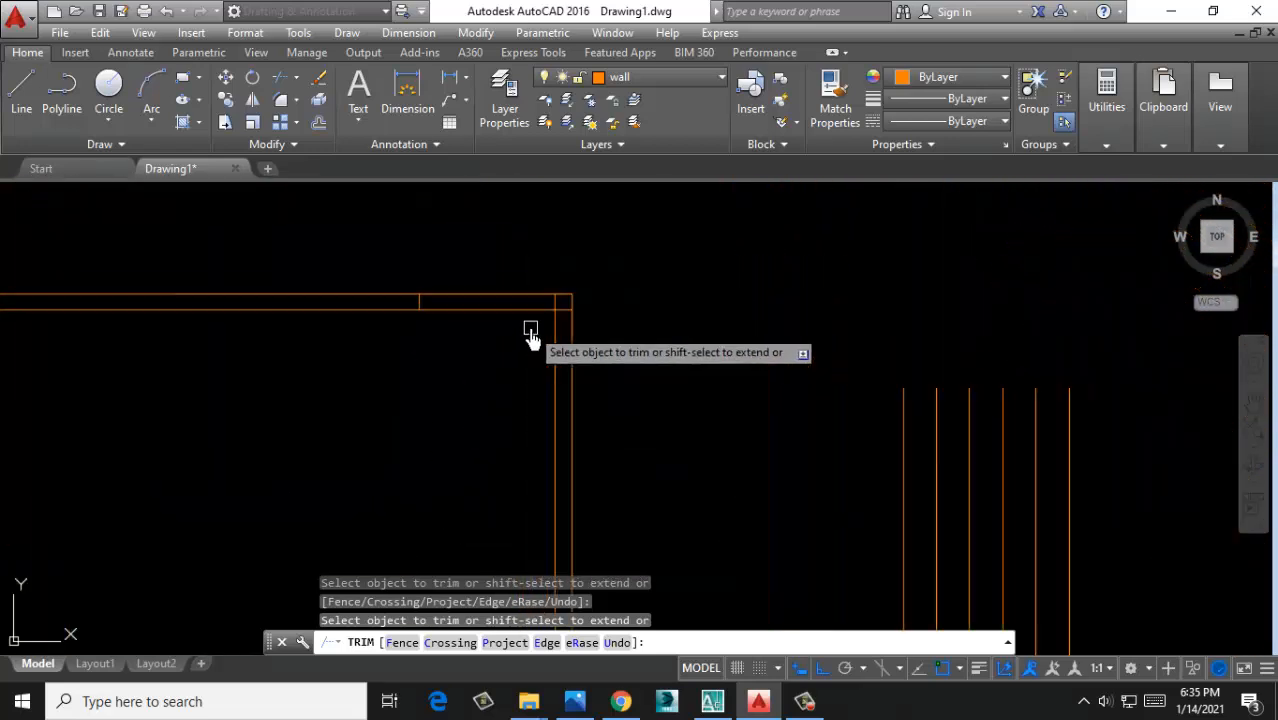
scroll(640, 268, "down", 5)
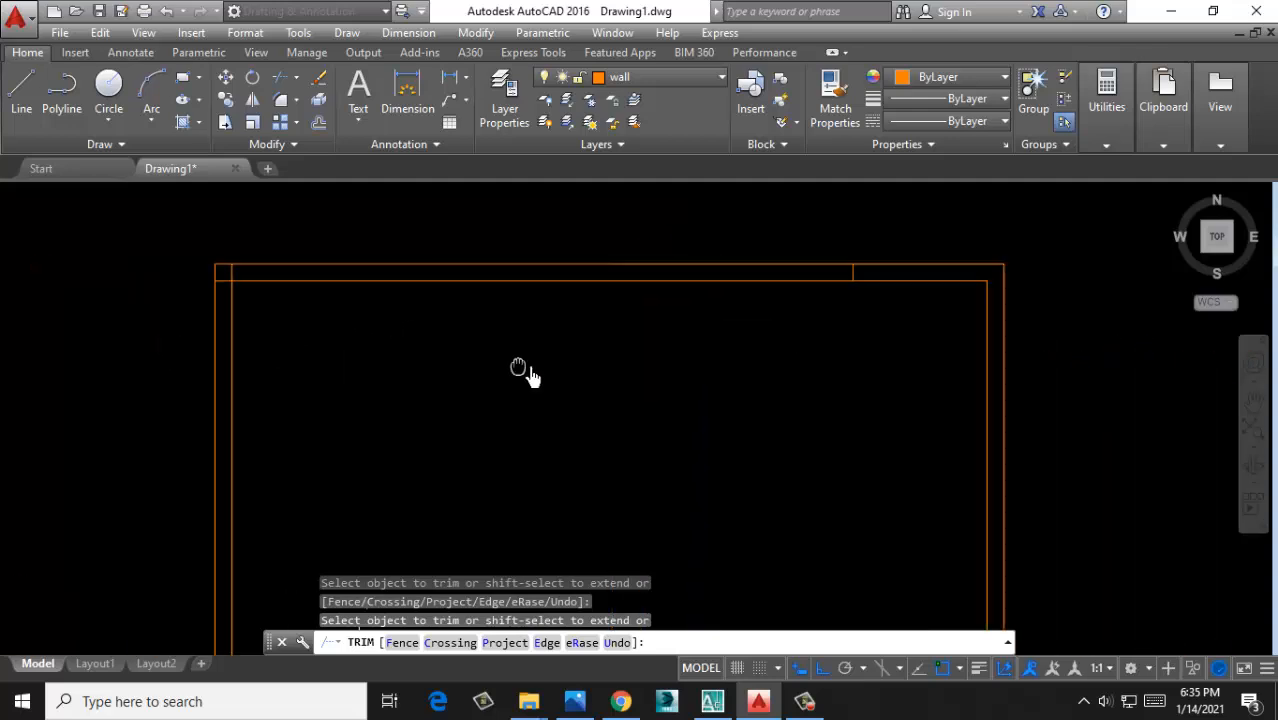
scroll(243, 285, "up", 6)
left_click(191, 243)
left_click(112, 264)
left_click(77, 366)
scroll(146, 279, "down", 10)
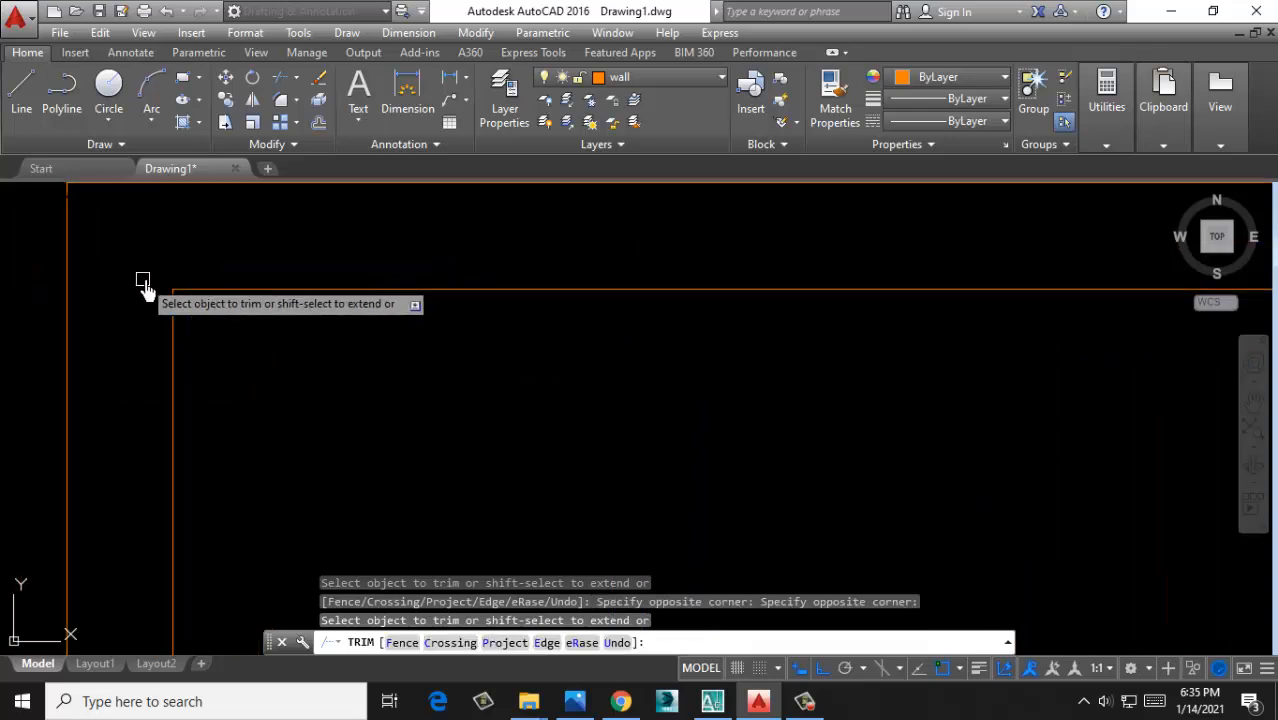
Trim the overlapping inner wall lines at the southwest corner of the square
middle_click_drag(258, 434, 222, 236)
scroll(160, 510, "up", 8)
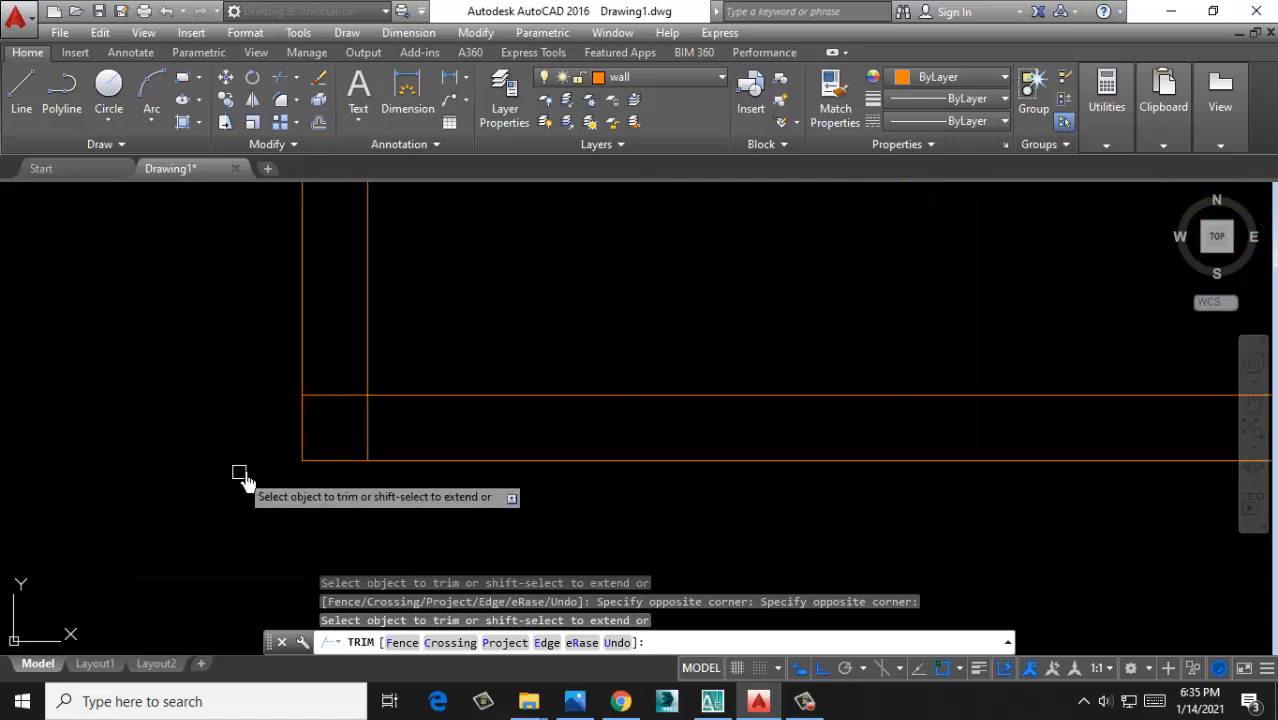
left_click(427, 417)
left_click(377, 414)
scroll(278, 497, "down", 10)
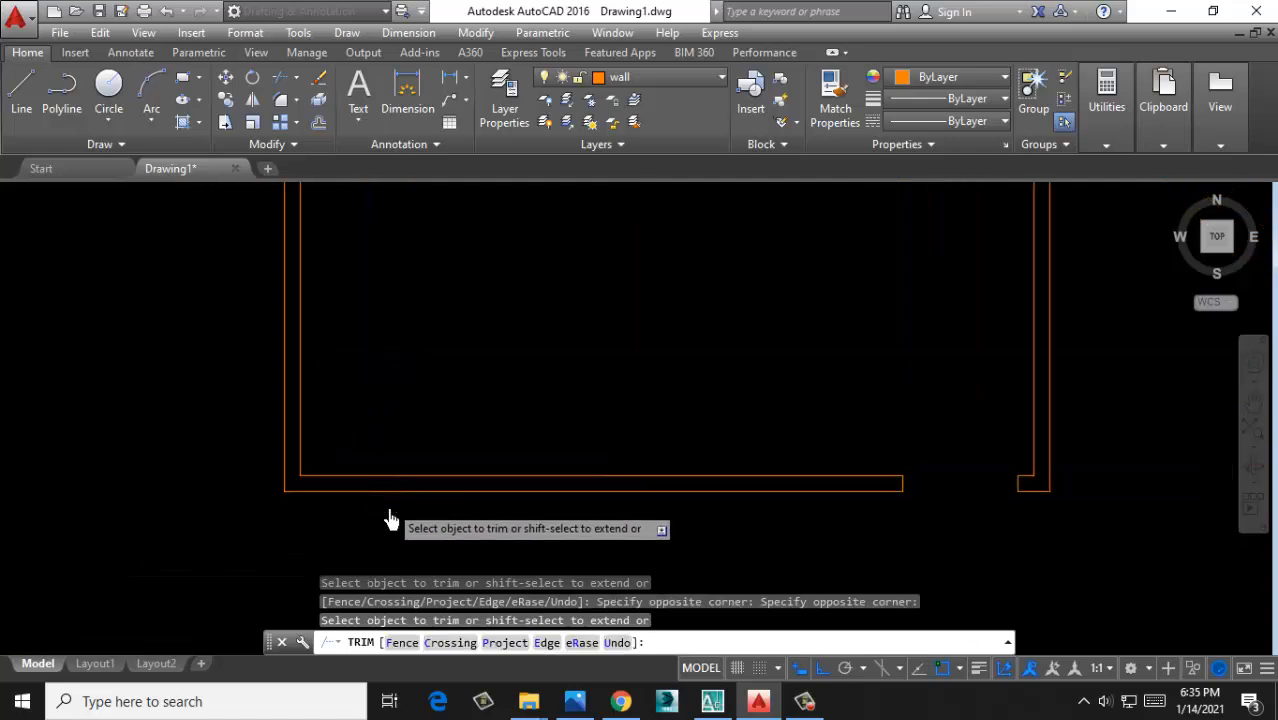
Delete the short leftover vertical line inside the north wall
middle_click_drag(521, 312, 286, 450)
scroll(300, 410, "down", 5)
scroll(350, 345, "up", 3)
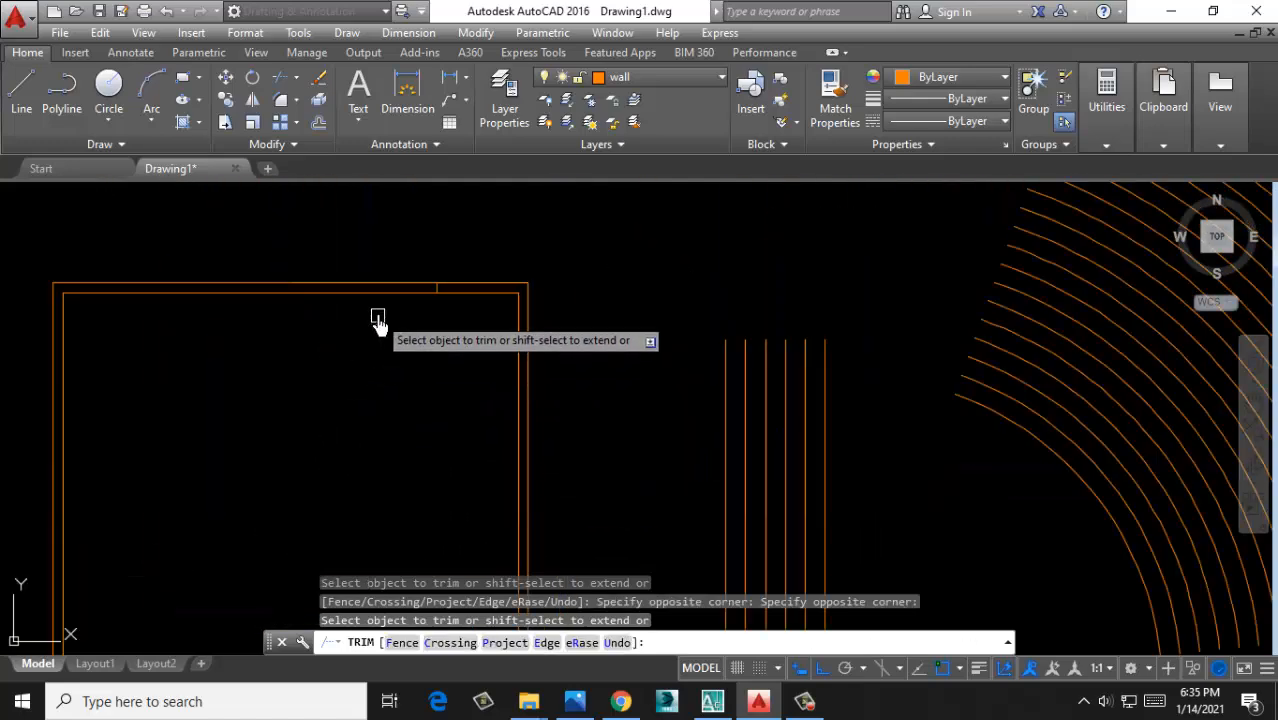
key("Escape")
left_click(427, 276)
left_click(441, 355)
key("Delete")
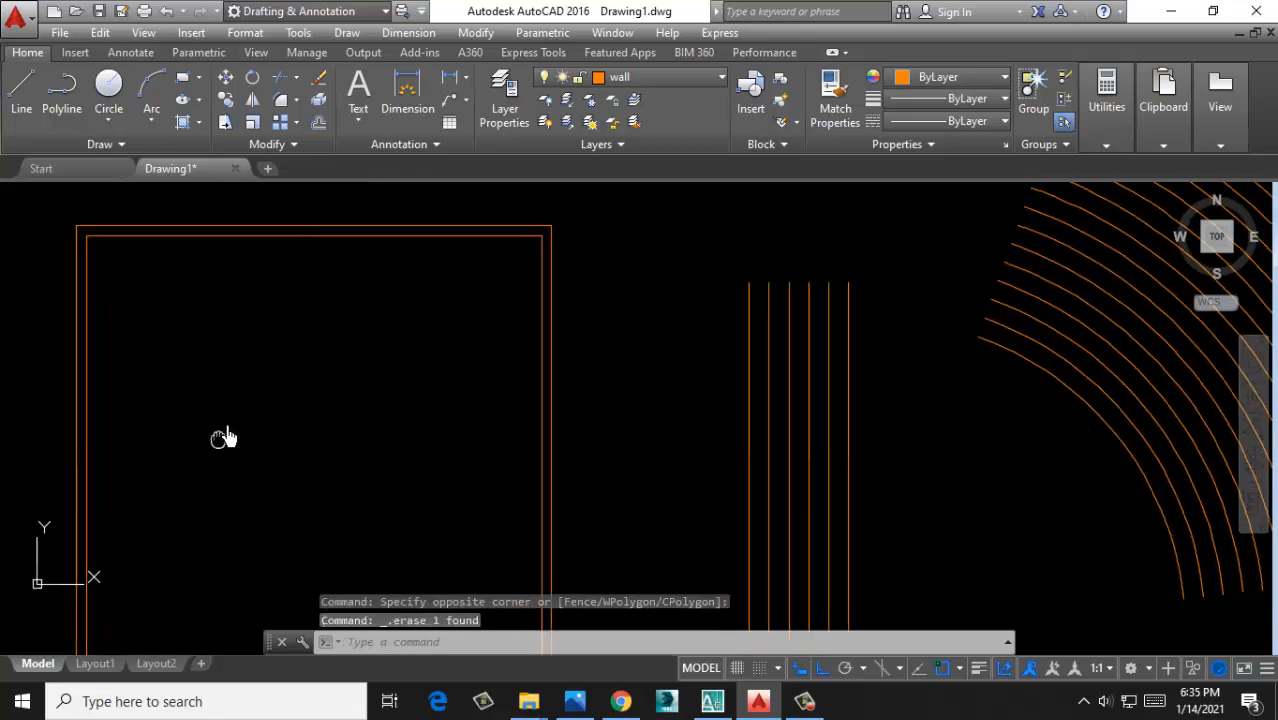
Draw a stepped three-segment polyline (horizontal, vertical, horizontal) northwest of the square and select it as one object
scroll(300, 410, "down", 5)
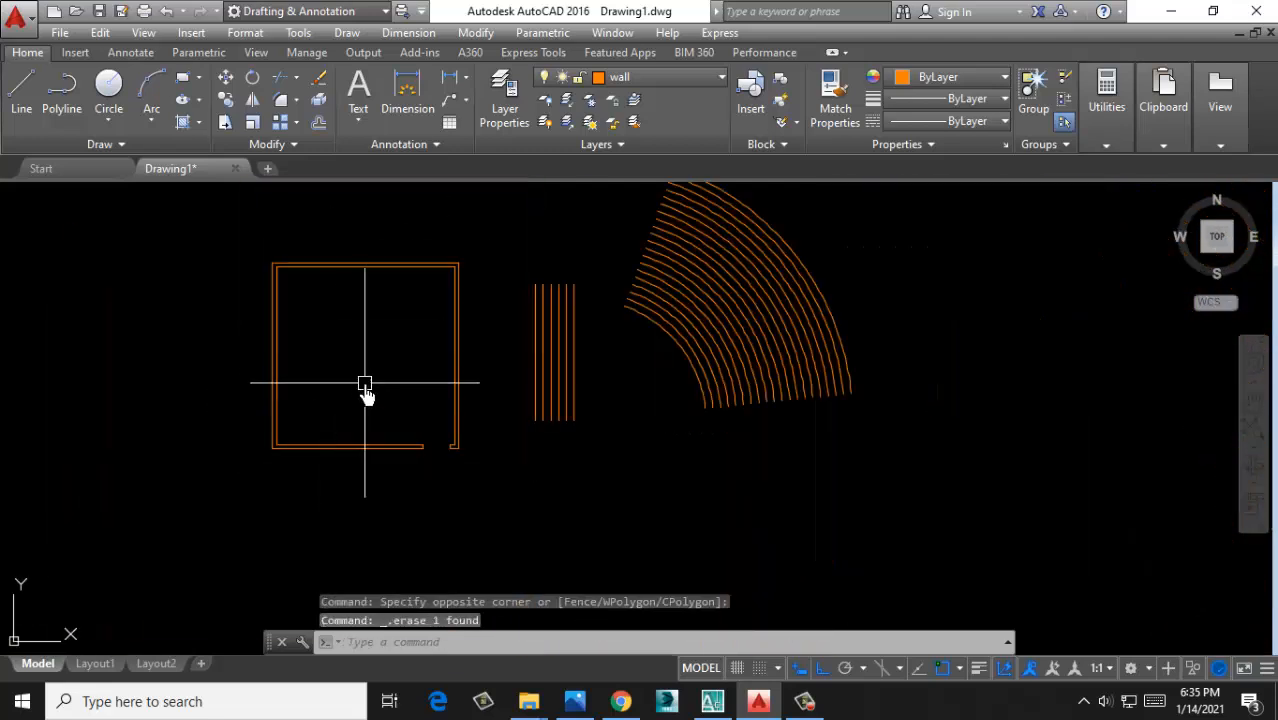
left_click(62, 88)
middle_click_drag(139, 323, 191, 360)
scroll(140, 305, "up", 2)
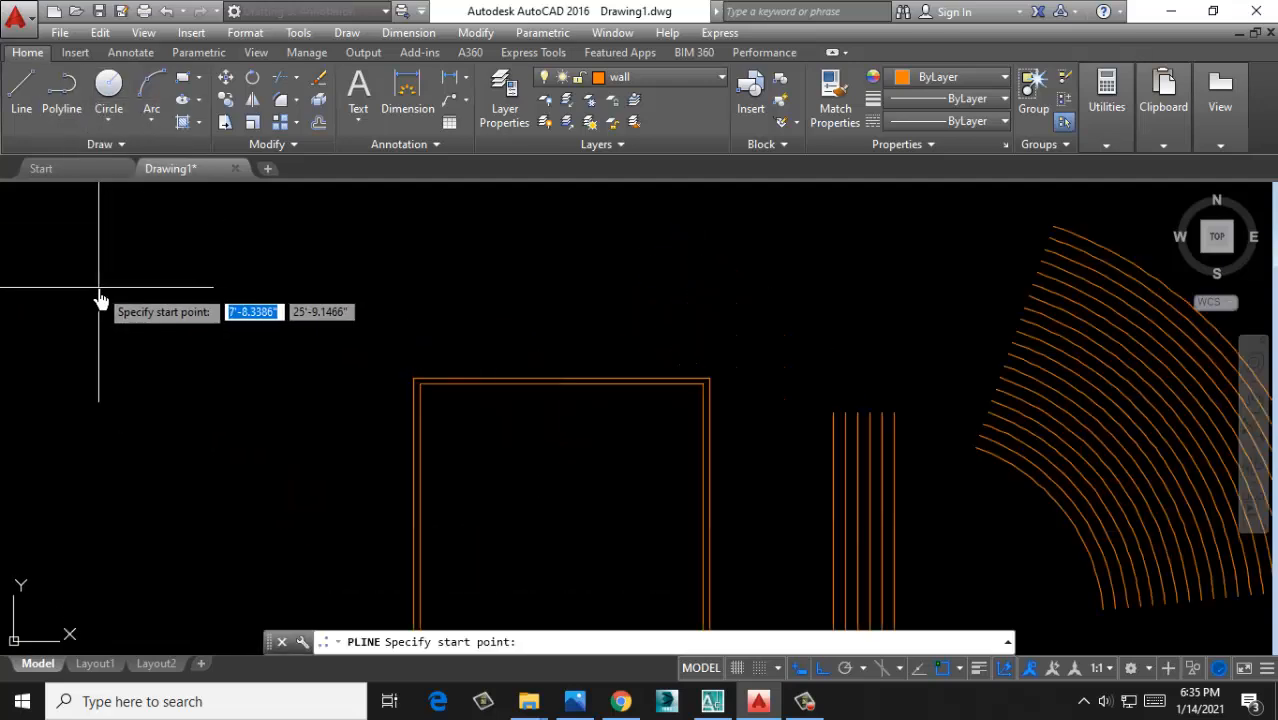
left_click(91, 287)
left_click(185, 287)
left_click(185, 393)
left_click(255, 393)
key("Return")
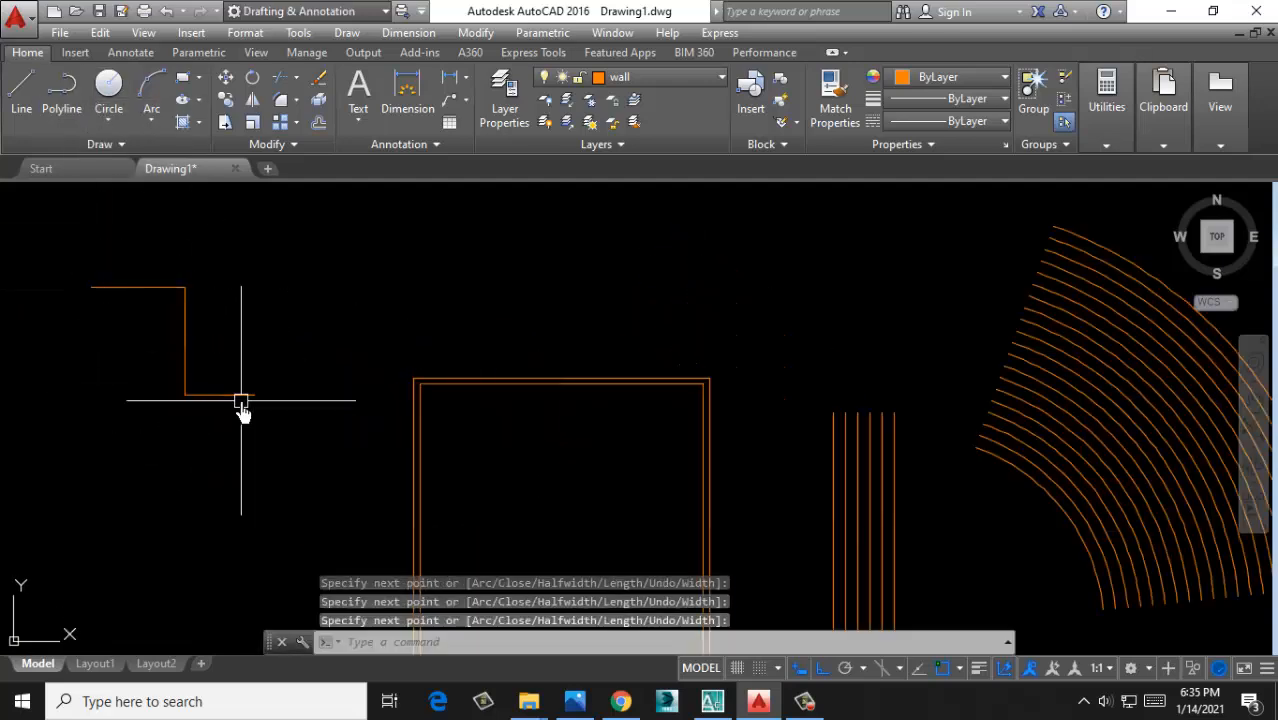
left_click(241, 394)
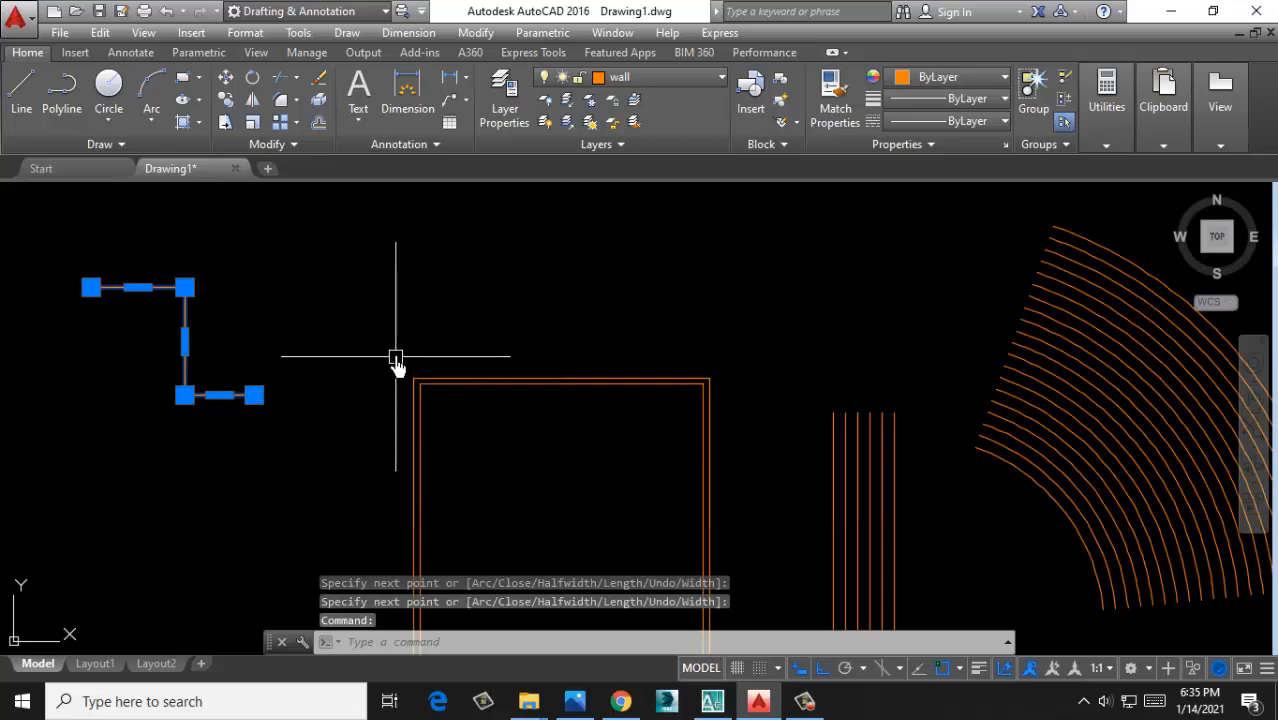
Draw a similar three-segment stepped shape with the Line command, above and to the east of the polyline
left_click(21, 88)
left_click(200, 240)
left_click(464, 290)
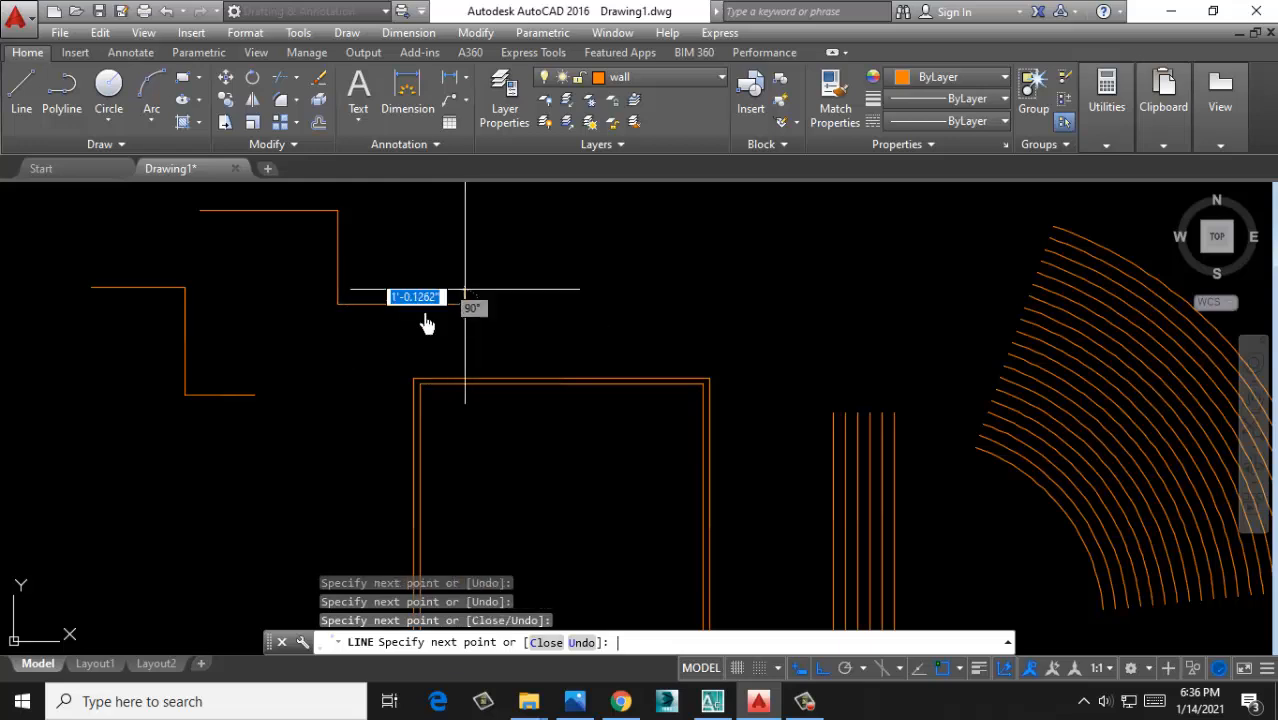
key("Return")
Select the three segments of the stepped line shape one by one
left_click(402, 305)
left_click(365, 262)
left_click(289, 284)
left_click(285, 210)
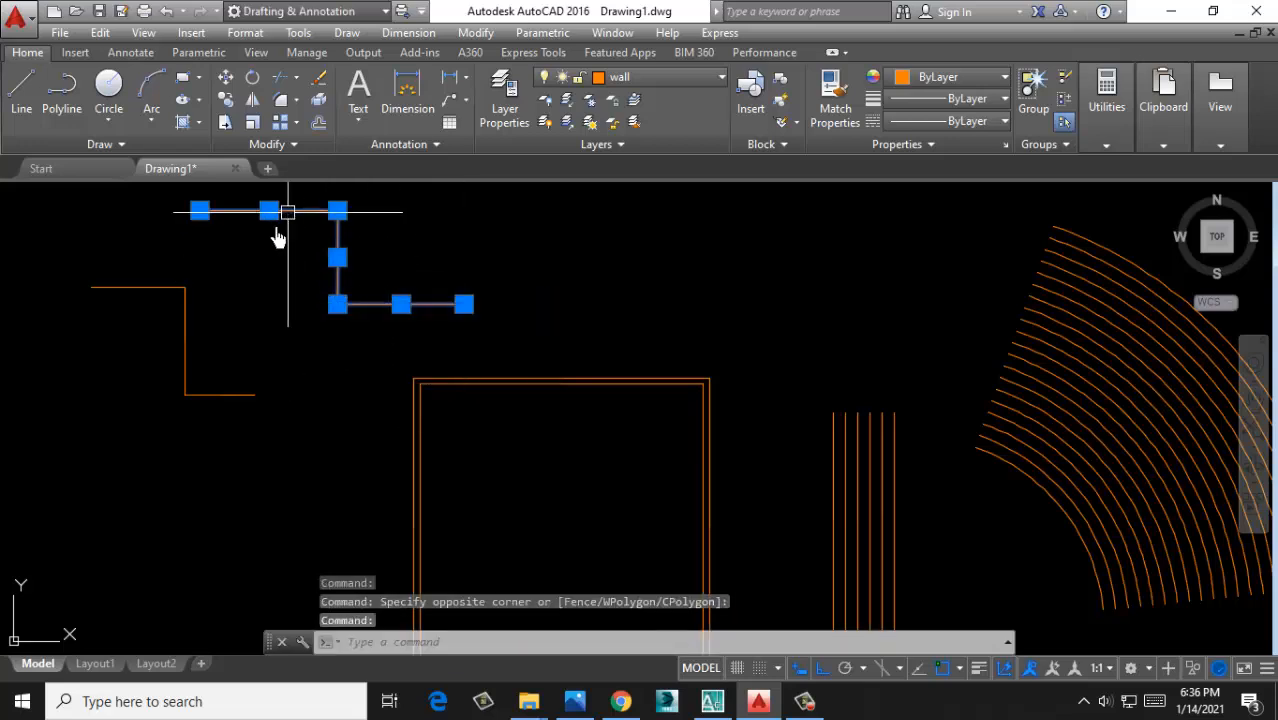
Clear the line selection and select the thin stepped polyline as one object
key("Escape")
left_click(187, 288)
middle_click_drag(462, 276, 316, 339)
middle_click_drag(218, 365, 247, 365)
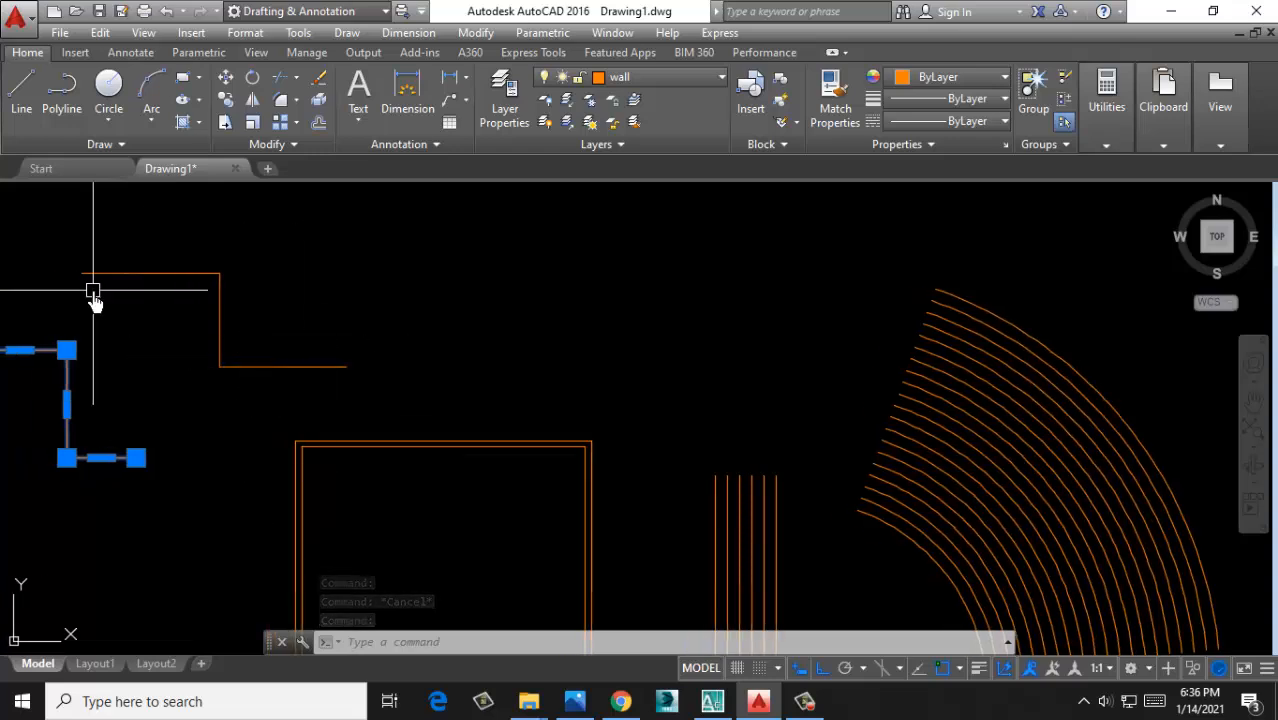
Start a polyline in the empty area northeast of the stepped line shape, with starting and ending width set to 2 inches
left_click(66, 92)
middle_click_drag(271, 299, 206, 349)
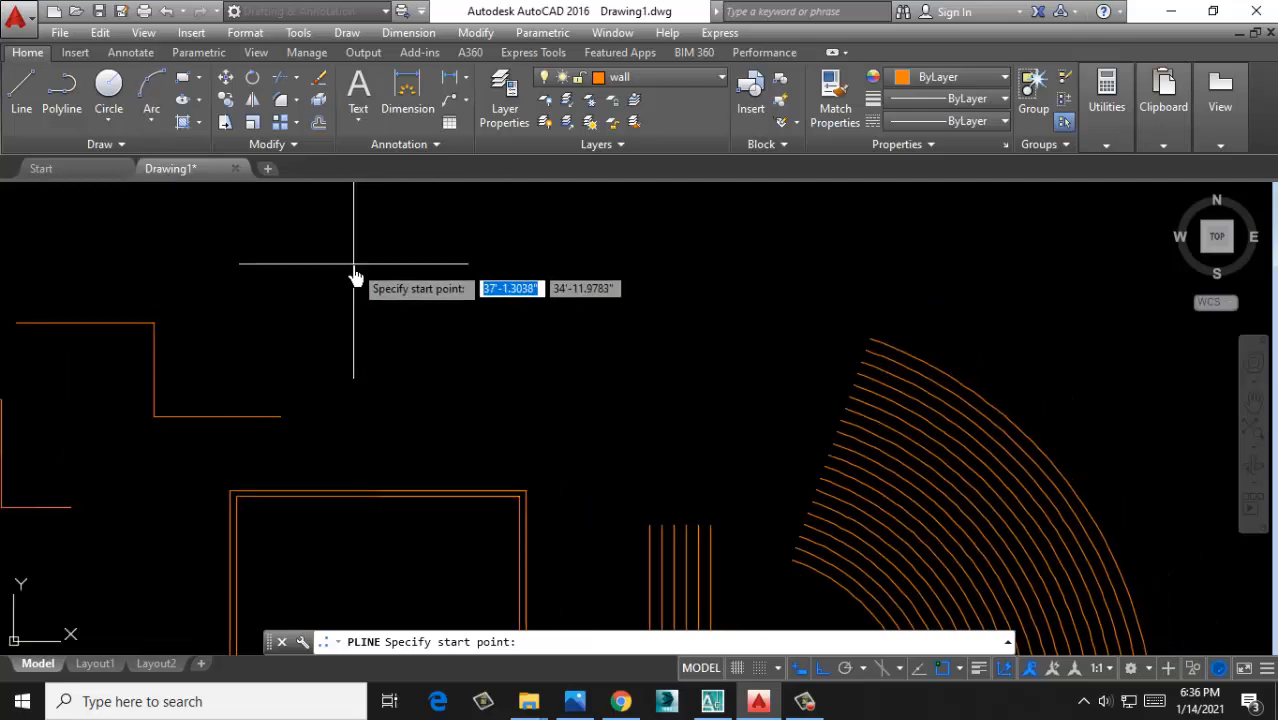
mouse_move(403, 382)
middle_mouse_down()
mouse_move(362, 324)
mouse_move(512, 268)
mouse_move(392, 387)
middle_mouse_up()
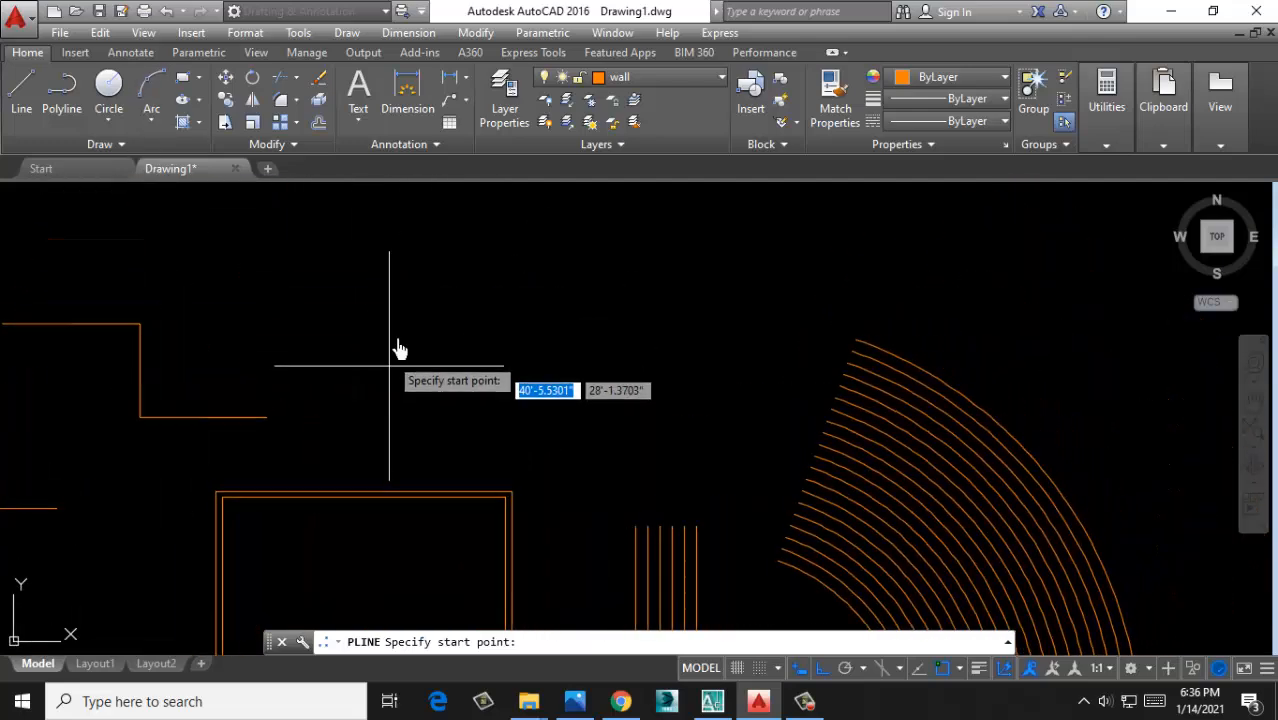
middle_click_drag(434, 277, 457, 357)
middle_click_drag(414, 294, 357, 379)
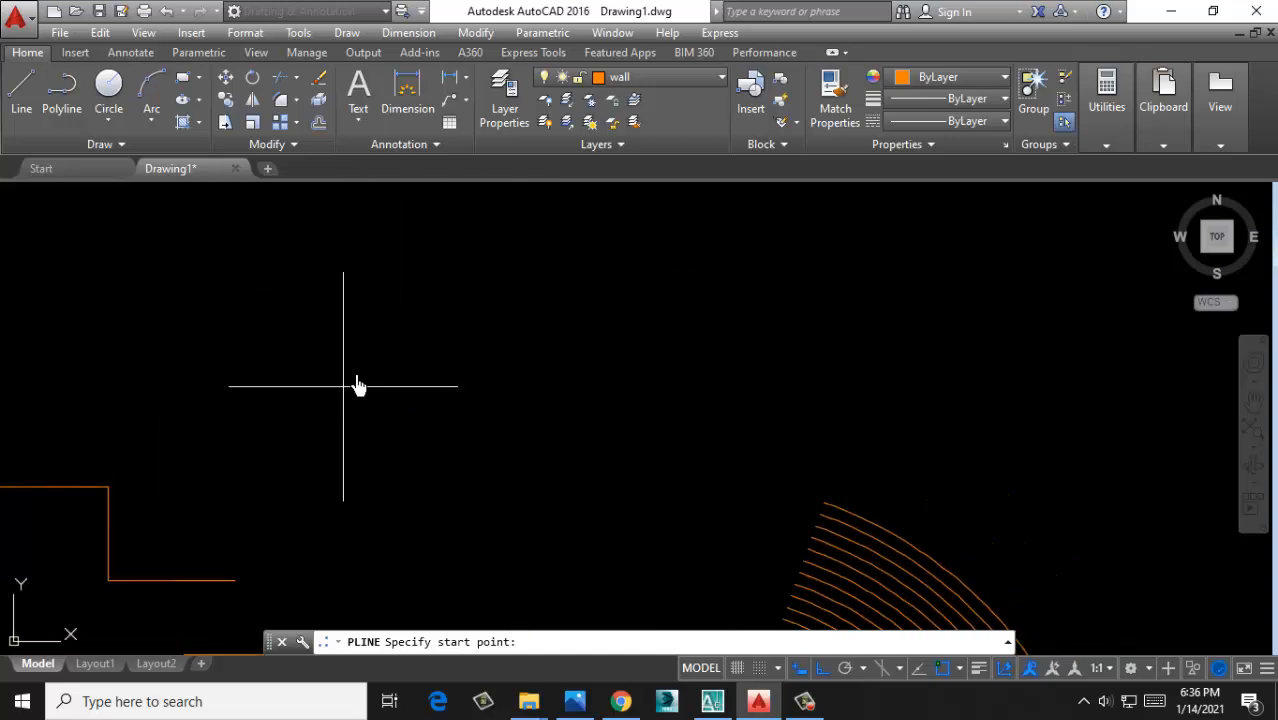
left_click(302, 316)
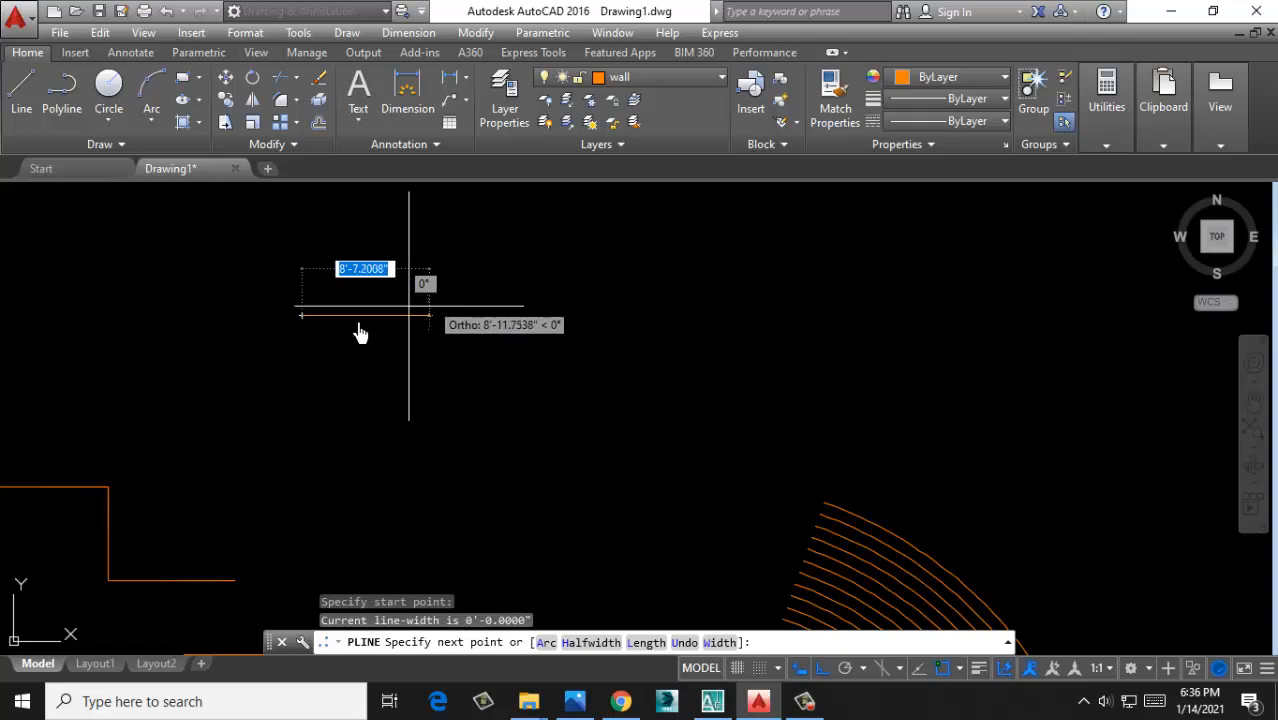
right_click(482, 279)
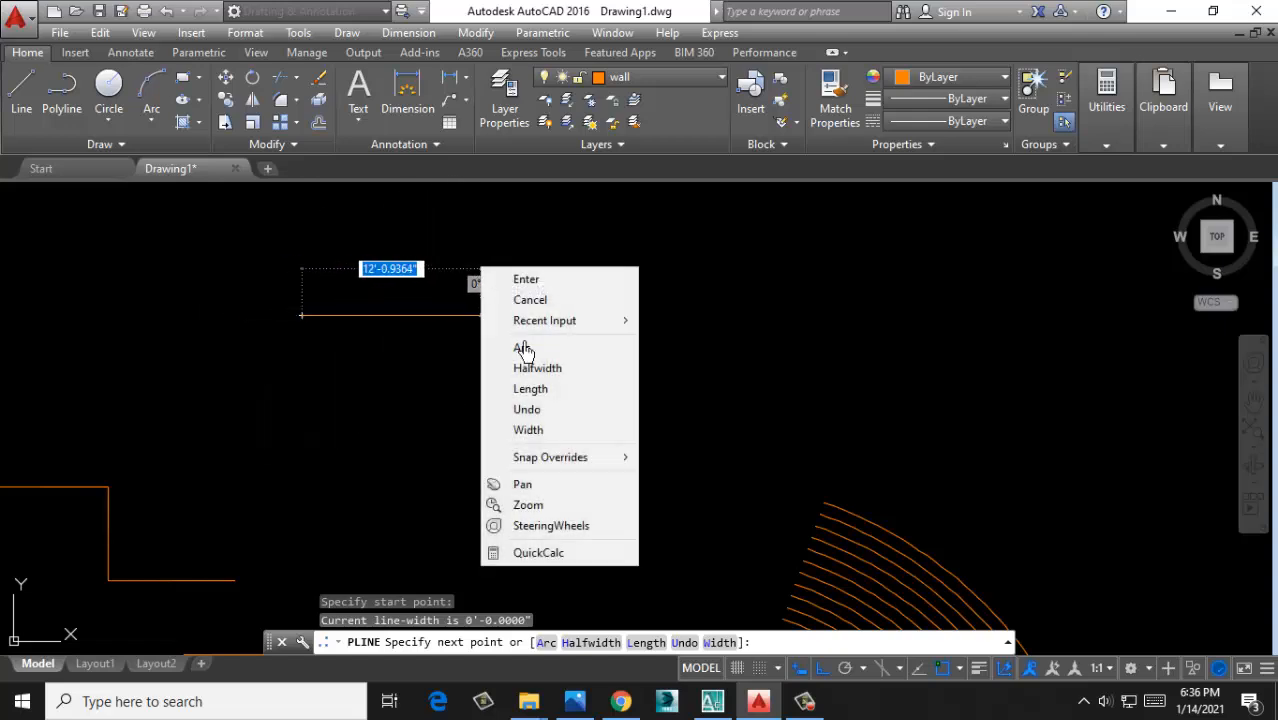
key("Escape")
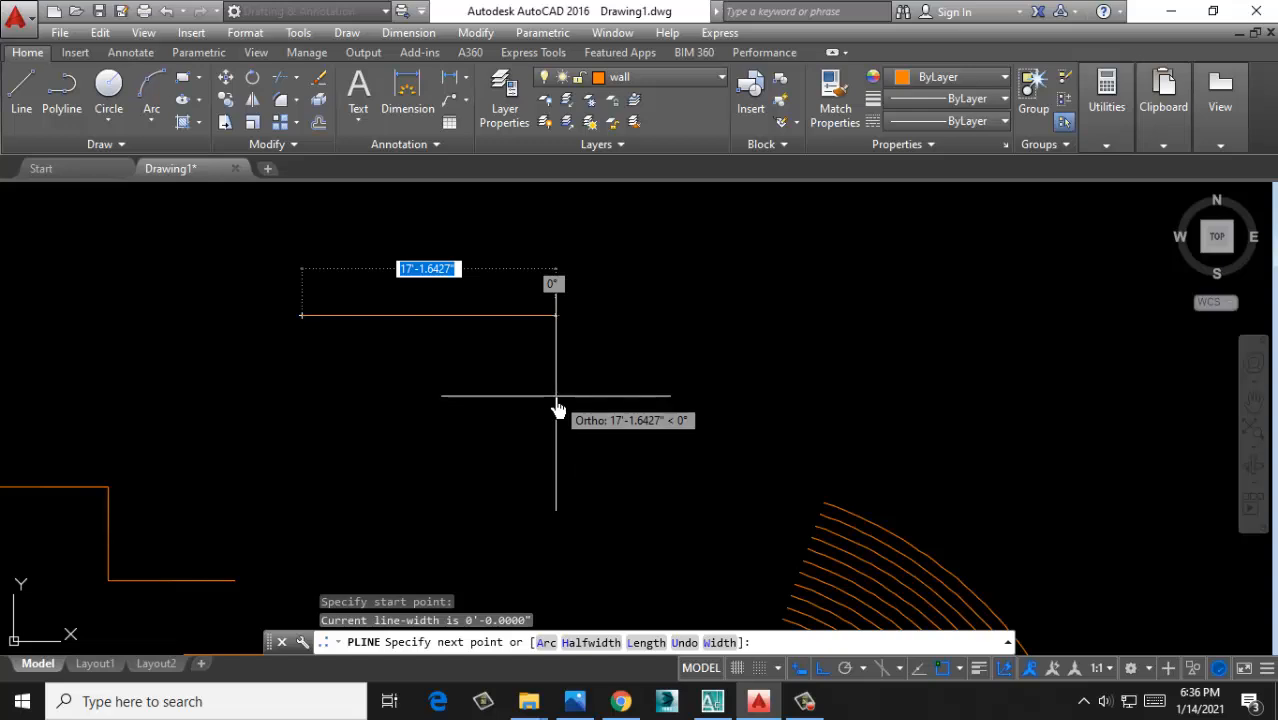
right_click(546, 336)
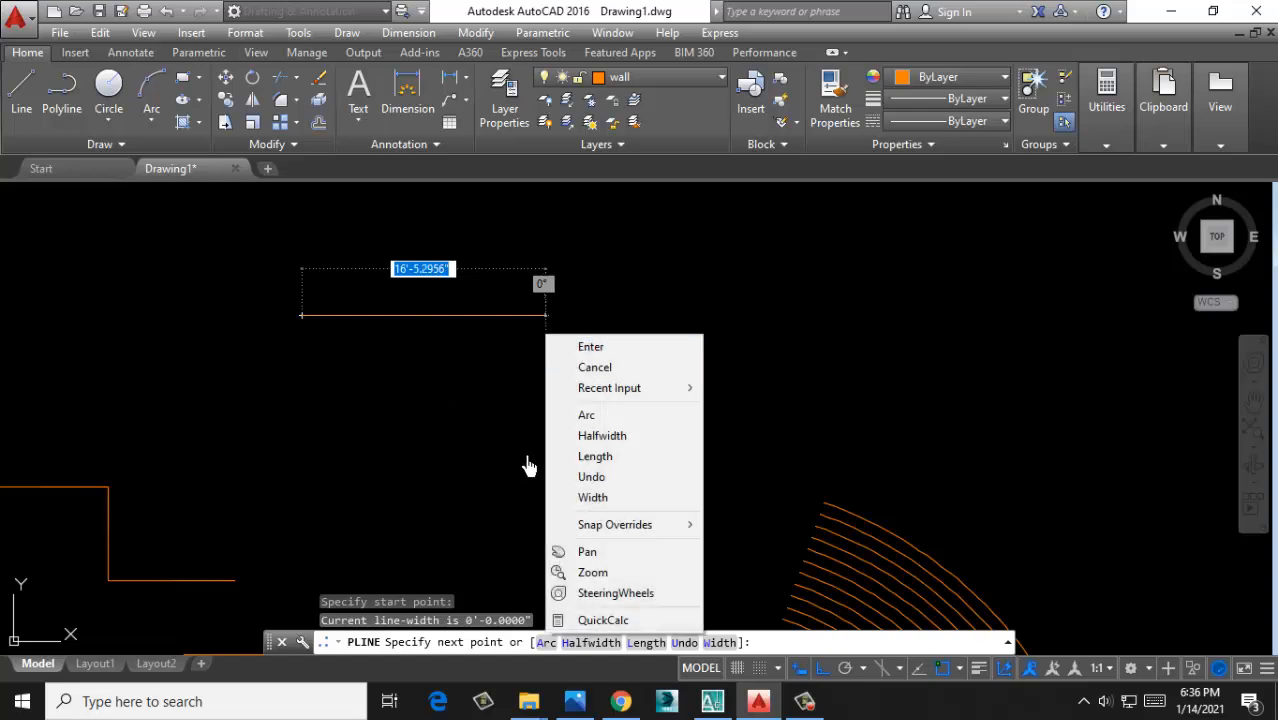
left_click(594, 498)
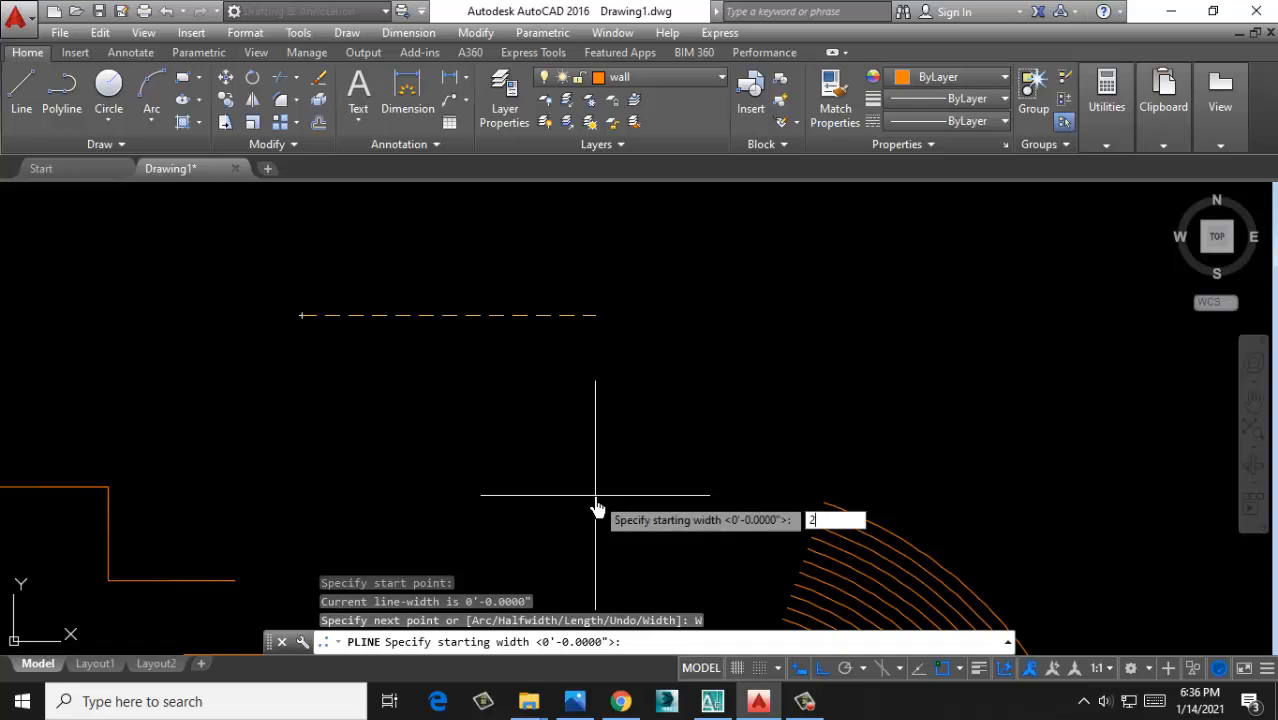
key("Return")
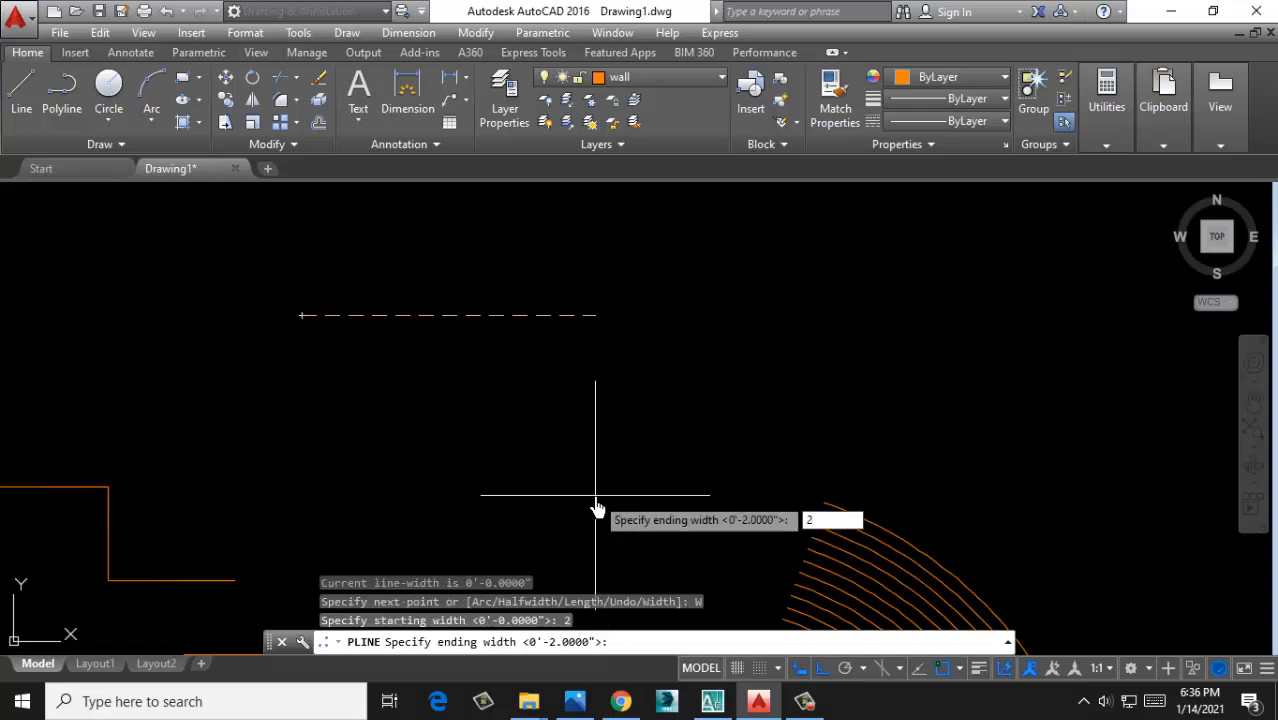
key("Return")
Draw the wide polyline's five orthogonal segments: east, south, east, north and a short east one, and finish it
left_click(585, 315)
left_click(585, 434)
left_click(781, 434)
left_click(781, 261)
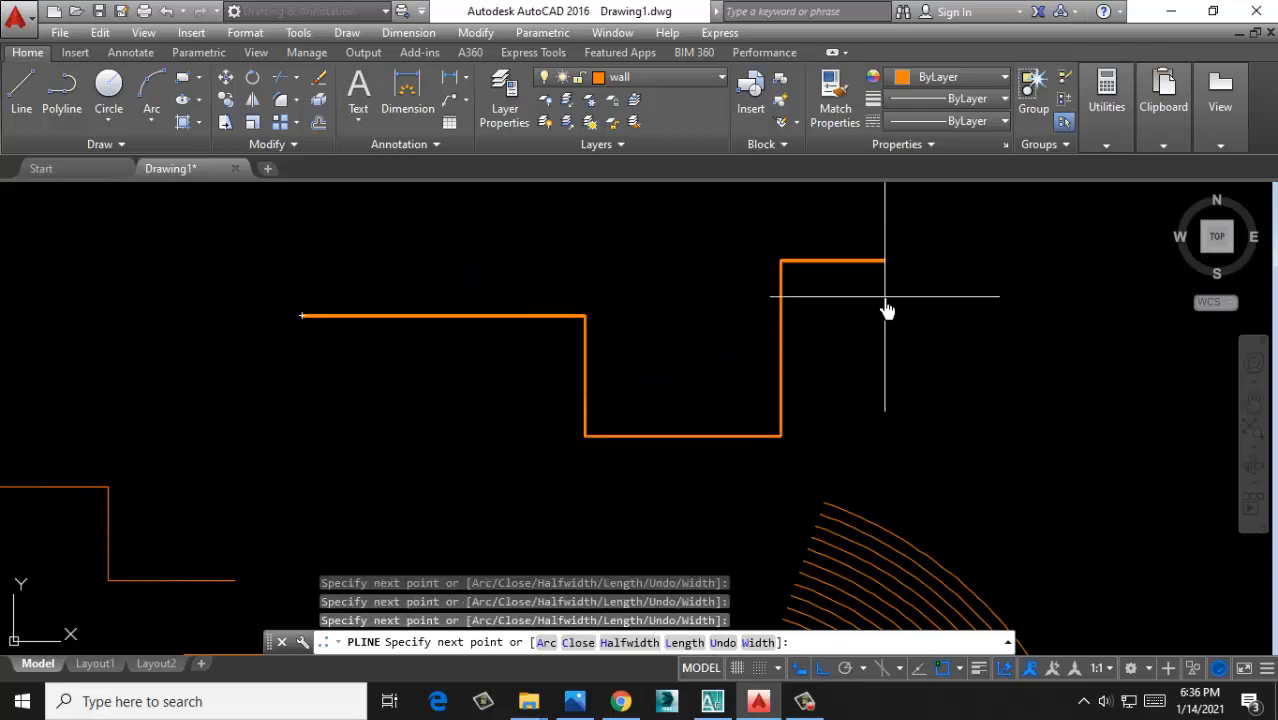
key("Return")
middle_click_drag(666, 384, 645, 323)
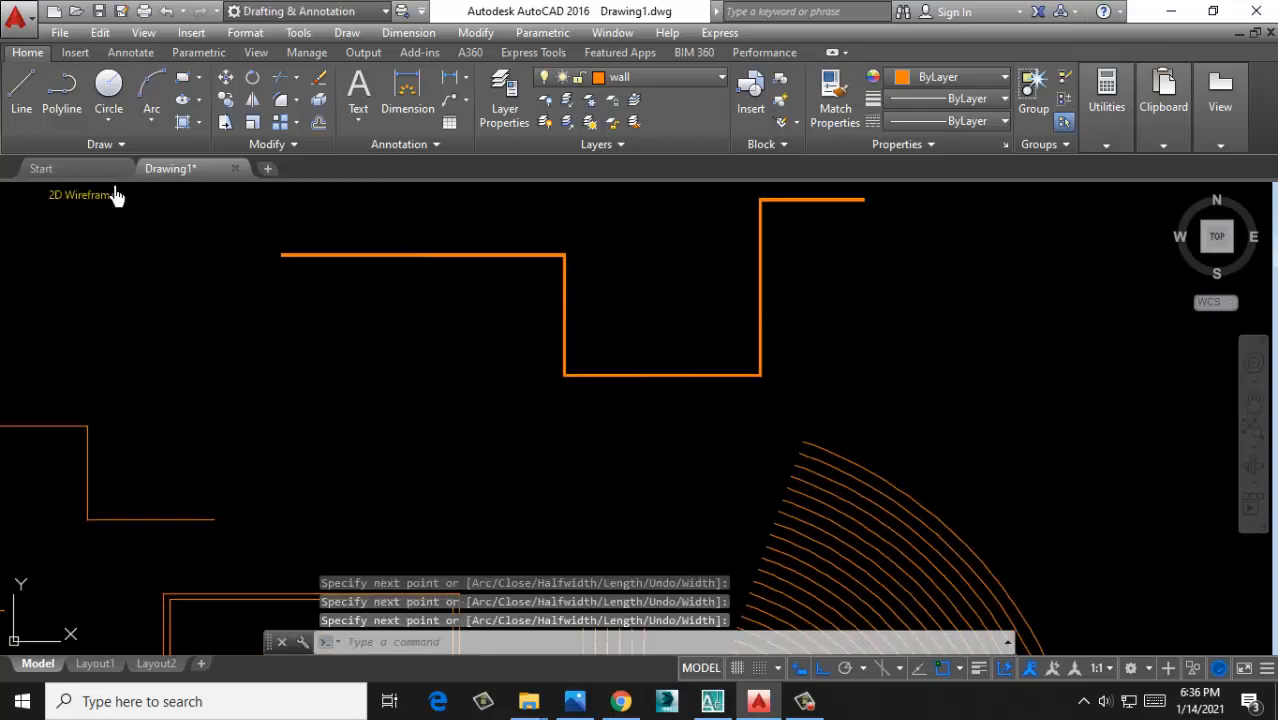
Draw a second, smaller wide polyline with four segments (east, south, east, north) between the stepped line shape and the first wide polyline
left_click(61, 92)
left_click(191, 415)
left_click(315, 415)
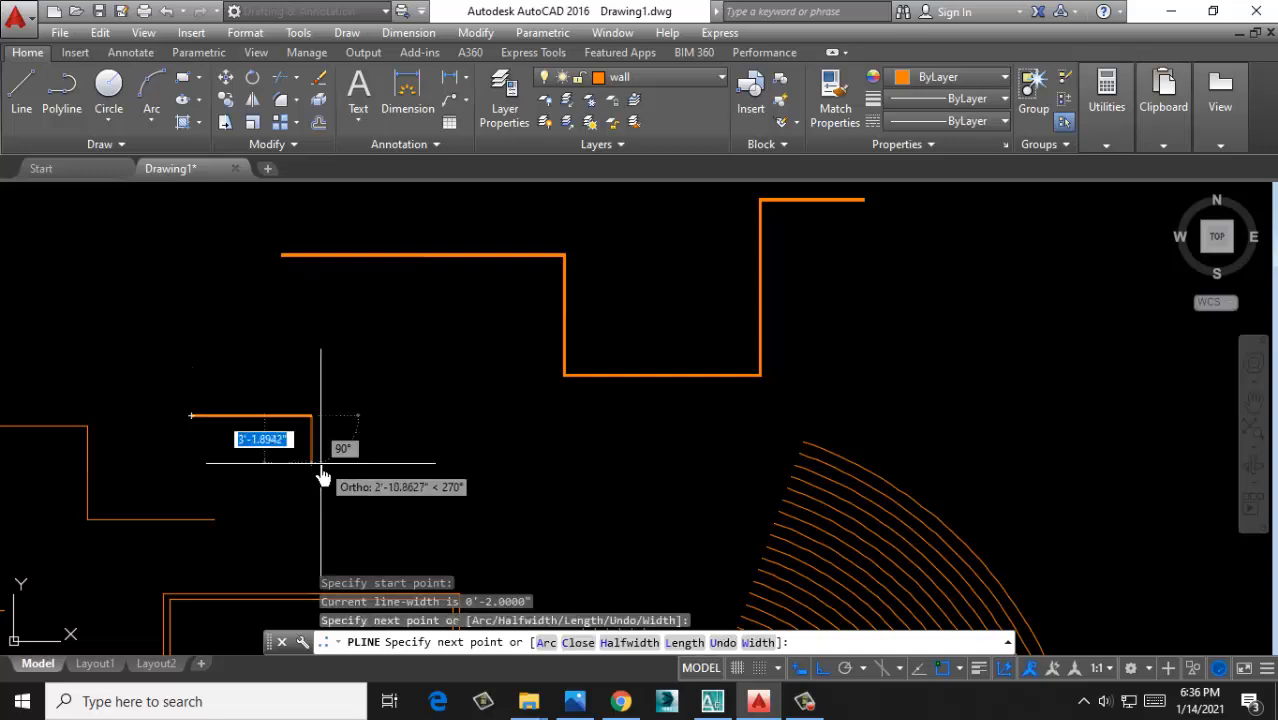
left_click(312, 462)
left_click(449, 462)
left_click(455, 372)
key("Return")
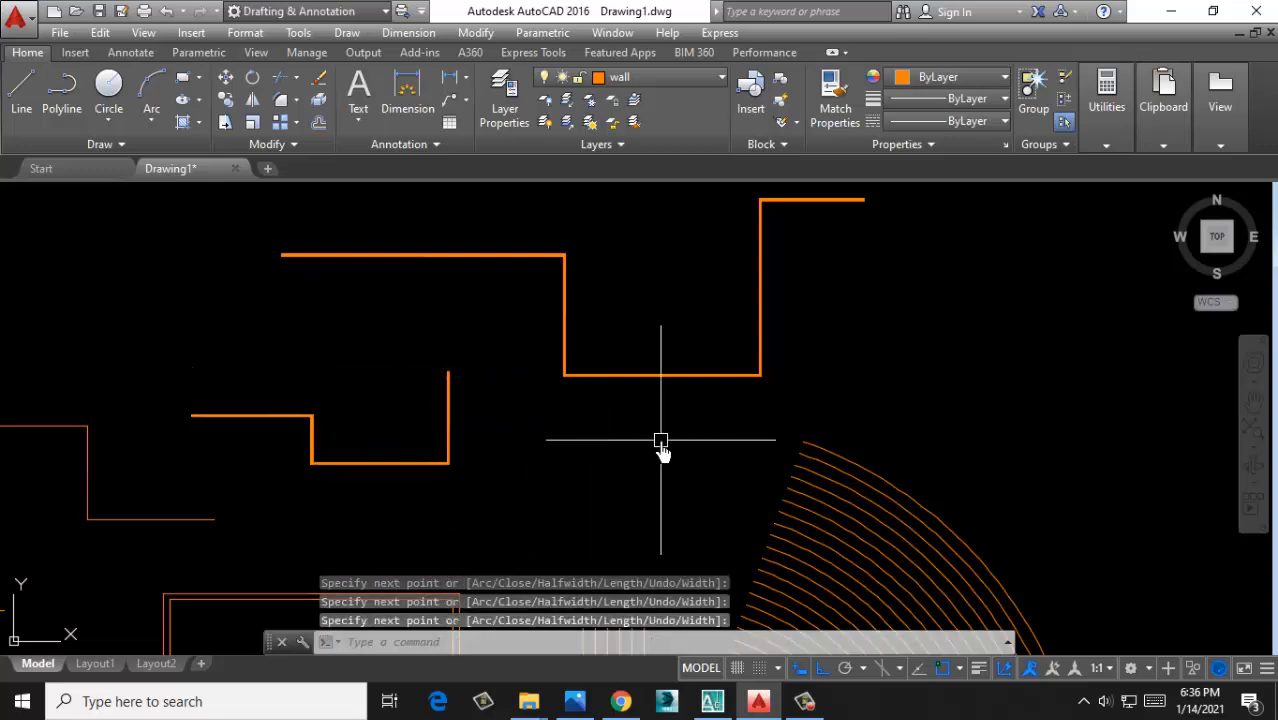
Draw a third wide polyline with three segments (east, north, east) above the parallel vertical lines
scroll(551, 457, "down", 3)
key("Return")
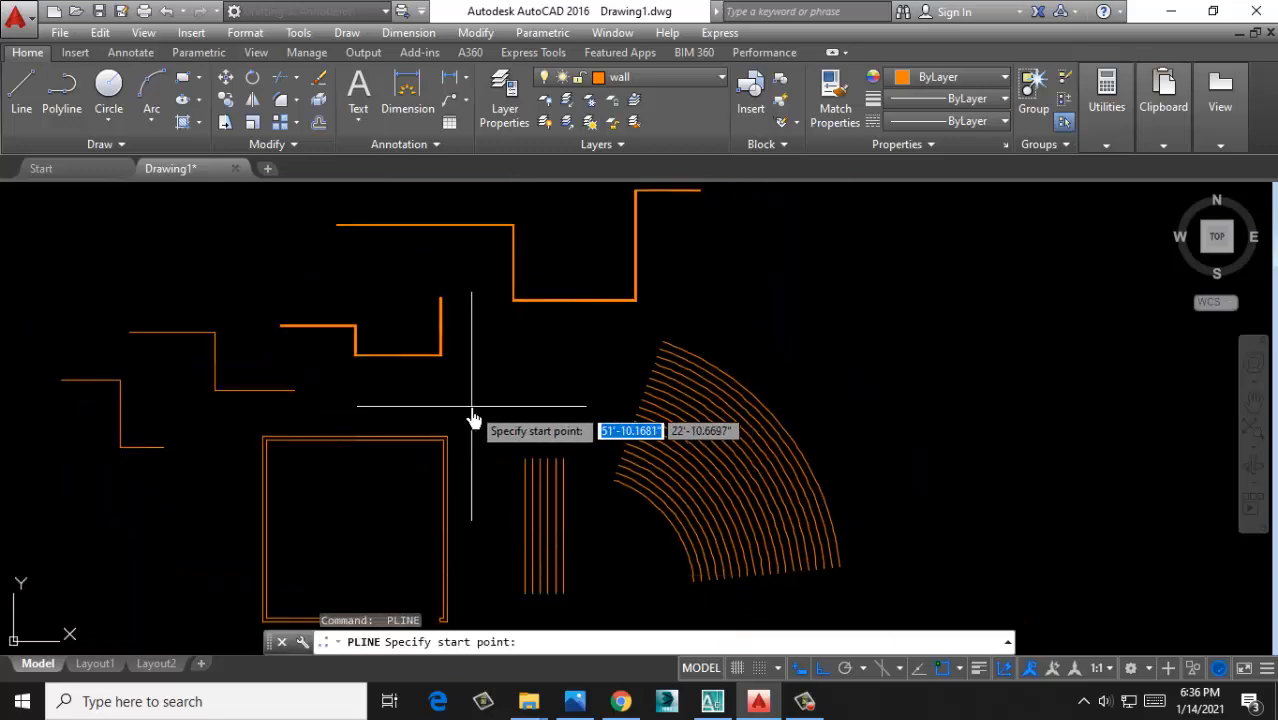
left_click(471, 406)
left_click(562, 406)
left_click(562, 351)
left_click(610, 351)
key("Return")
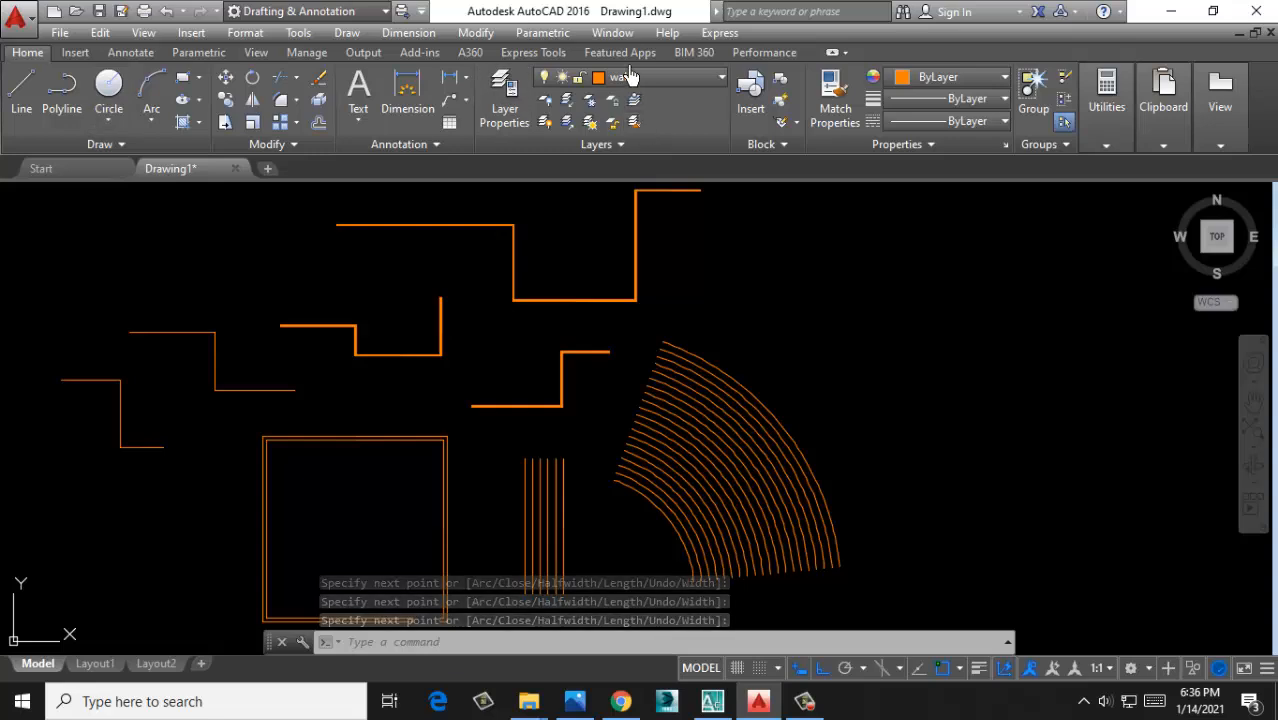
Examine the list of layers and the lineweights available for objects
left_click(686, 472)
left_click(645, 82)
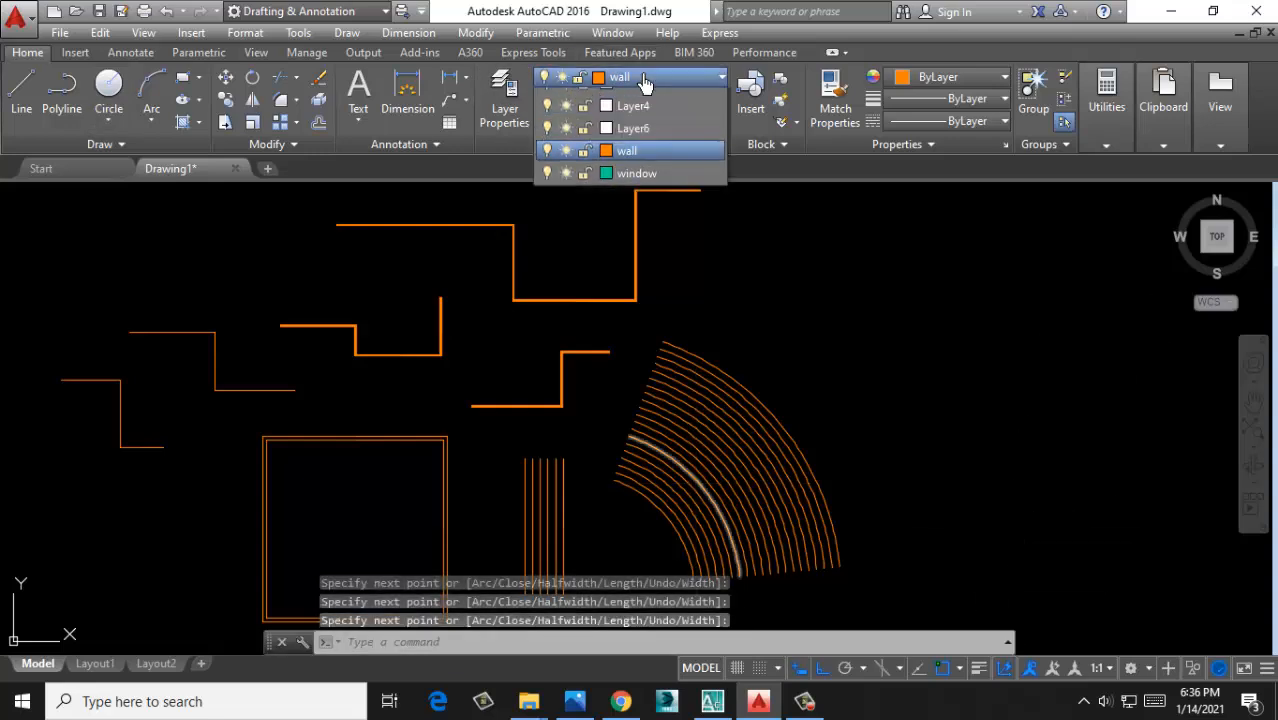
key("Escape")
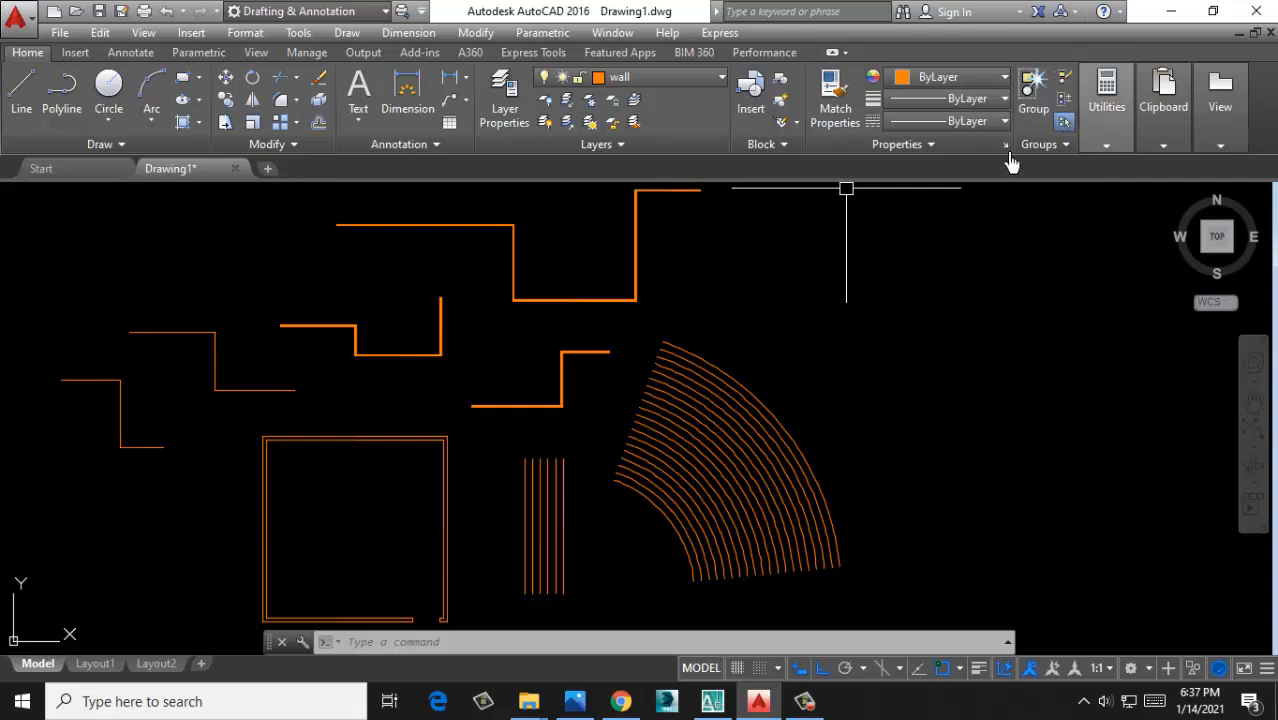
left_click(1106, 100)
left_click(969, 127)
left_click(972, 120)
left_click(971, 105)
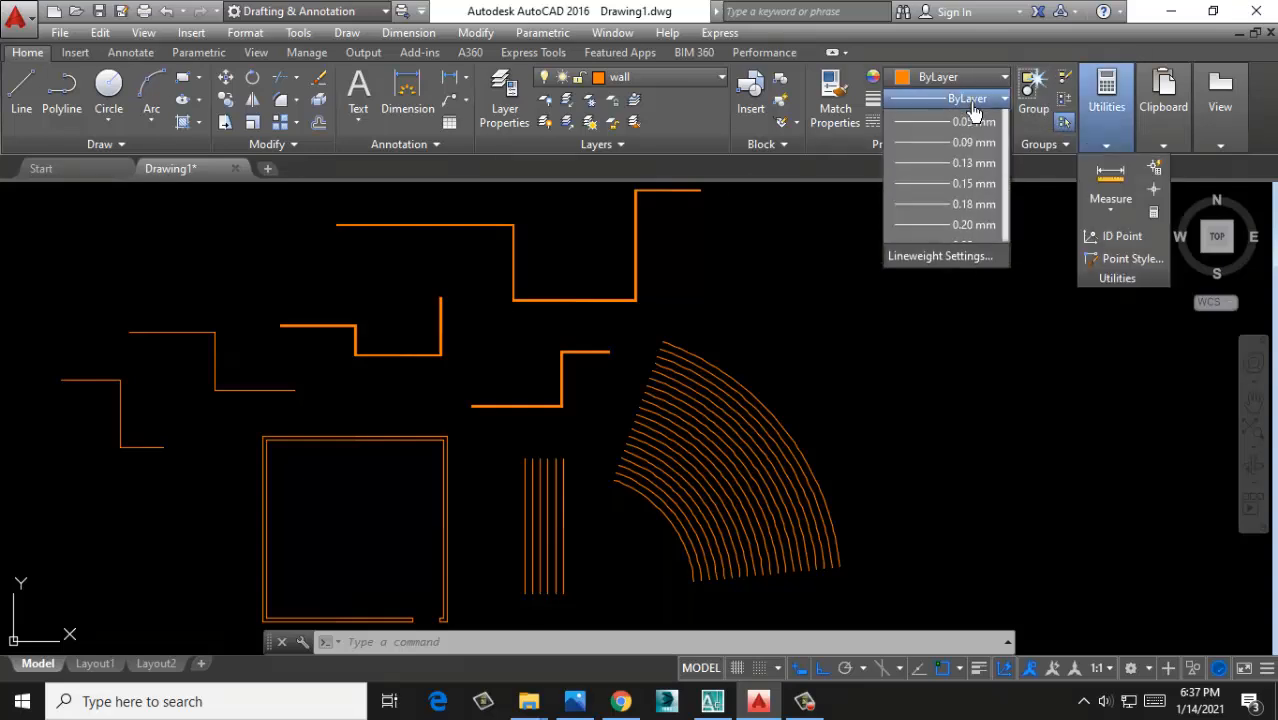
scroll(1018, 205, "down", 1)
scroll(938, 275, "down", 3)
scroll(384, 400, "up", 2)
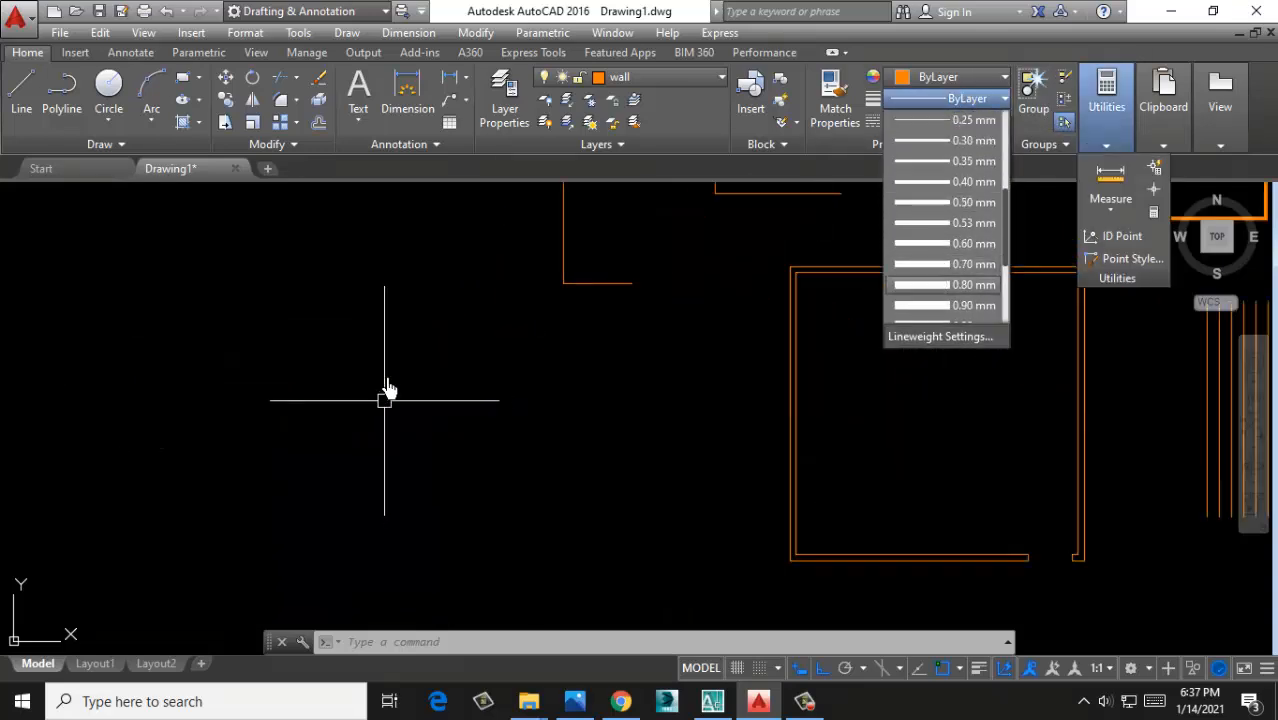
scroll(1008, 178, "up", 3)
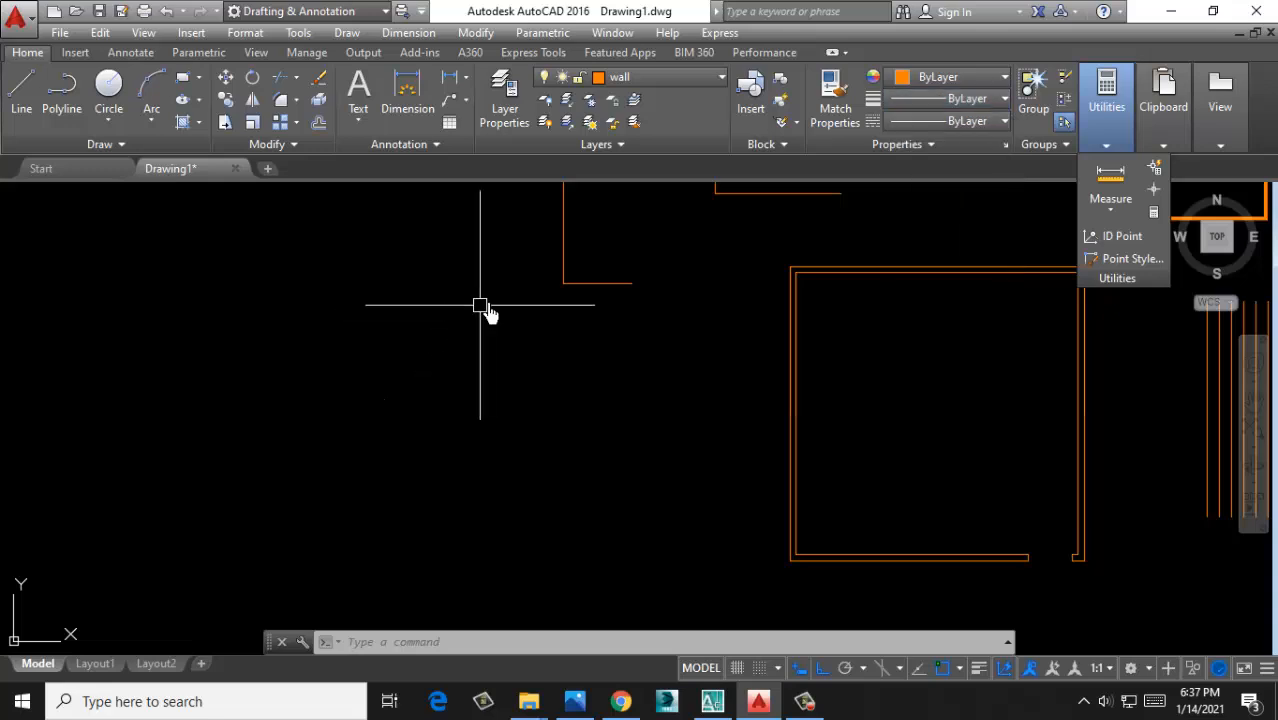
Start a new polyline at a point in the empty area west of the walled square
middle_click_drag(488, 308, 222, 479)
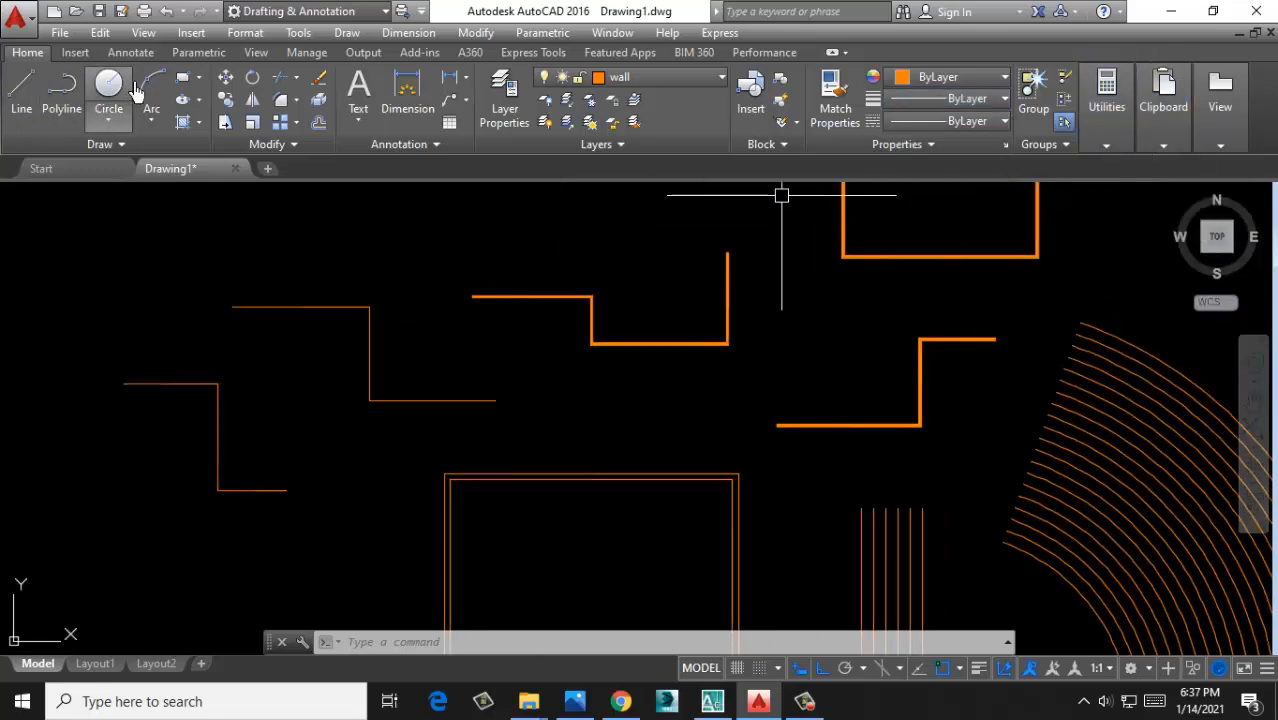
left_click(151, 95)
left_click(61, 95)
middle_click_drag(388, 247, 274, 379)
middle_click_drag(268, 451, 245, 330)
mouse_move(281, 518)
middle_mouse_down()
mouse_move(250, 378)
mouse_move(255, 321)
middle_mouse_up()
middle_click_drag(106, 451, 306, 428)
left_click(174, 426)
scroll(201, 434, "up", 2)
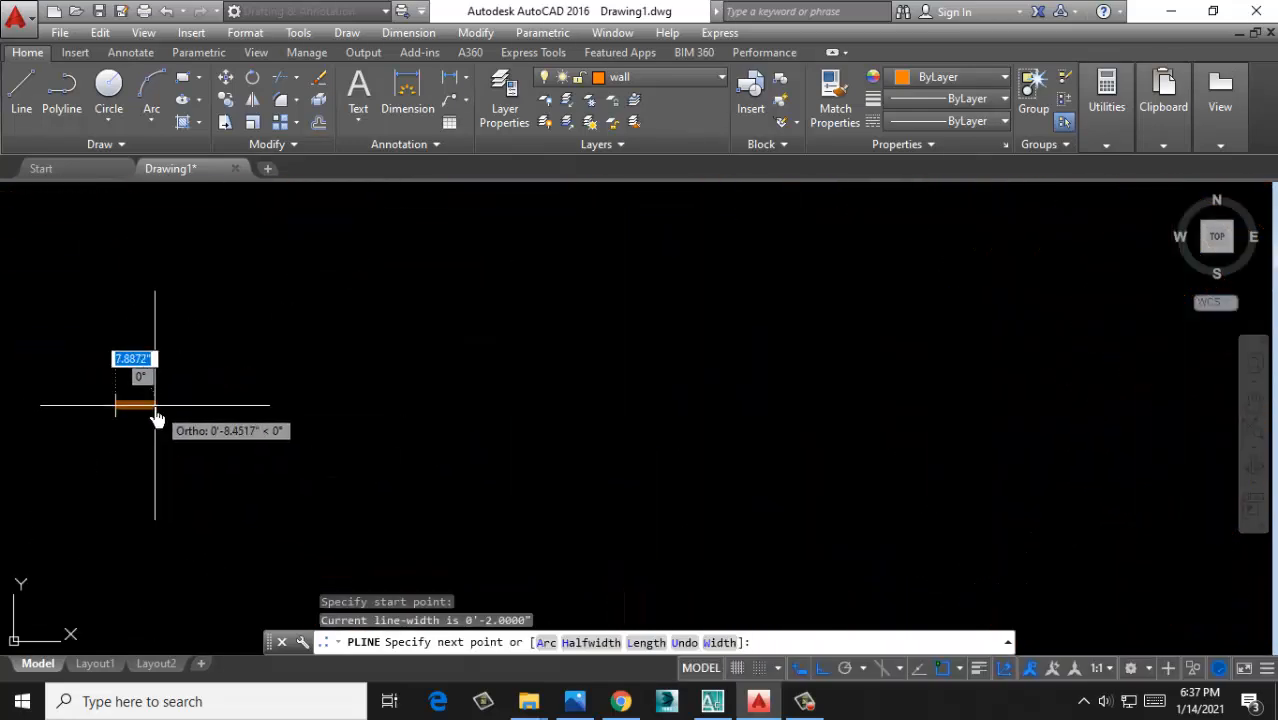
scroll(140, 410, "up", 5)
Set the new polyline's starting and ending width to 3 inches
right_click(433, 350)
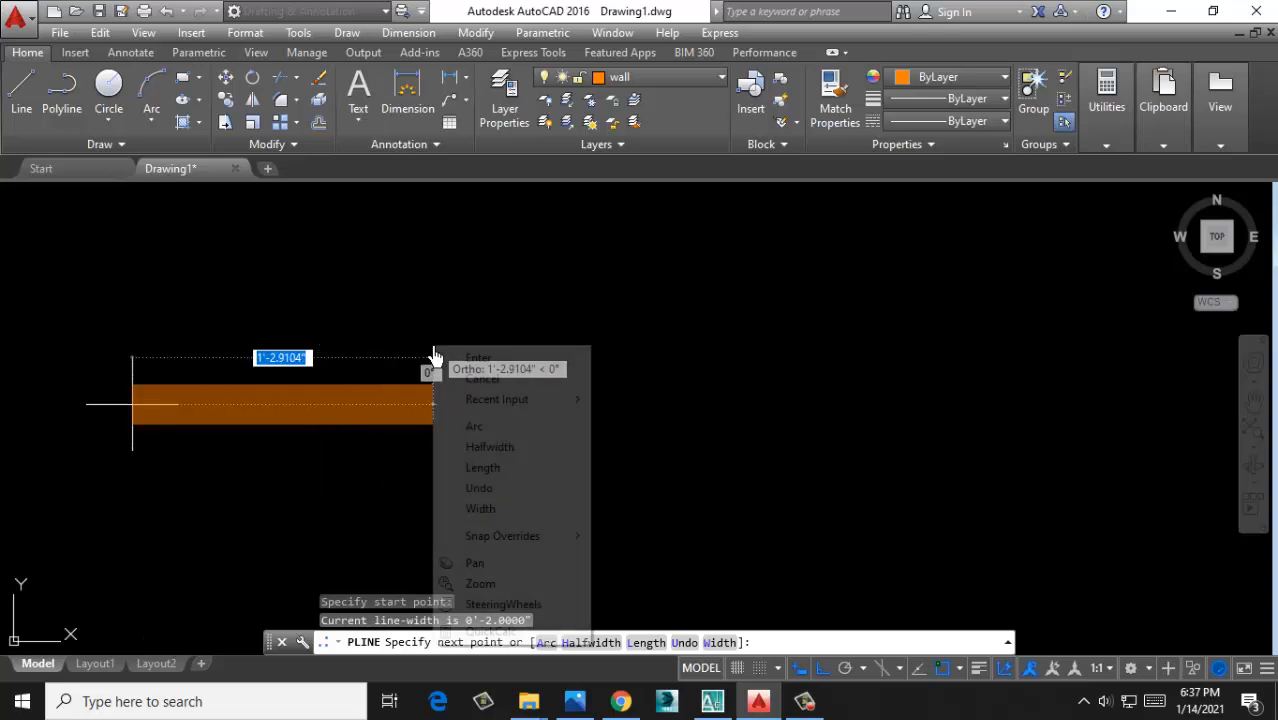
left_click(481, 510)
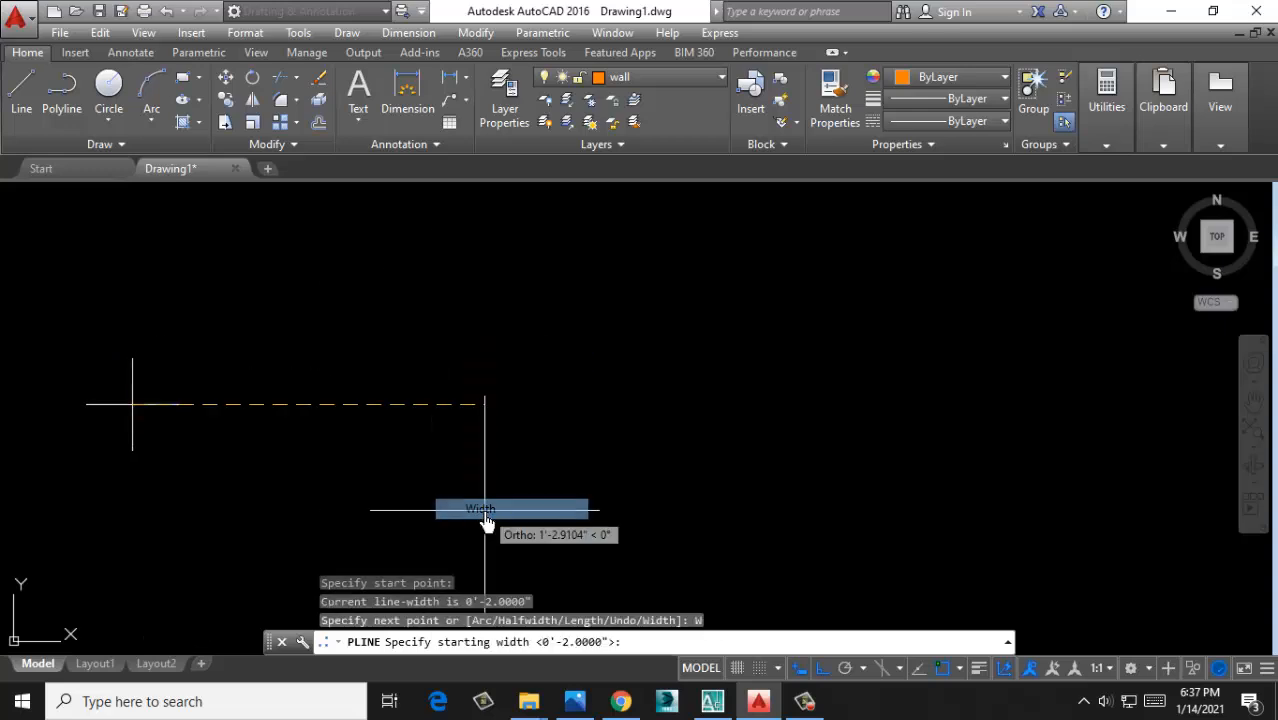
type("3")
key("Return")
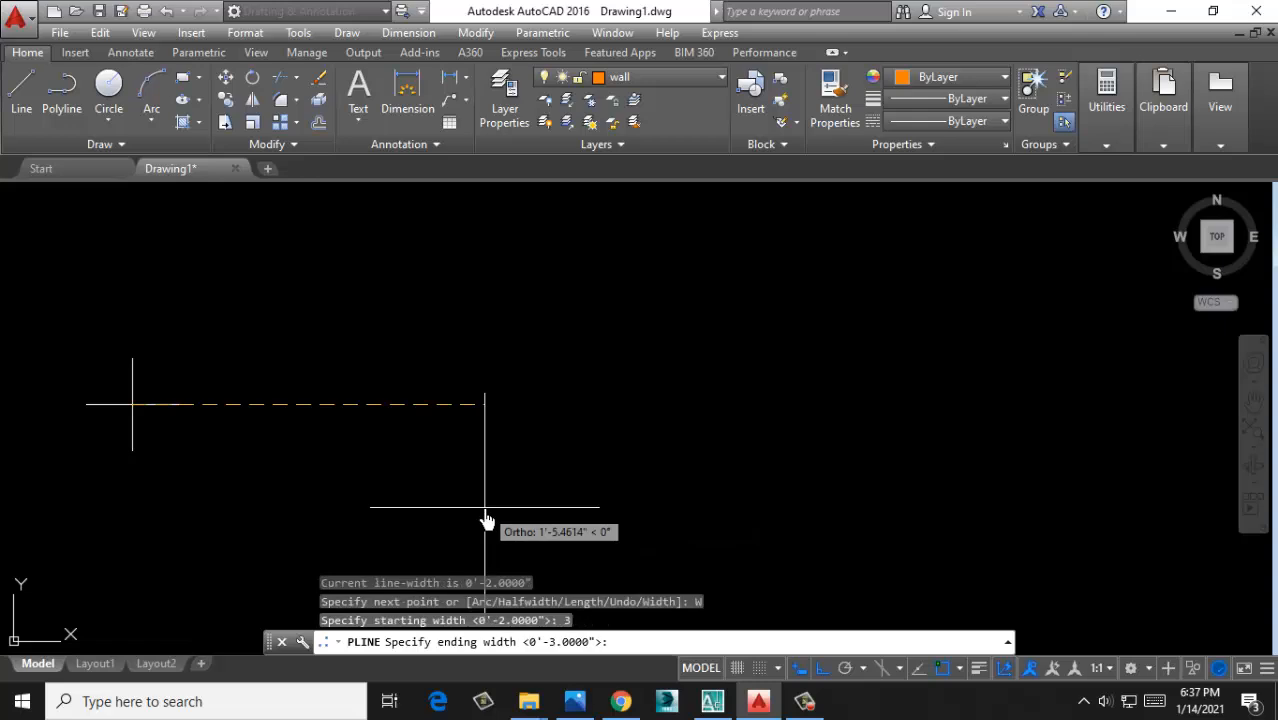
type("3")
key("Return")
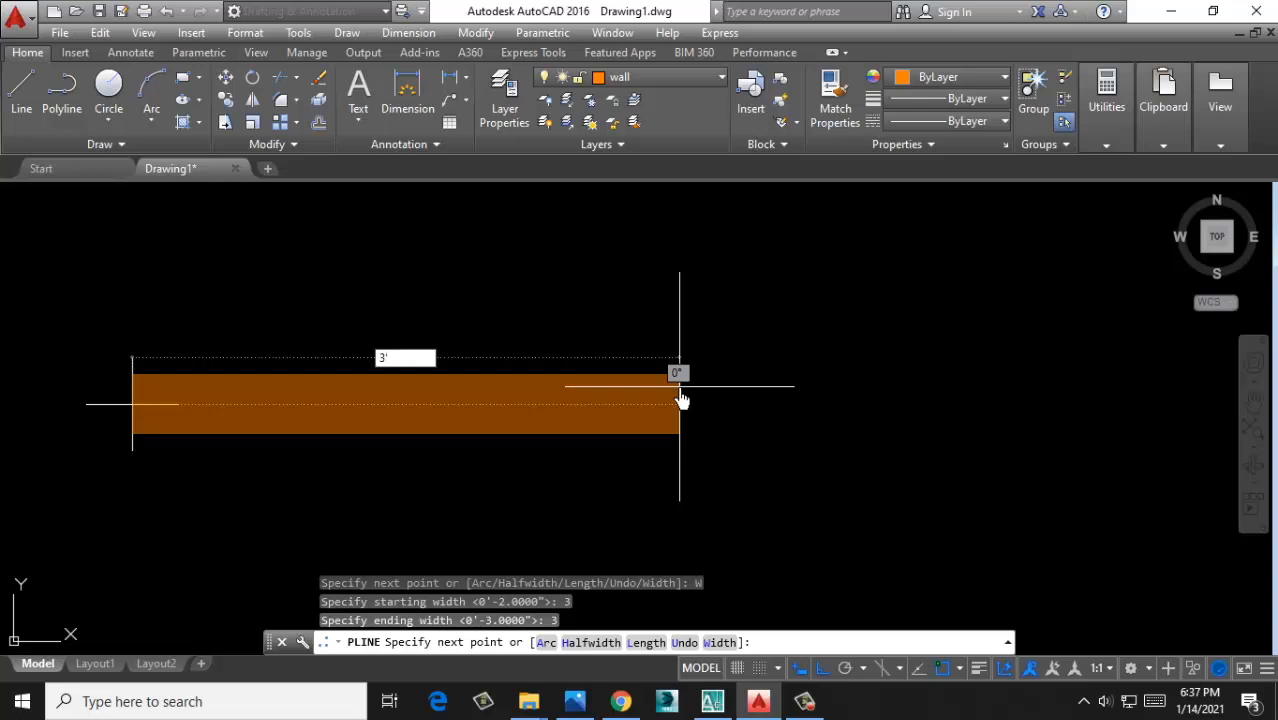
Draw a 3' segment east, followed by a shorter segment south and another segment east
type("3'")
key("Return")
scroll(682, 400, "down", 5)
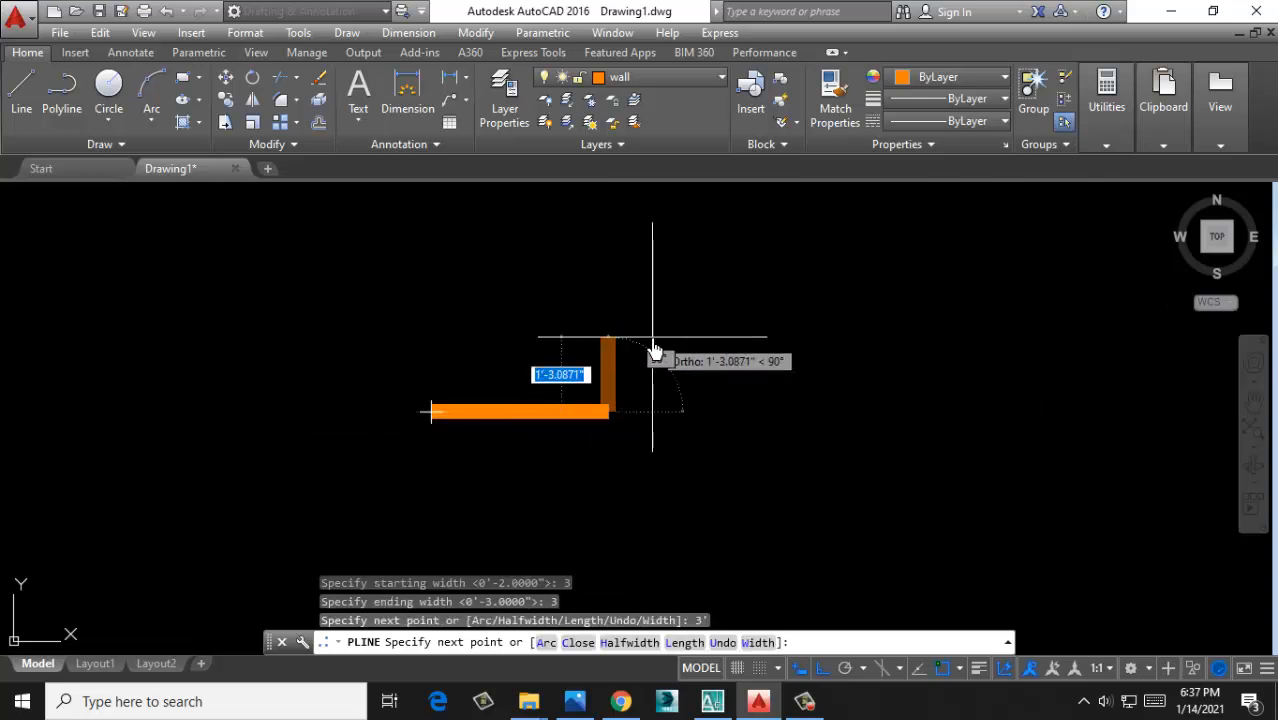
left_click(609, 505)
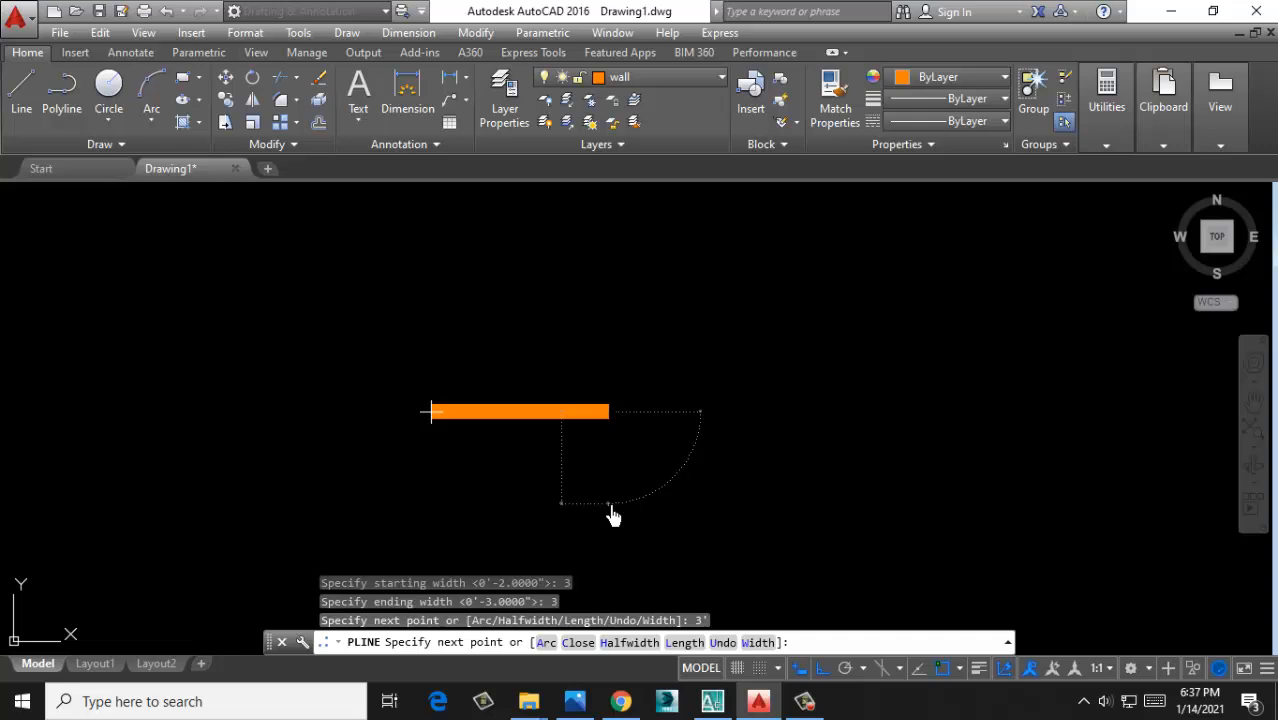
left_click(752, 505)
Finish the polyline with an arrowhead segment about 10.5 inches long pointing east, with starting width 9 and ending width 0
scroll(779, 519, "up", 3)
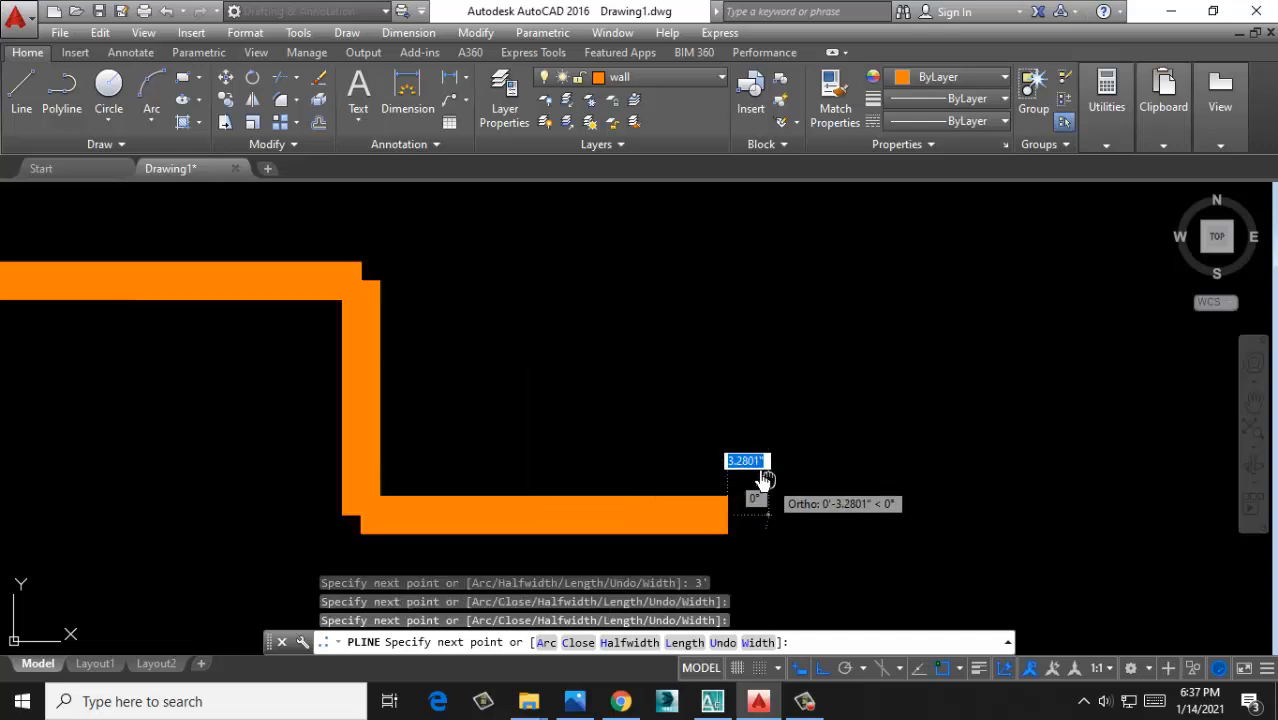
scroll(756, 485, "up", 2)
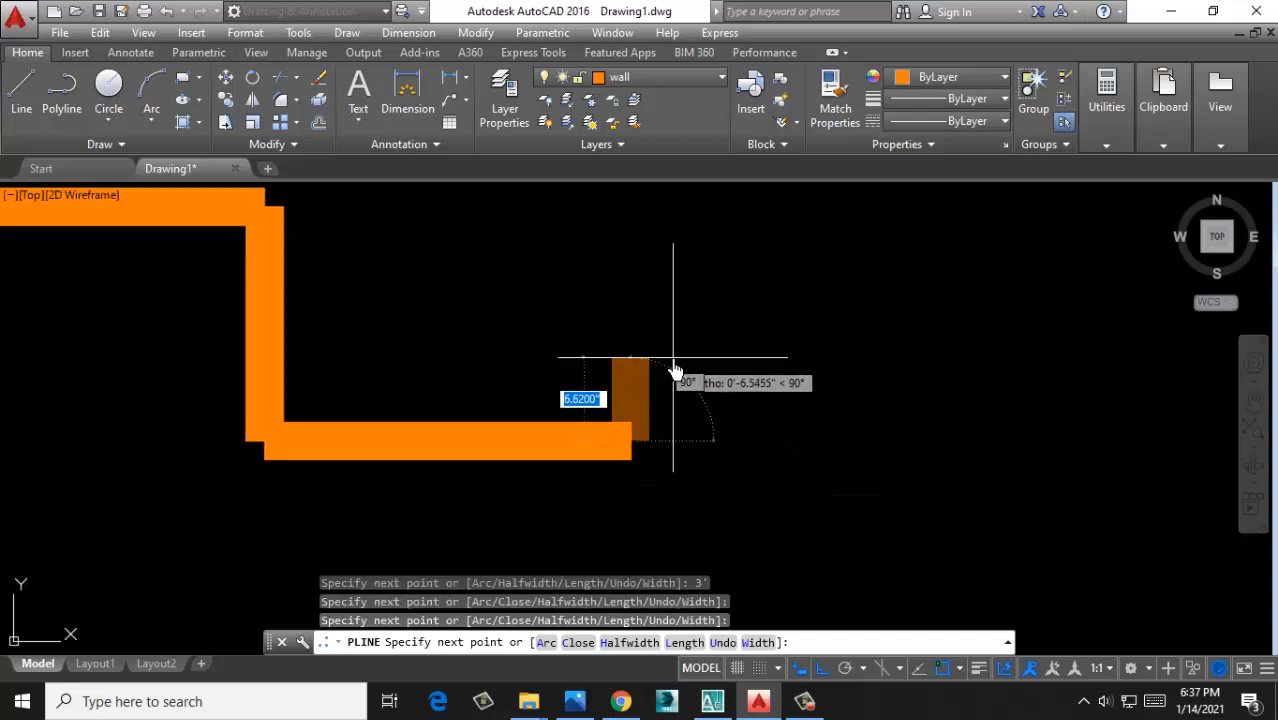
right_click(672, 358)
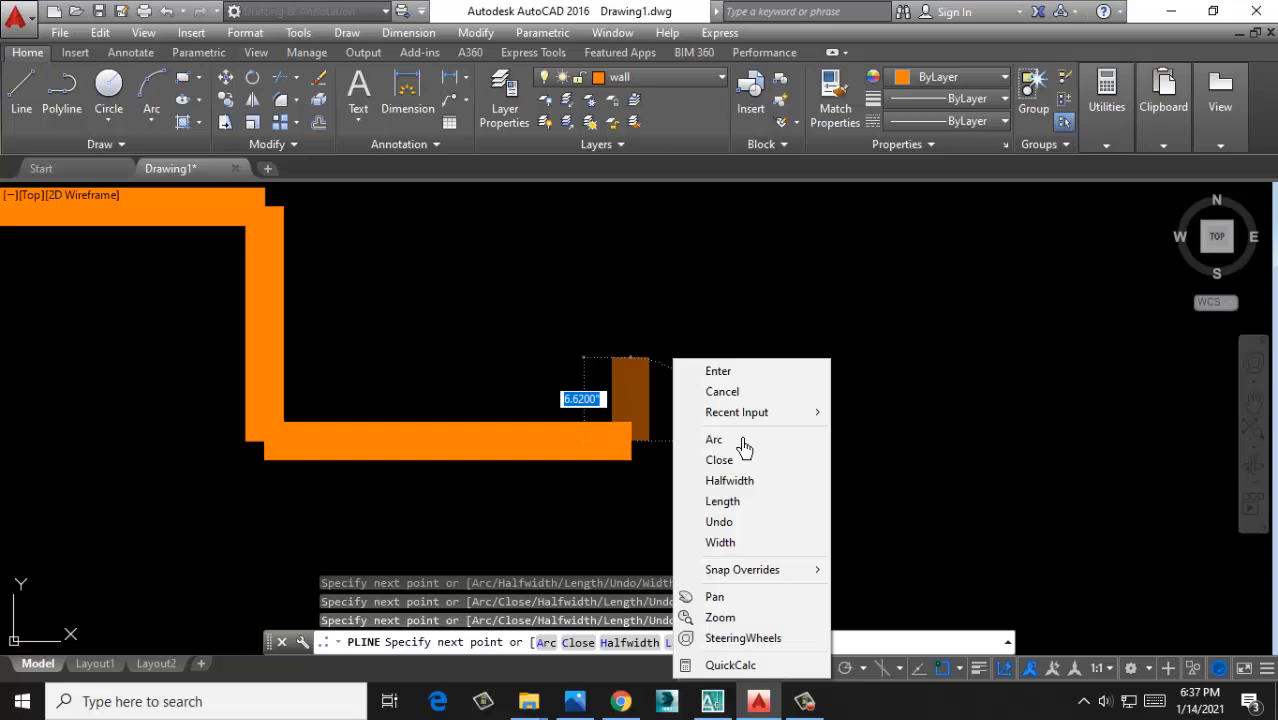
left_click(720, 542)
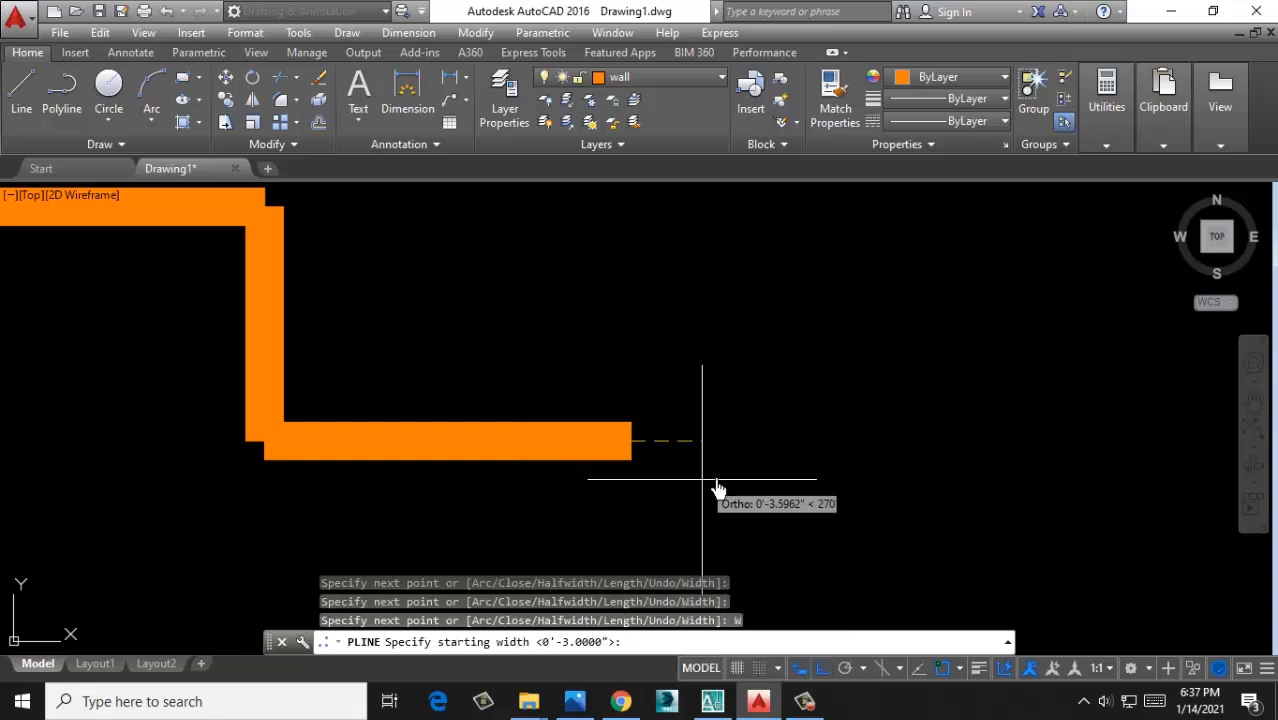
type("9")
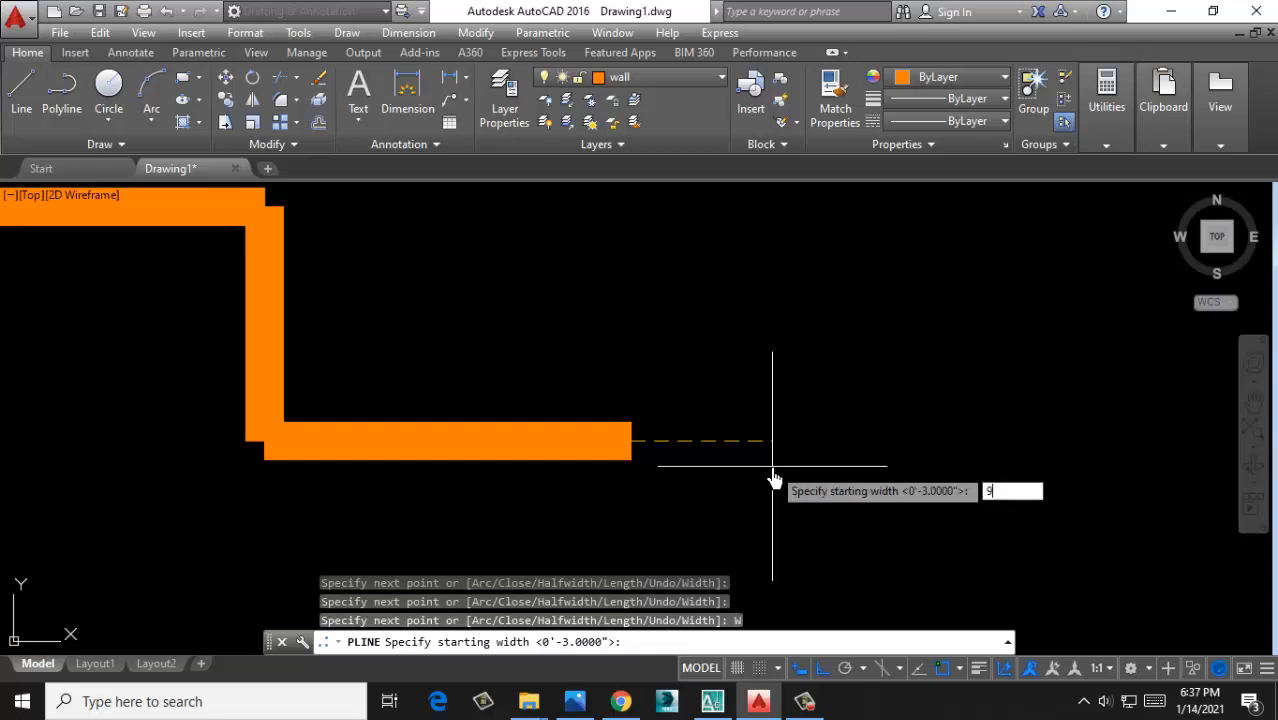
key("Return")
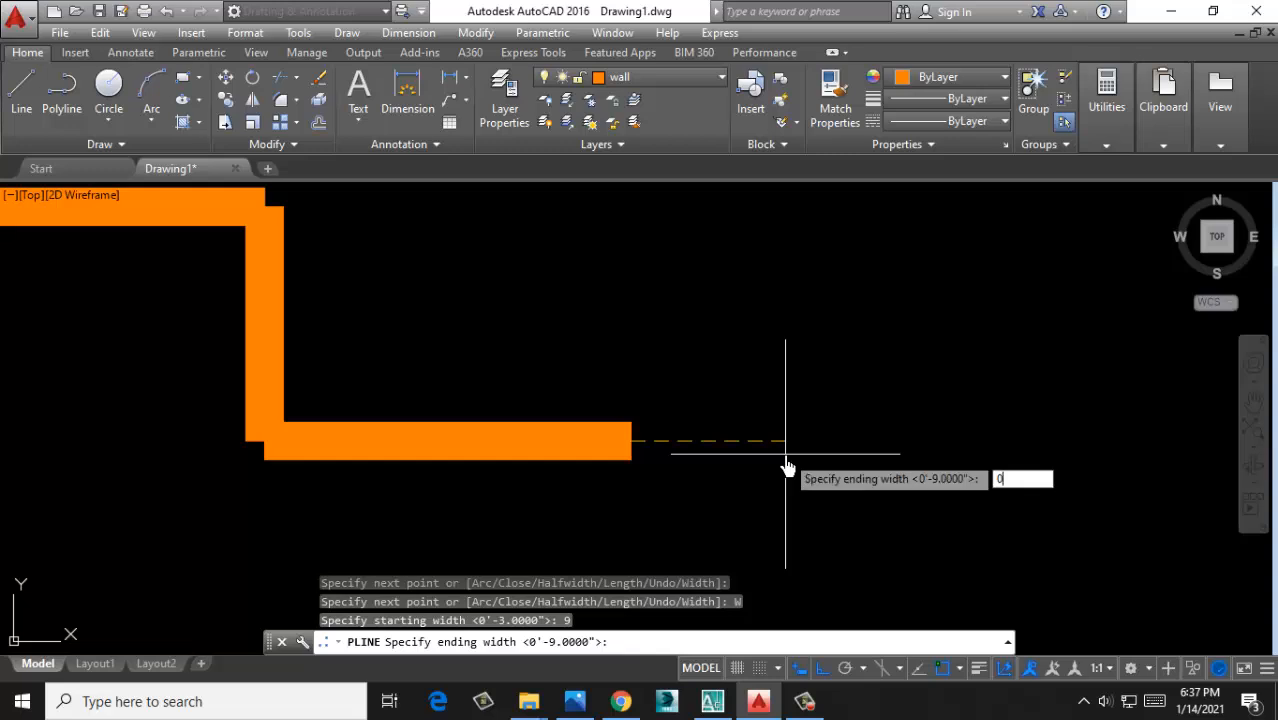
key("Return")
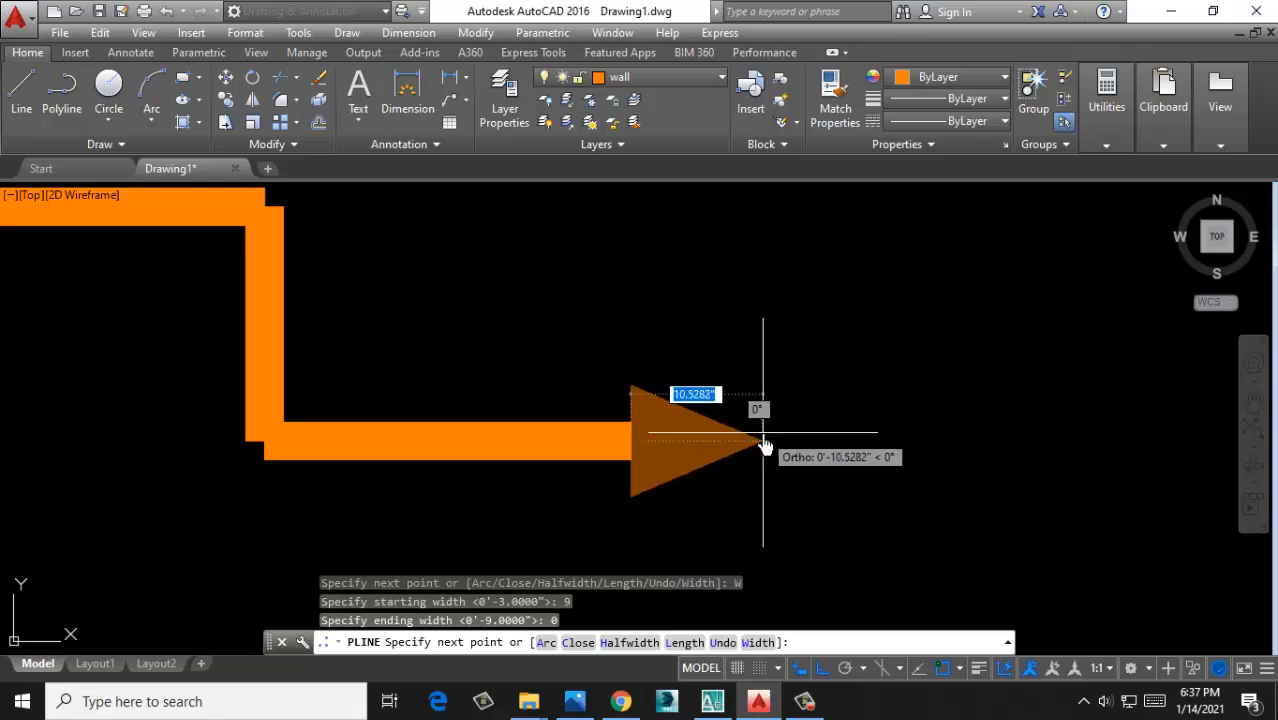
left_click(763, 444)
key("Return")
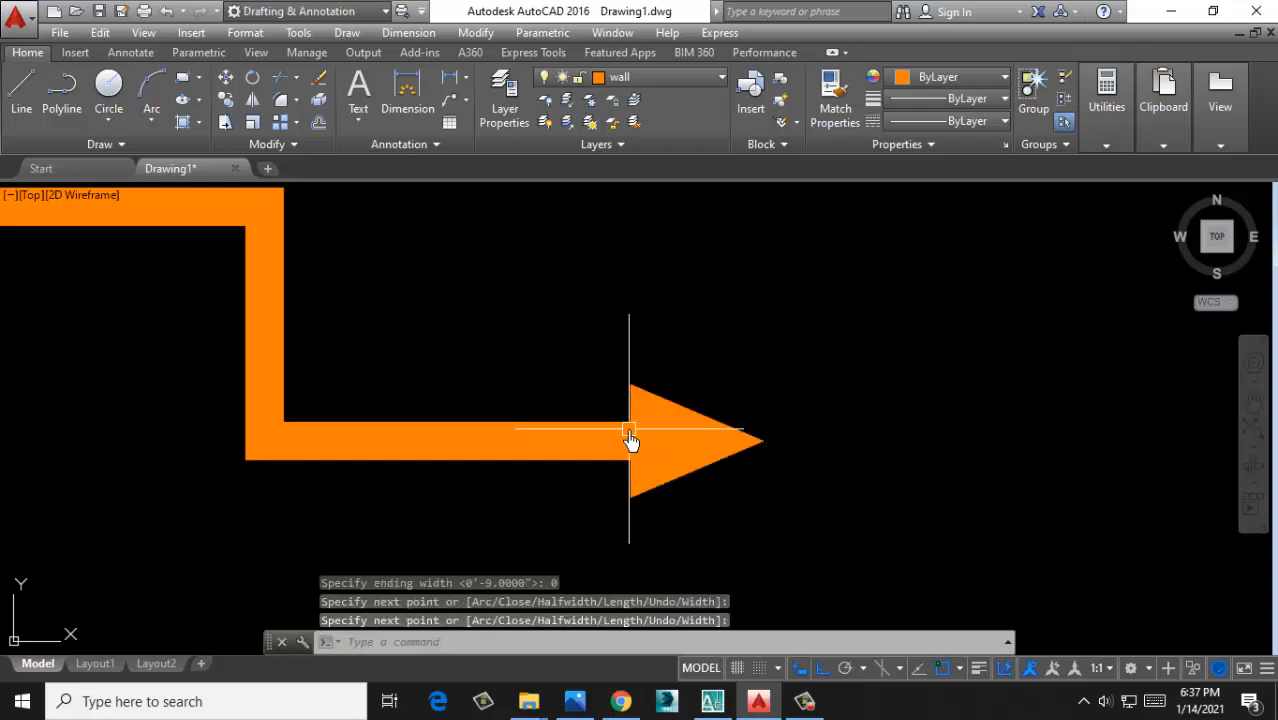
scroll(628, 443, "down", 5)
scroll(719, 445, "up", 4)
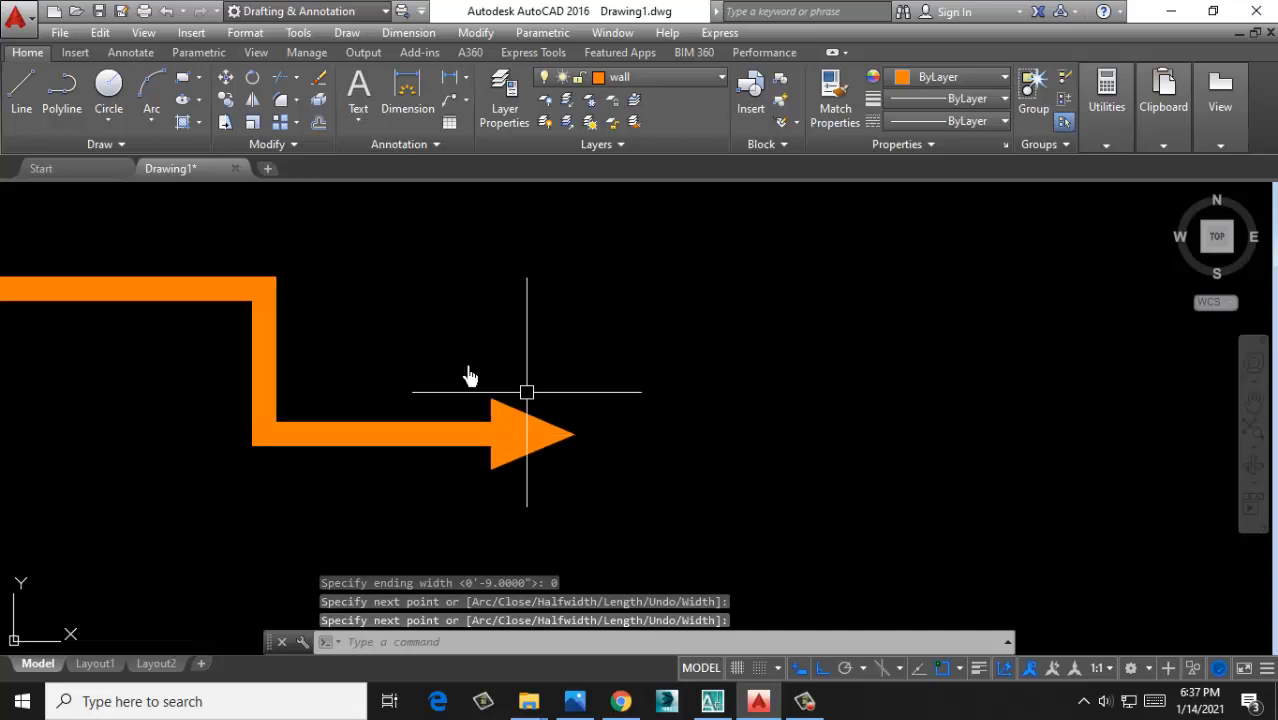
Make Layer6 the current layer for drawing at the opening in the south wall
left_click(67, 88)
scroll(140, 190, "down", 2)
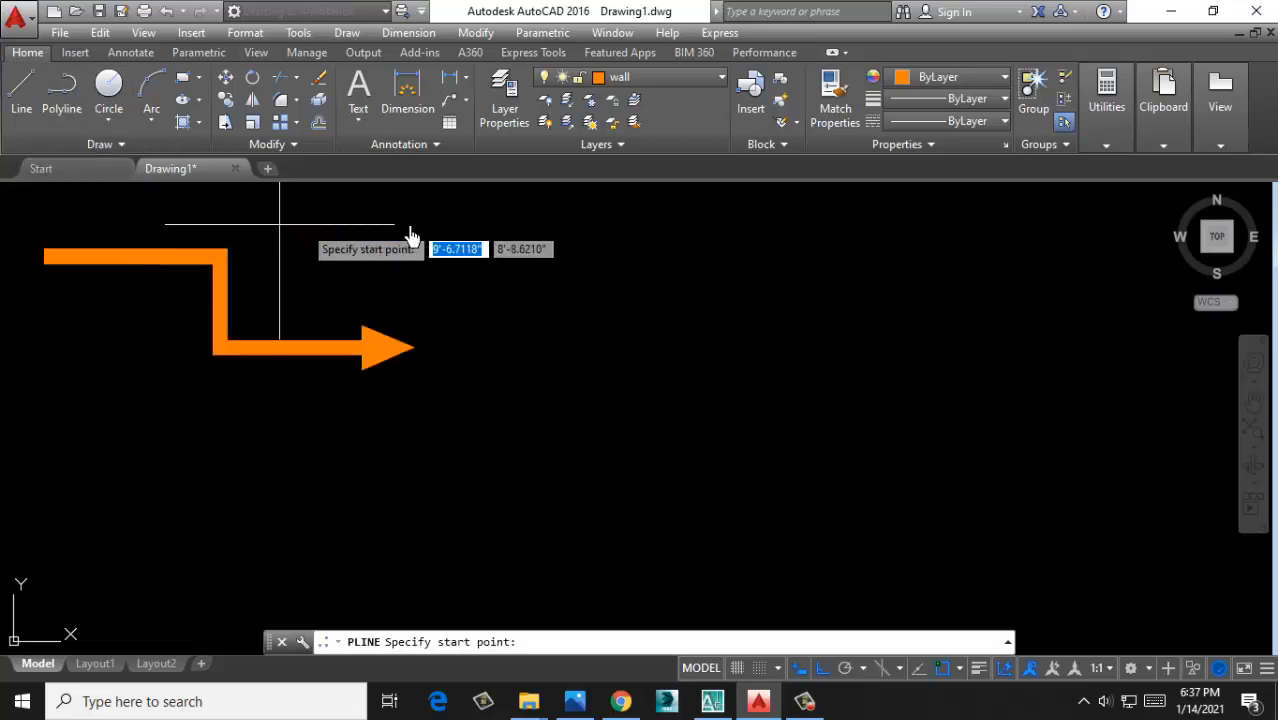
middle_click_drag(545, 255, 305, 197)
scroll(270, 240, "down", 6)
scroll(716, 353, "up", 2)
middle_click_drag(716, 353, 483, 362)
scroll(499, 458, "up", 6)
scroll(585, 391, "down", 2)
key("Escape")
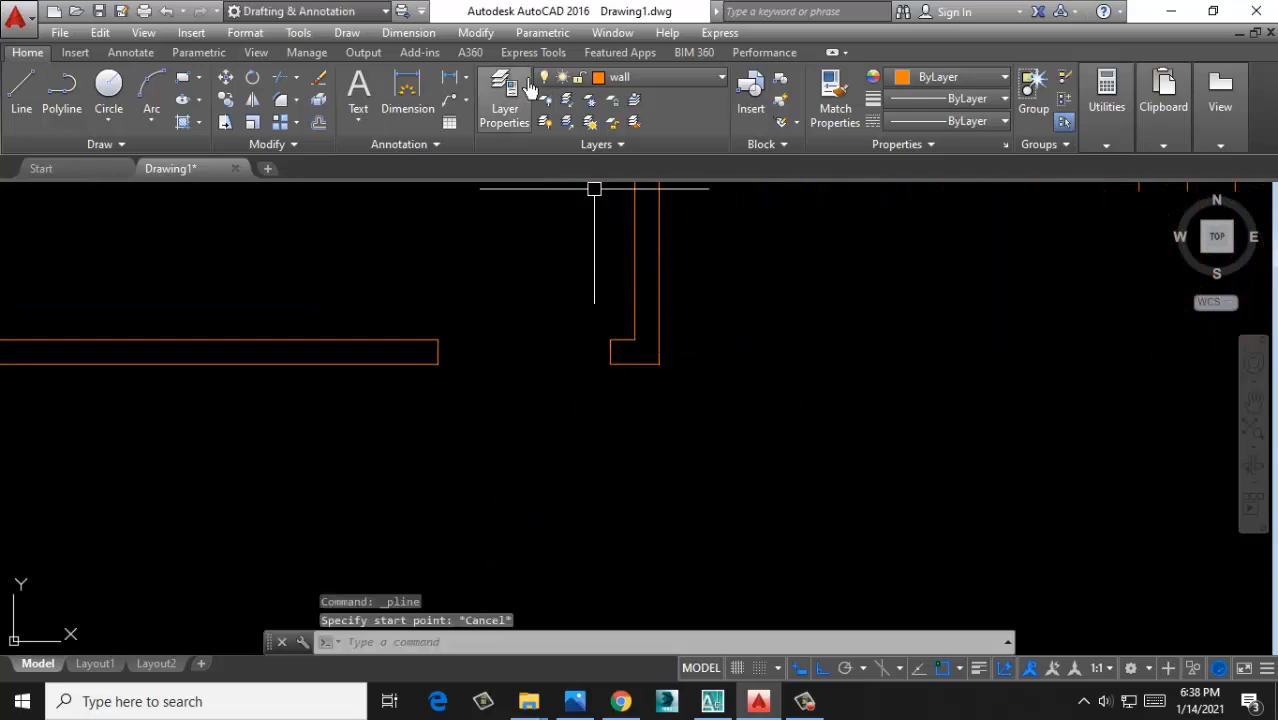
left_click(658, 82)
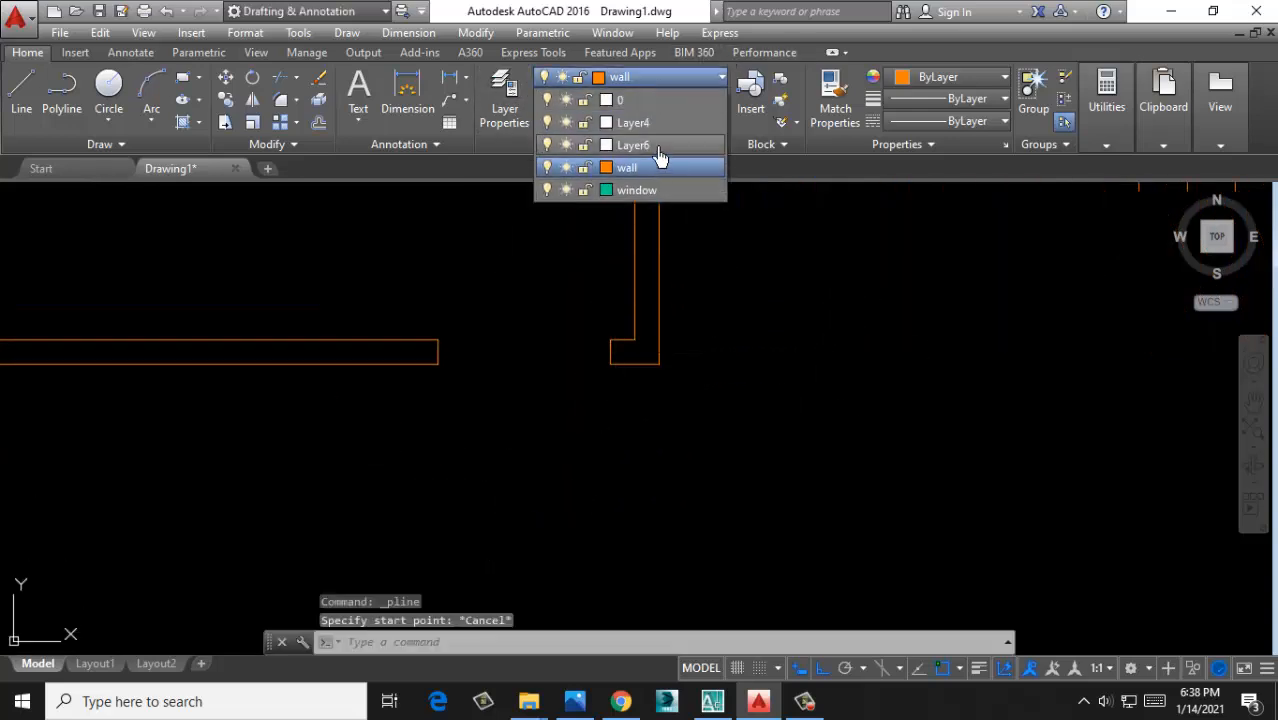
left_click(658, 146)
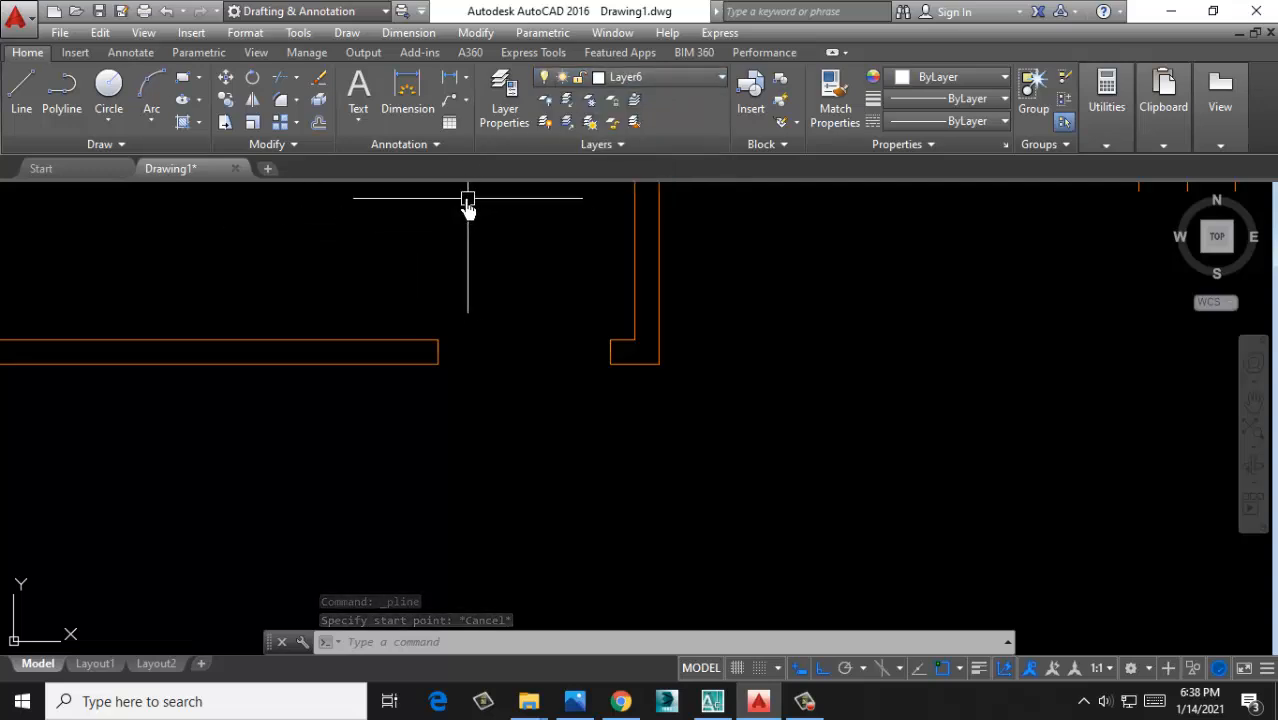
Start a polyline inside the wall opening with a 5-inch segment south and a 2-inch segment west
left_click(60, 88)
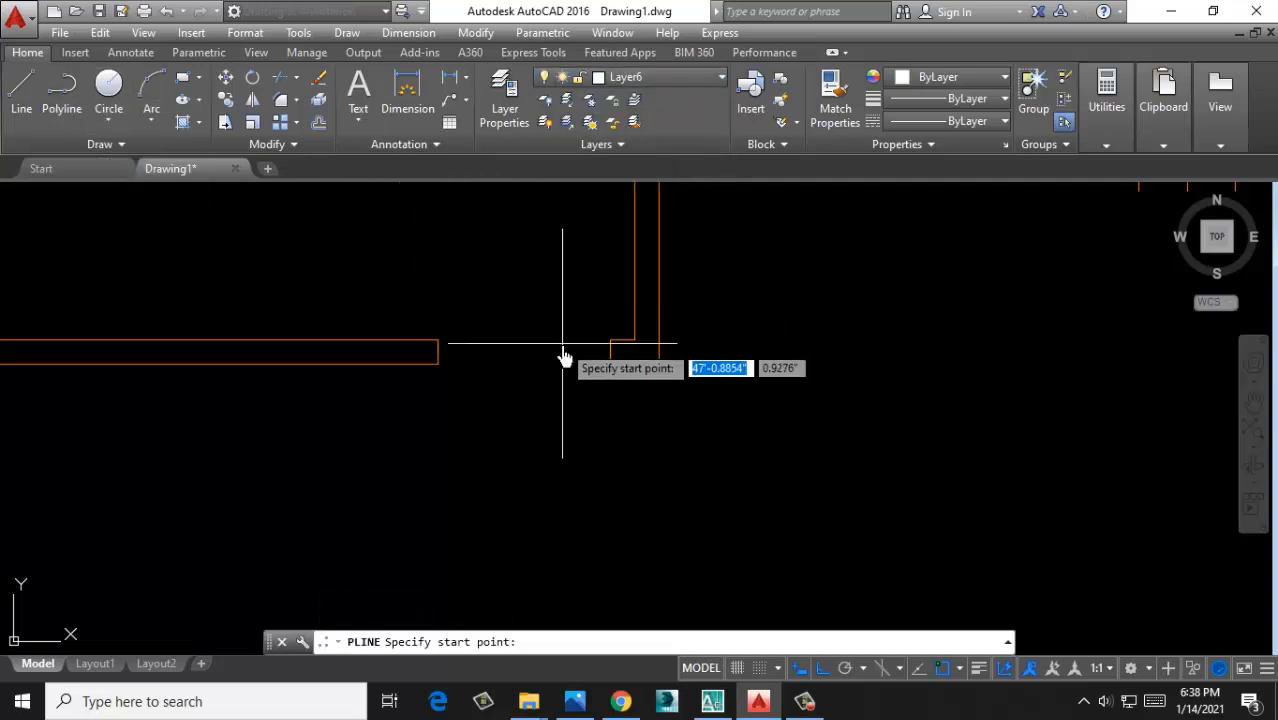
scroll(566, 350, "up", 3)
left_click(528, 257)
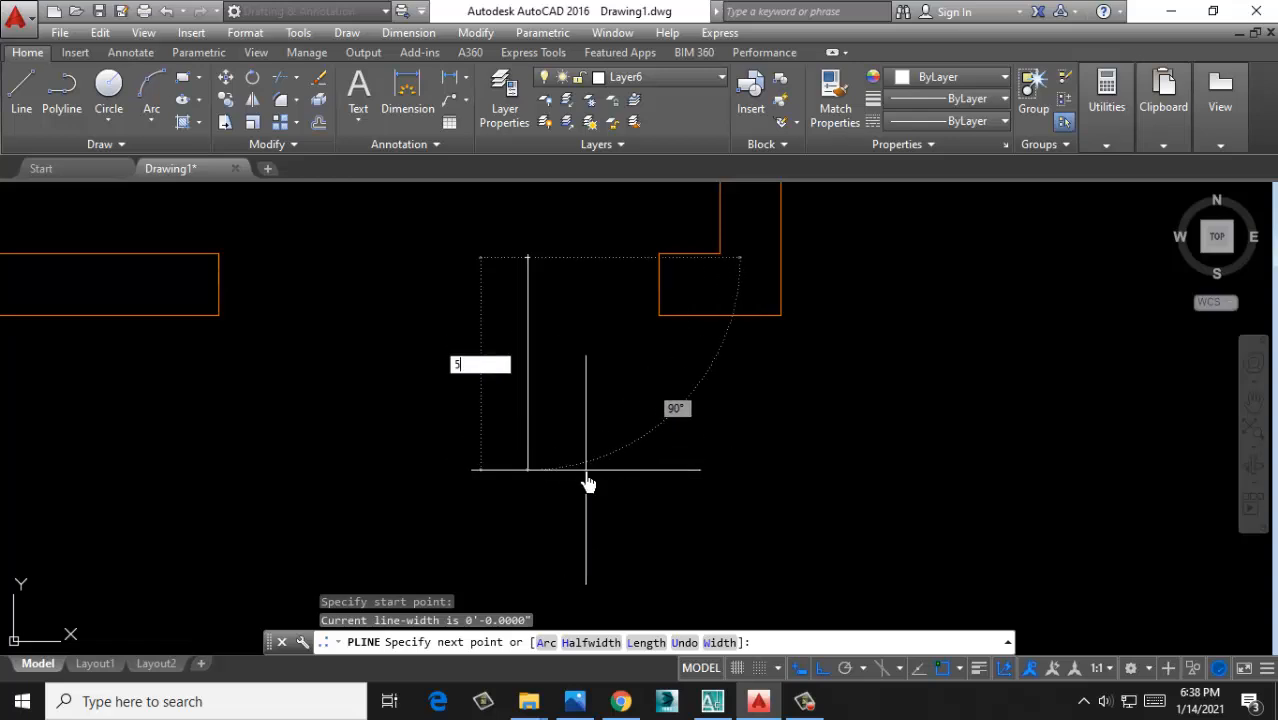
type("5")
key("Return")
middle_click_drag(430, 344, 470, 442)
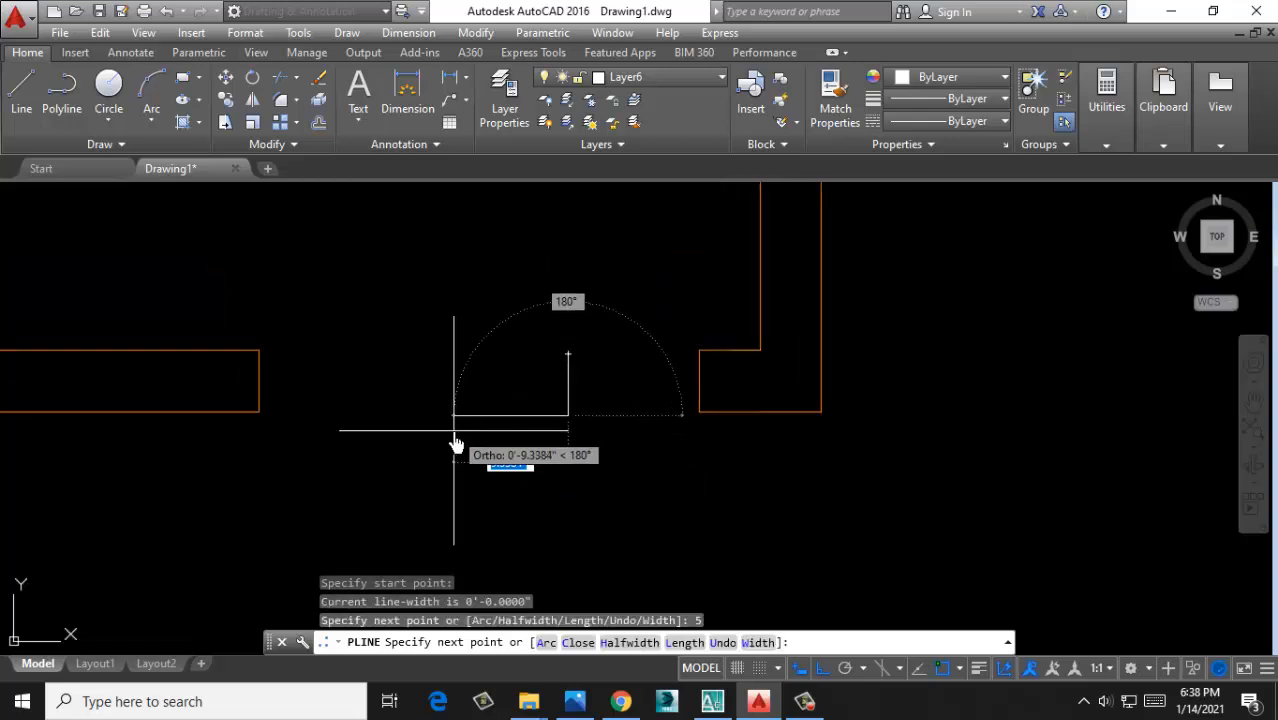
type("2")
key("Return")
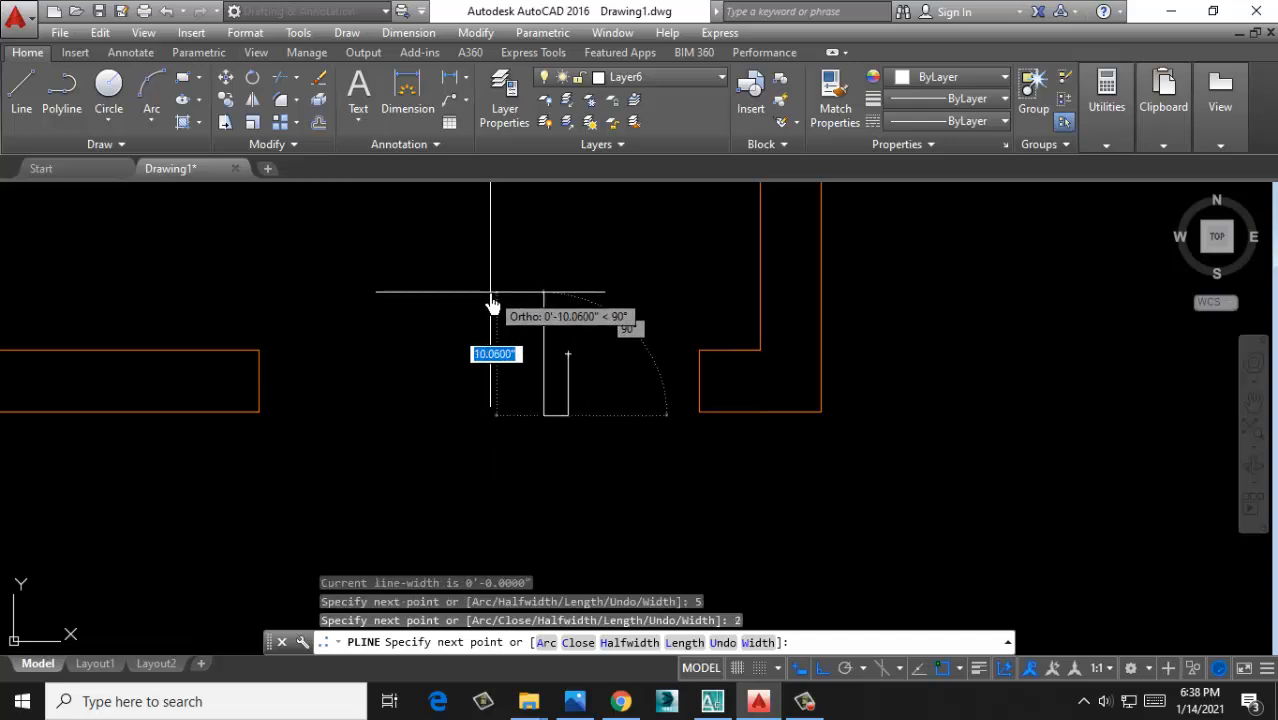
Complete the frame profile with segments of 3.5 inches north, 0.5 inch east and 1.5 inches north, returning to its start point
type("3.5")
key("Return")
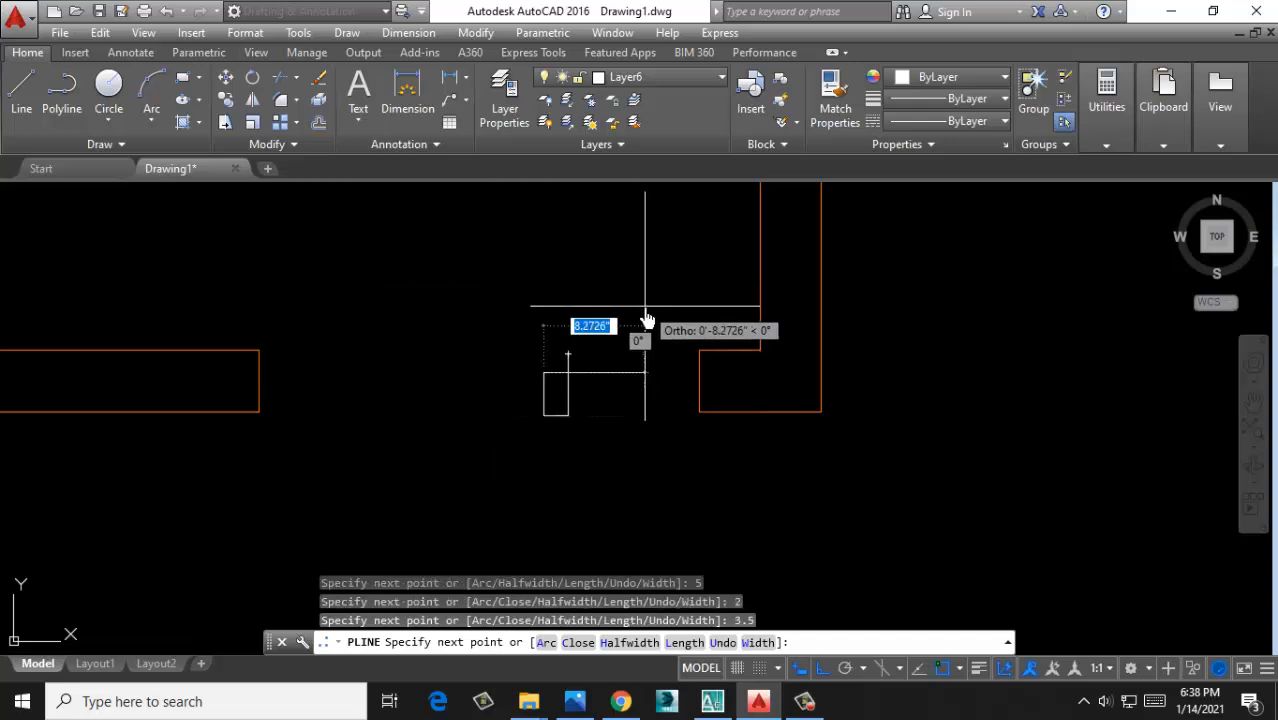
type(".5")
key("Return")
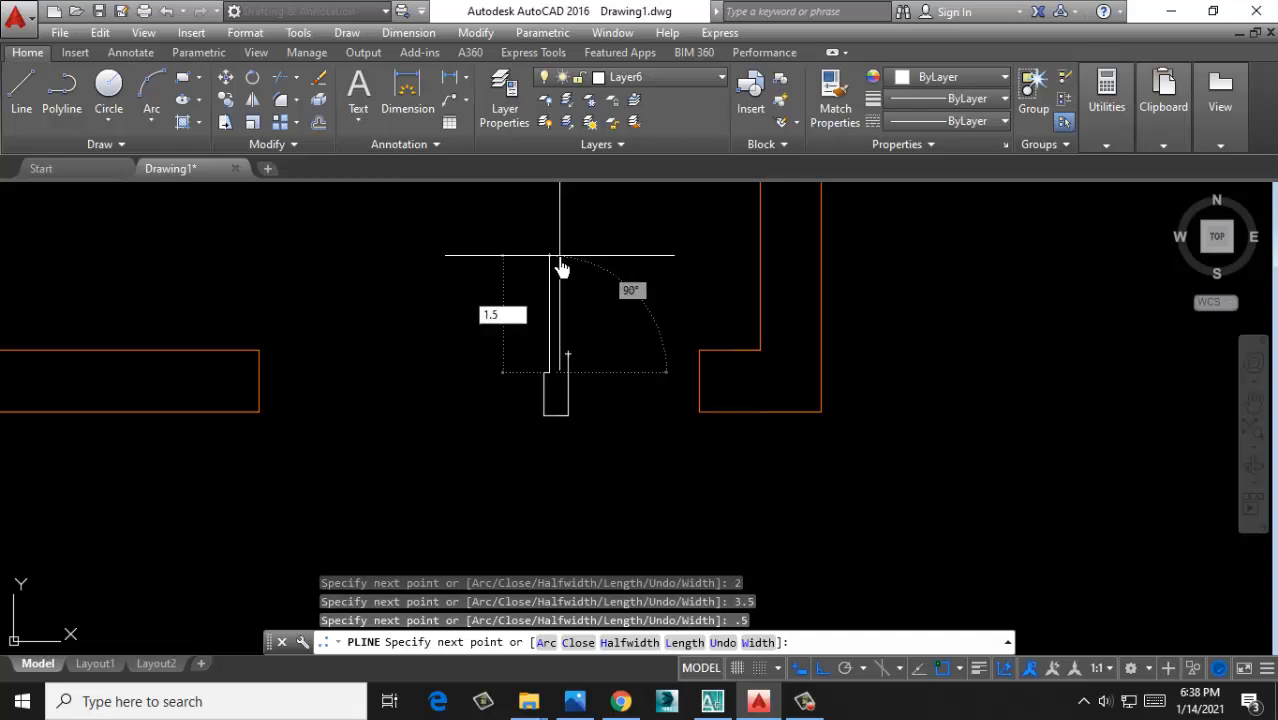
type("1.5")
key("Return")
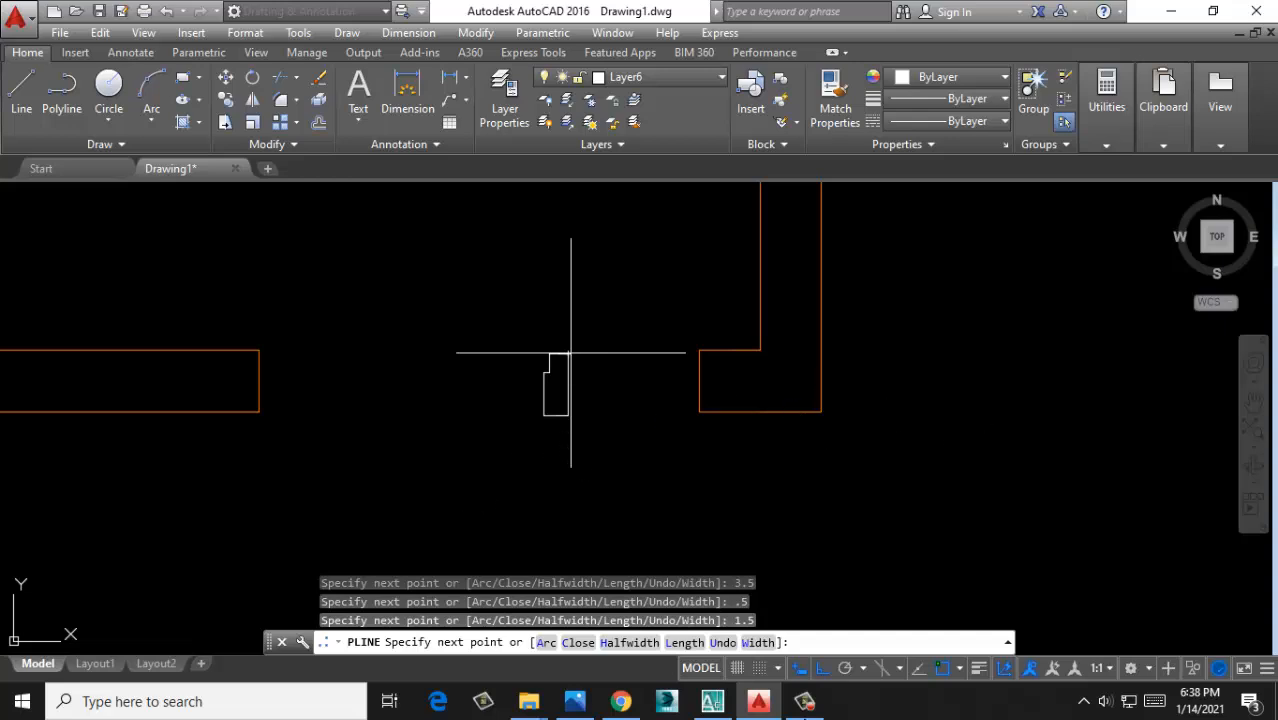
key("Escape")
key("space")
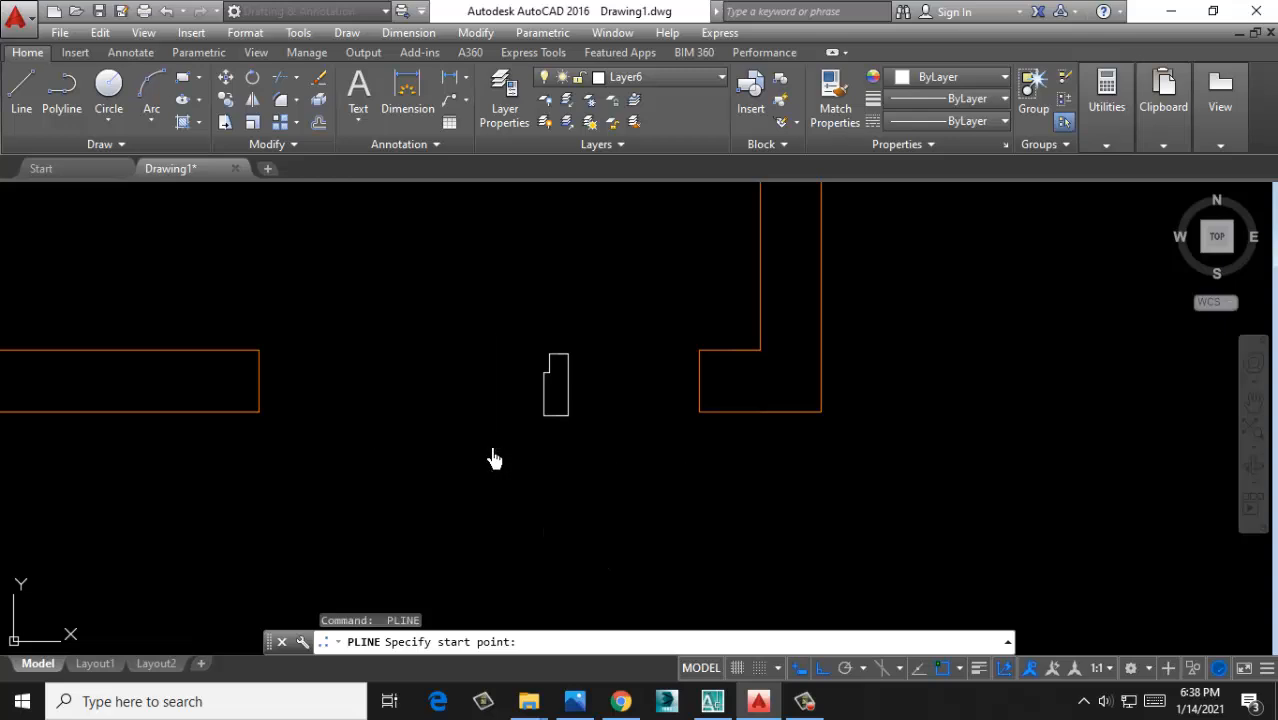
key("Escape")
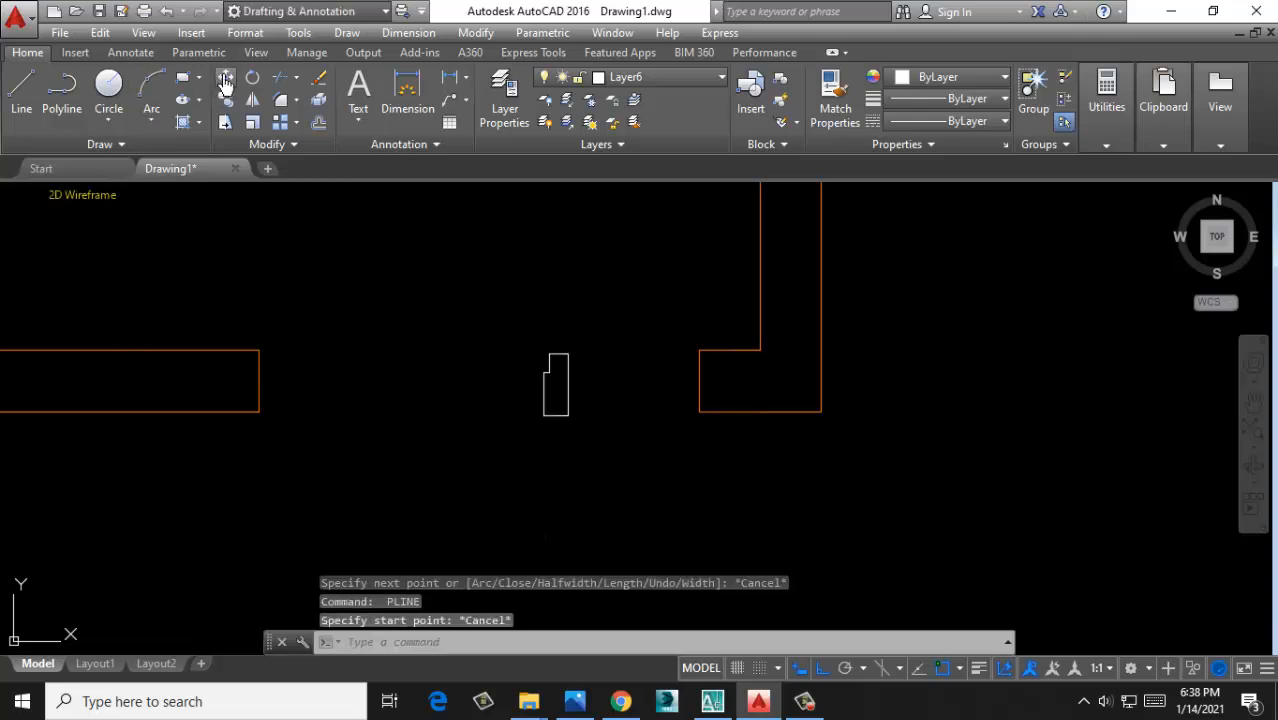
Move the frame profile by its southeast corner onto the southwest corner of the wall end east of the opening
left_click(225, 80)
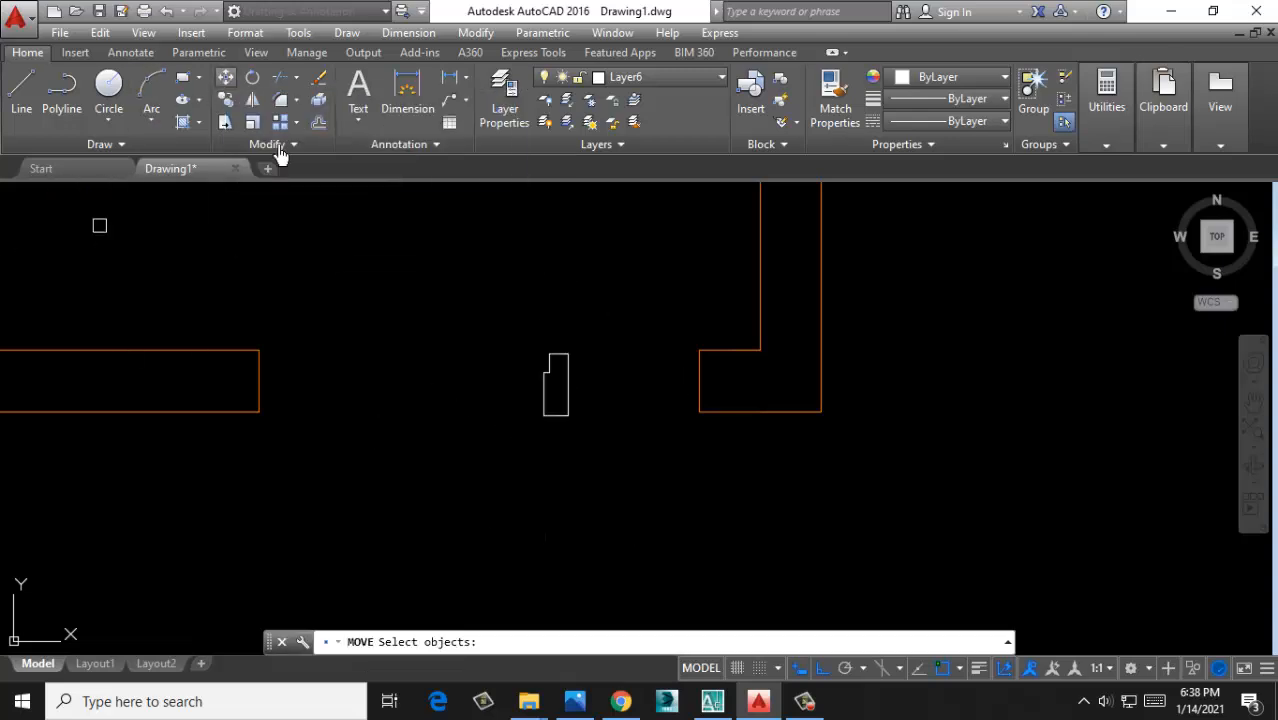
left_click(596, 329)
left_click(442, 485)
key("Return")
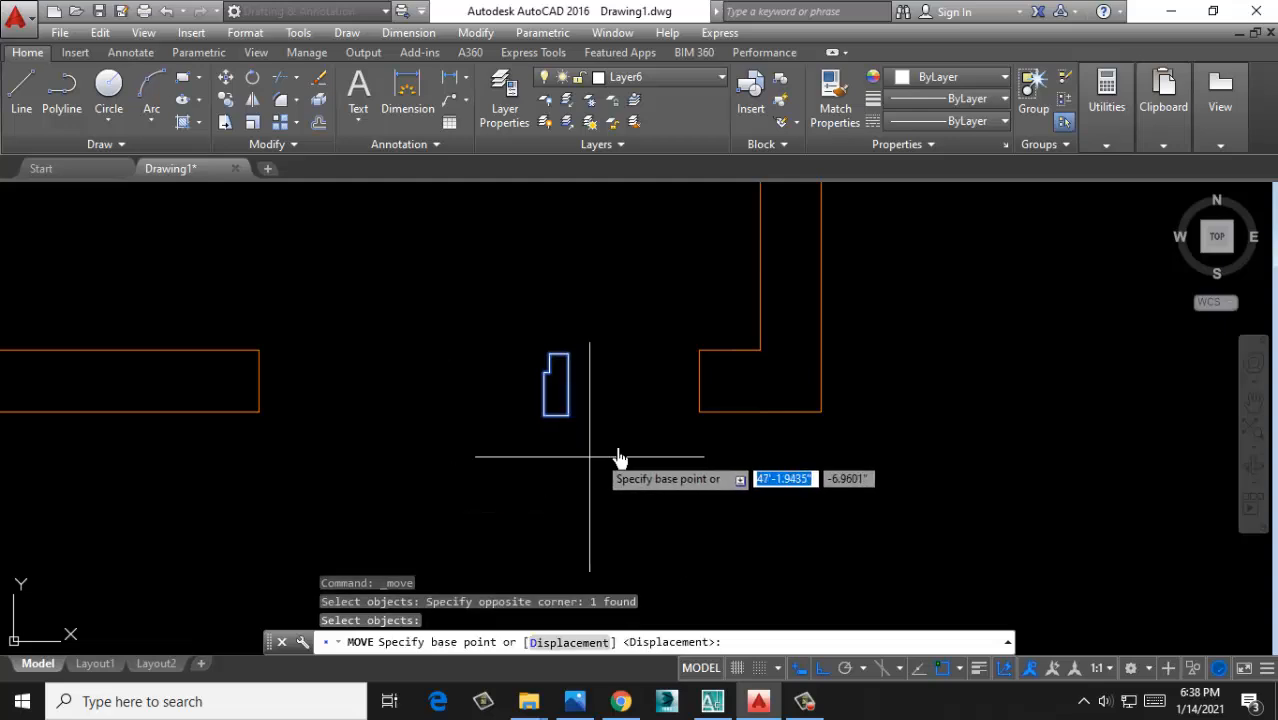
left_click(568, 416)
left_click(698, 410)
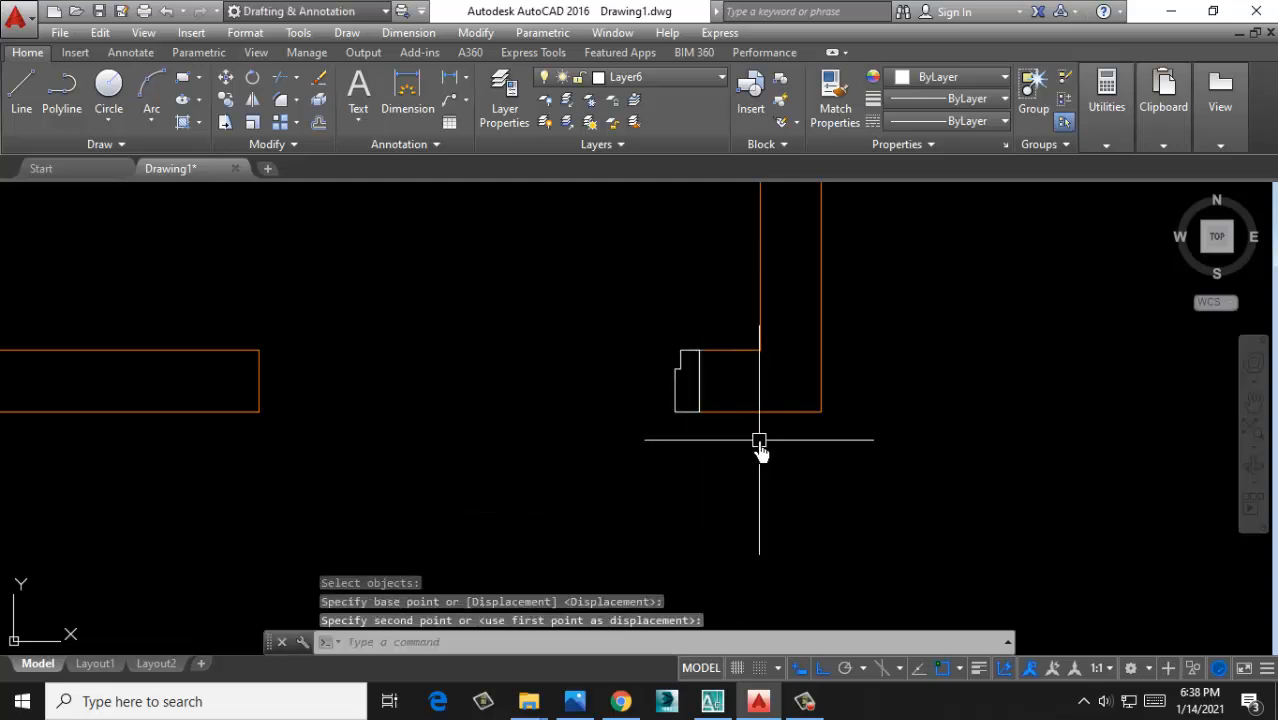
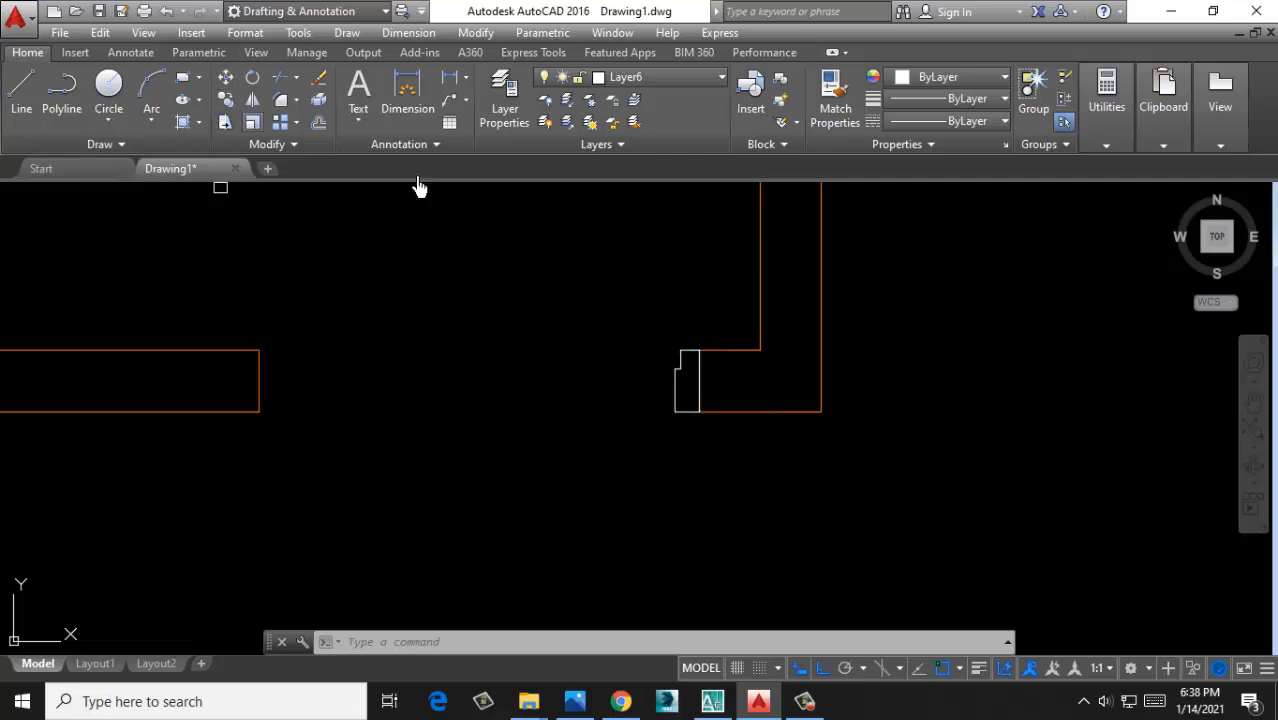
Try copying the frame profile across the opening toward the west wall, and erase the copy
left_click(225, 77)
left_click(677, 402)
key("Return")
left_click(649, 426)
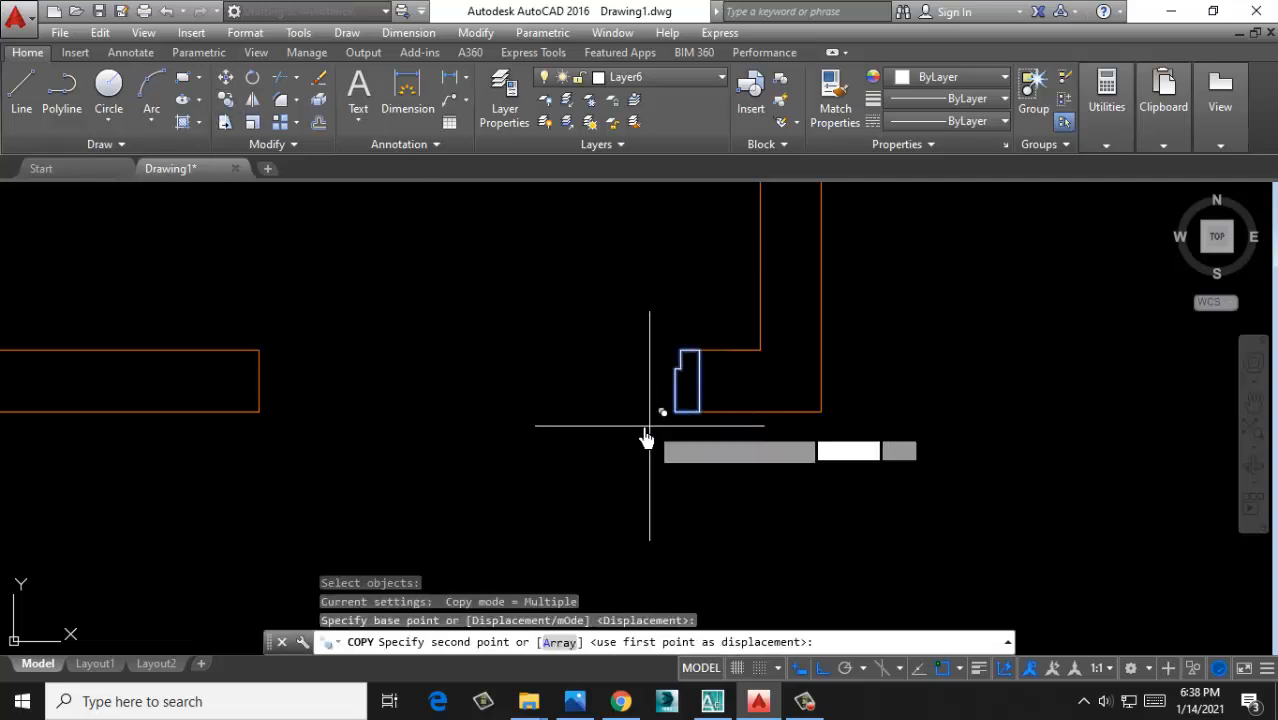
key("Escape")
left_click(414, 357)
left_click(370, 440)
key("Delete")
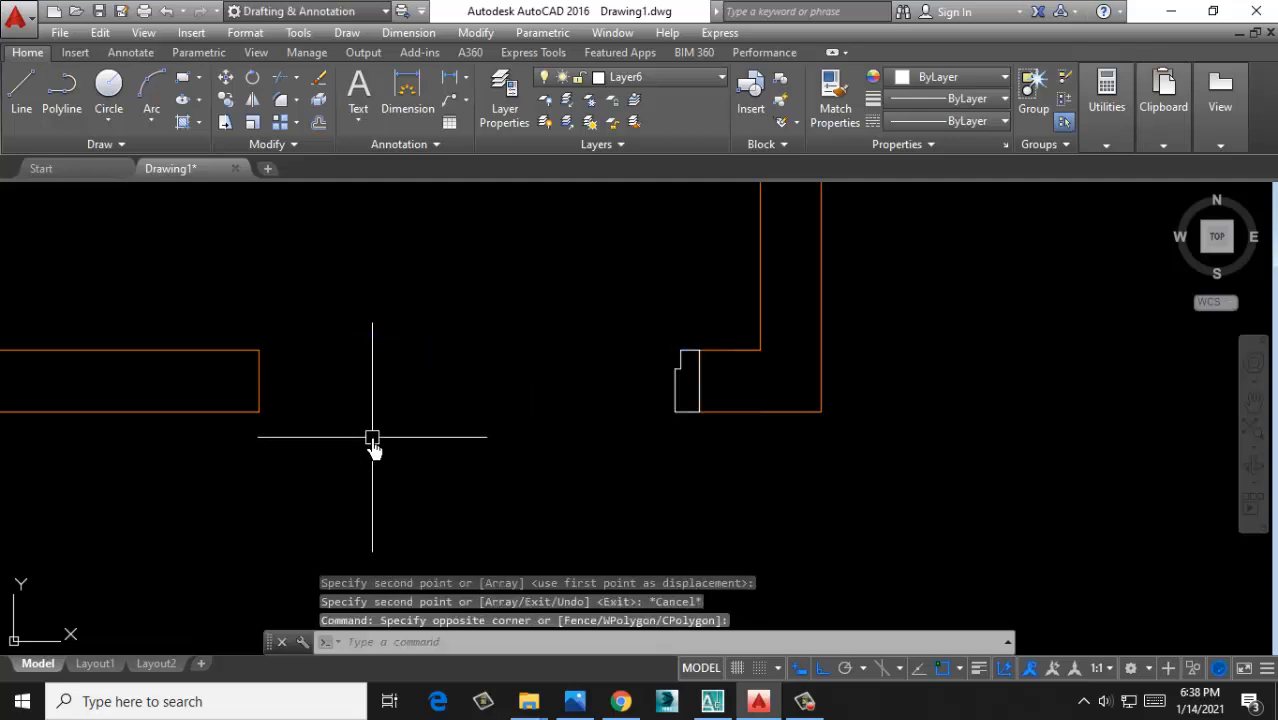
Mirror the frame profile about a vertical line within the opening, erasing the source object
left_click(253, 101)
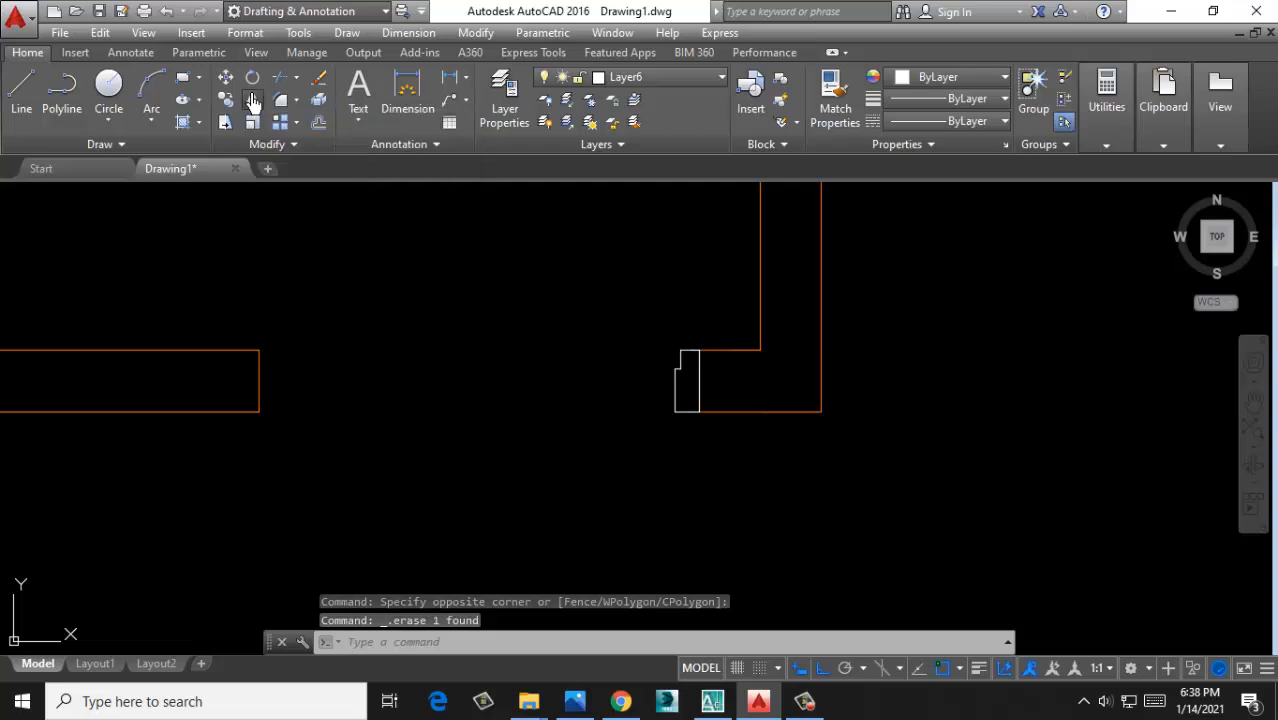
left_click(679, 402)
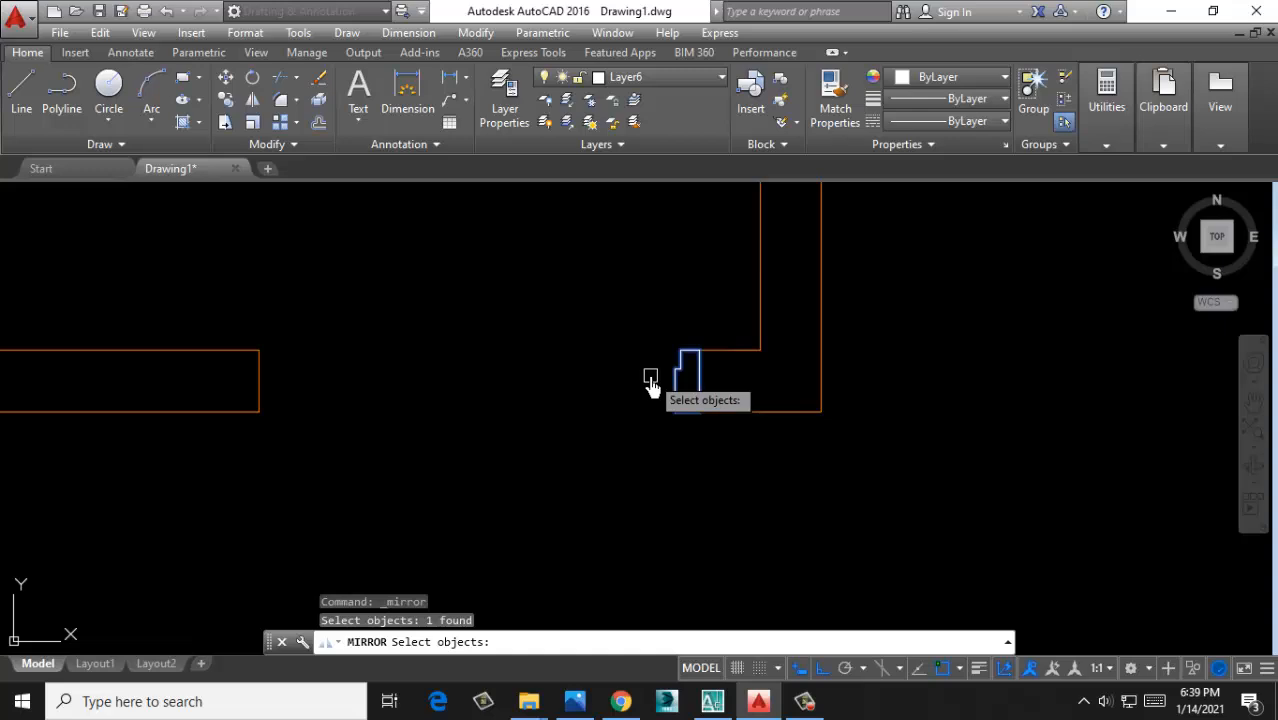
key("Return")
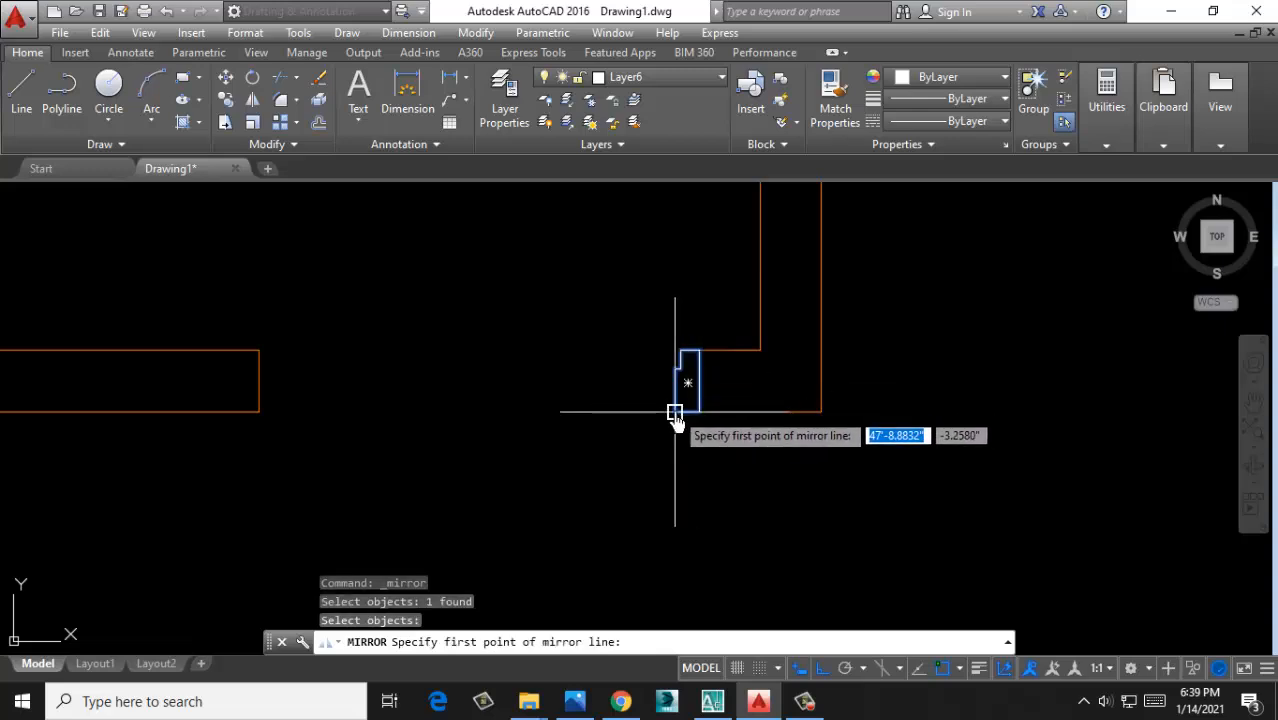
left_click(550, 427)
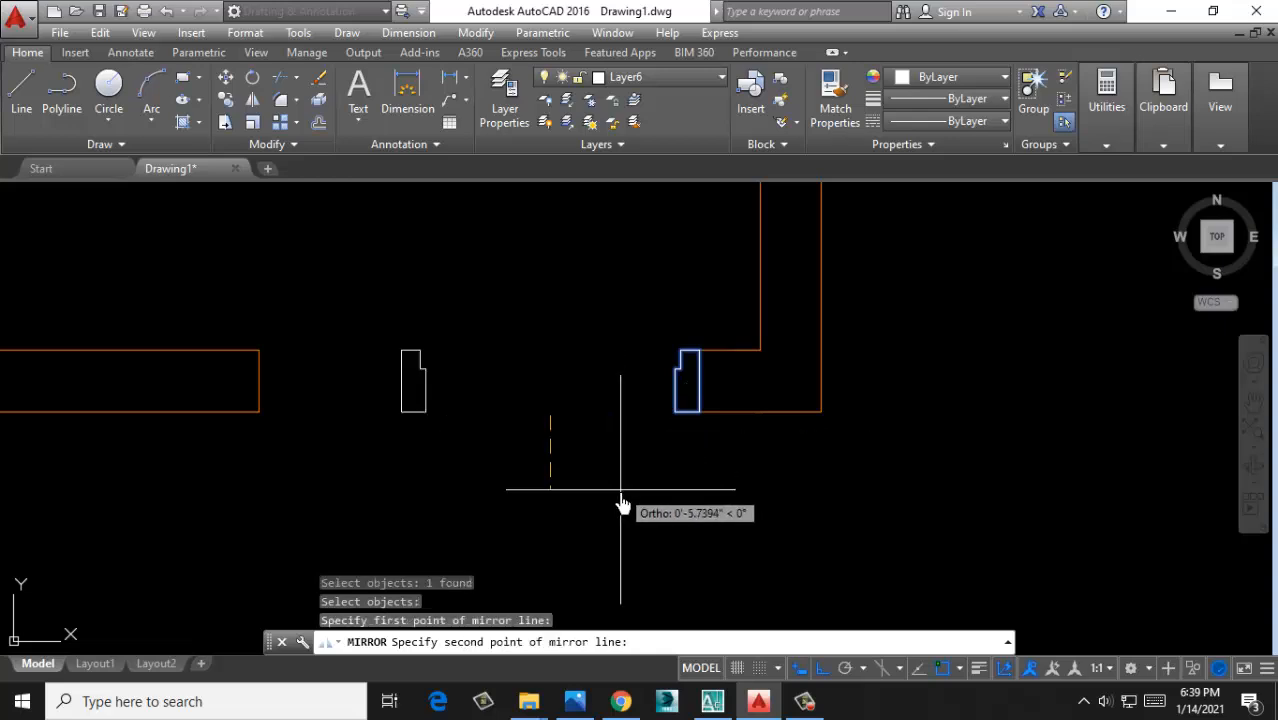
left_click(562, 541)
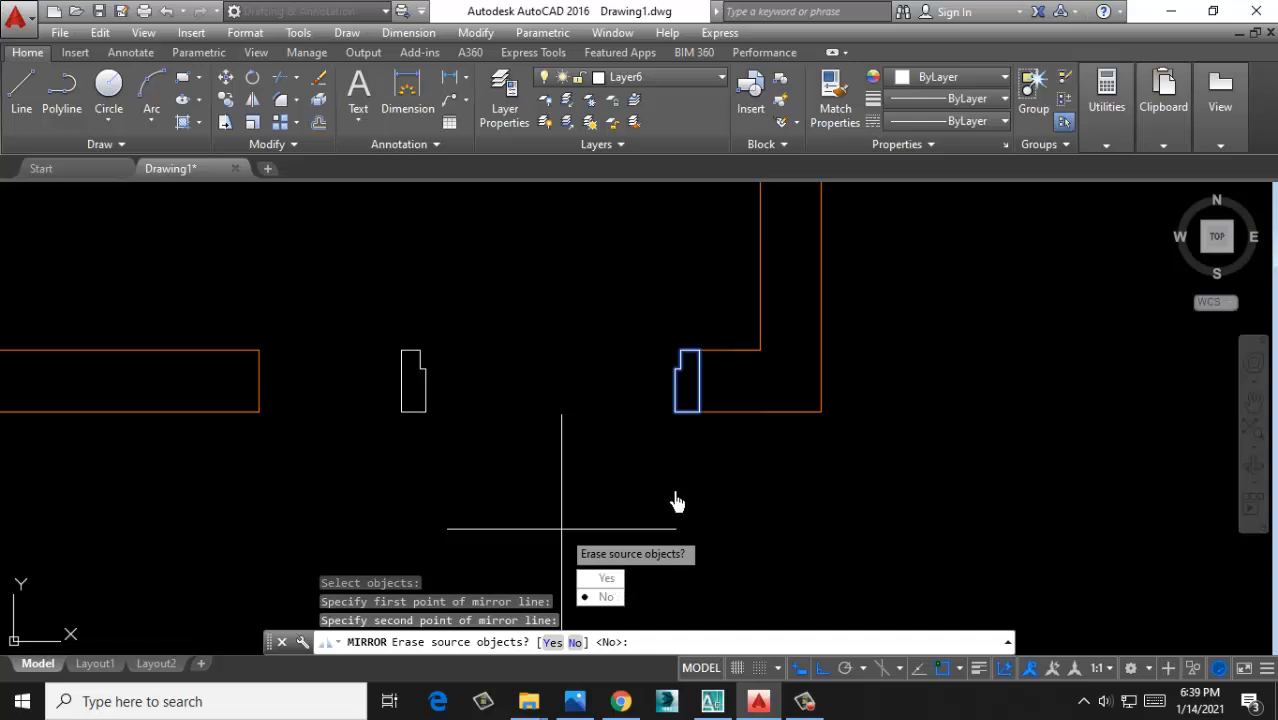
left_click(605, 580)
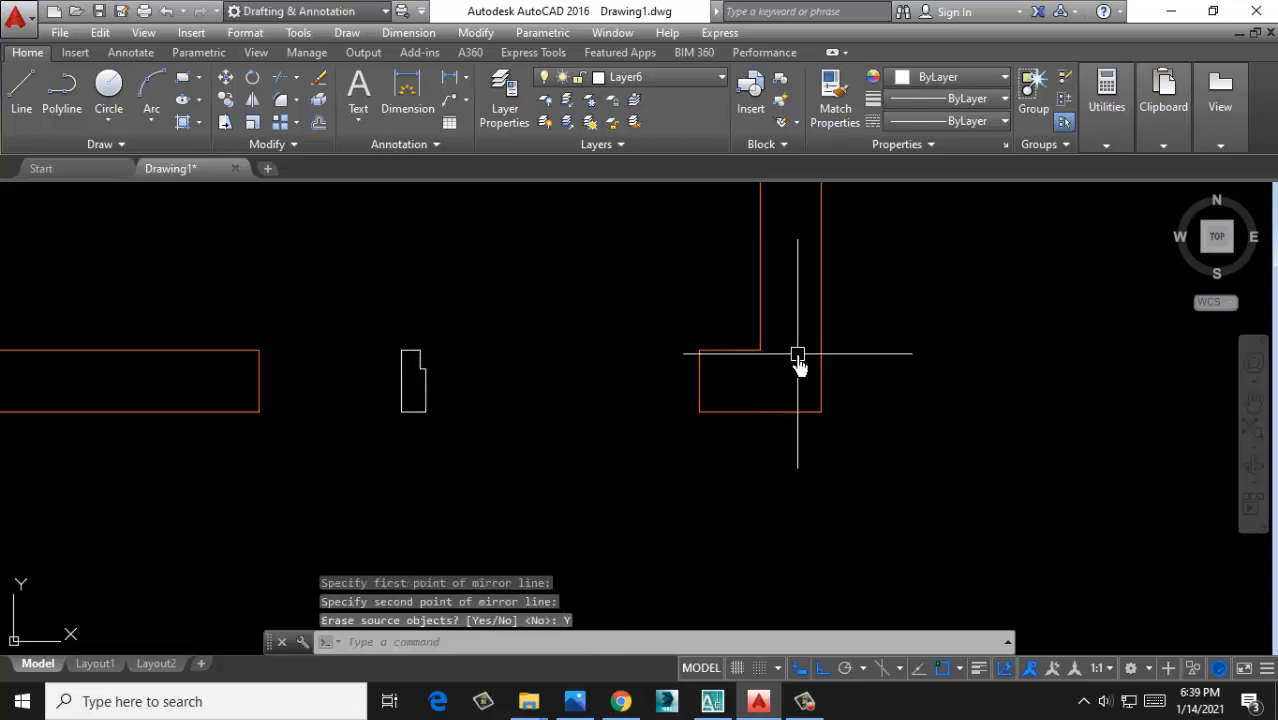
key("ctrl+x")
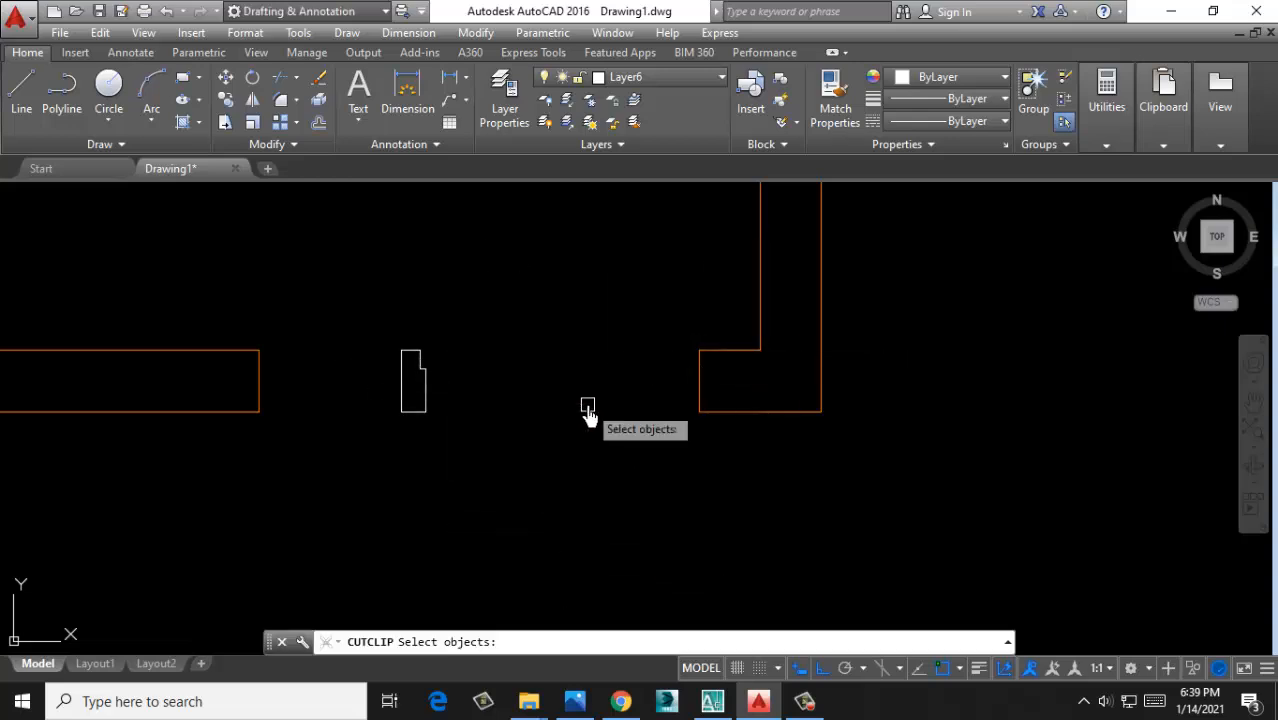
Undo the last mirror and mirror the east frame profile about a vertical line within the opening, keeping the source object
key("Escape")
key("ctrl+z")
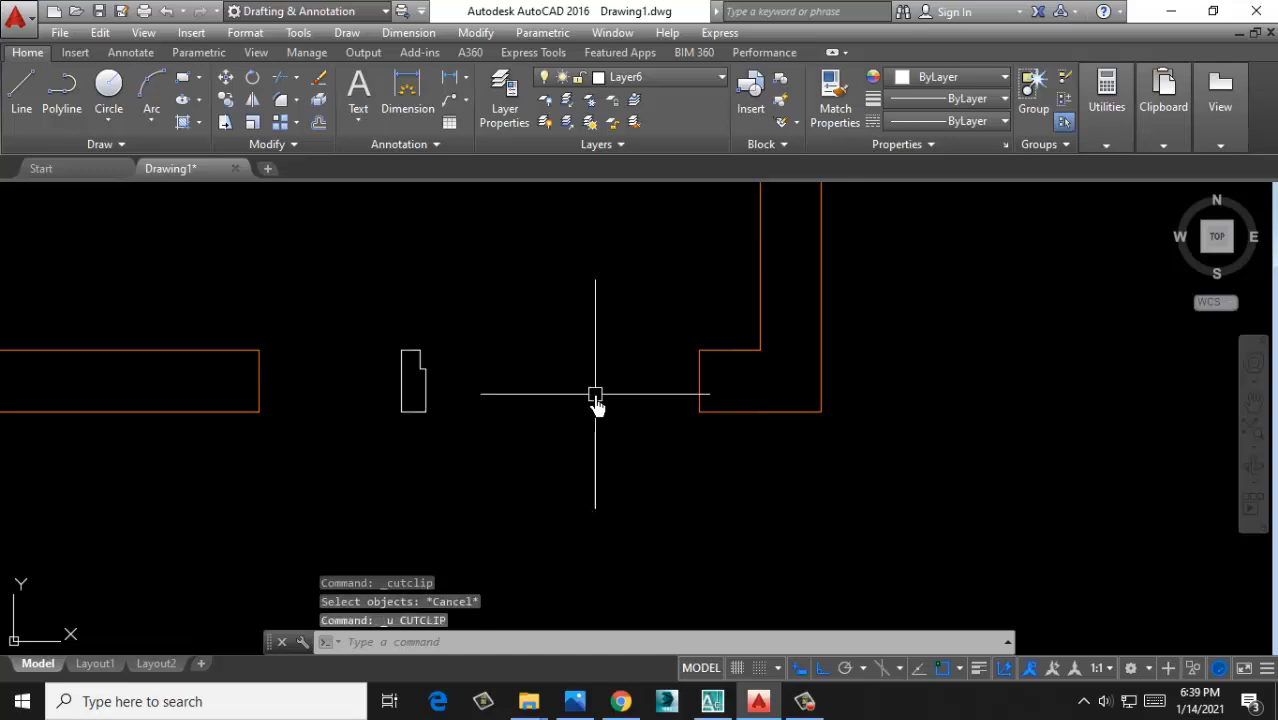
left_click(252, 99)
left_click(676, 408)
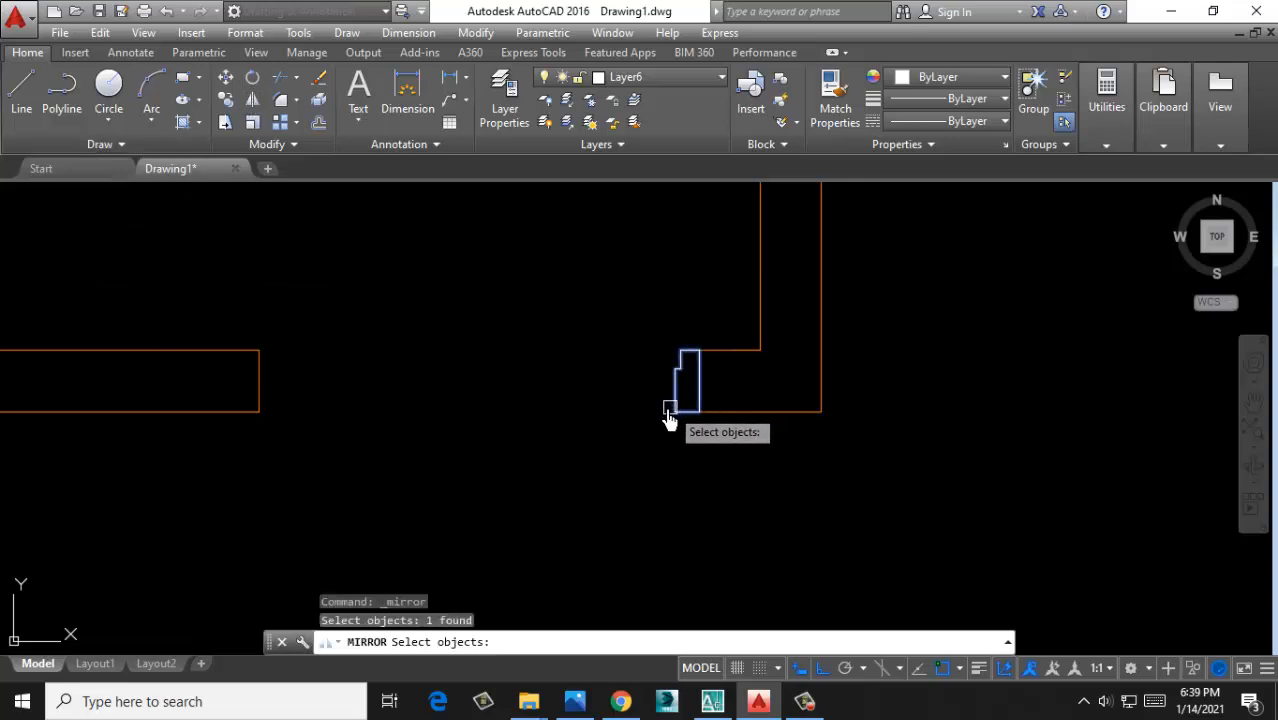
key("Return")
left_click(584, 400)
left_click(610, 480)
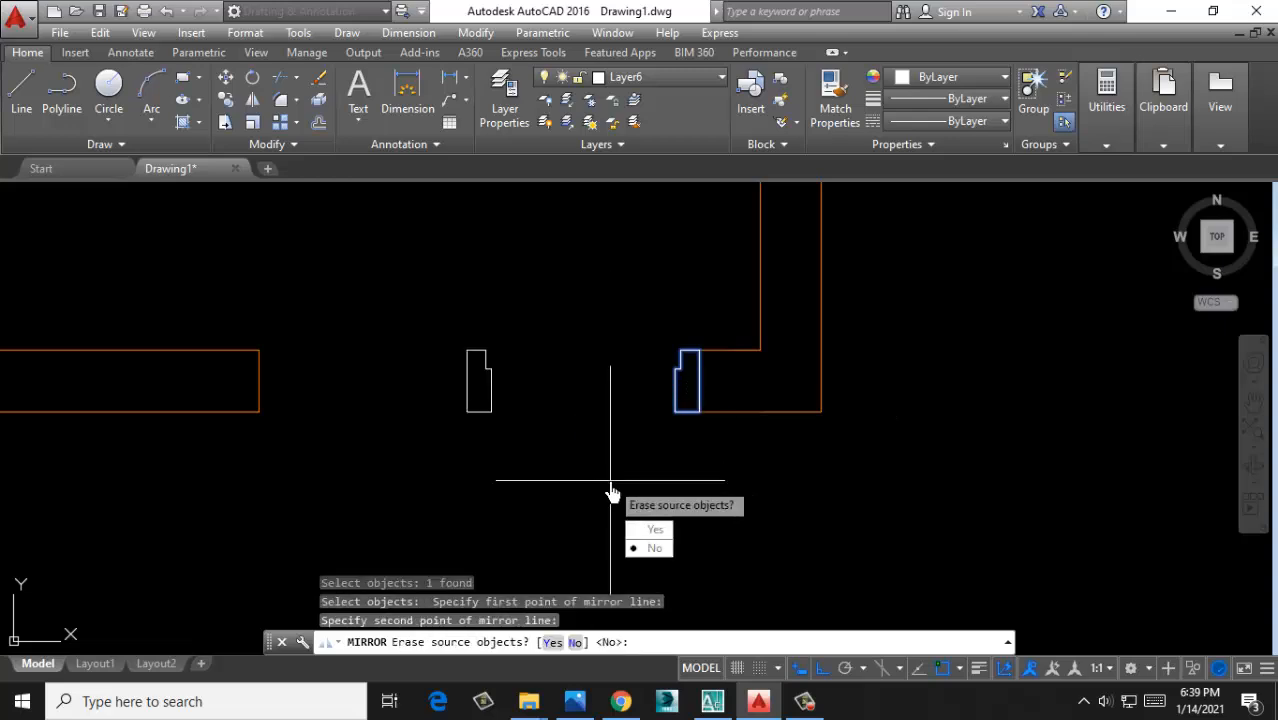
left_click(654, 549)
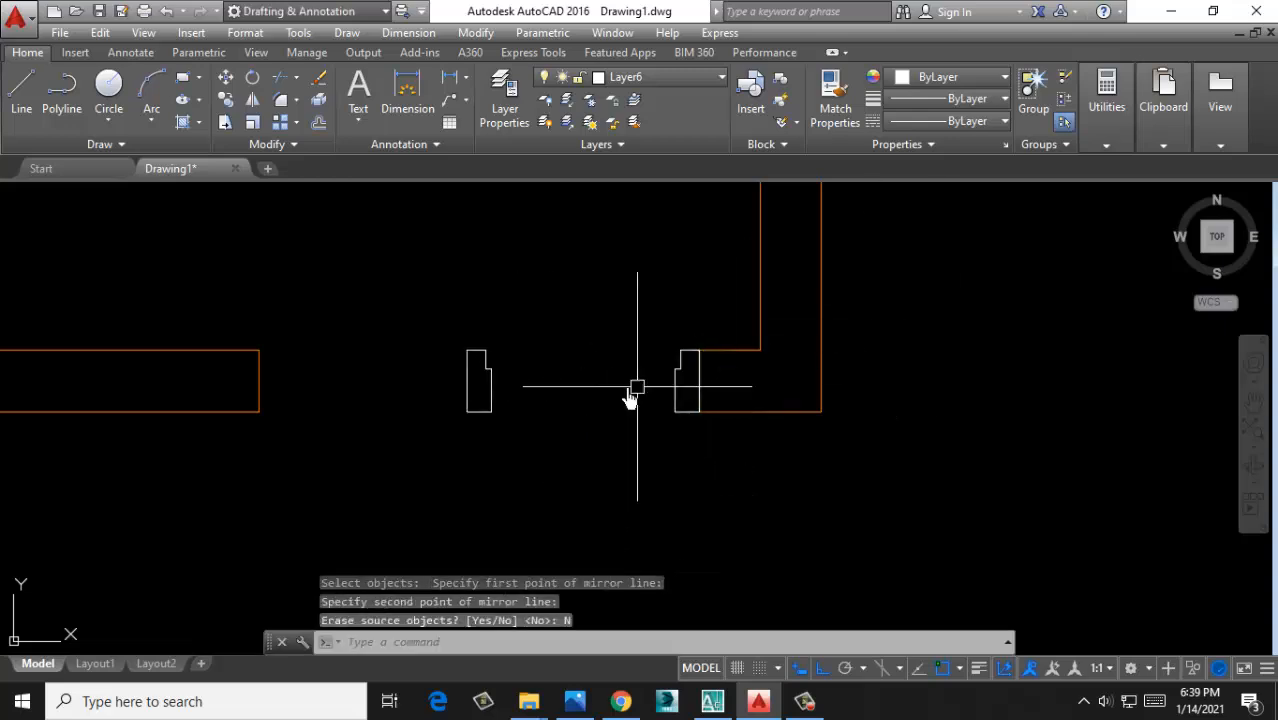
Move the mirrored frame profile by its southwest corner onto the southeast corner of the wall end west of the opening
left_click(502, 491)
left_click(402, 305)
key("Return")
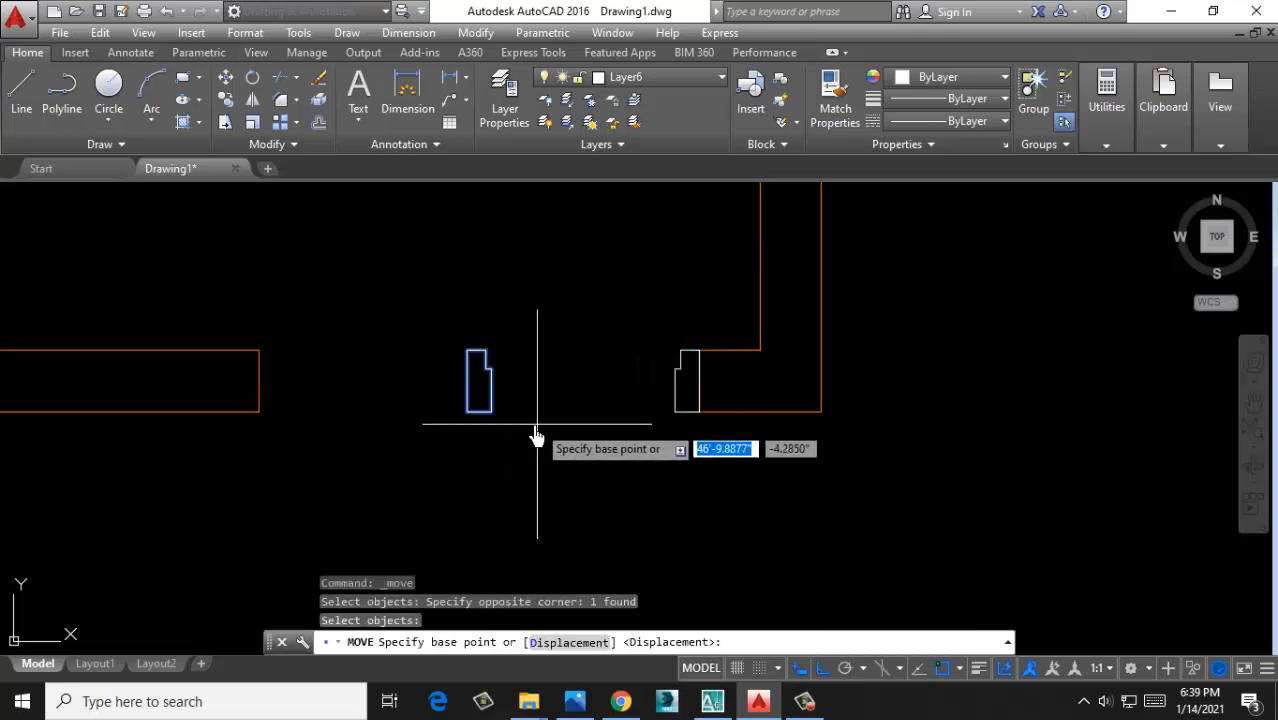
left_click(466, 411)
left_click(262, 418)
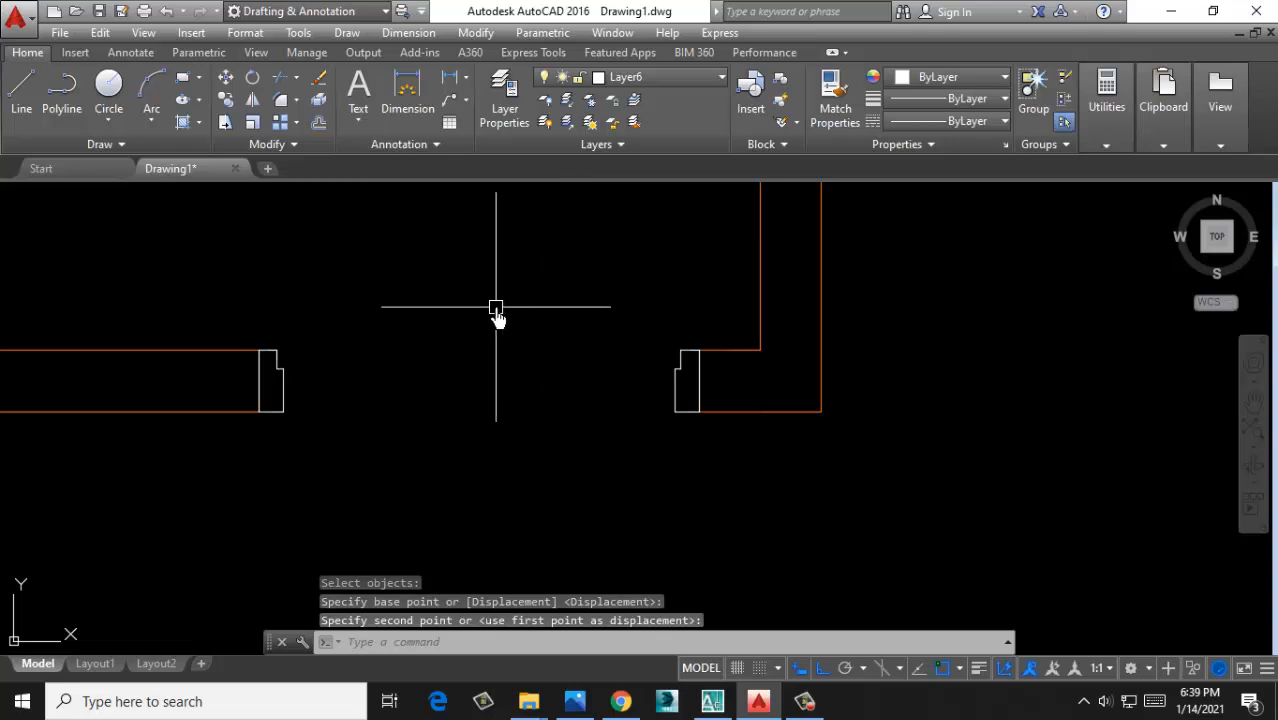
Draw a freehand rectangle inside the room, just north of the door opening
scroll(421, 364, "down", 5)
middle_click_drag(425, 374, 395, 435)
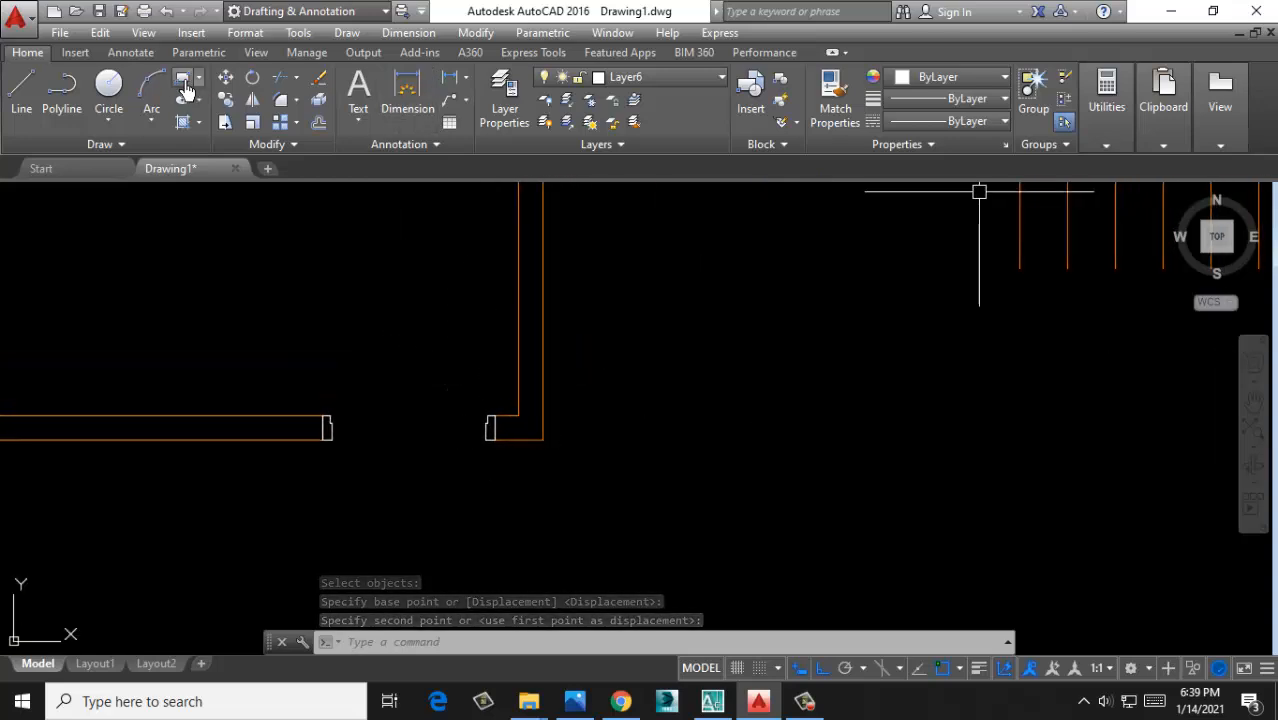
left_click(184, 86)
left_click(267, 258)
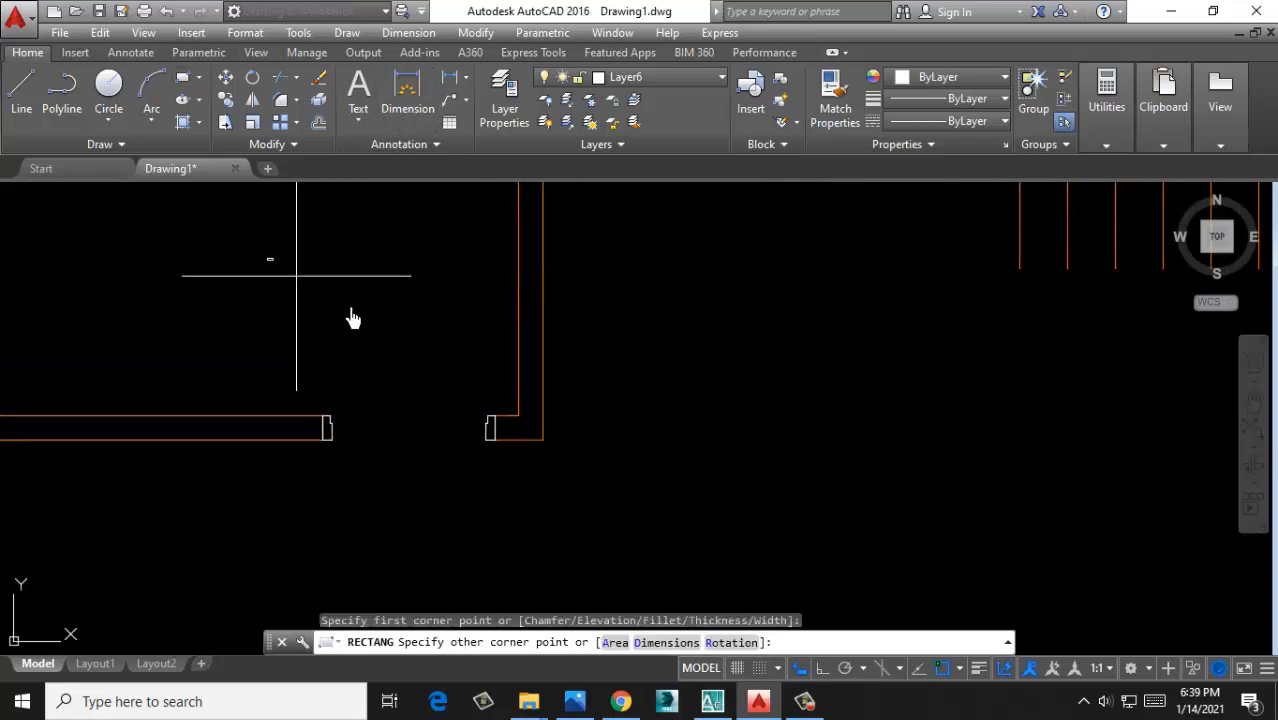
left_click(449, 337)
Draw a larger freehand rectangle in the empty area south of the concentric arcs
scroll(410, 330, "down", 8)
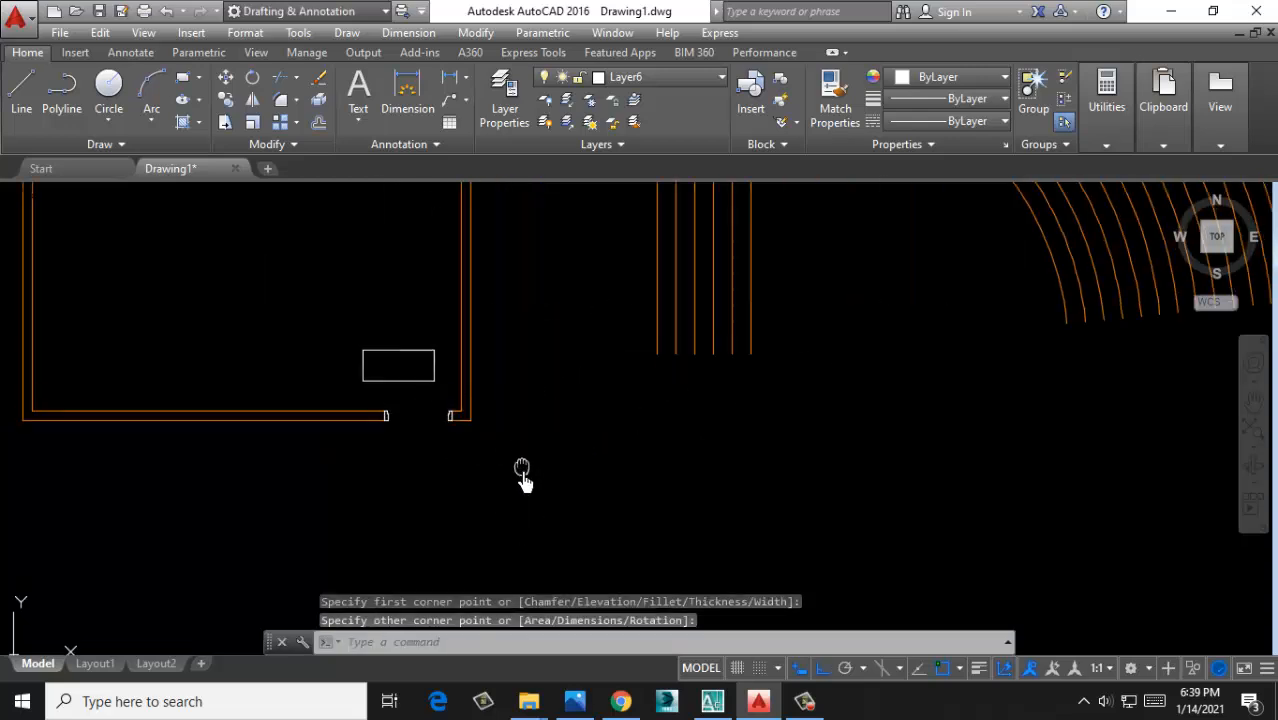
middle_click_drag(524, 494, 434, 401)
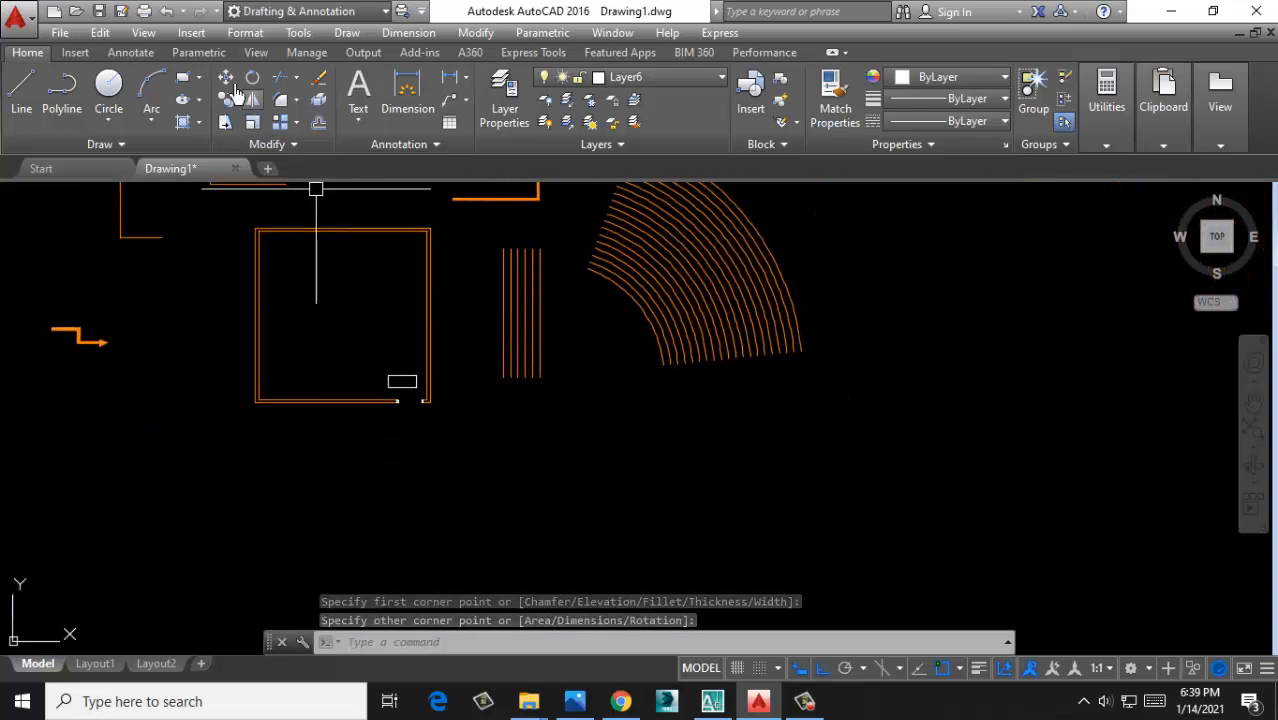
left_click(183, 78)
left_click(606, 460)
left_click(768, 542)
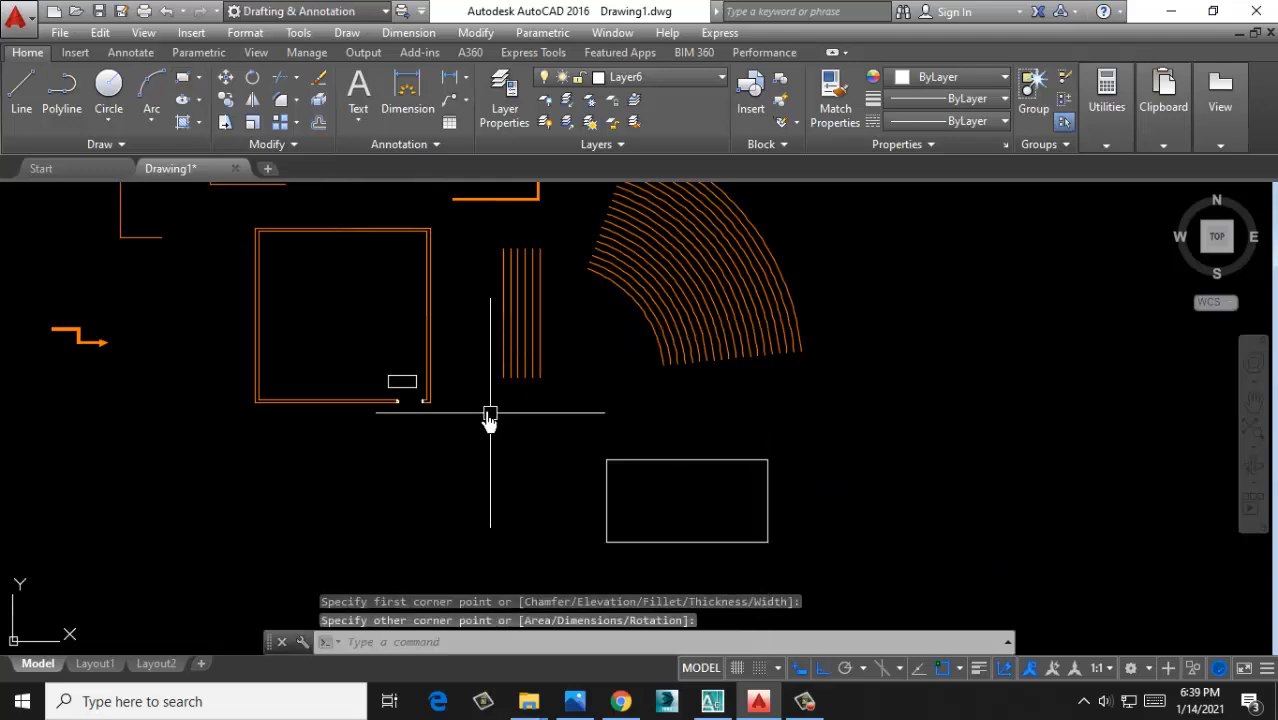
Draw a rectangle east of the concentric arcs using the Dimensions option, with length 20' and width 10'
middle_click_drag(760, 492, 692, 515)
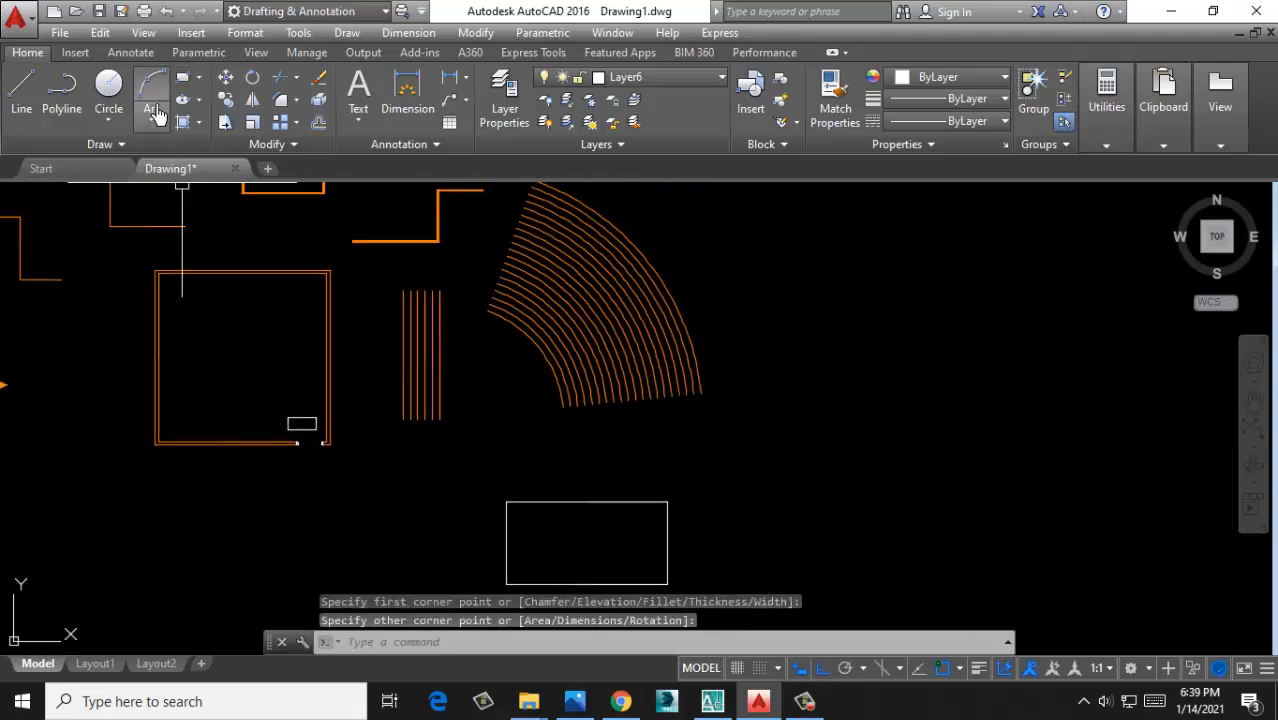
left_click(182, 78)
middle_click_drag(866, 431, 726, 428)
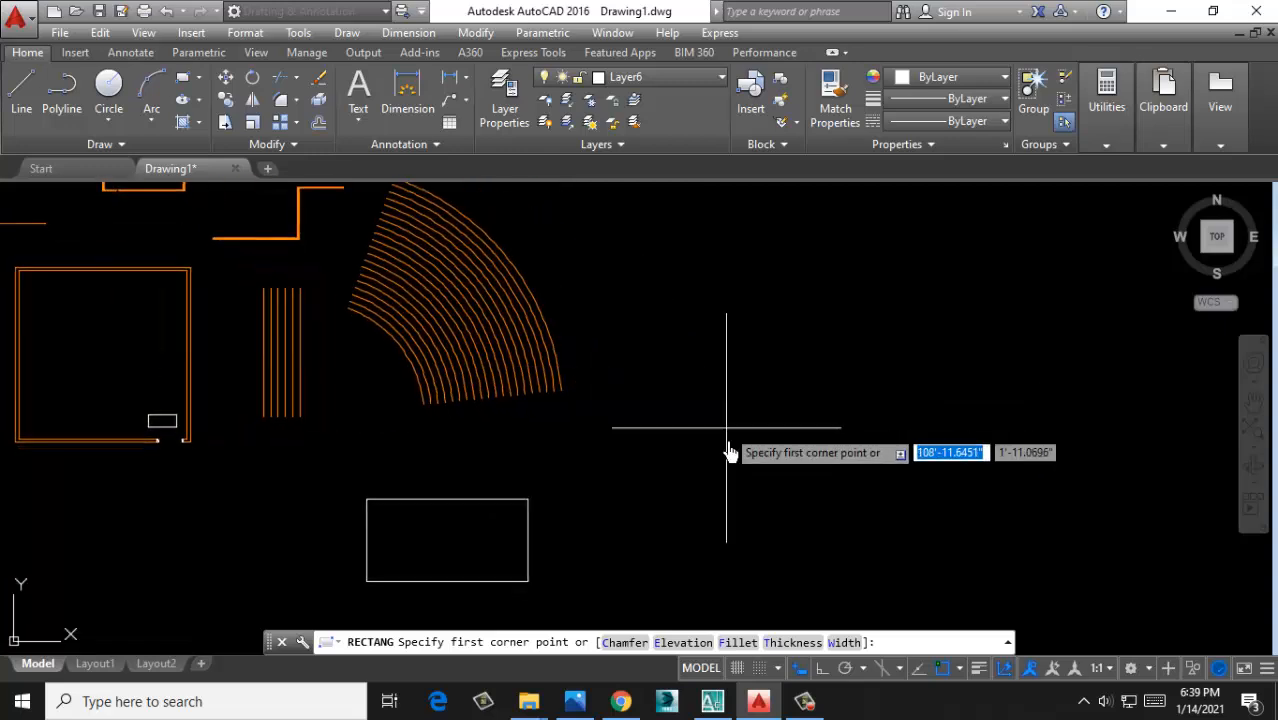
left_click(676, 478)
right_click(898, 268)
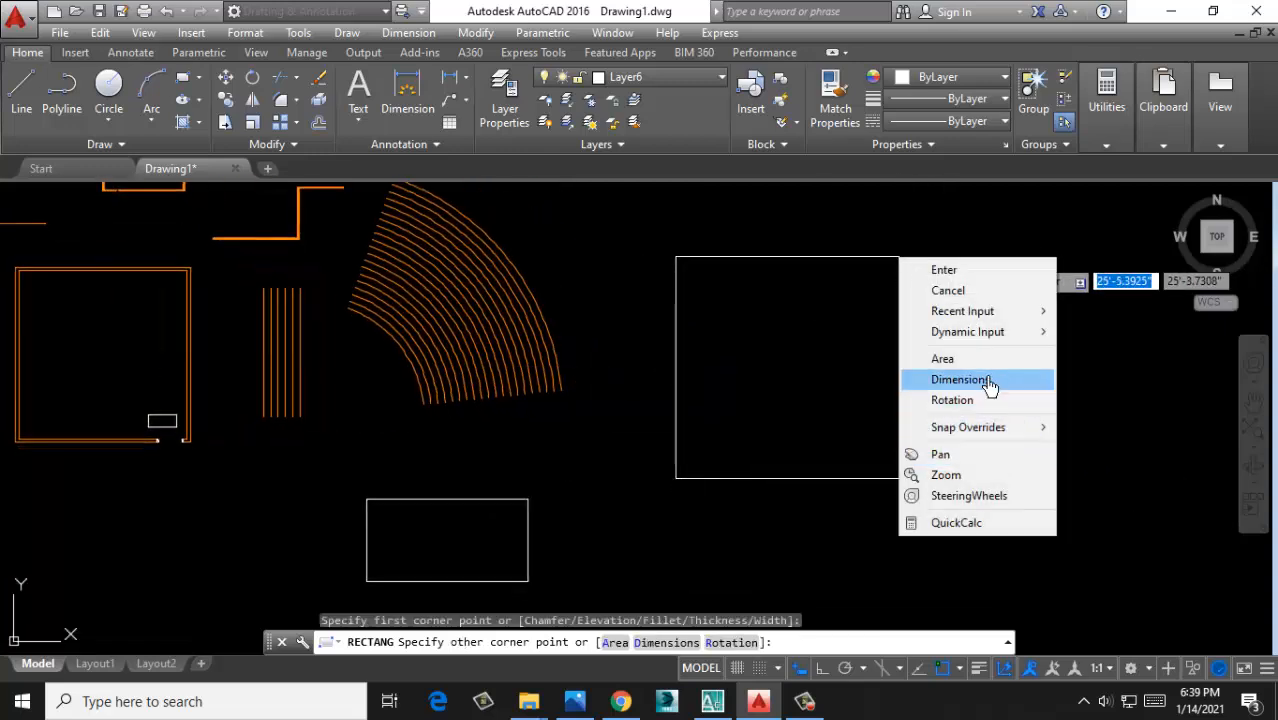
key("Escape")
right_click(959, 278)
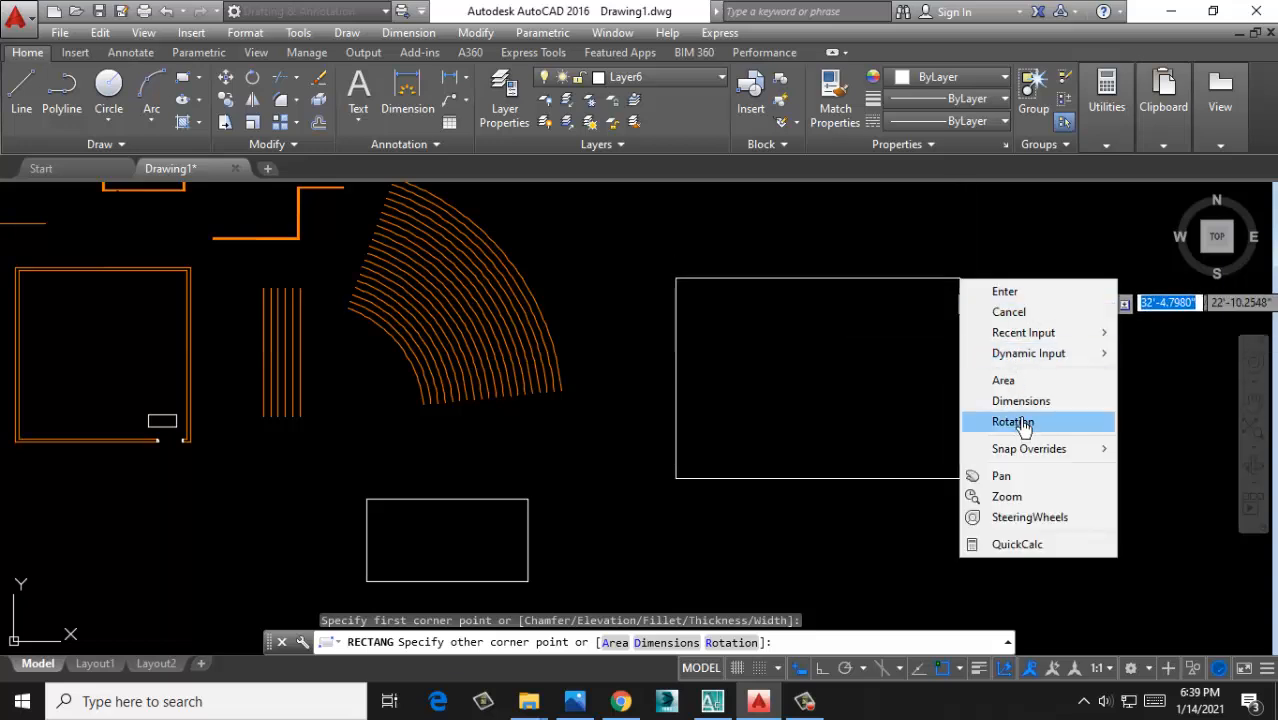
left_click(1021, 401)
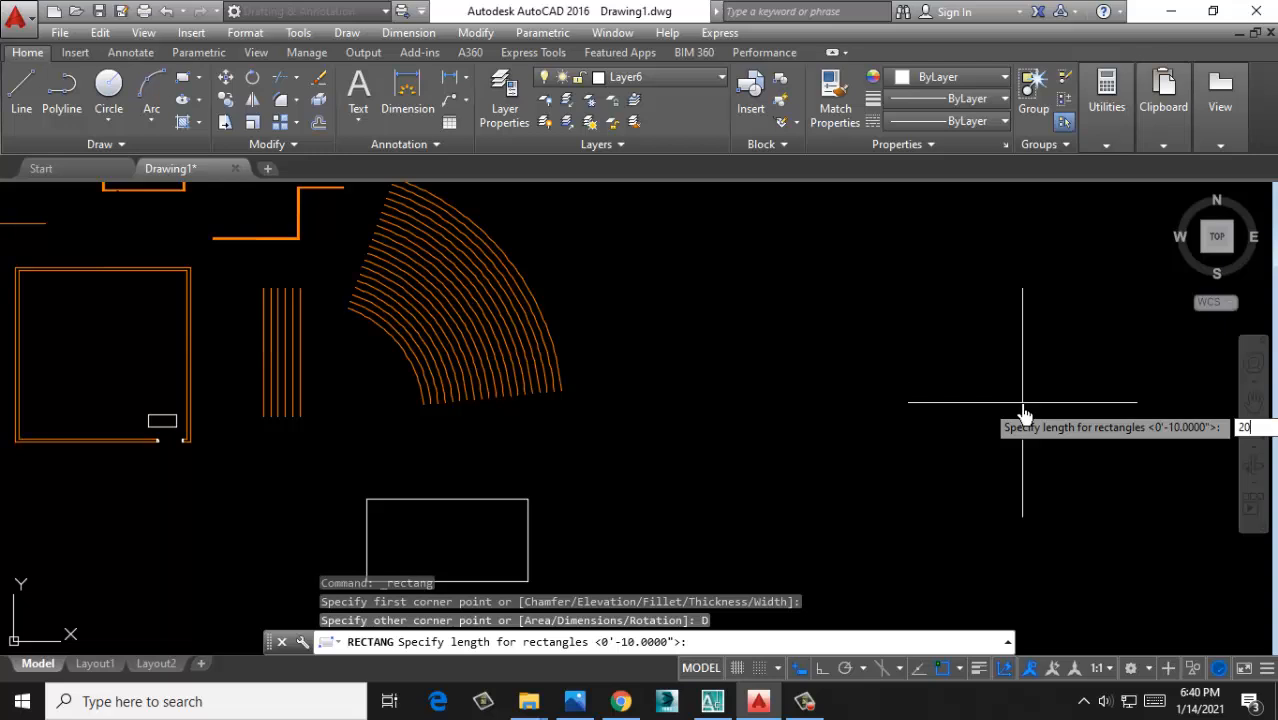
type("20'")
key("Return")
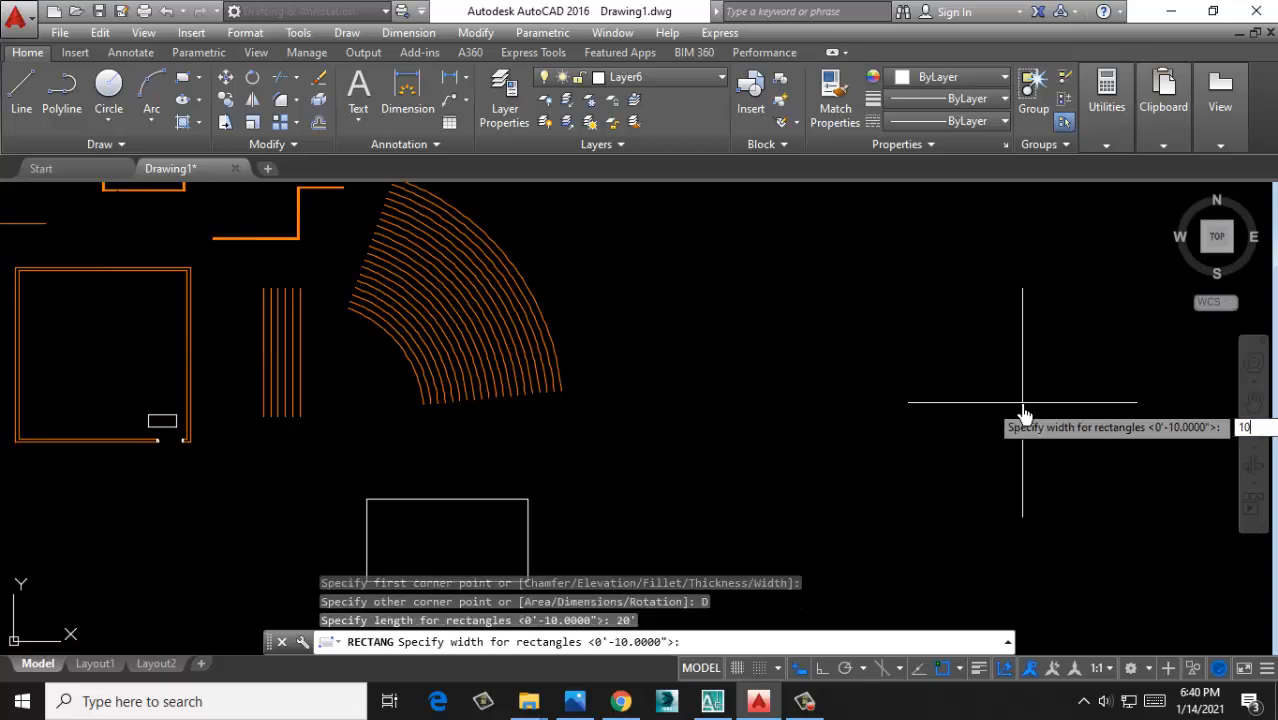
key("Return")
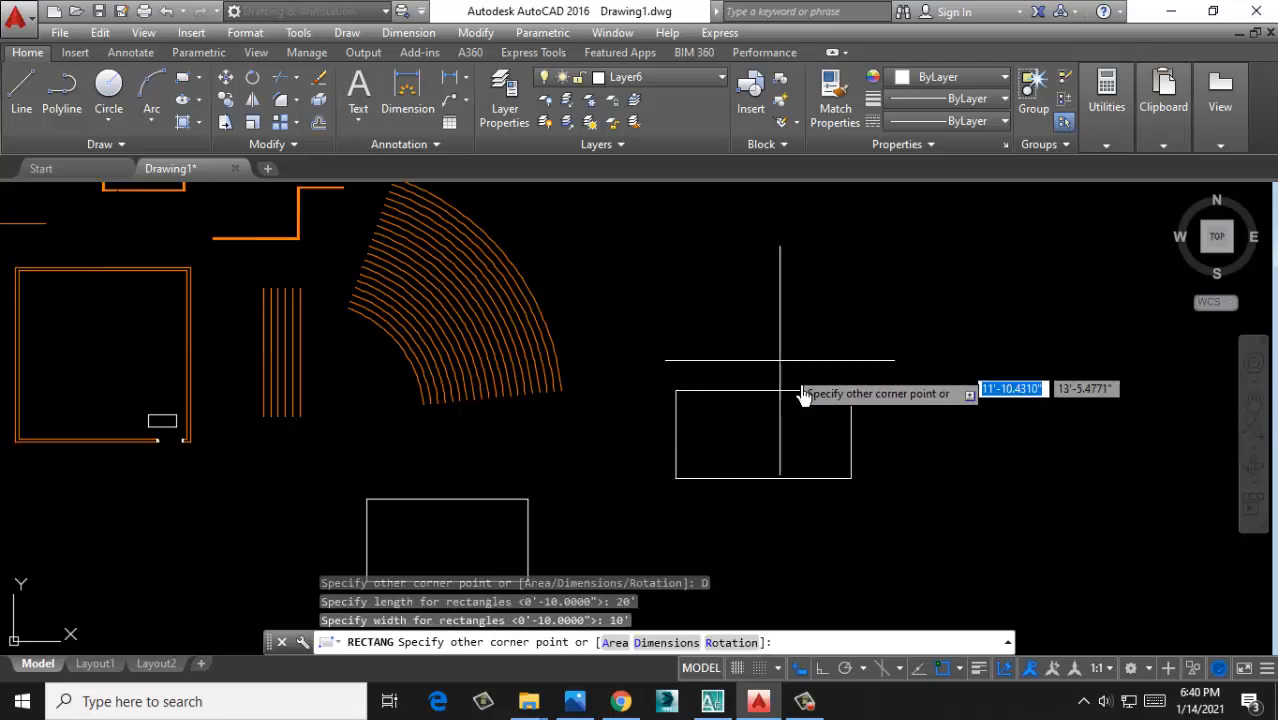
left_click(931, 370)
Erase the small rectangle inside the room north of the door opening
scroll(600, 530, "up", 2)
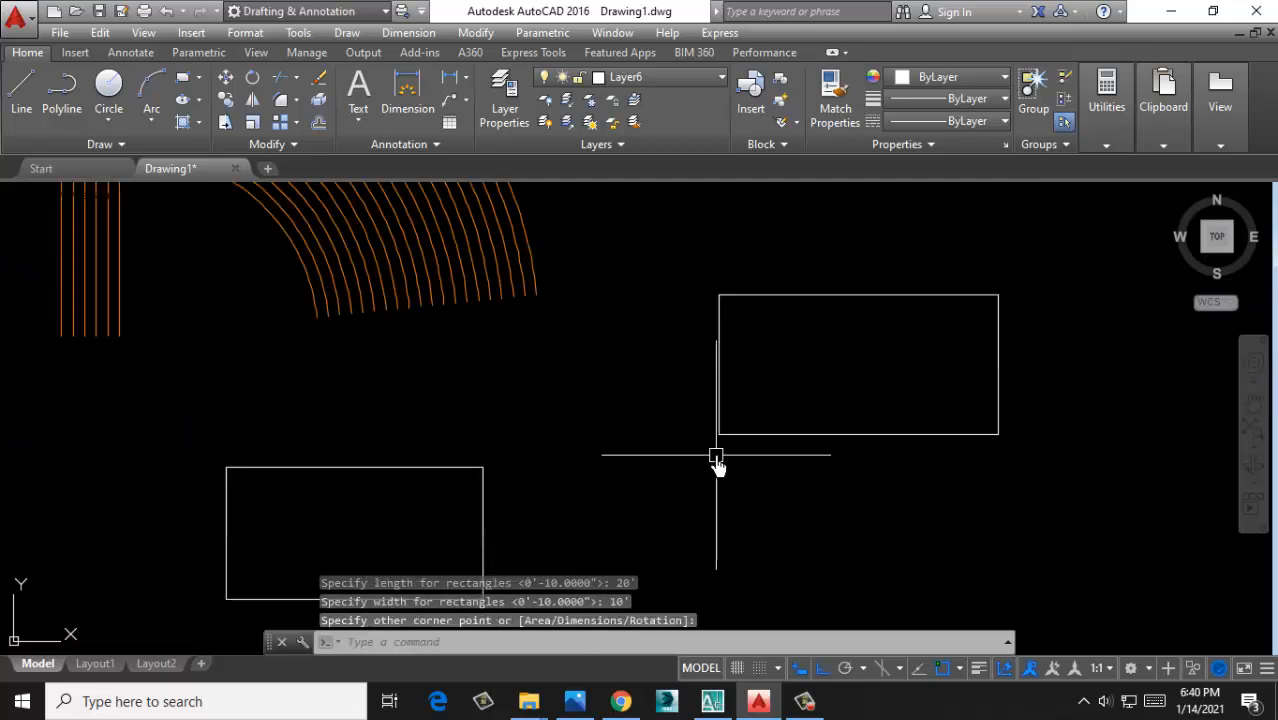
scroll(738, 368, "down", 3)
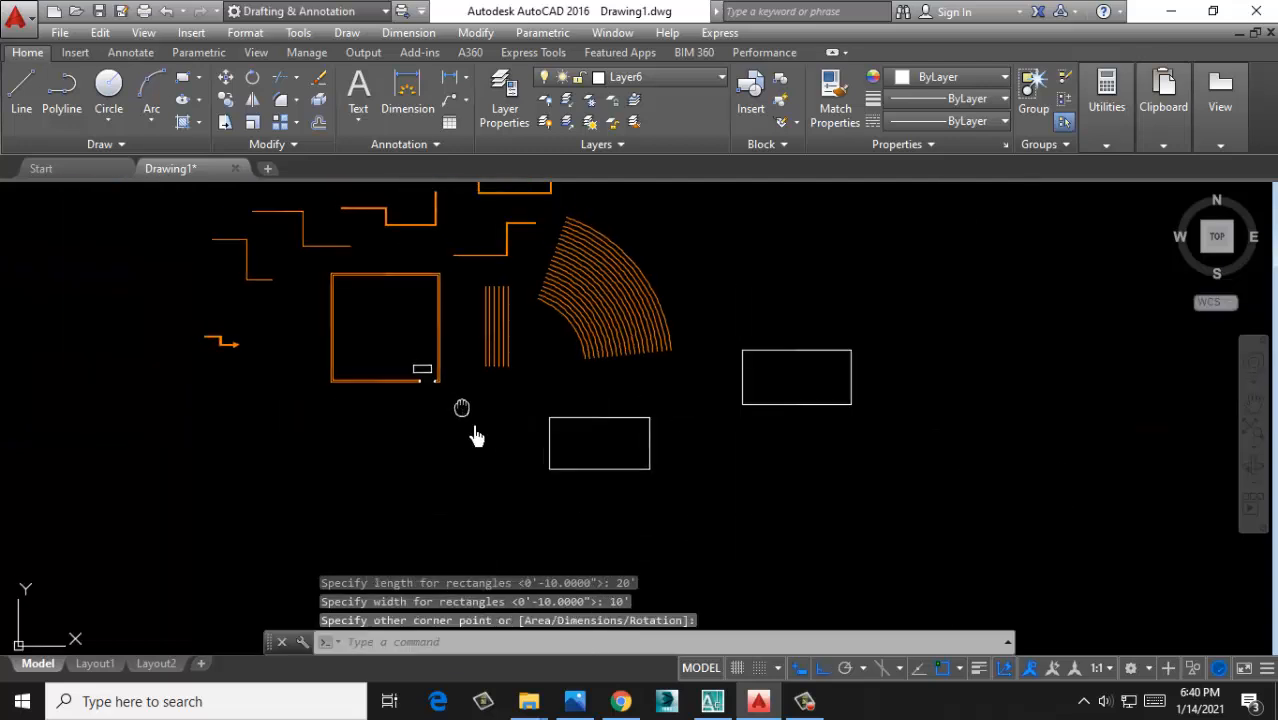
scroll(434, 420, "up", 5)
left_click(426, 338)
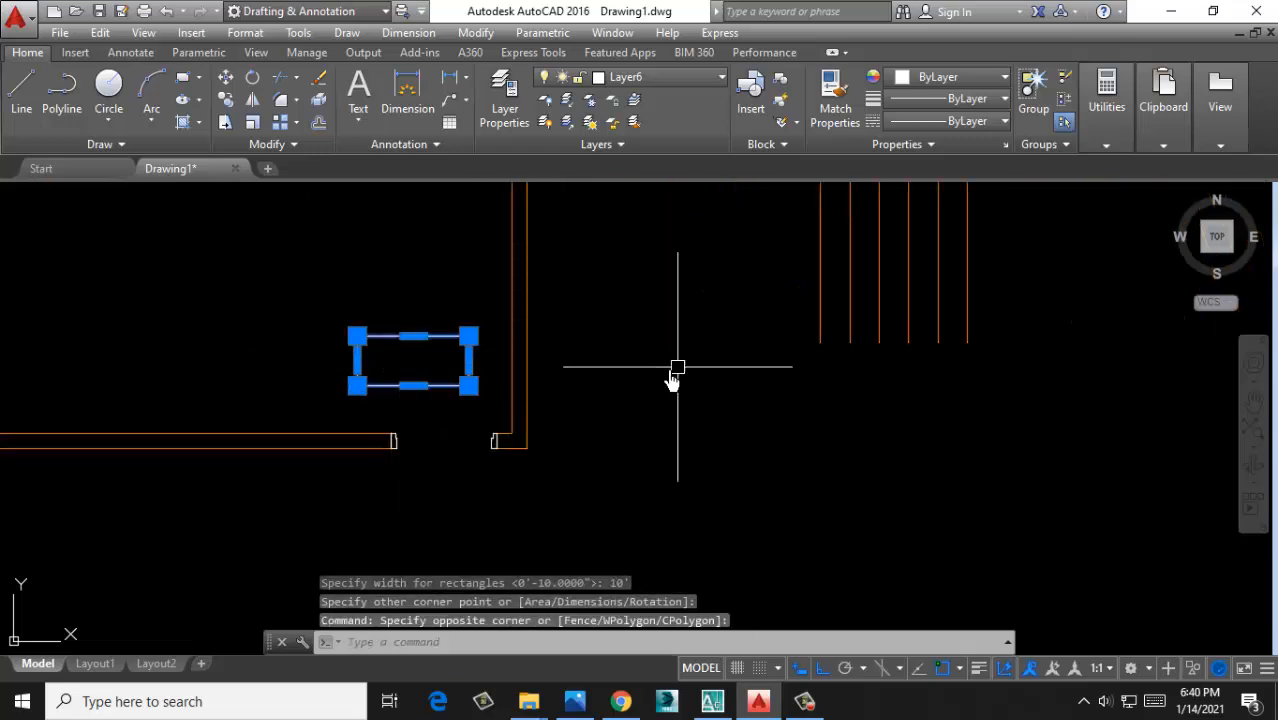
key("Delete")
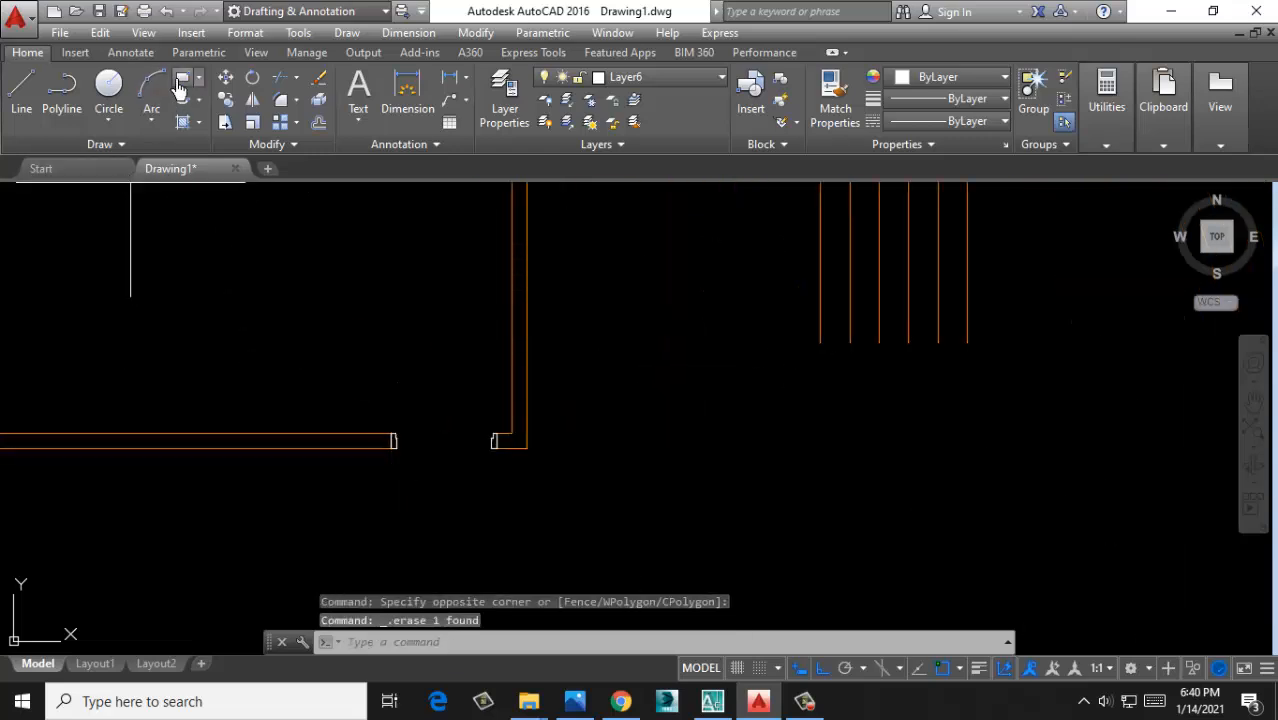
Draw a 2'-9" by 1.5" door rectangle from the west frame's northeast corner to the east frame's inner notch corner
left_click(181, 80)
scroll(380, 491, "up", 5)
scroll(410, 345, "up", 2)
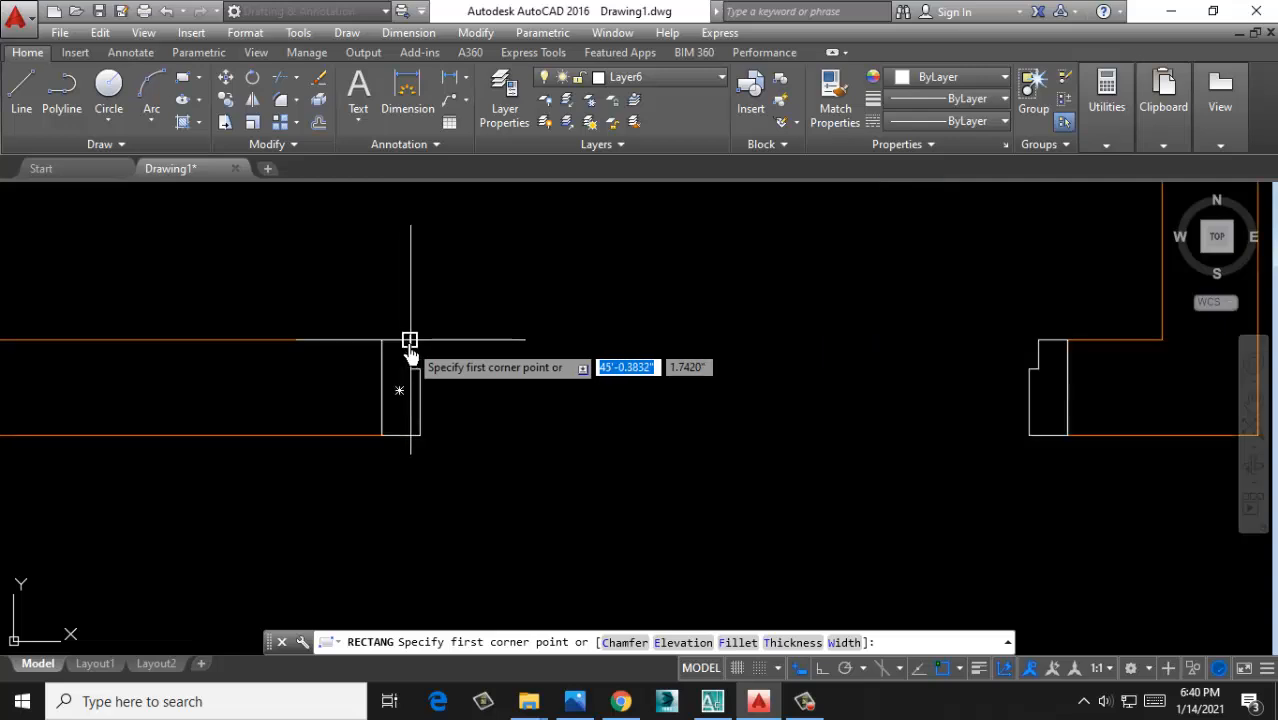
left_click(410, 340)
scroll(760, 380, "up", 4)
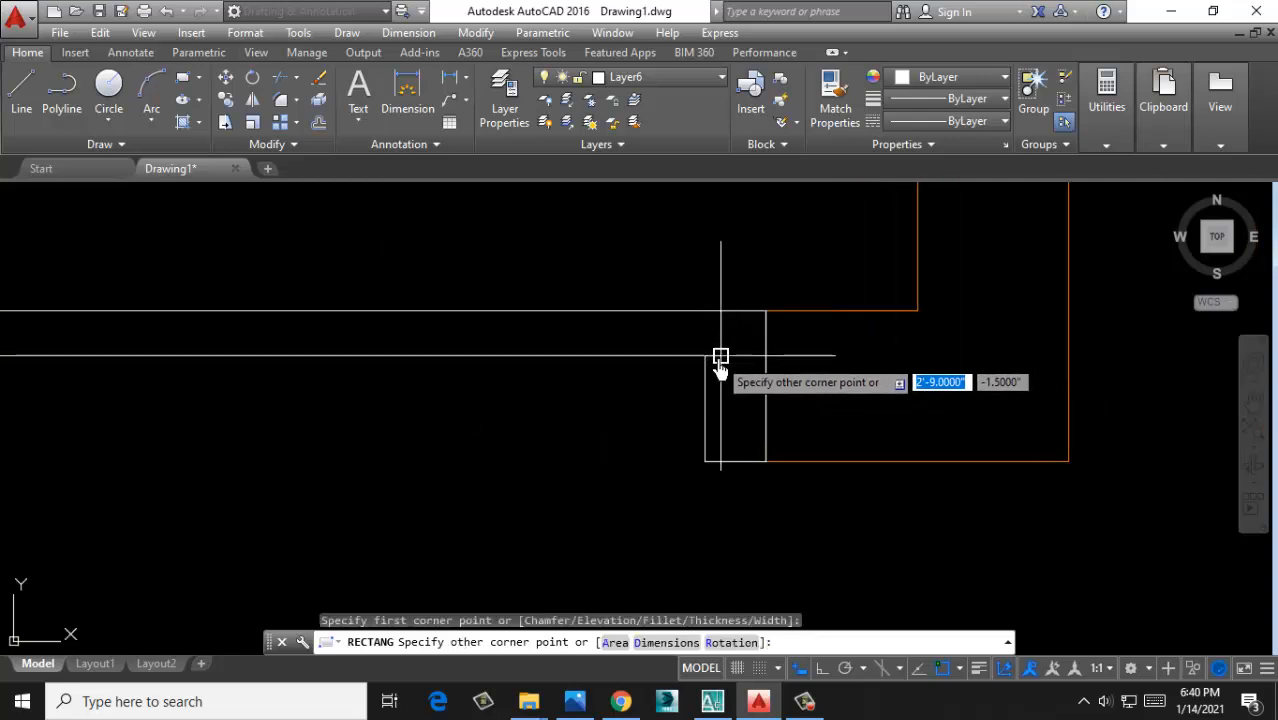
left_click(720, 356)
scroll(420, 495, "down", 5)
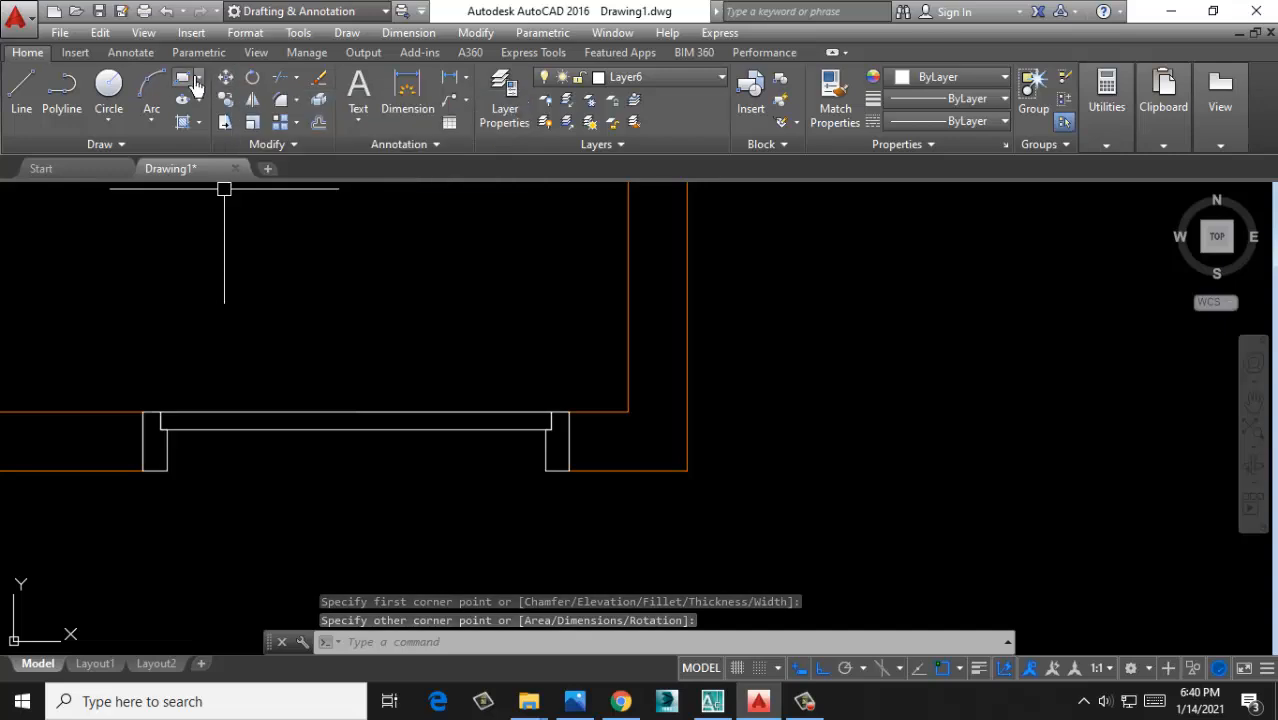
Start the Rotate command in place of the pending Move command
left_click(224, 82)
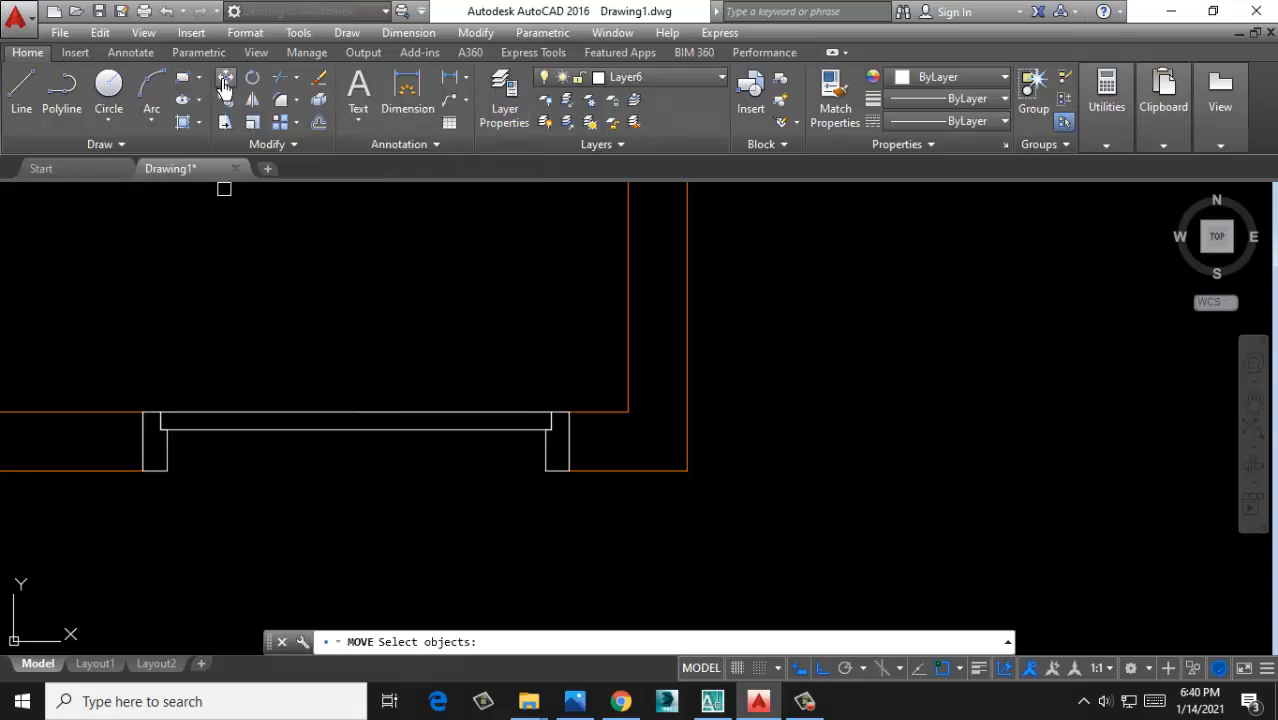
left_click(258, 88)
scroll(274, 434, "down", 4)
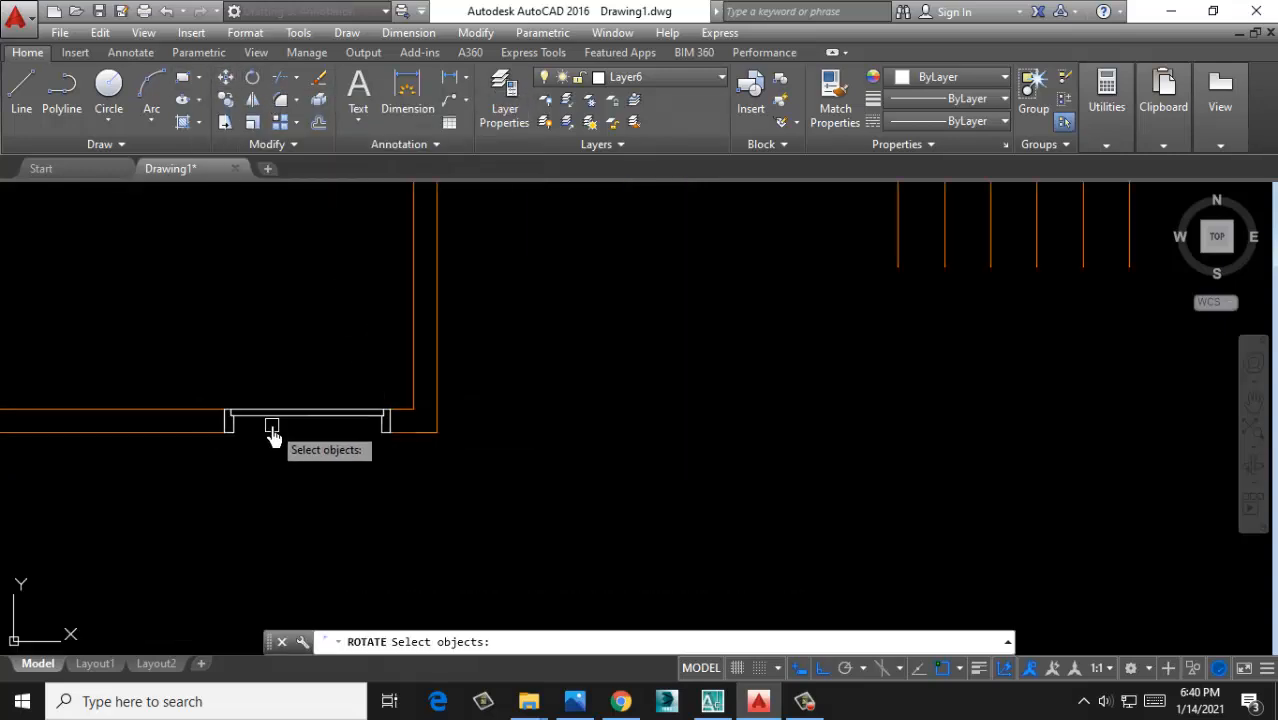
mouse_move(388, 526)
middle_mouse_down()
mouse_move(411, 489)
mouse_move(504, 514)
middle_mouse_up()
middle_click_drag(160, 449, 356, 456)
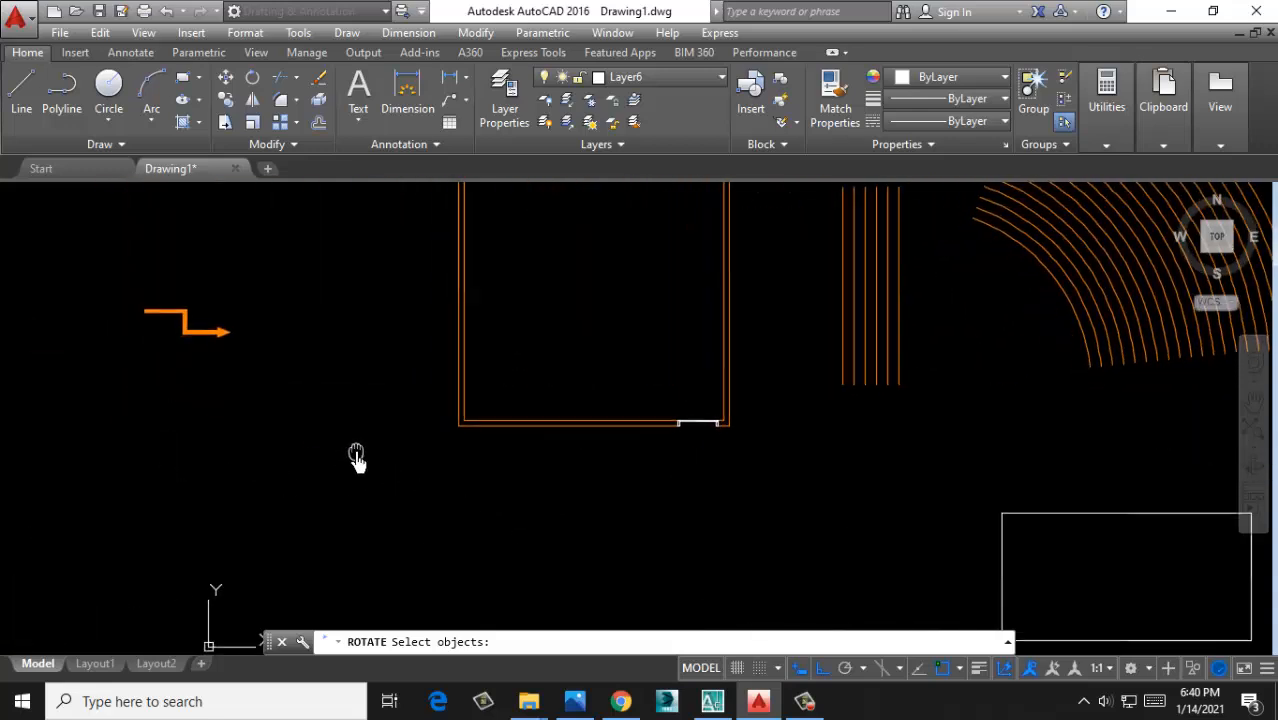
Try rotating the orange stepped arrow 45 degrees about its tail endpoint with Ortho off, and undo the rotation
scroll(188, 325, "up", 2)
middle_click_drag(143, 344, 258, 402)
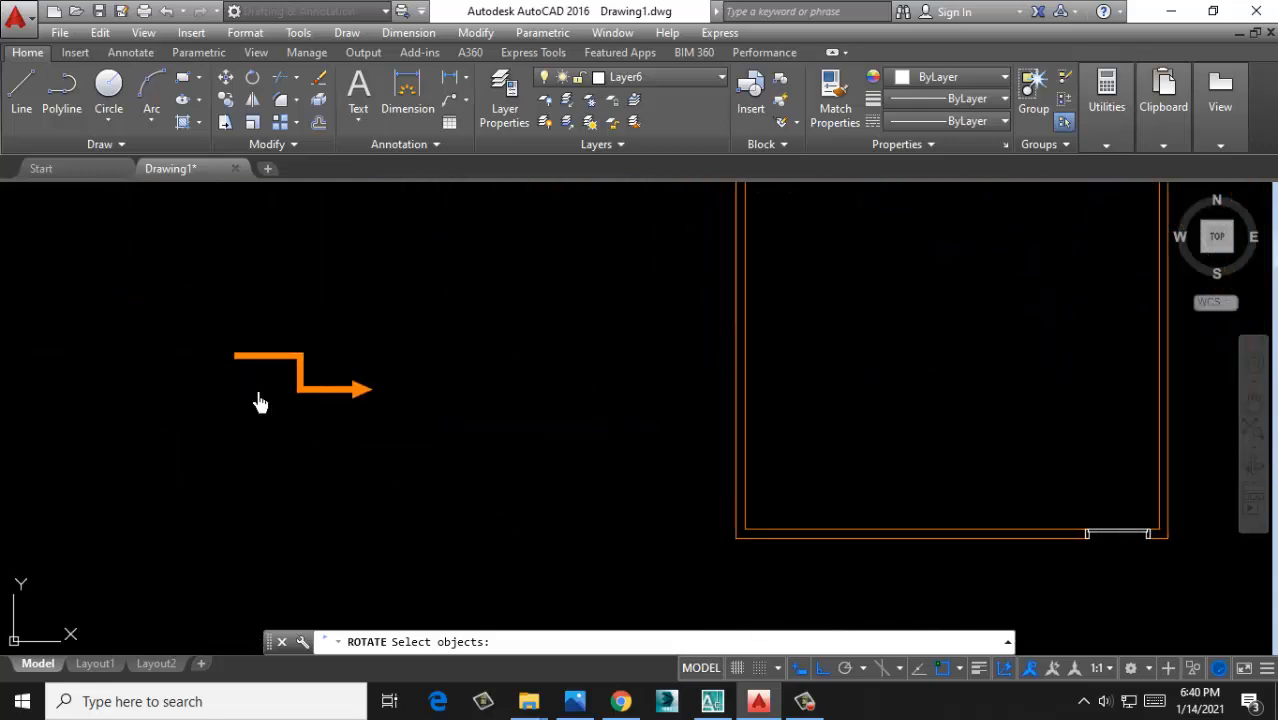
key("Escape")
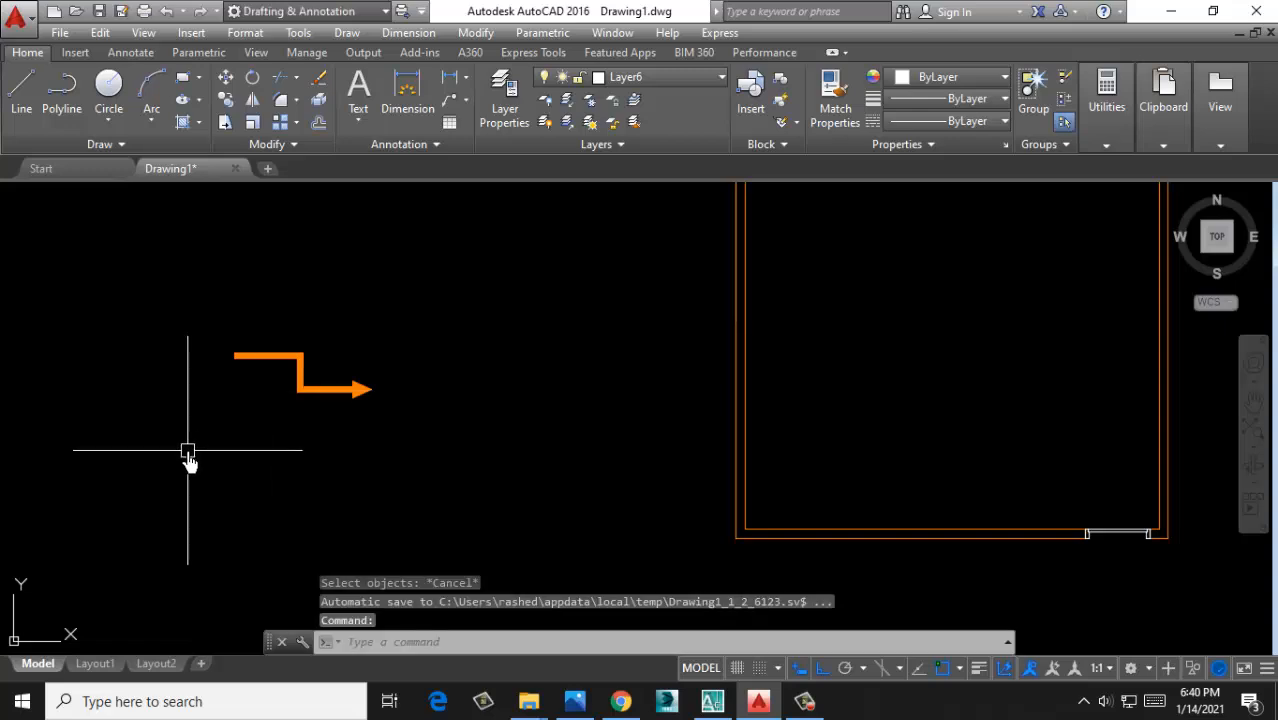
left_click(254, 86)
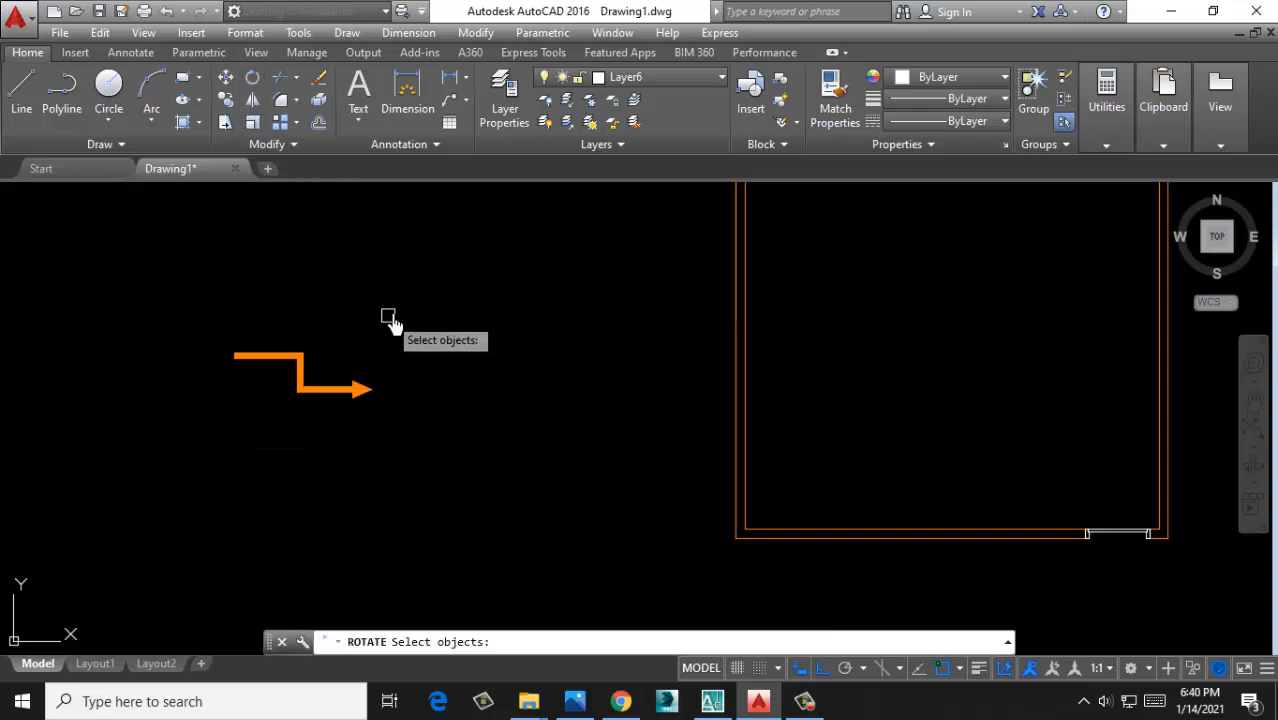
left_click(388, 320)
left_click(200, 425)
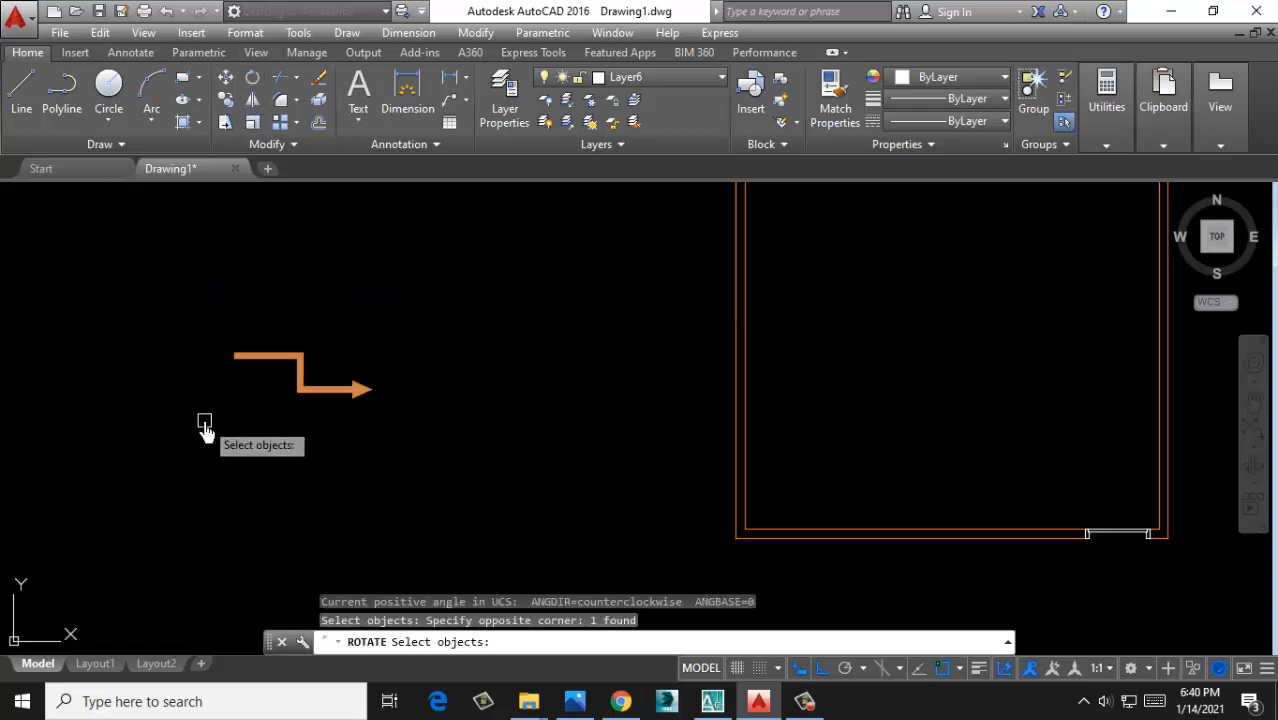
key("Return")
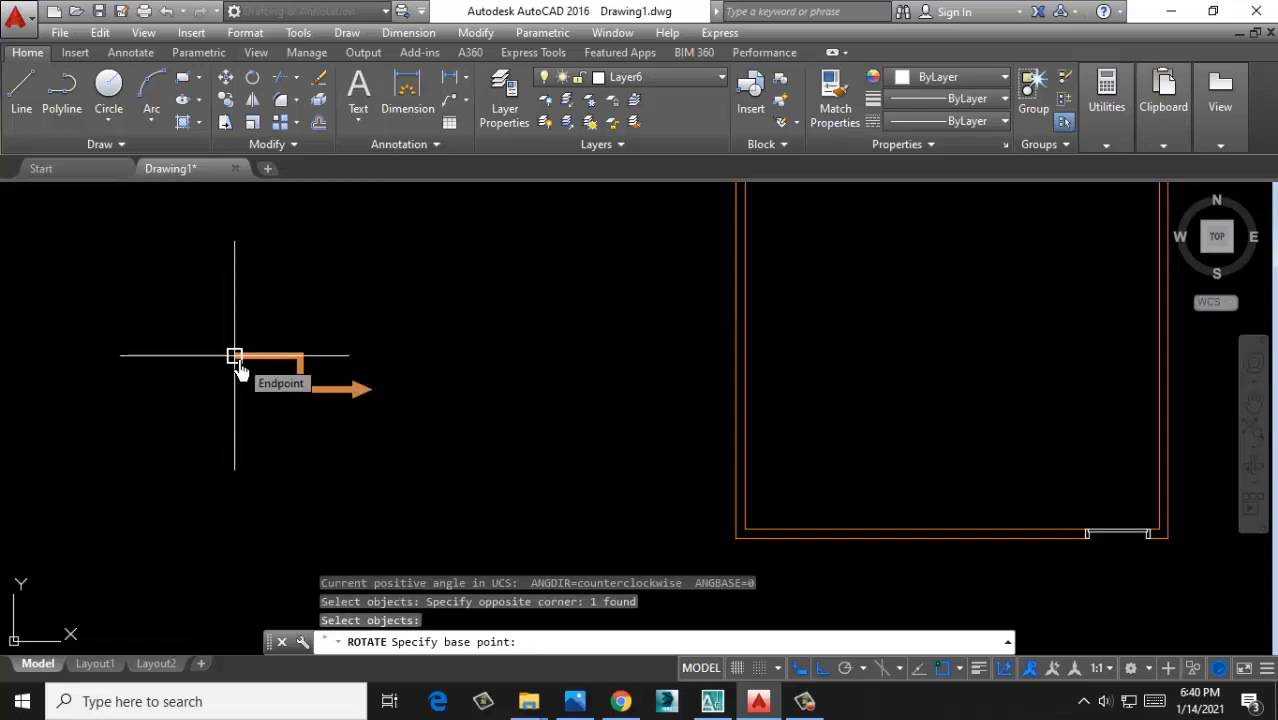
left_click(239, 357)
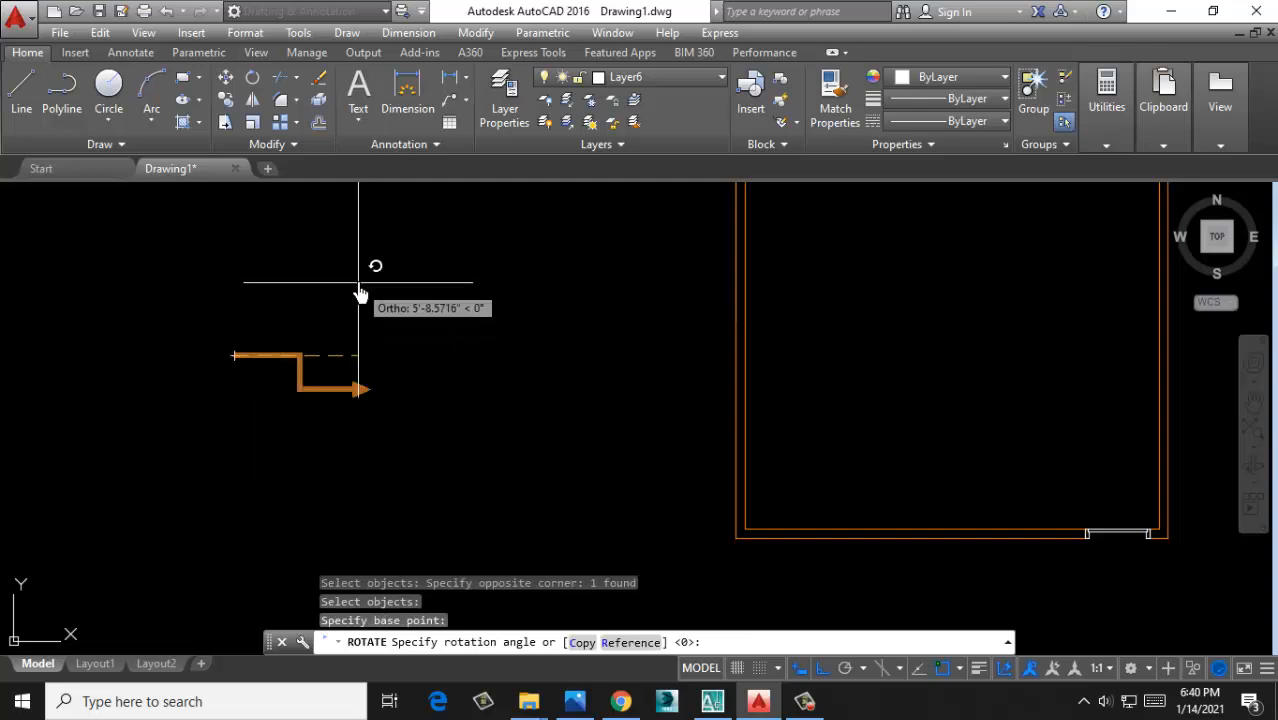
left_click(810, 677)
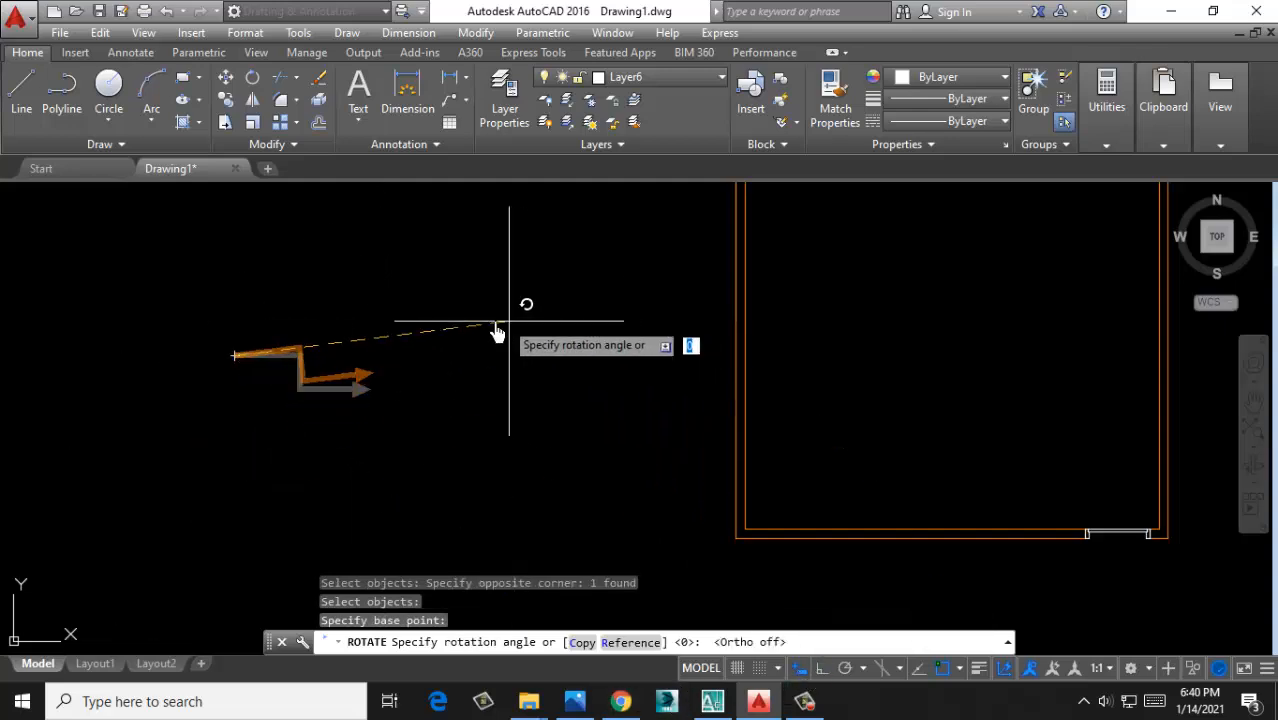
middle_click_drag(351, 257, 366, 312)
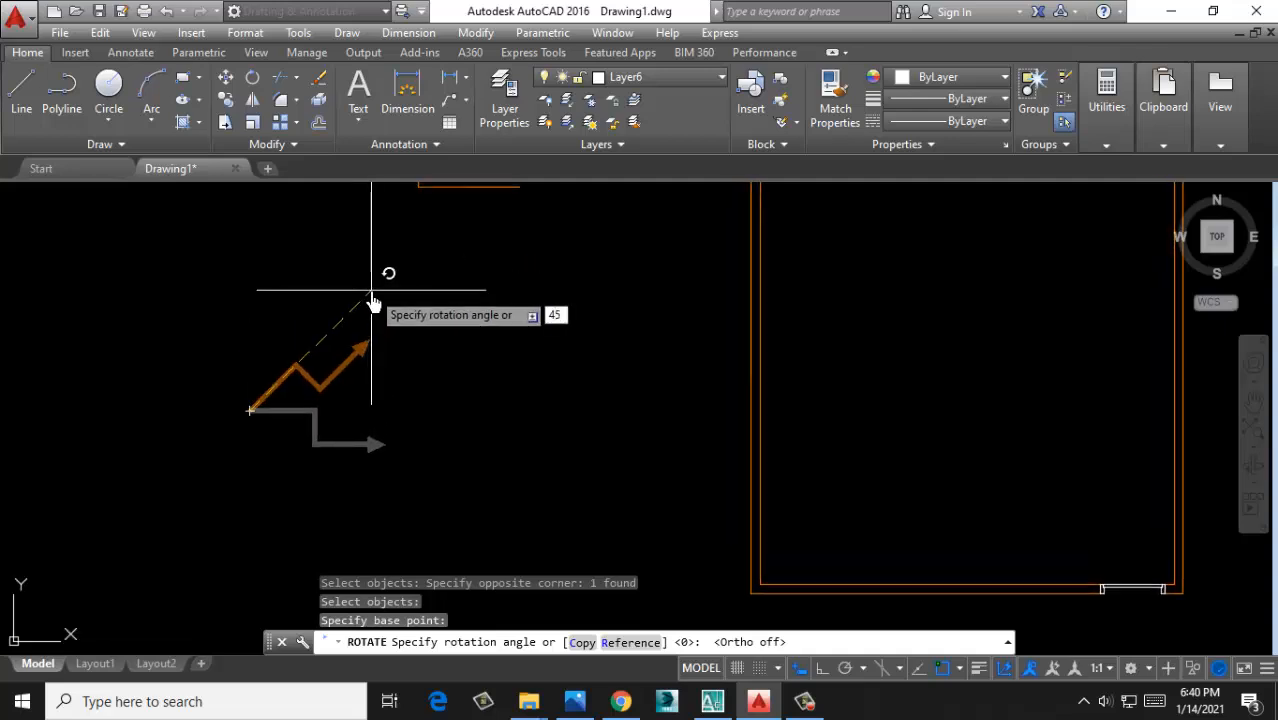
type("45")
key("Return")
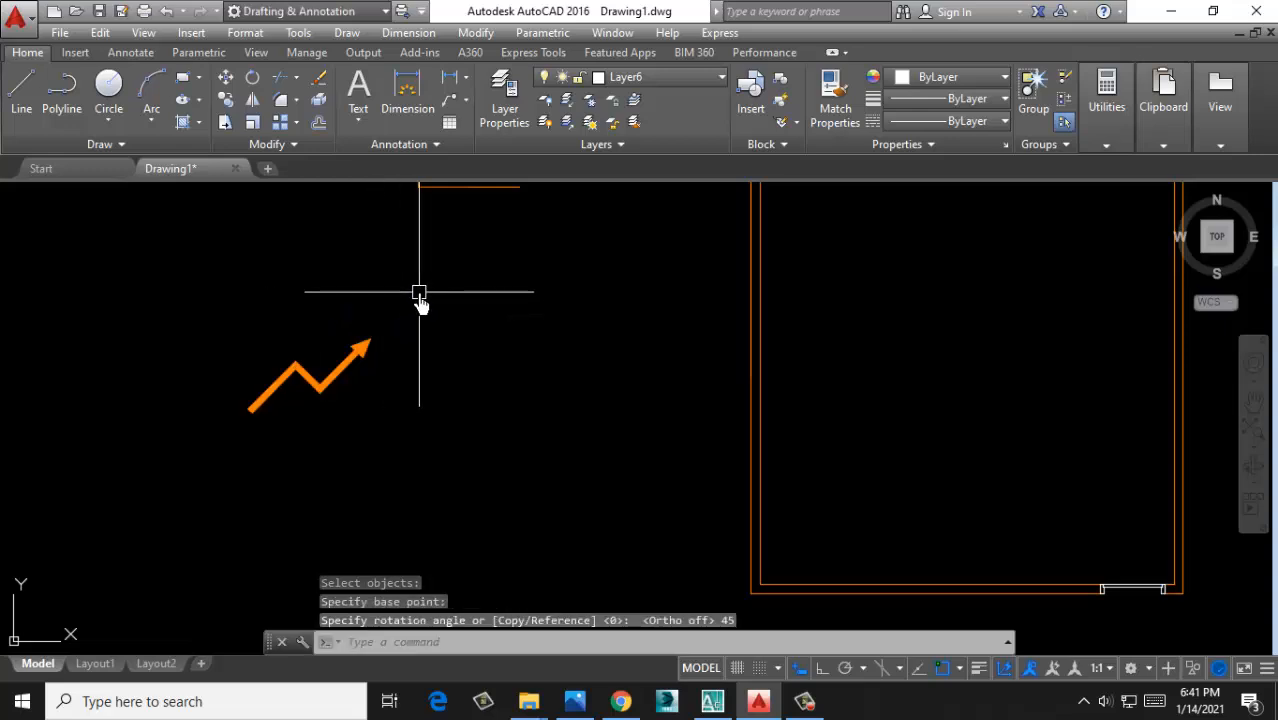
key("ctrl+z")
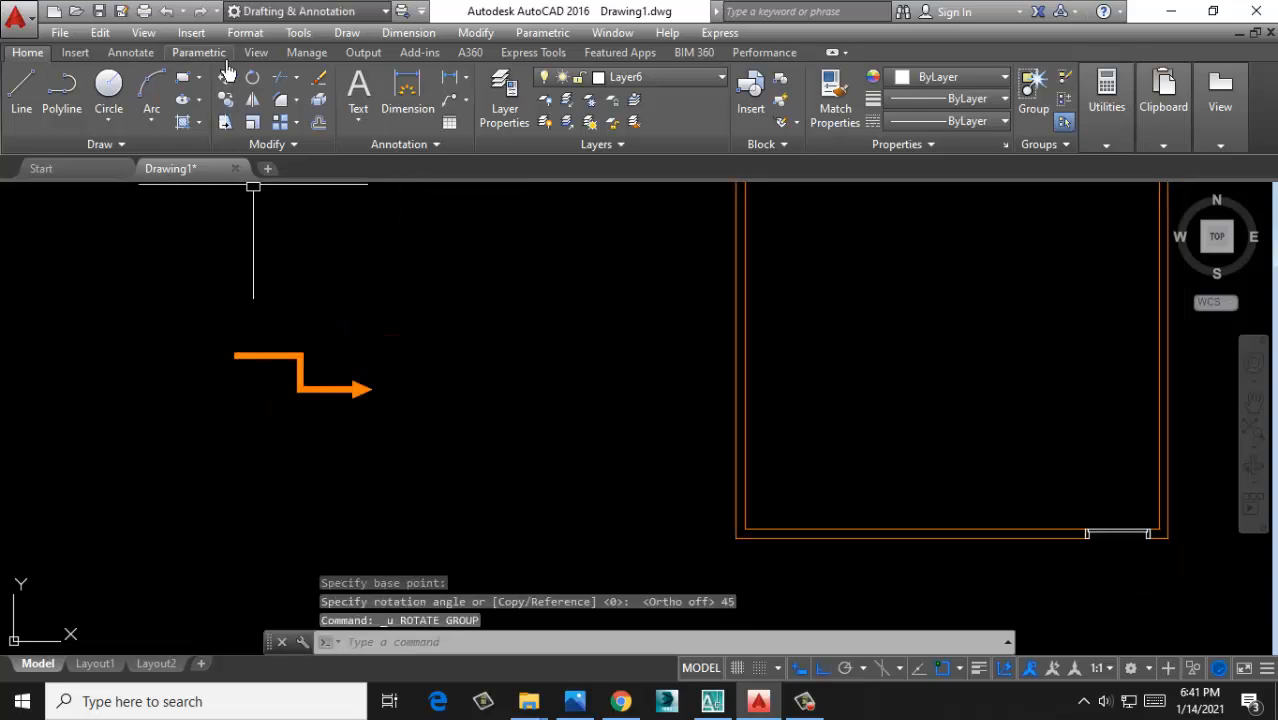
Rotate the orange stepped arrow by -45 degrees about its tail endpoint, with Ortho off
left_click(258, 84)
left_click(465, 310)
left_click(190, 450)
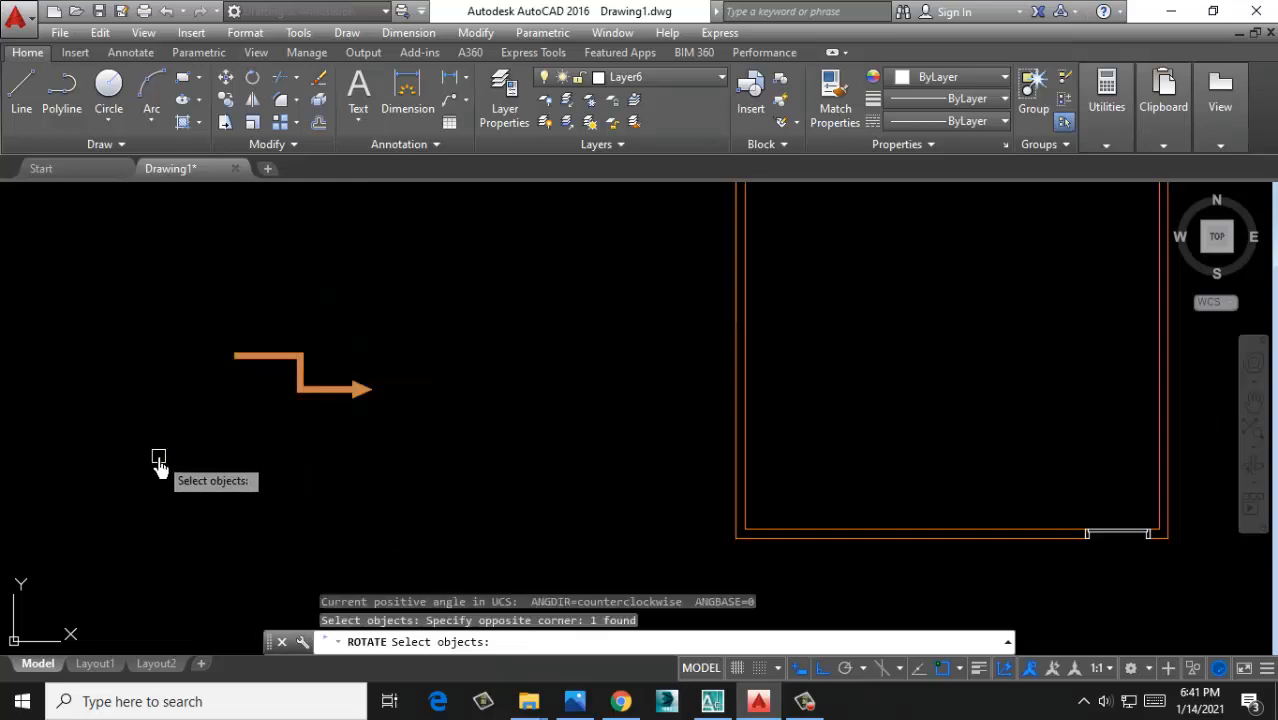
key("Return")
left_click(233, 356)
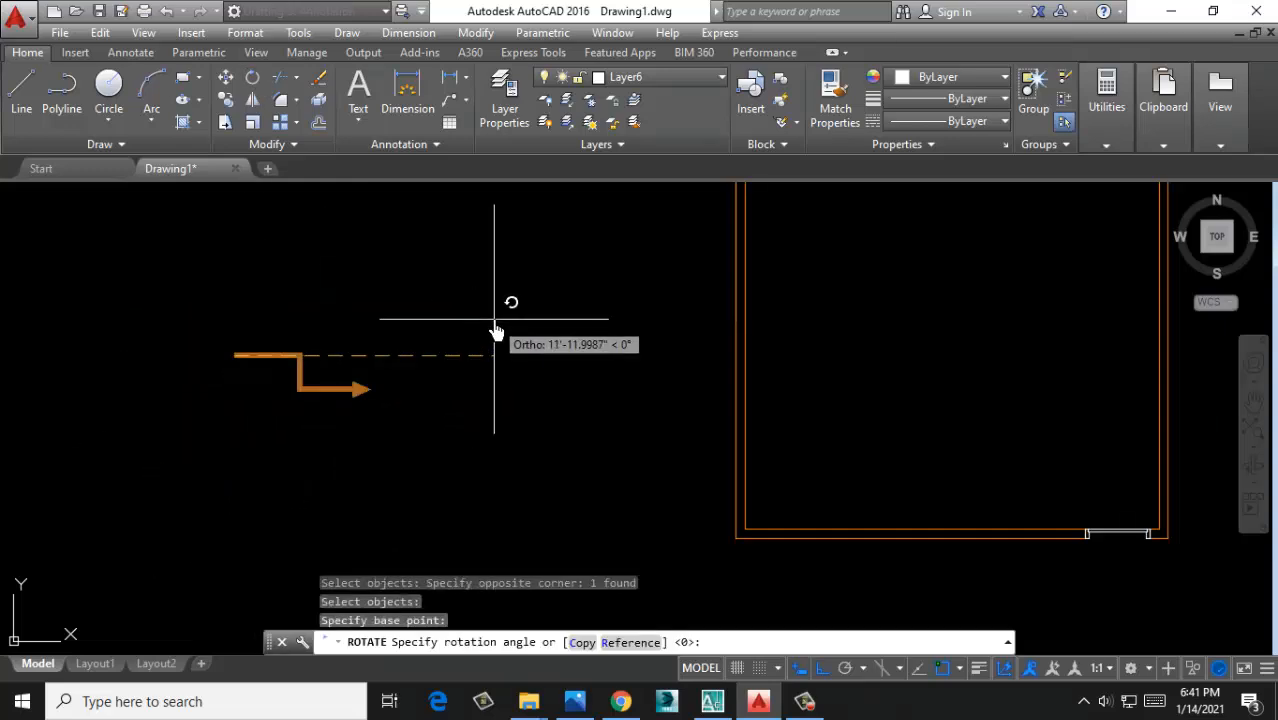
left_click(819, 669)
middle_click_drag(462, 280, 483, 328)
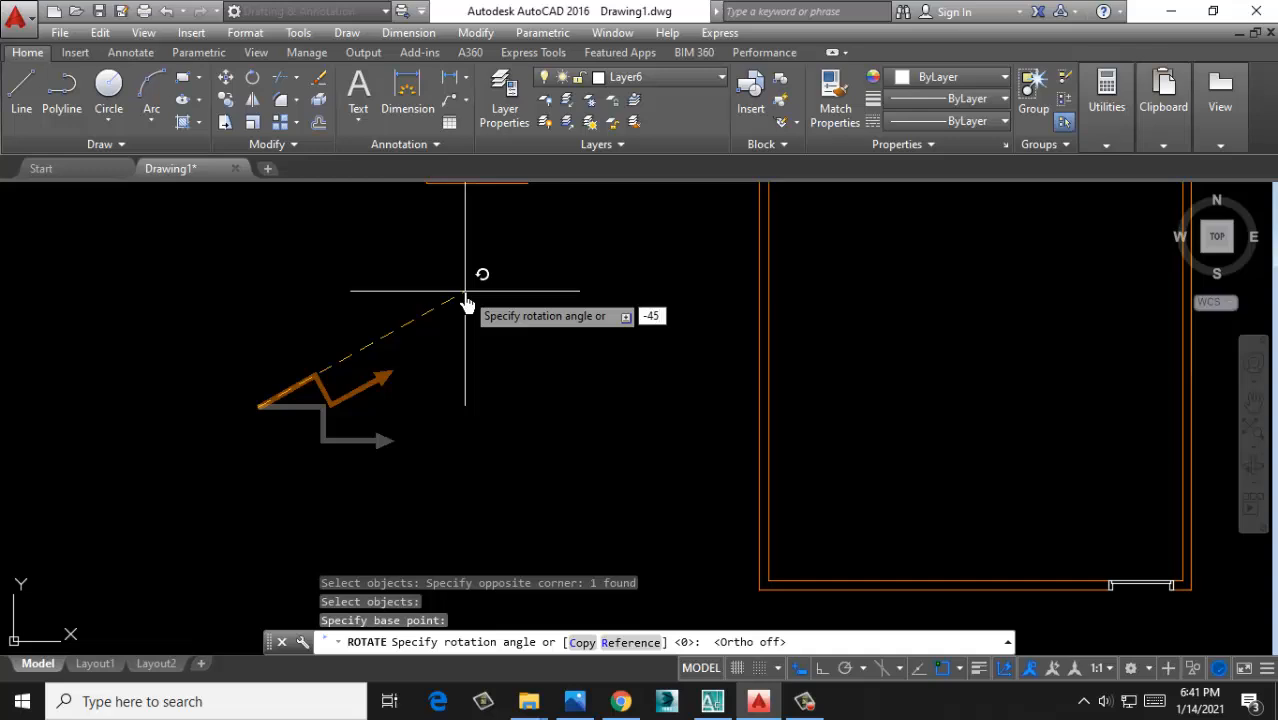
key("Return")
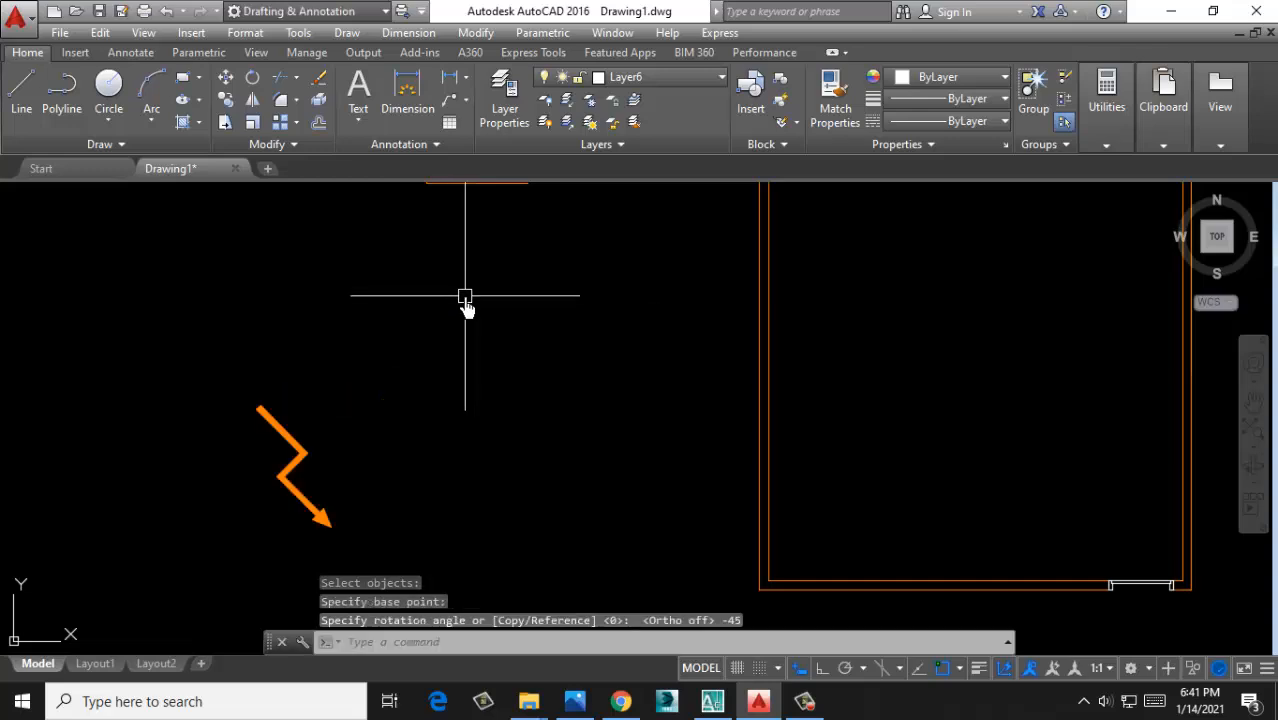
Rotate a copy of the slanted arrow by 45 degrees about its tail endpoint, keeping the original in place
middle_click_drag(197, 385, 220, 297)
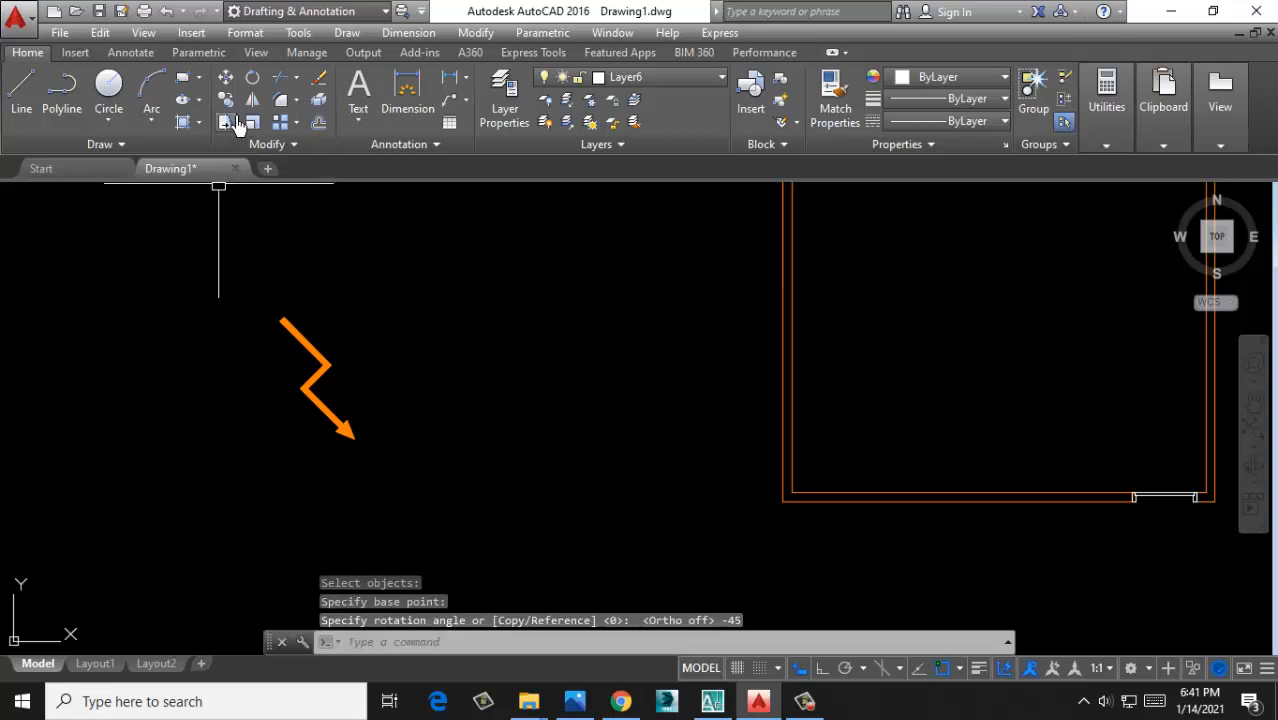
left_click(253, 82)
left_click(402, 277)
left_click(68, 610)
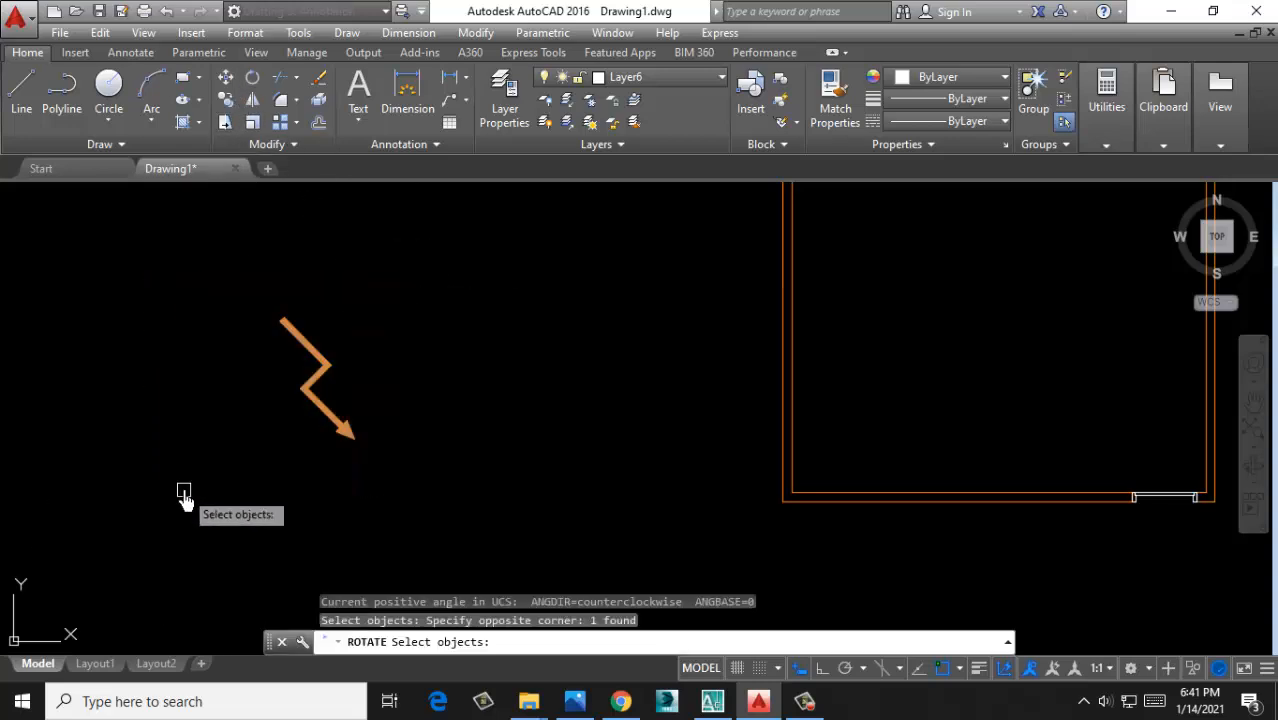
key("Return")
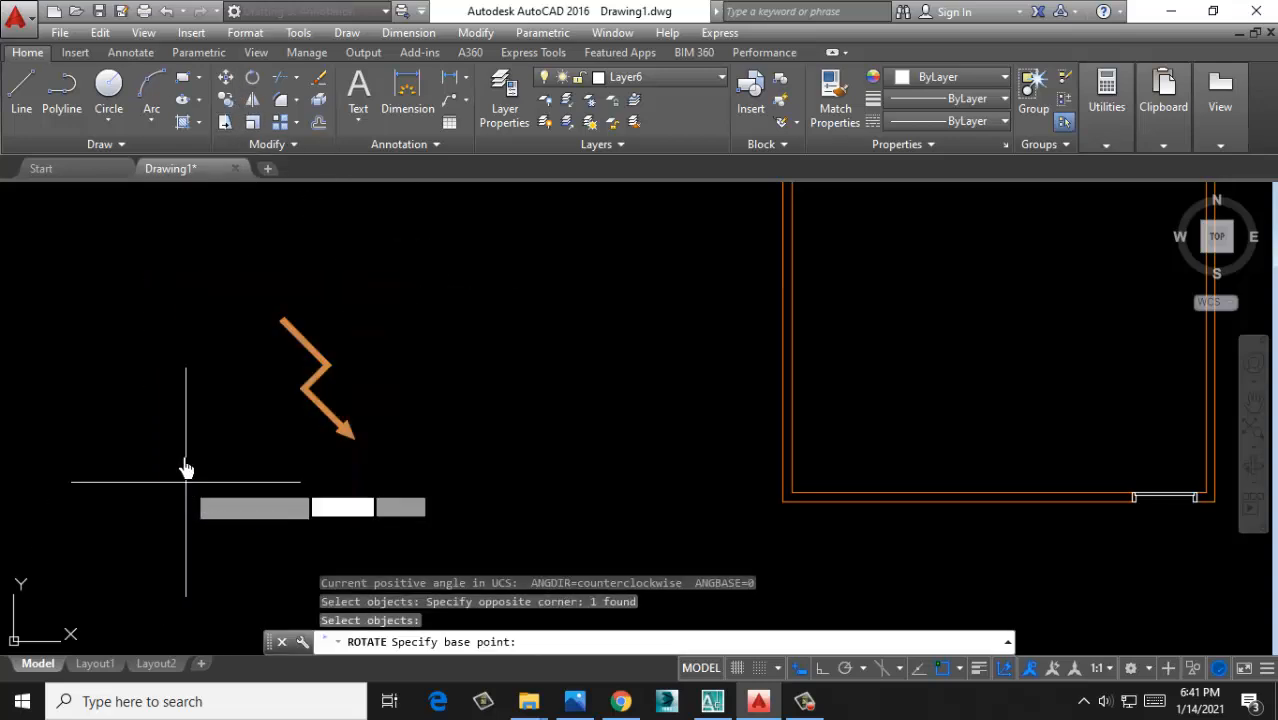
left_click(280, 322)
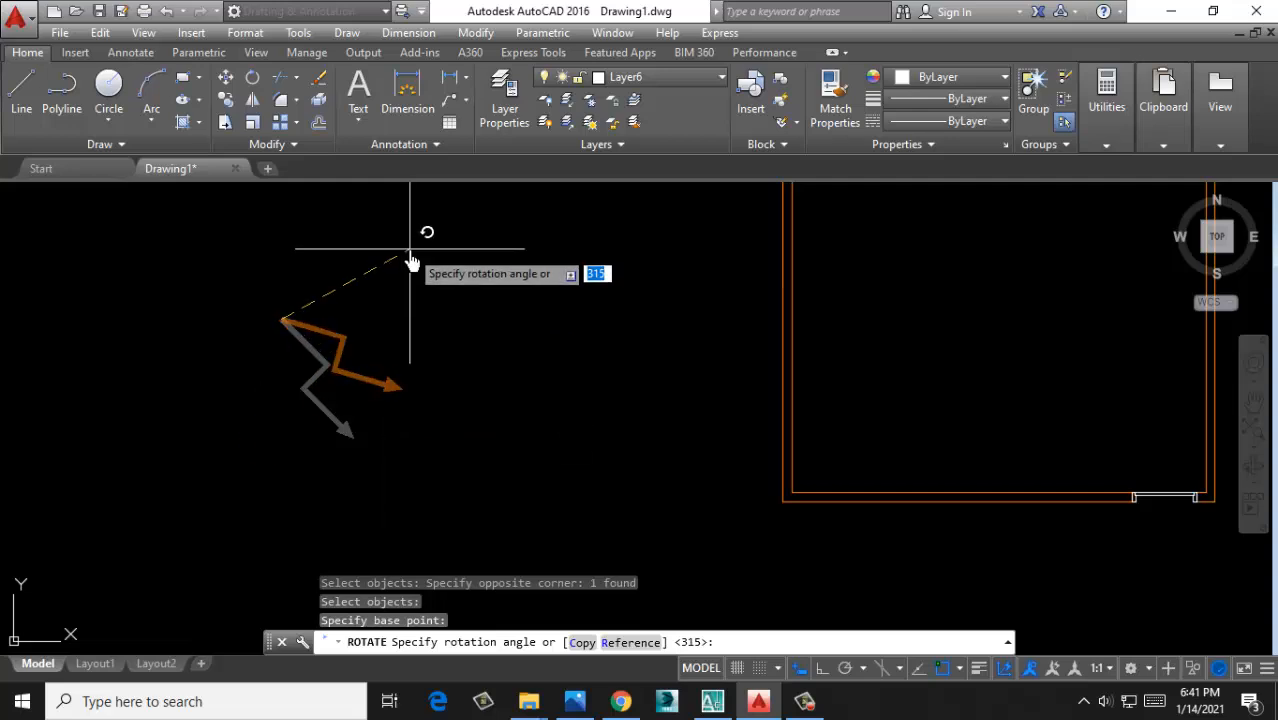
right_click(390, 221)
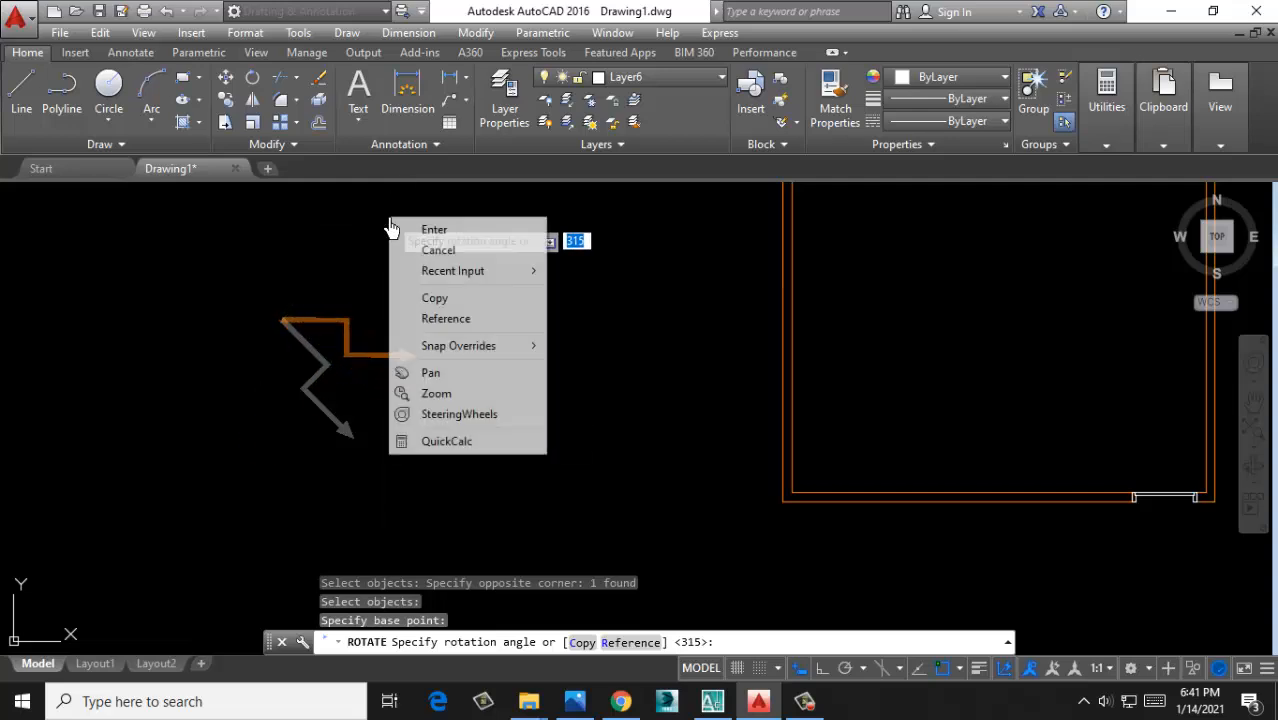
left_click(434, 300)
middle_click_drag(428, 316, 416, 354)
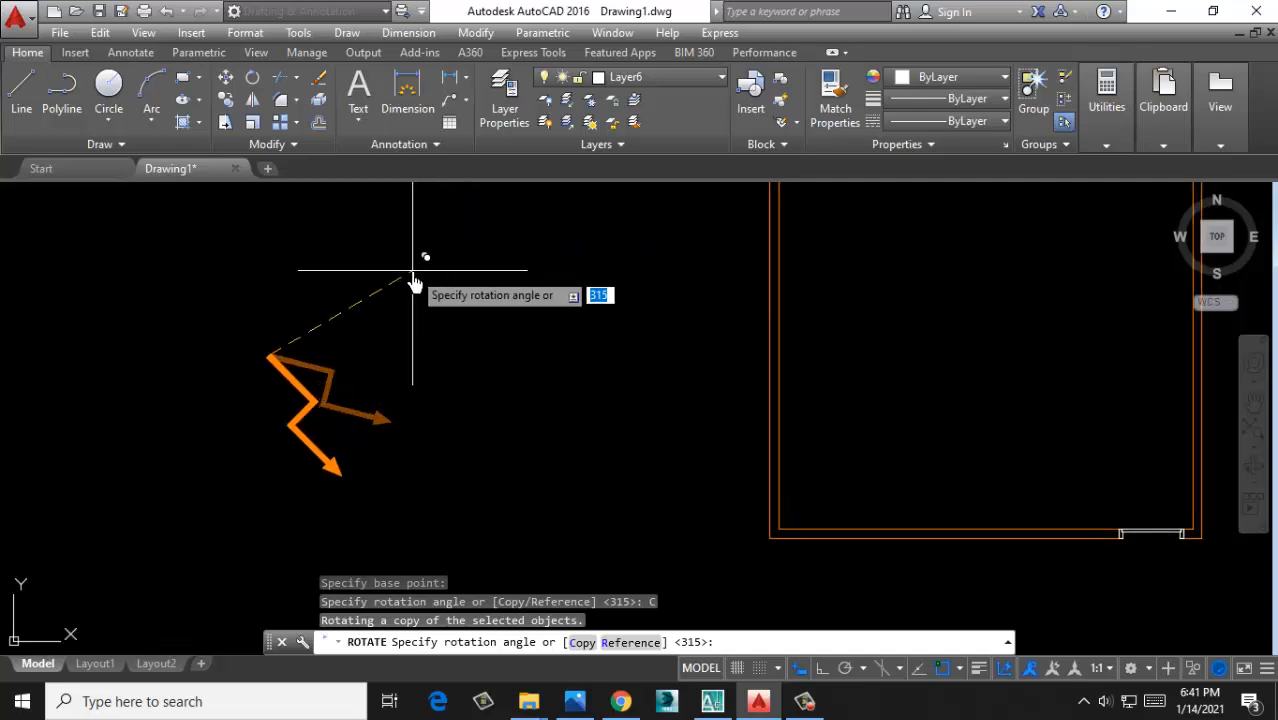
key("Return")
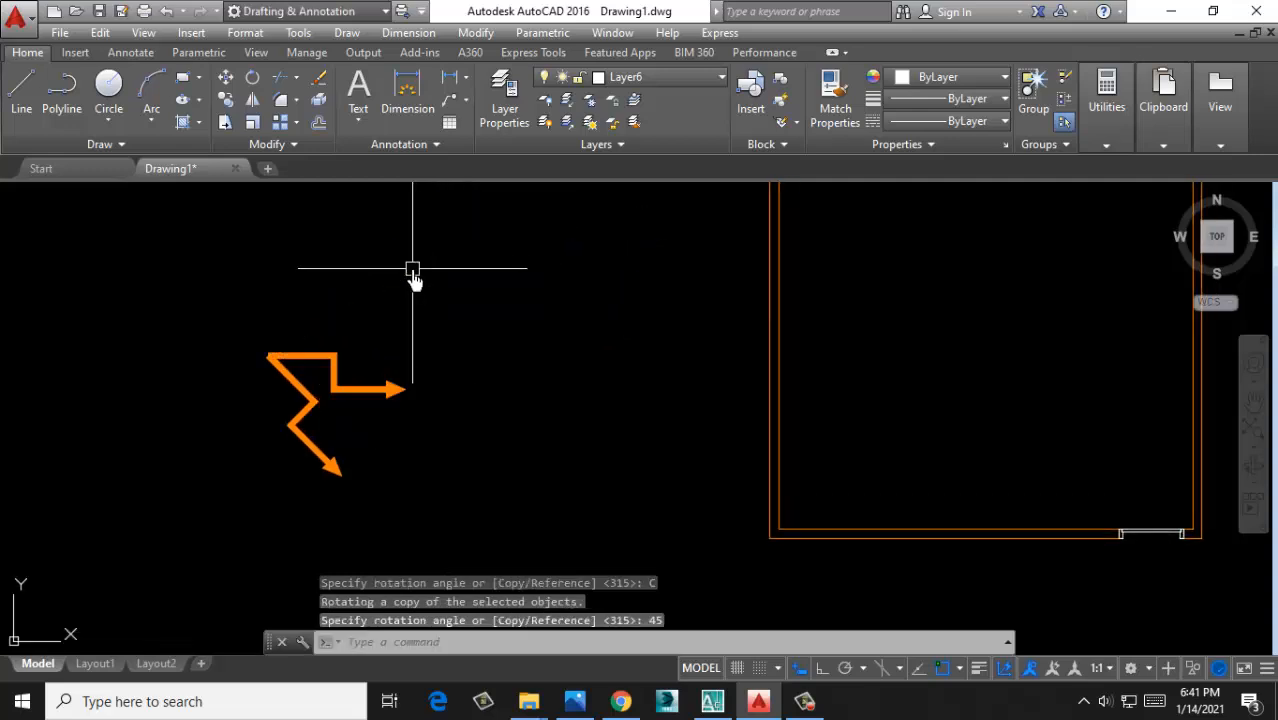
Rotate a copy of the horizontal stepped arrow by 45 degrees about the shared tail endpoint
key("Return")
left_click(305, 392)
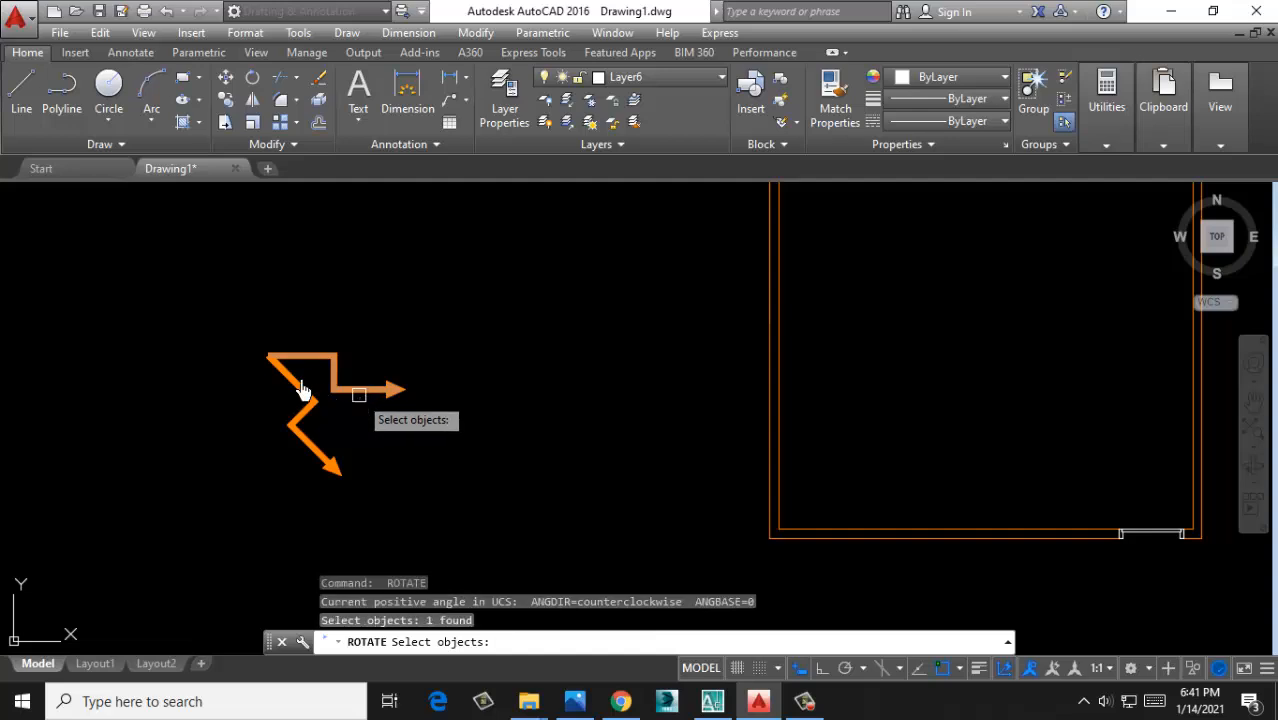
key("Return")
left_click(268, 356)
right_click(434, 256)
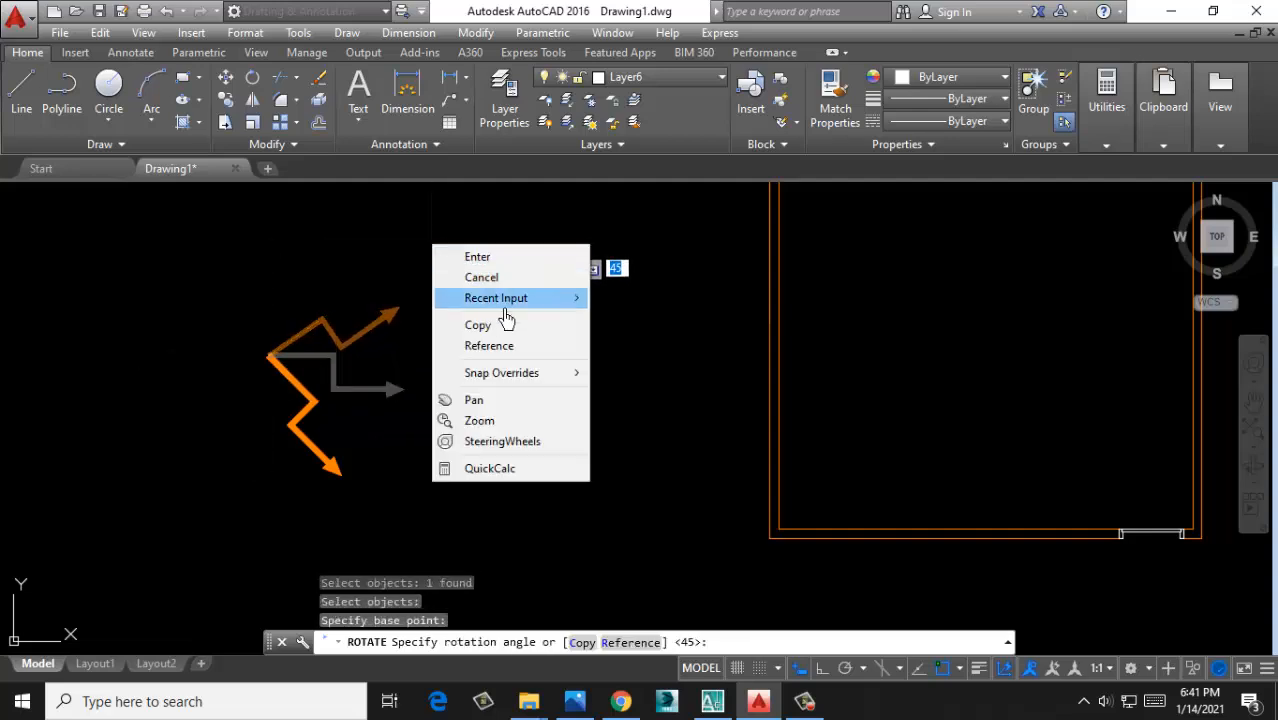
left_click(499, 324)
type("4")
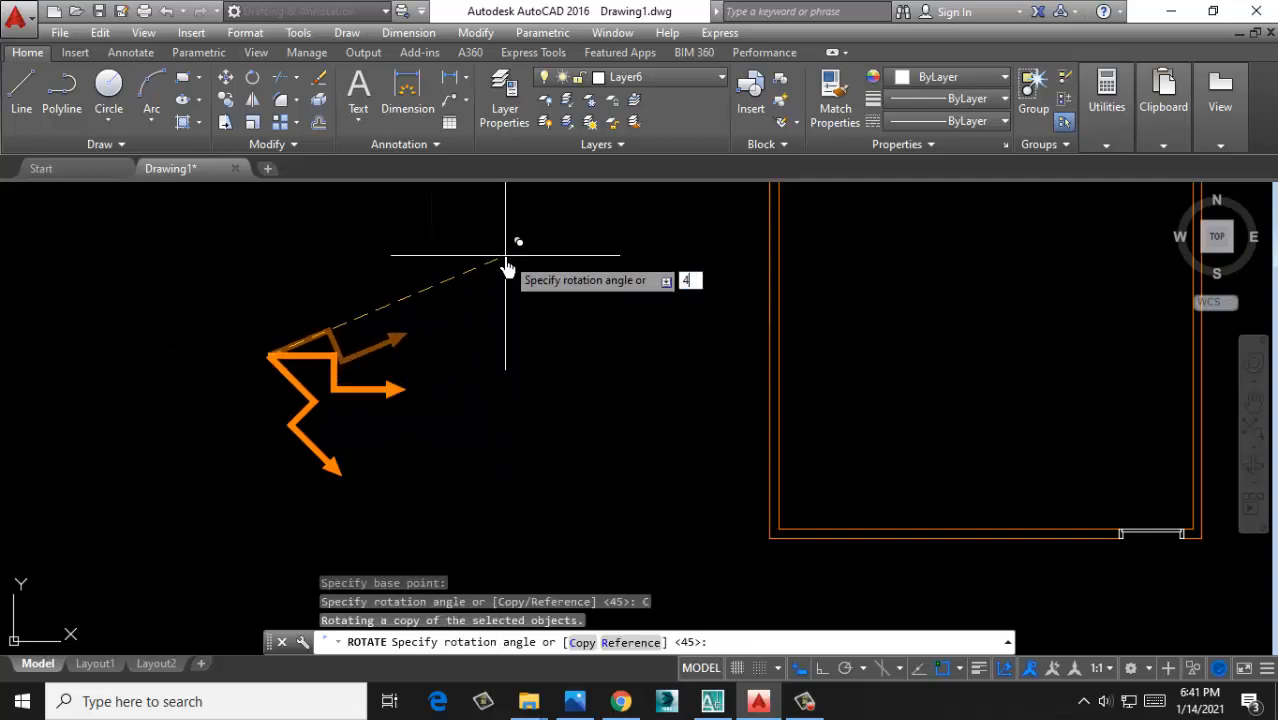
key("Return")
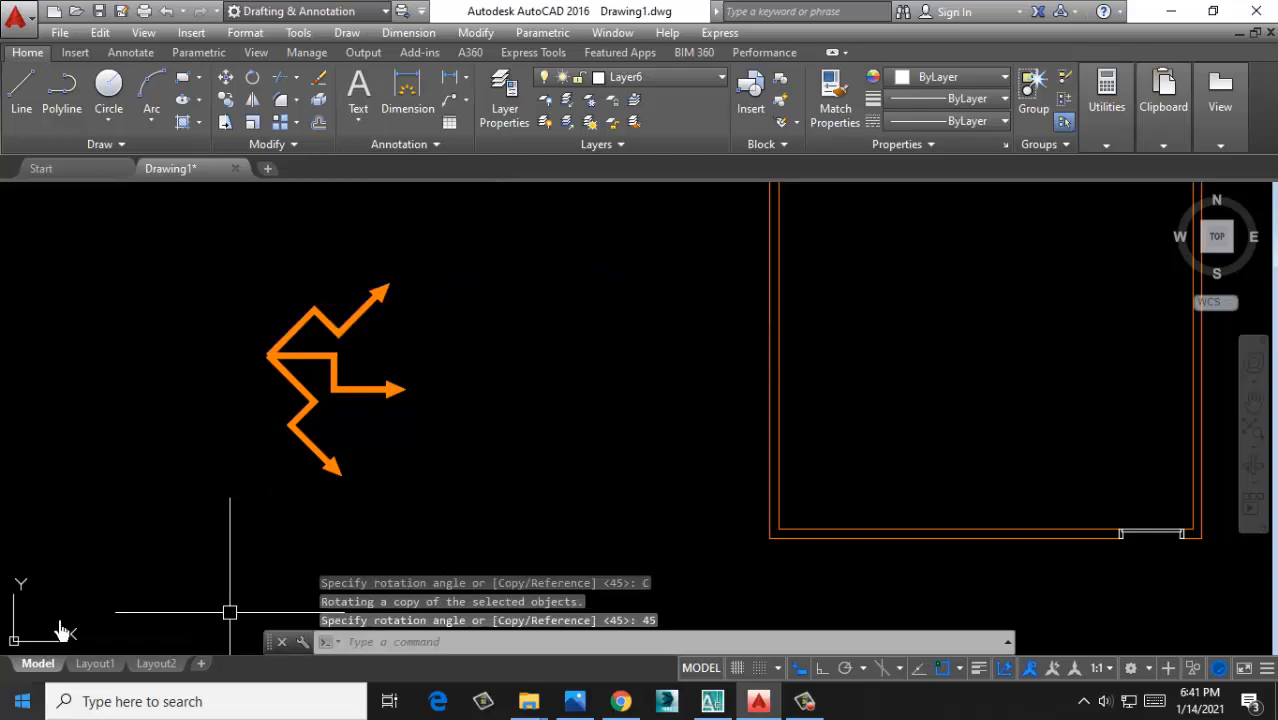
Rotate the door leaf in the room's lower wall to the 270° direction about its upper-right corner with Ortho on, opening it into the room
scroll(251, 265, "up", 2)
scroll(211, 325, "down", 3)
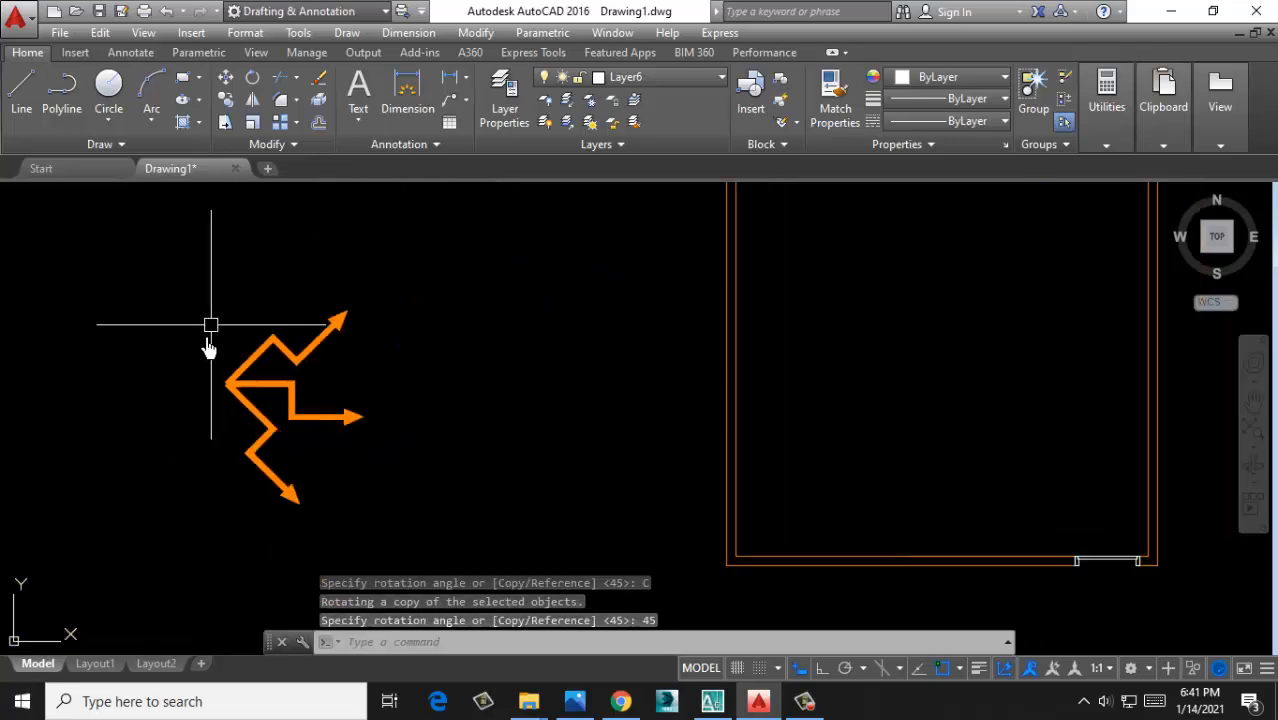
middle_click_drag(583, 402, 448, 420)
scroll(432, 428, "up", 5)
middle_click_drag(363, 508, 446, 475)
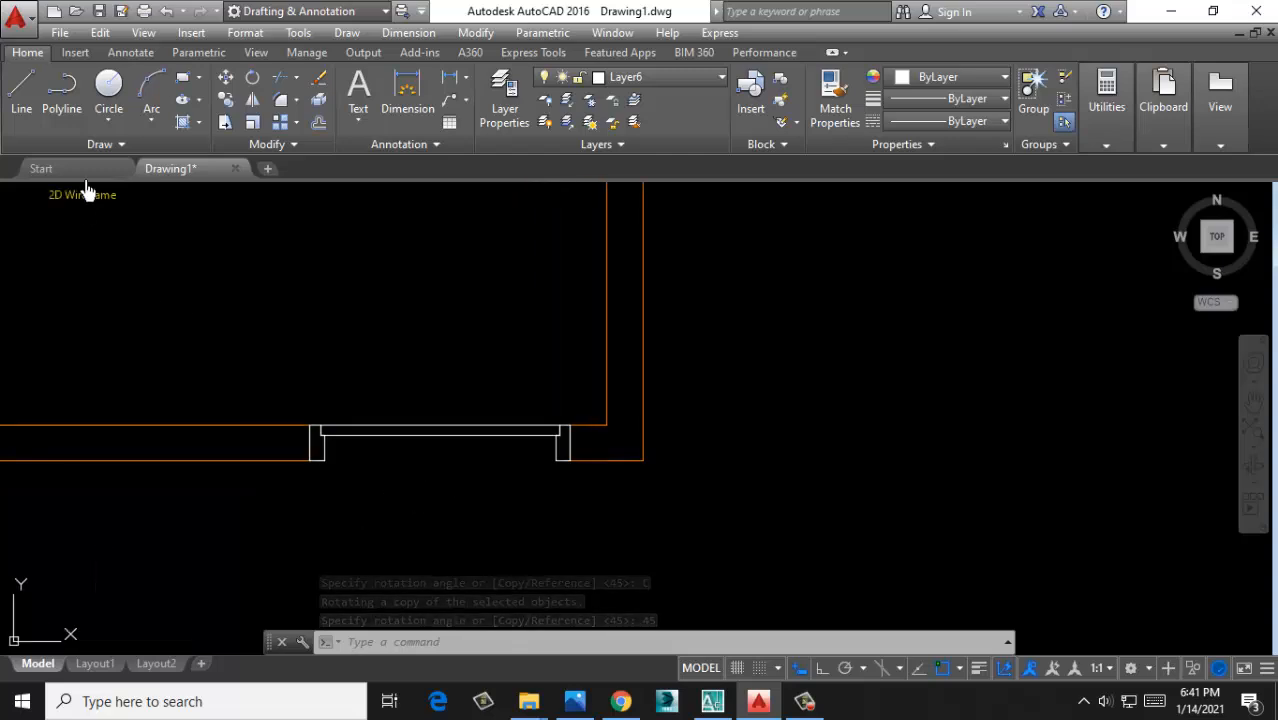
left_click(251, 80)
left_click(530, 356)
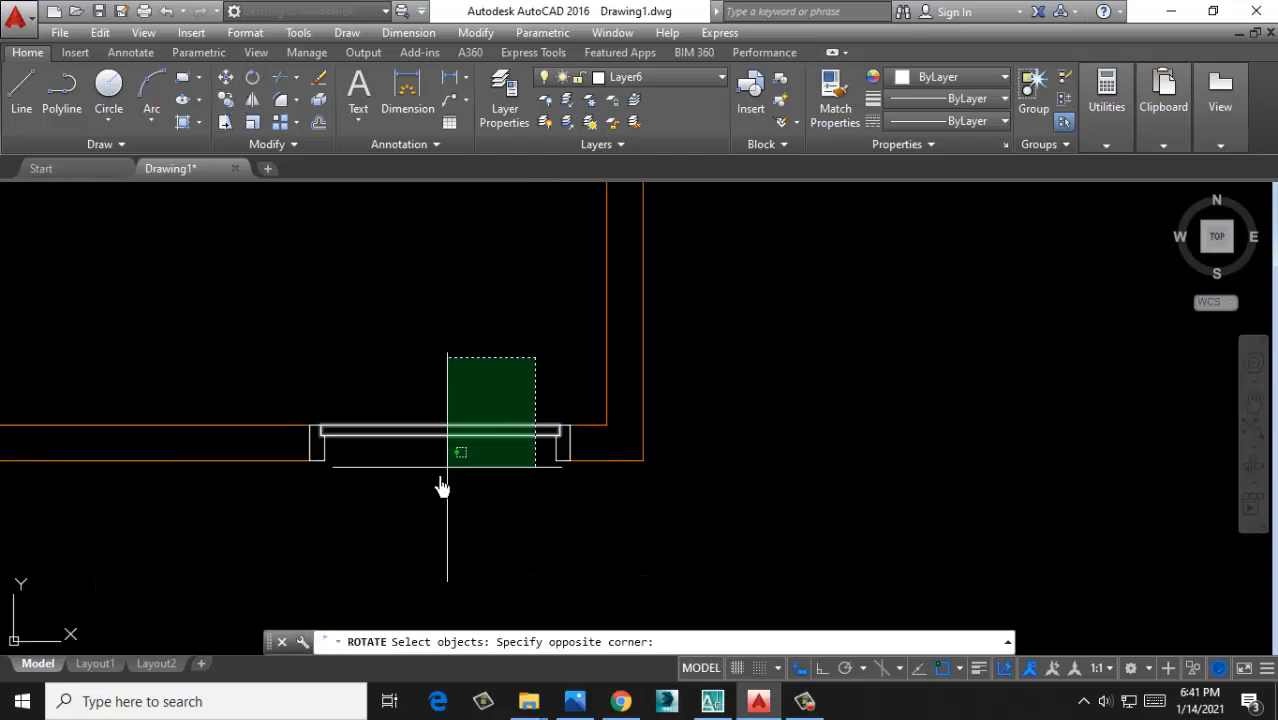
left_click(429, 478)
key("Return")
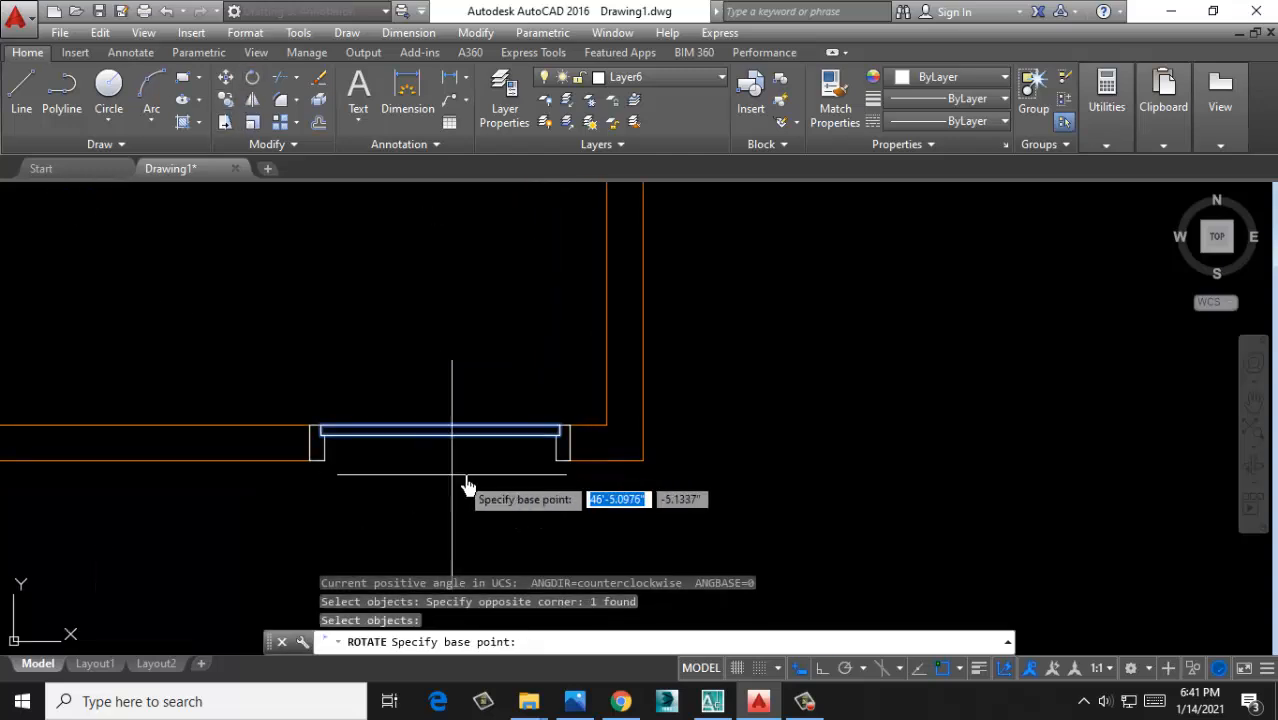
scroll(513, 467, "up", 4)
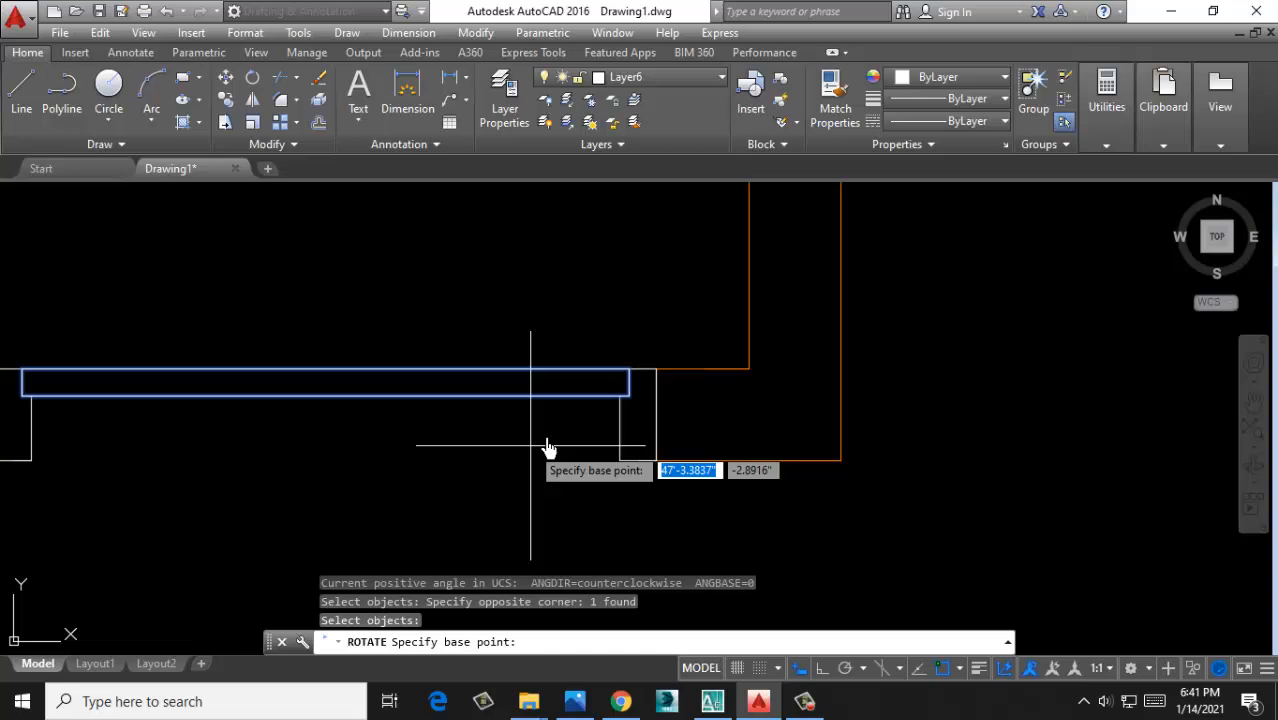
left_click(628, 372)
scroll(636, 428, "down", 5)
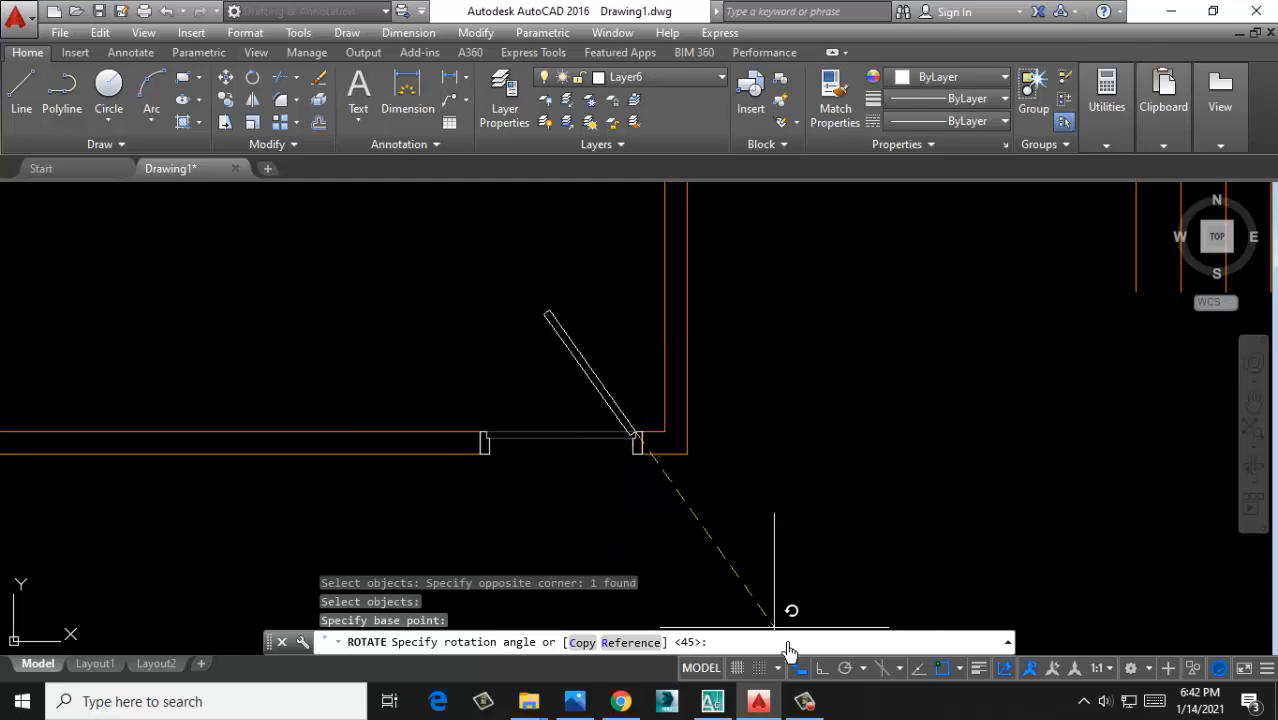
left_click(822, 668)
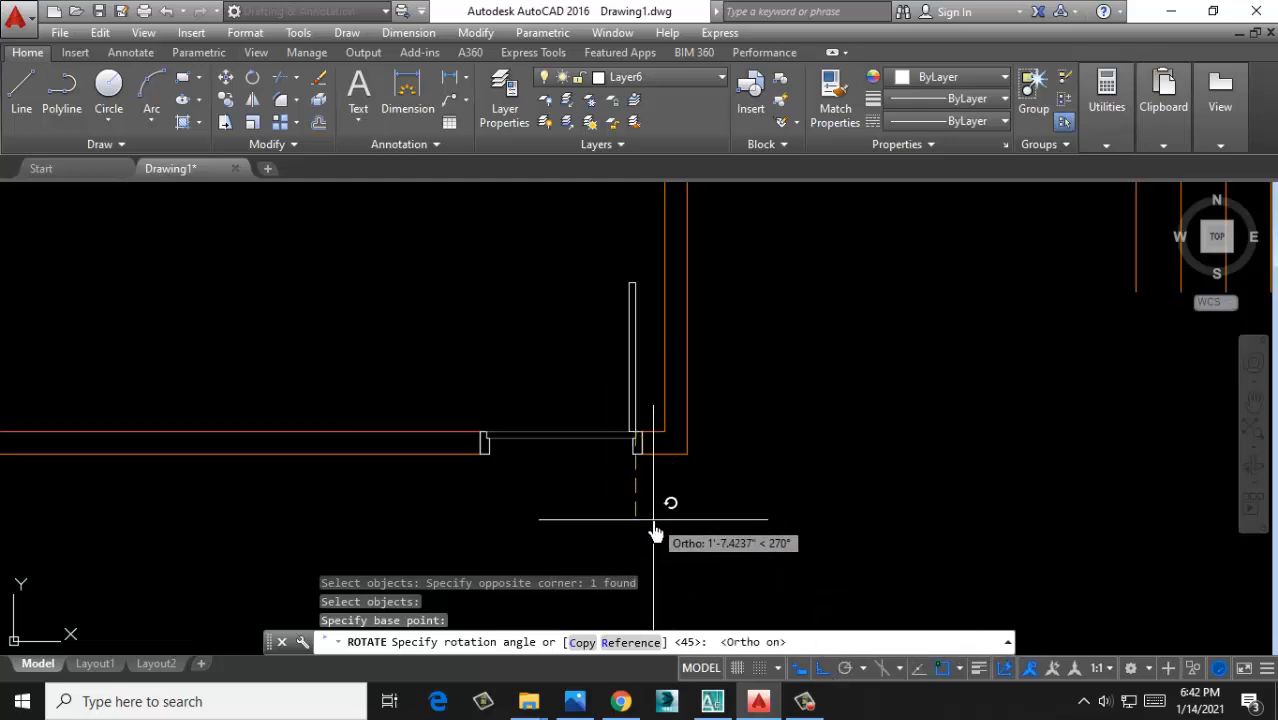
left_click(655, 536)
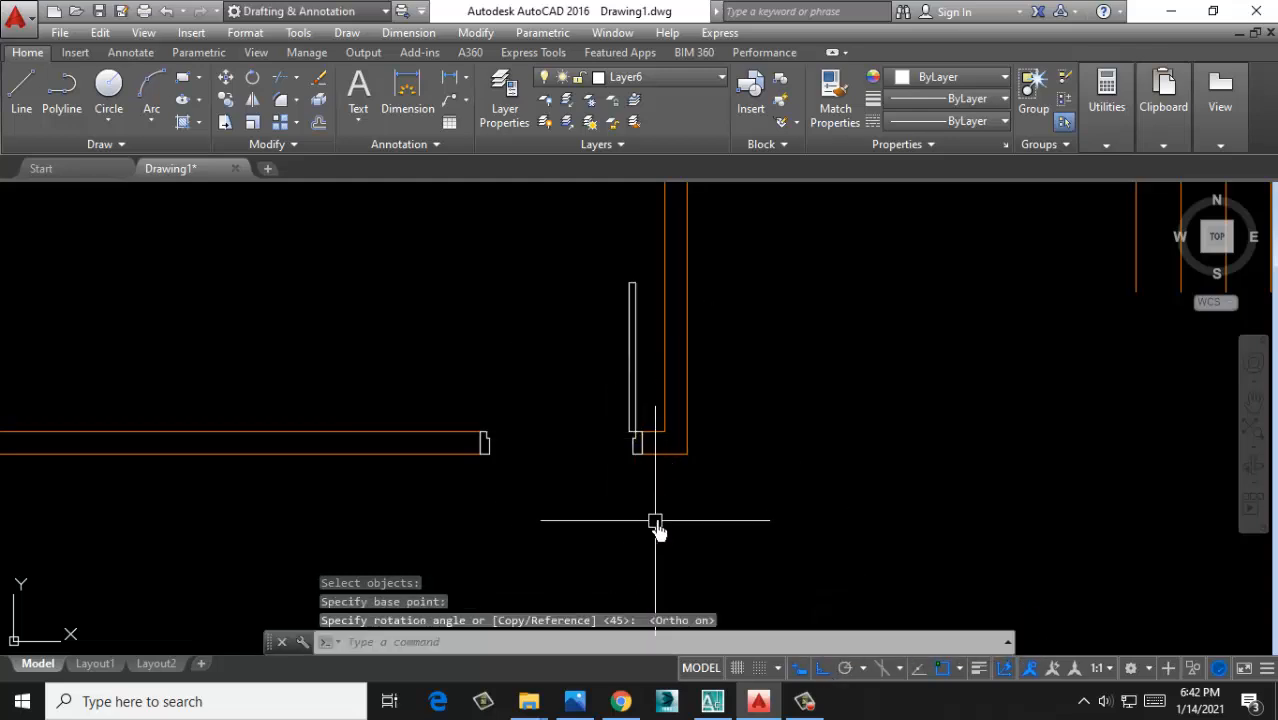
Draw a circle centred on the open door leaf's hinge corner, with its radius reaching the upper corner of the opposite jamb
middle_click_drag(258, 187, 138, 184)
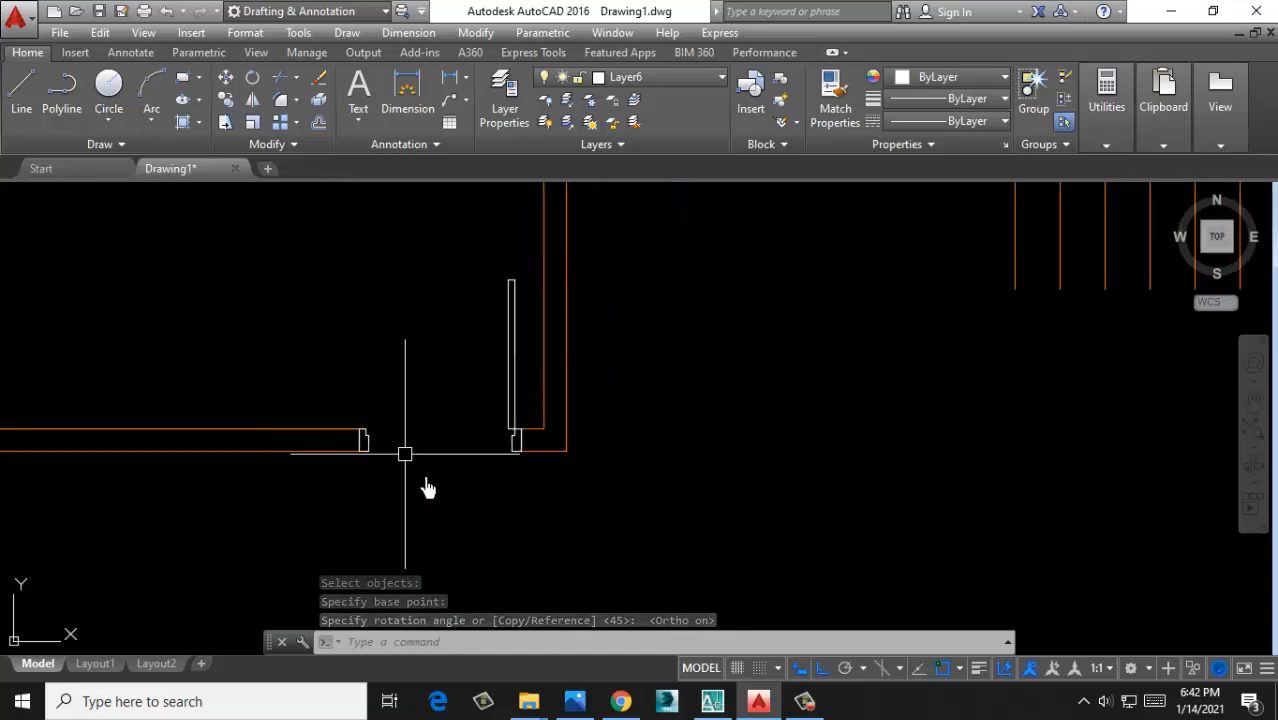
left_click(155, 130)
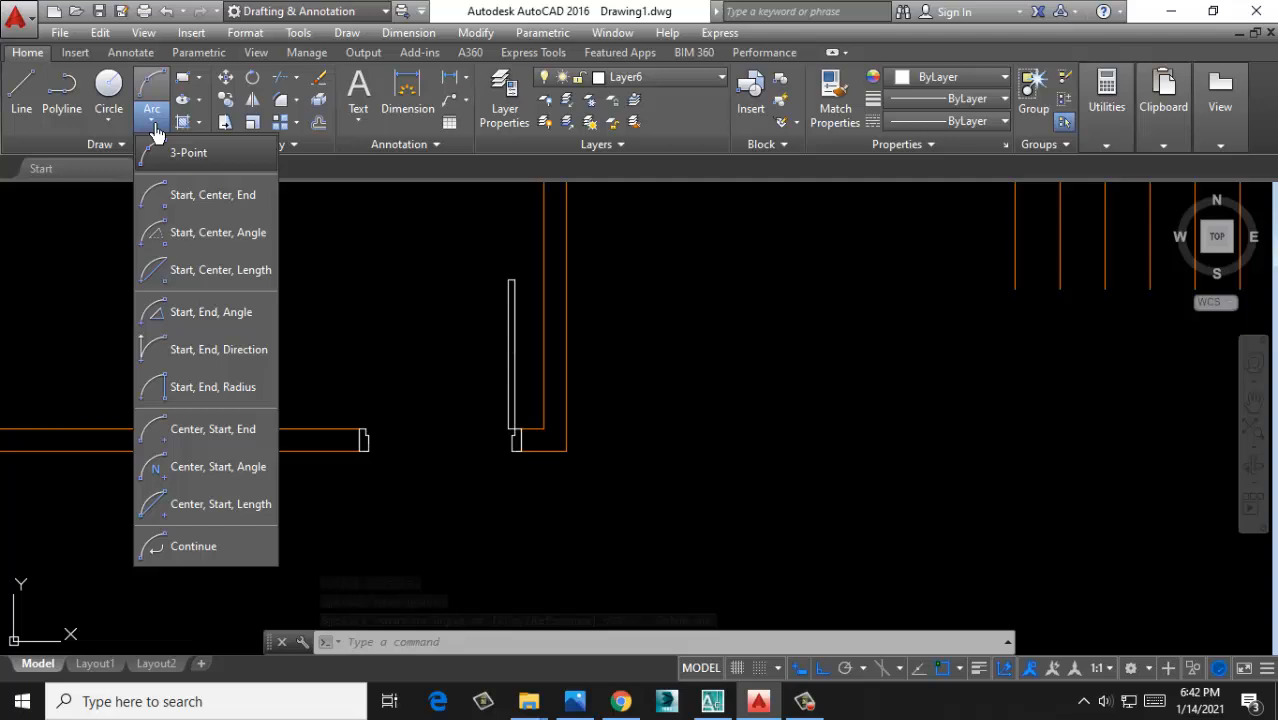
left_click(216, 288)
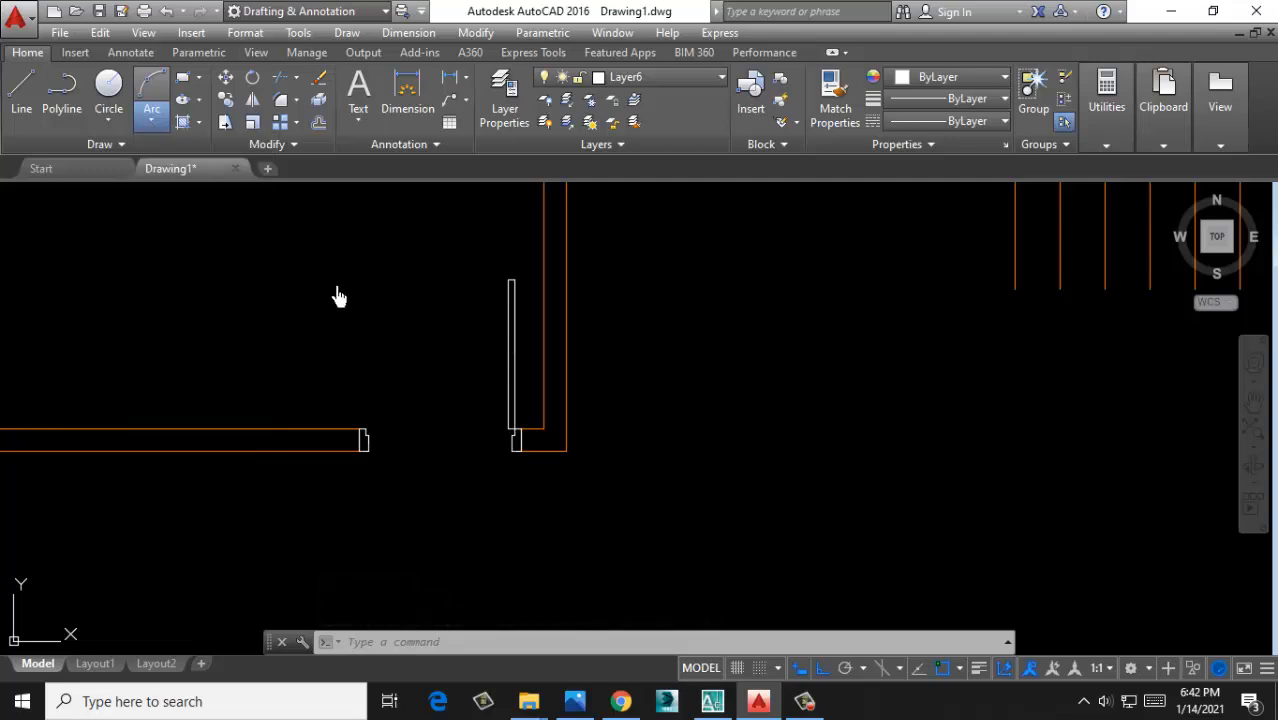
left_click(111, 116)
left_click(110, 97)
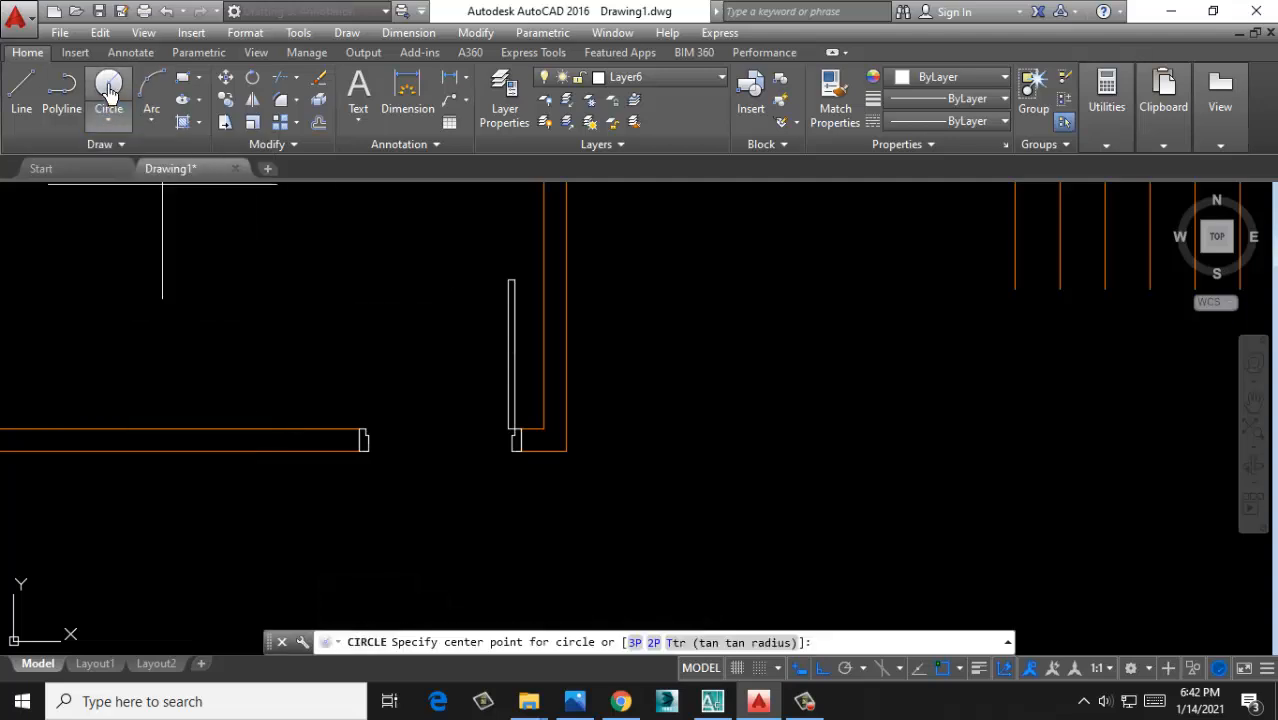
left_click(110, 92)
scroll(470, 455, "up", 4)
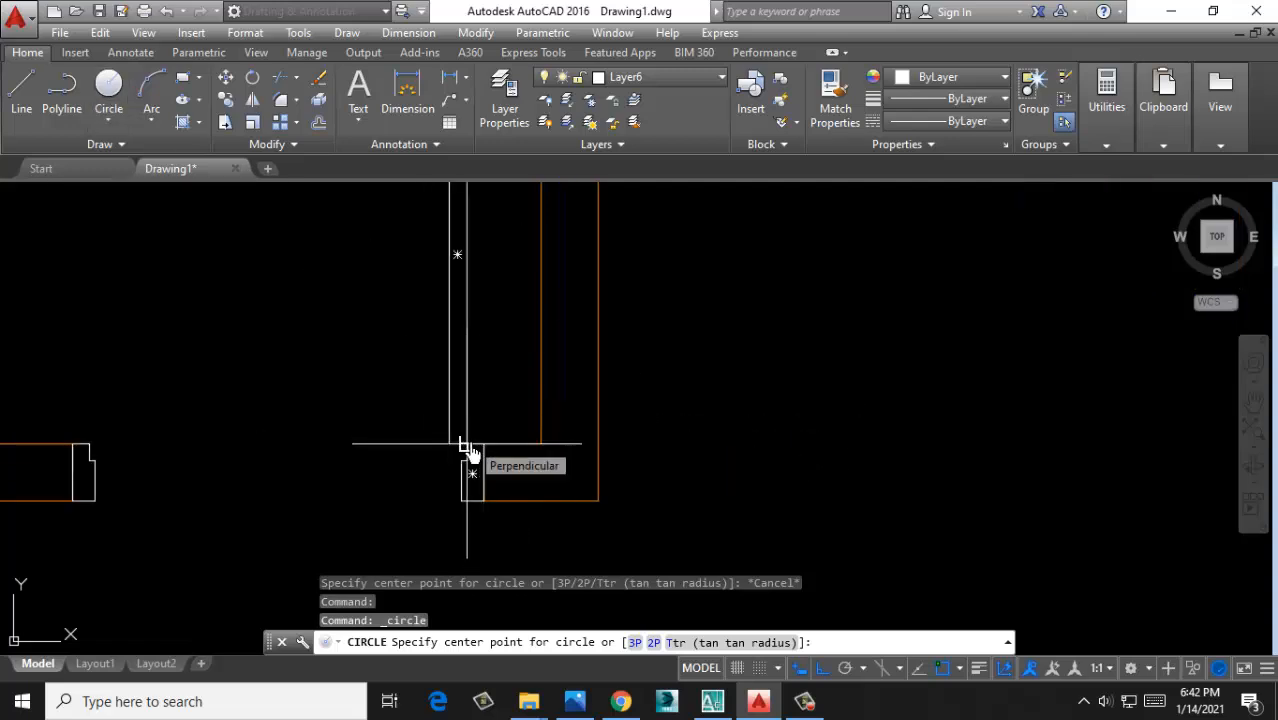
left_click(470, 455)
scroll(511, 397, "up", 3)
scroll(479, 277, "down", 3)
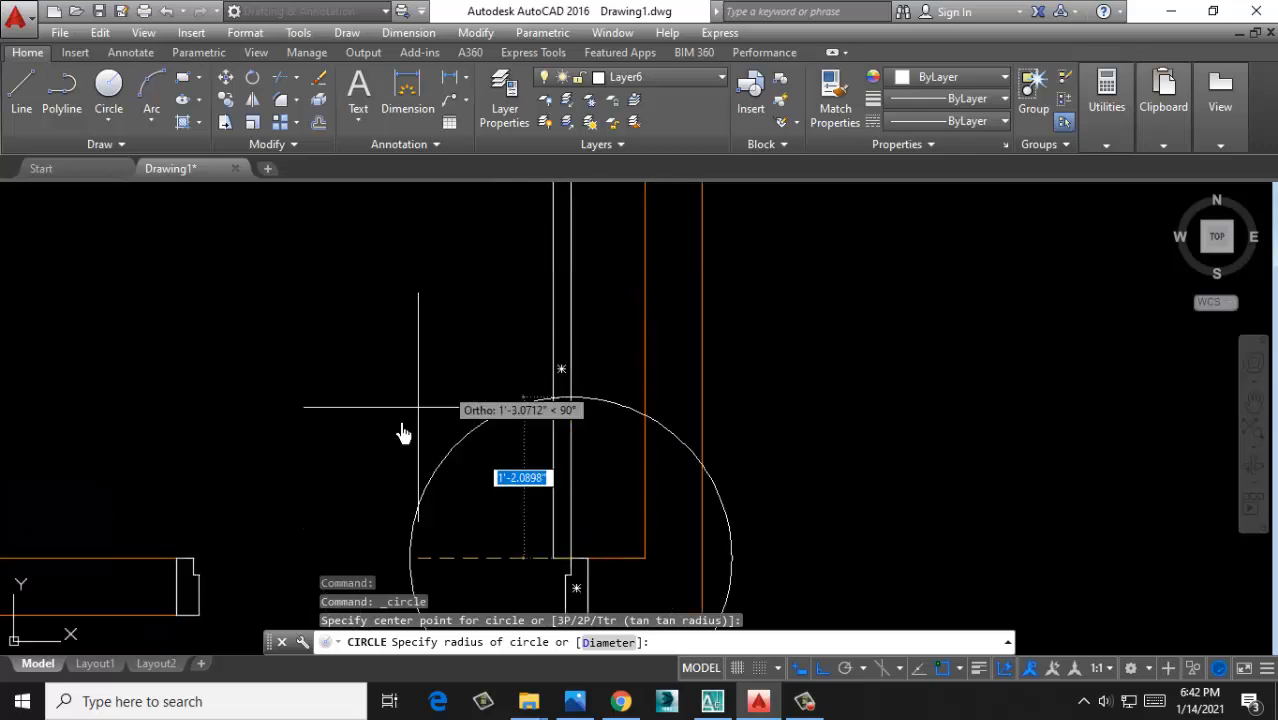
left_click(197, 562)
Trim the circle between the door leaf's tip and the inner wall line, and where it meets the opposite jamb, separating the swing arc
scroll(294, 505, "down", 4)
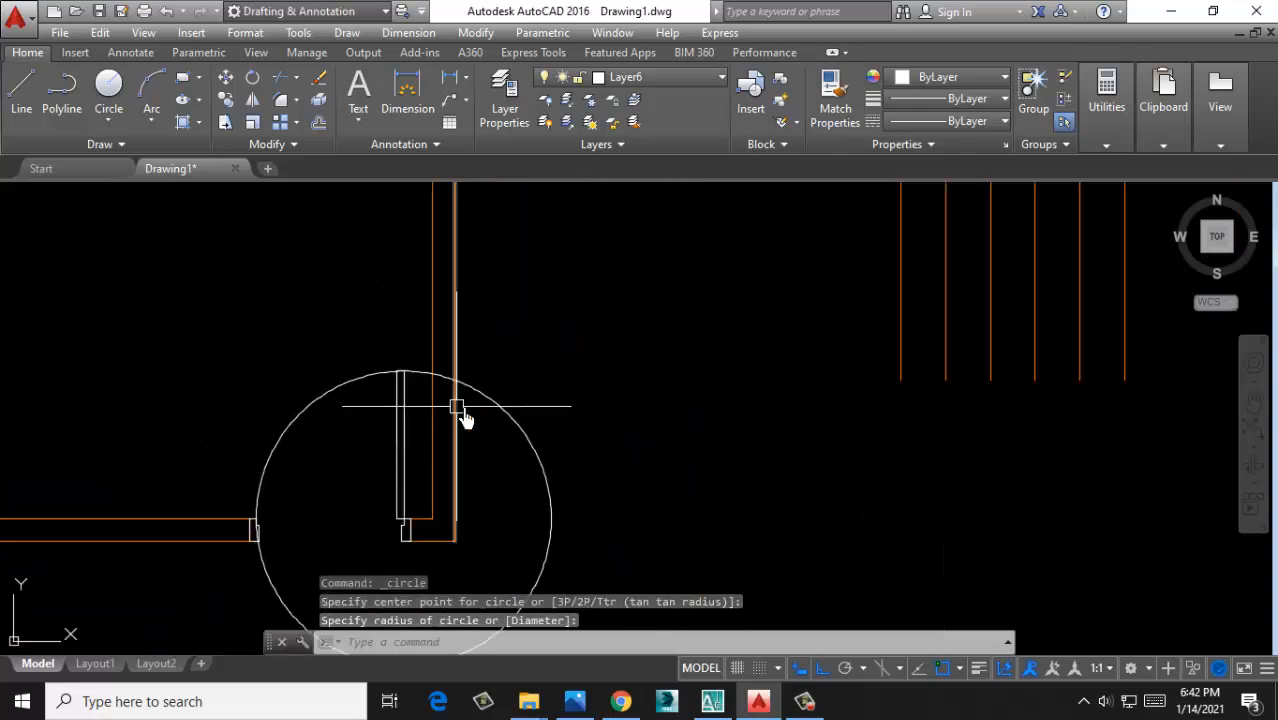
middle_click_drag(442, 496, 449, 435)
left_click(280, 107)
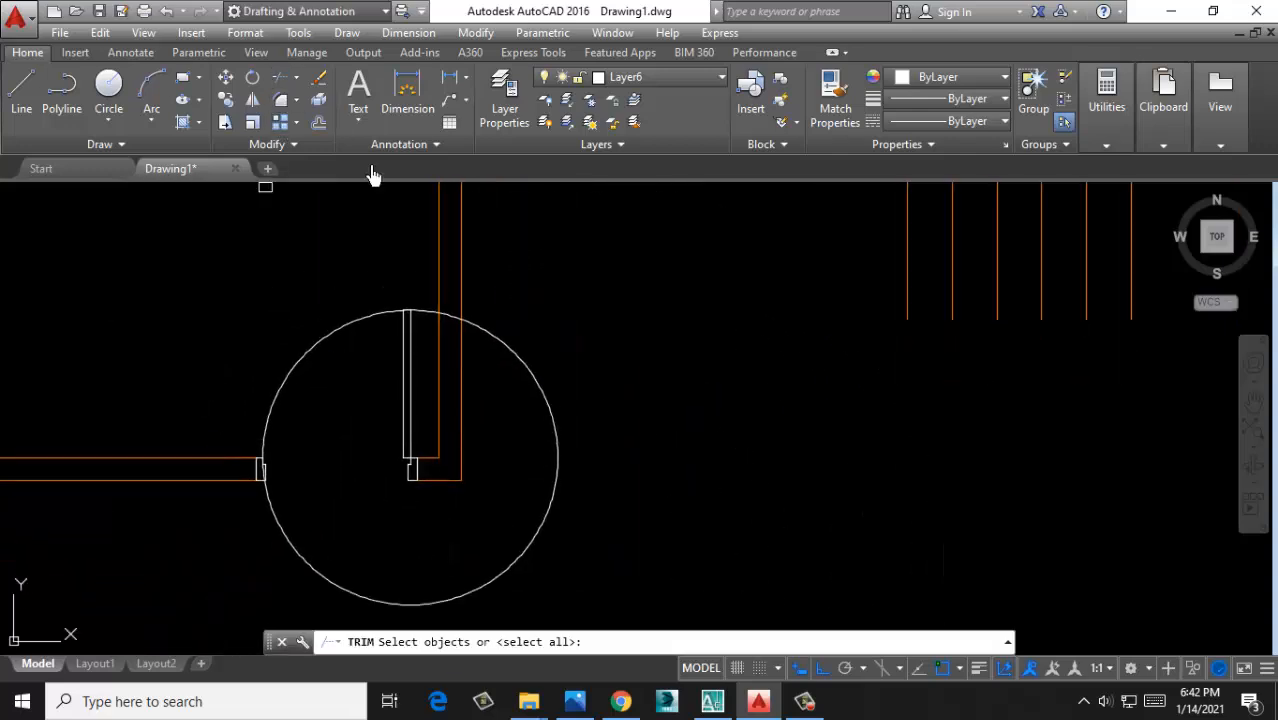
key("Return")
scroll(399, 331, "up", 5)
scroll(228, 505, "down", 4)
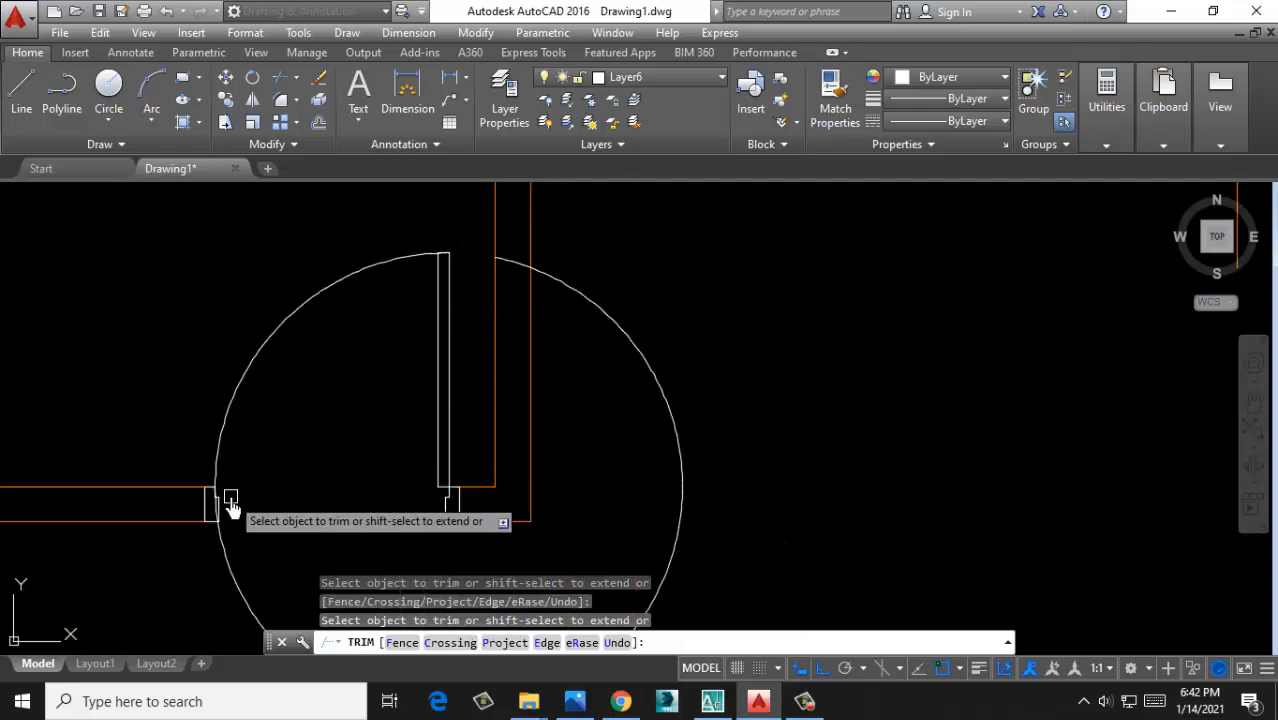
scroll(183, 508, "up", 8)
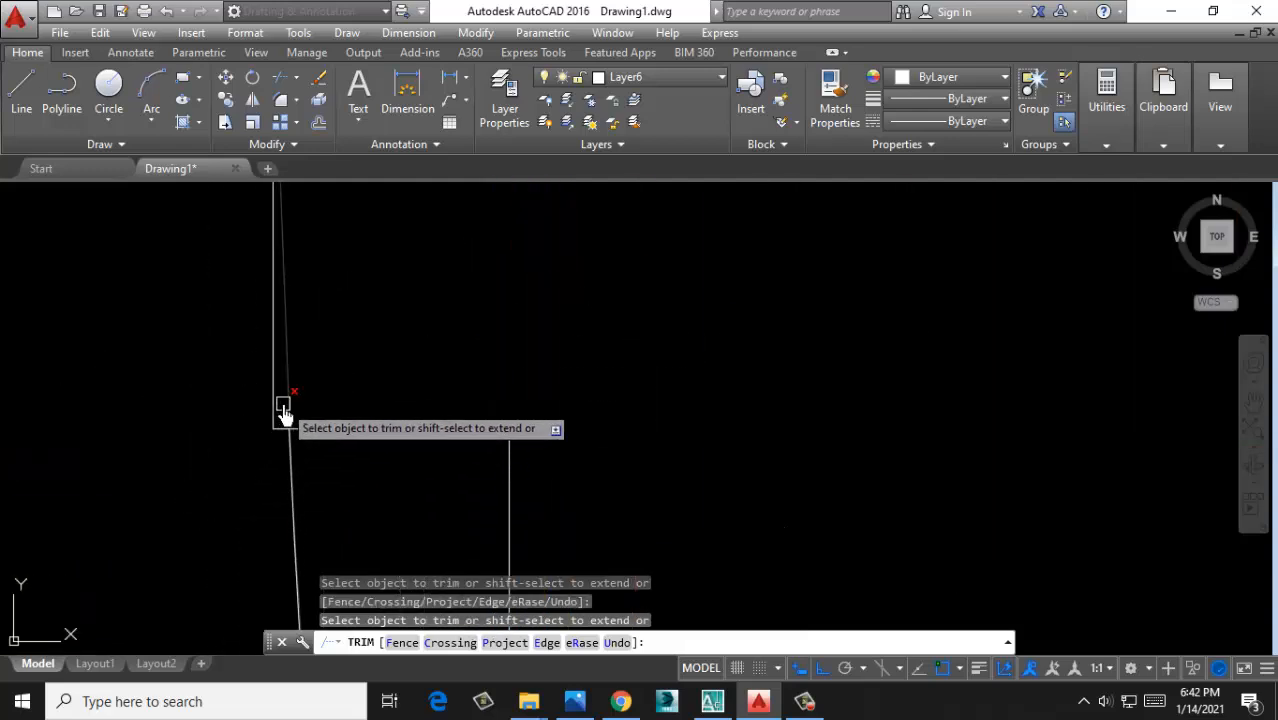
scroll(243, 415, "down", 8)
key("Return")
Erase the leftover part of the circle outside the room, keeping only the quarter arc of the door swing
left_click(636, 360)
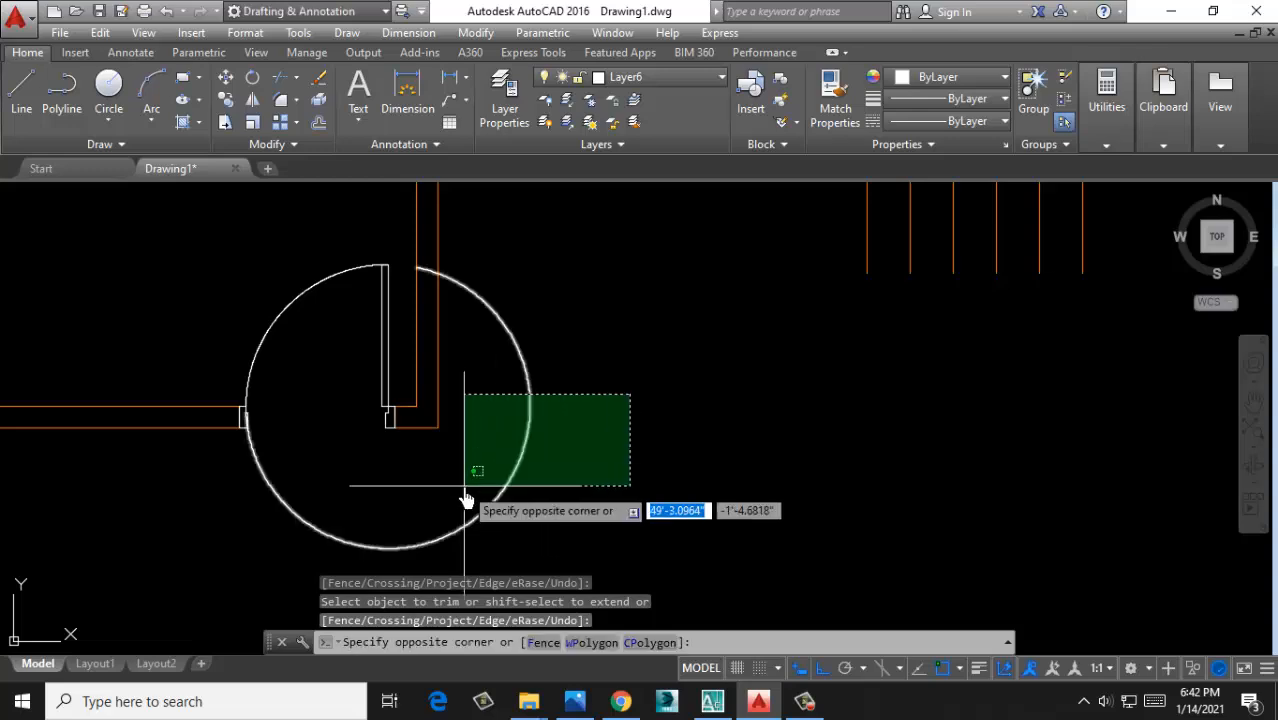
left_click(471, 490)
key("Delete")
scroll(483, 487, "down", 6)
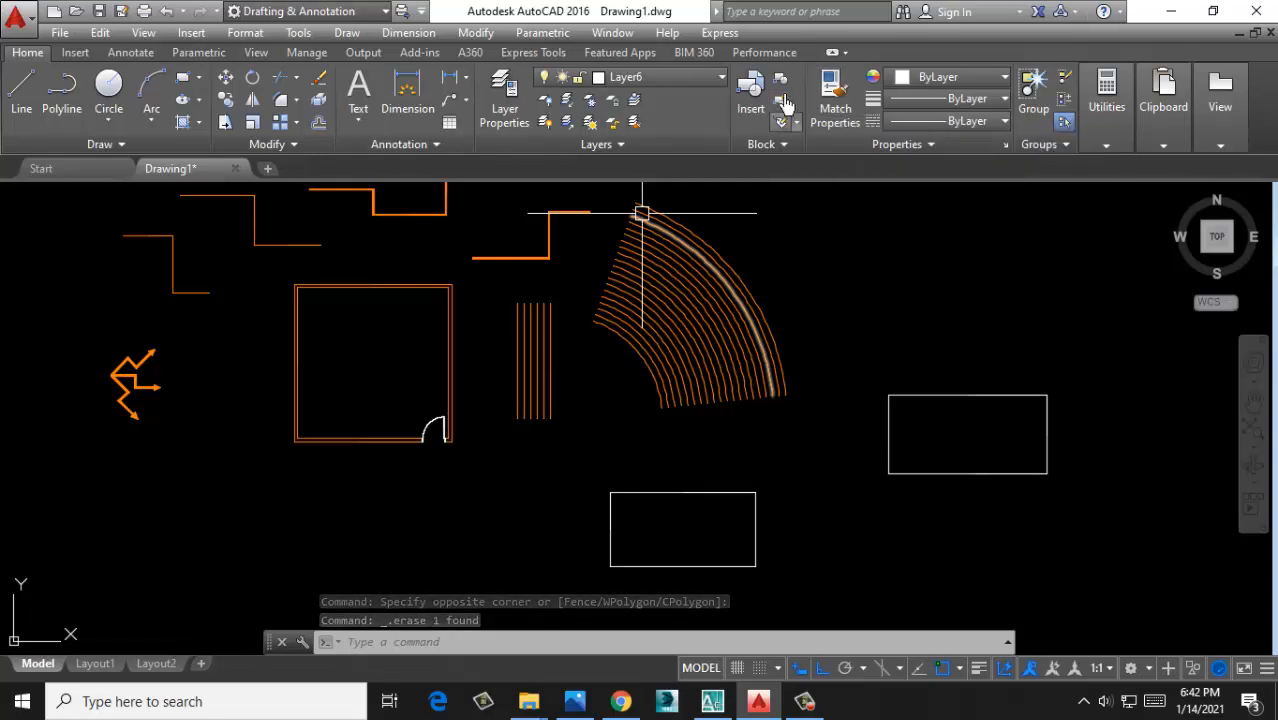
scroll(395, 480, "up", 7)
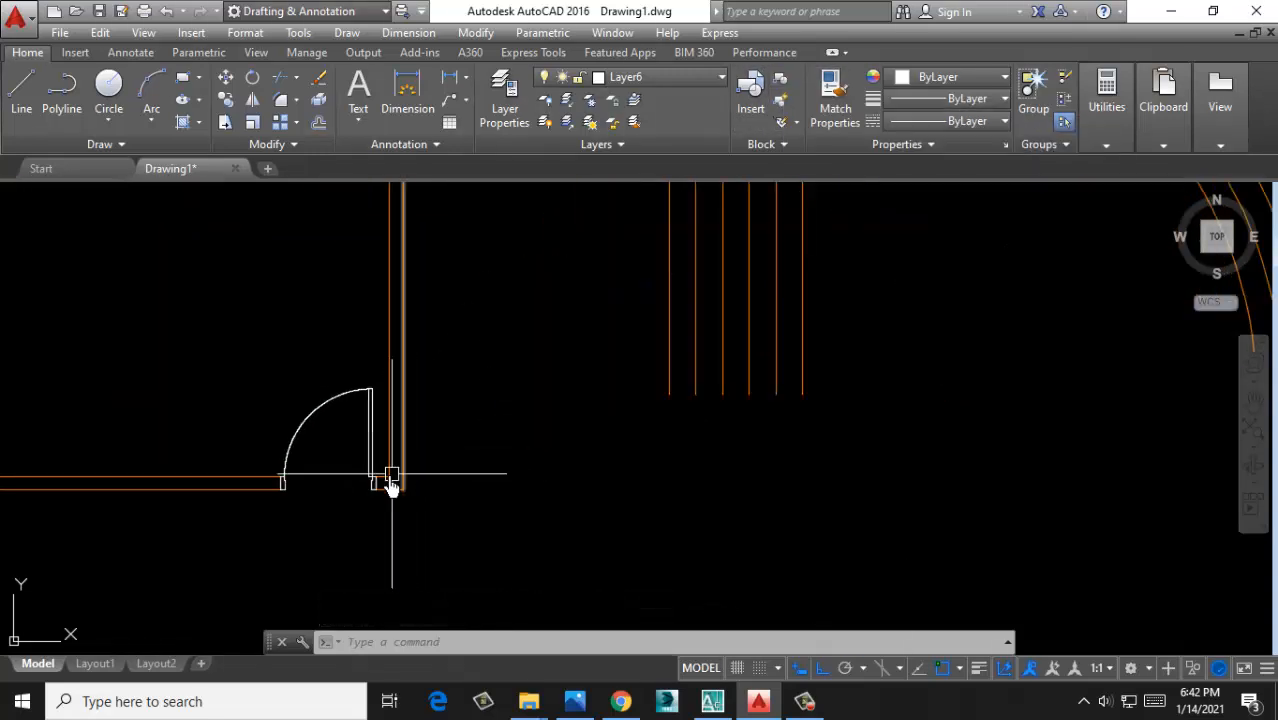
middle_click_drag(401, 488, 409, 483)
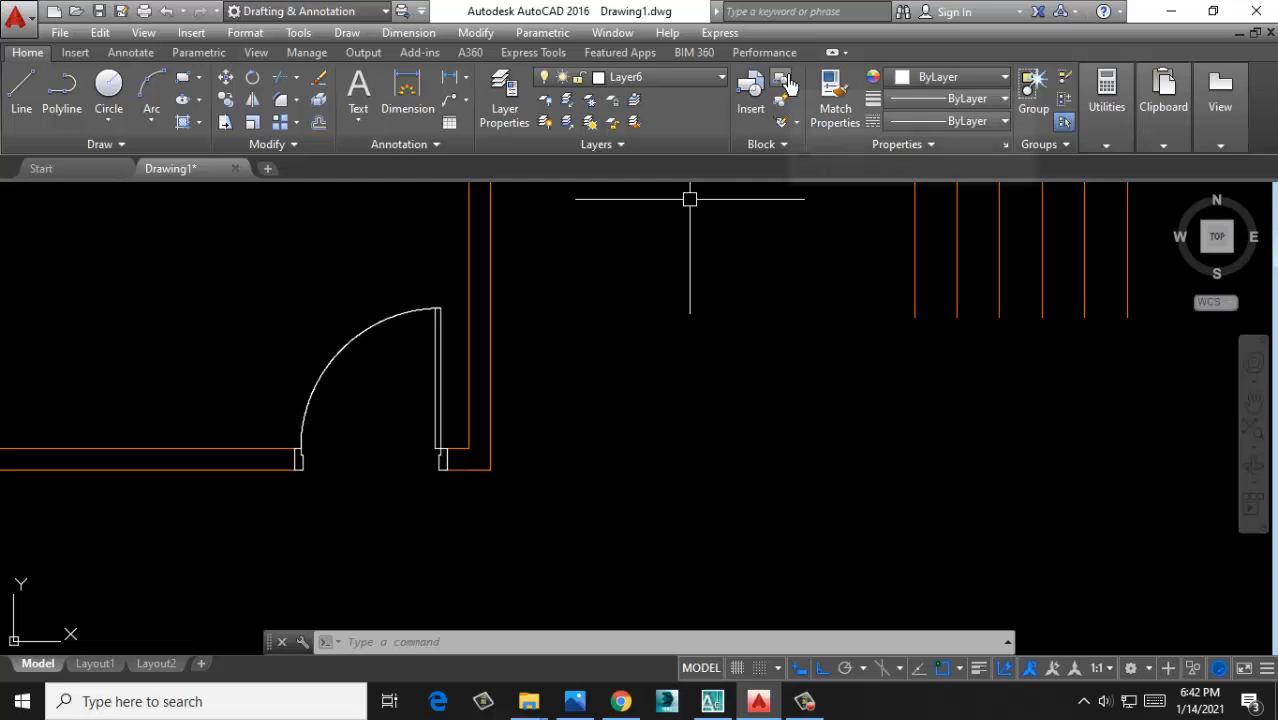
left_click(785, 82)
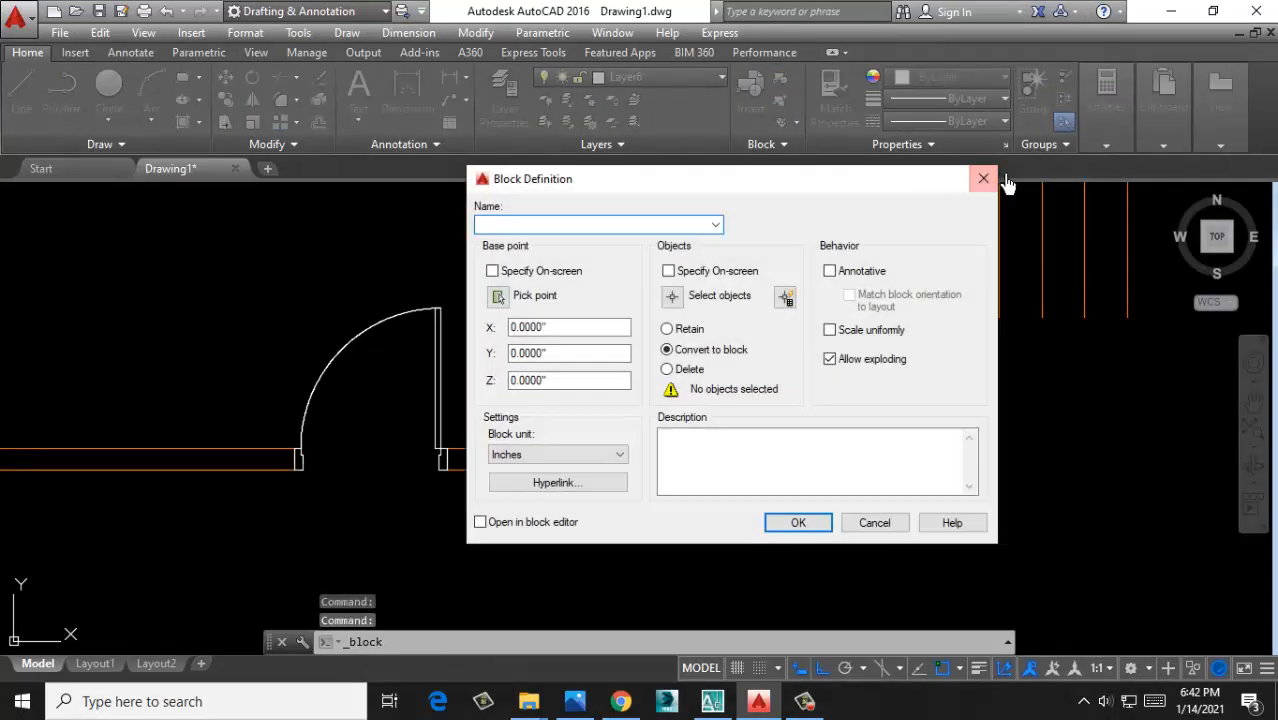
left_click(985, 181)
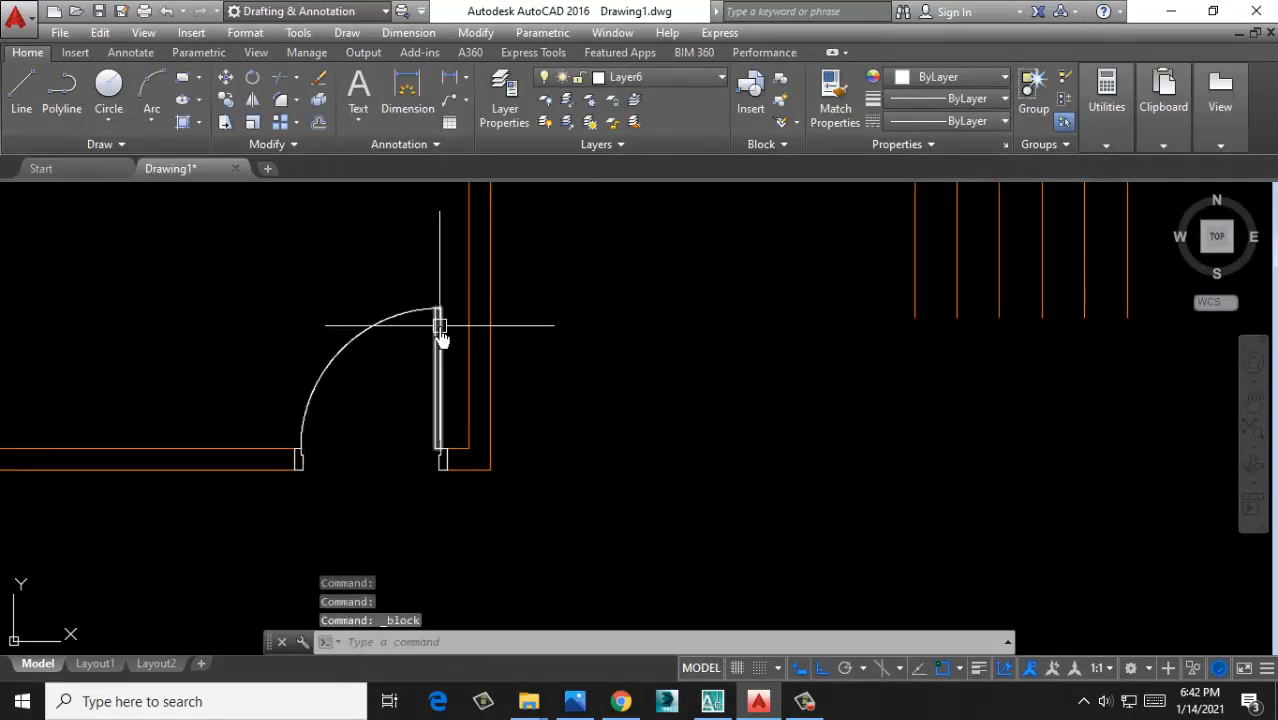
Start a block definition named "door" and select the swing arc, the door leaf and both jambs as its objects
type("b")
key("Return")
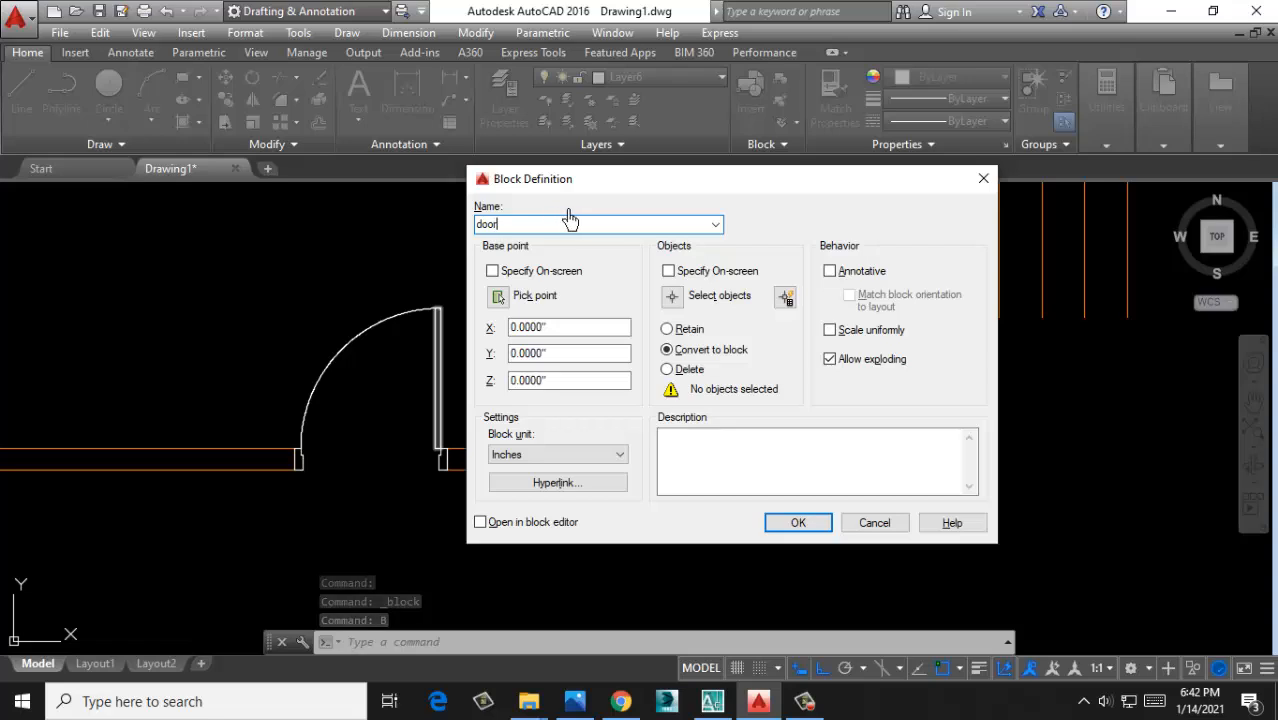
left_click(676, 297)
scroll(497, 337, "up", 1)
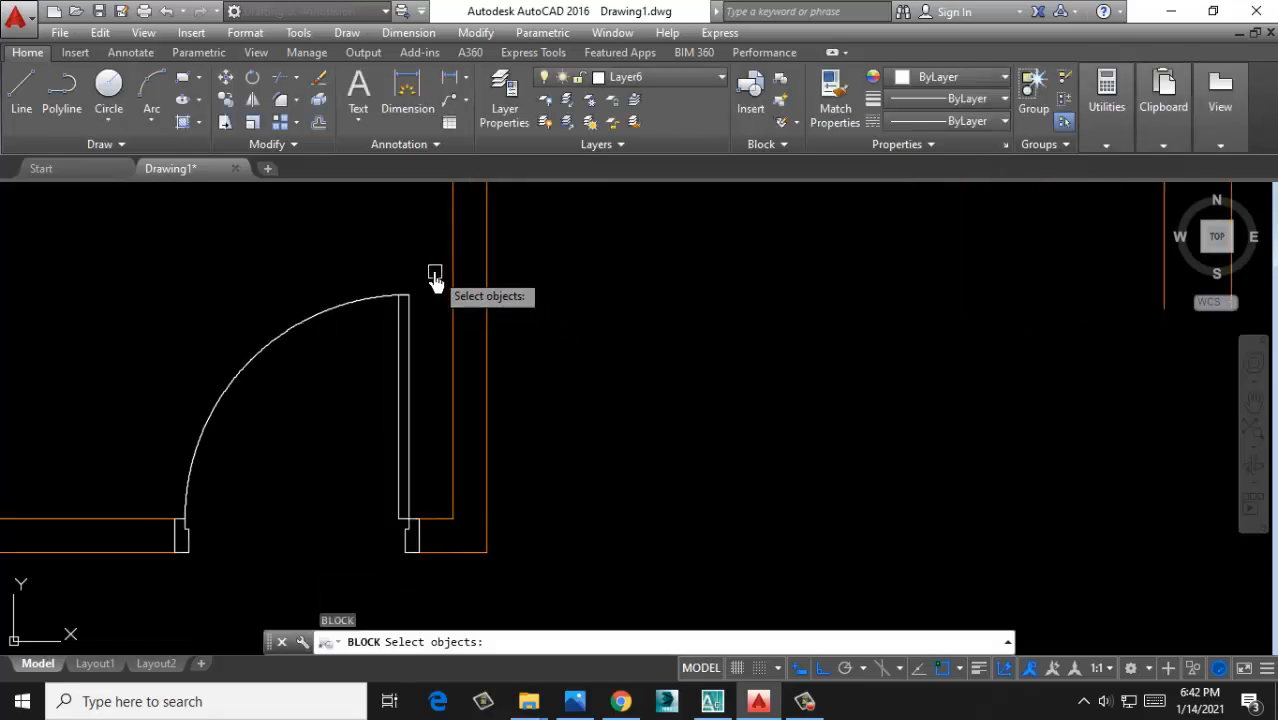
left_click(434, 273)
left_click(305, 388)
middle_click_drag(401, 538, 502, 449)
scroll(502, 450, "up", 2)
left_click(507, 447)
scroll(593, 436, "down", 2)
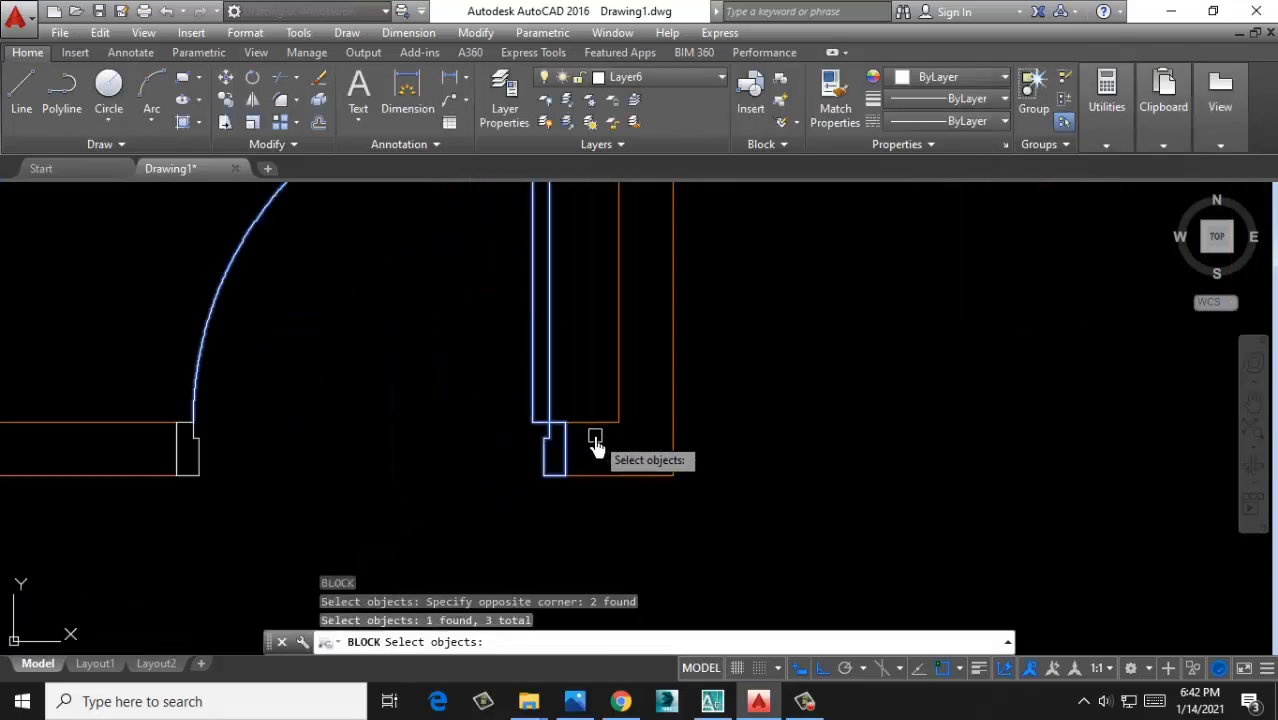
left_click(355, 455)
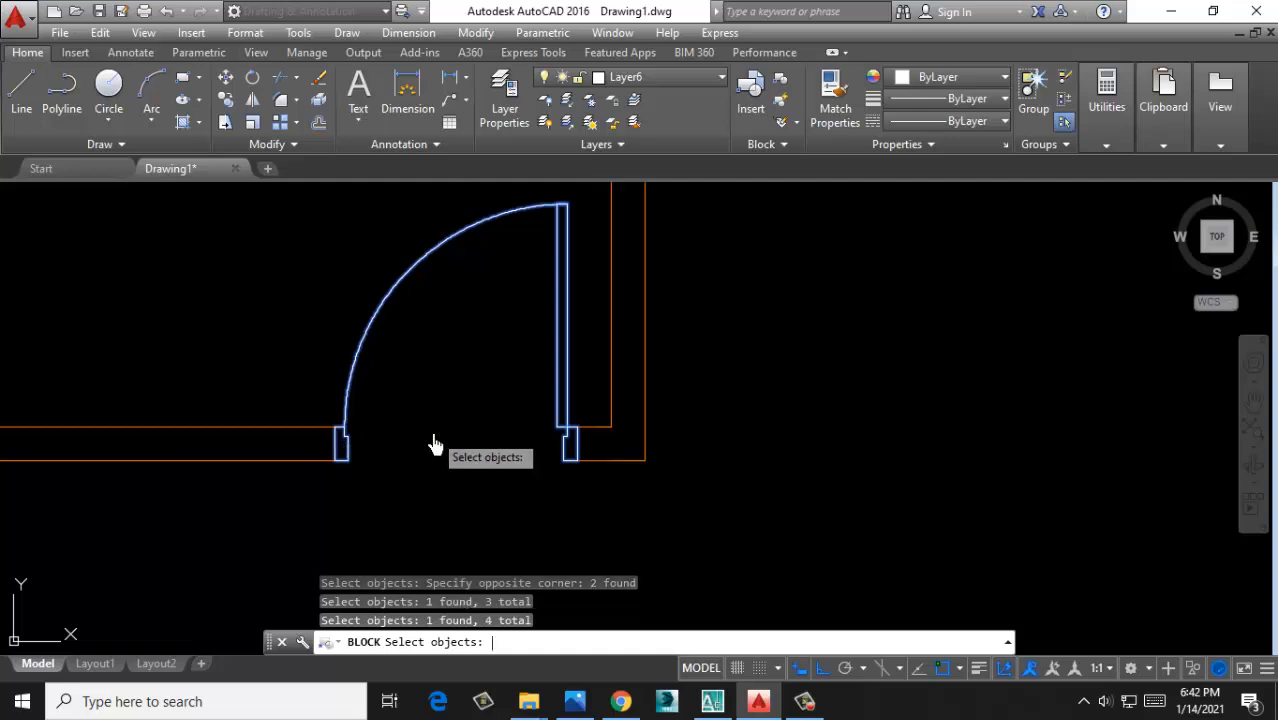
key("Return")
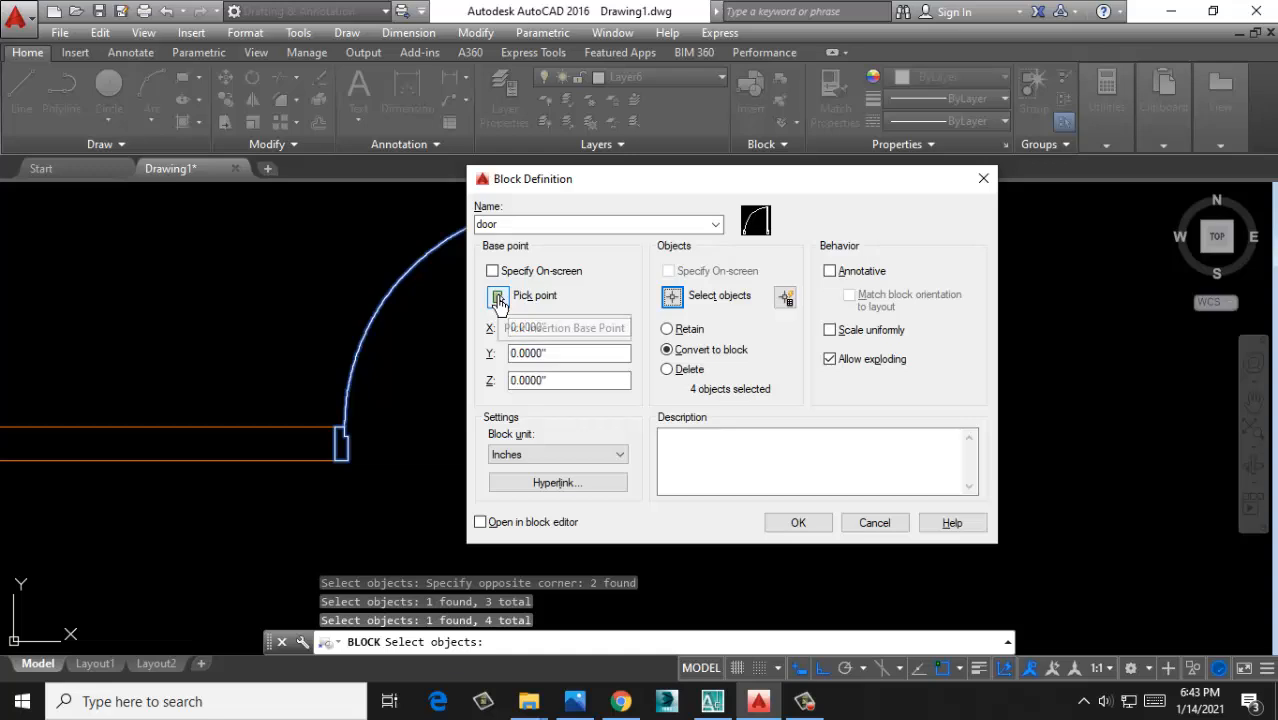
Set the block's base point at the outer lower corner of the hinge-side jamb and create the block
left_click(498, 298)
scroll(579, 470, "up", 2)
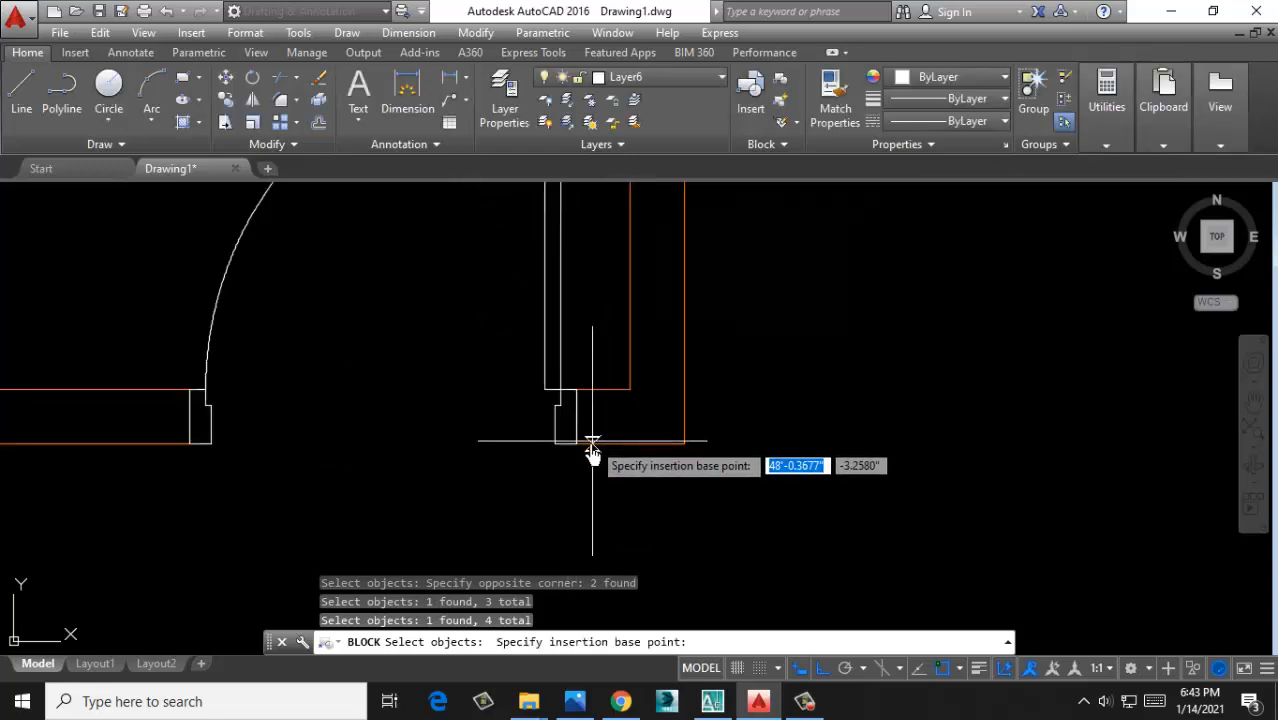
left_click(579, 452)
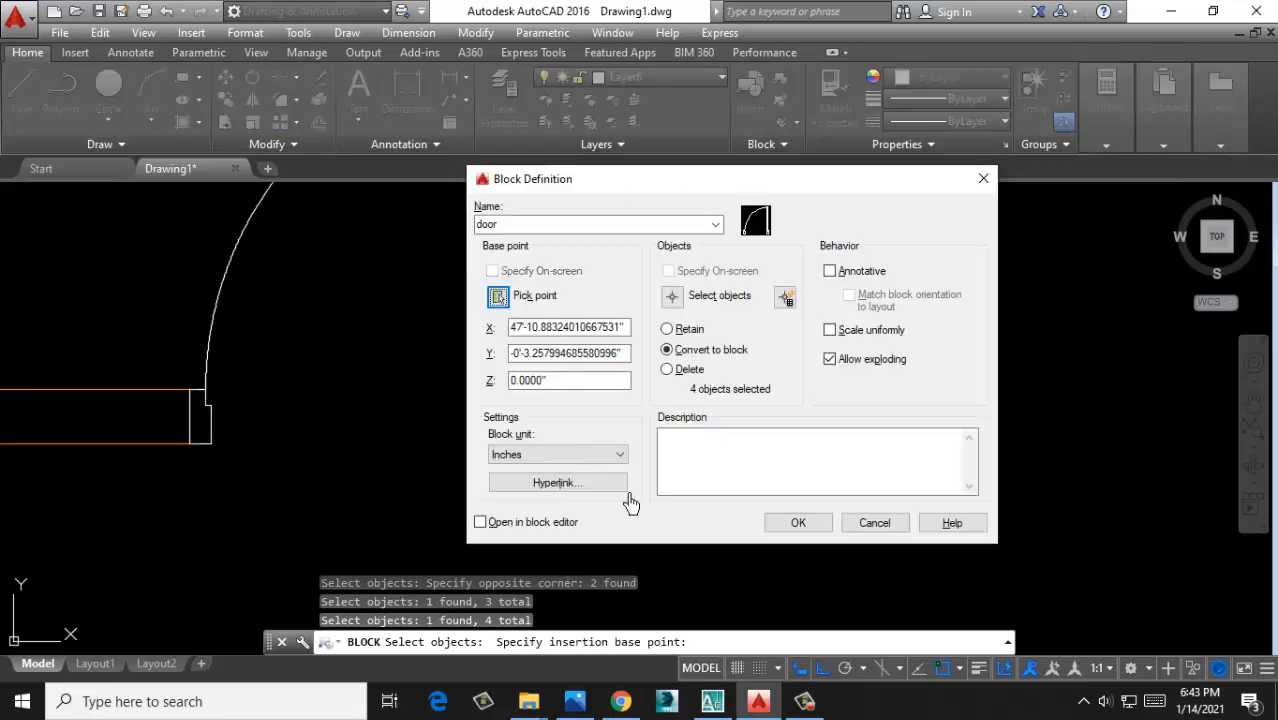
left_click(798, 523)
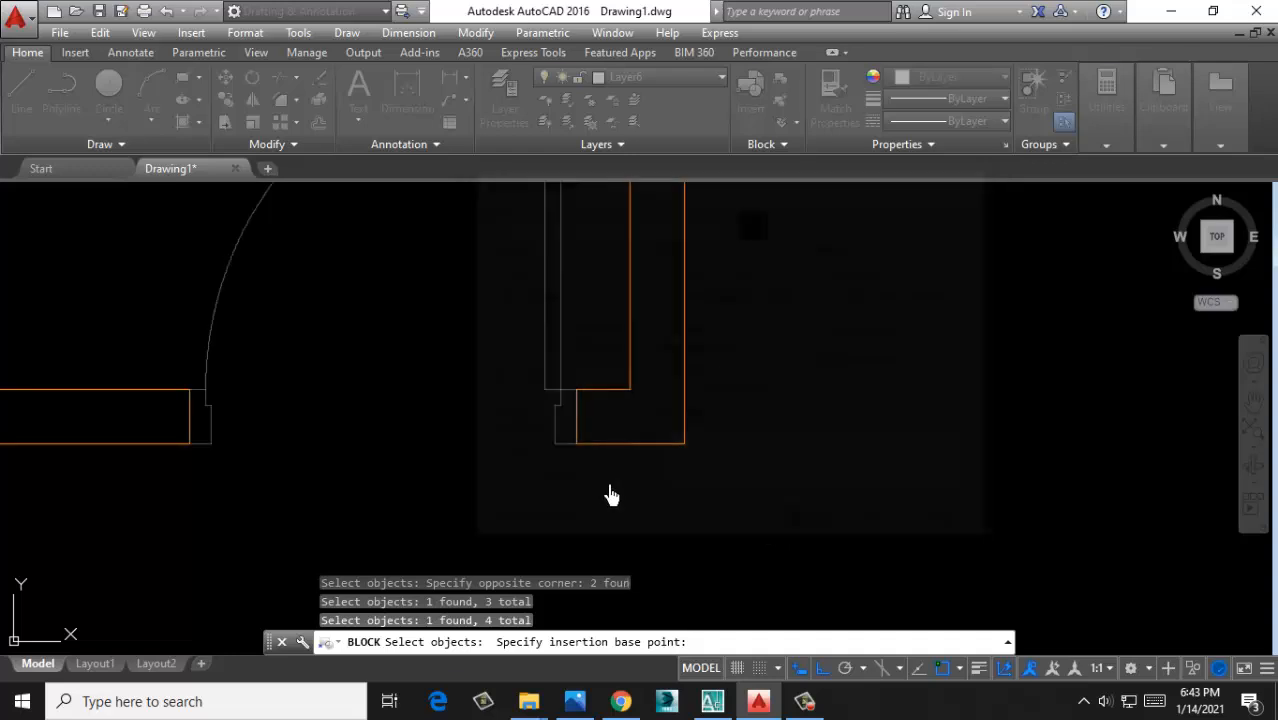
Copy the door block into the space between the room and the vertical lines, and erase the copy
scroll(608, 494, "down", 3)
left_click(571, 342)
scroll(555, 440, "down", 7)
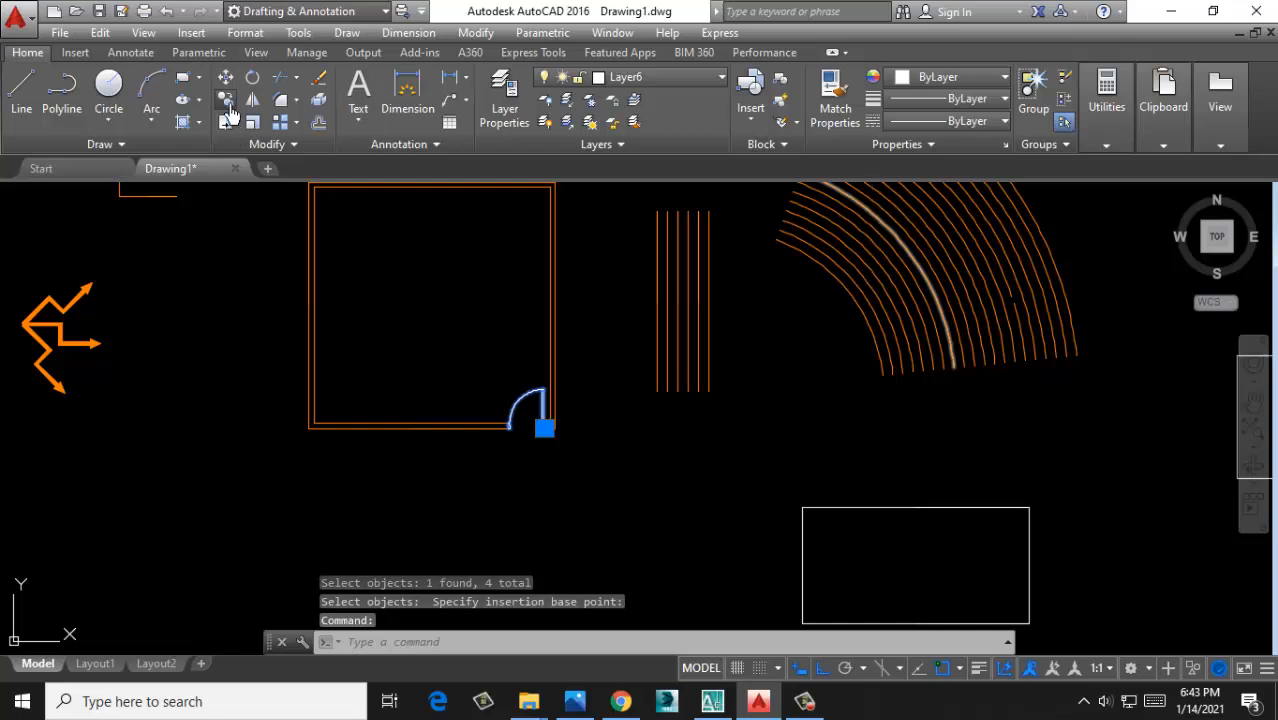
left_click(227, 104)
left_click(434, 448)
left_click(530, 452)
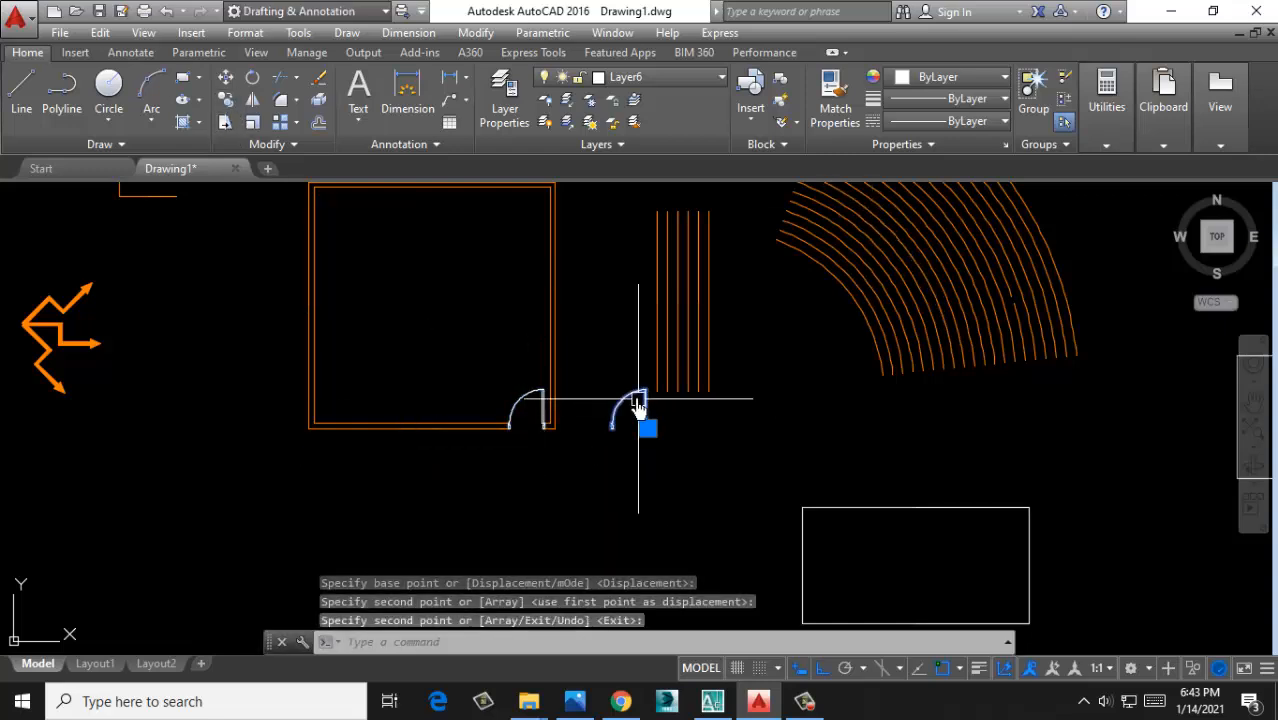
key("Delete")
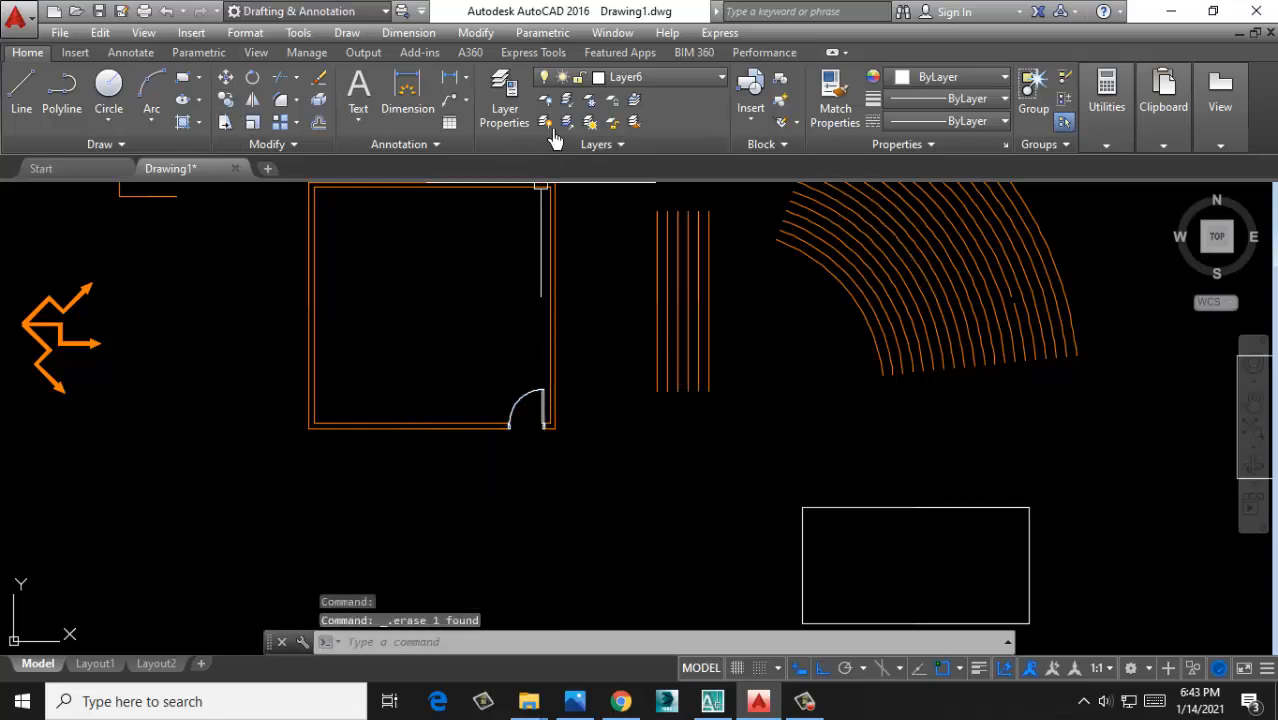
Examine the list of insertable blocks for the door block, leaving it without inserting anything
left_click(758, 112)
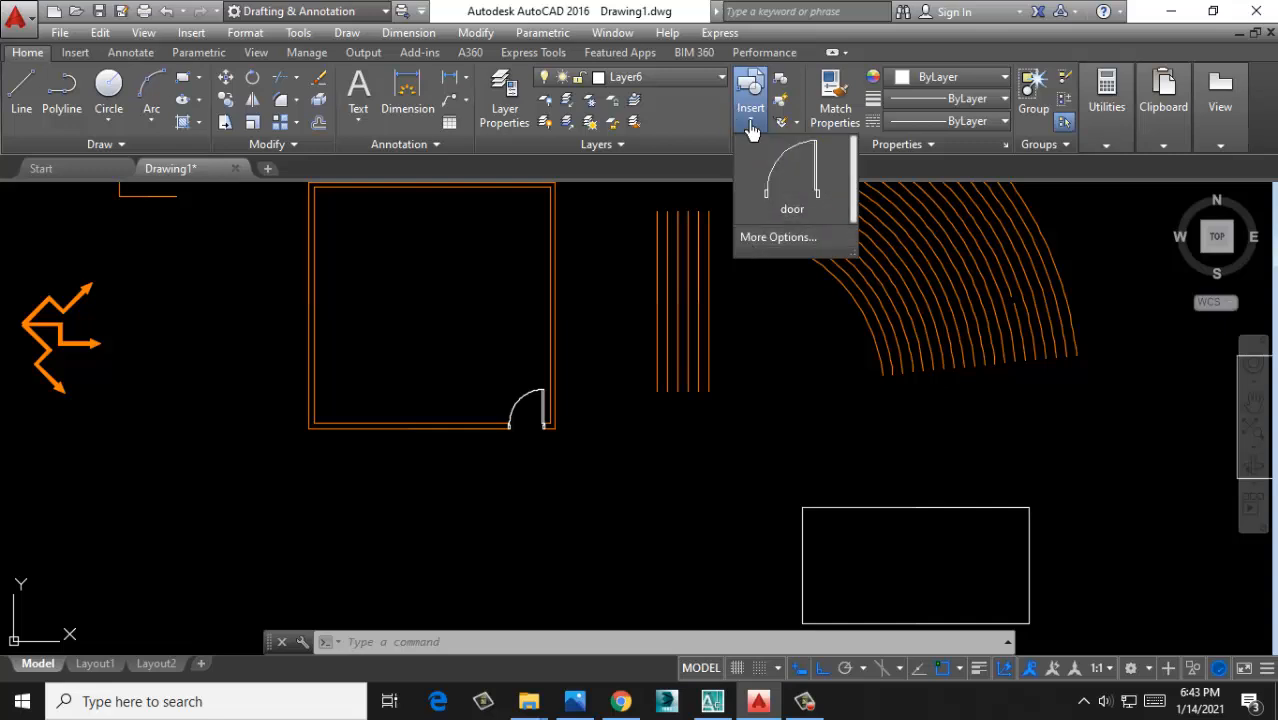
left_click(600, 342)
scroll(402, 362, "down", 2)
middle_click_drag(685, 330, 536, 332)
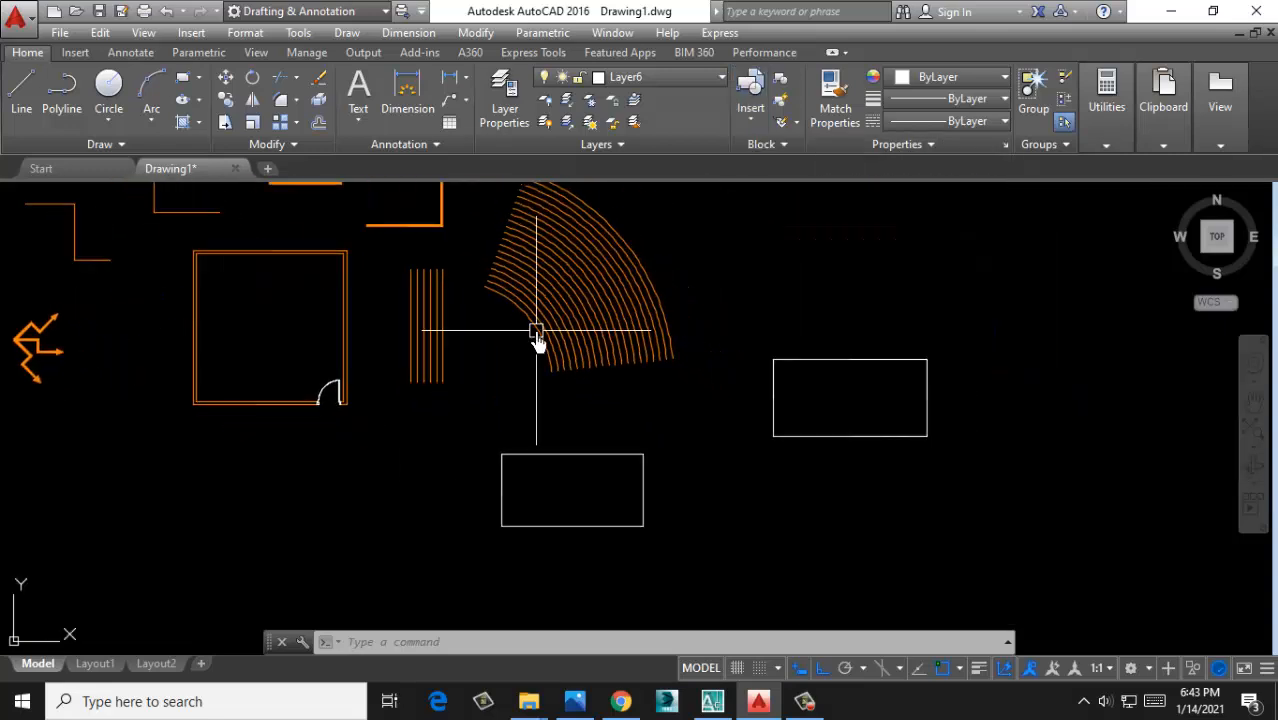
middle_click_drag(418, 431, 570, 433)
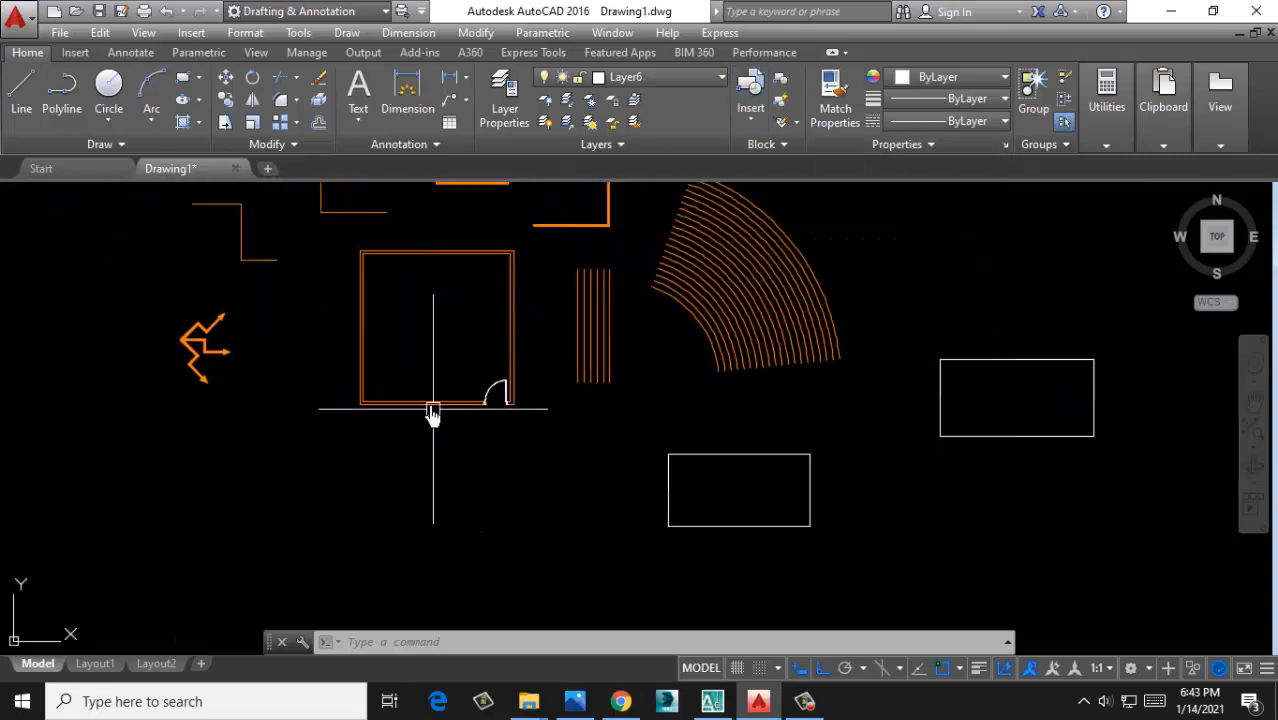
Copy the room with its door twice horizontally, placing the copies side by side beyond the white rectangles
middle_click_drag(531, 331, 506, 342)
left_click(500, 262)
left_click(325, 440)
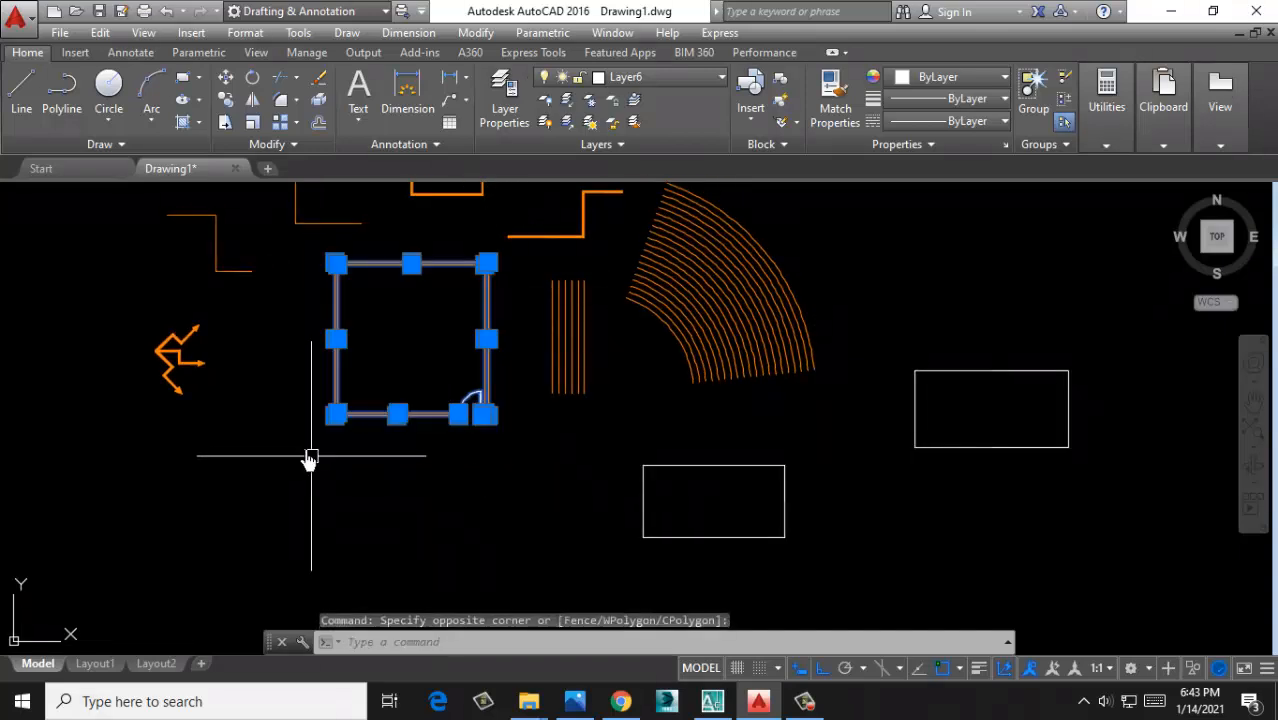
left_click(226, 104)
left_click(336, 414)
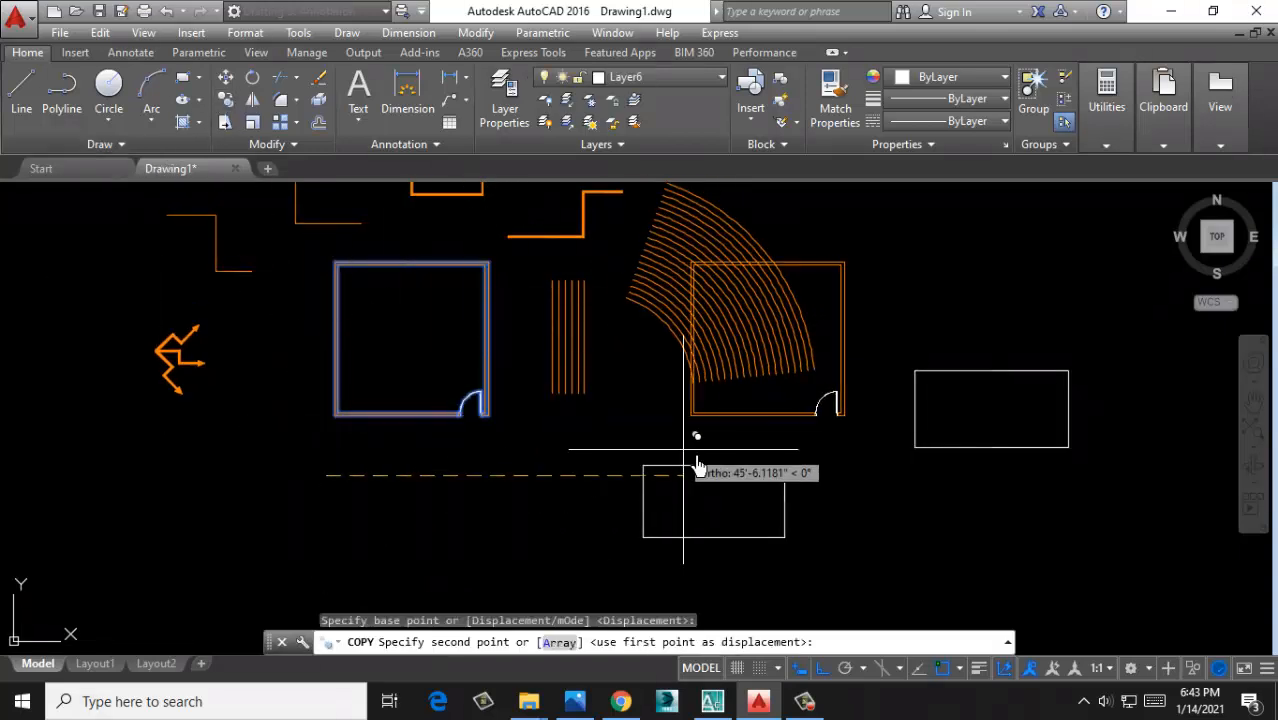
middle_click_drag(892, 481, 655, 505)
left_click(870, 500)
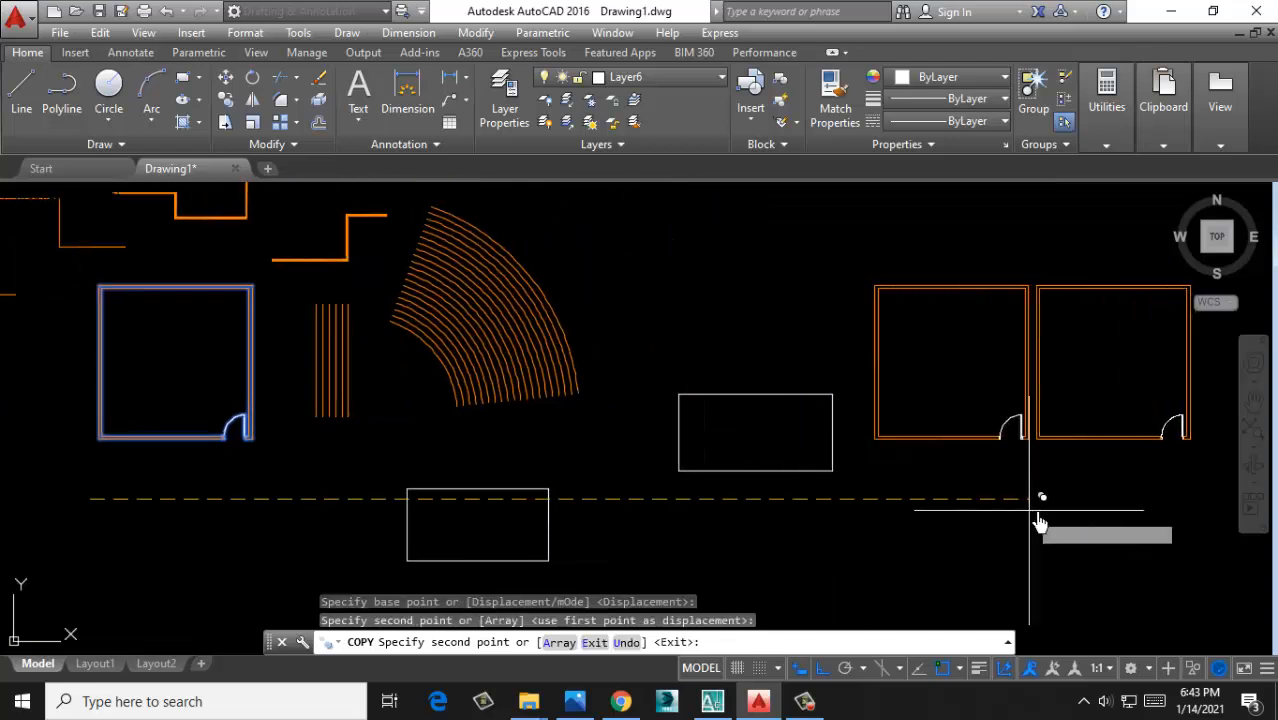
left_click(1036, 499)
key("Return")
Erase the door blocks from both copied rooms, leaving their wall openings empty
scroll(976, 418, "up", 4)
left_click(1024, 402)
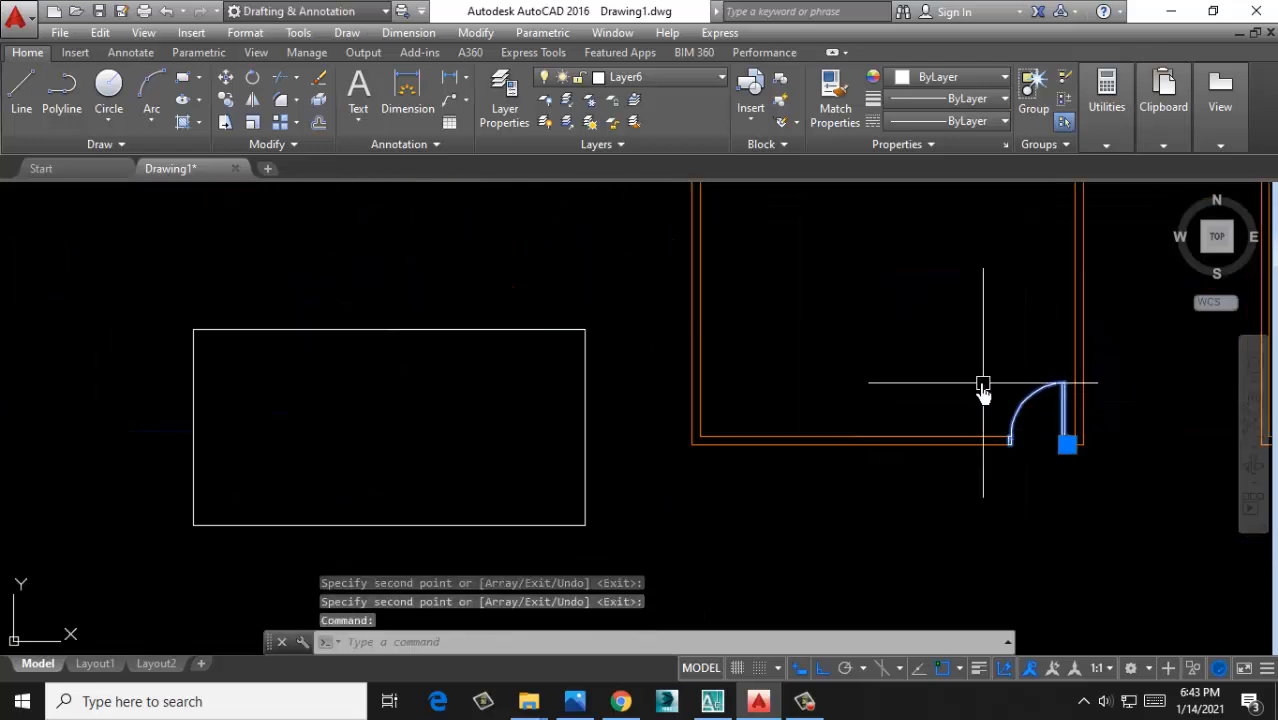
key("Delete")
middle_click_drag(1010, 414, 457, 459)
left_click(1027, 447)
key("Delete")
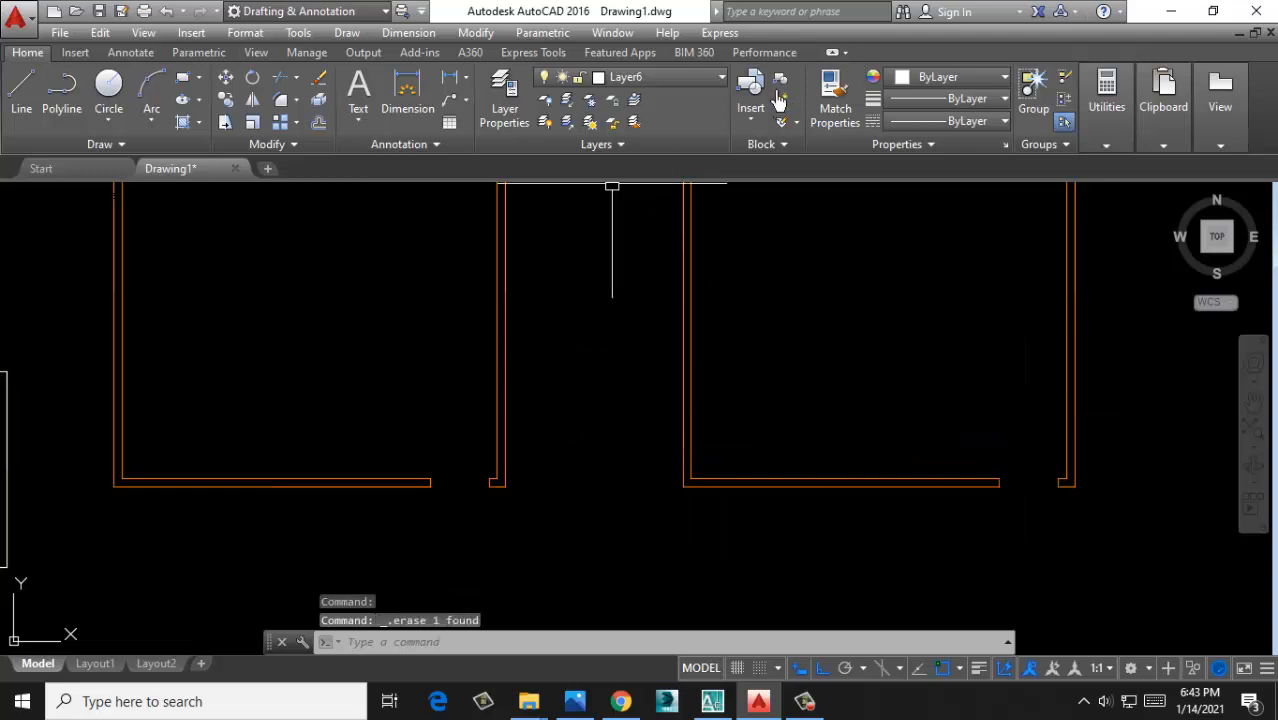
Insert the door block into the wall opening of the rightmost copied room
left_click(746, 124)
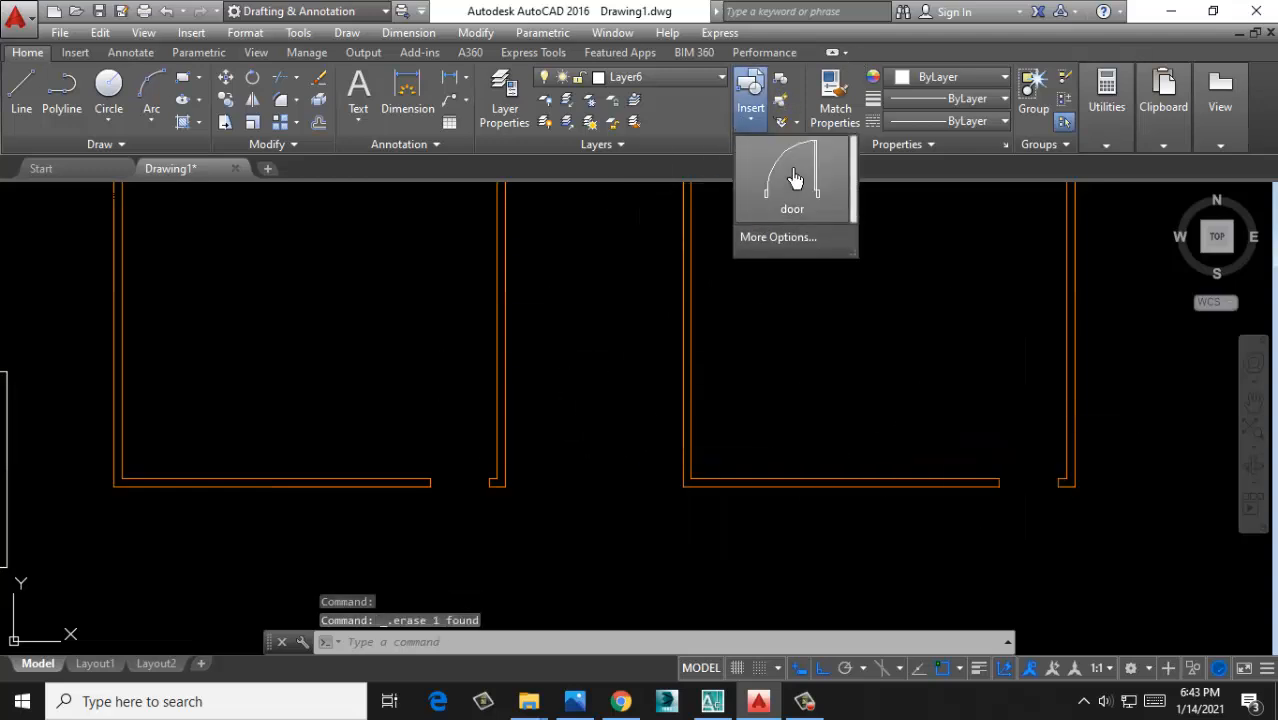
left_click(775, 238)
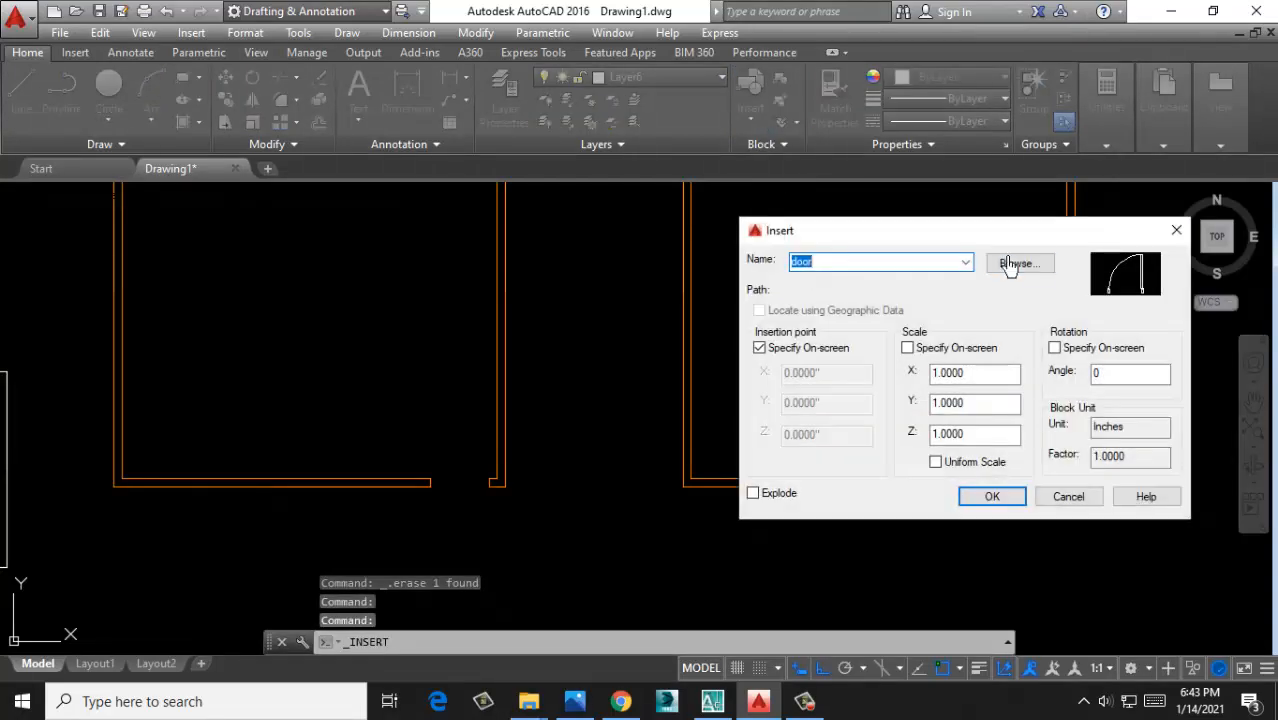
left_click_drag(1057, 237, 817, 232)
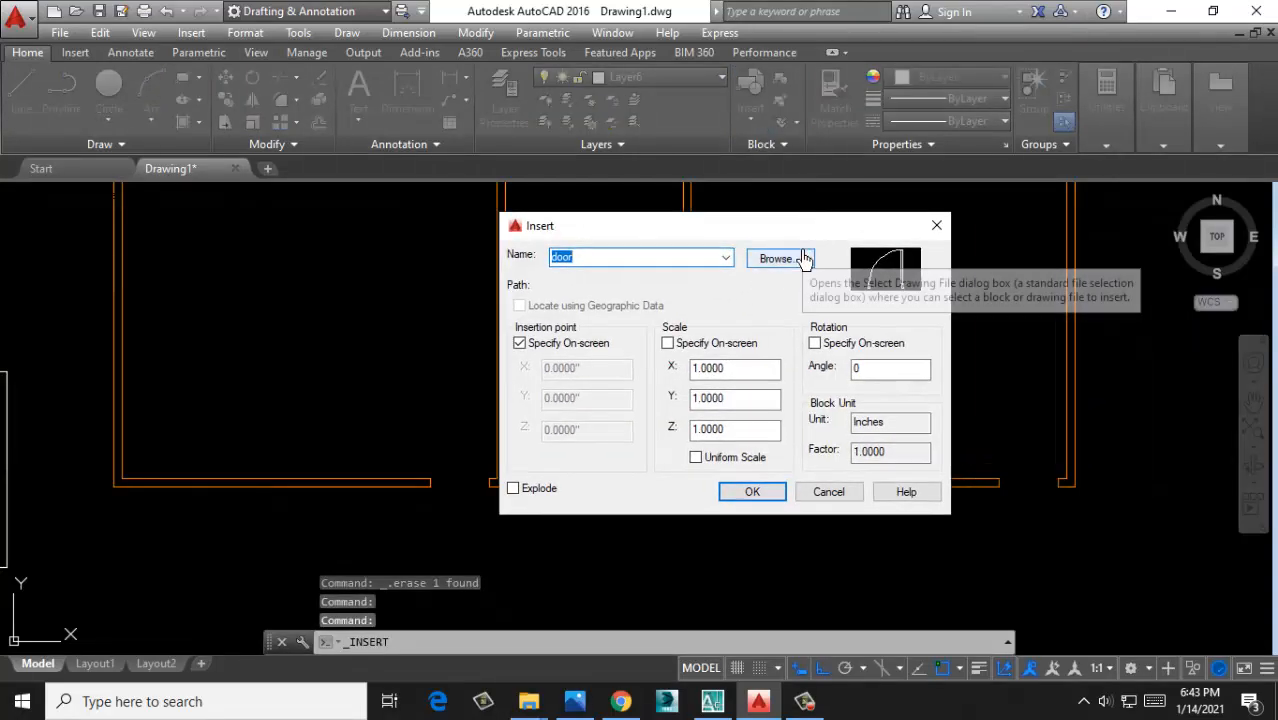
left_click(793, 493)
scroll(1020, 485, "up", 2)
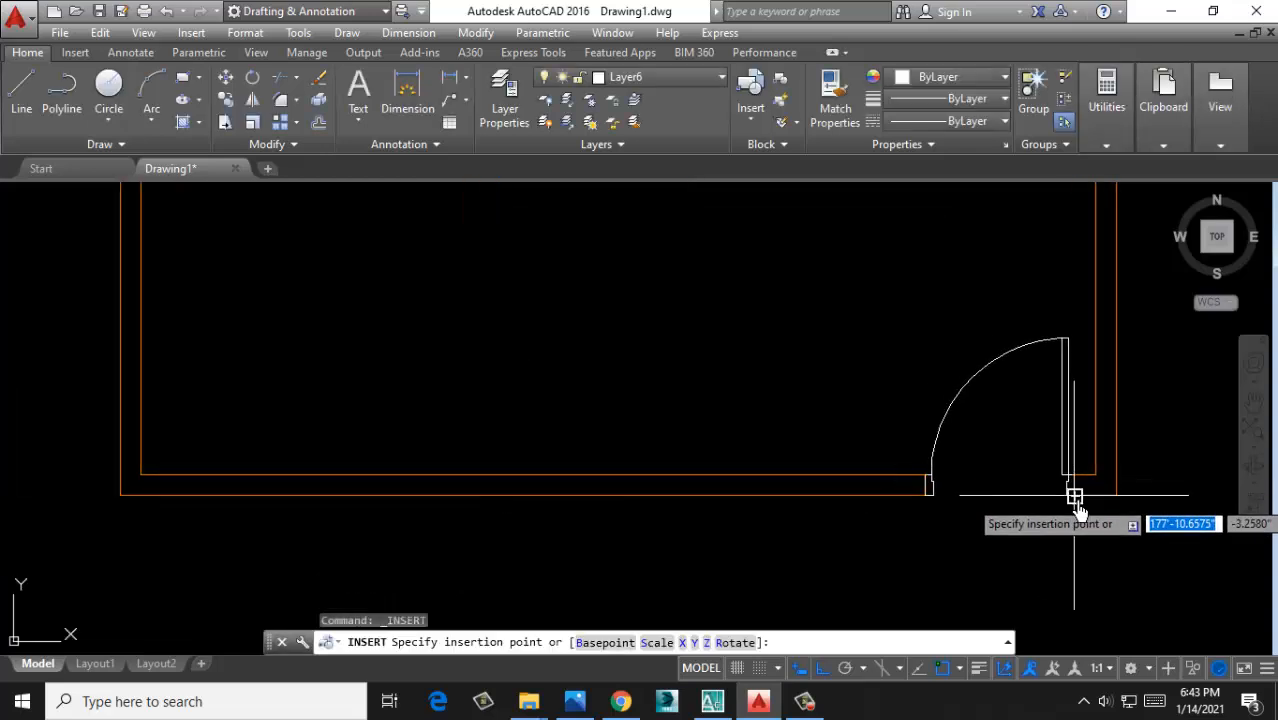
left_click(1074, 496)
scroll(1003, 420, "down", 4)
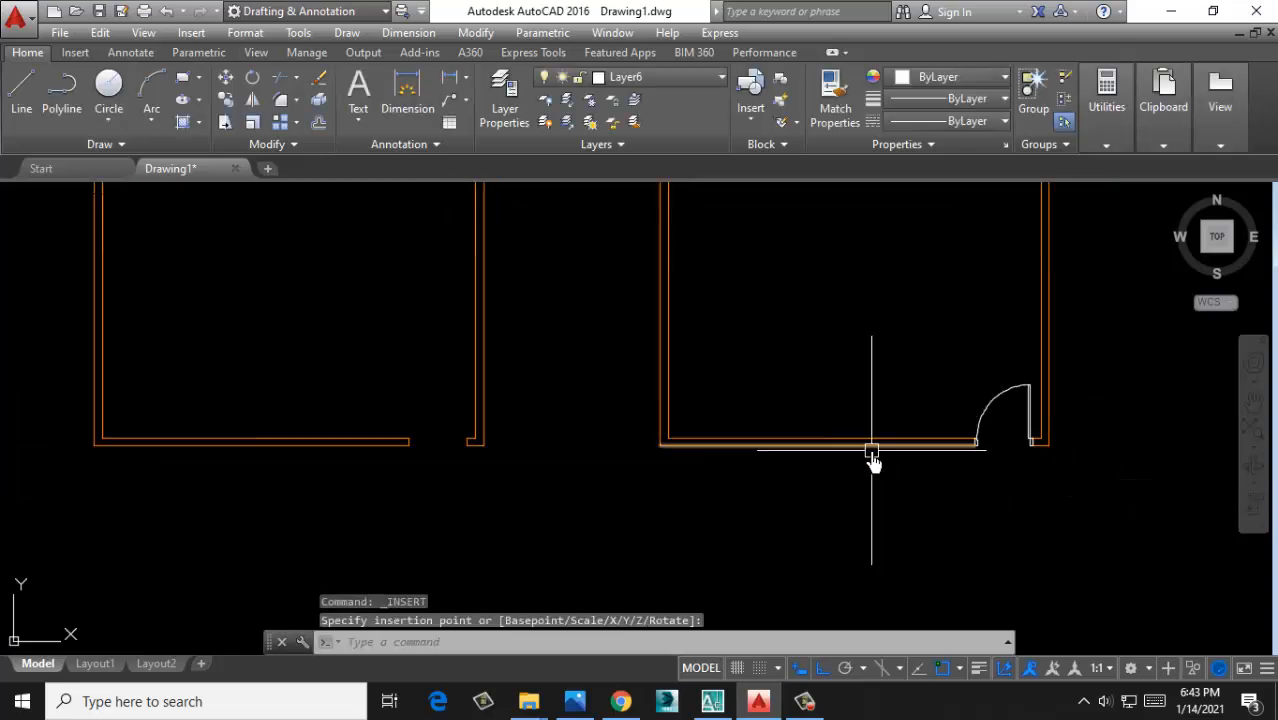
Insert the door block again into the wall opening of the other copied room
key("Return")
left_click(752, 492)
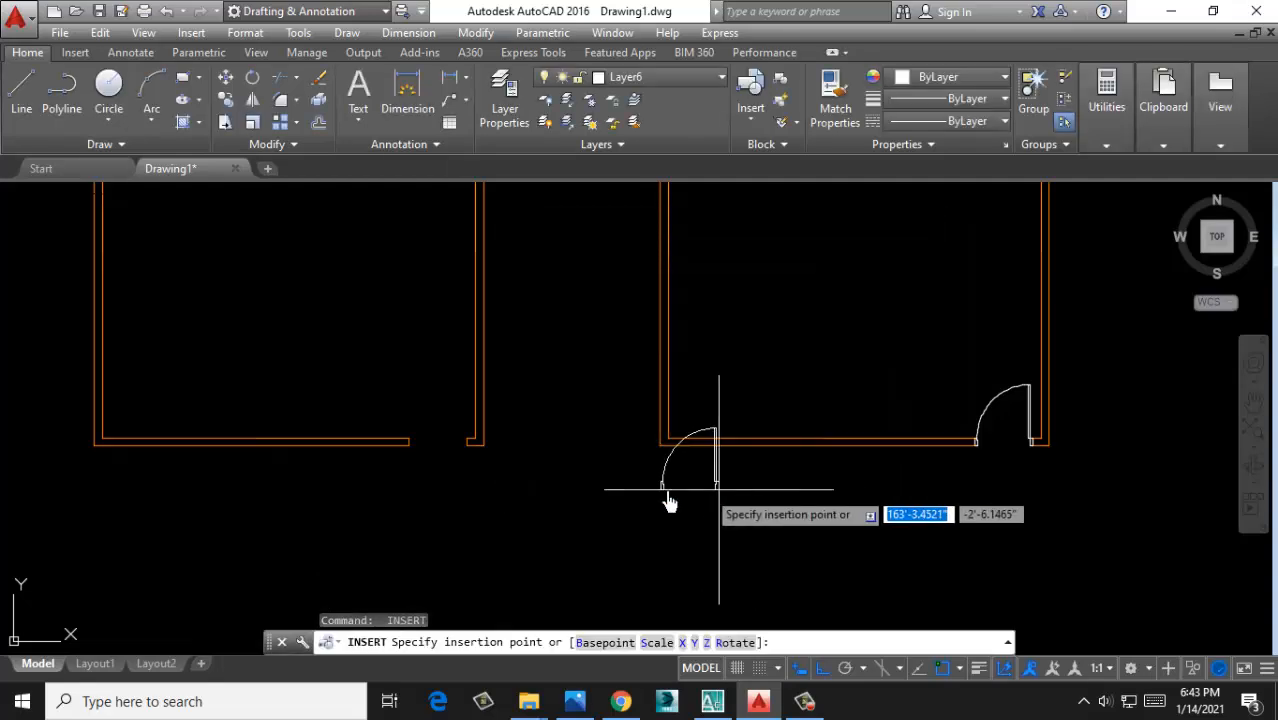
scroll(471, 437, "up", 3)
left_click(455, 430)
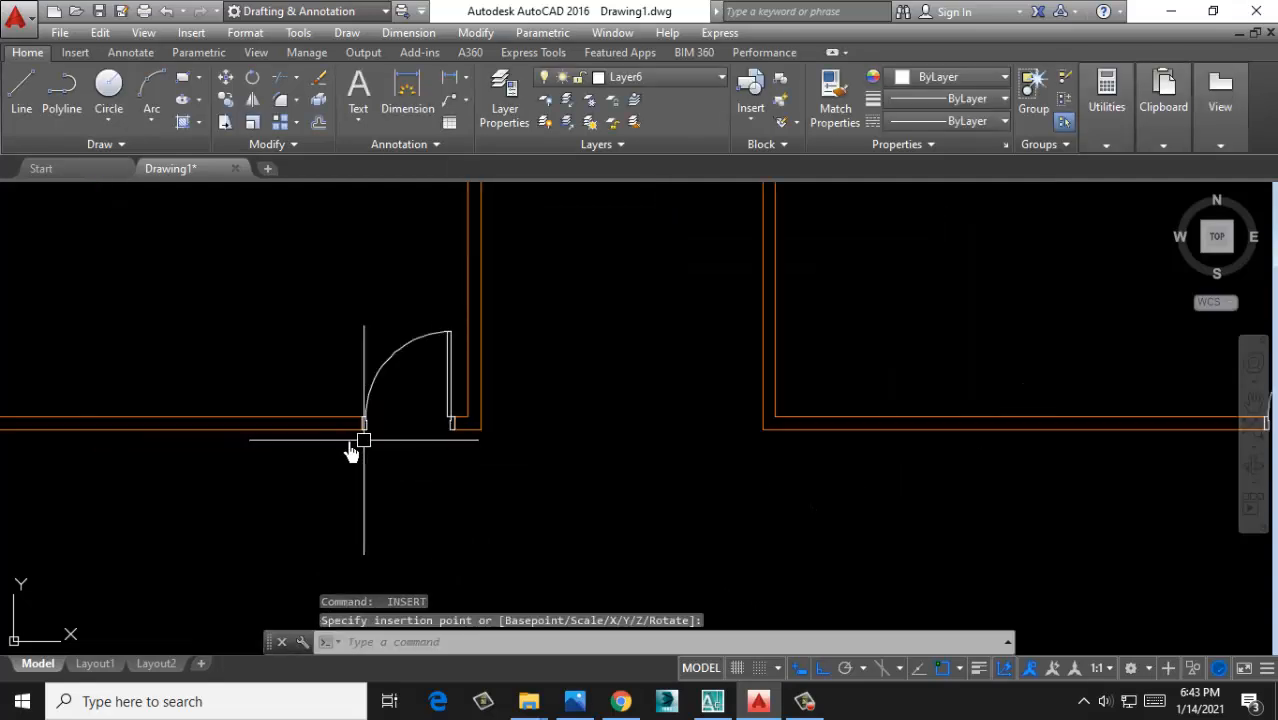
scroll(617, 403, "down", 6)
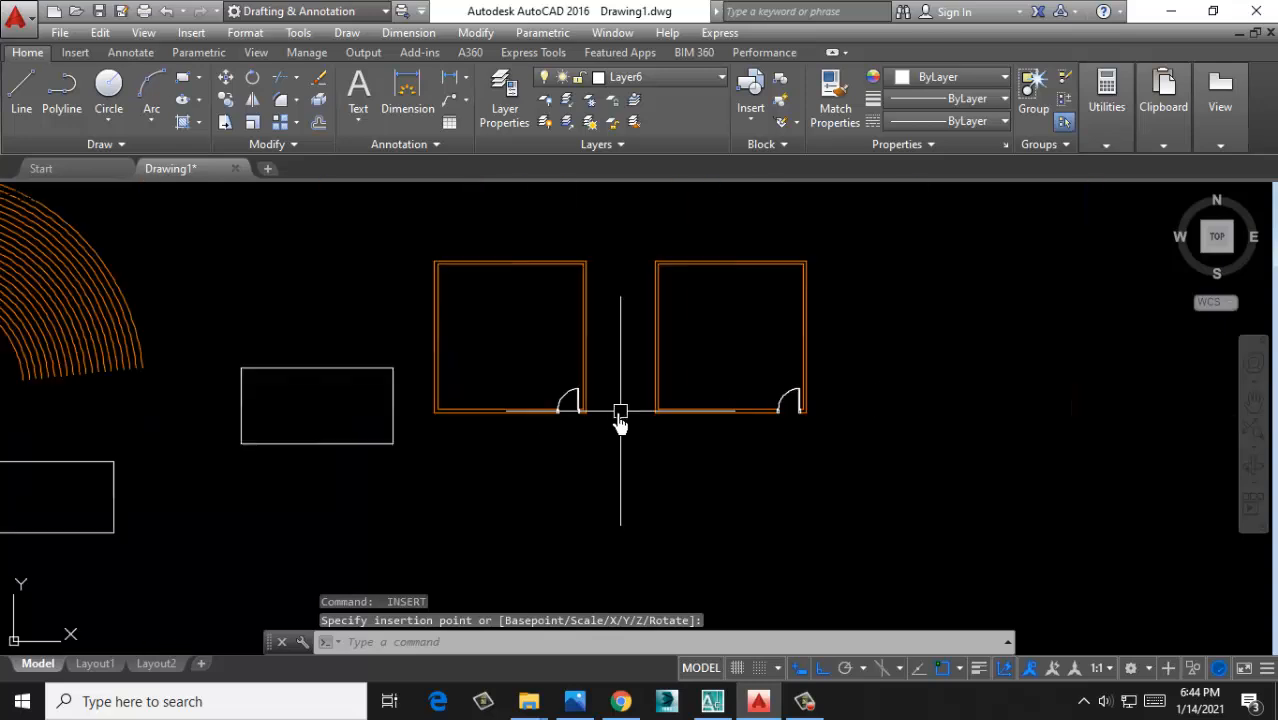
Return to the original room with the door and make the window layer current
middle_click_drag(408, 411, 833, 394)
middle_click_drag(141, 310, 314, 361)
scroll(314, 361, "up", 2)
middle_click_drag(337, 306, 219, 325)
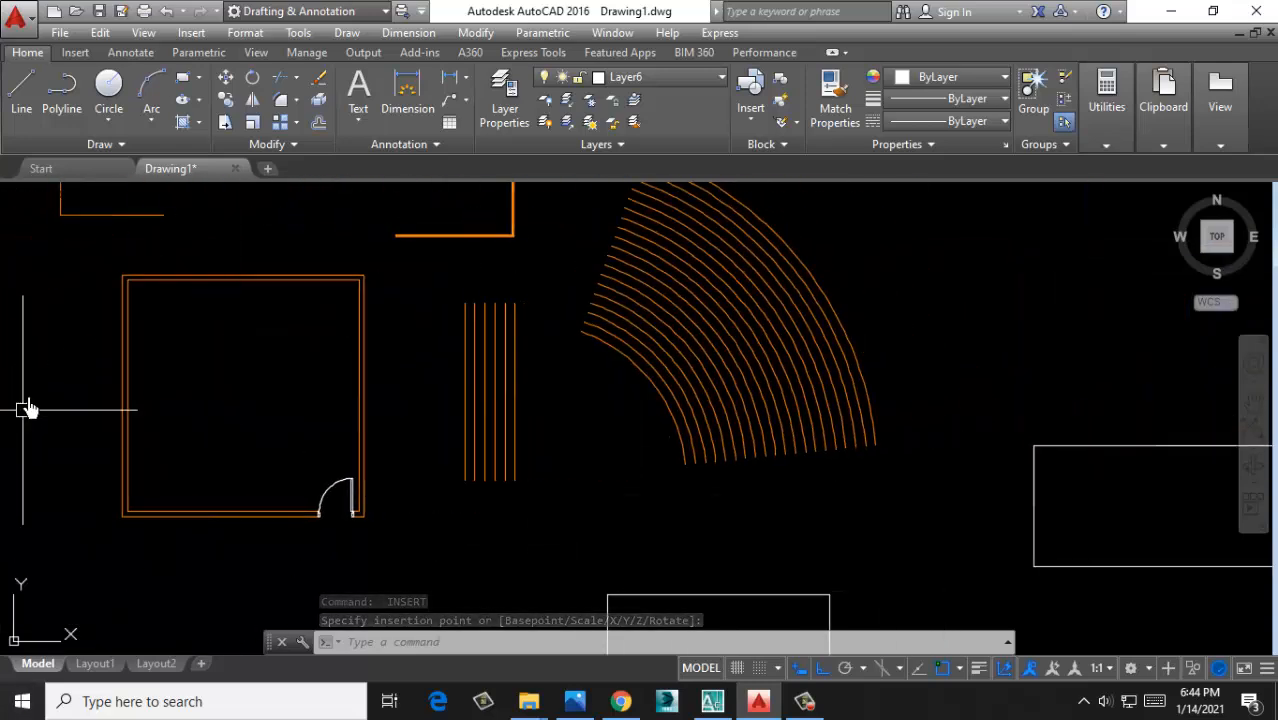
left_click(650, 77)
left_click(653, 190)
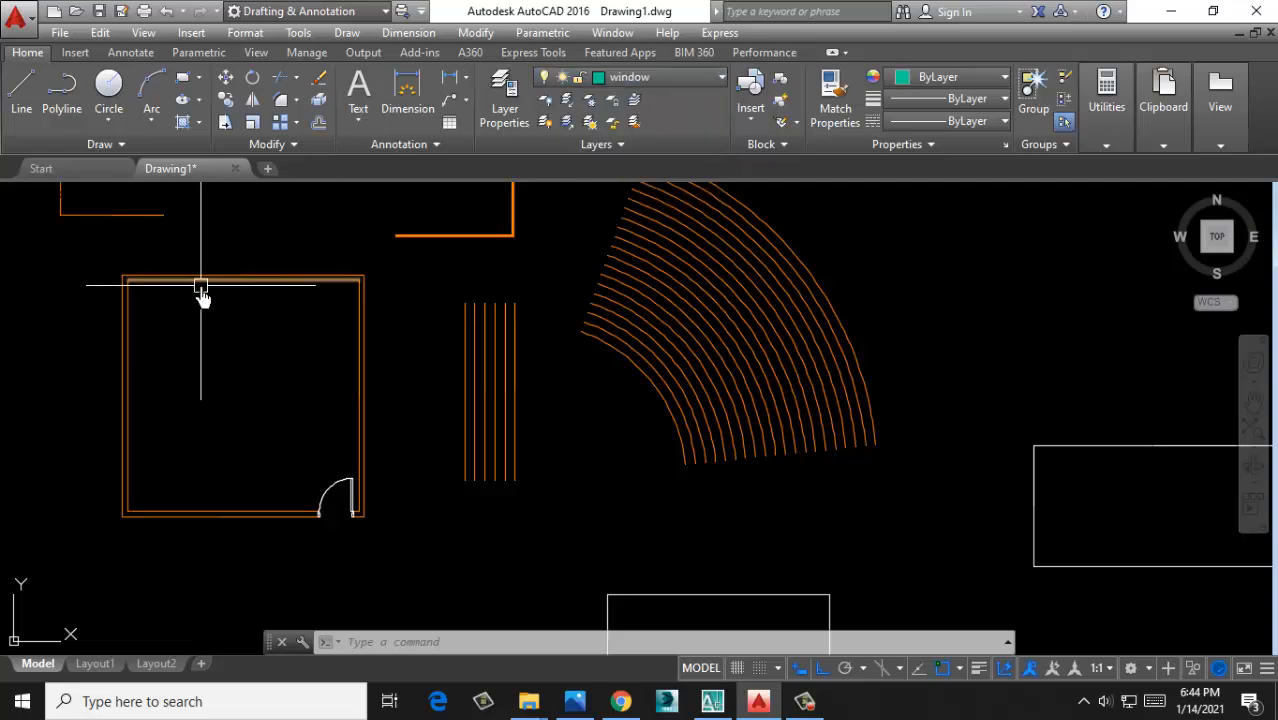
Draw a short line across the thickness of the original room's upper wall, from midpoint to midpoint
scroll(200, 286, "up", 2)
mouse_move(308, 329)
middle_mouse_down()
mouse_move(337, 406)
mouse_move(510, 355)
middle_mouse_up()
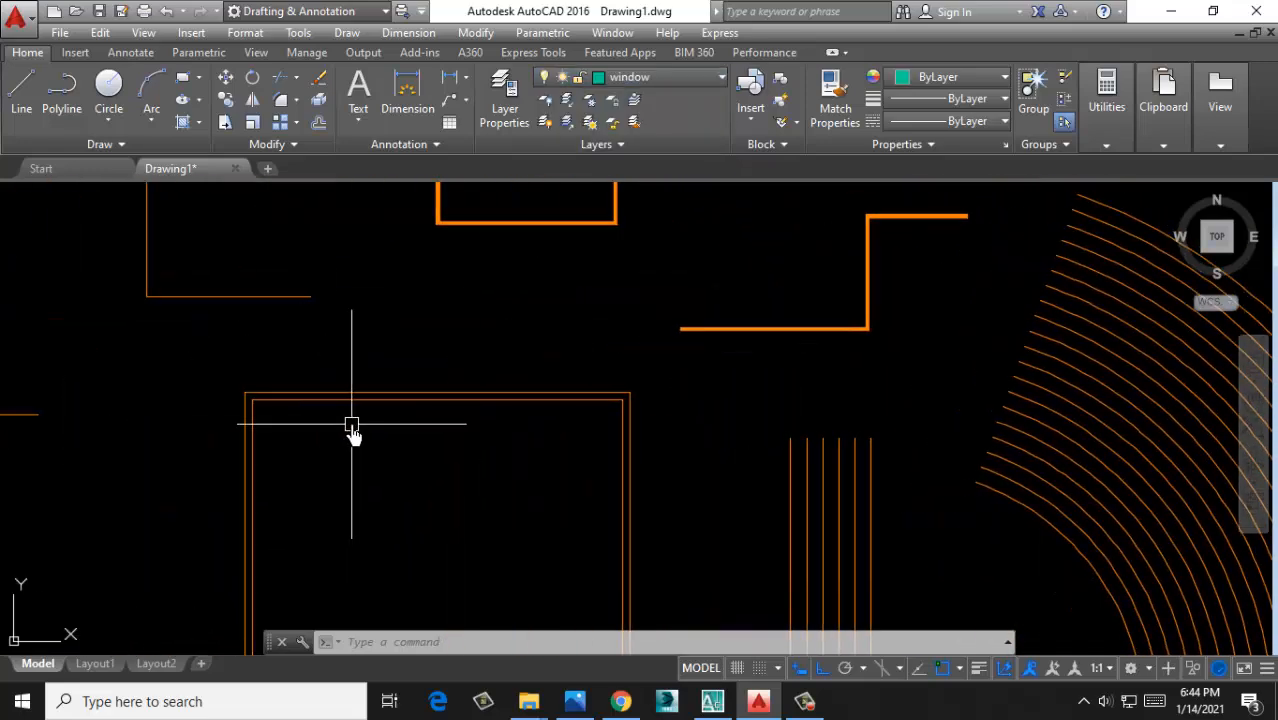
left_click(21, 88)
scroll(434, 374, "up", 2)
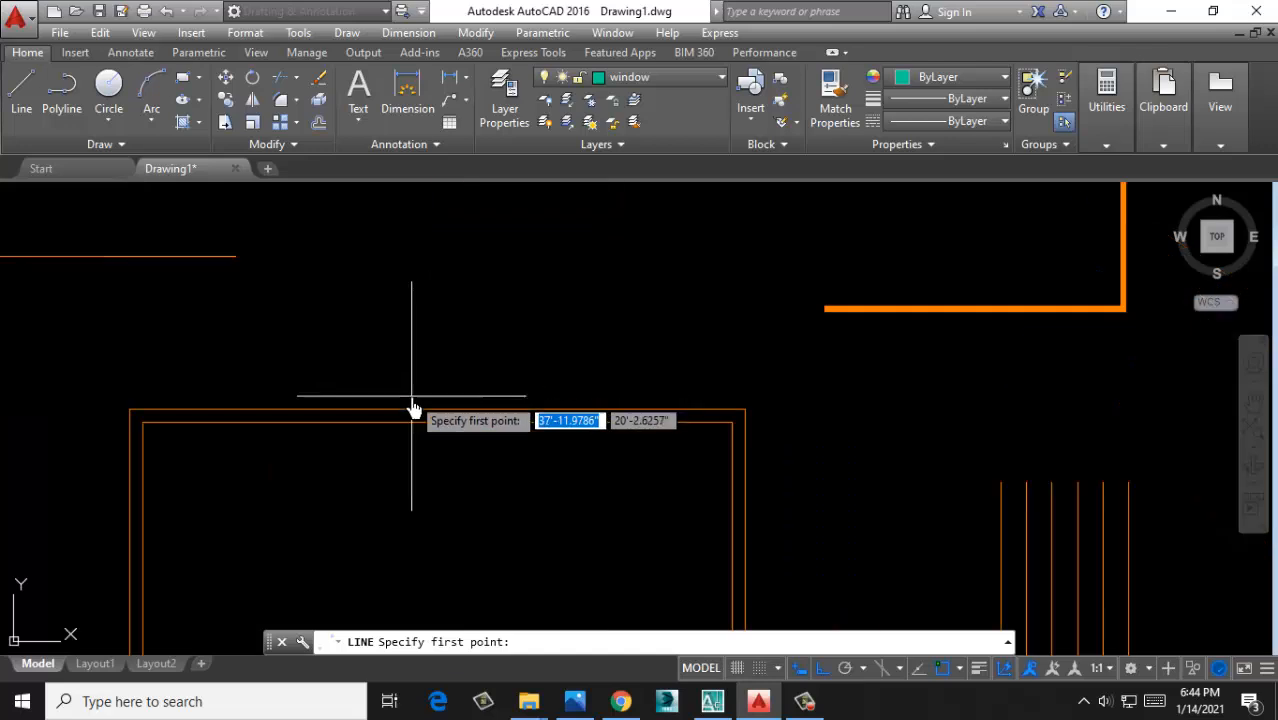
left_click(437, 414)
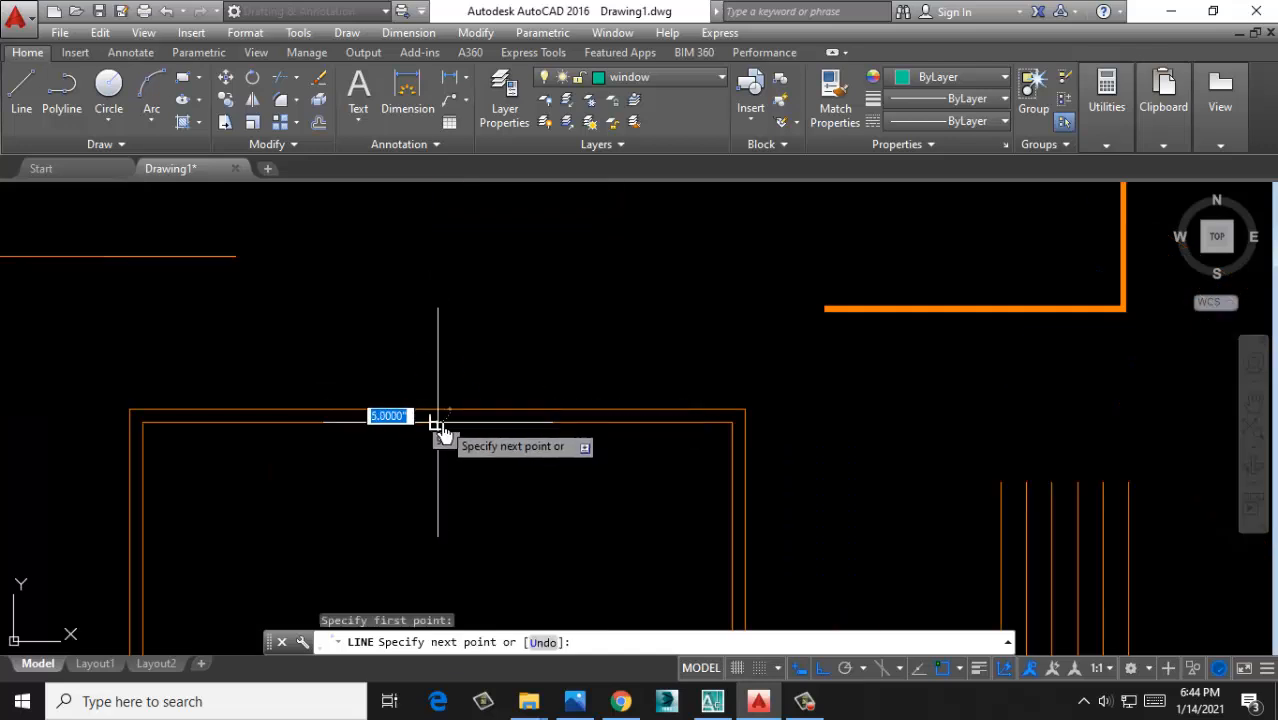
key("Return")
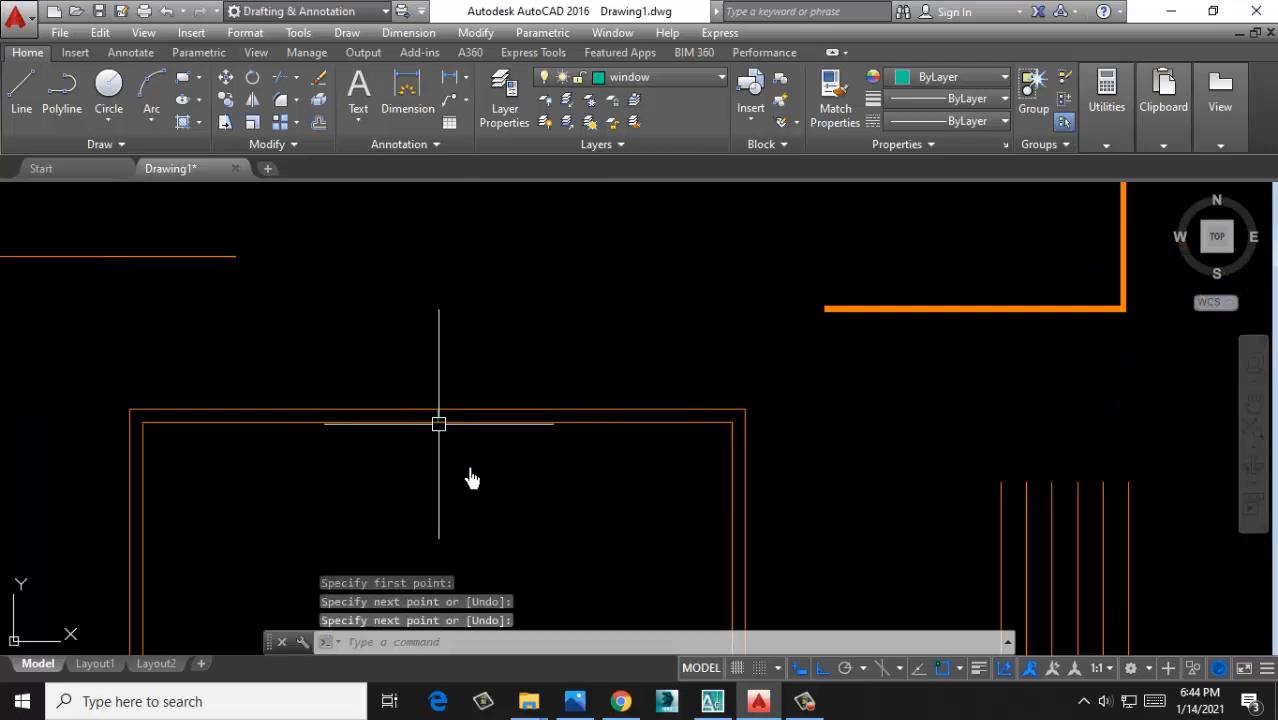
middle_click_drag(470, 476, 413, 396)
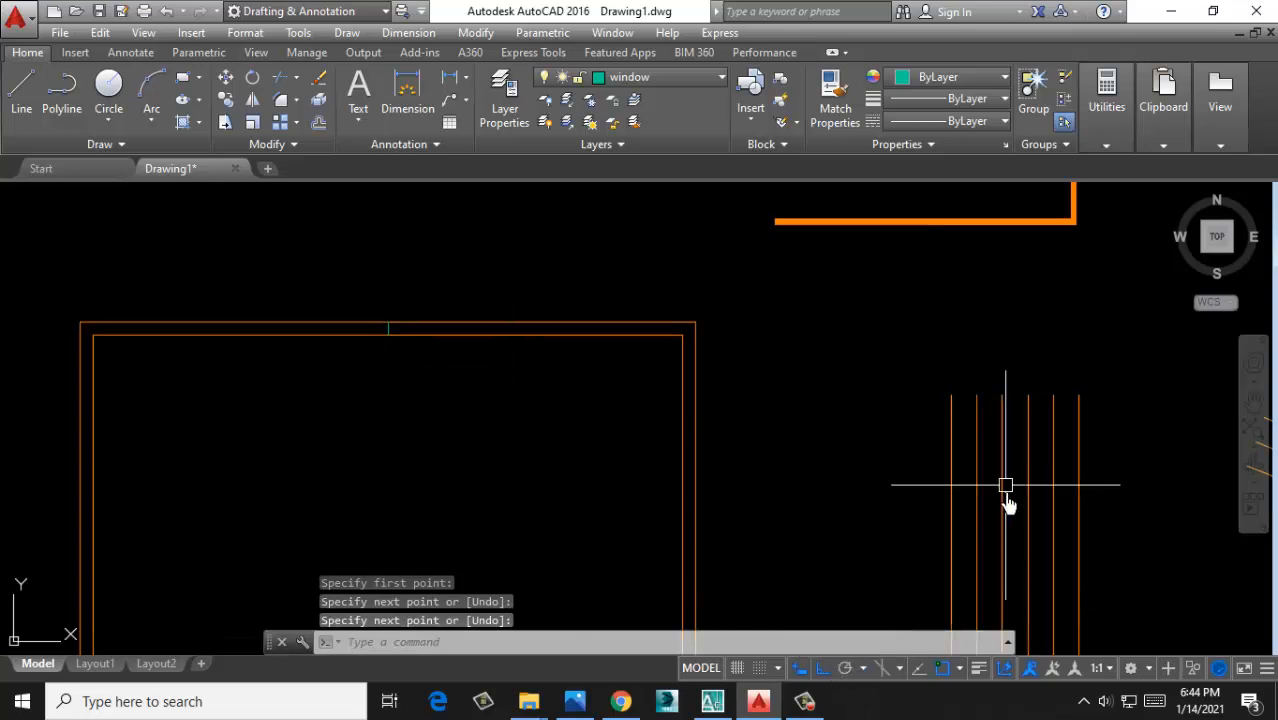
Clear all object snap modes in the drafting settings, and enable the modes again
right_click(941, 679)
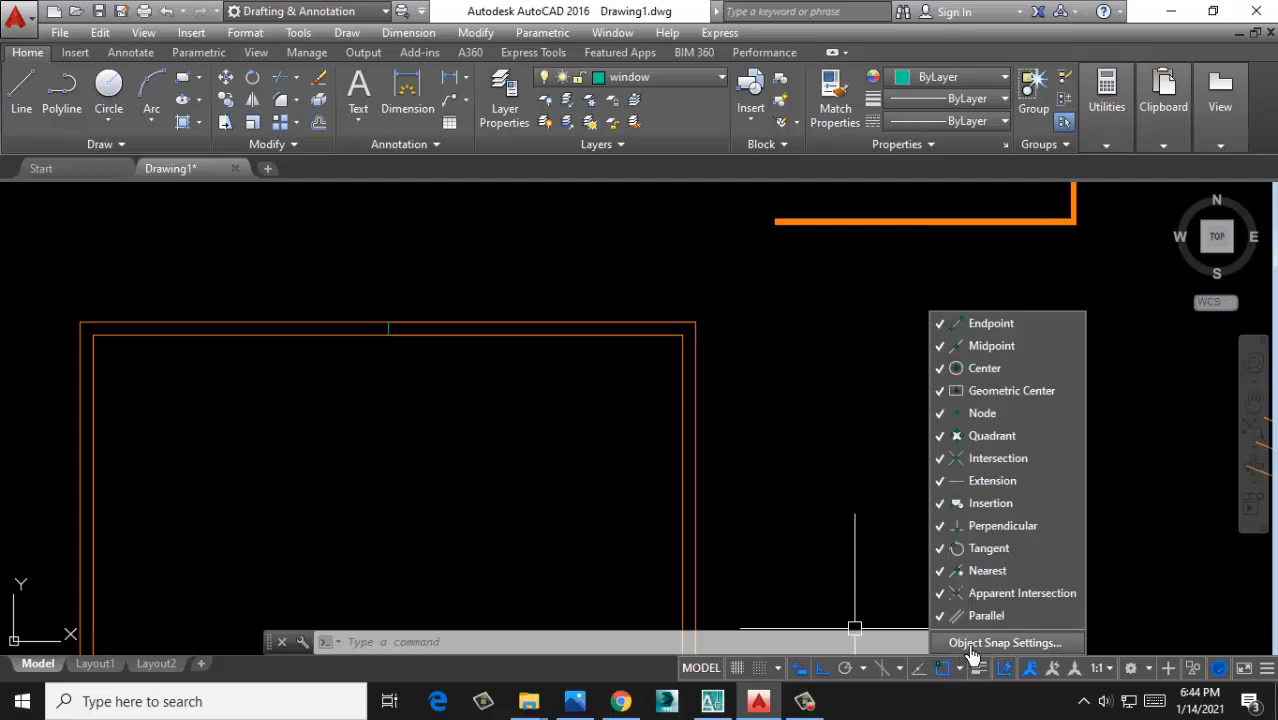
left_click(969, 645)
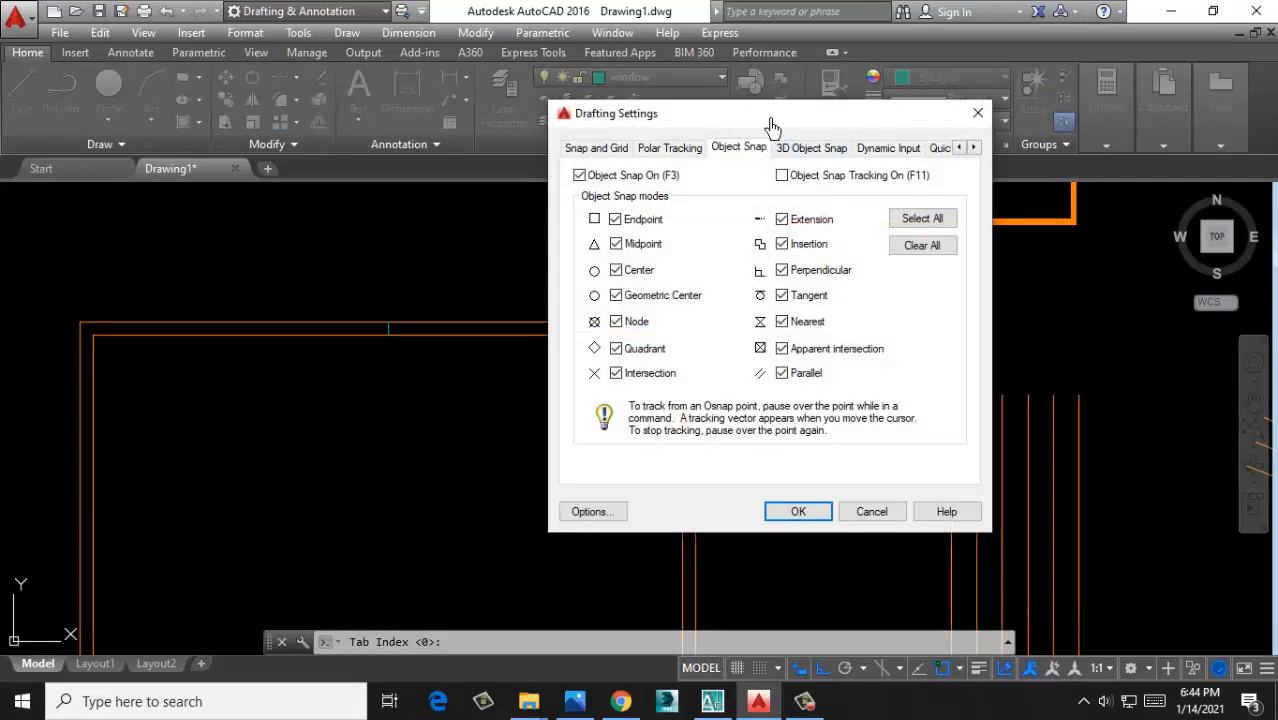
left_click_drag(771, 125, 634, 128)
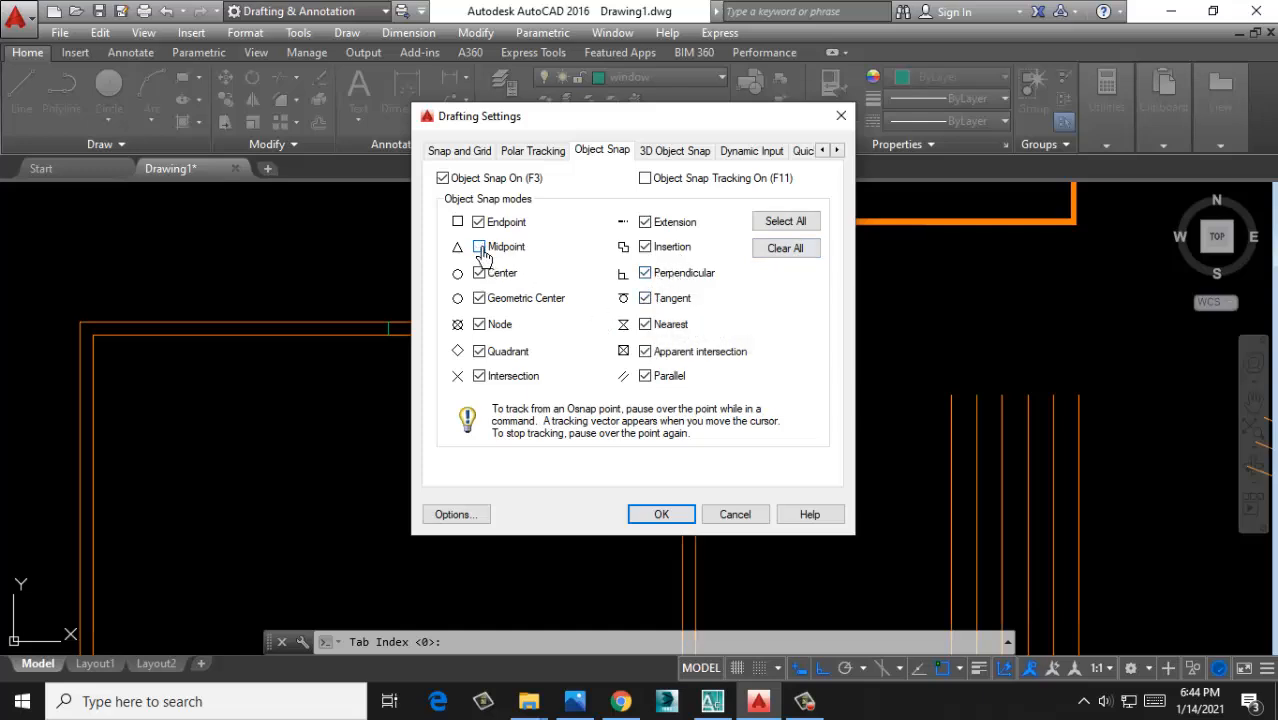
left_click(787, 250)
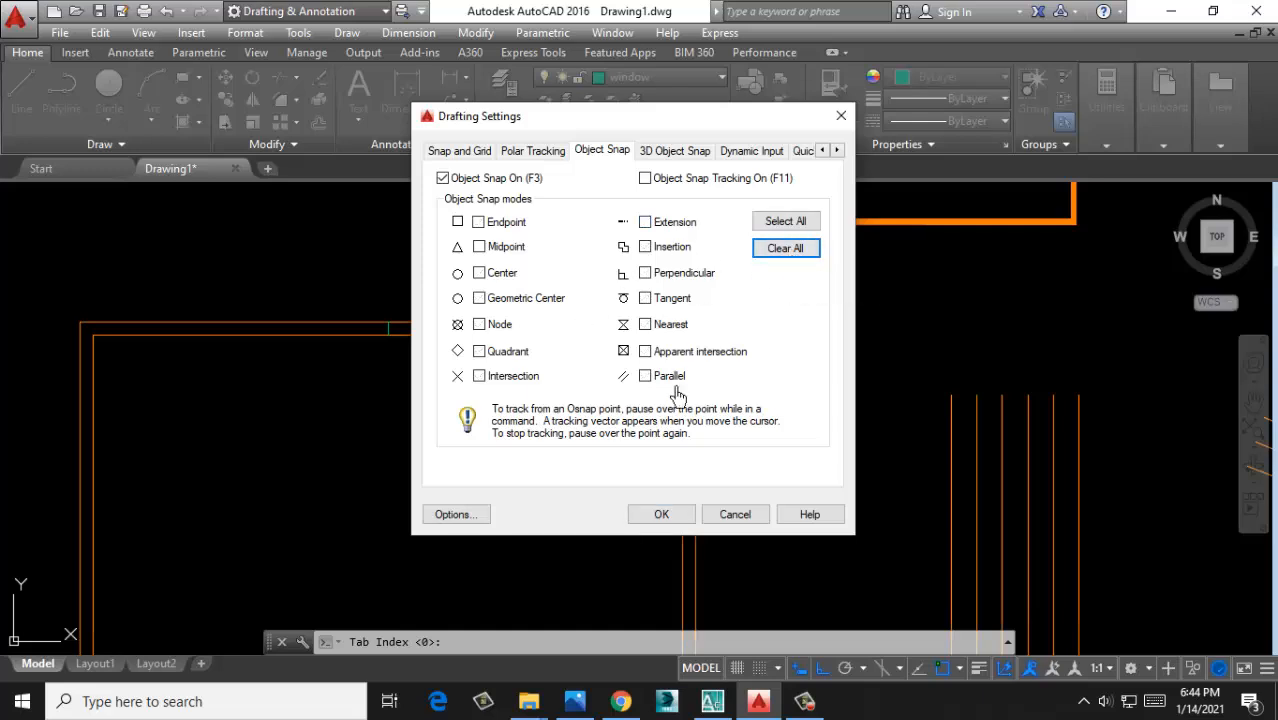
left_click(661, 515)
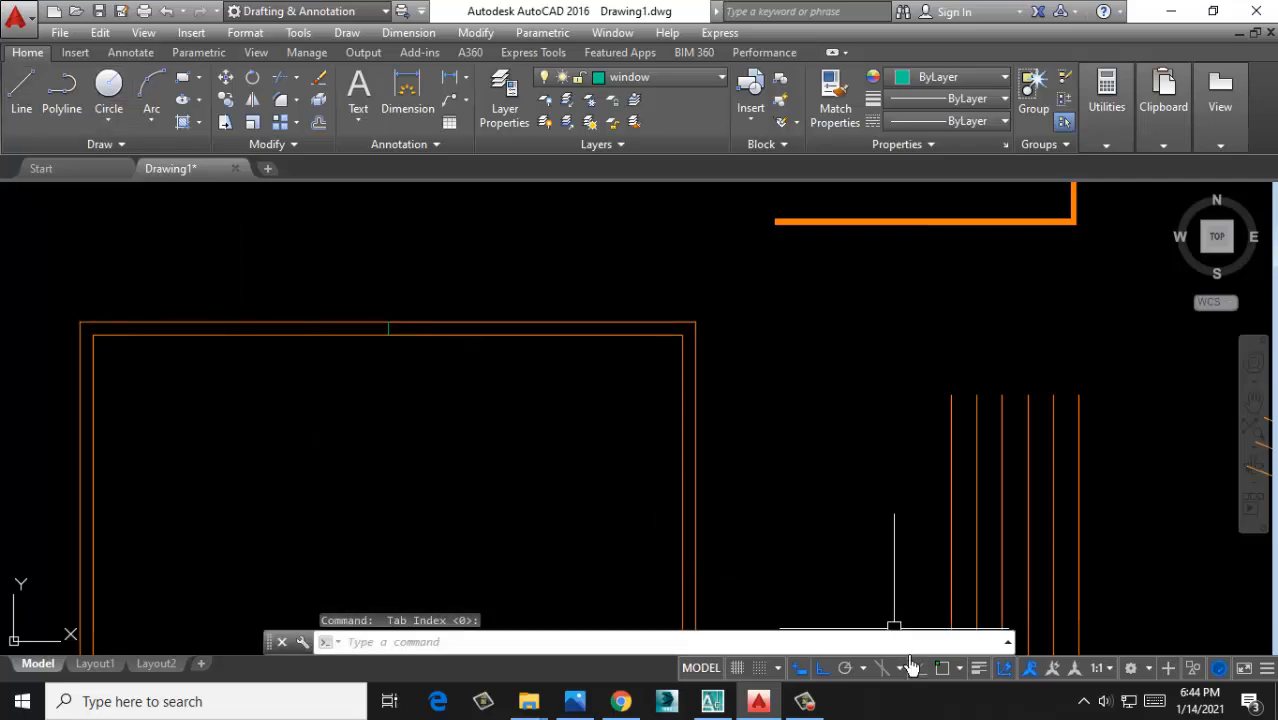
left_click(942, 670)
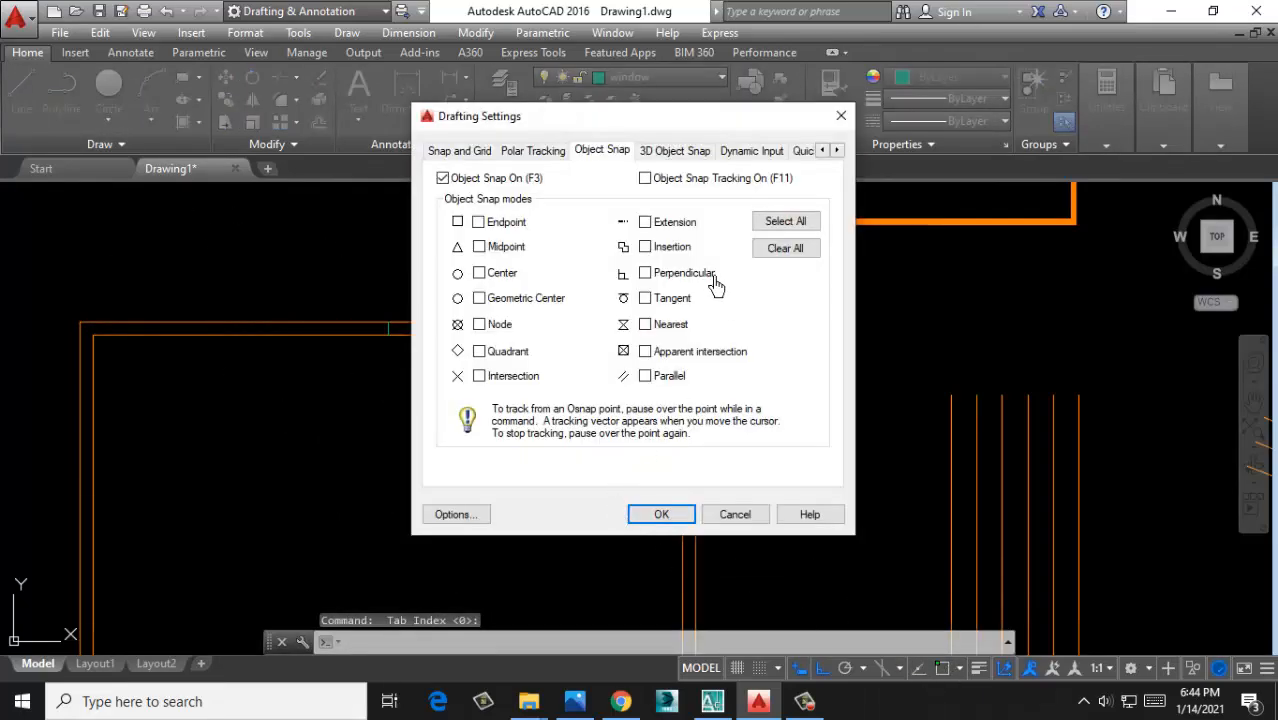
left_click(674, 520)
Offset the short line in the upper wall by 6 inches to both sides
scroll(408, 351, "up", 4)
scroll(340, 360, "down", 4)
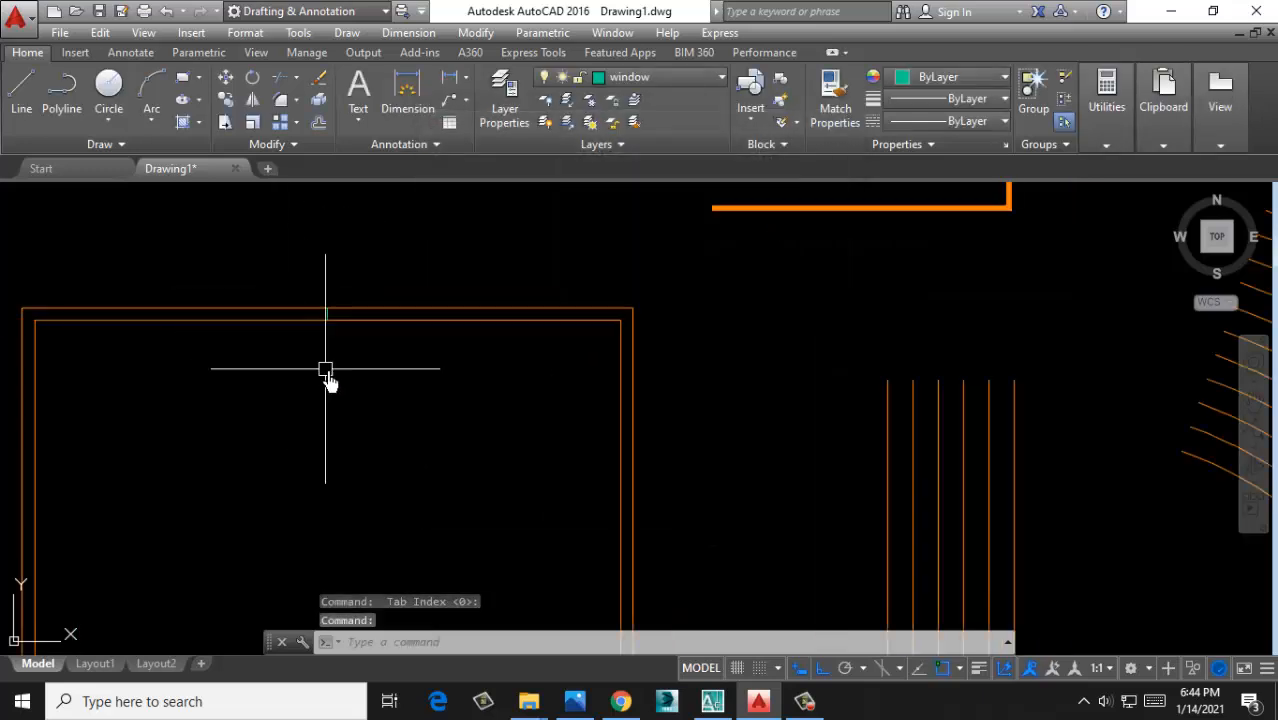
middle_click_drag(362, 436, 402, 471)
scroll(282, 258, "up", 2)
left_click(319, 123)
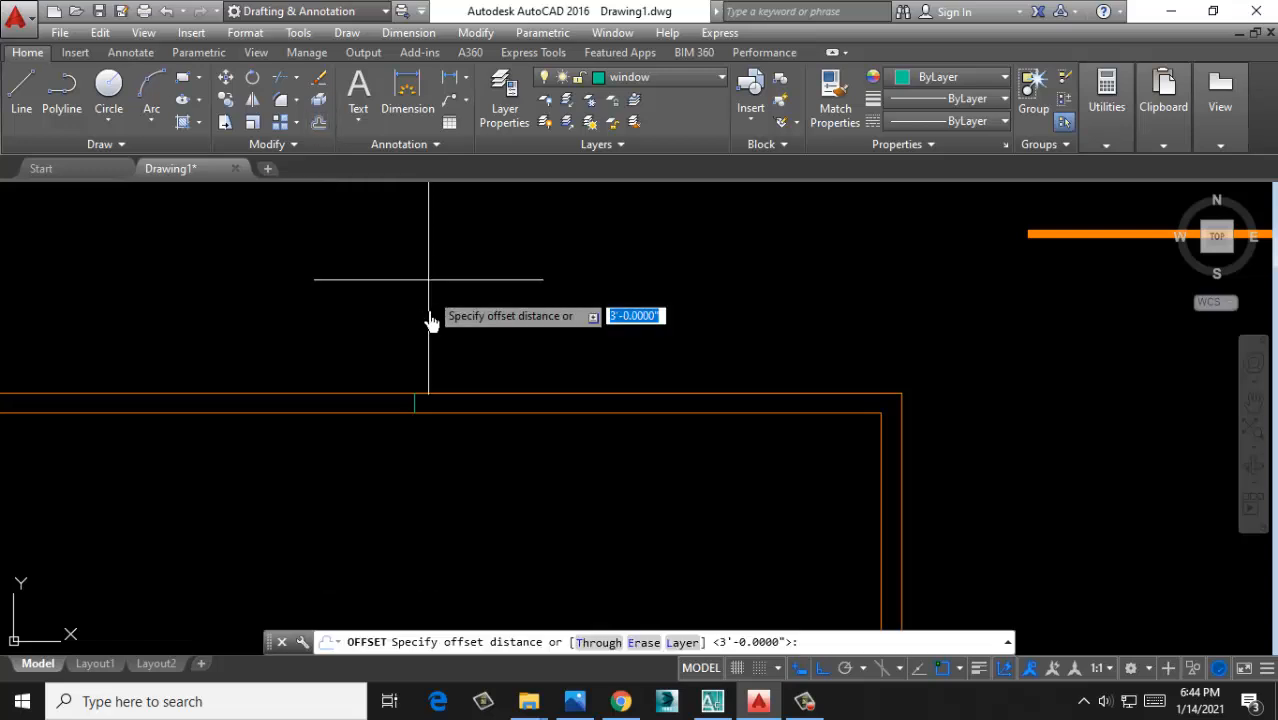
type("6")
key("Return")
scroll(420, 405, "up", 3)
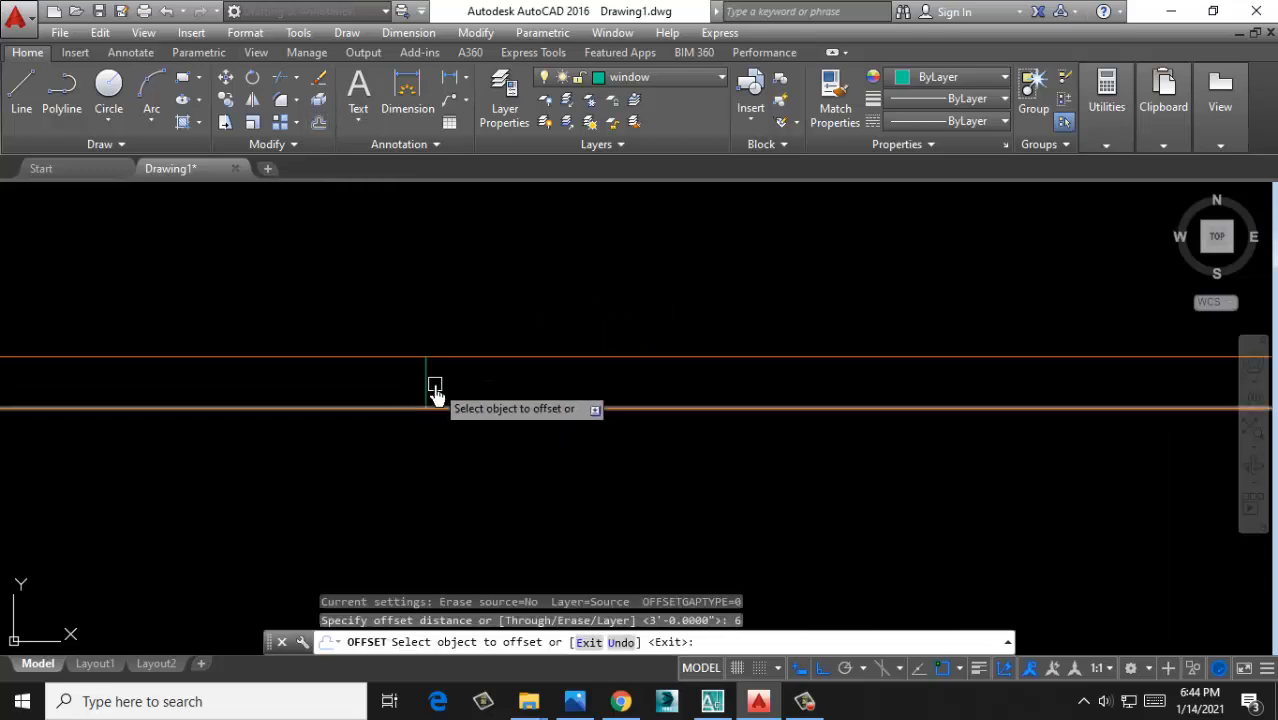
left_click(418, 374)
left_click(550, 376)
left_click(424, 383)
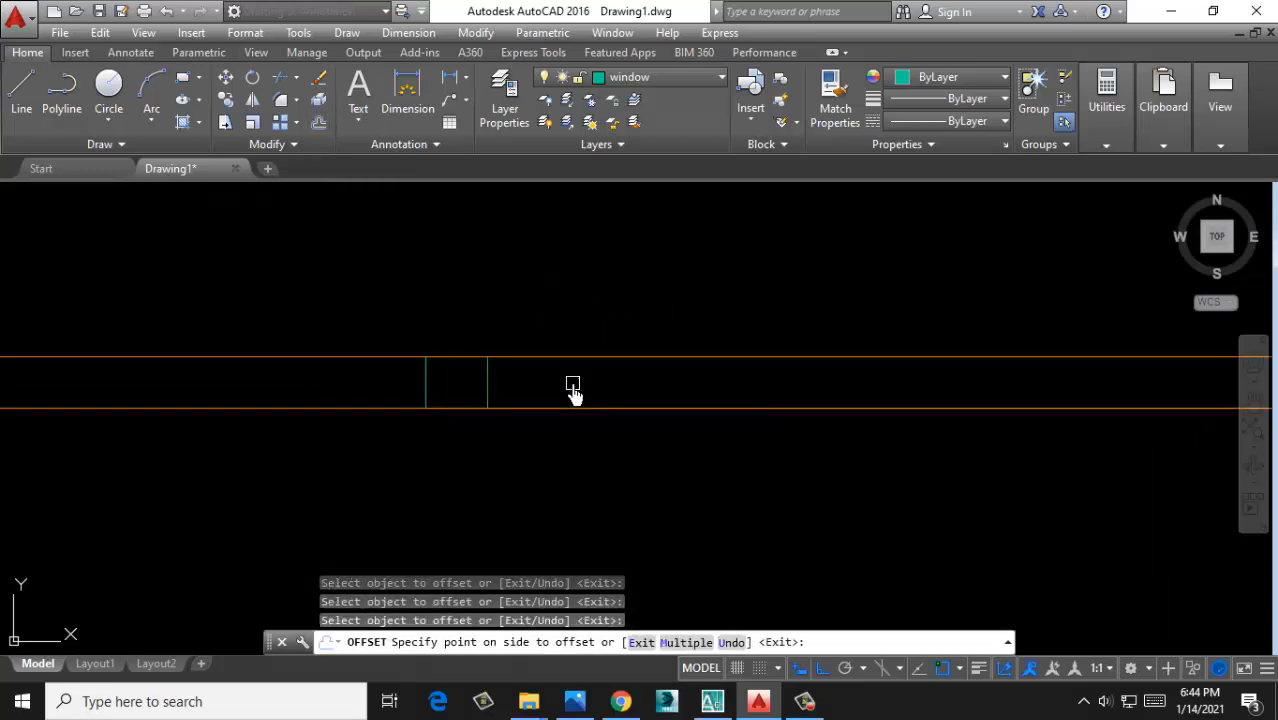
left_click(572, 385)
left_click(426, 390)
left_click(214, 387)
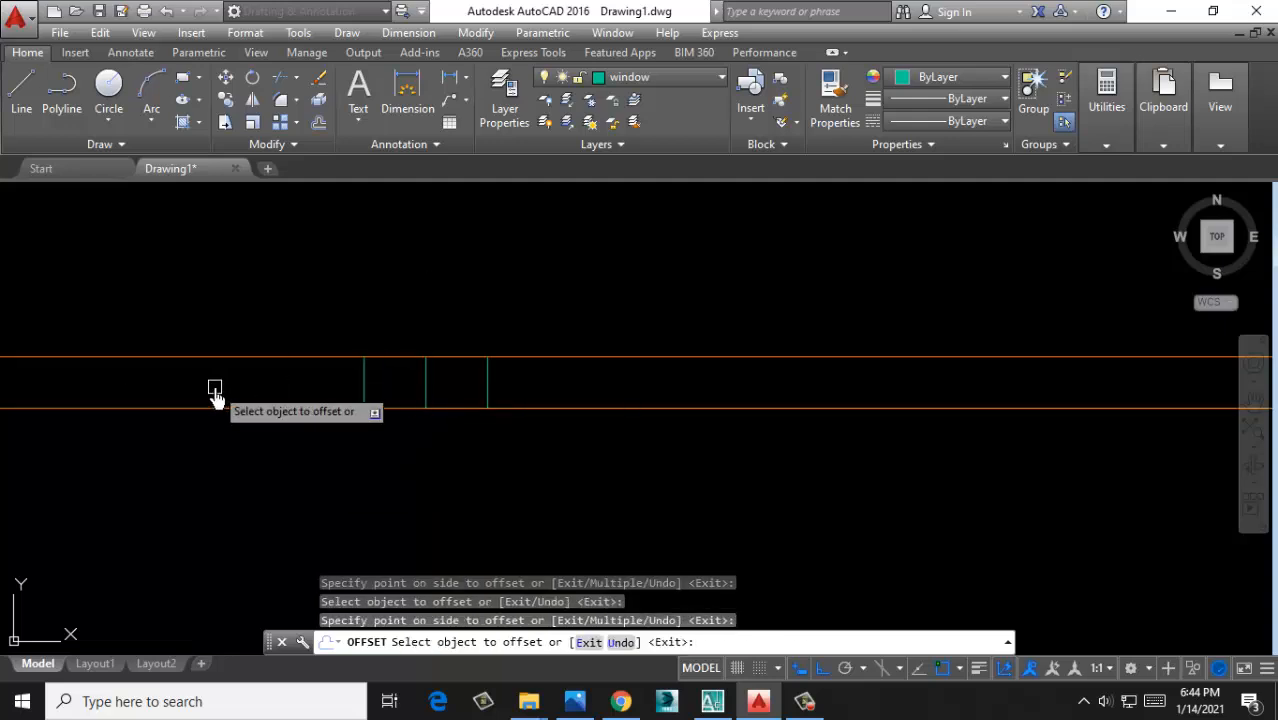
key("Return")
Erase the middle short line between the two offset lines, and undo the erasure
scroll(520, 361, "up", 4)
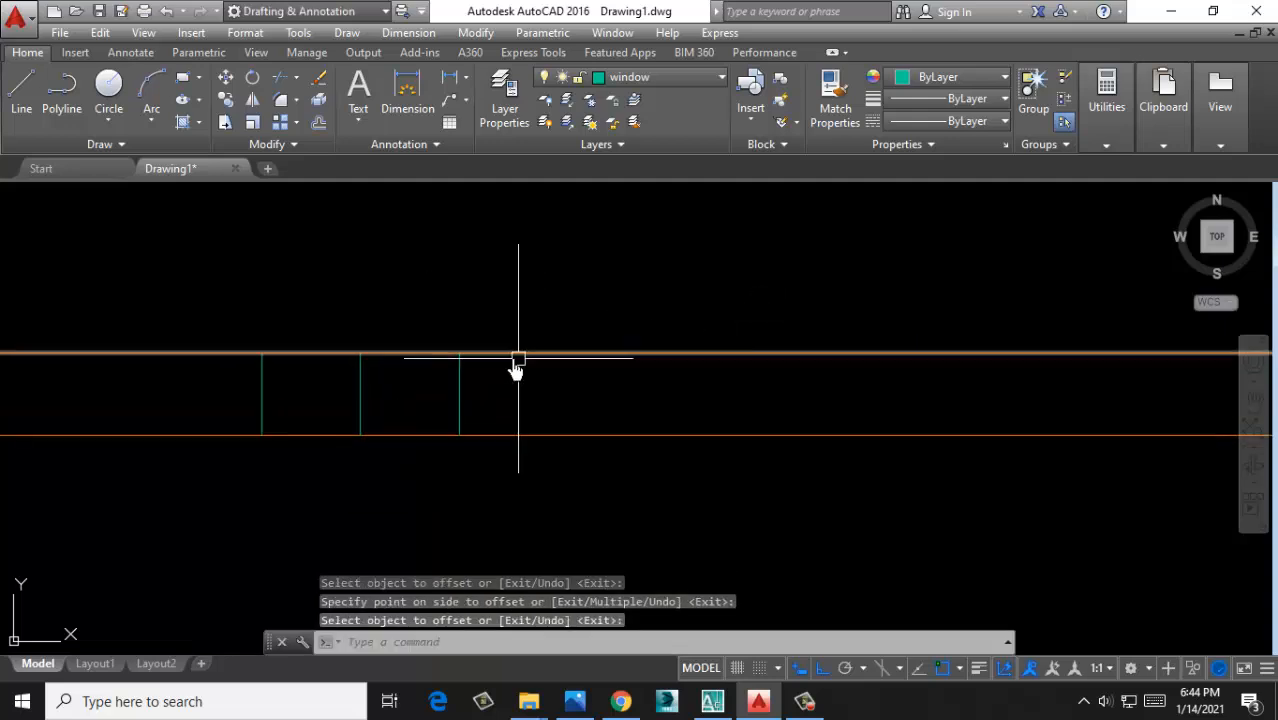
left_click(259, 294)
left_click(349, 537)
key("Delete")
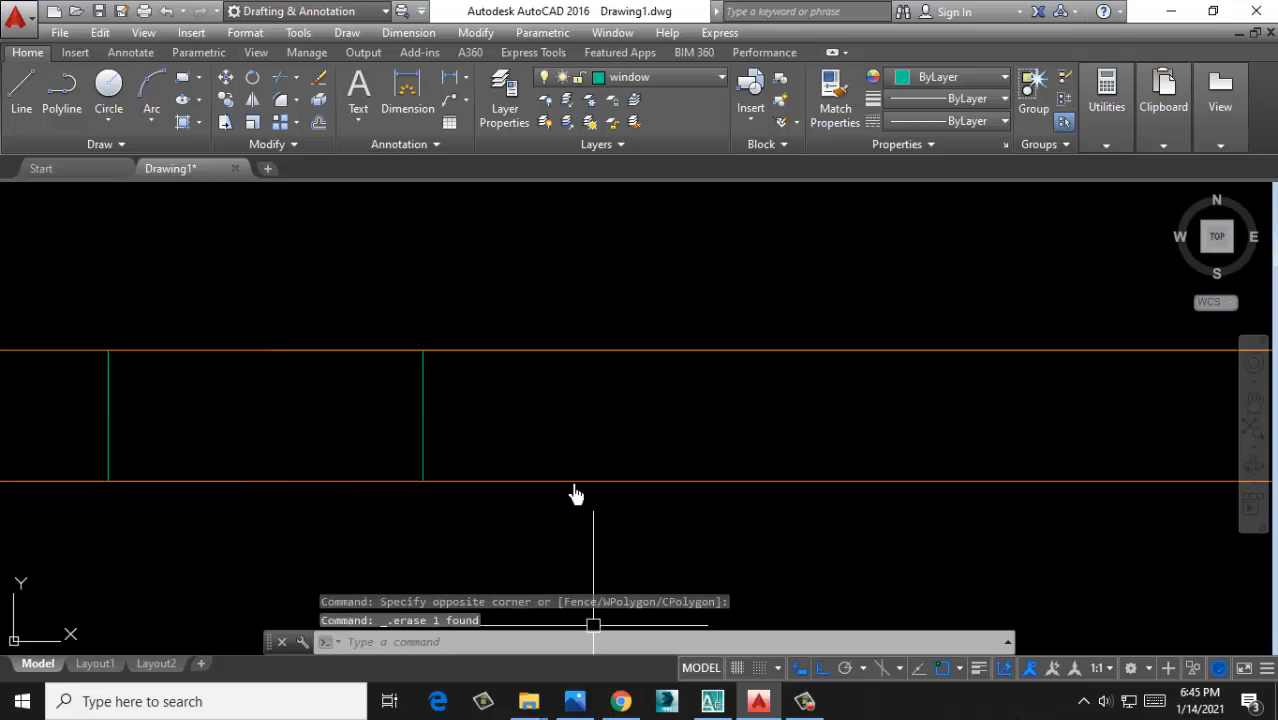
left_click(18, 105)
key("Escape")
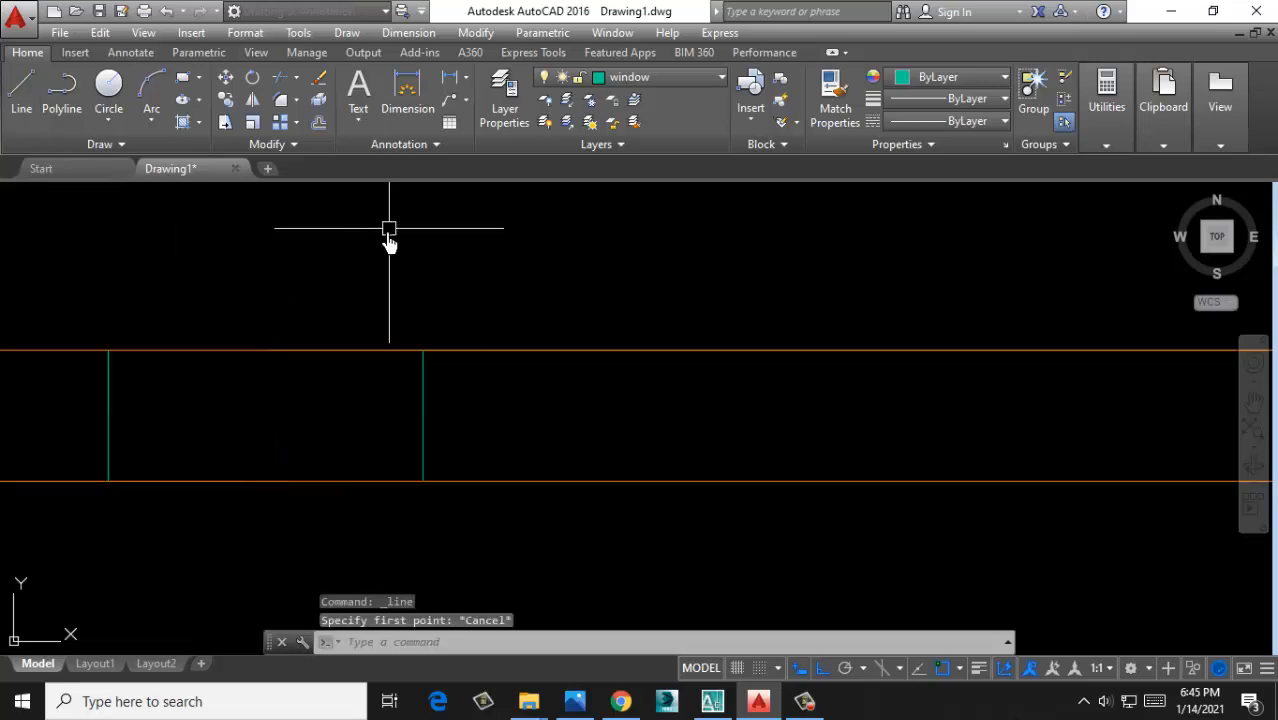
key("ctrl+z")
key("ctrl+z")
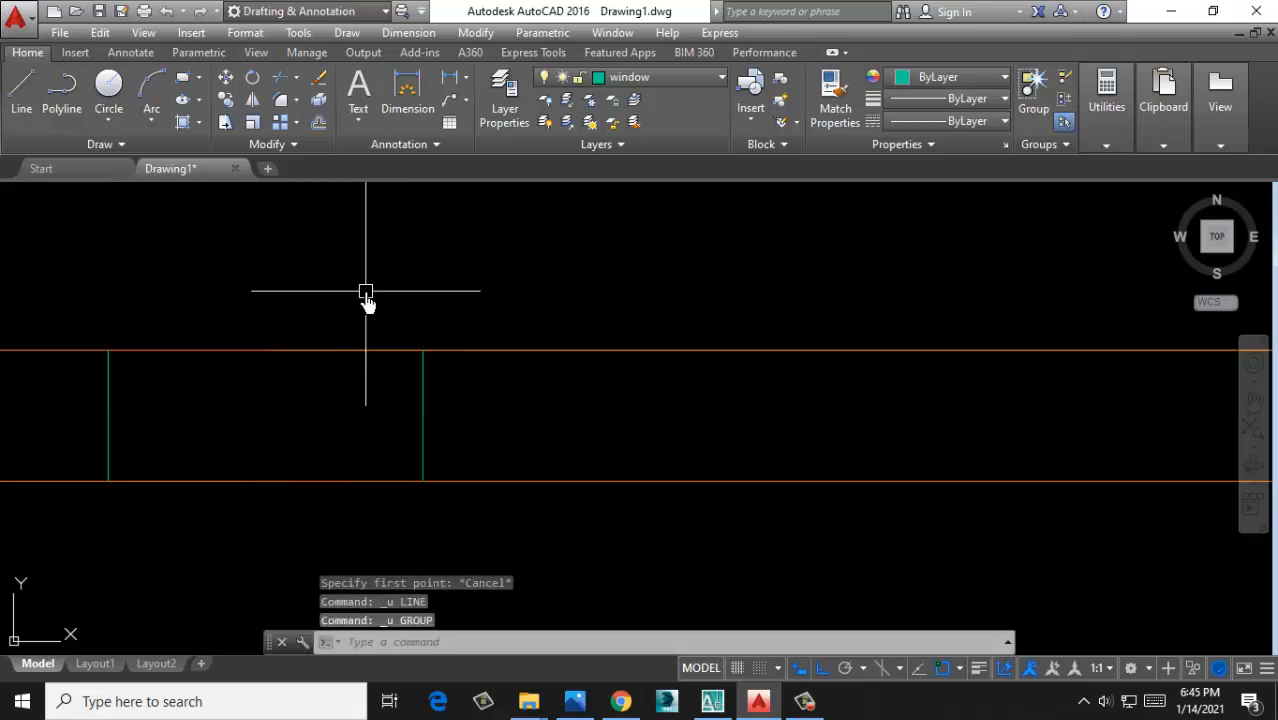
key("ctrl+z")
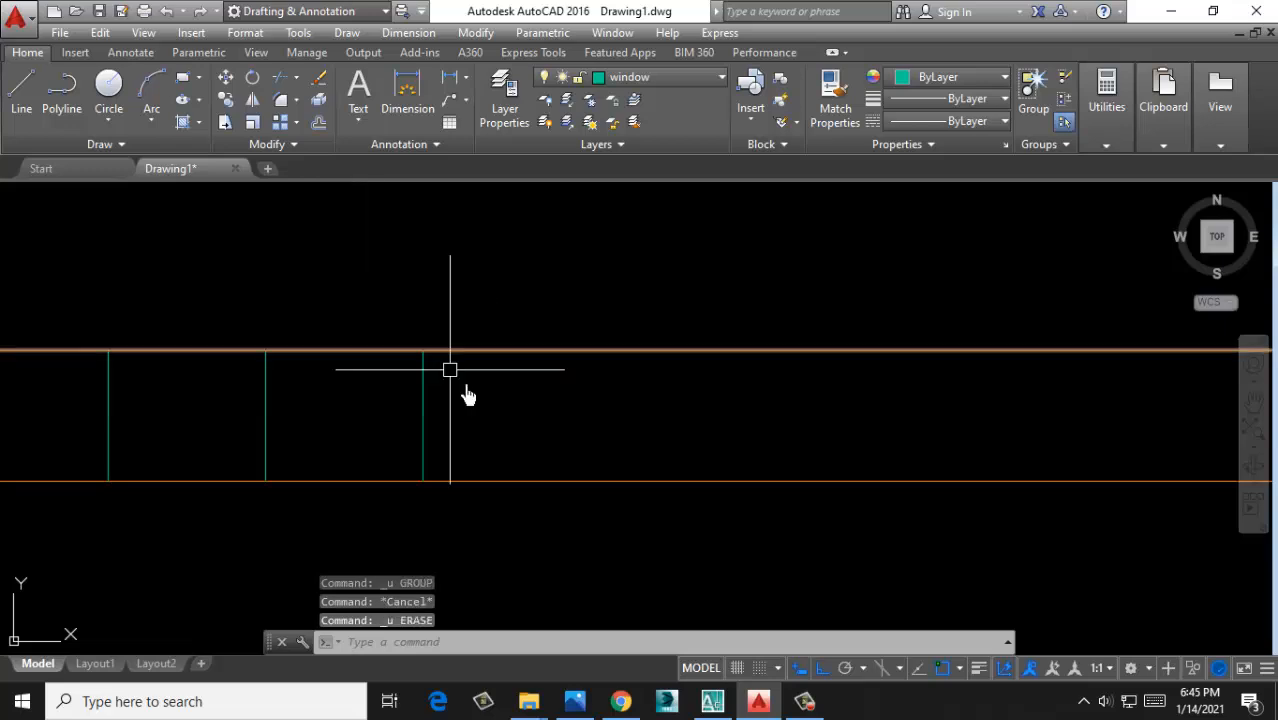
Draw a horizontal line inside the wall connecting the midpoints of the two outer short lines
left_click(23, 95)
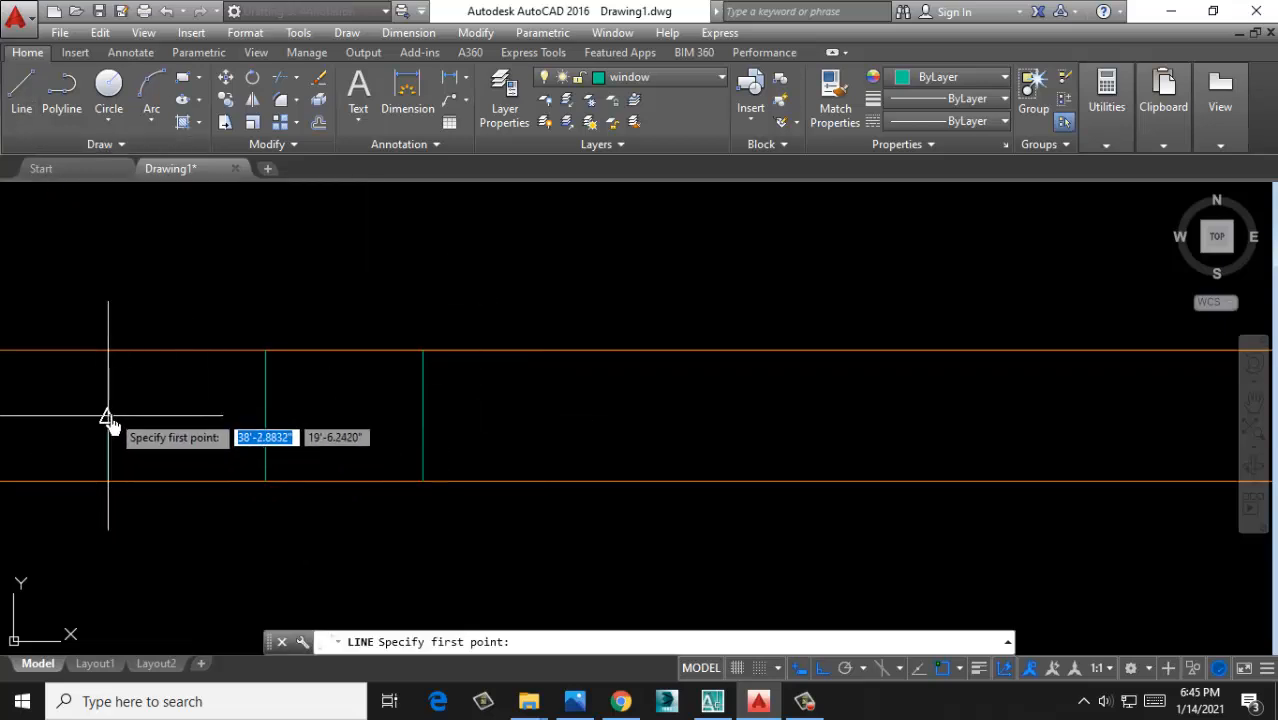
left_click(108, 415)
left_click(423, 415)
key("Return")
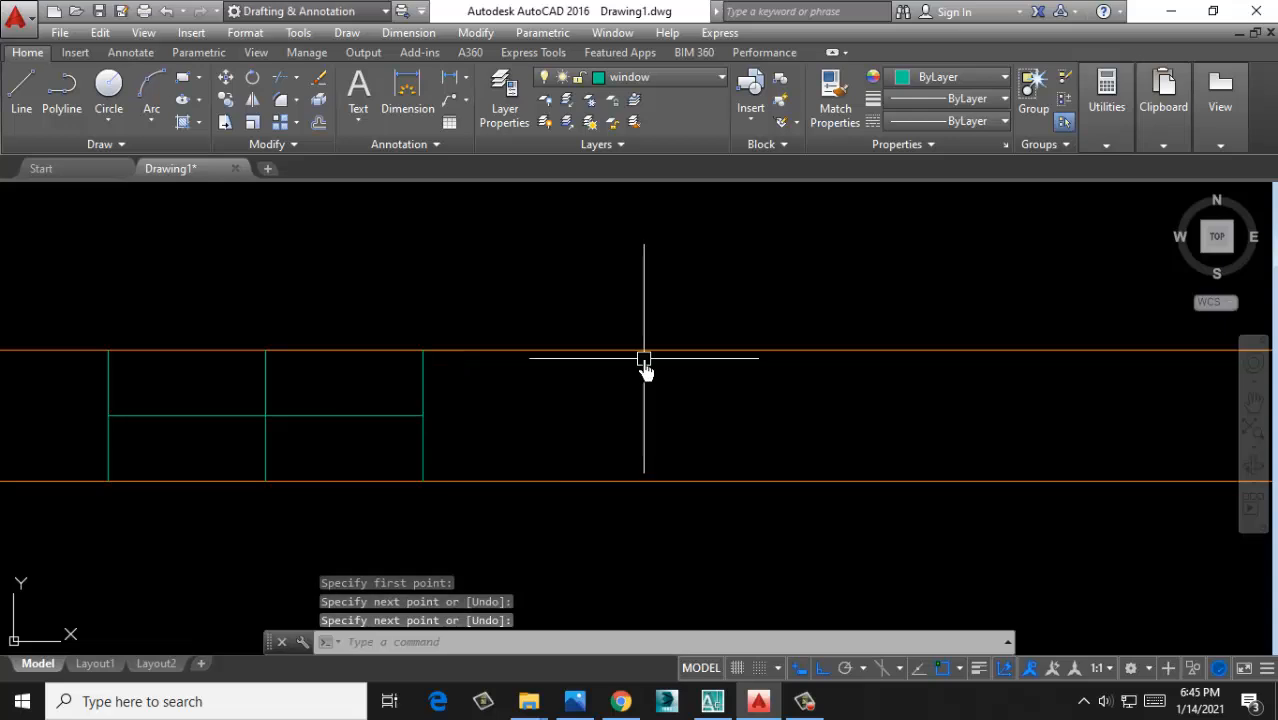
Offset the horizontal window line by 1 inch to both sides and erase the short vertical line in the middle
middle_click_drag(212, 508, 460, 420)
type("o")
key("Return")
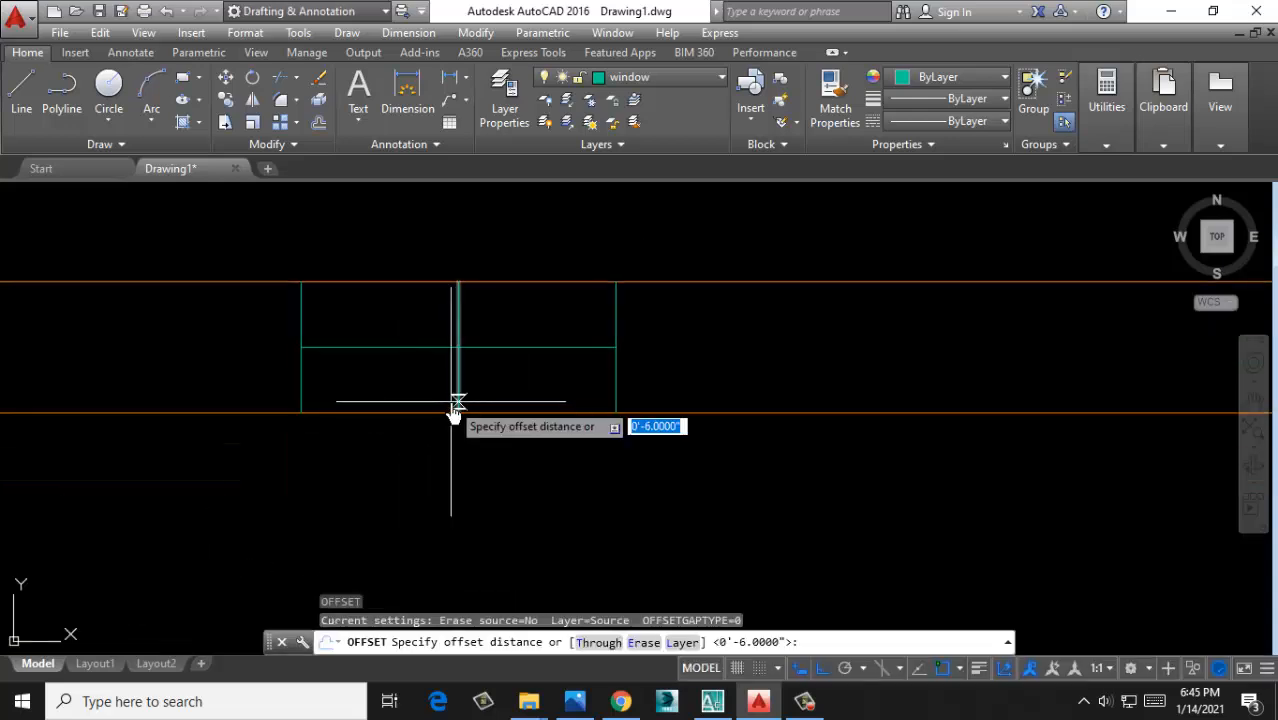
type("1")
key("Return")
left_click(480, 347)
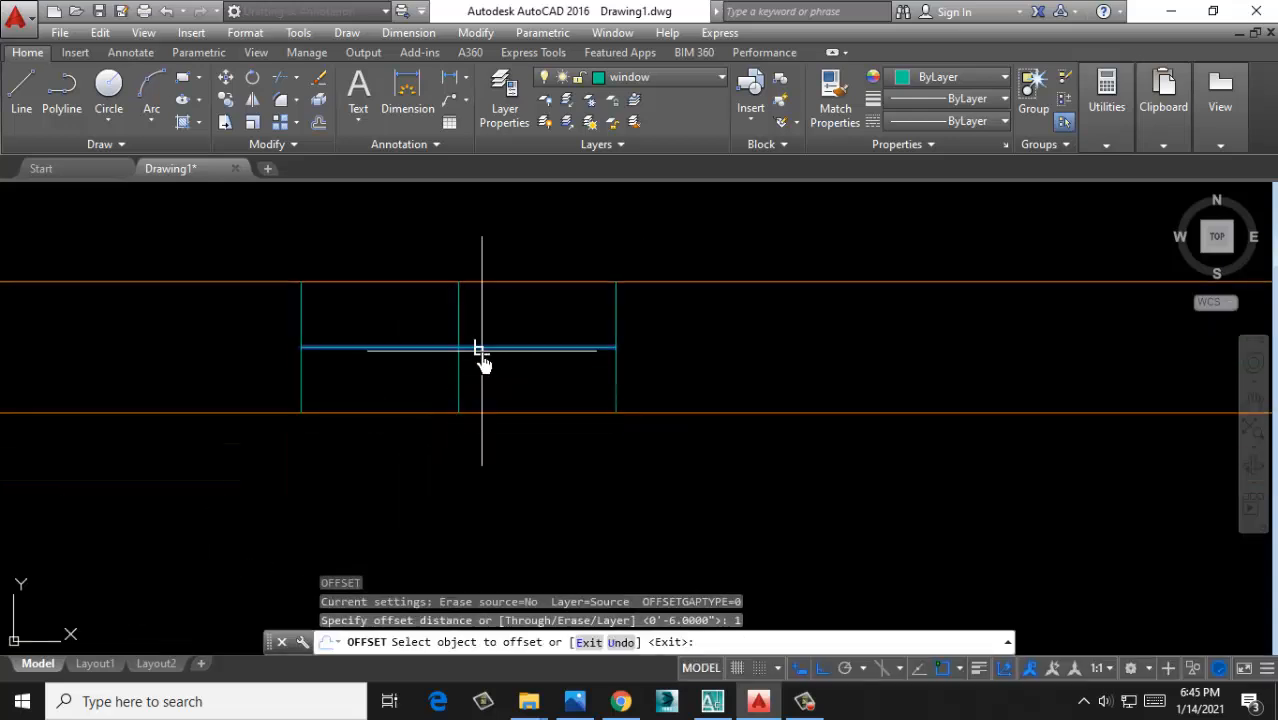
left_click(499, 338)
left_click(502, 347)
left_click(507, 435)
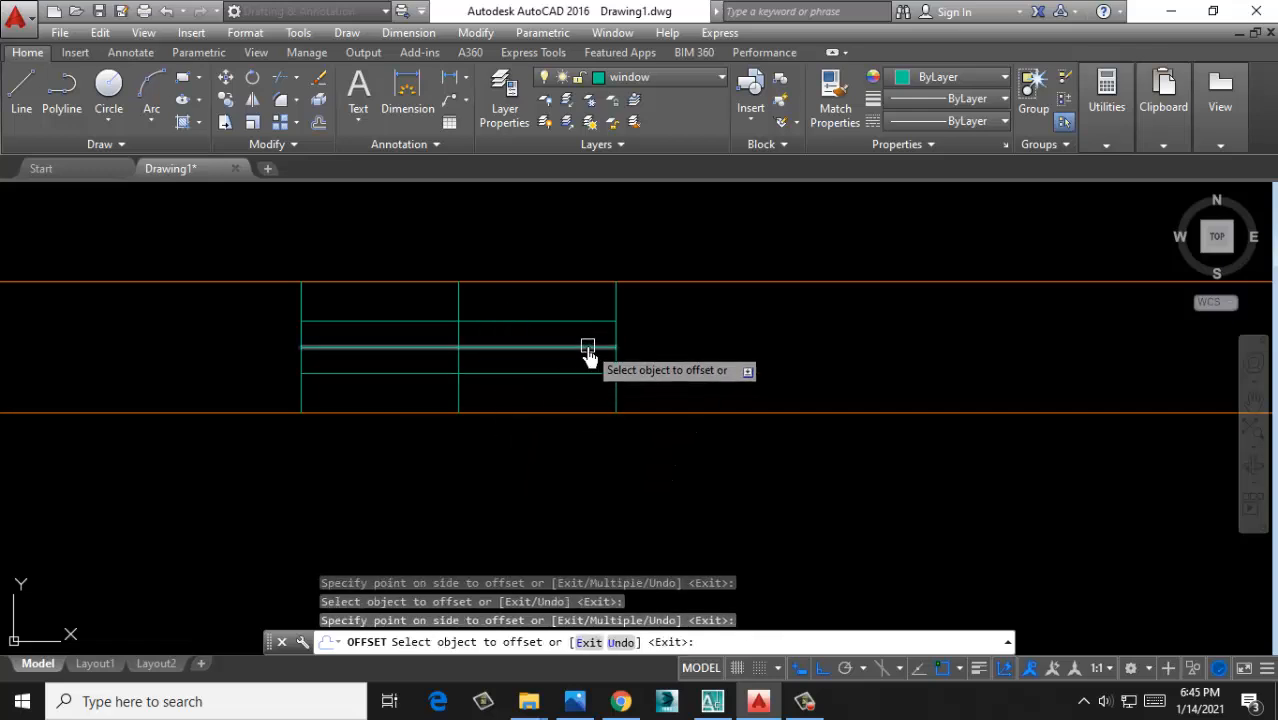
key("Escape")
left_click(468, 298)
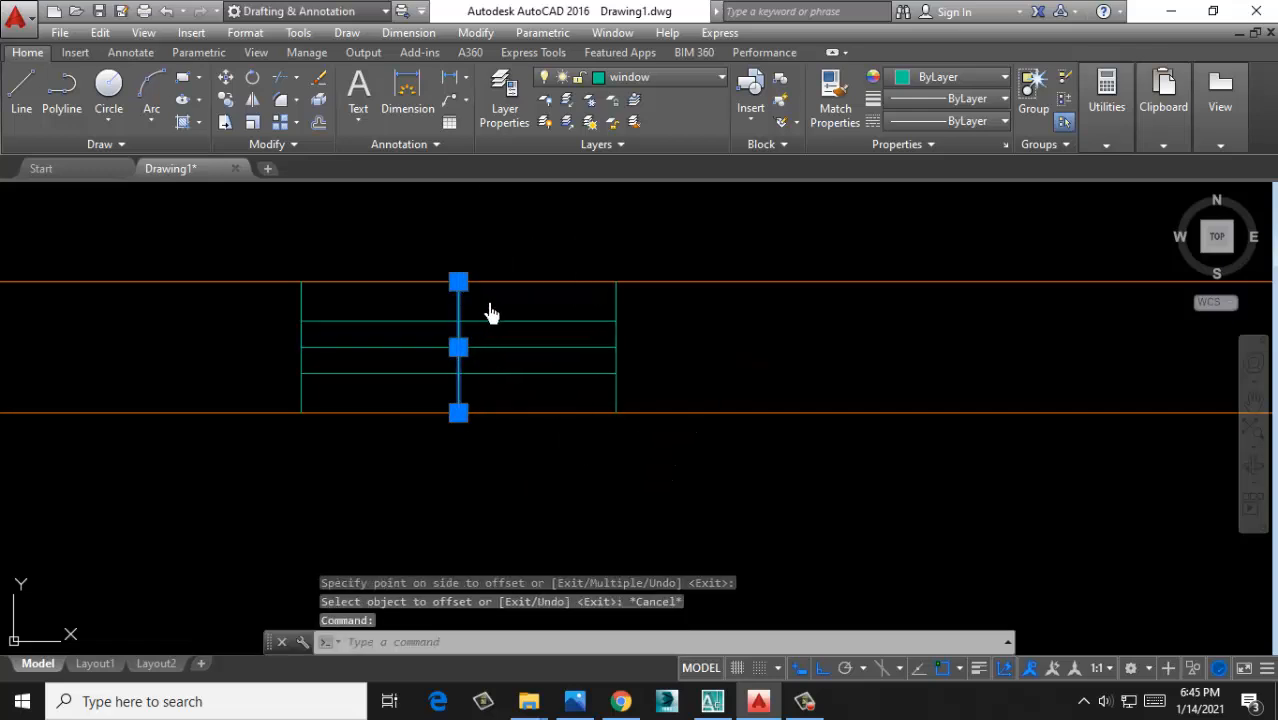
key("Delete")
Copy the five window lines from the upper wall to the empty space above it
left_click(280, 246)
left_click(742, 482)
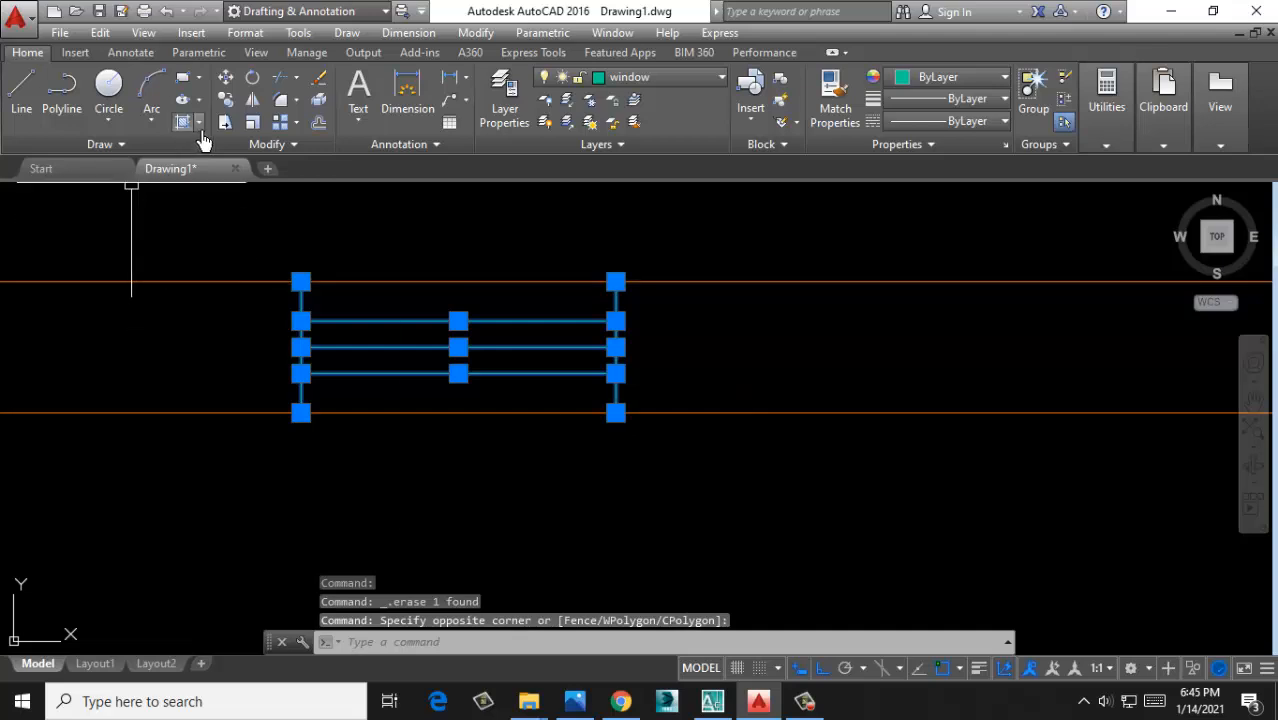
left_click(225, 103)
scroll(374, 410, "down", 3)
left_click(413, 328)
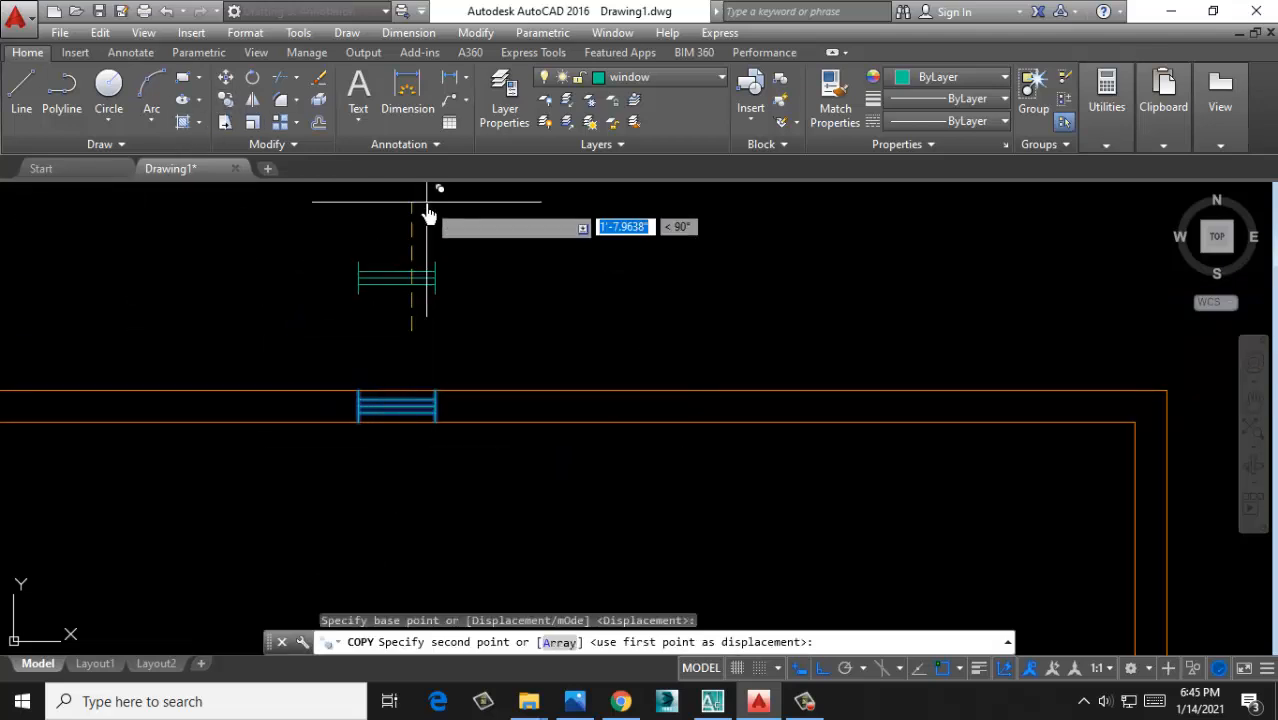
left_click(425, 200)
key("Return")
Start a block definition named window and select the five lines of the copied window as its objects
scroll(452, 312, "up", 5)
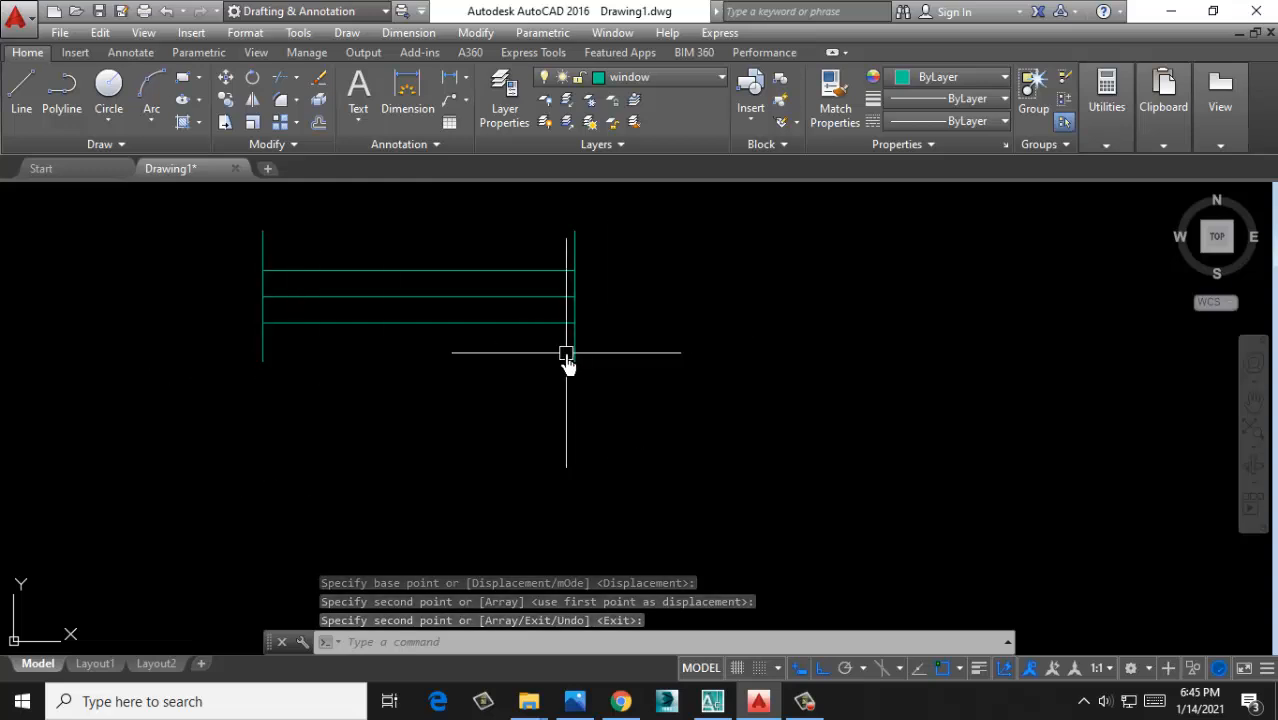
scroll(400, 445, "down", 4)
scroll(388, 474, "up", 2)
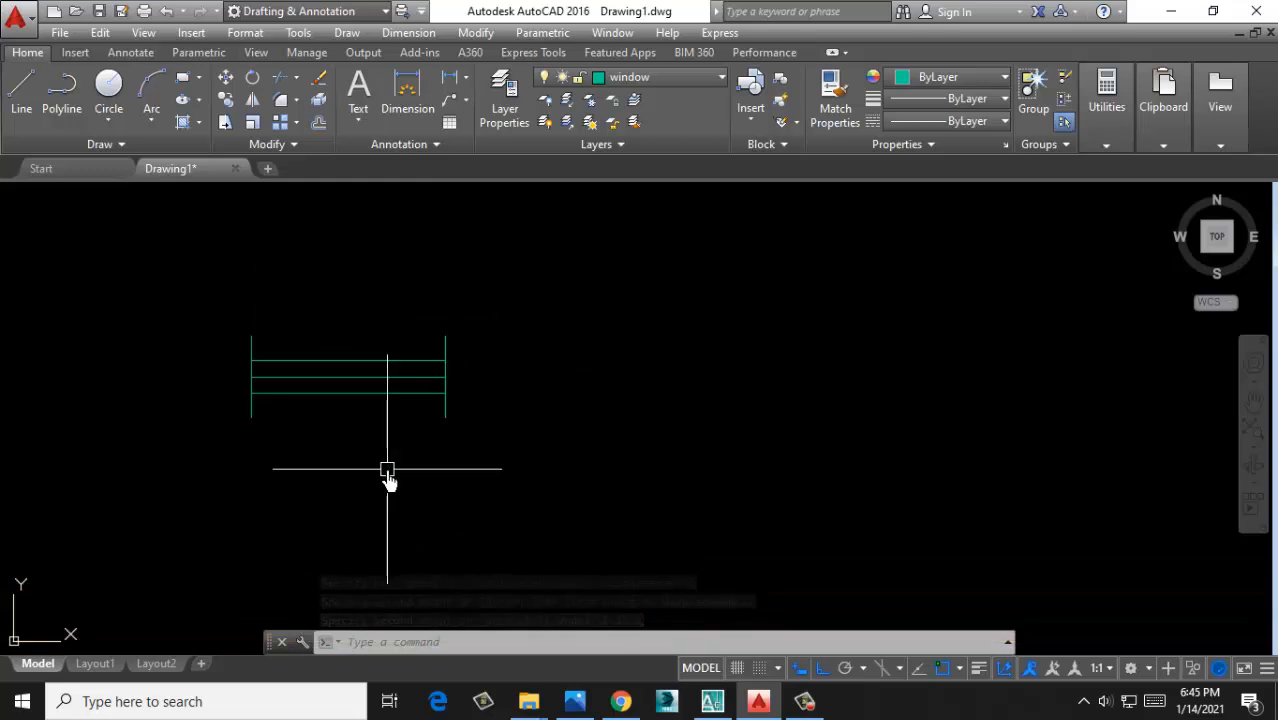
left_click(776, 88)
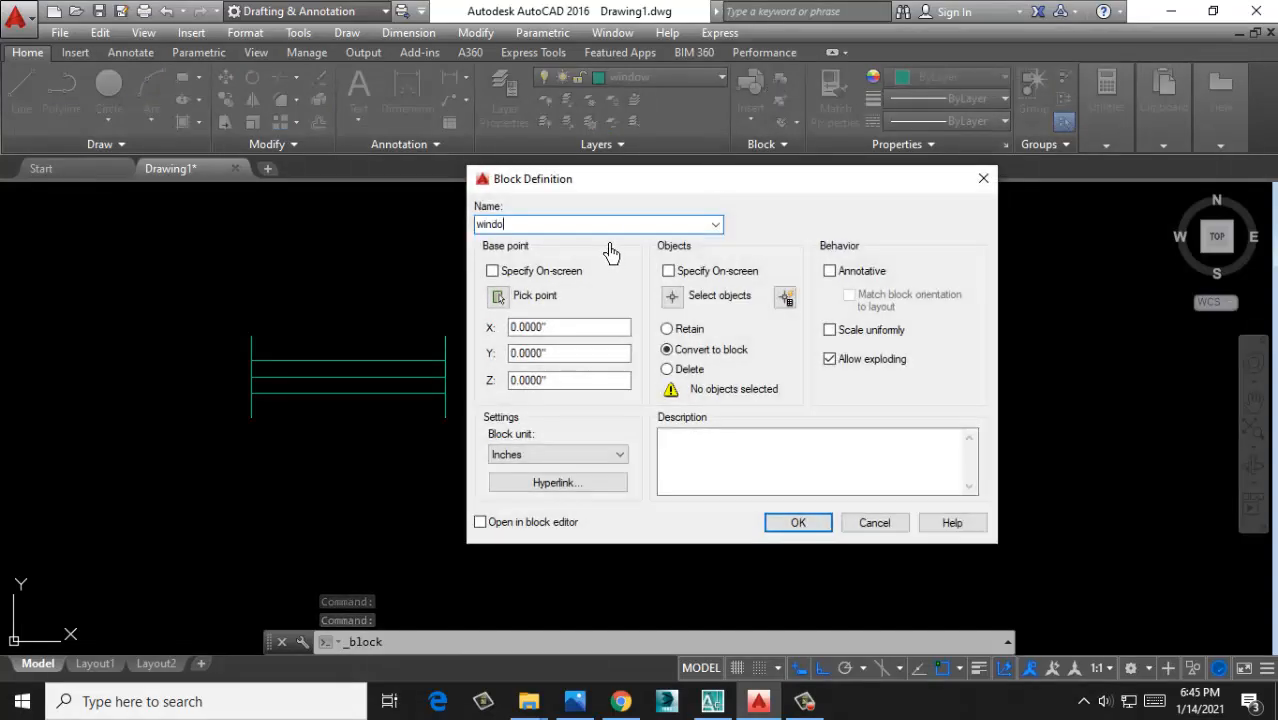
left_click(671, 297)
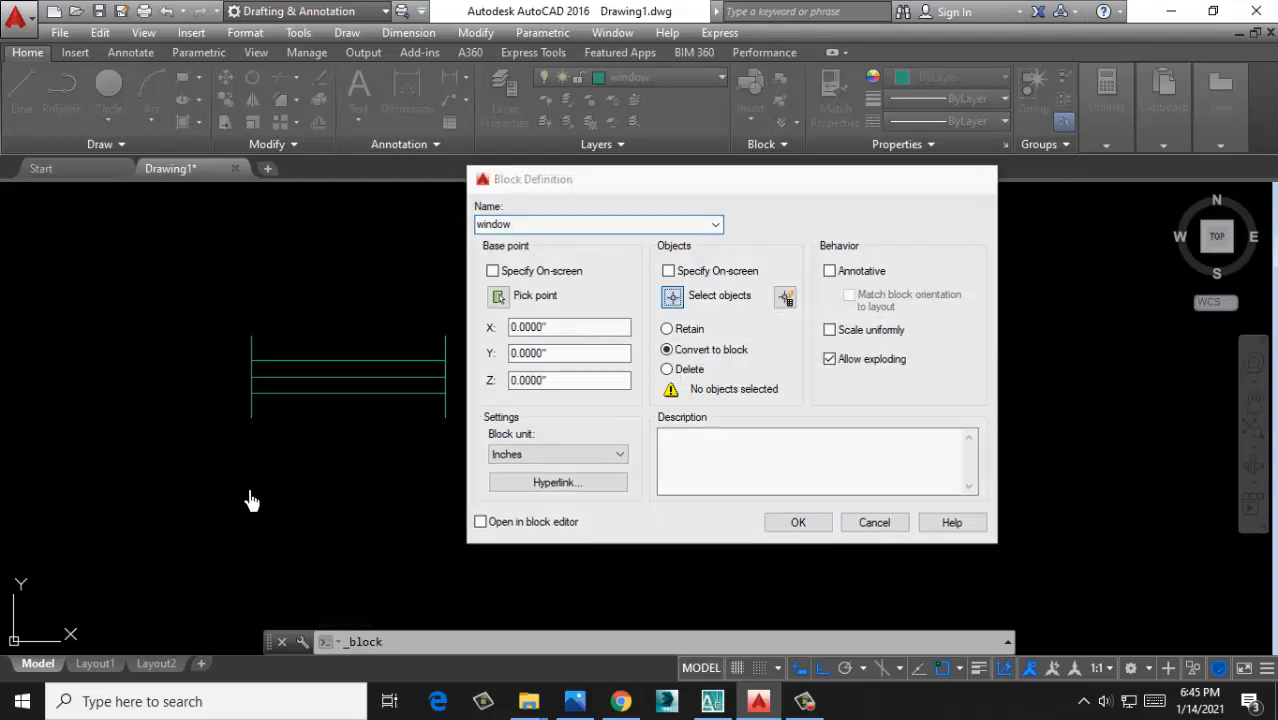
left_click(573, 251)
left_click(174, 482)
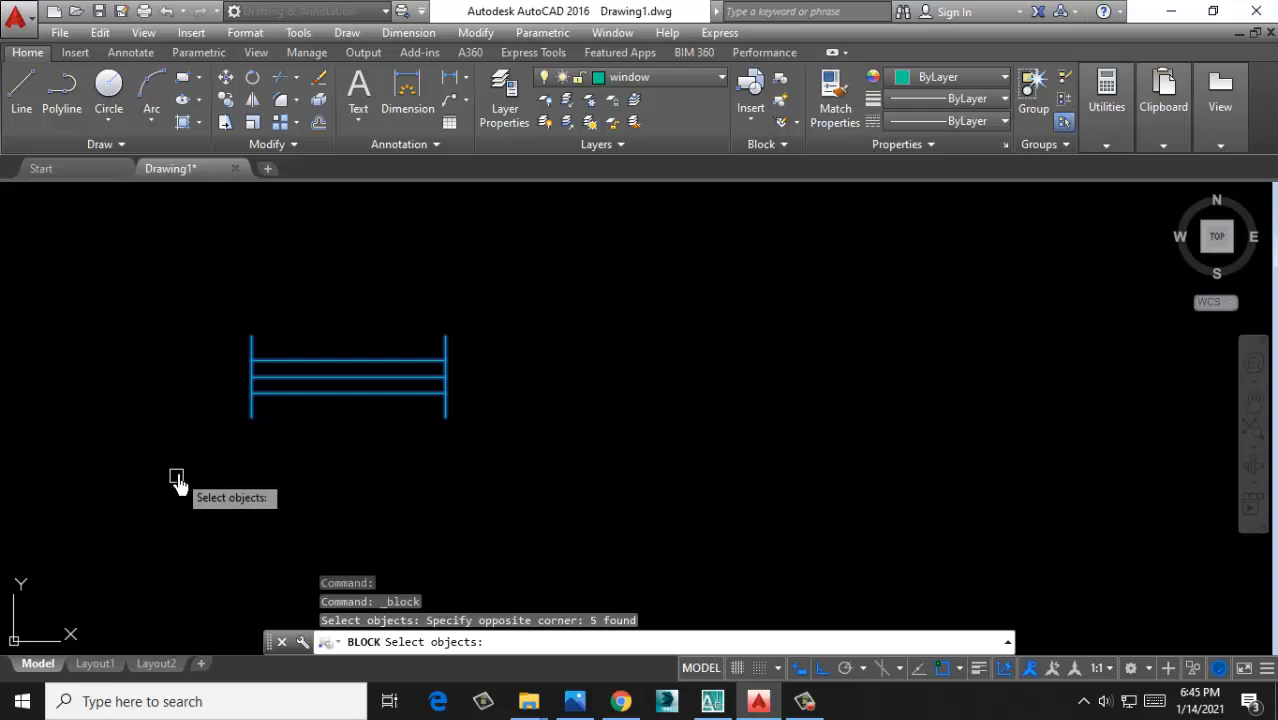
key("Return")
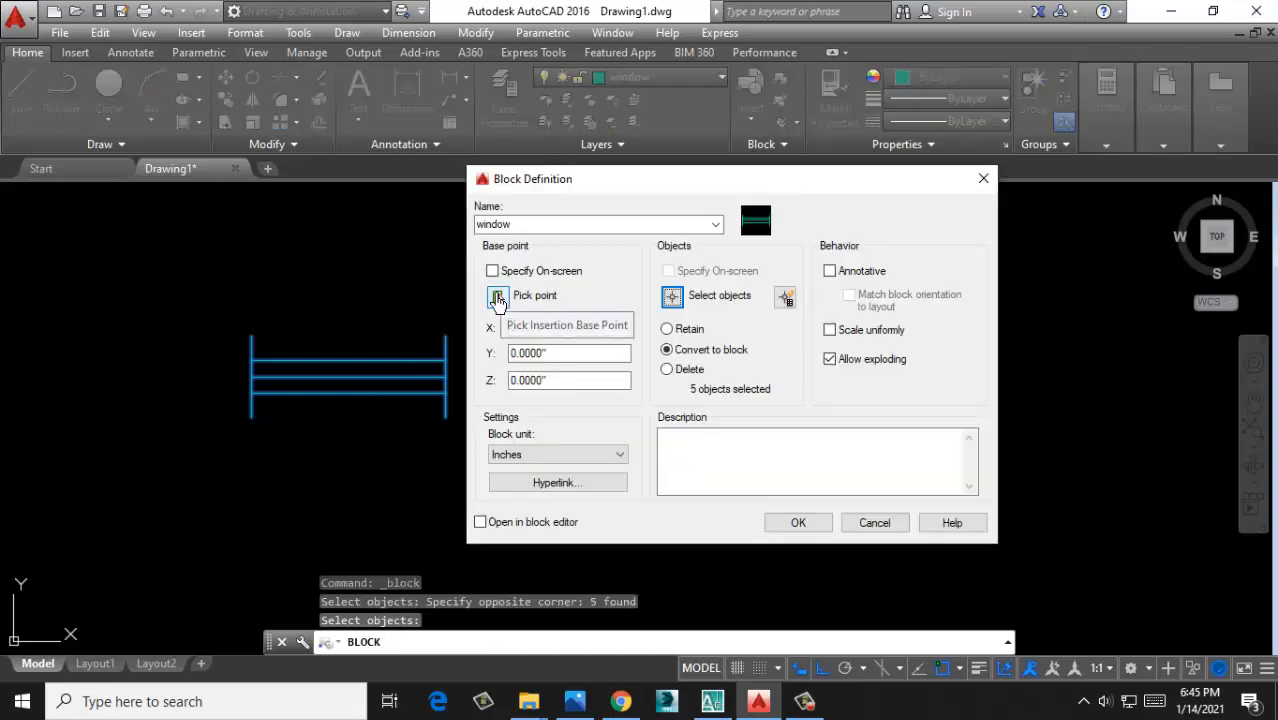
Set the block's base point at the midpoint of the window's central line and create the block
left_click(498, 299)
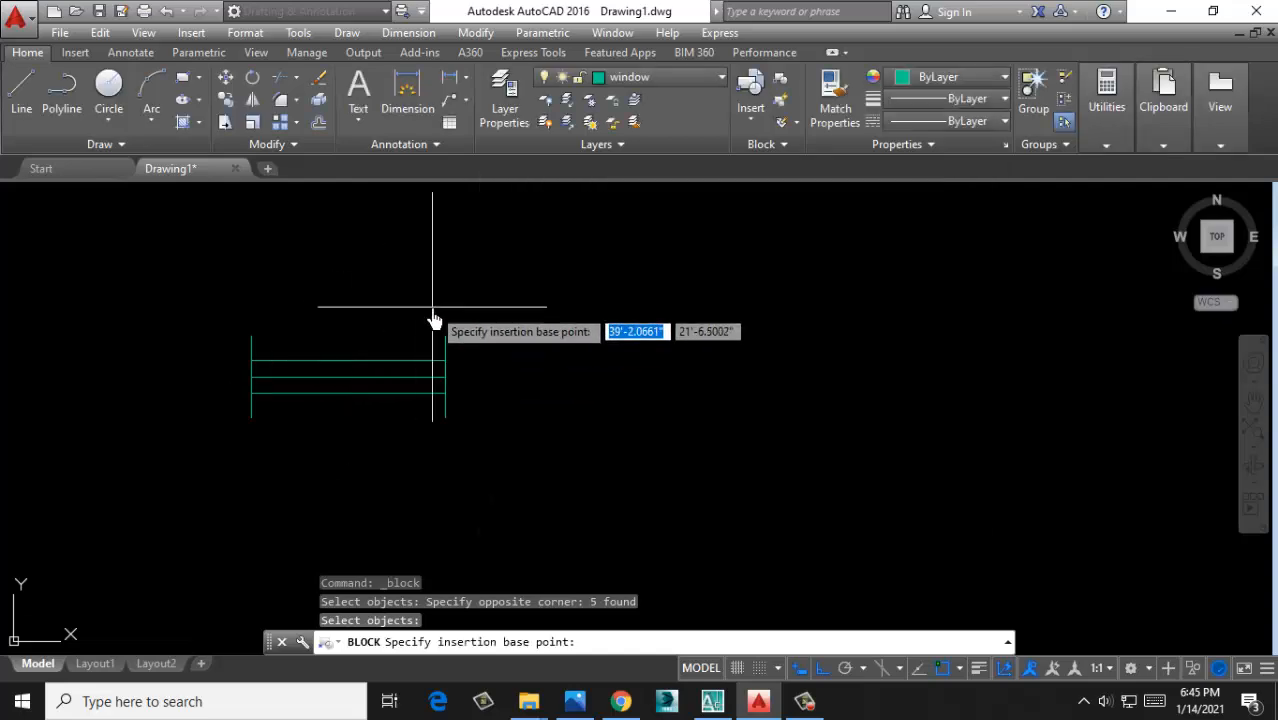
scroll(480, 390, "down", 5)
scroll(520, 355, "down", 4)
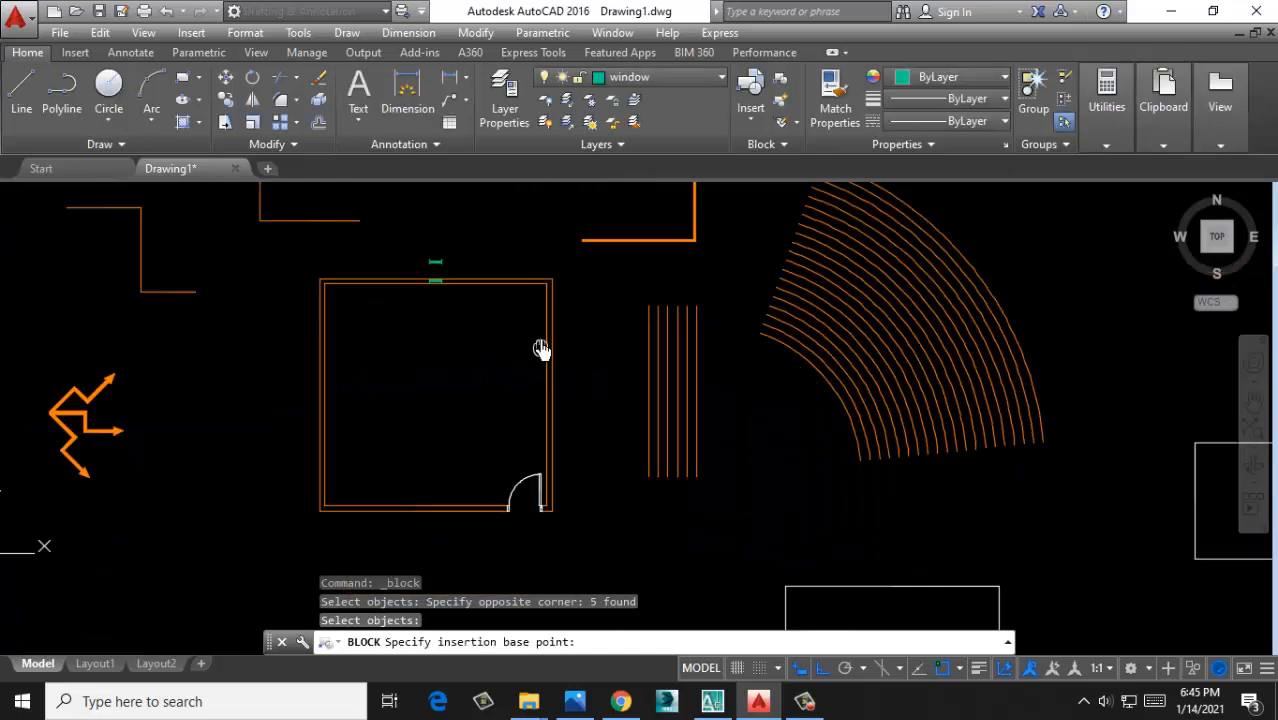
scroll(540, 500, "up", 6)
left_click(534, 441)
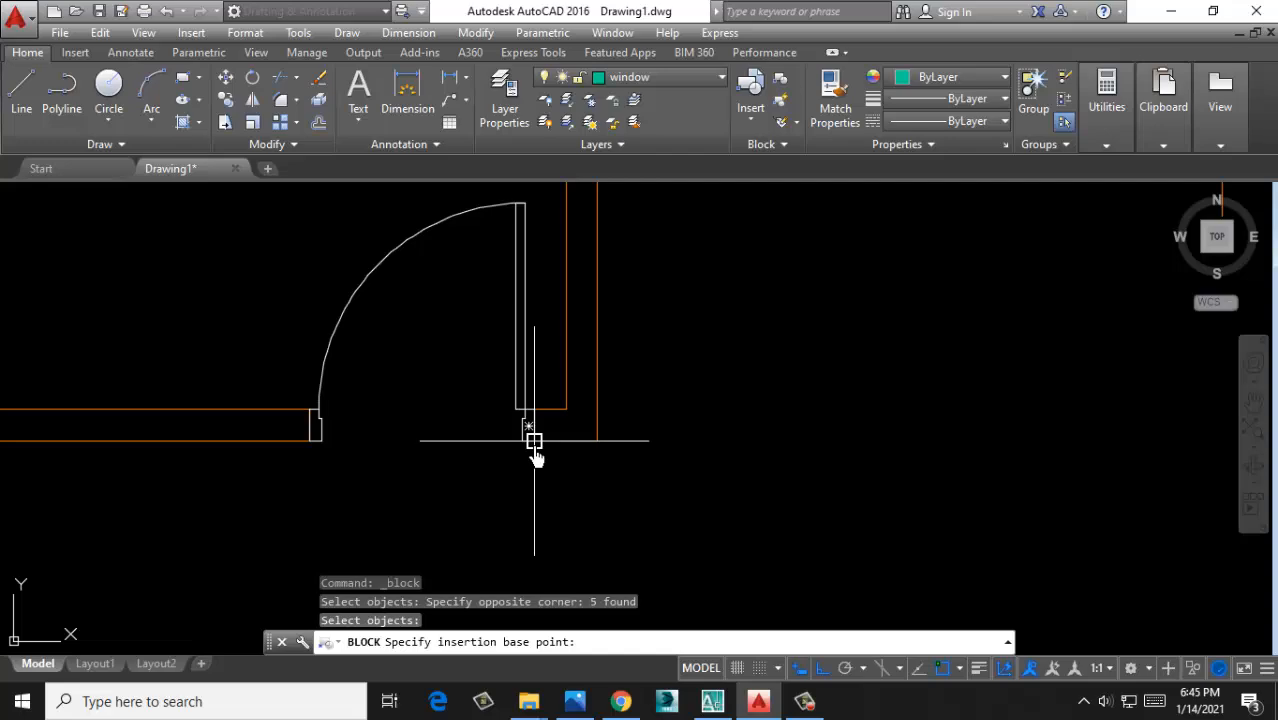
scroll(534, 455, "down", 4)
scroll(521, 370, "up", 6)
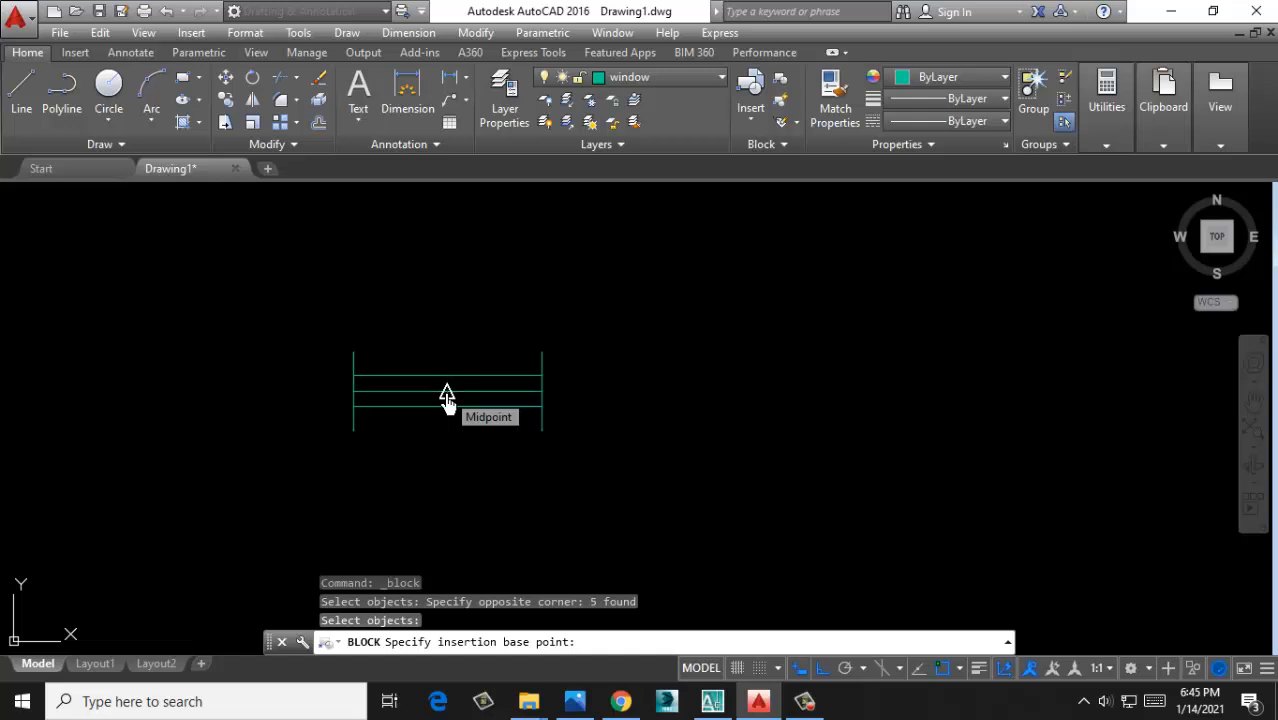
left_click(447, 397)
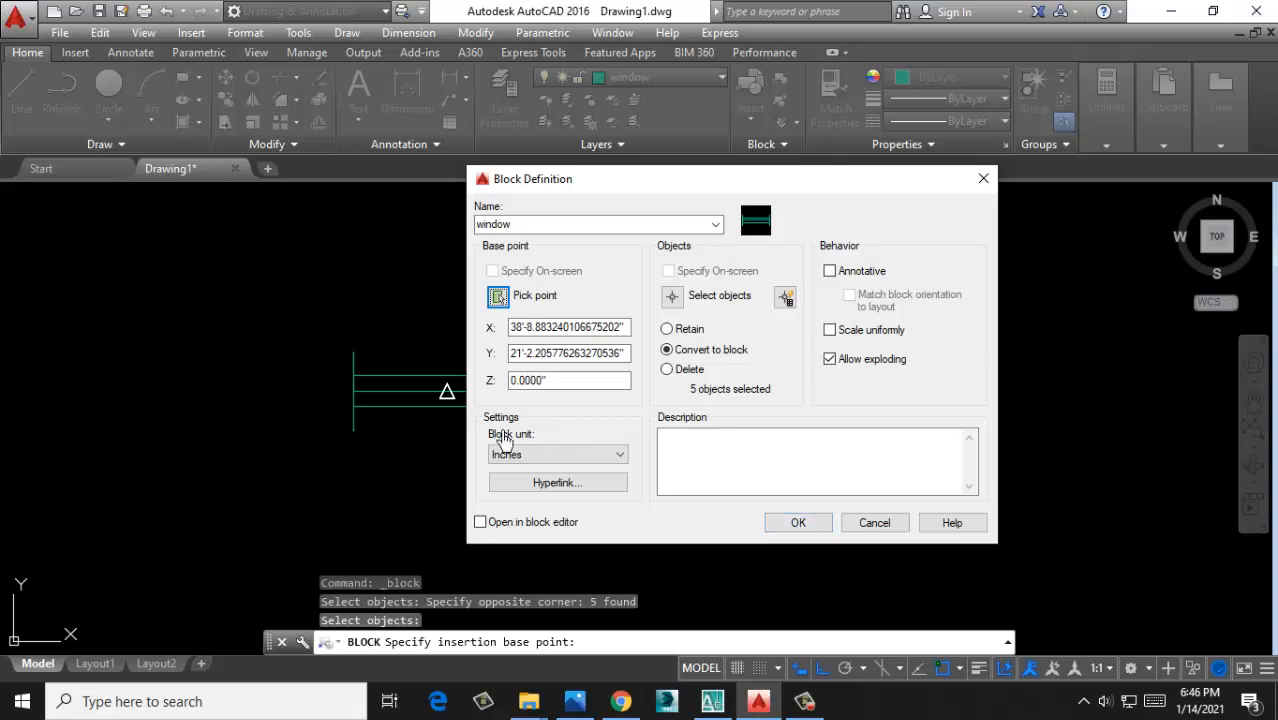
left_click(798, 523)
Insert the window block in the empty space to the right of the copied window
scroll(485, 385, "down", 2)
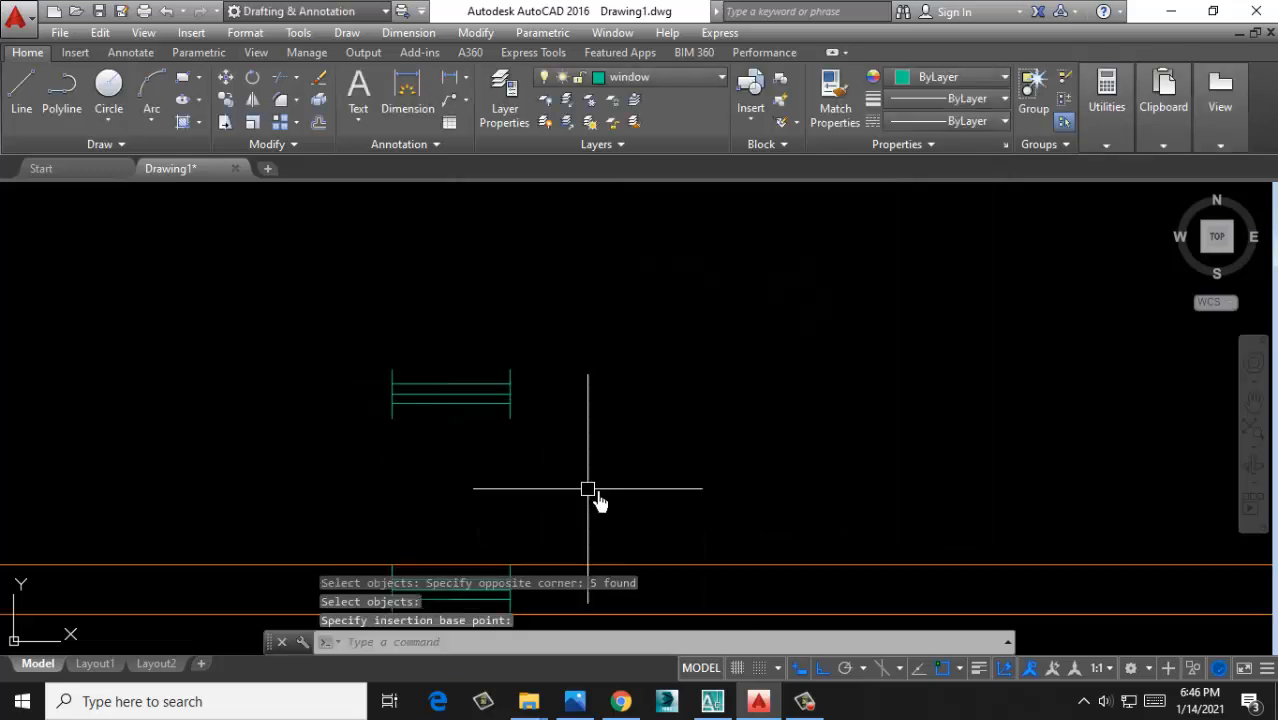
middle_click_drag(625, 484, 502, 411)
left_click(758, 128)
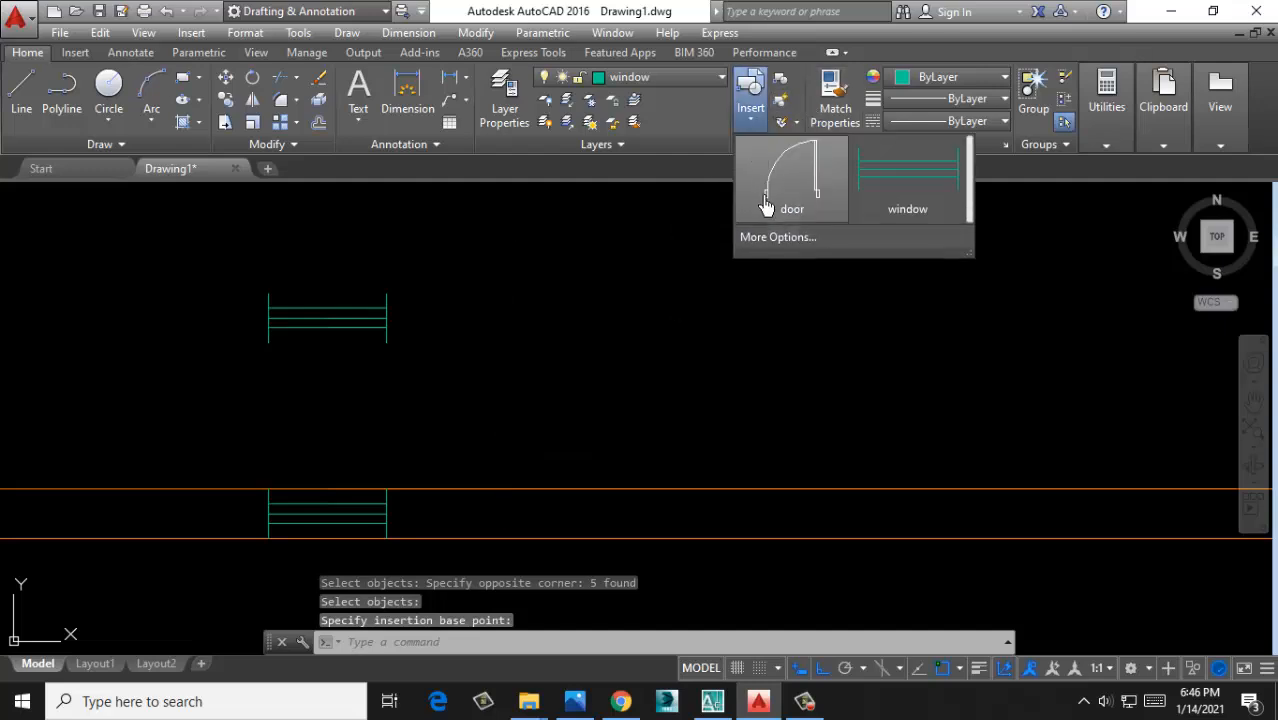
left_click(910, 190)
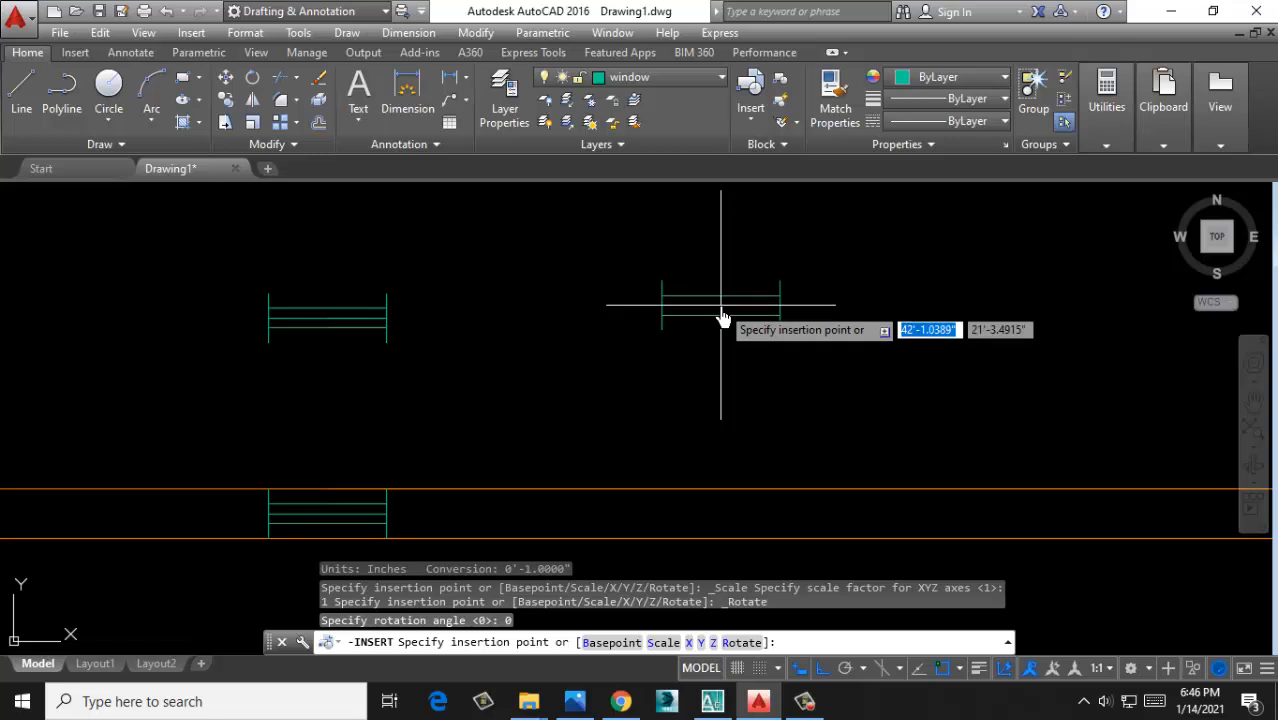
left_click(722, 316)
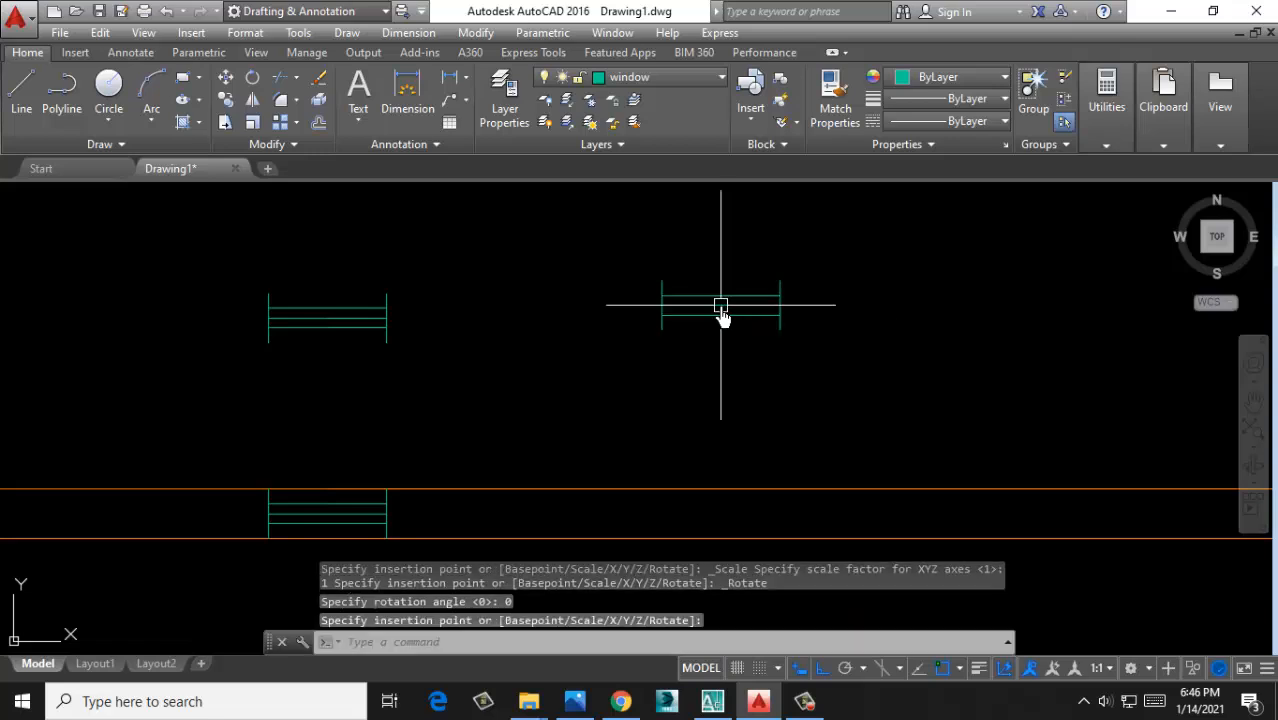
Erase both window blocks lying above the room's upper wall
scroll(549, 340, "down", 4)
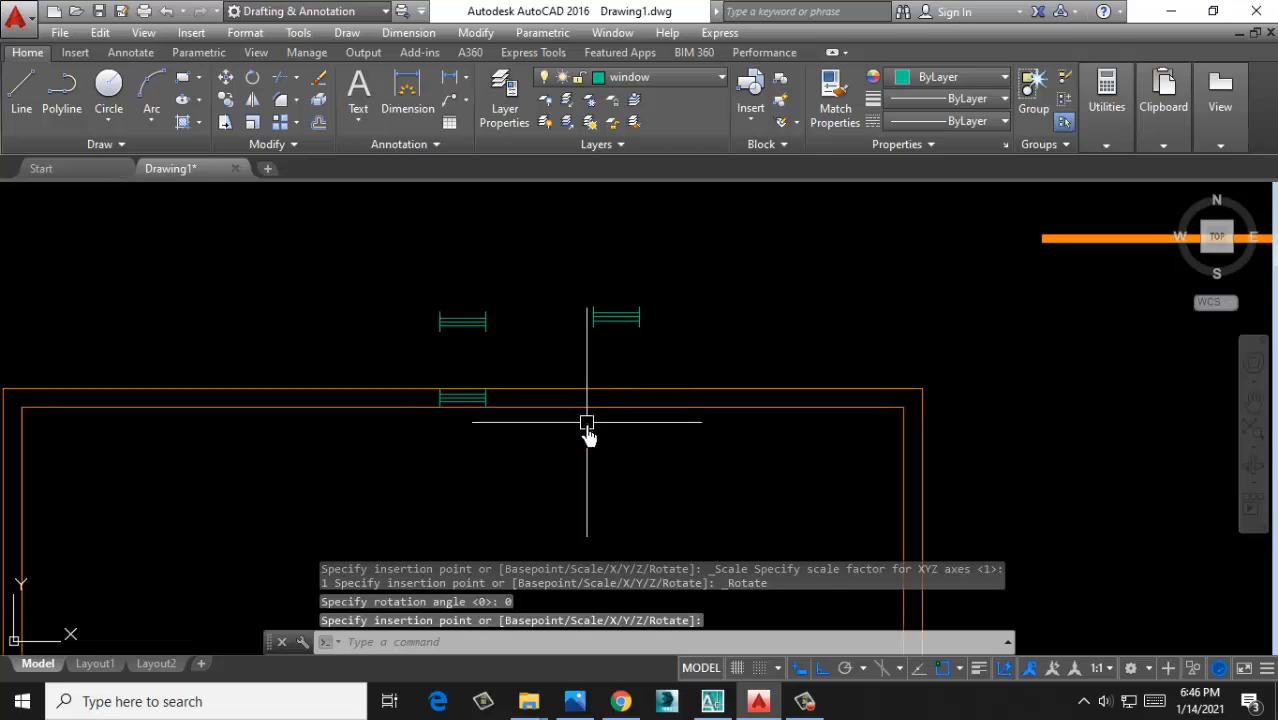
left_click(709, 203)
left_click(430, 279)
key("Delete")
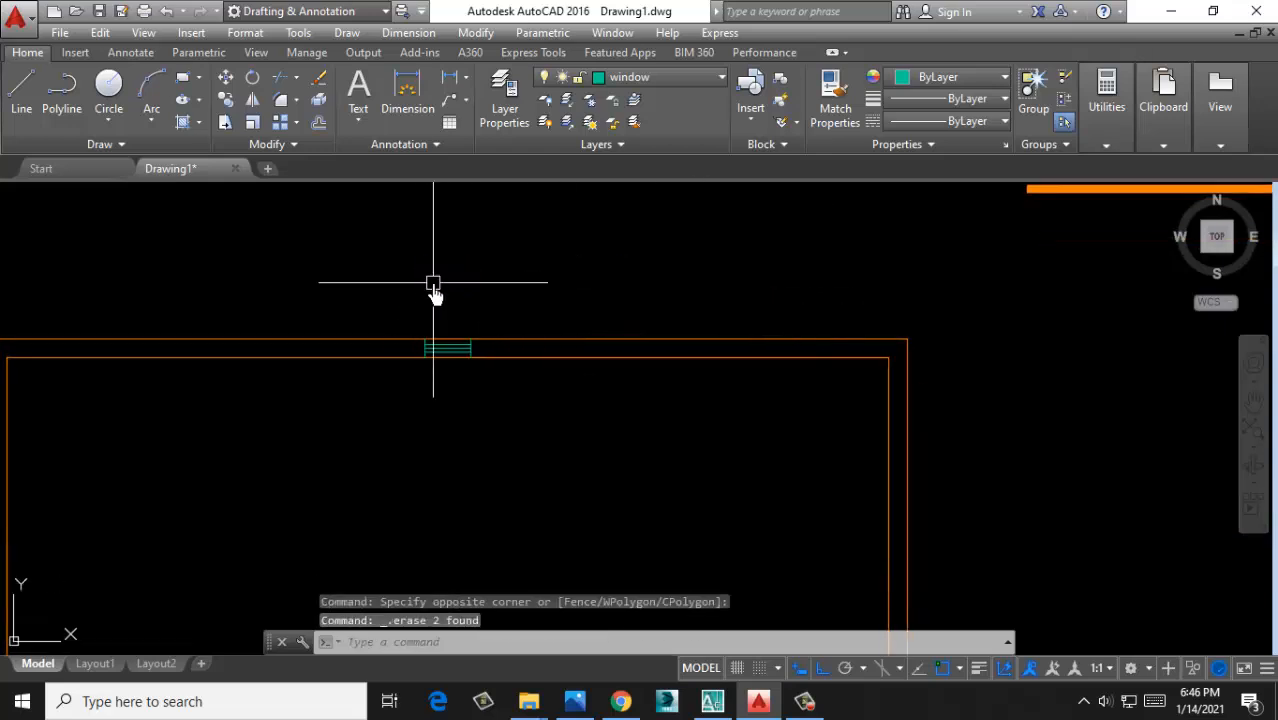
Erase the five original window lines inside the upper wall
scroll(447, 358, "up", 2)
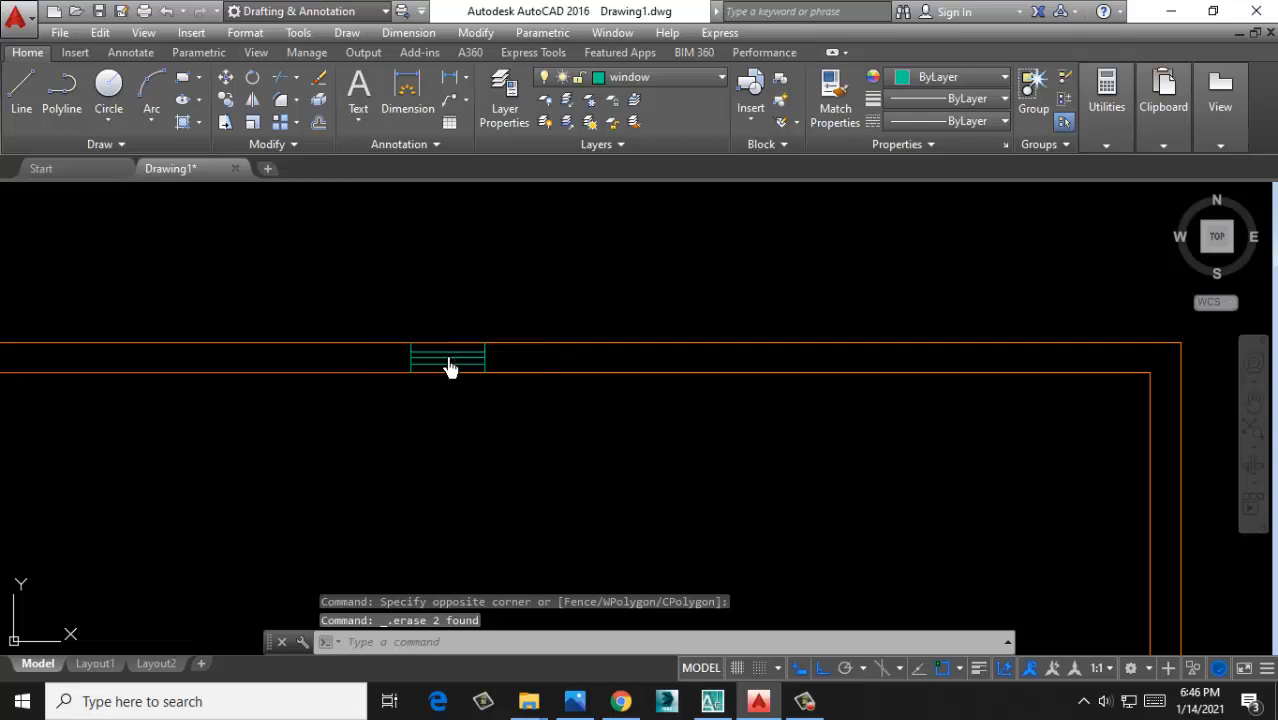
left_click(448, 360)
left_click(362, 269)
left_click(545, 440)
key("Delete")
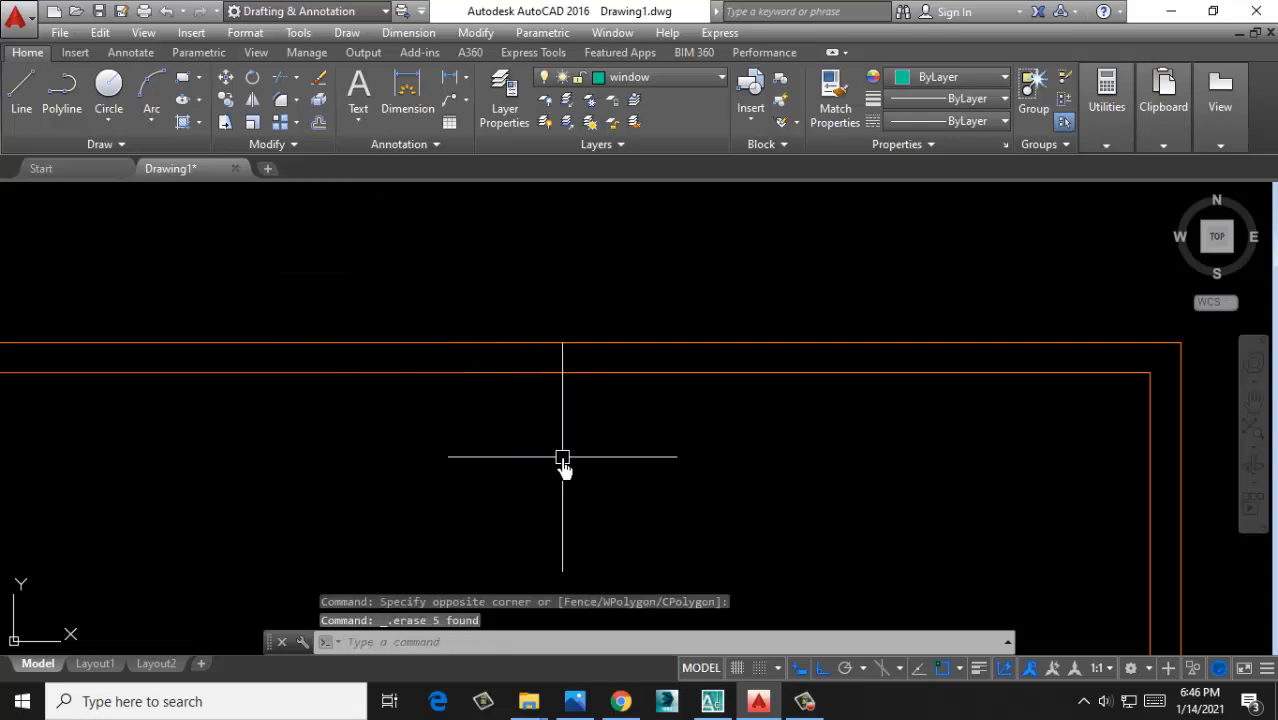
Draw a short line across the thickness of the upper wall at its midpoint
scroll(499, 394, "down", 4)
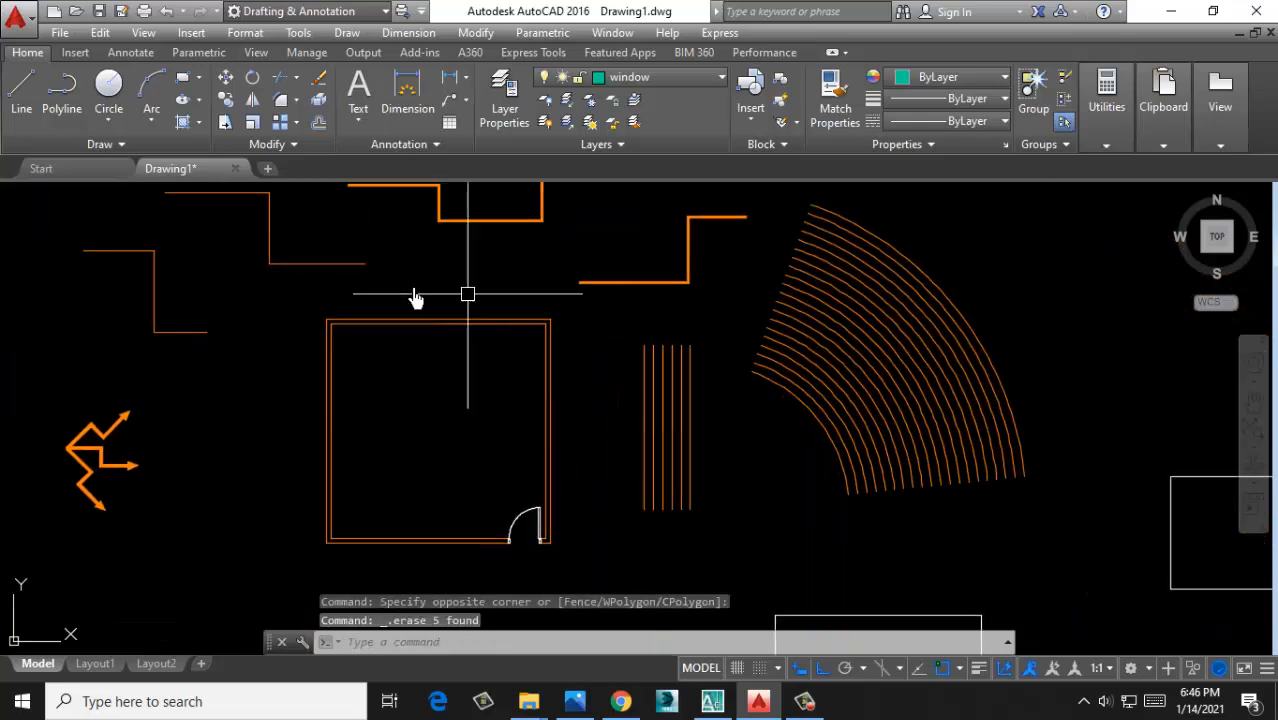
left_click(20, 105)
scroll(388, 300, "up", 2)
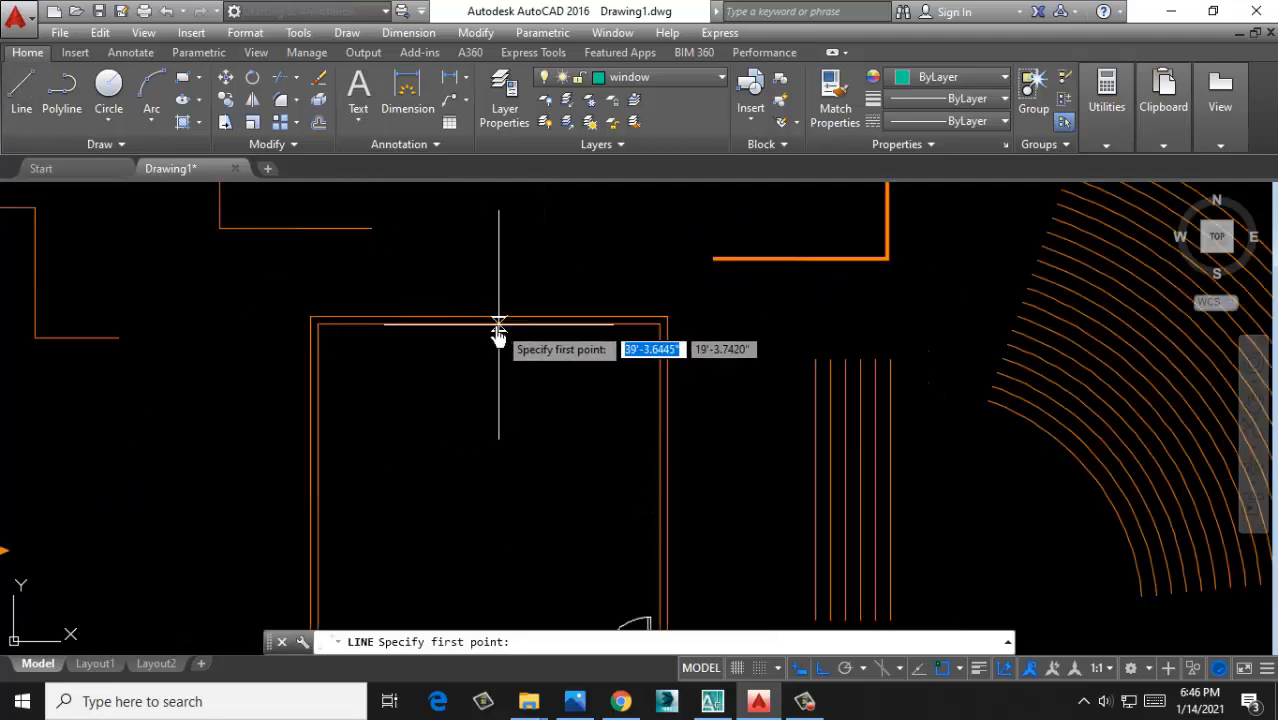
left_click(486, 330)
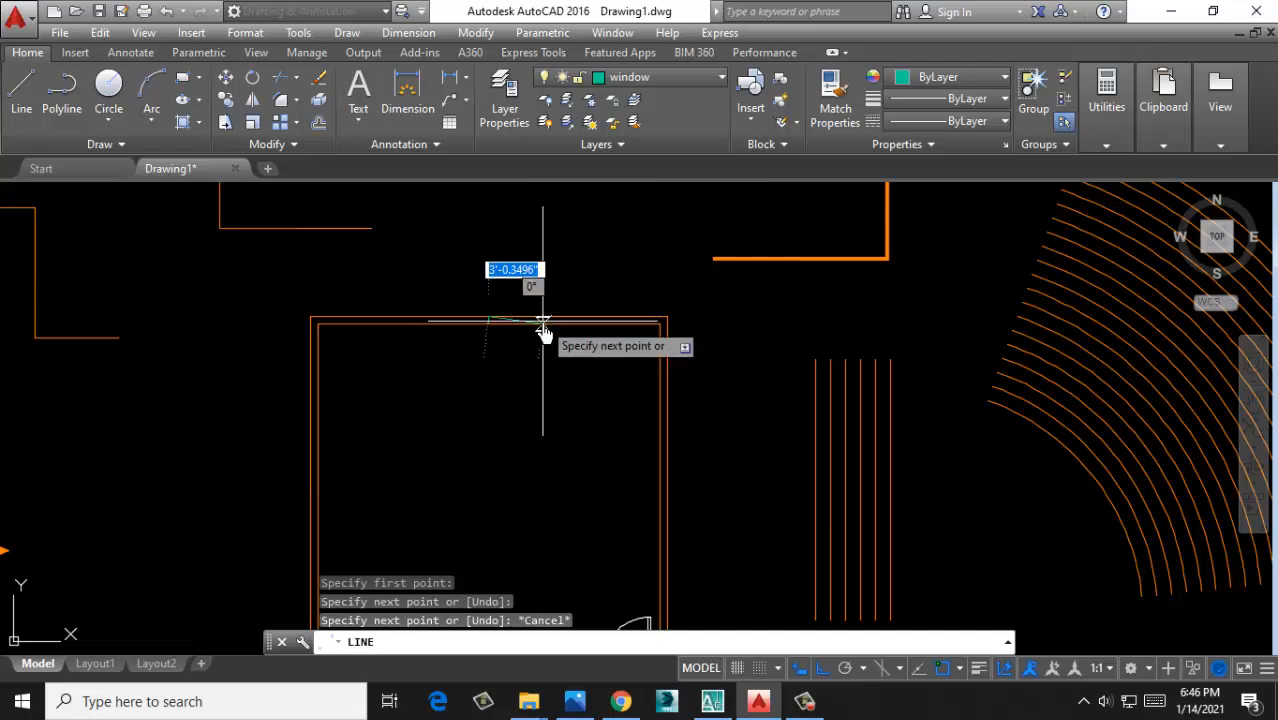
key("Escape")
Draw a short line across the thickness of the room's right wall at its midpoint
middle_click_drag(607, 405, 567, 348)
key("space")
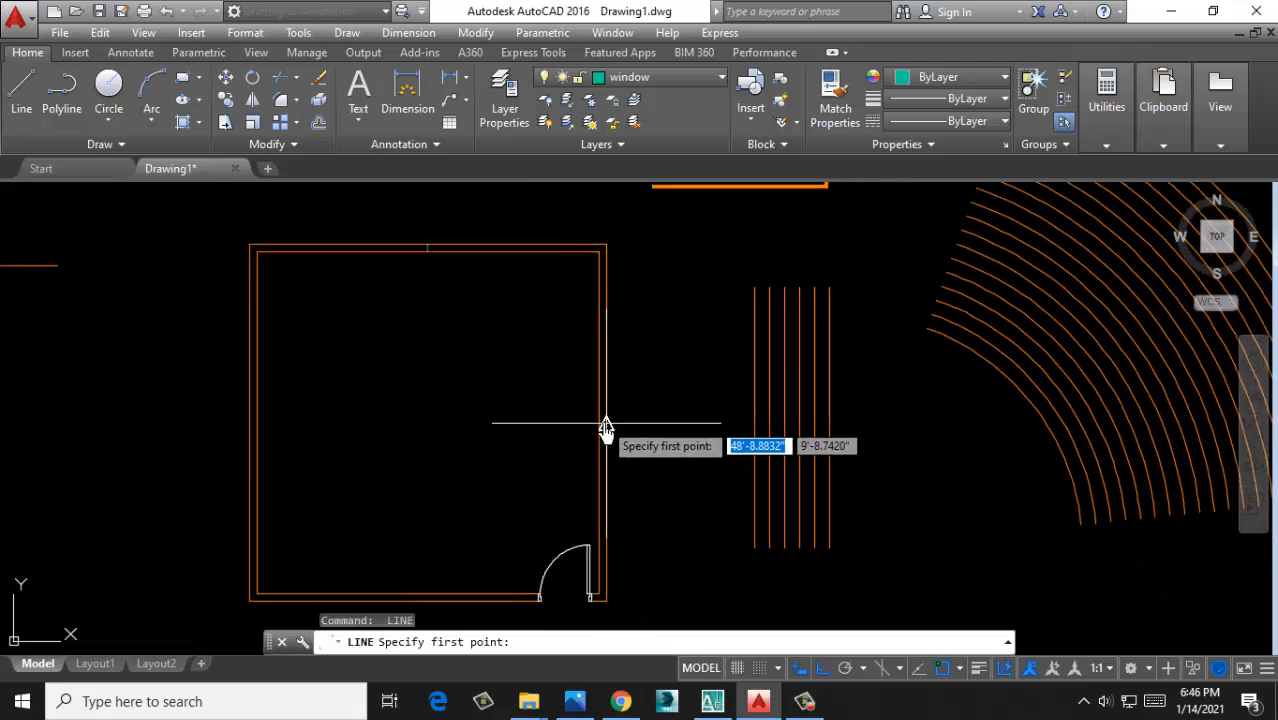
left_click(600, 424)
key("Escape")
Draw a short line across the lower wall, starting from the midpoint of the wall segment beside the door
middle_click_drag(381, 483, 496, 348)
key("space")
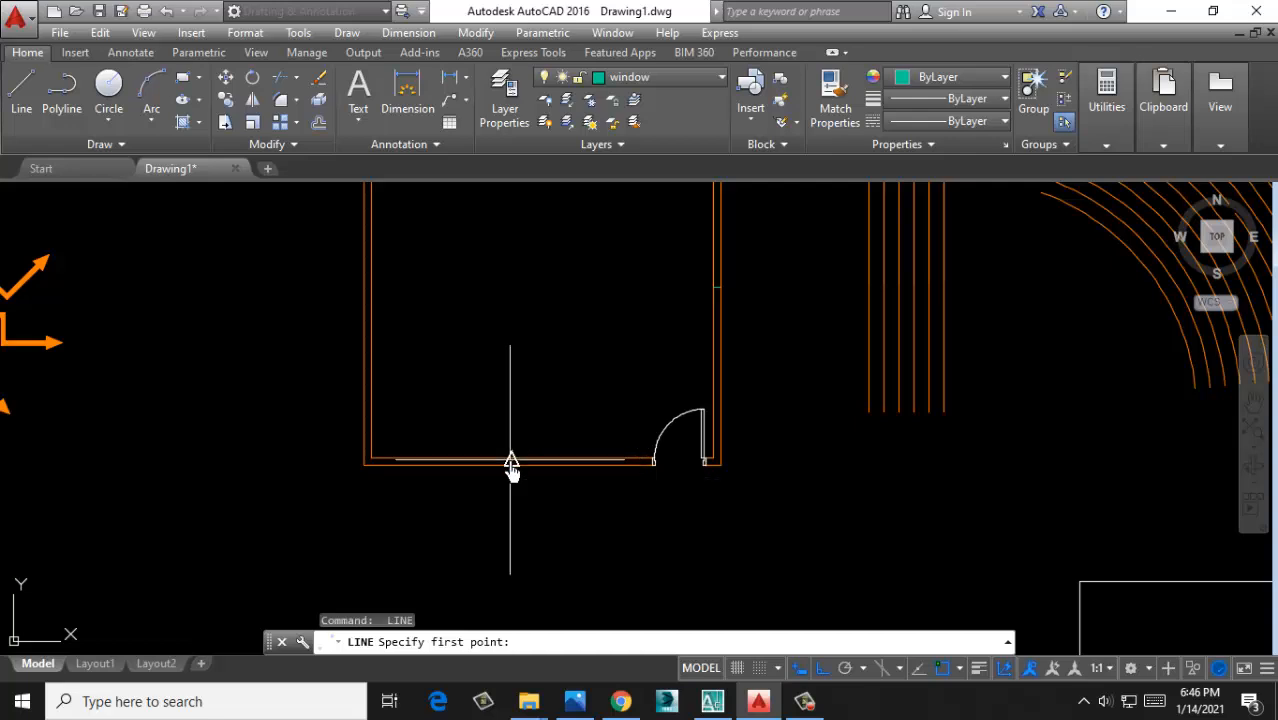
left_click(511, 458)
left_click(511, 465)
key("space")
Draw a short line across the thickness of the room's left wall at its midpoint
middle_click_drag(416, 341, 459, 456)
key("space")
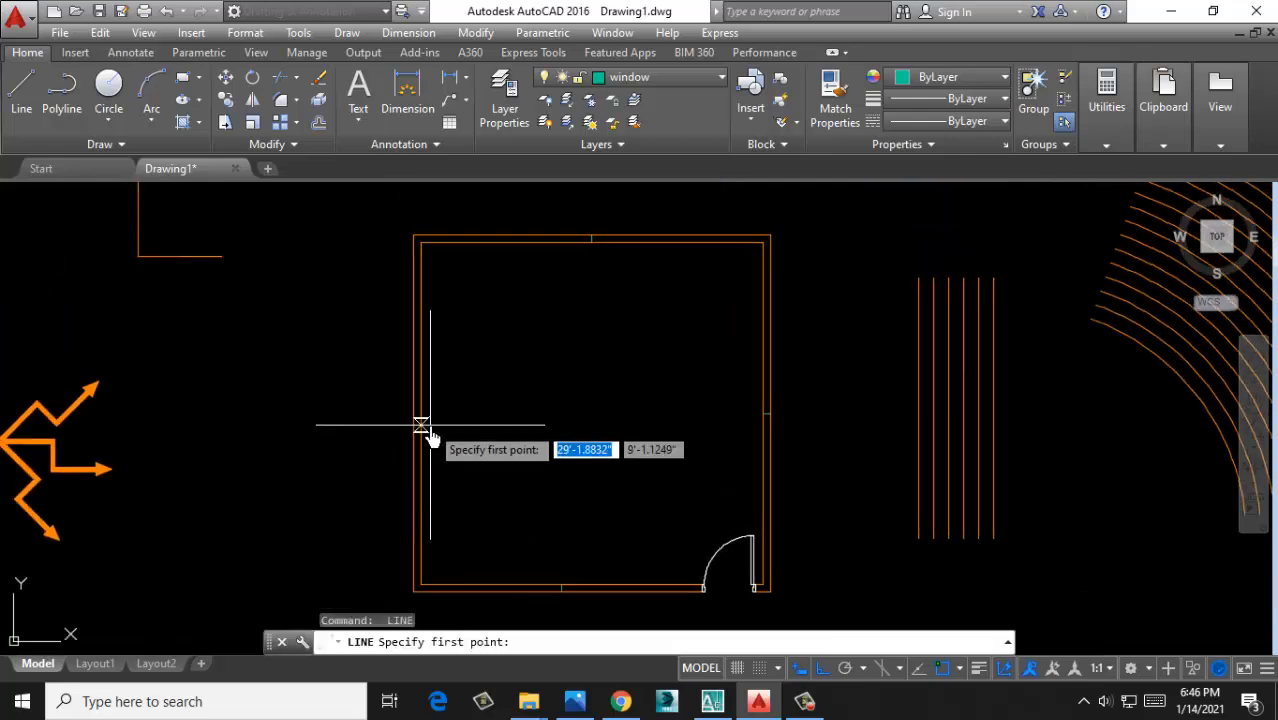
left_click(421, 415)
left_click(414, 426)
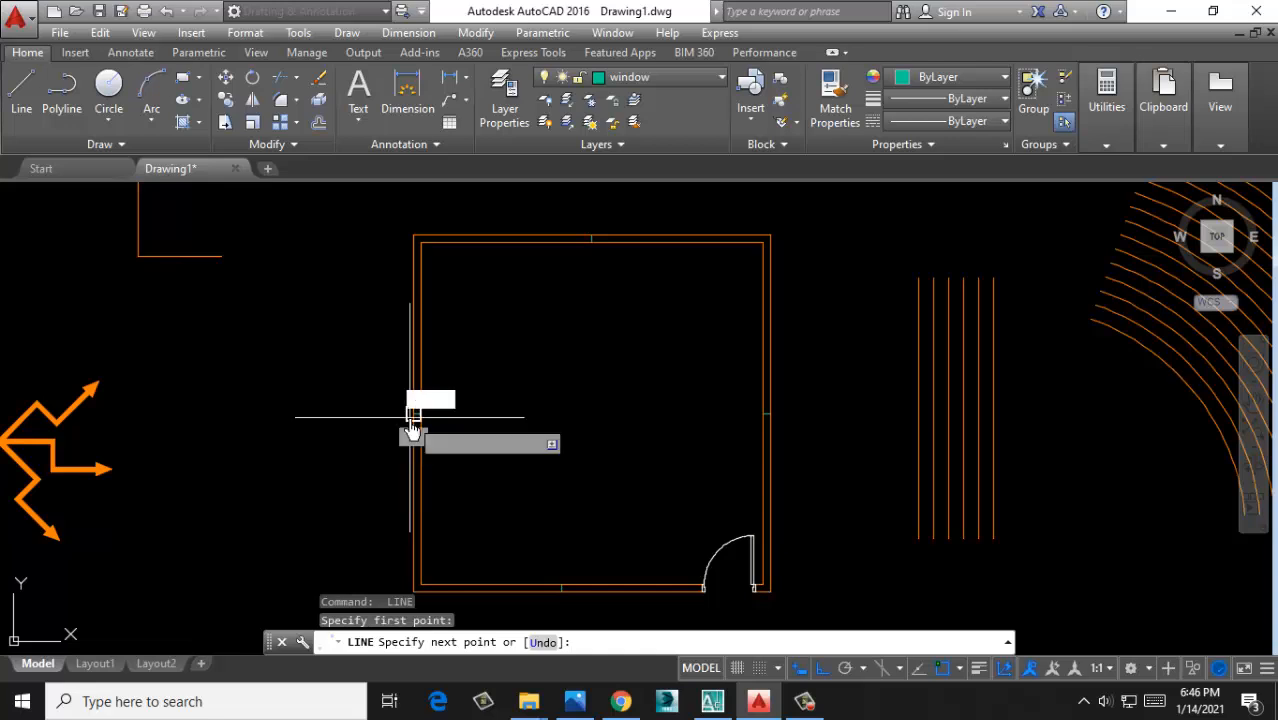
key("space")
Insert the window block with an X scale of 3 at the midpoint of the short line across the upper wall
mouse_move(690, 285)
middle_mouse_down()
mouse_move(662, 371)
mouse_move(491, 365)
middle_mouse_up()
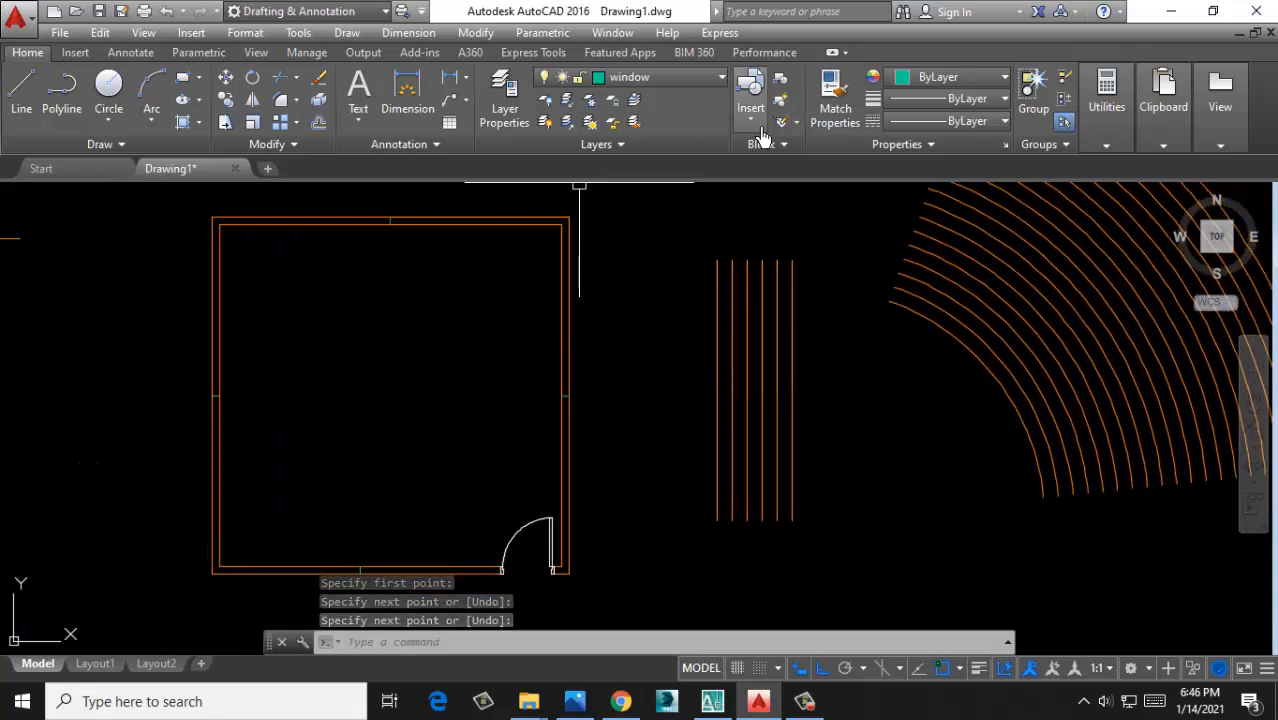
left_click(751, 100)
left_click(783, 246)
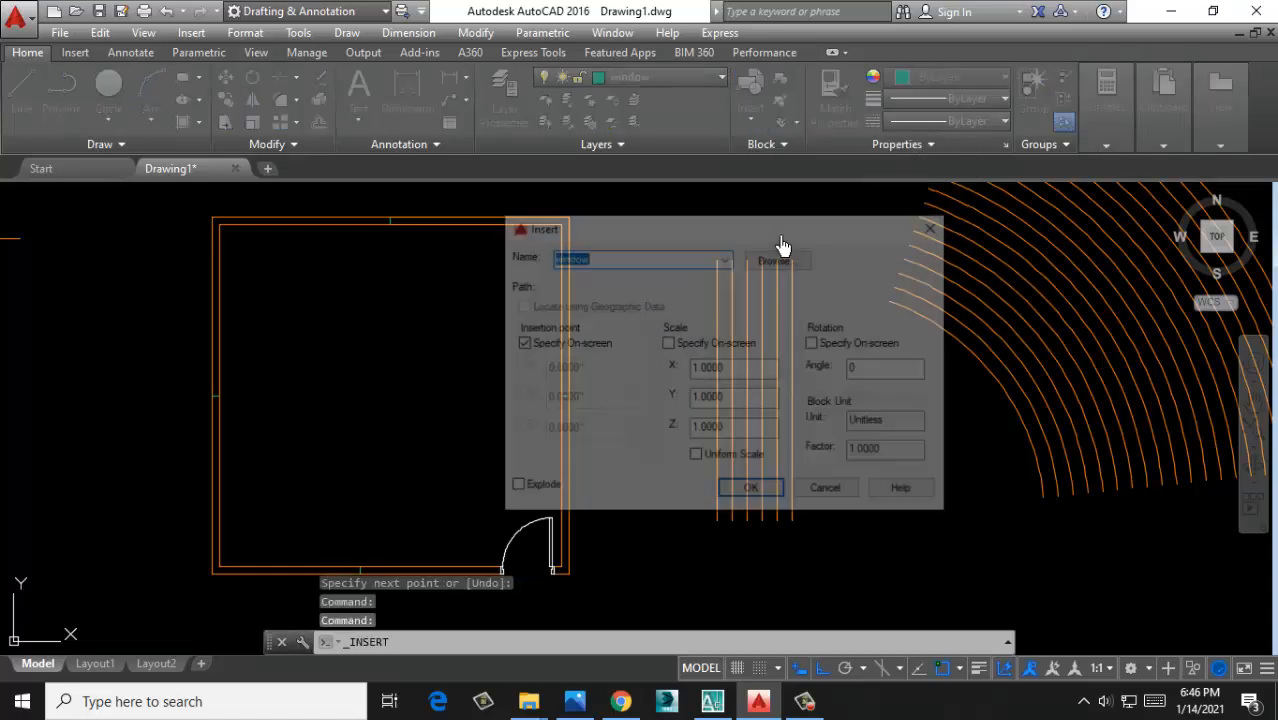
left_click_drag(713, 229, 833, 236)
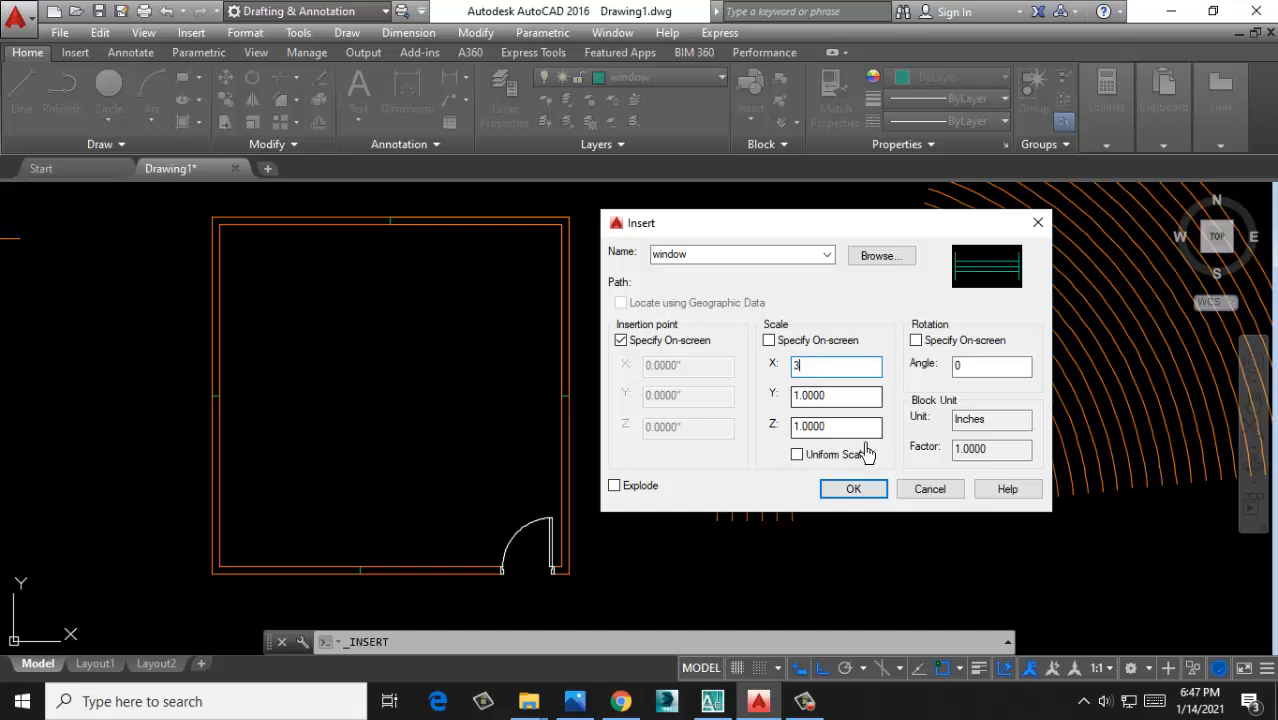
left_click(853, 490)
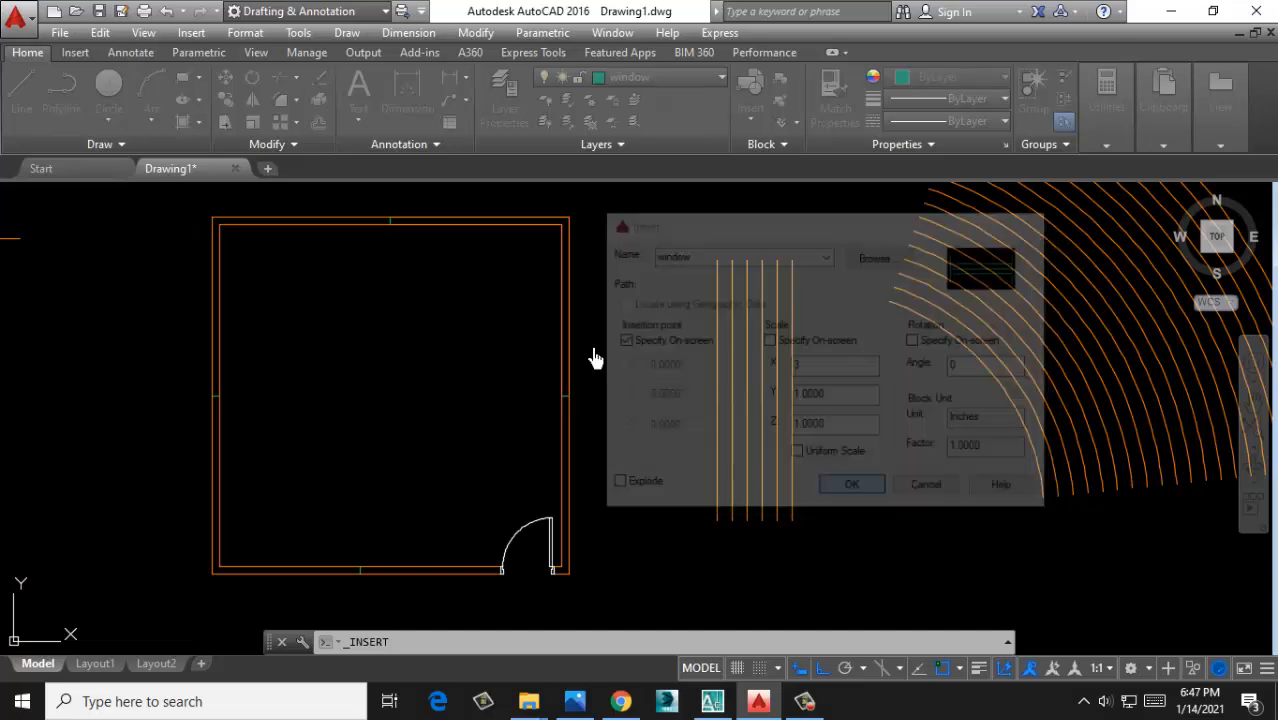
scroll(403, 265, "up", 6)
scroll(488, 290, "up", 2)
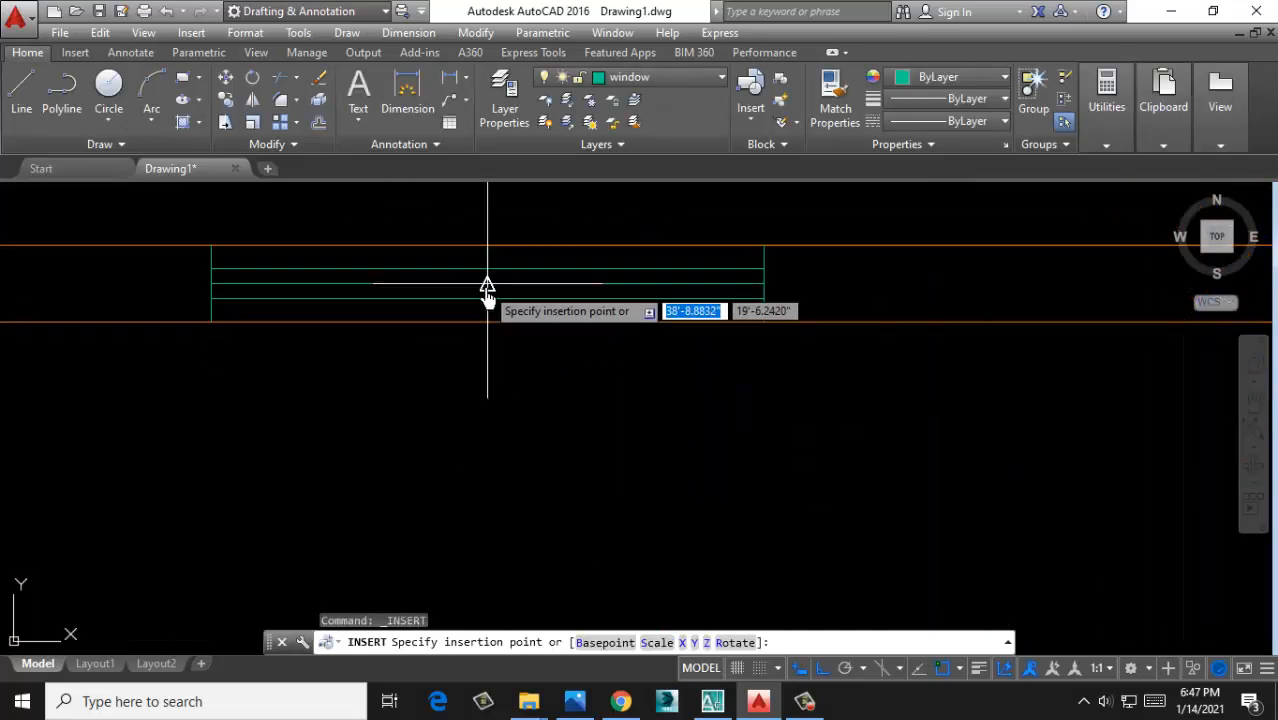
scroll(494, 277, "down", 8)
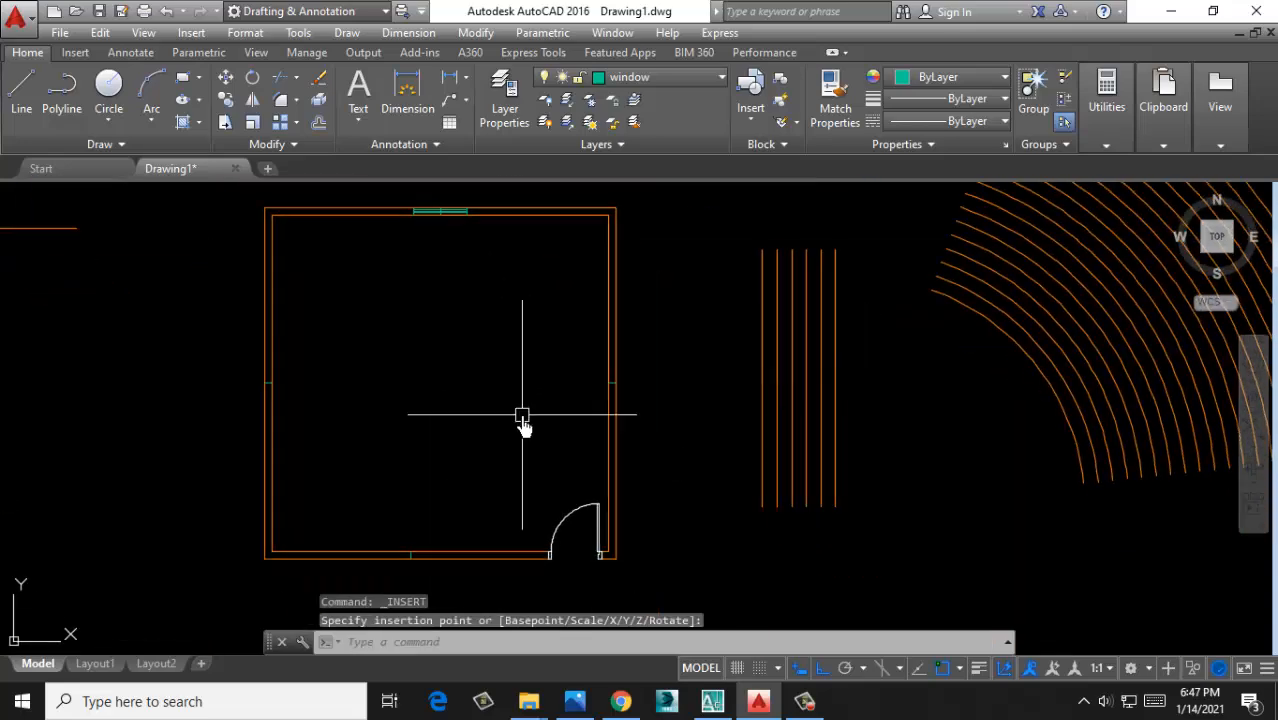
key("Escape")
Insert the window block with an X scale of 6 at the midpoint of the short line across the lower wall
key("Return")
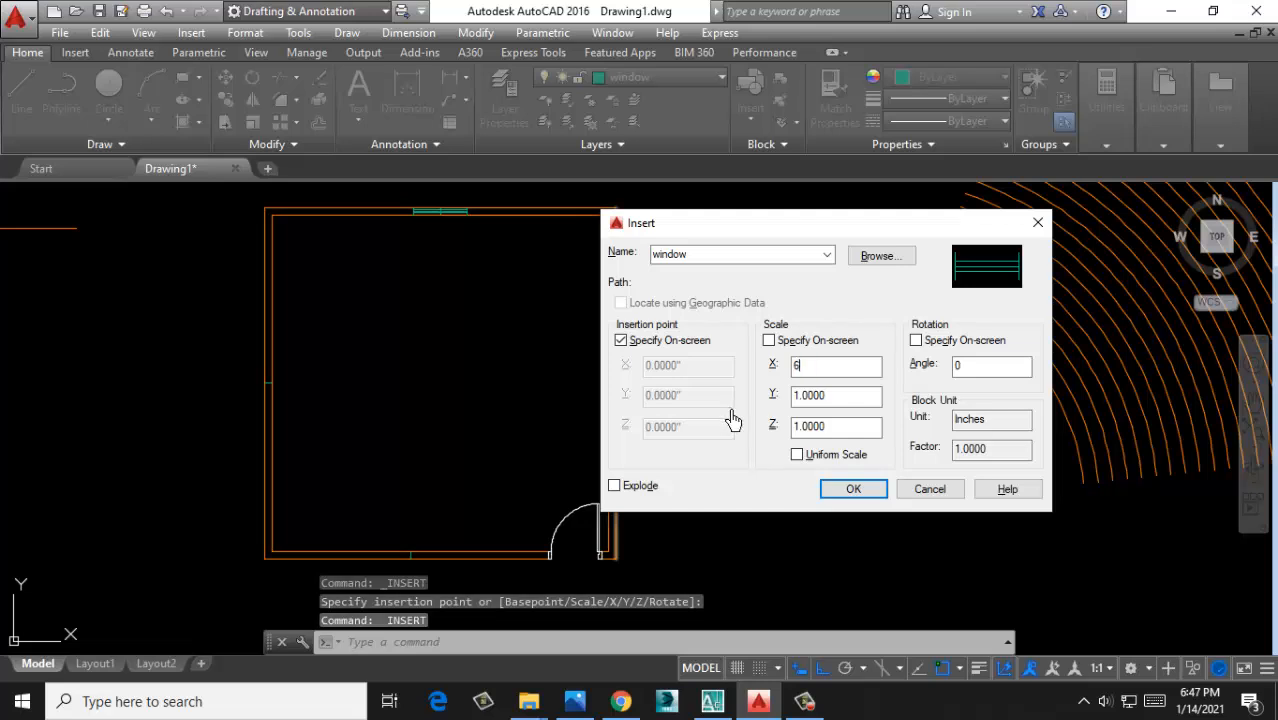
left_click(853, 490)
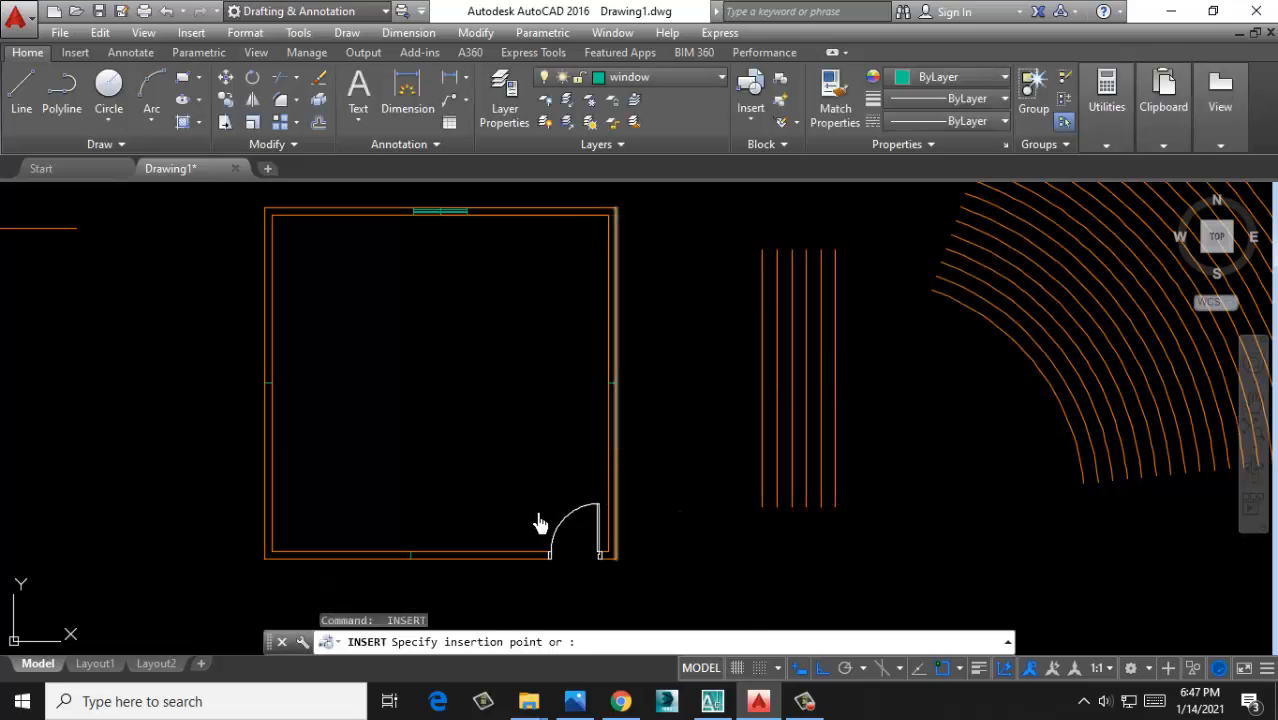
scroll(419, 522, "up", 8)
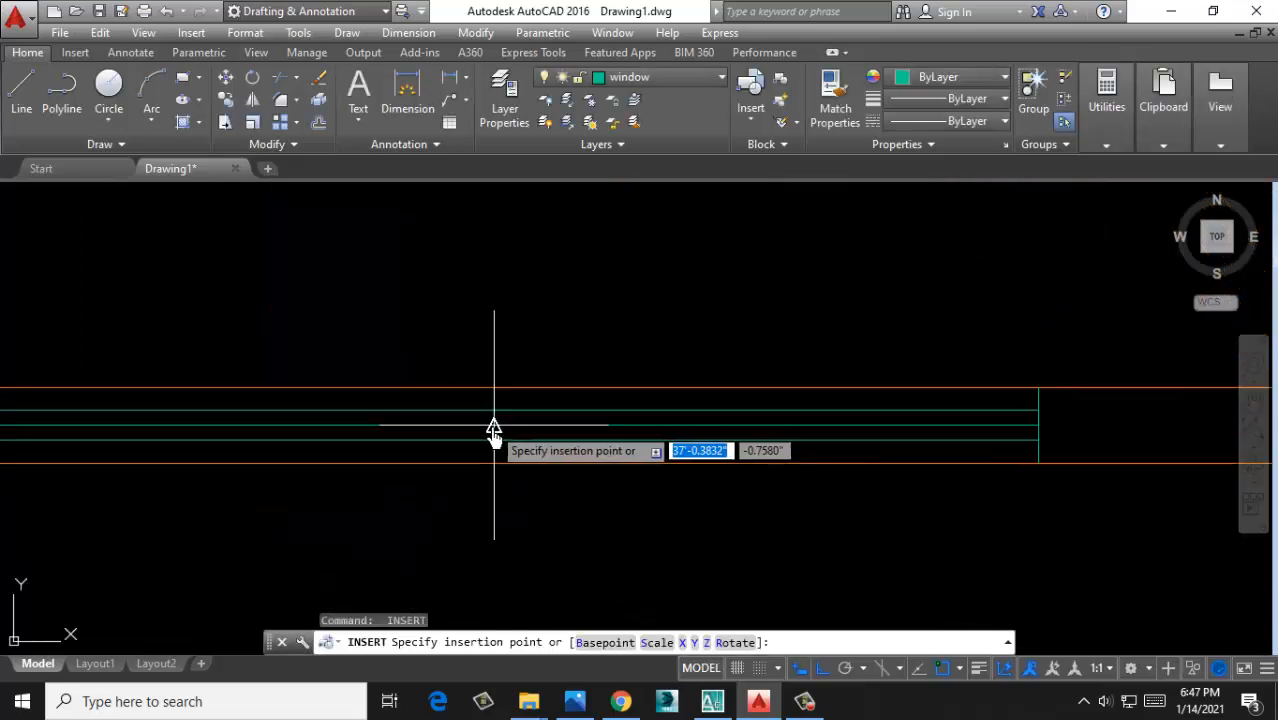
scroll(494, 434, "down", 7)
middle_click_drag(571, 428, 513, 522)
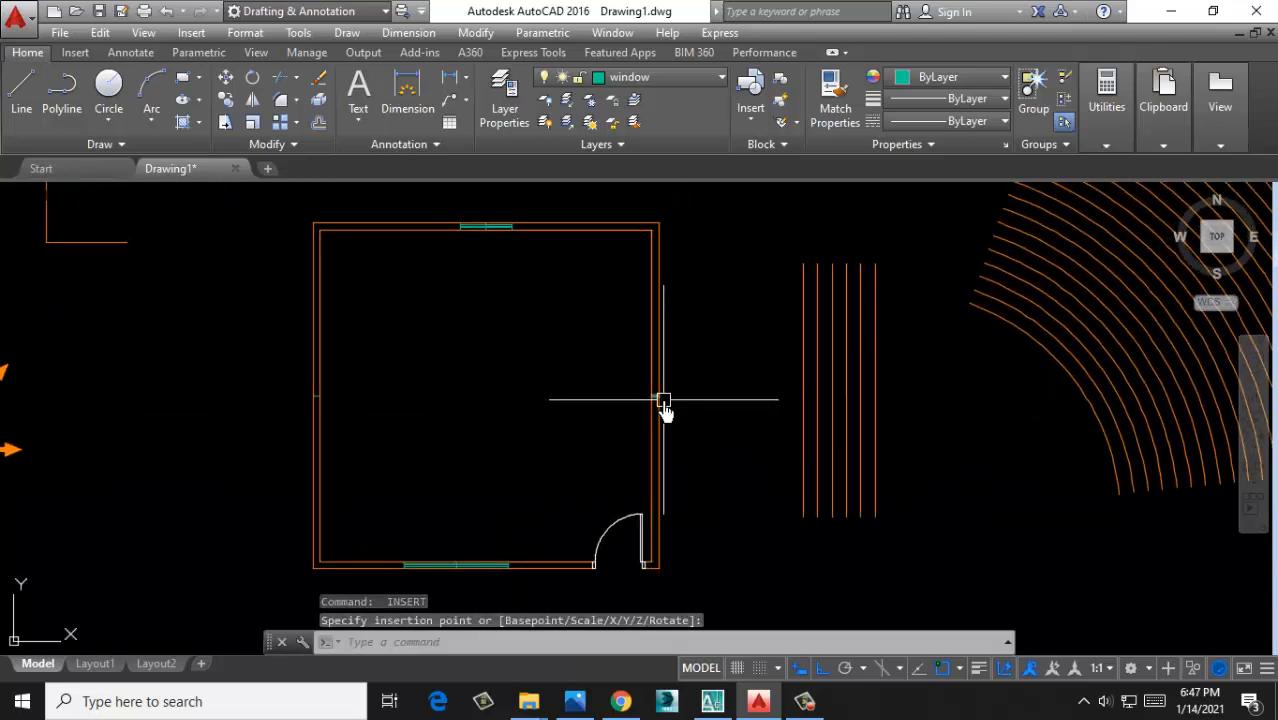
Insert the window block with an X scale of 7.5 and a 90° rotation at the midpoint of the right wall's short line
key("Return")
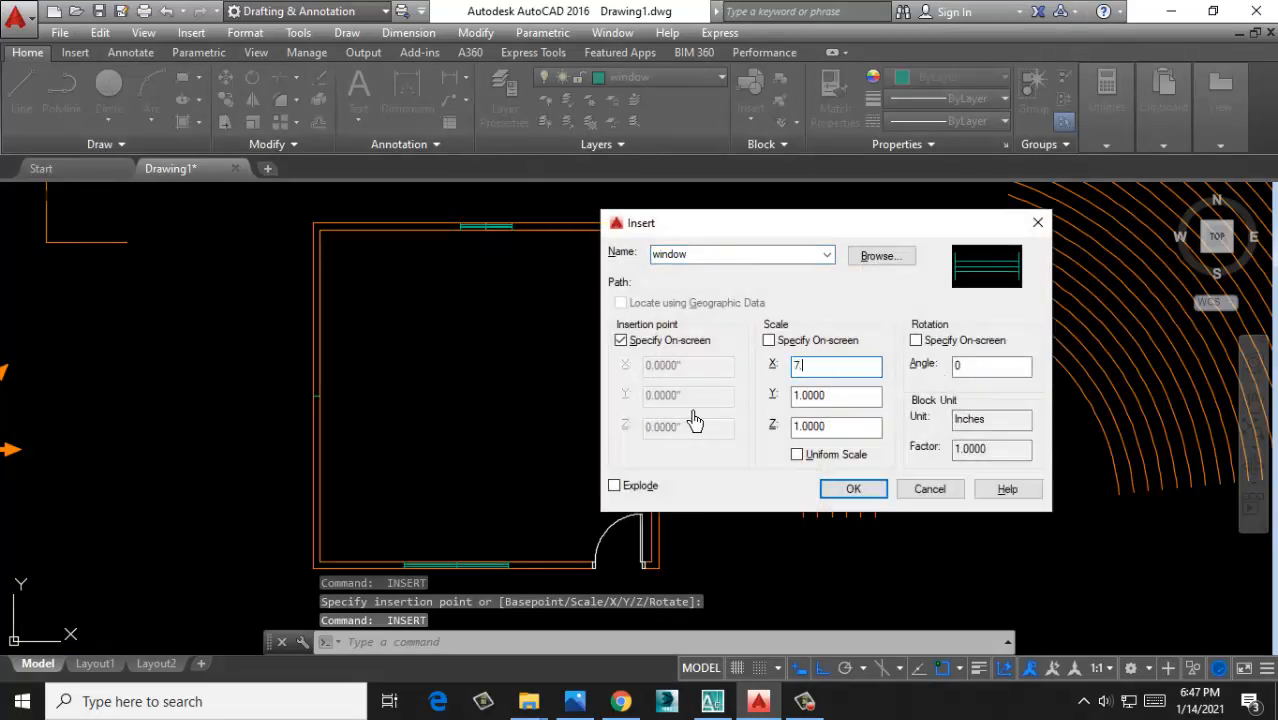
double_click(980, 368)
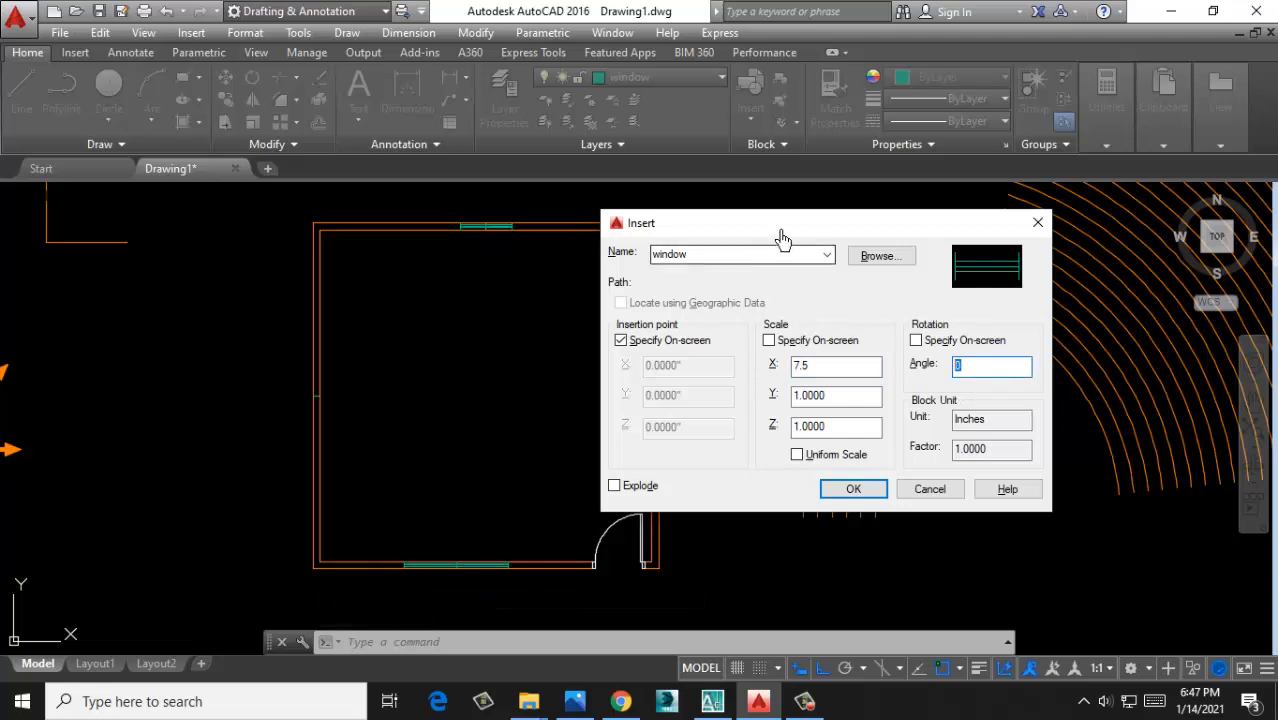
left_click_drag(782, 237, 918, 257)
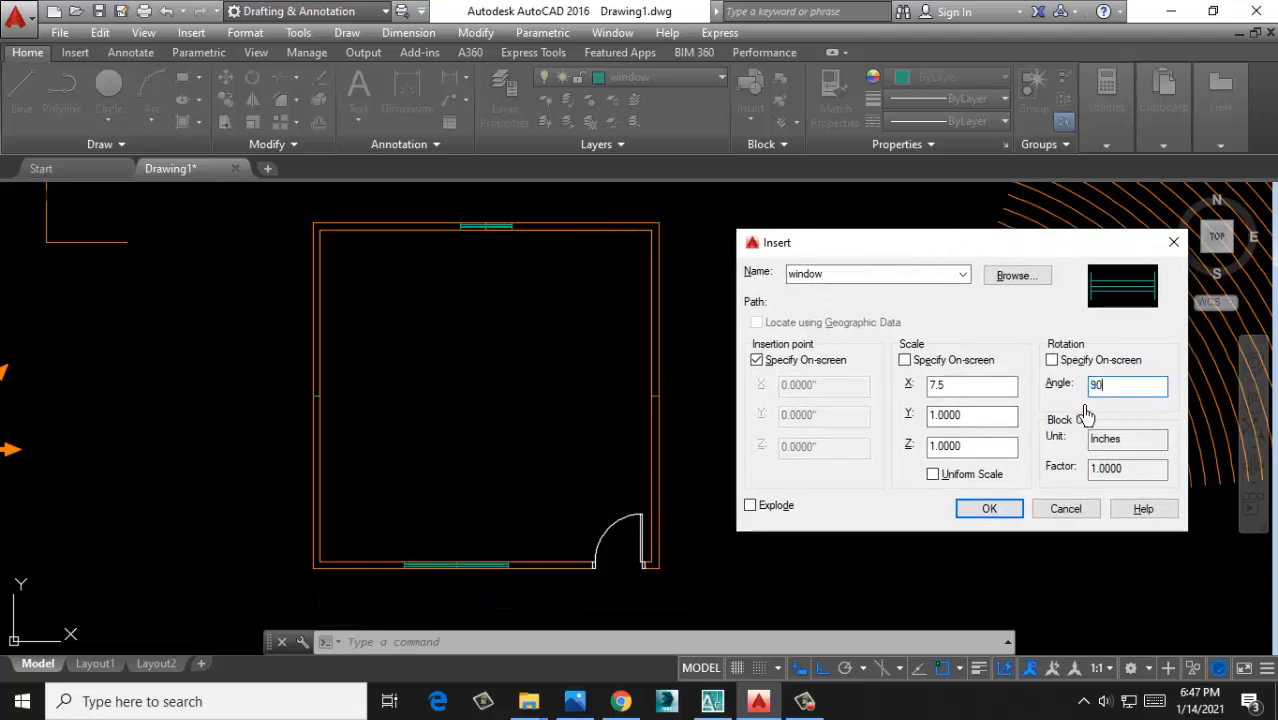
left_click(989, 510)
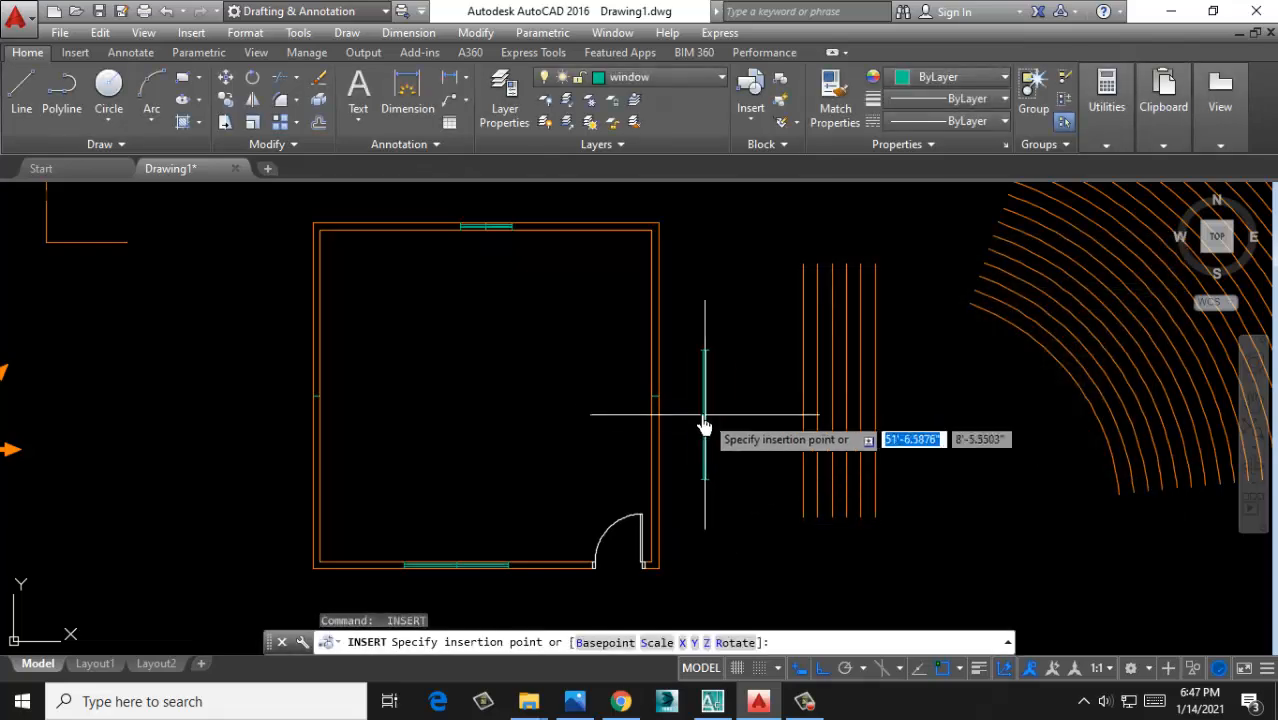
scroll(653, 399, "up", 6)
left_click(609, 396)
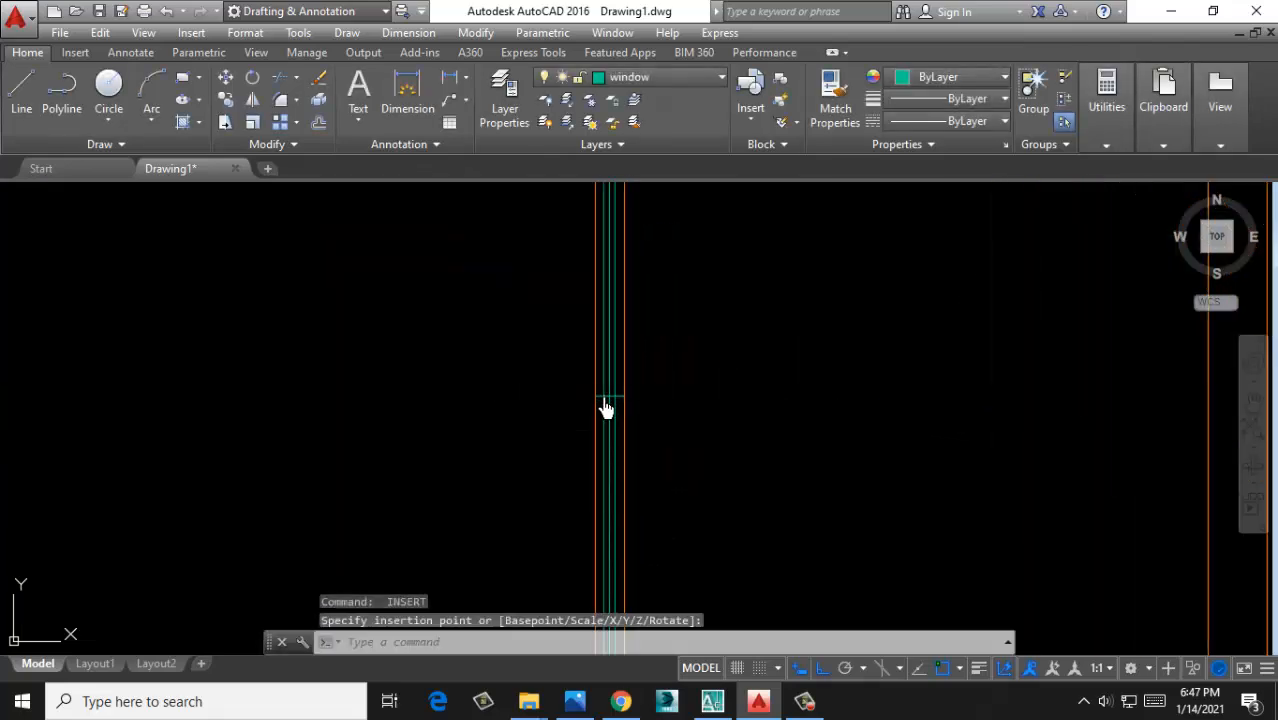
scroll(607, 404, "down", 6)
mouse_move(450, 454)
middle_mouse_down()
mouse_move(546, 454)
mouse_move(598, 436)
middle_mouse_up()
Insert the window block, turned vertical with an X scale of 8, at the midpoint of the left wall's short line
key("Return")
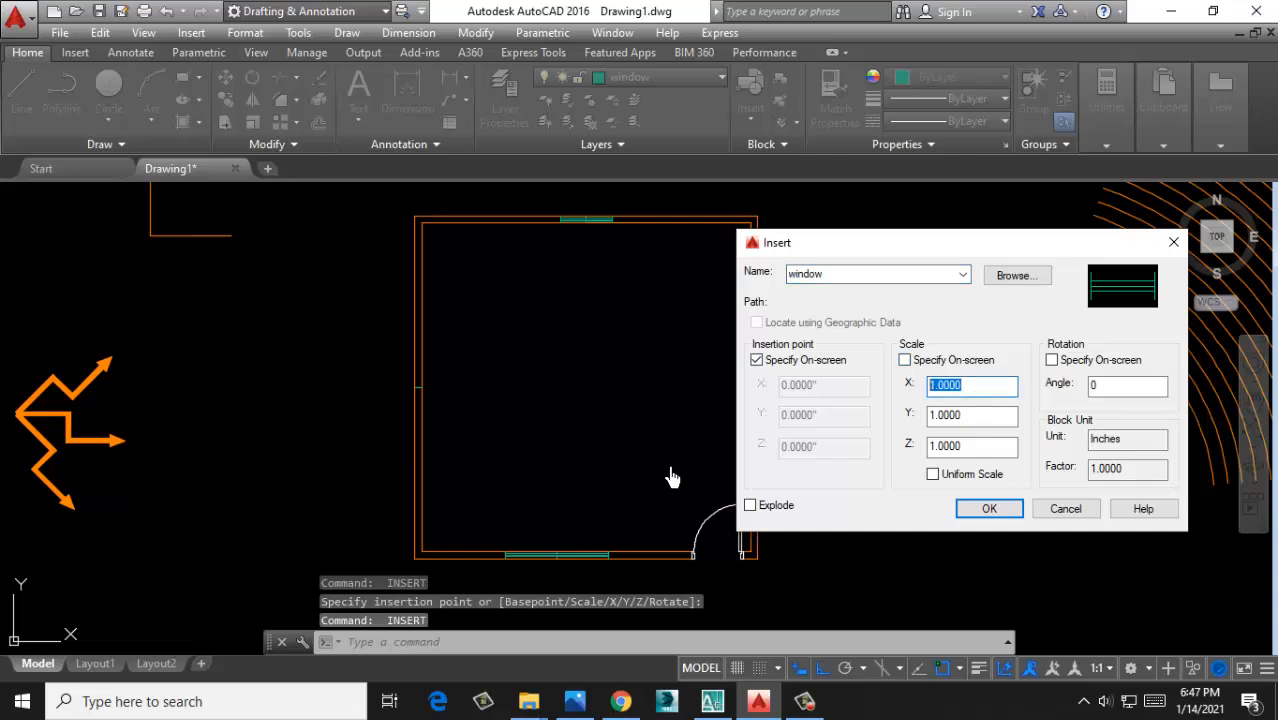
double_click(1108, 390)
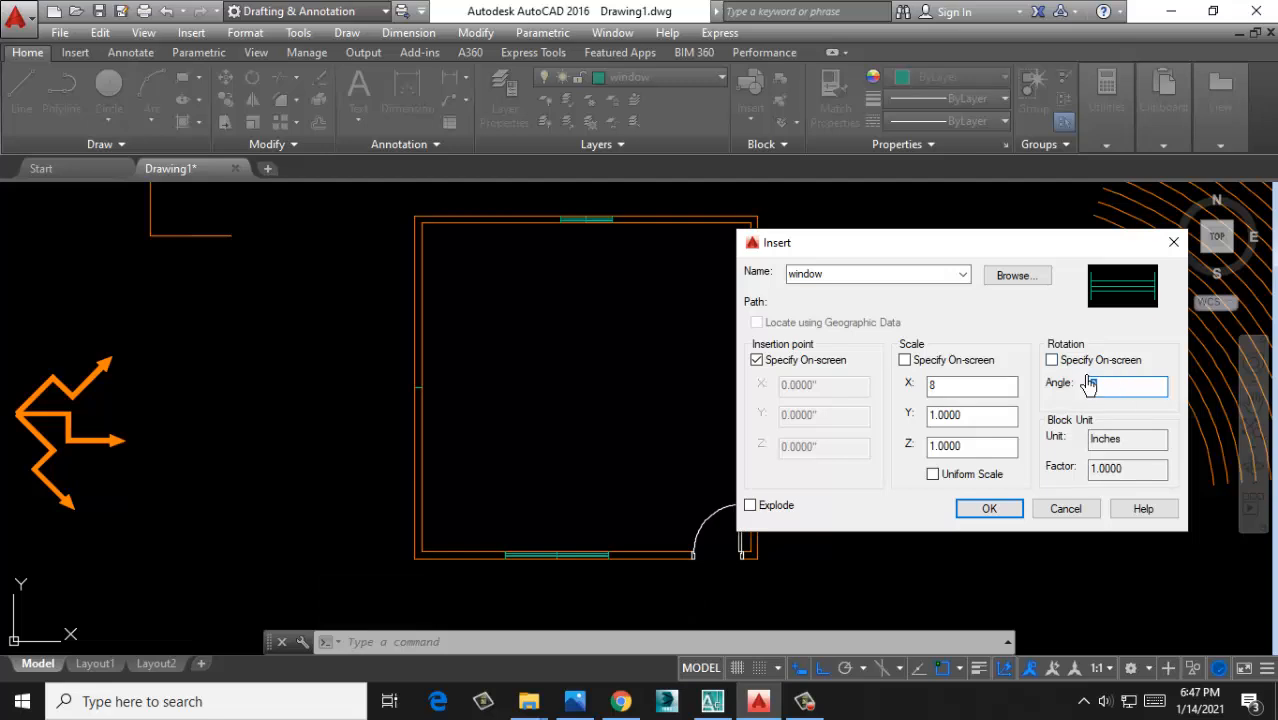
left_click(989, 510)
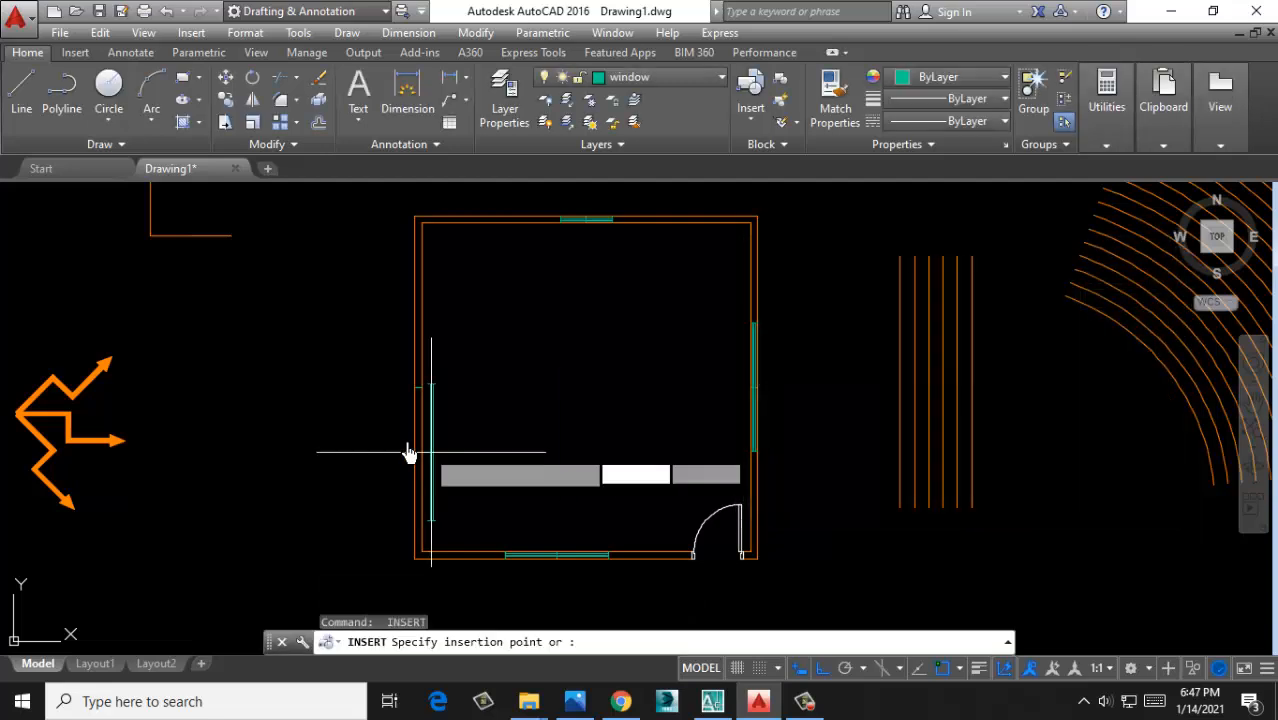
scroll(414, 392, "up", 5)
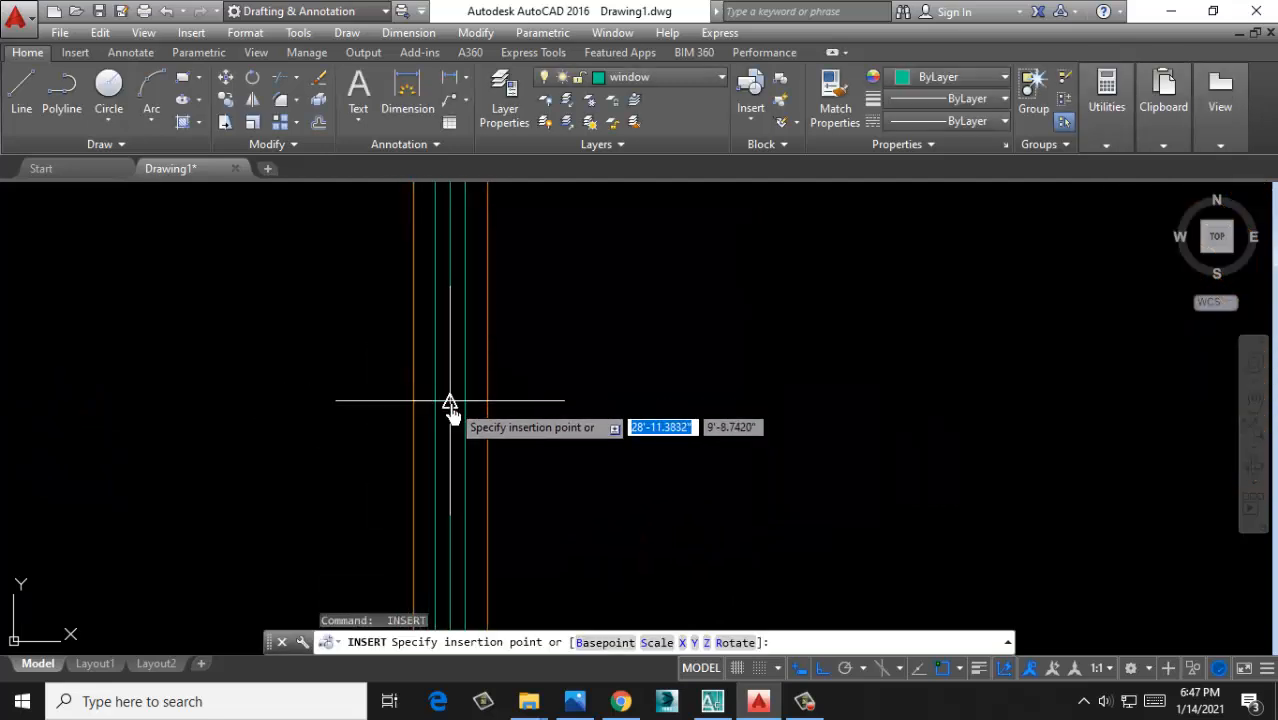
left_click(451, 404)
Try window and crossing selections around the short midpoint line in the left wall's window, clearing the selection each time
left_click(327, 384)
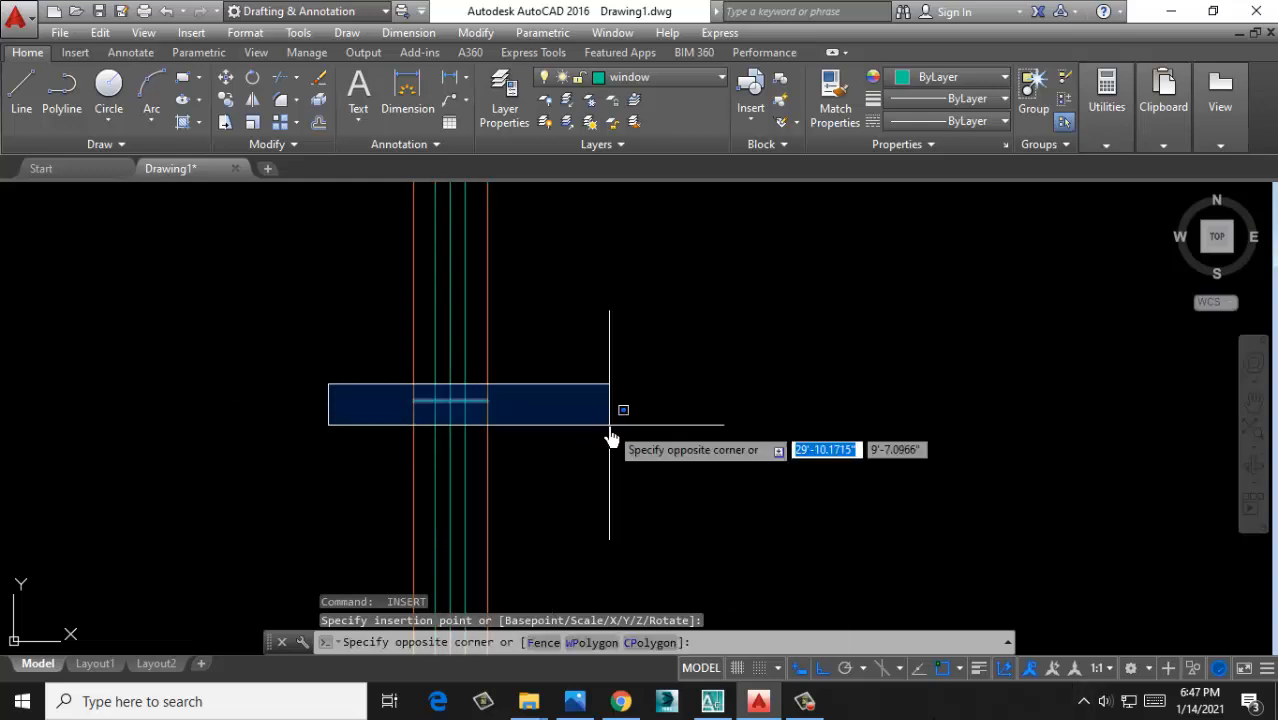
left_click(609, 433)
left_click(345, 356)
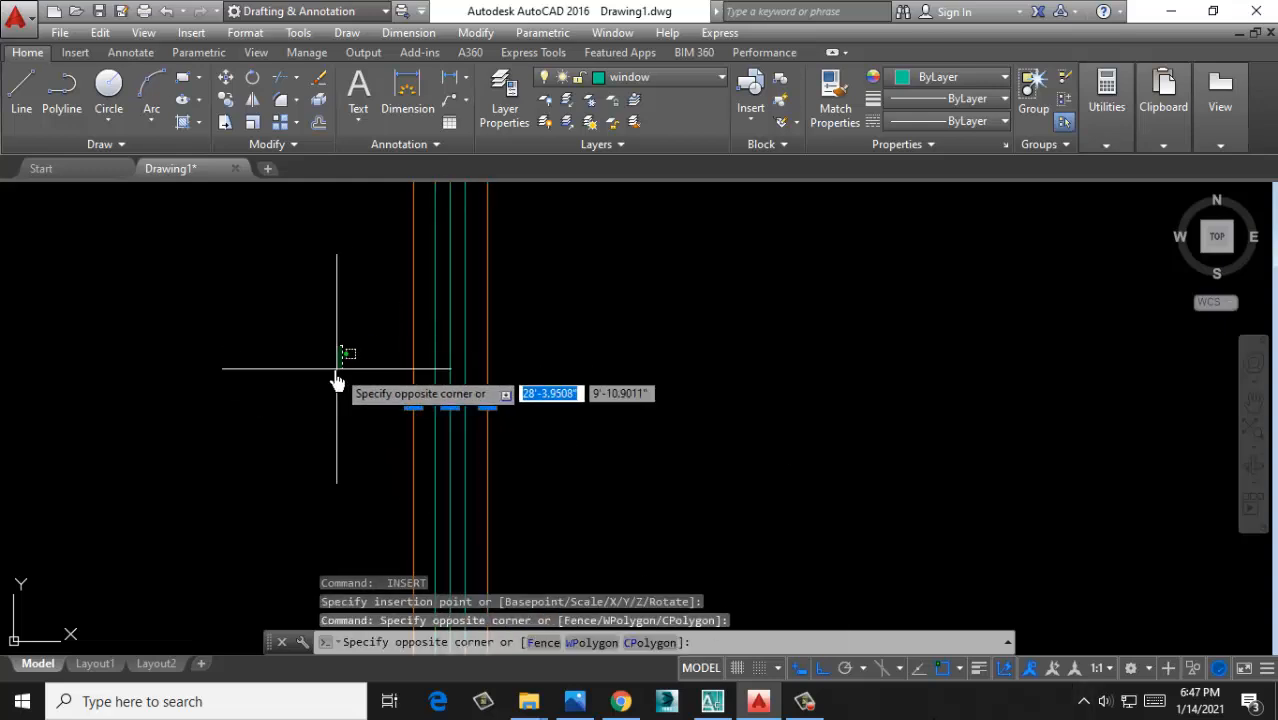
left_click(399, 420)
key("Escape")
left_click(618, 319)
left_click(360, 453)
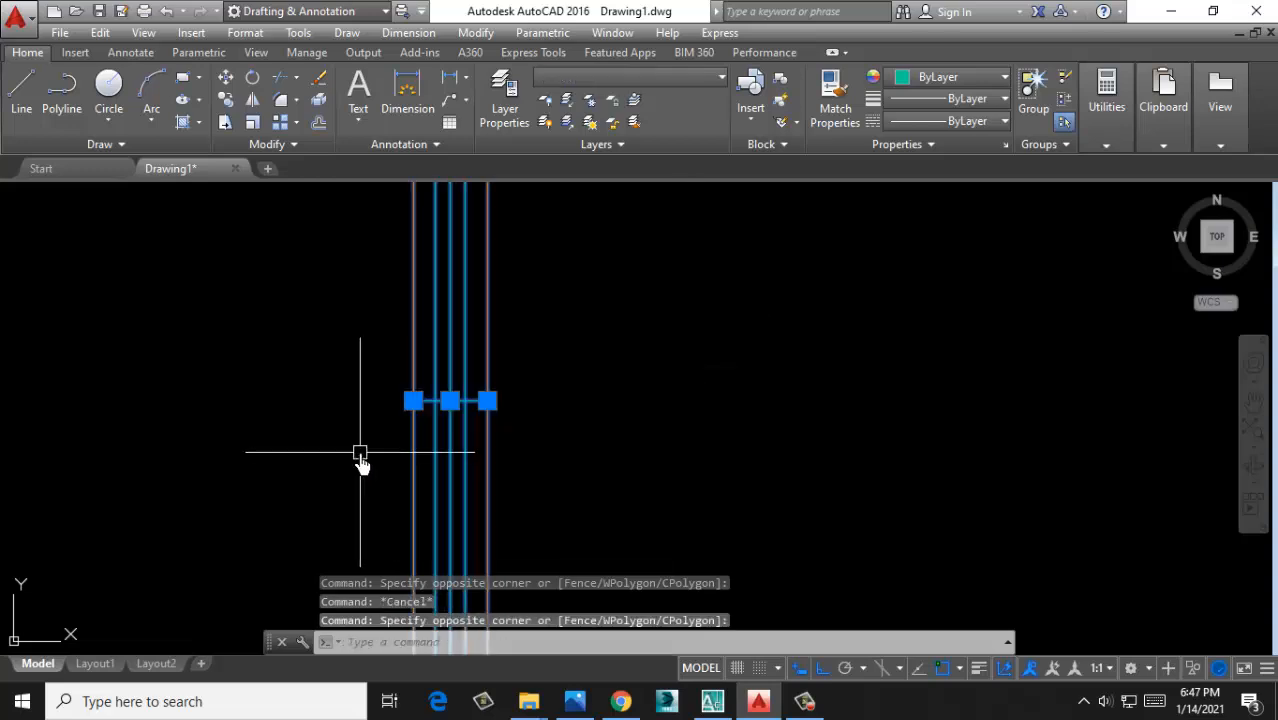
scroll(485, 443, "down", 5)
key("Escape")
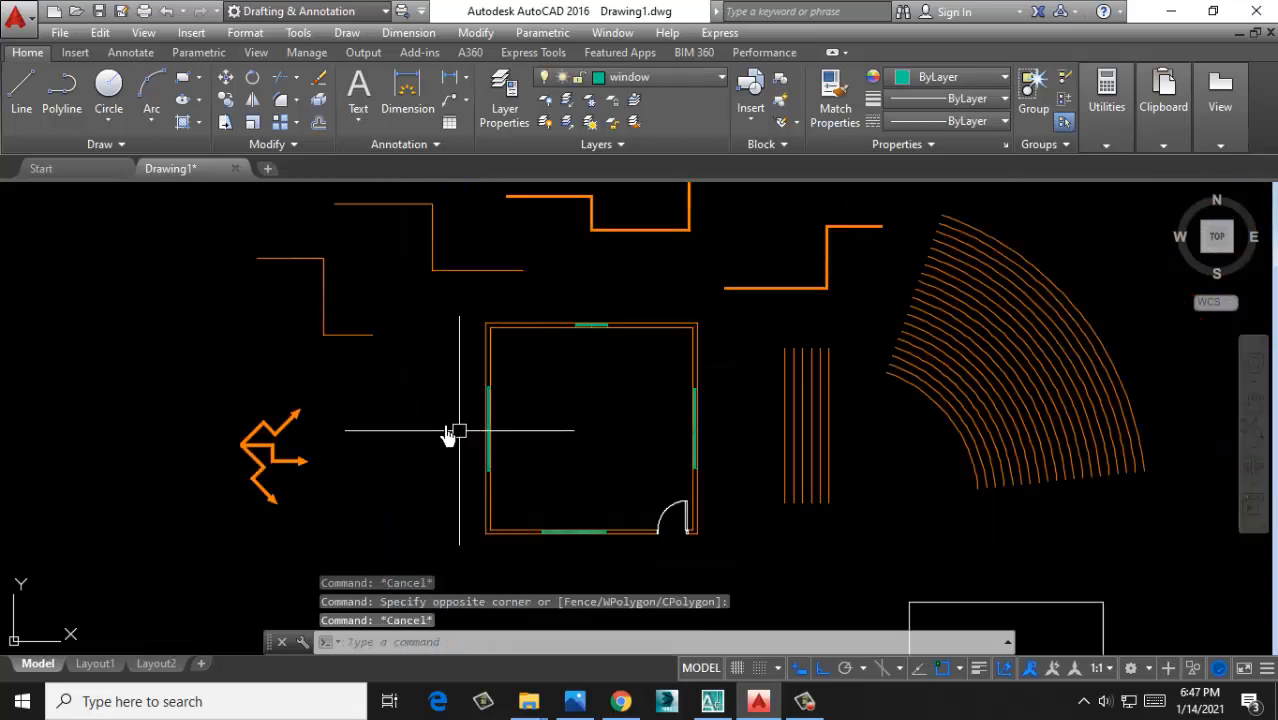
left_click(396, 416)
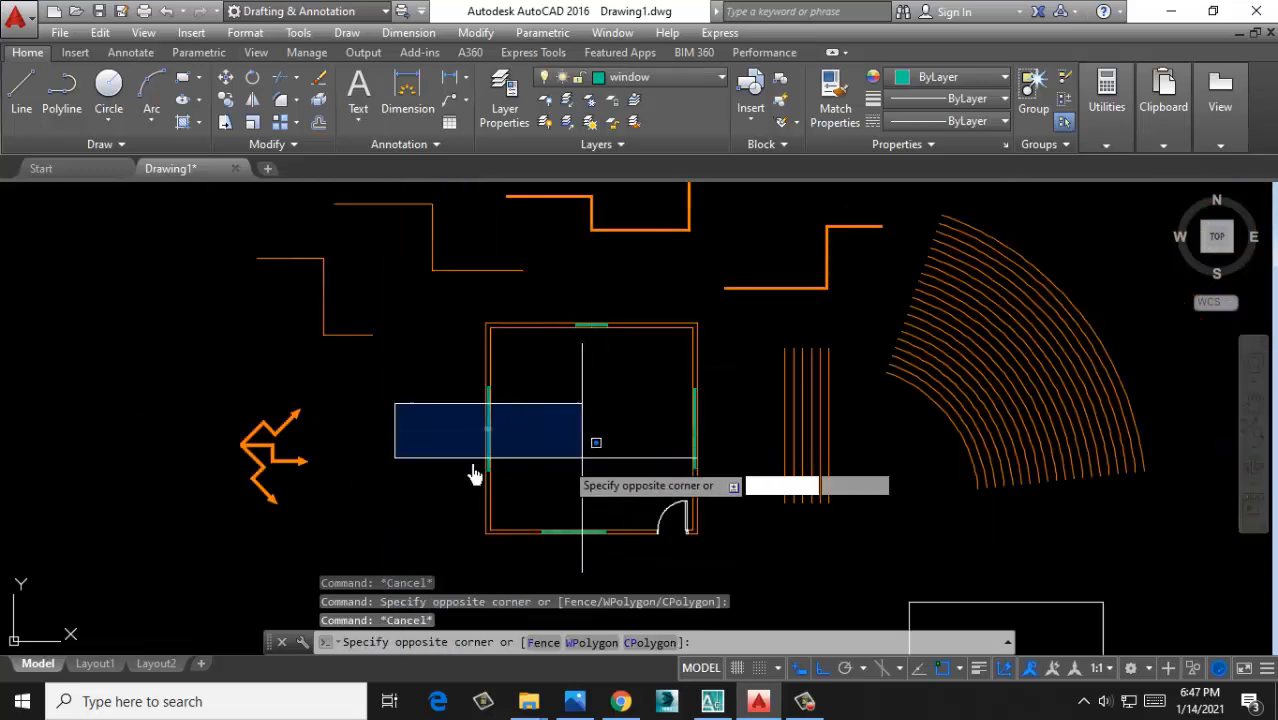
left_click(338, 462)
Try a crossing selection around the door corner of the first windowless room and clear the selection
middle_click_drag(376, 373, 406, 500)
scroll(325, 450, "up", 2)
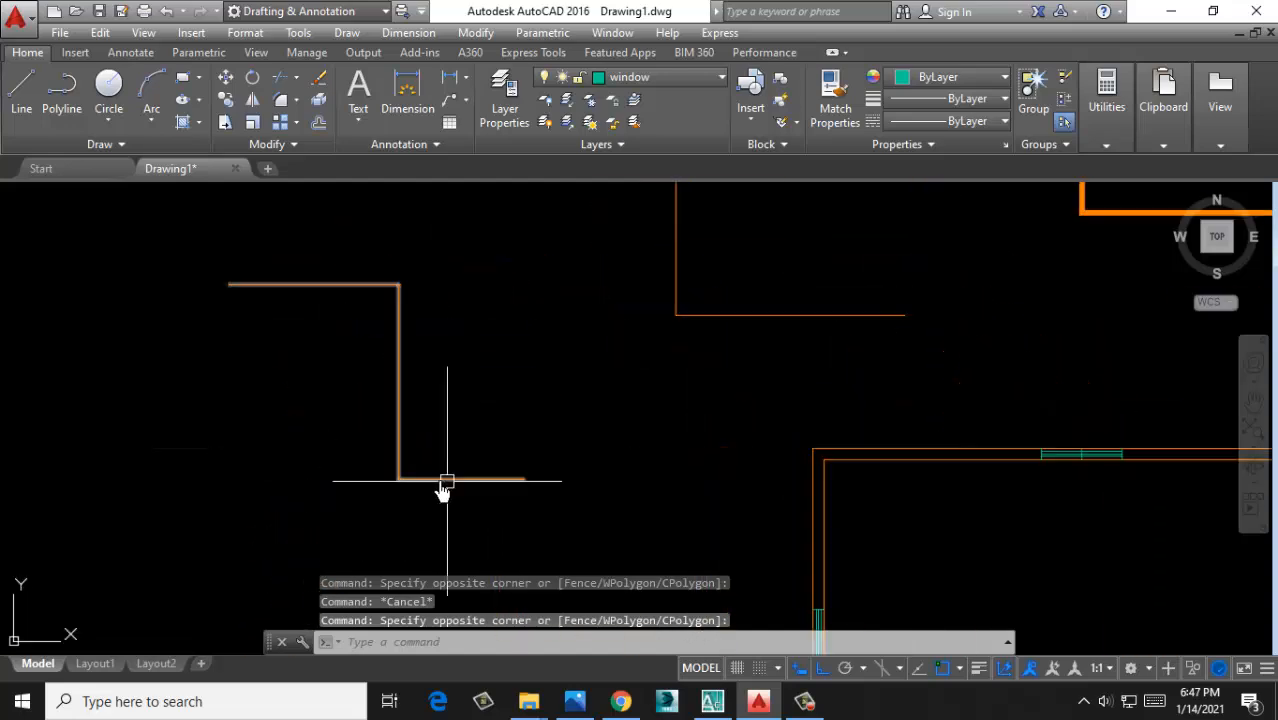
scroll(299, 417, "down", 3)
middle_click_drag(718, 437, 418, 309)
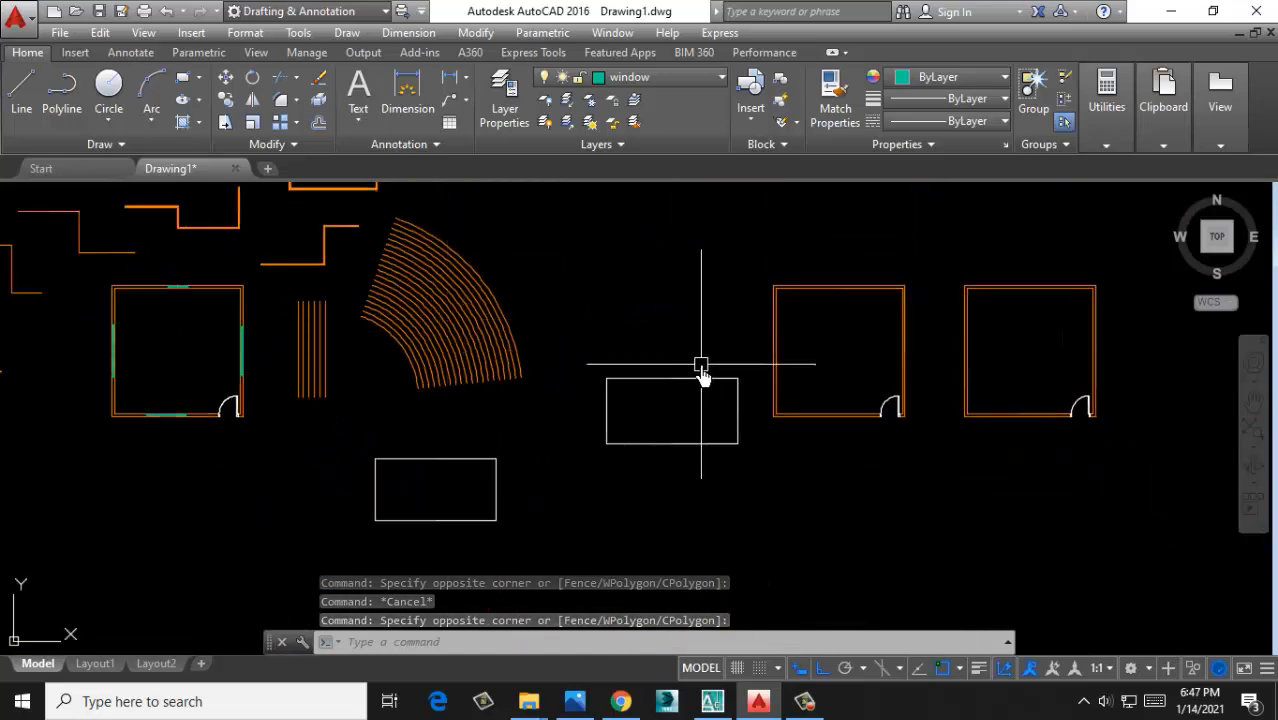
left_click(736, 241)
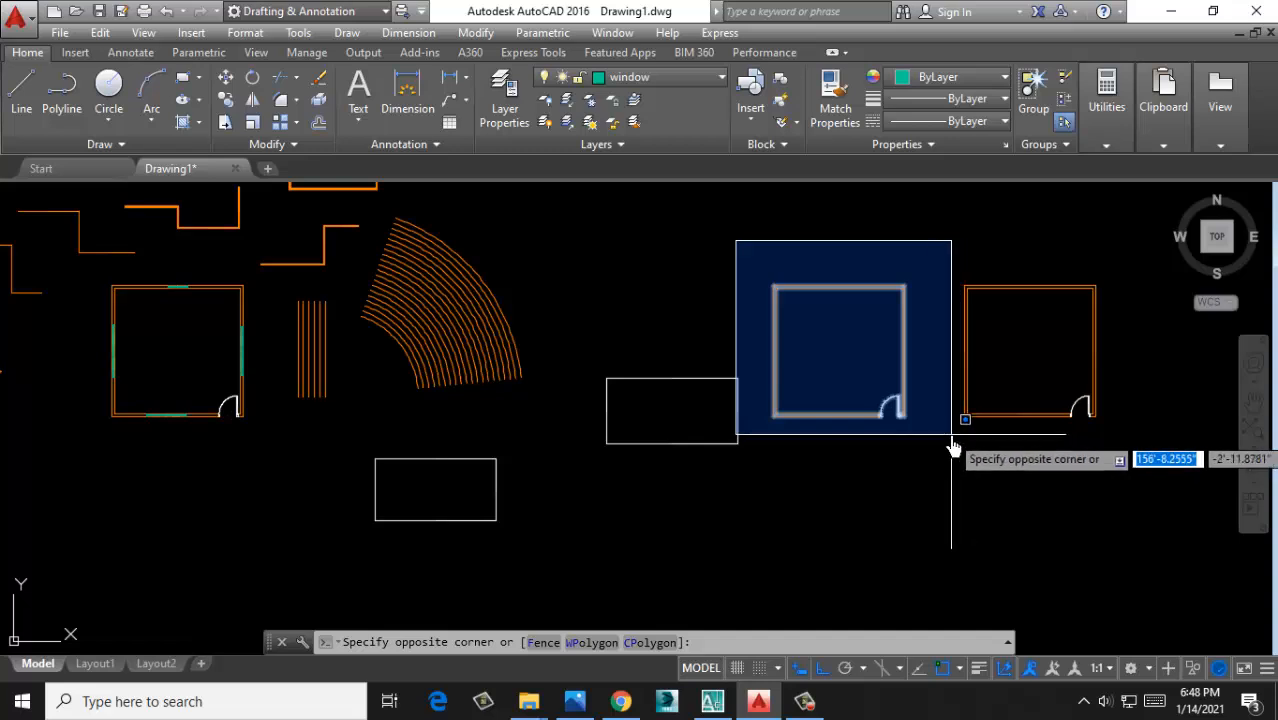
left_click(690, 258)
scroll(903, 400, "up", 2)
left_click(828, 337)
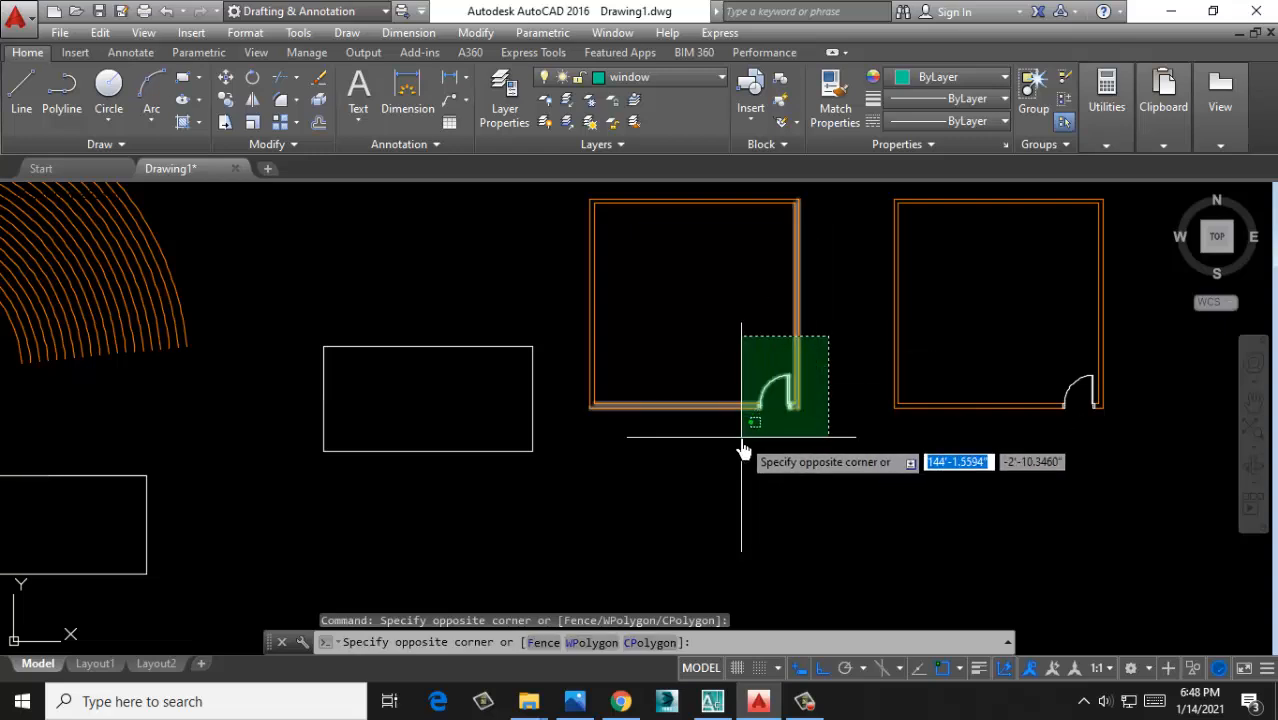
left_click(730, 427)
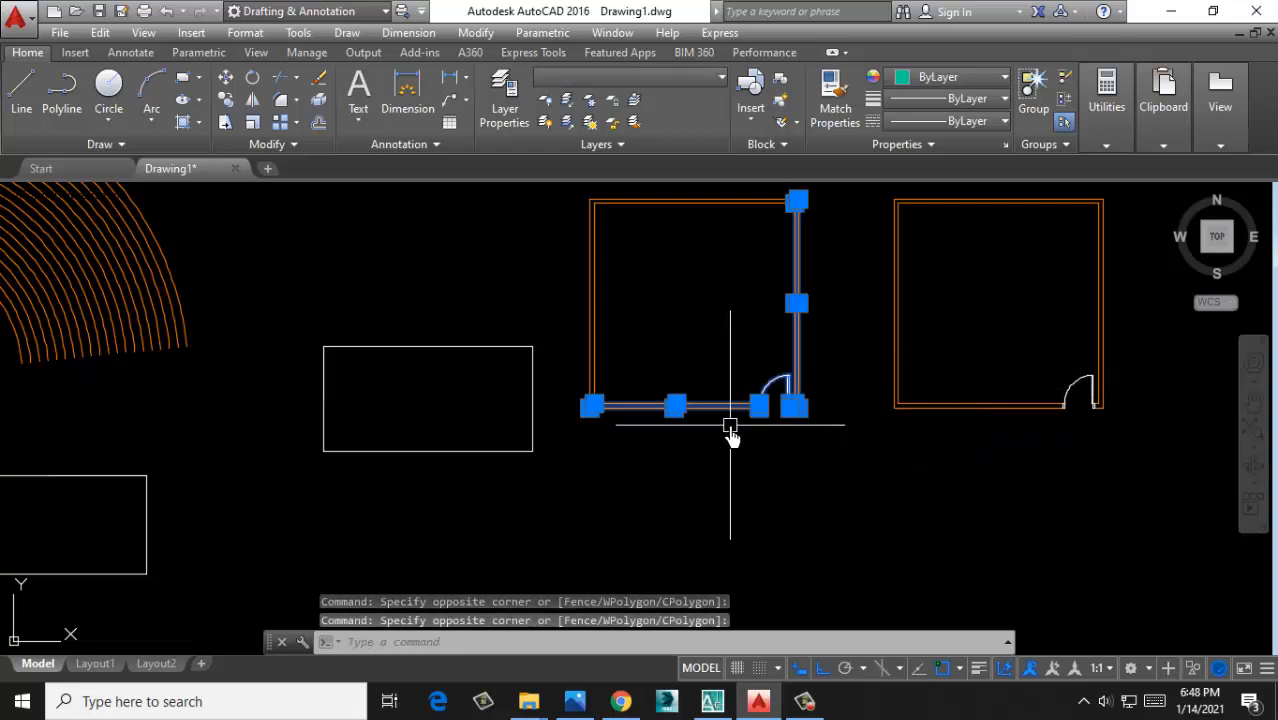
left_click(815, 360)
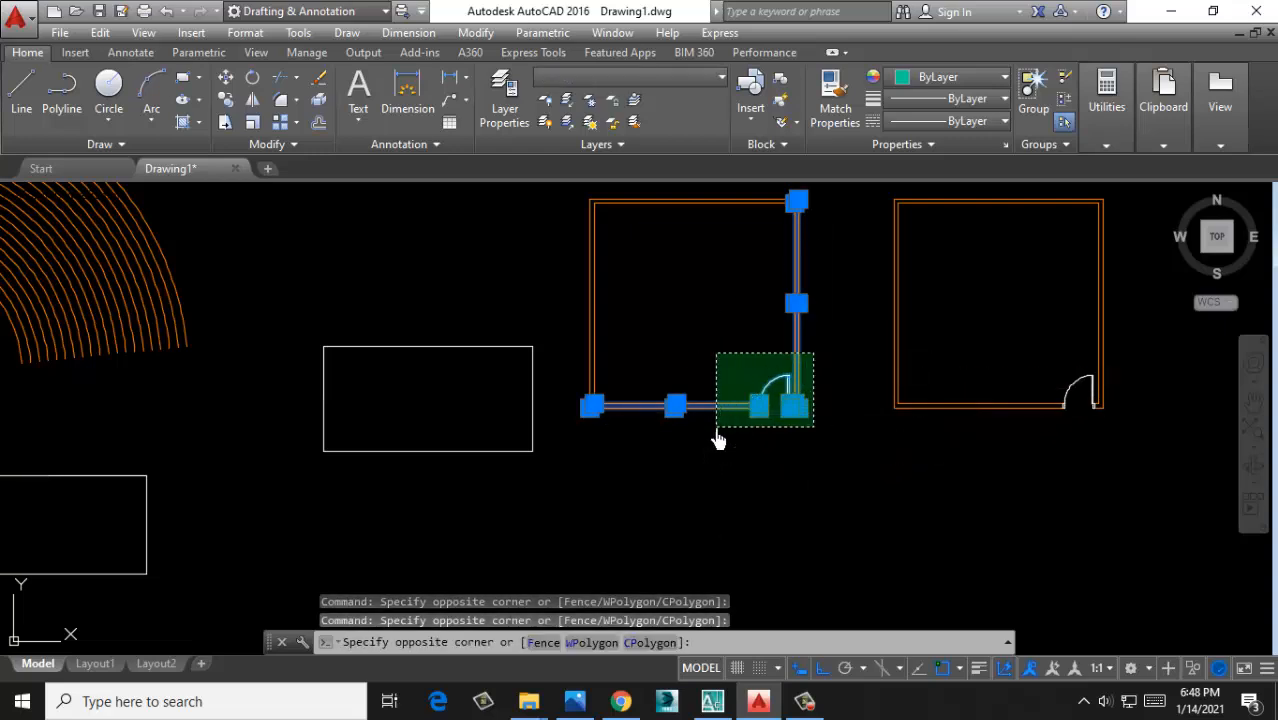
left_click(718, 434)
key("Escape")
Compare a window selection with a crossing selection around the same room's door, leaving nothing selected
left_click(693, 317)
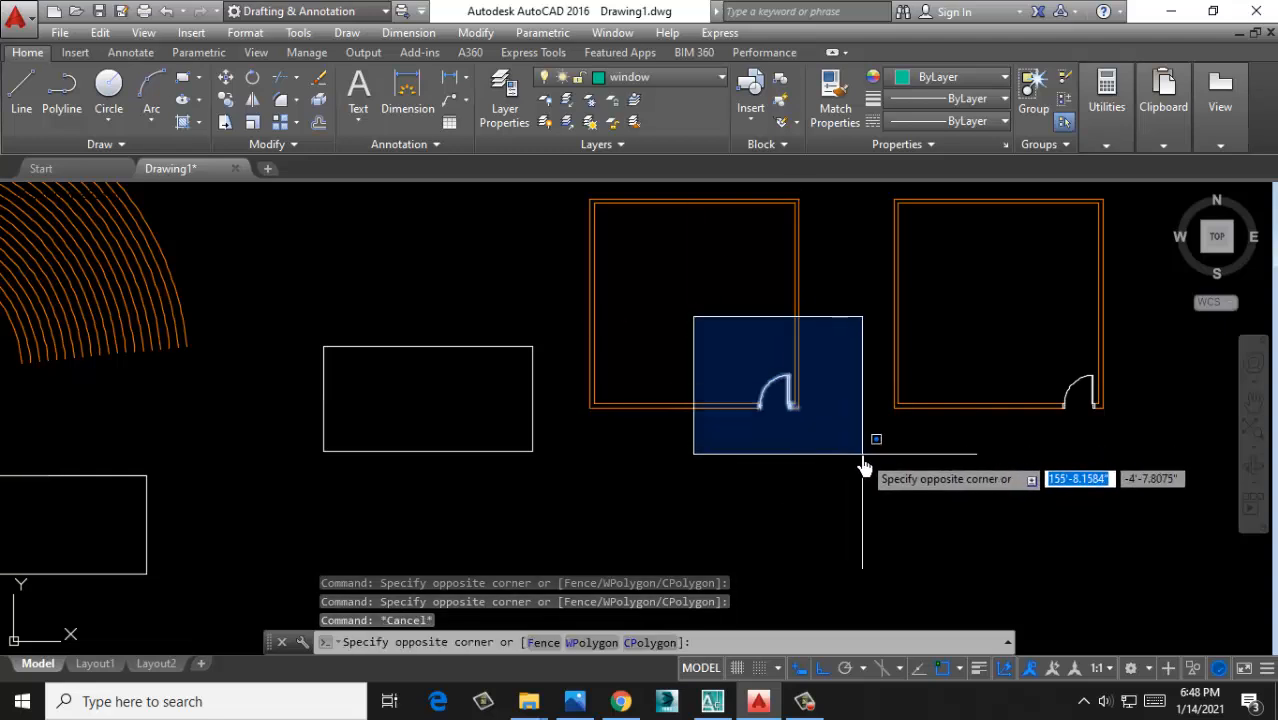
left_click(864, 467)
left_click(685, 330)
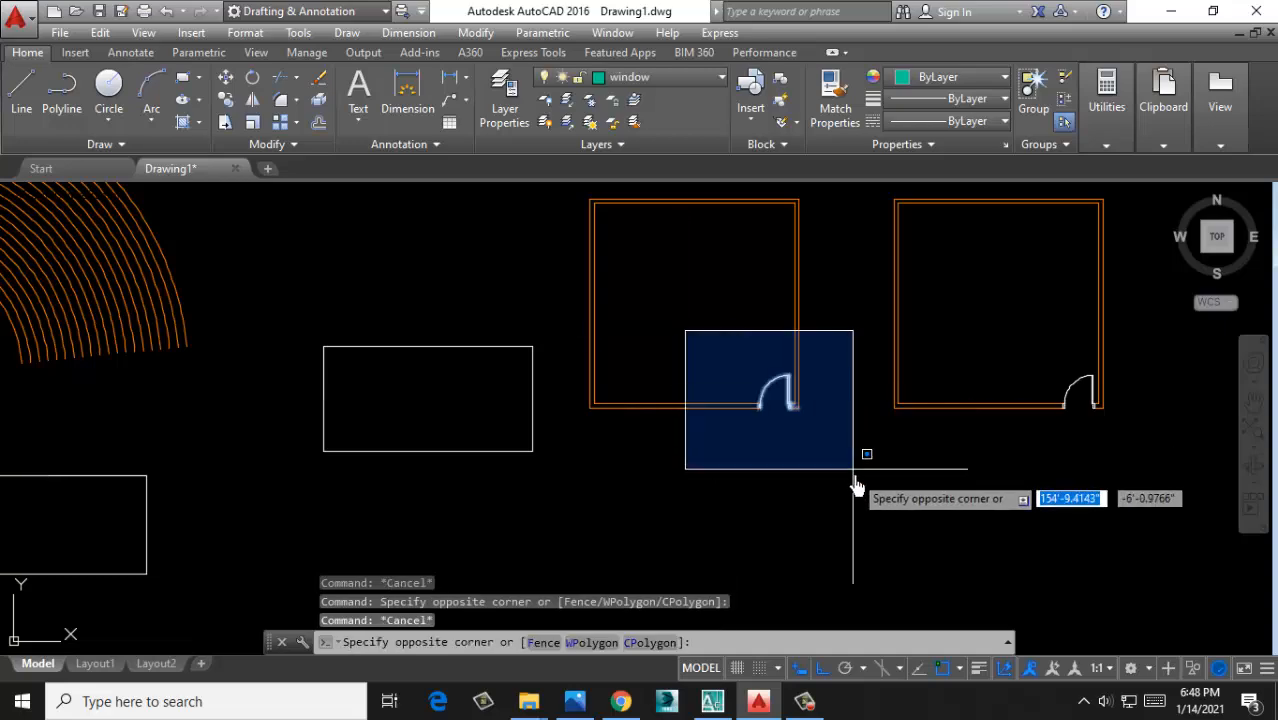
left_click(852, 462)
left_click(833, 352)
left_click(703, 455)
key("Escape")
scroll(855, 435, "down", 4)
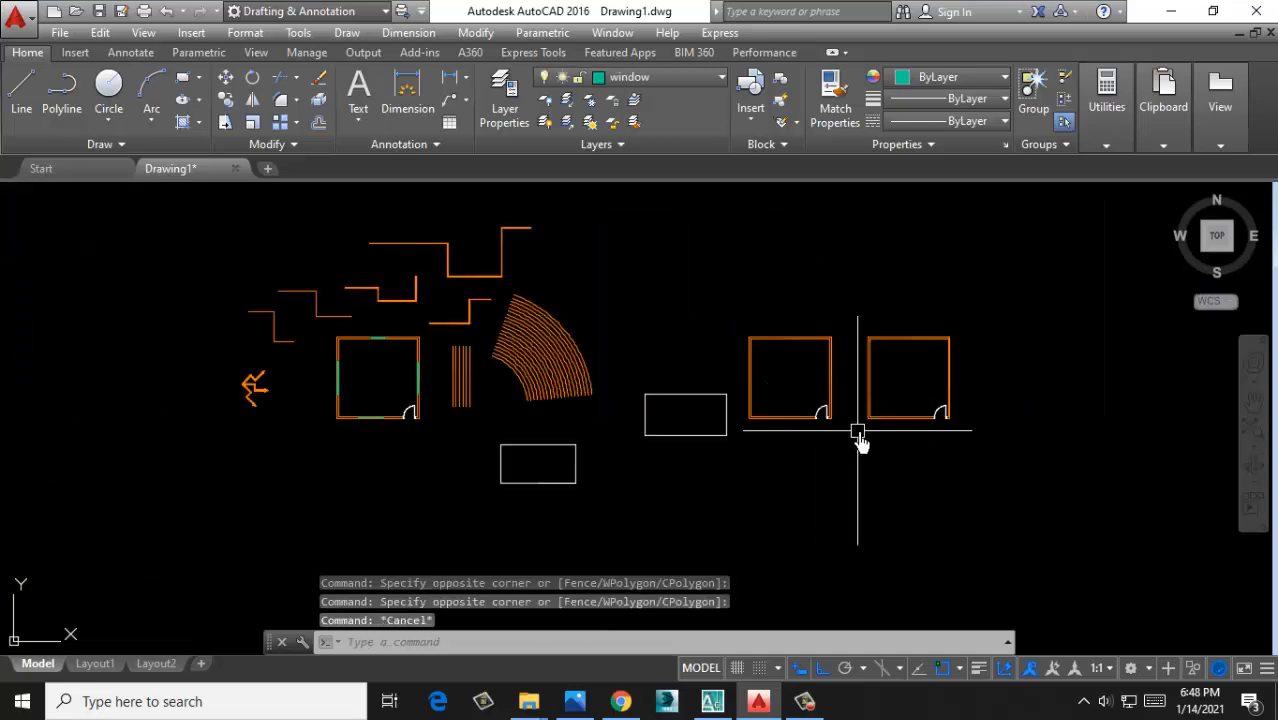
Erase the short midpoint lines in the windows of all four walls of the room, picking each with a window selection
scroll(447, 432, "up", 5)
scroll(542, 371, "up", 2)
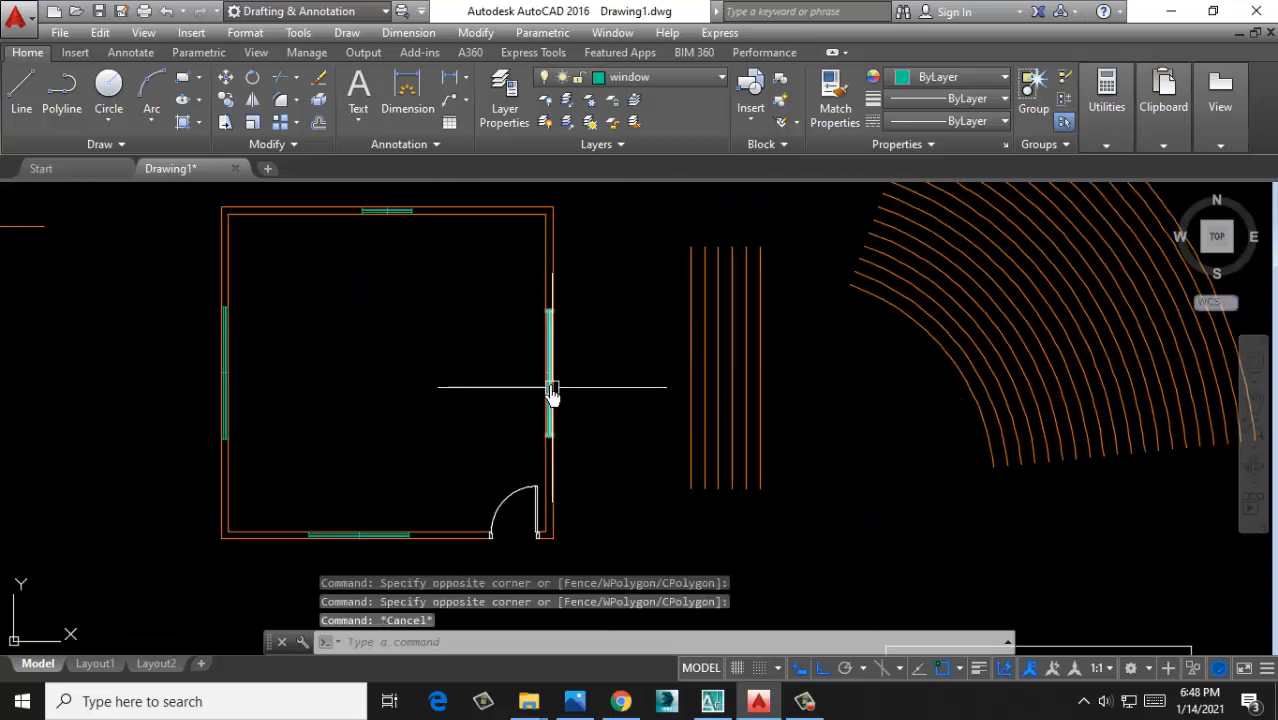
scroll(548, 372, "up", 2)
scroll(550, 371, "up", 5)
scroll(522, 386, "up", 2)
left_click(556, 454)
left_click(539, 454)
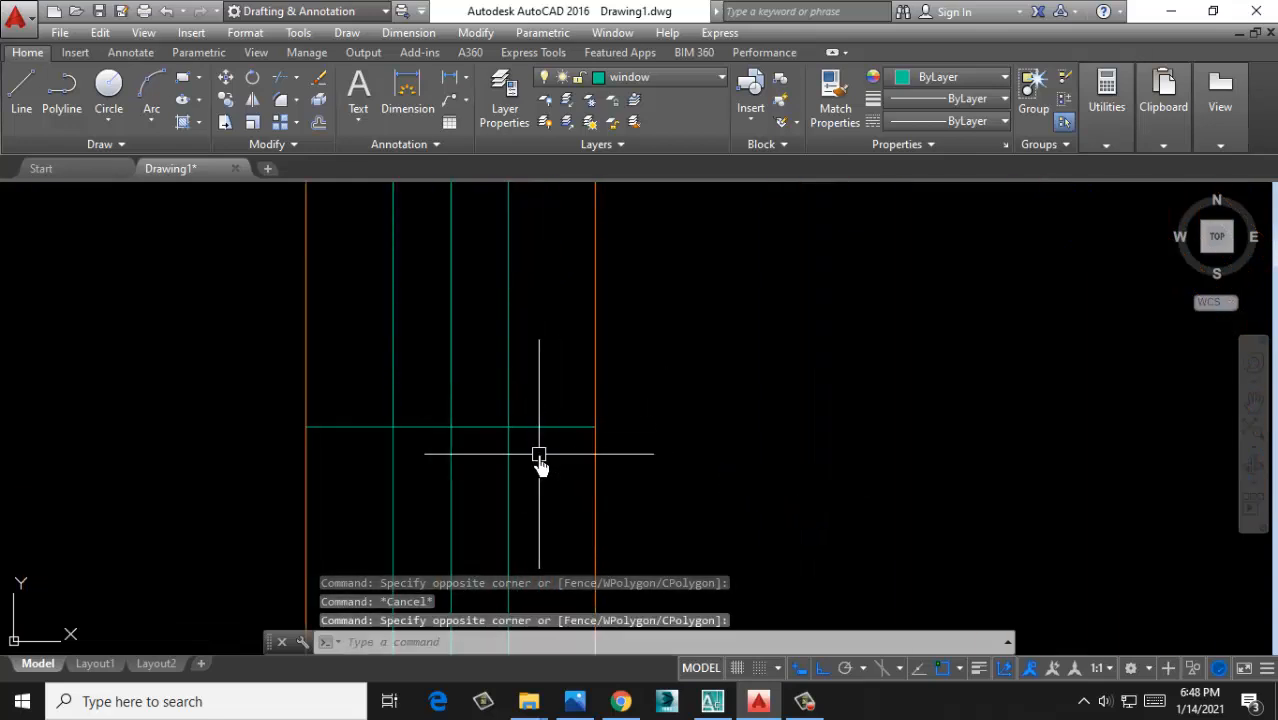
scroll(550, 330, "down", 5)
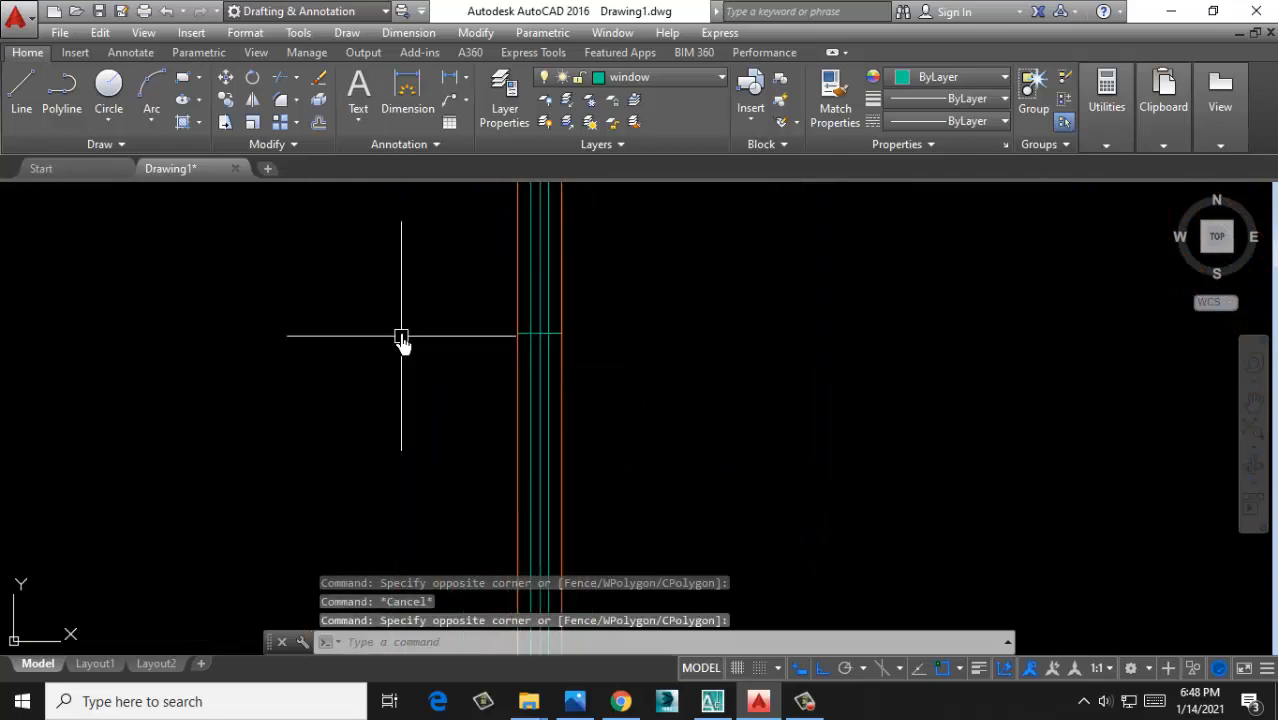
left_click(376, 291)
left_click(665, 364)
scroll(733, 423, "down", 5)
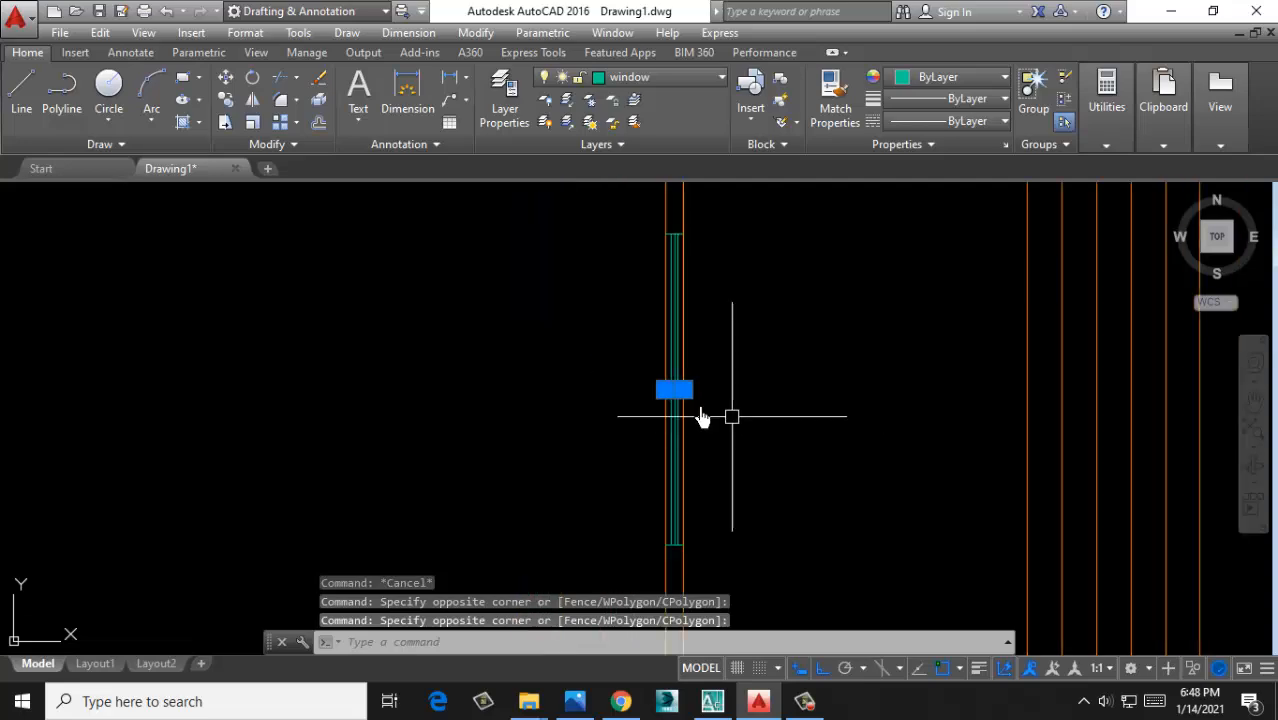
left_click(393, 453)
left_click(394, 454)
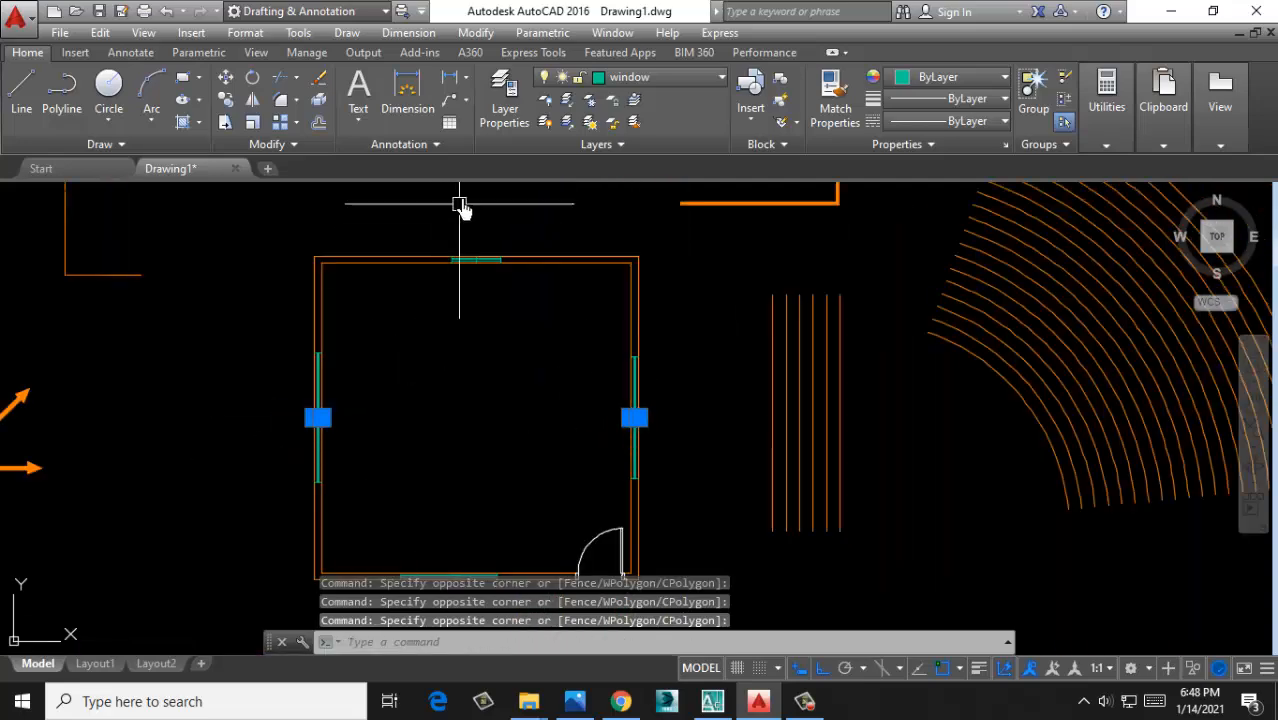
scroll(470, 225, "up", 5)
left_click(428, 234)
left_click(503, 338)
scroll(497, 370, "down", 5)
middle_click_drag(452, 585, 445, 439)
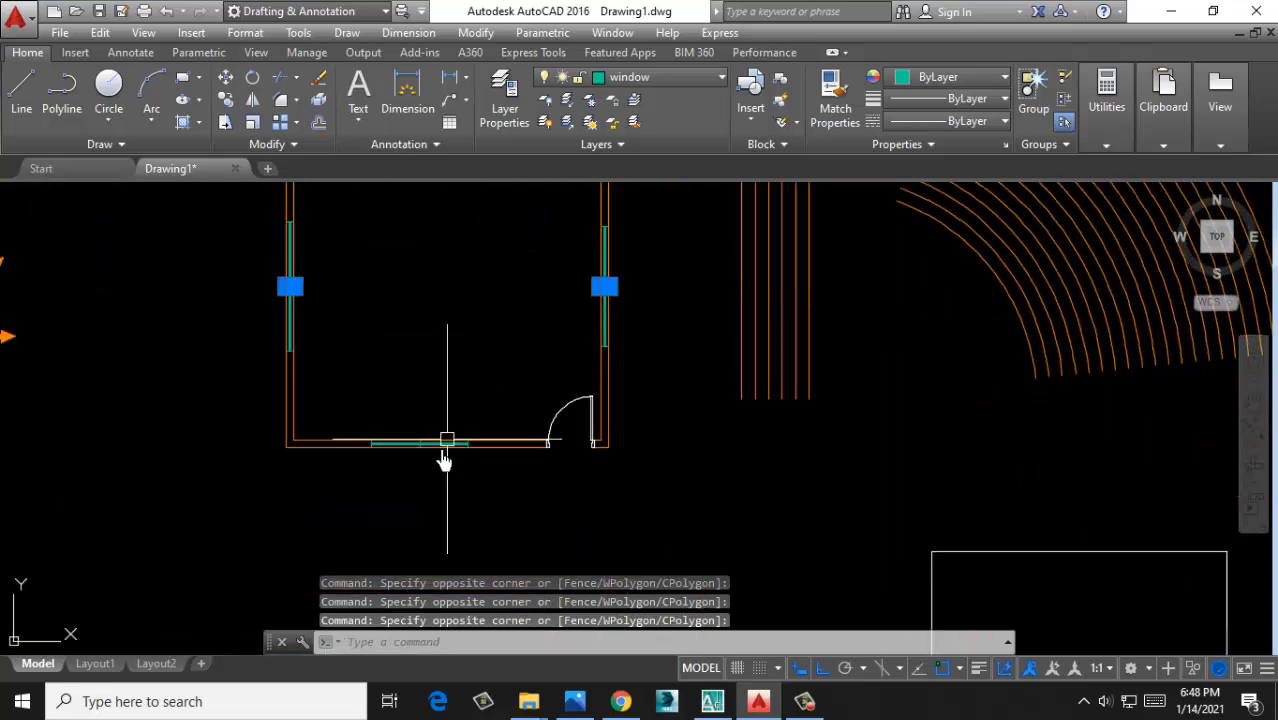
scroll(432, 462, "up", 5)
left_click(357, 320)
left_click(446, 505)
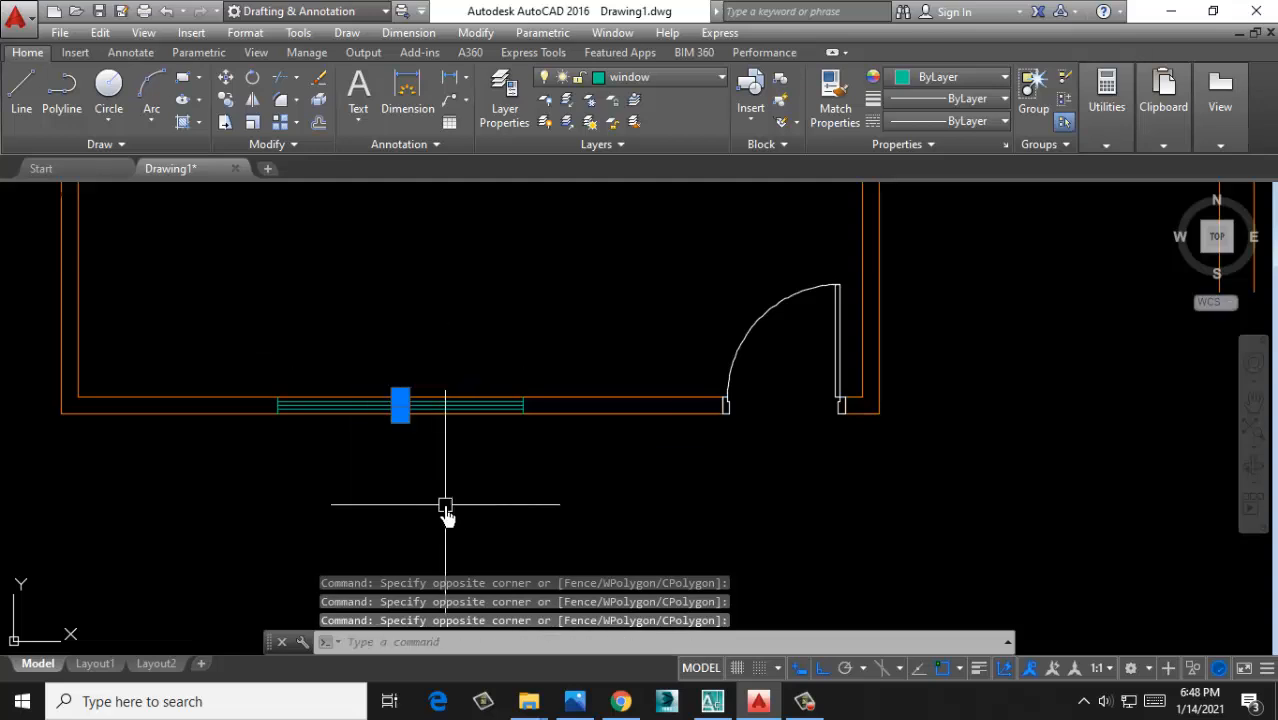
key("Delete")
scroll(500, 430, "down", 5)
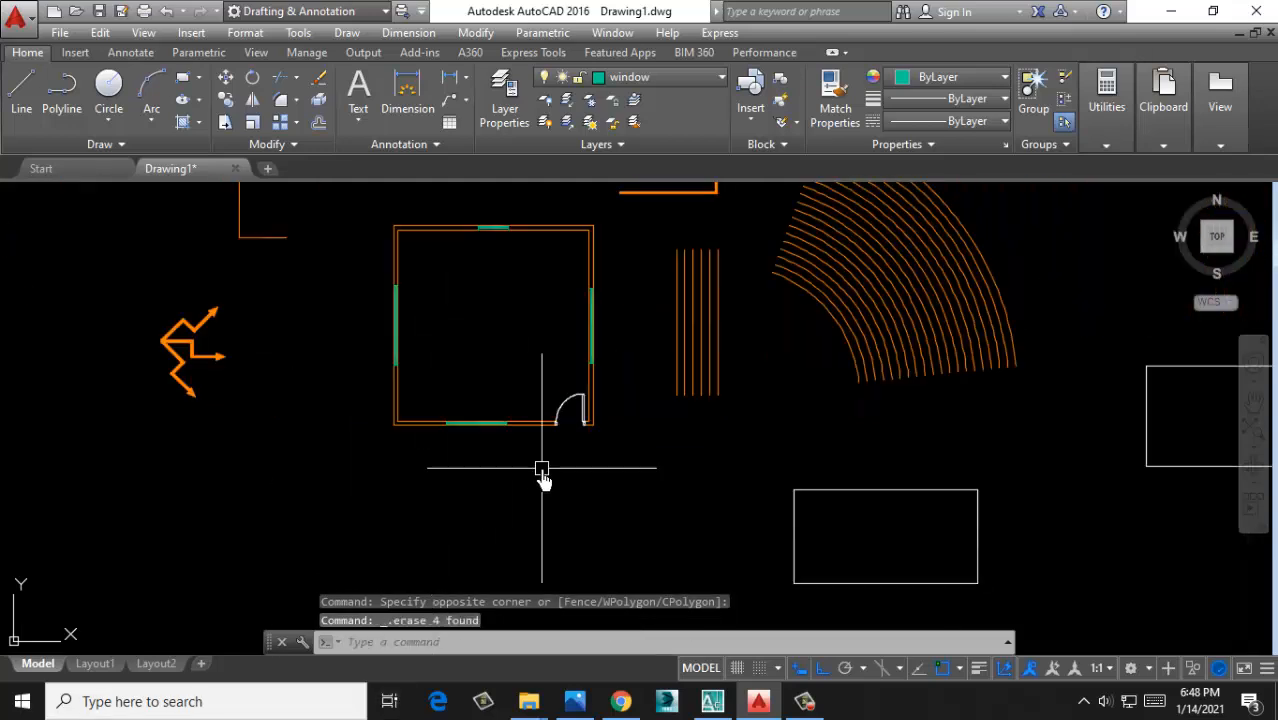
middle_click_drag(542, 471, 449, 484)
scroll(430, 240, "up", 2)
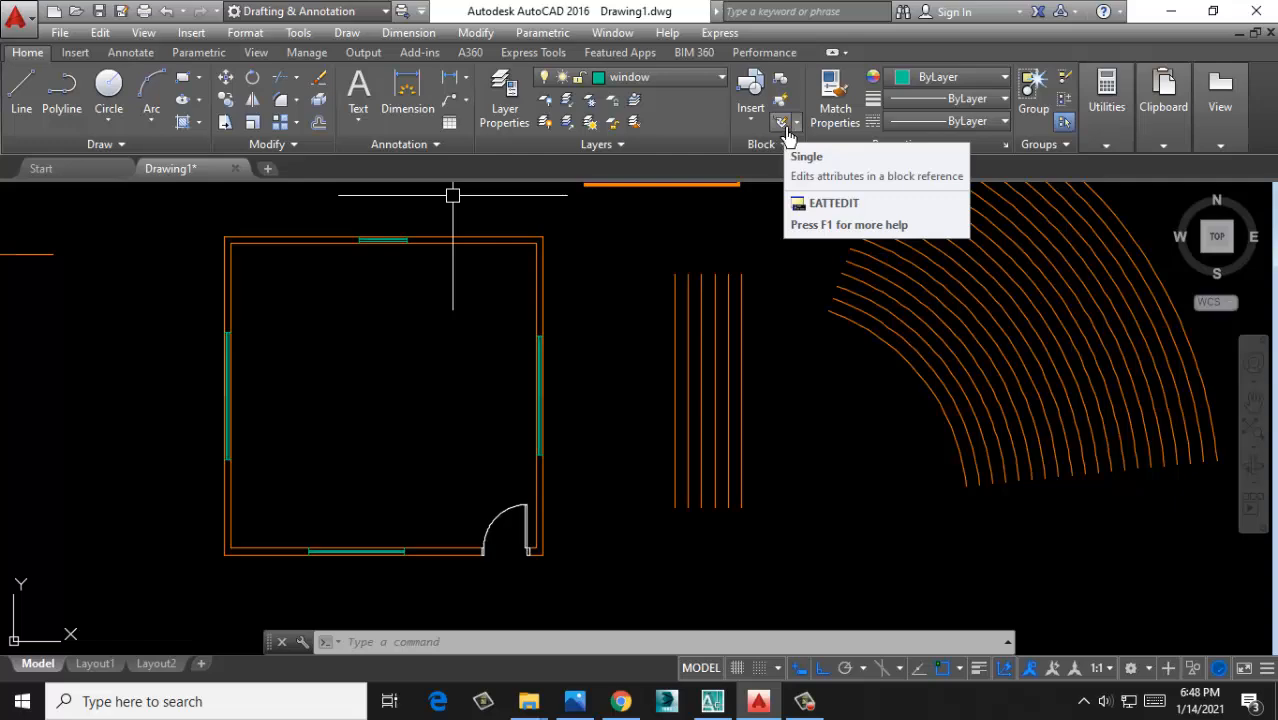
scroll(448, 414, "down", 2)
scroll(404, 340, "up", 5)
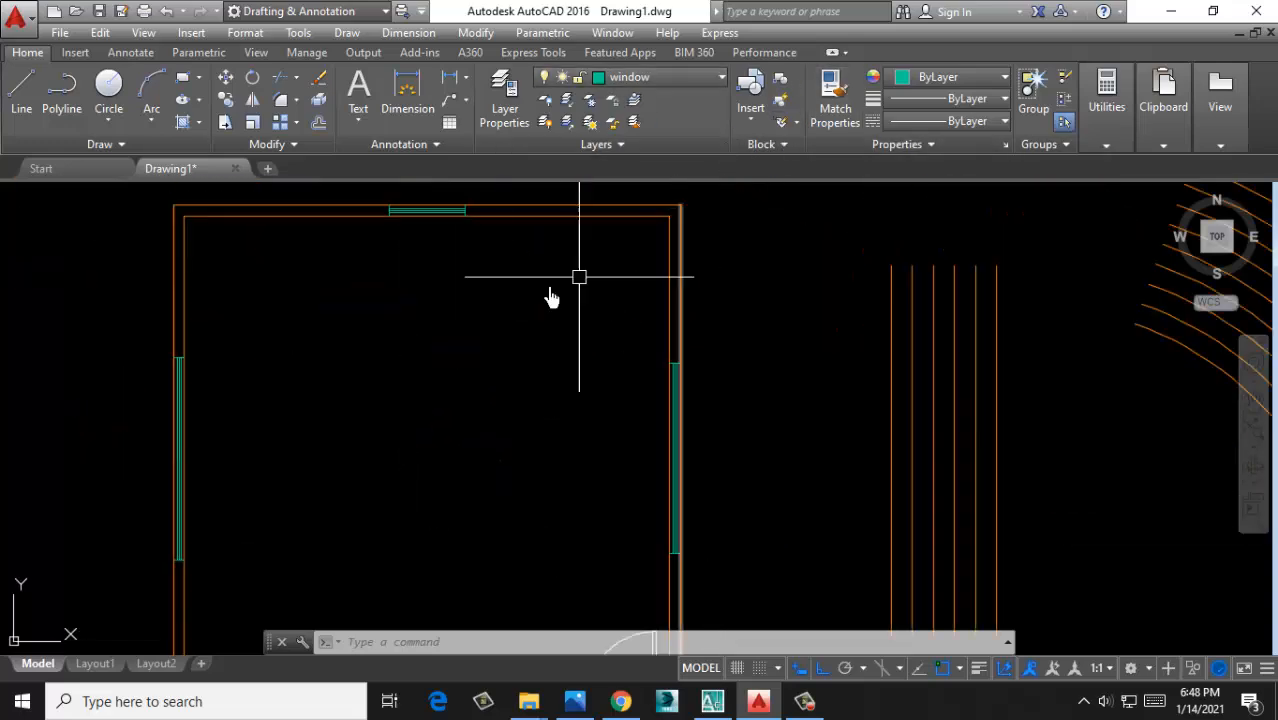
scroll(456, 451, "down", 6)
scroll(421, 483, "up", 2)
scroll(390, 431, "up", 2)
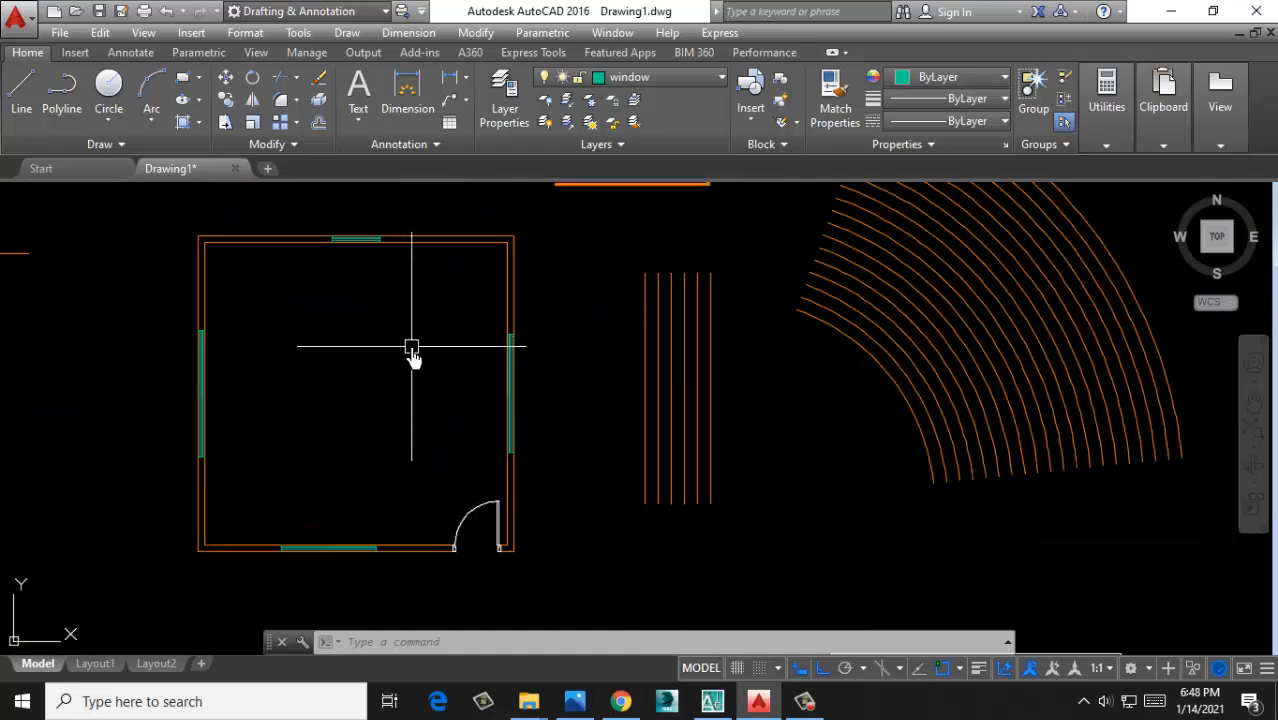
mouse_move(404, 314)
middle_mouse_down()
mouse_move(401, 333)
mouse_move(436, 323)
middle_mouse_up()
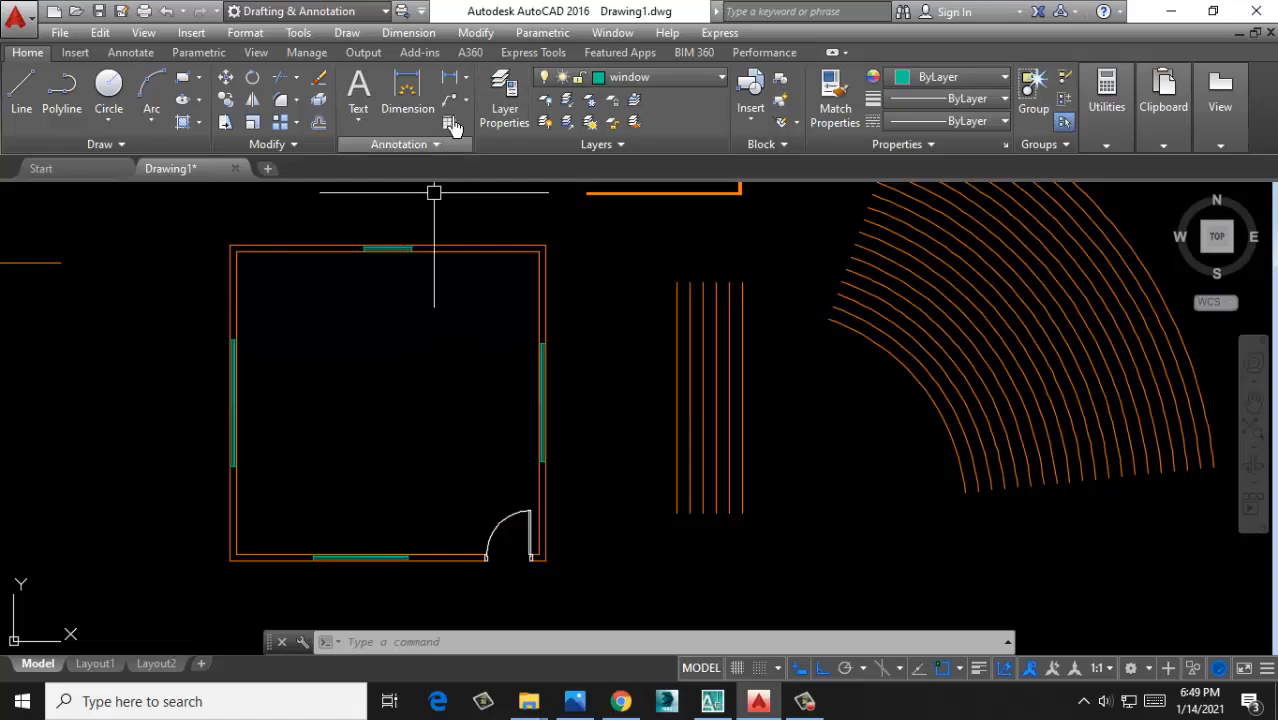
scroll(300, 340, "down", 2)
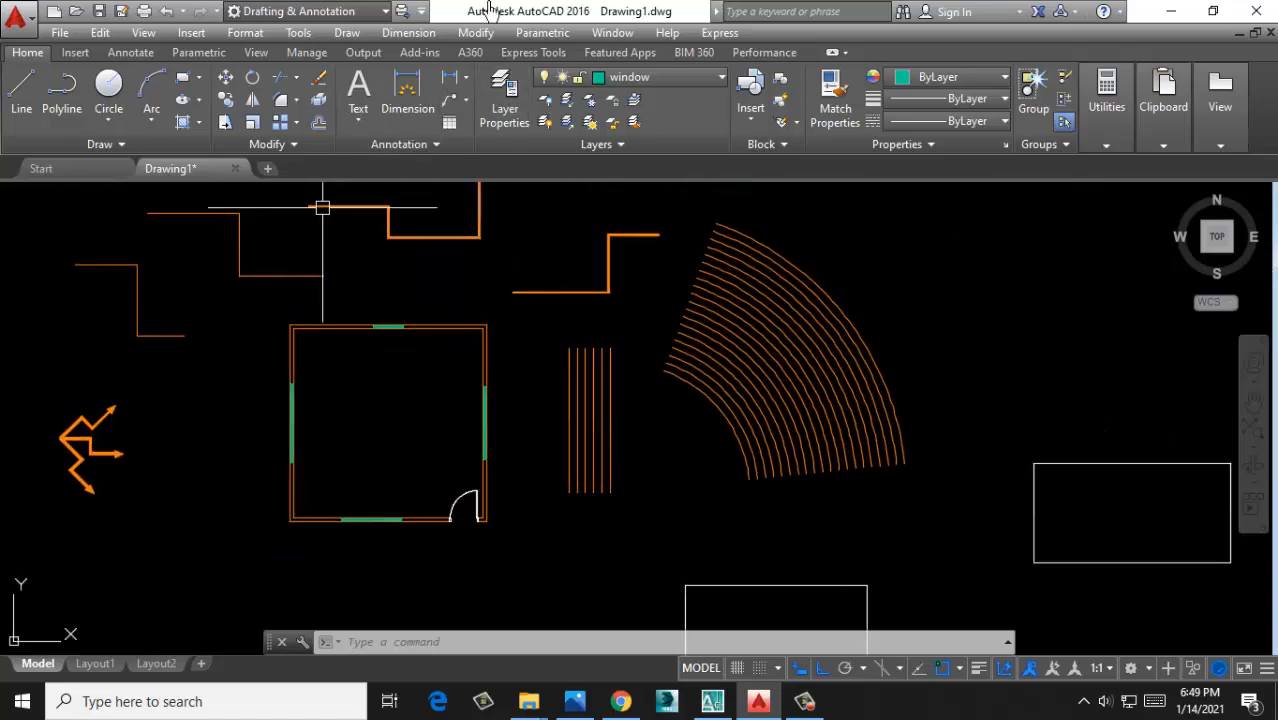
Add a linear dimension between the outer corners of the room's top wall, placing the dimension line above the wall
left_click(409, 33)
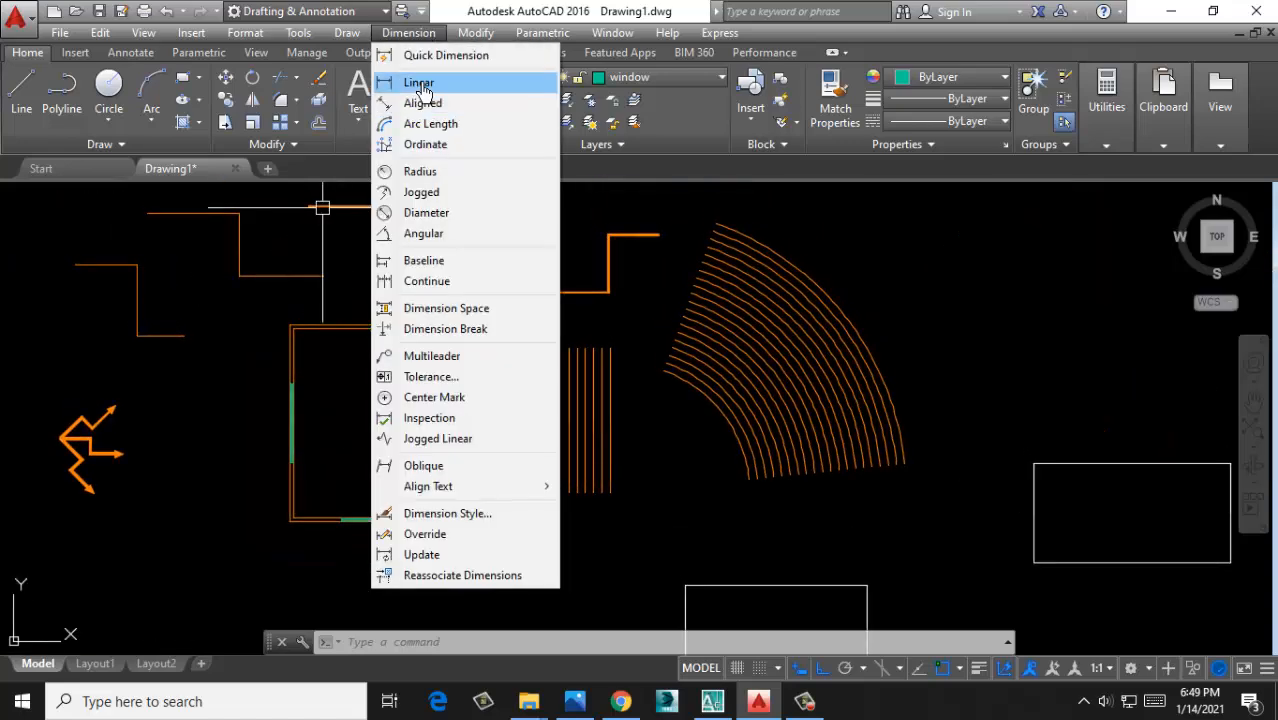
left_click(419, 85)
scroll(285, 348, "up", 5)
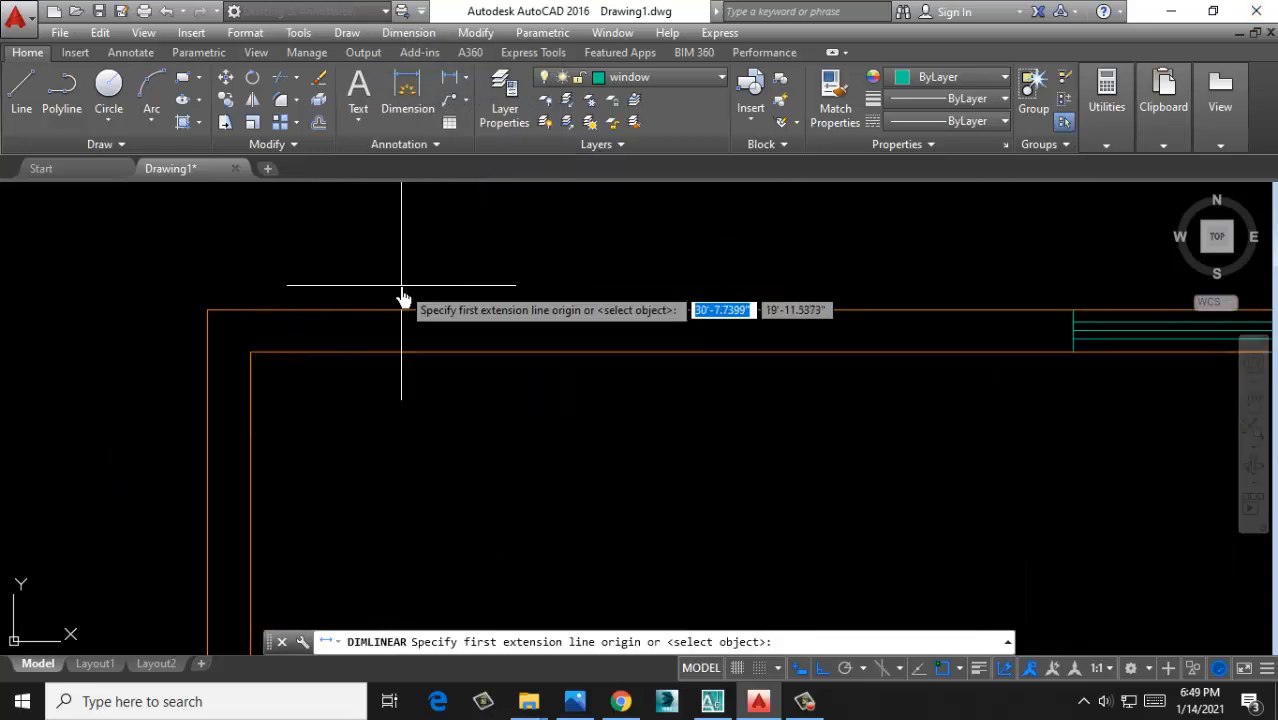
left_click(206, 310)
scroll(222, 327, "down", 4)
scroll(604, 294, "up", 5)
left_click(670, 340)
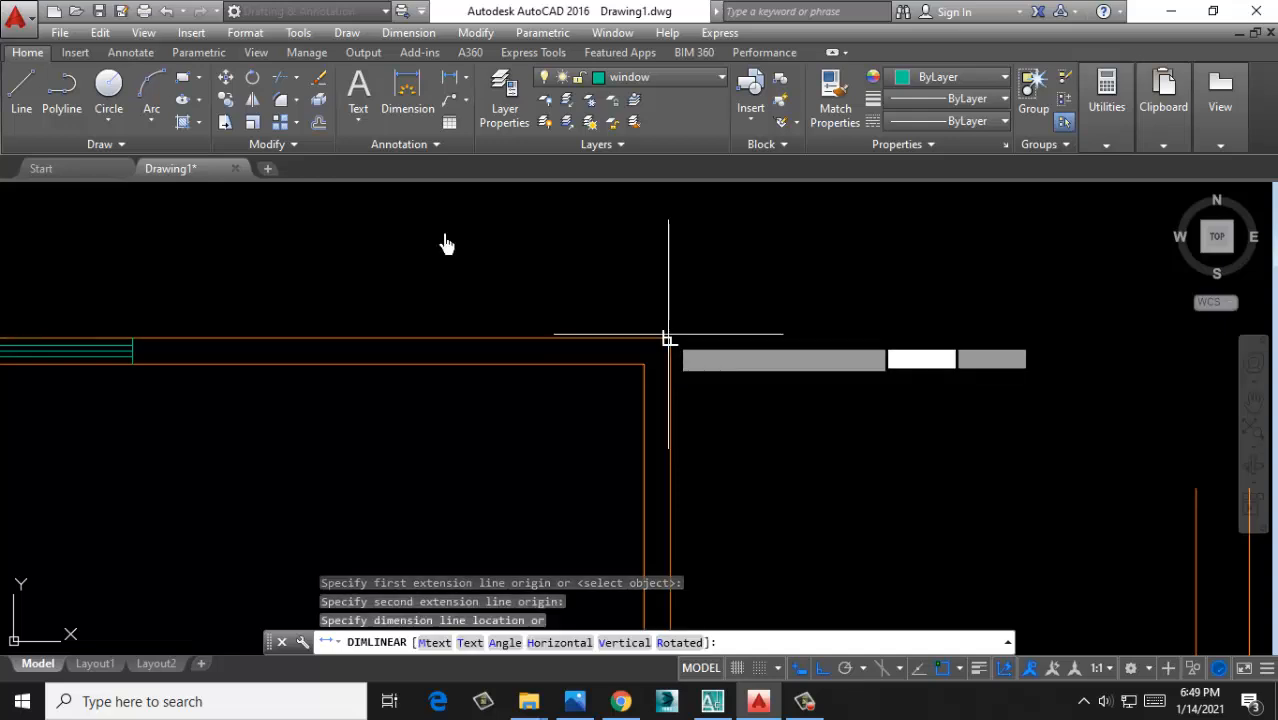
middle_click_drag(443, 240, 645, 292)
scroll(600, 290, "down", 4)
left_click(522, 285)
Examine the text size of the new dimension above the top wall
scroll(476, 280, "up", 5)
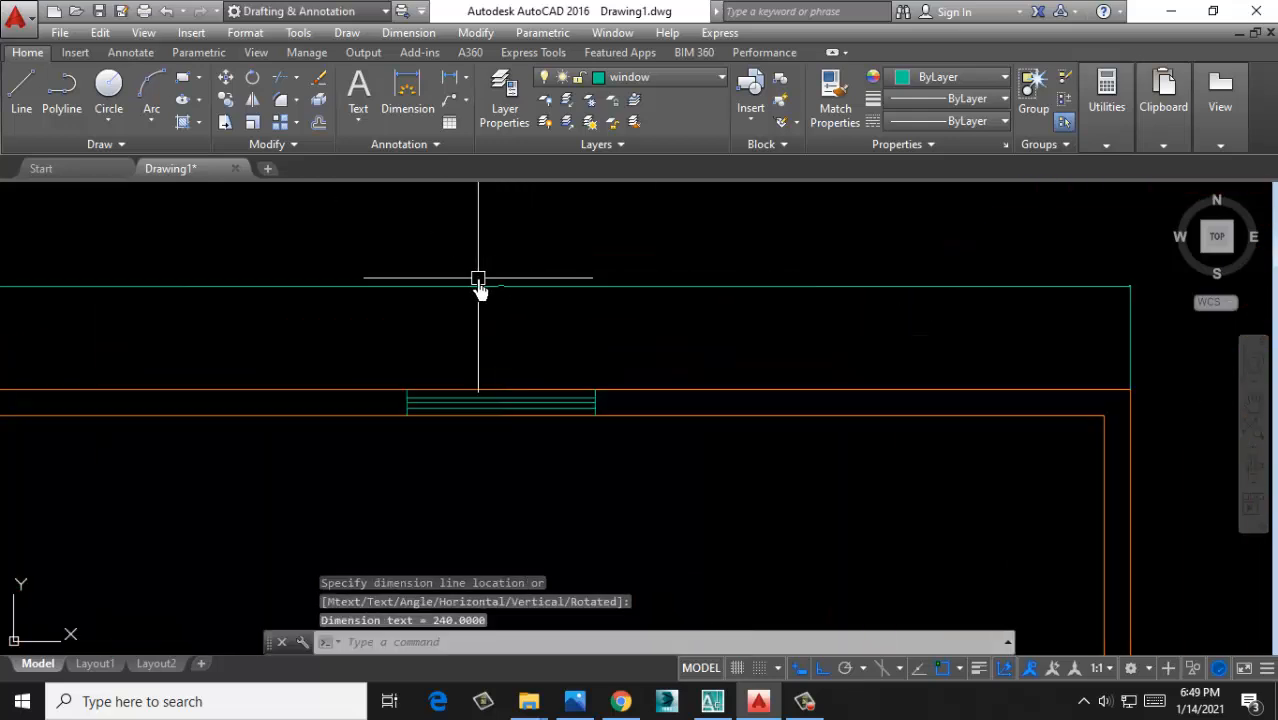
scroll(560, 320, "up", 6)
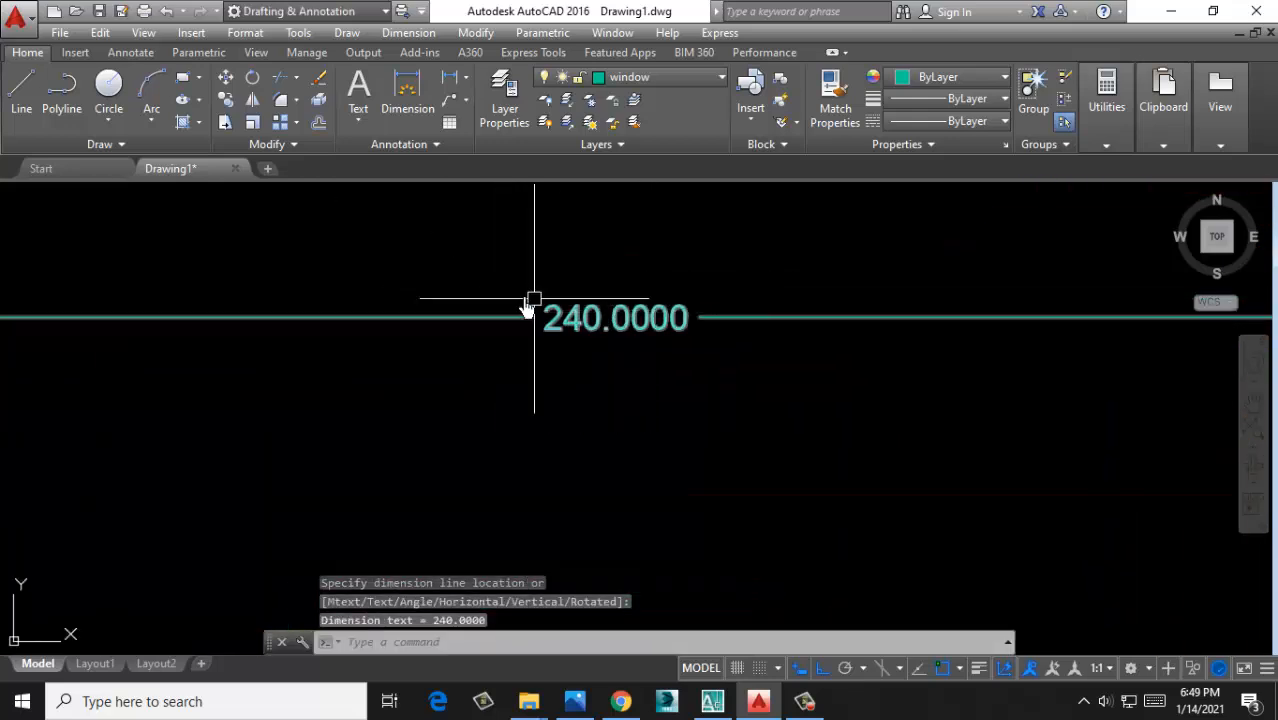
left_click(485, 267)
left_click(740, 345)
scroll(513, 300, "down", 6)
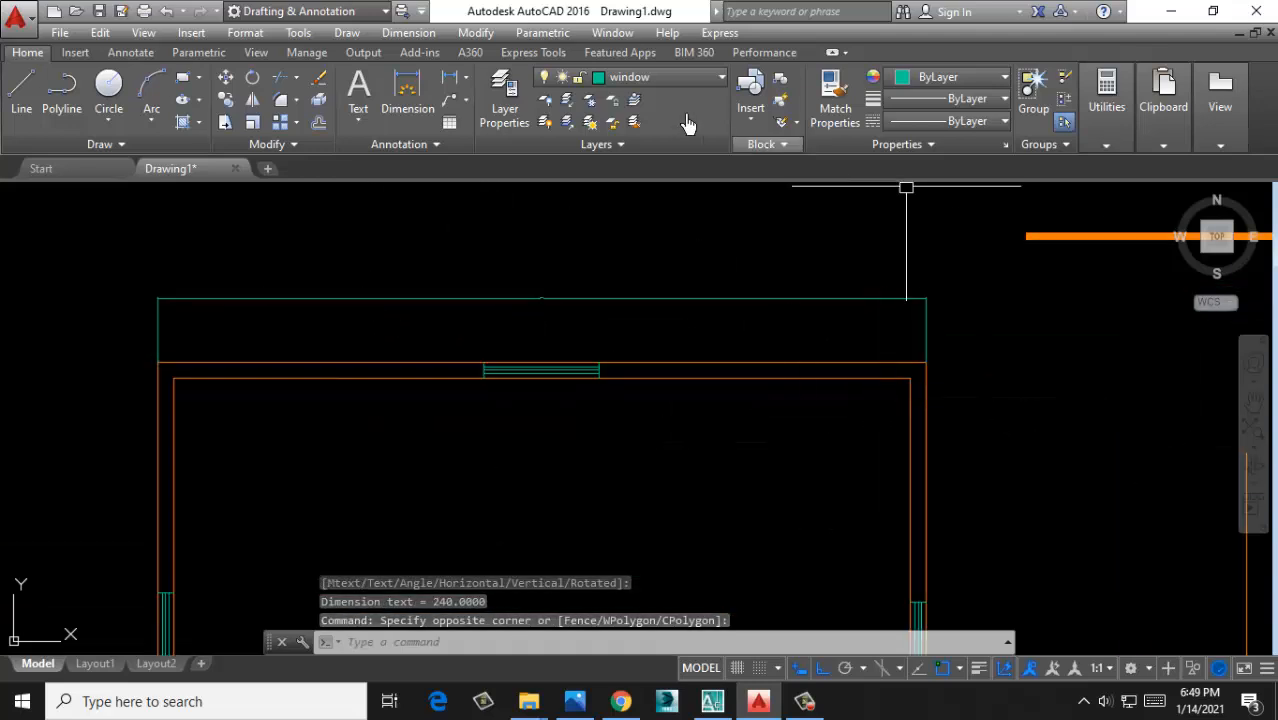
left_click(427, 33)
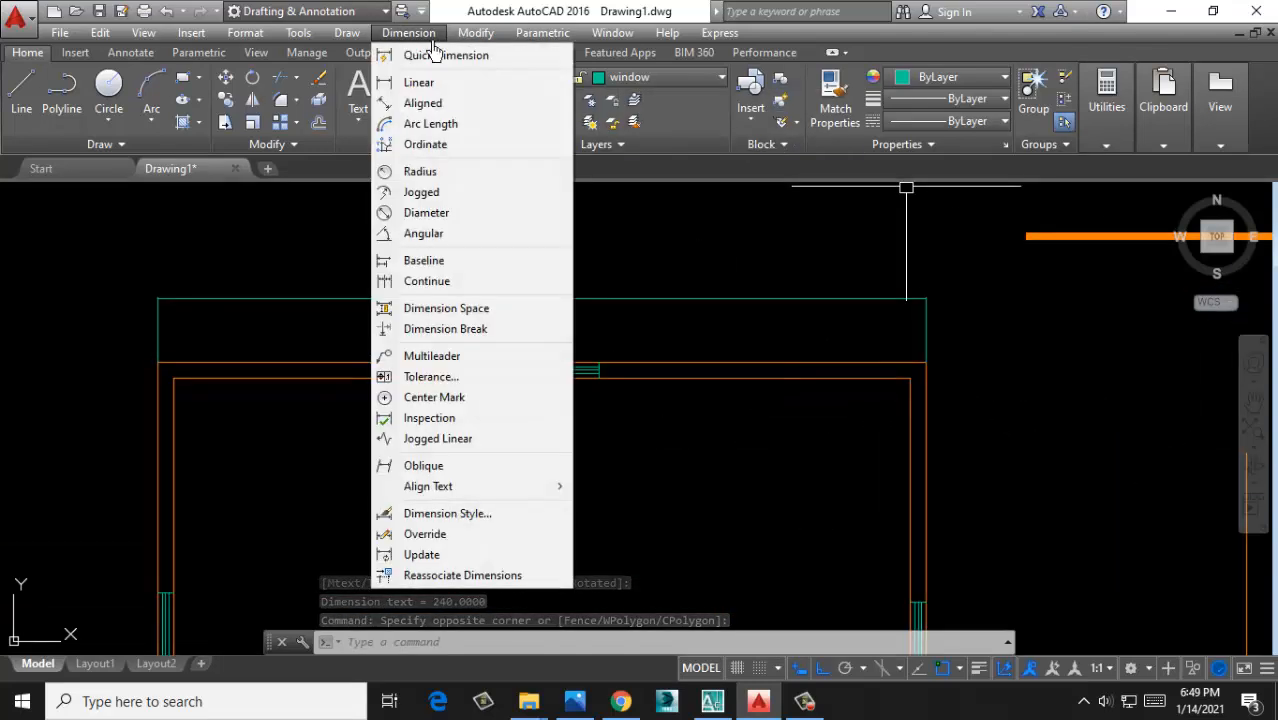
left_click(475, 517)
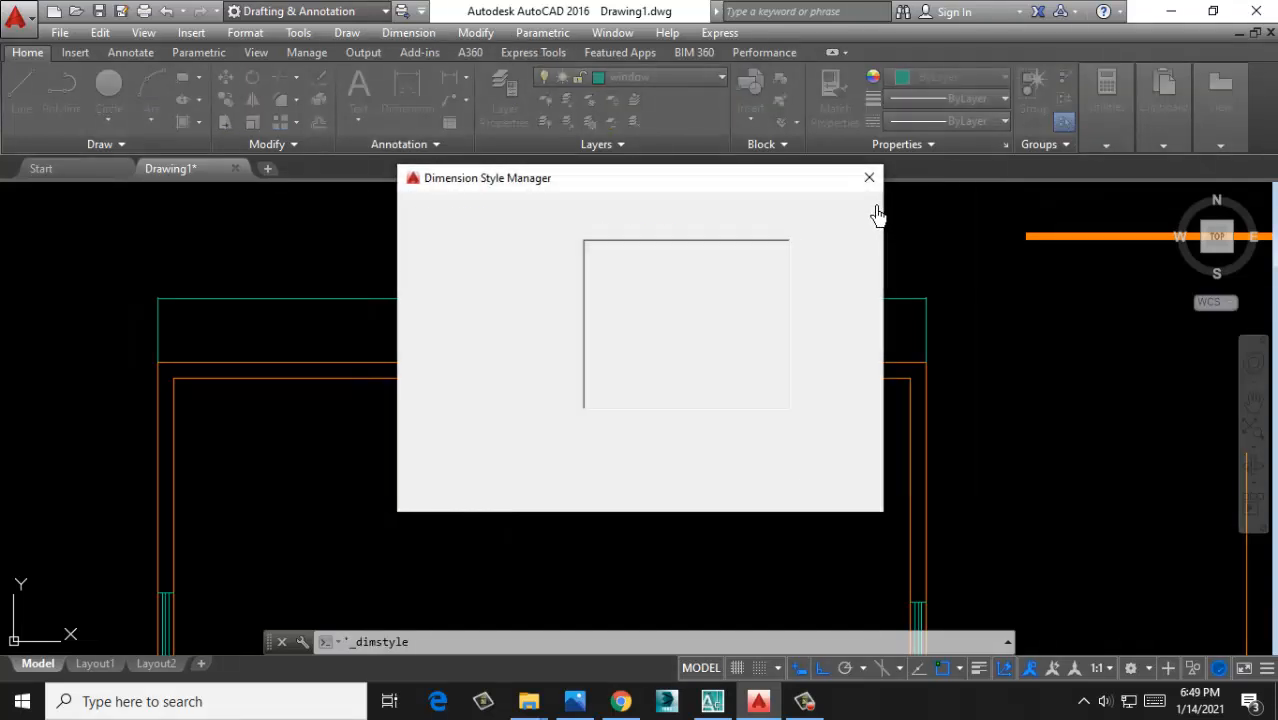
left_click(866, 177)
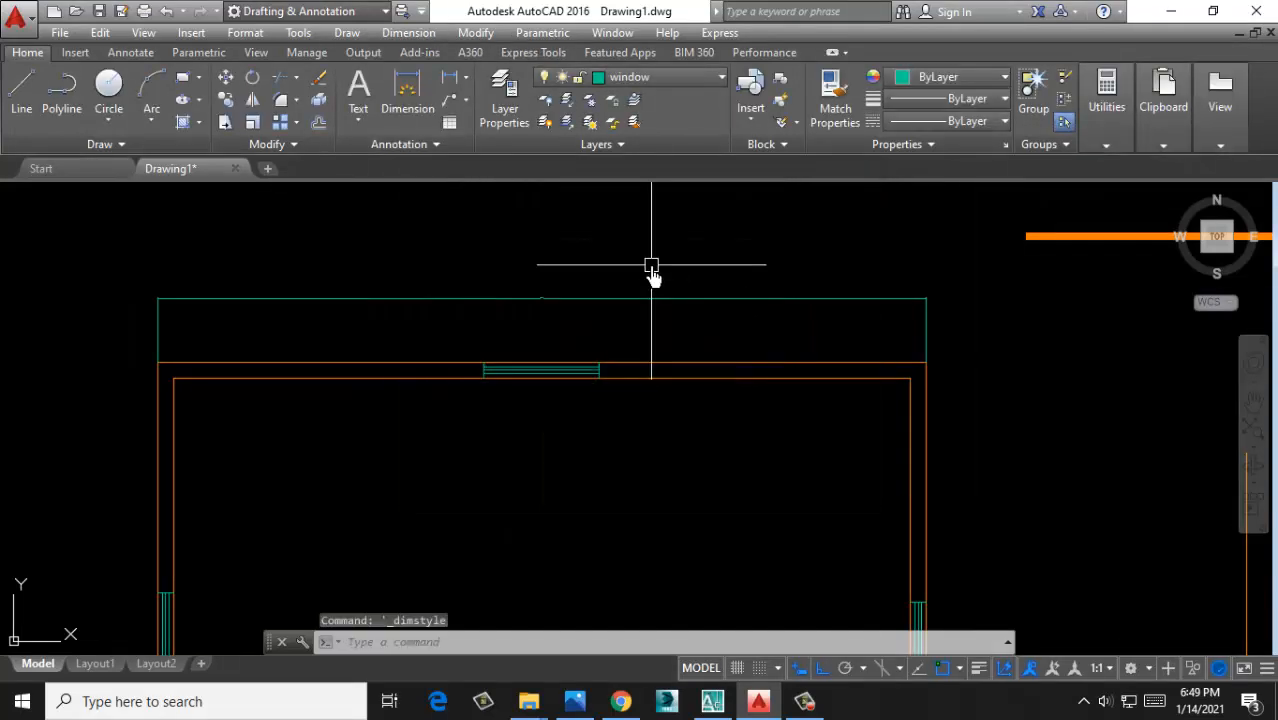
Modify the Standard dimension style's primary units to Engineering format with a precision of 0'-0.0"
type("d")
key("Return")
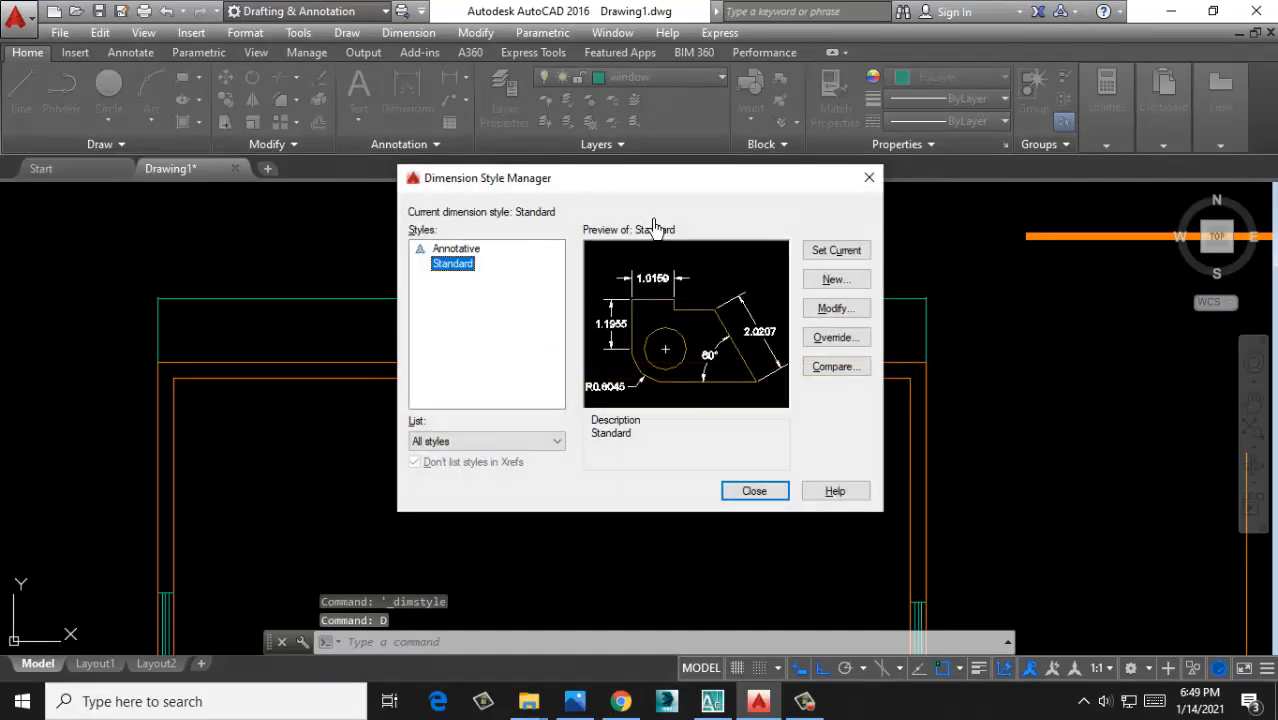
left_click_drag(580, 190, 457, 232)
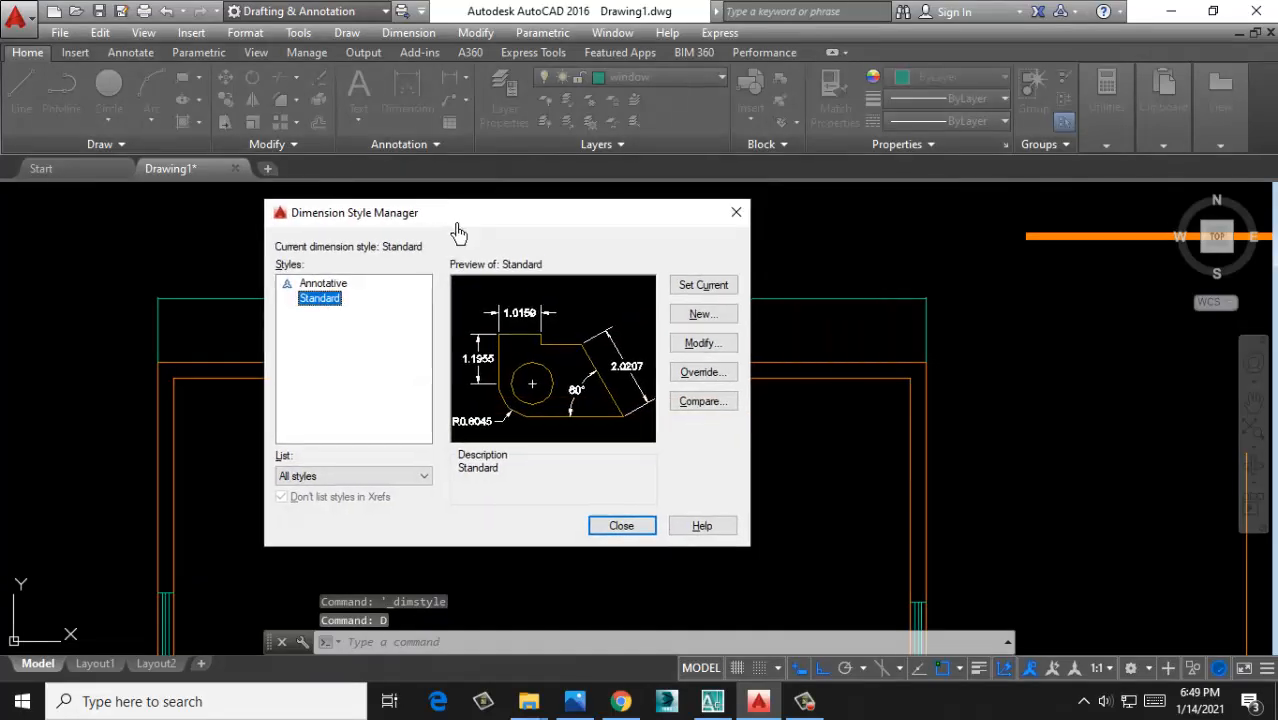
left_click(700, 344)
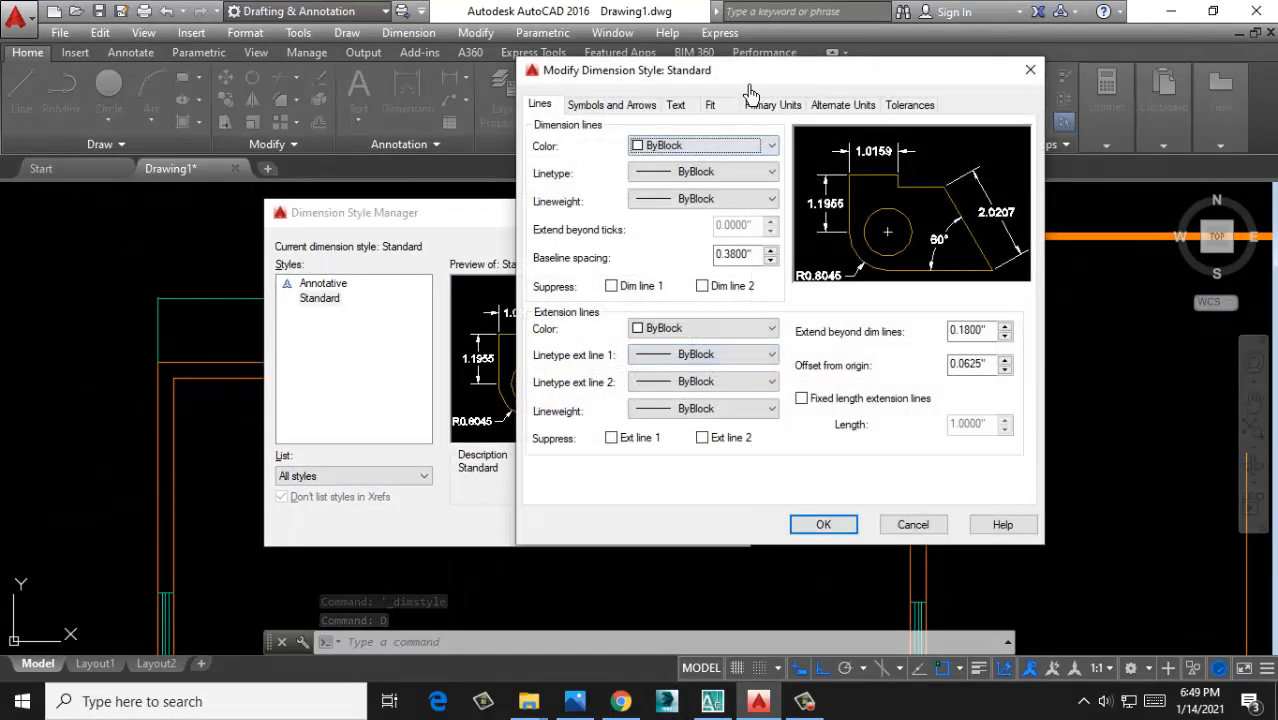
left_click_drag(749, 90, 495, 121)
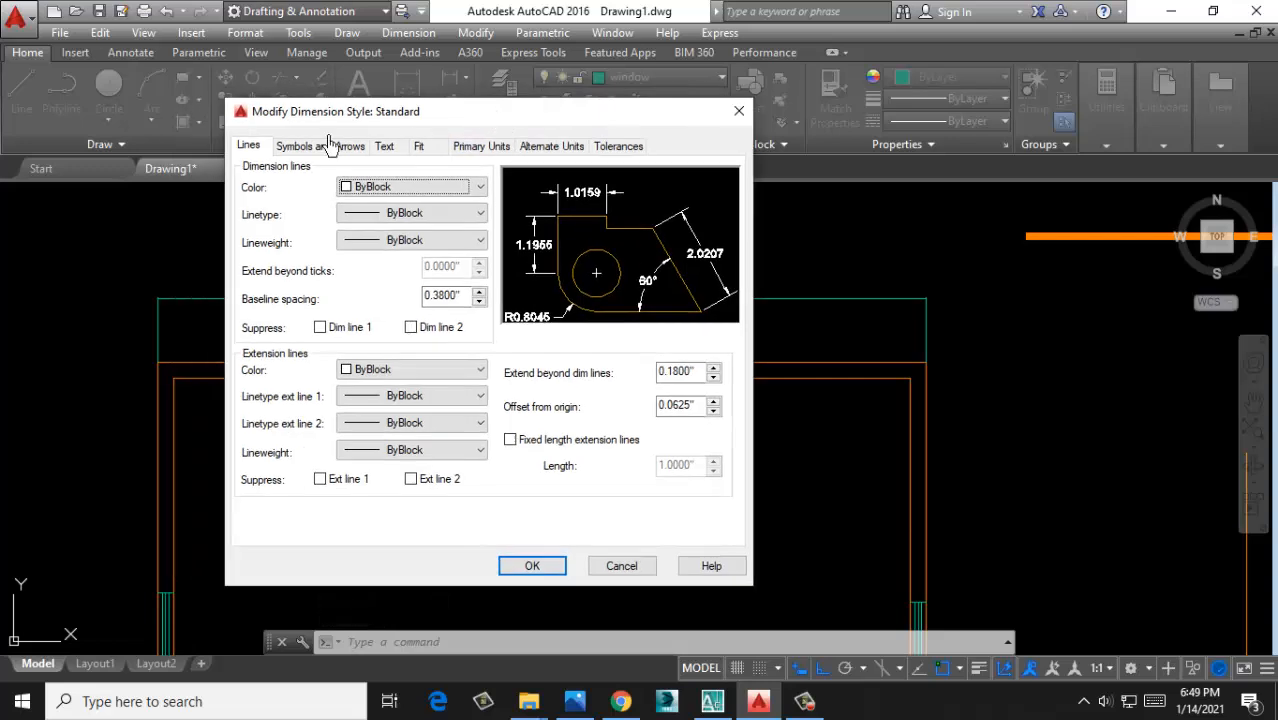
left_click(480, 147)
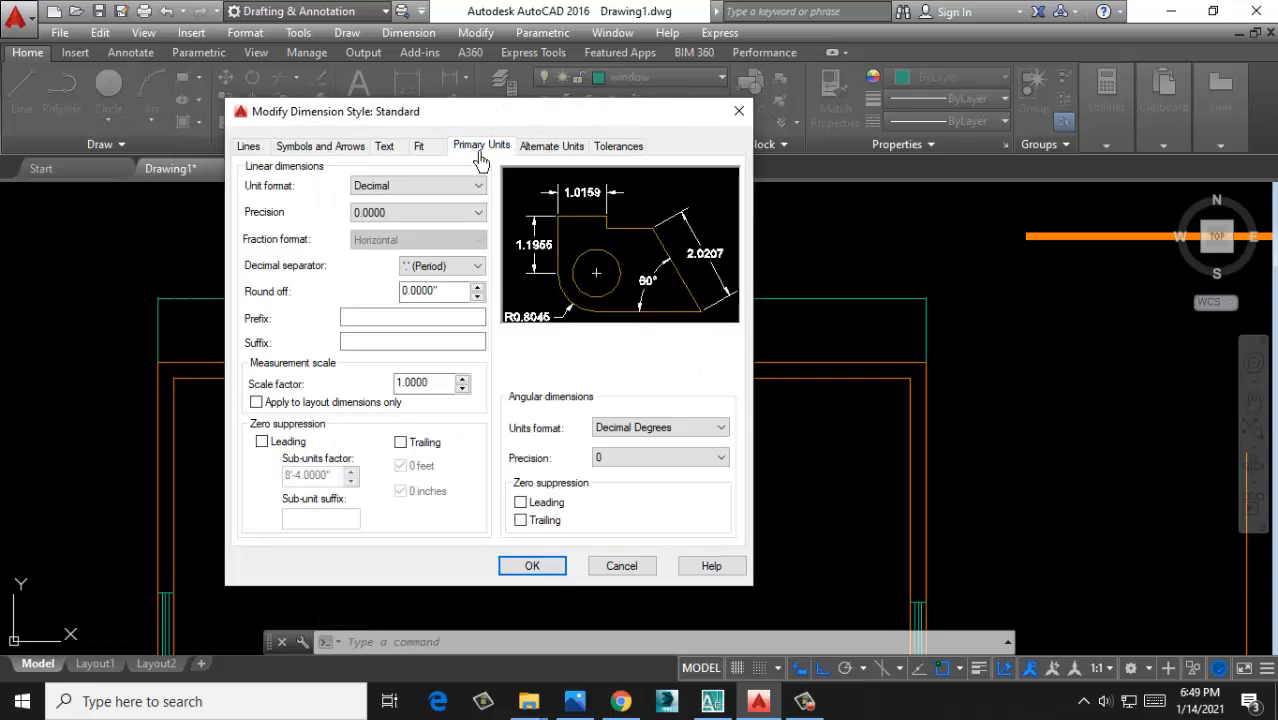
left_click(420, 186)
left_click(400, 226)
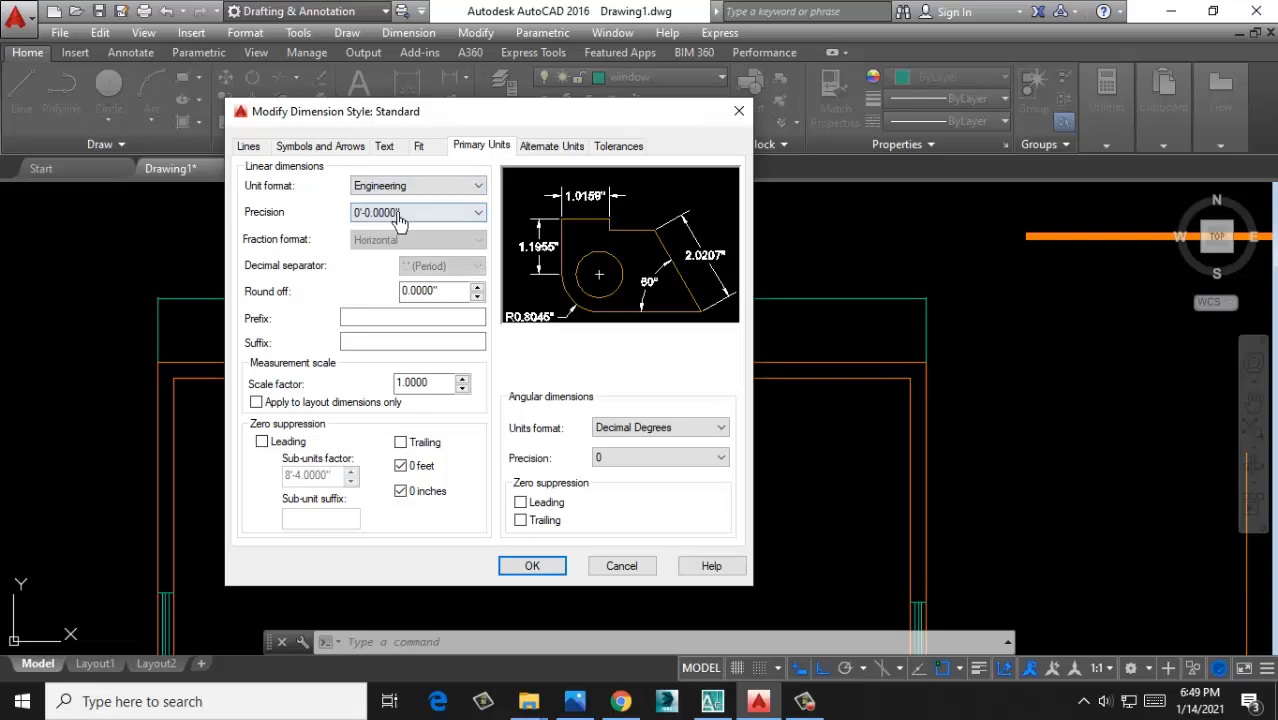
left_click(397, 215)
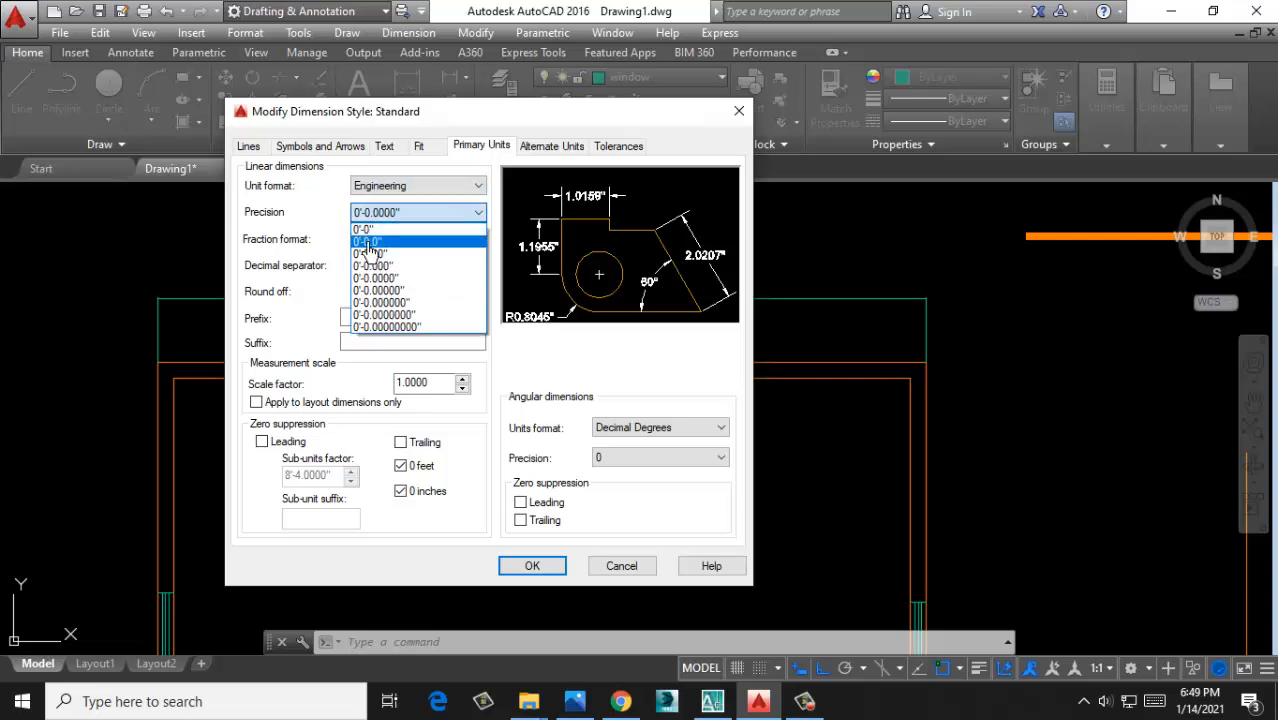
left_click(370, 242)
Set the dimension style's text height to 6, the text color to Red and the fill color to ByBlock
left_click(387, 153)
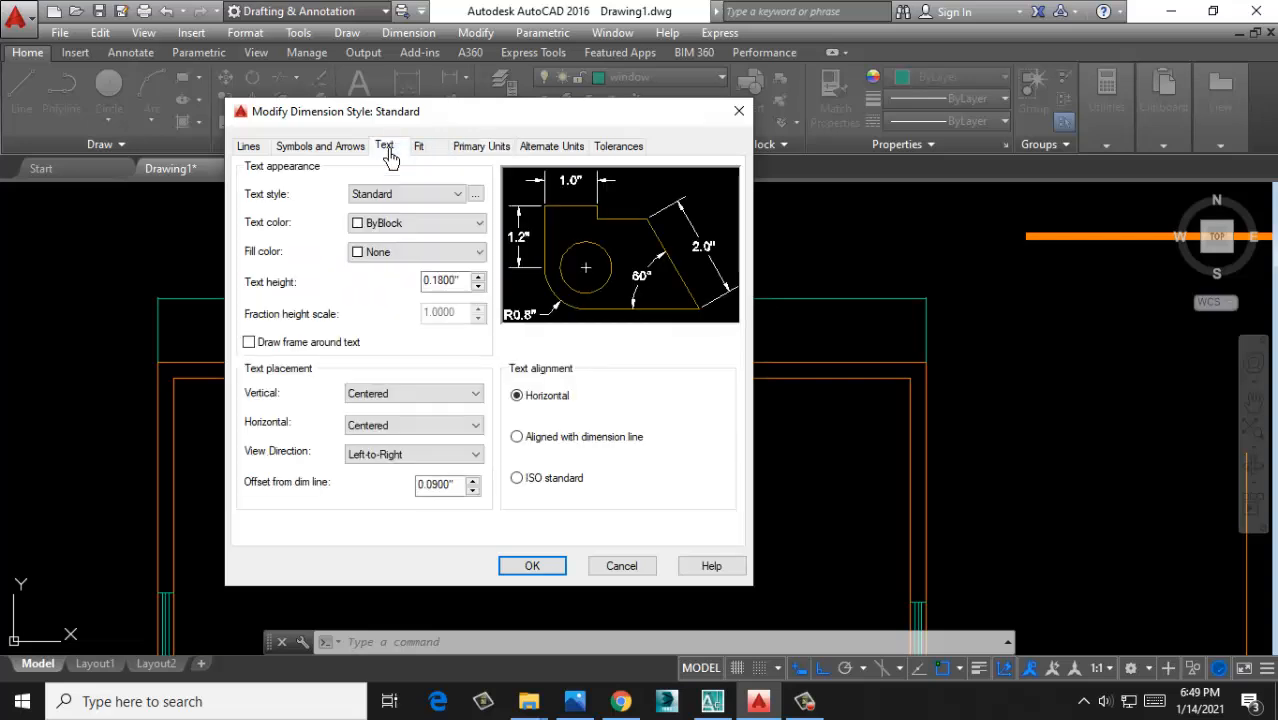
double_click(466, 281)
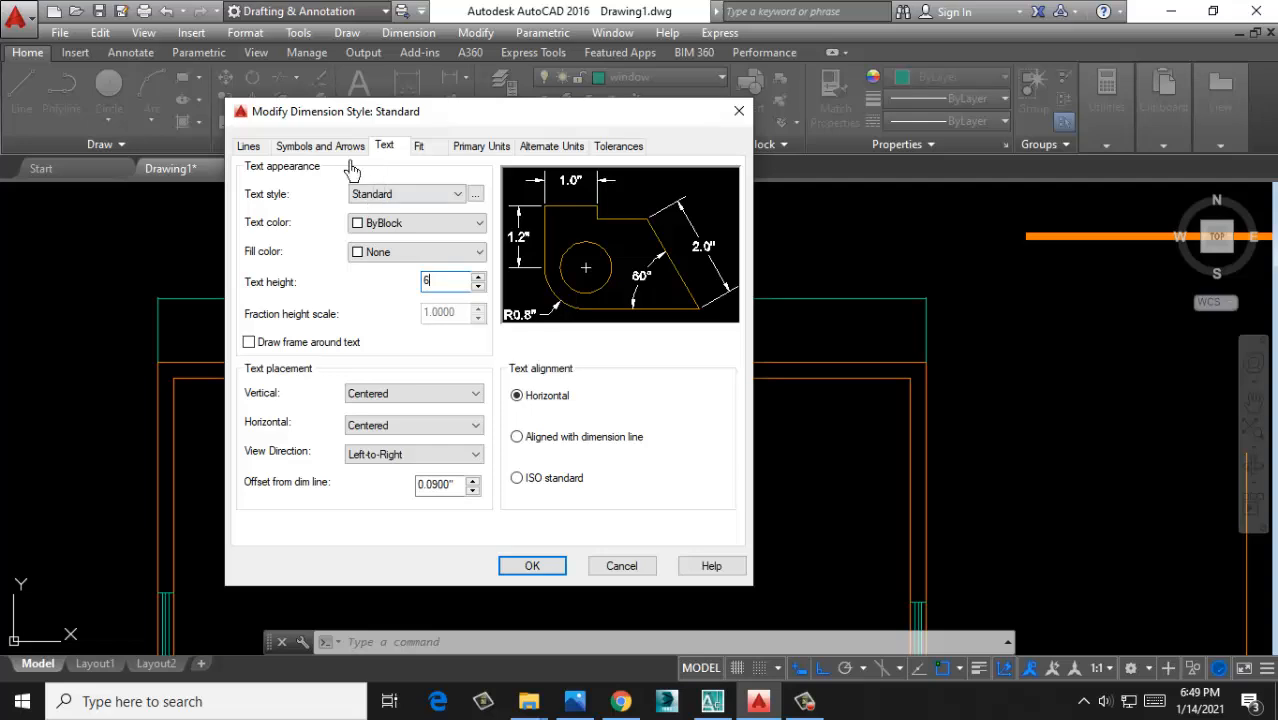
left_click(420, 224)
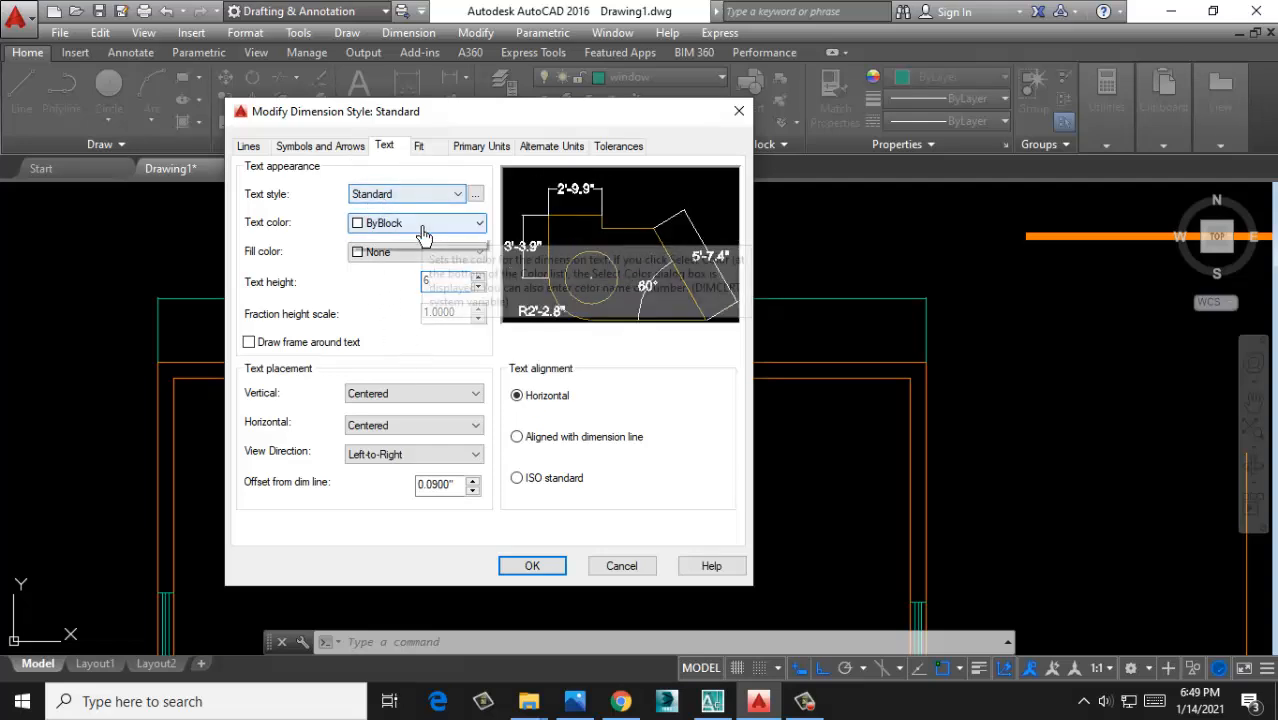
left_click(368, 272)
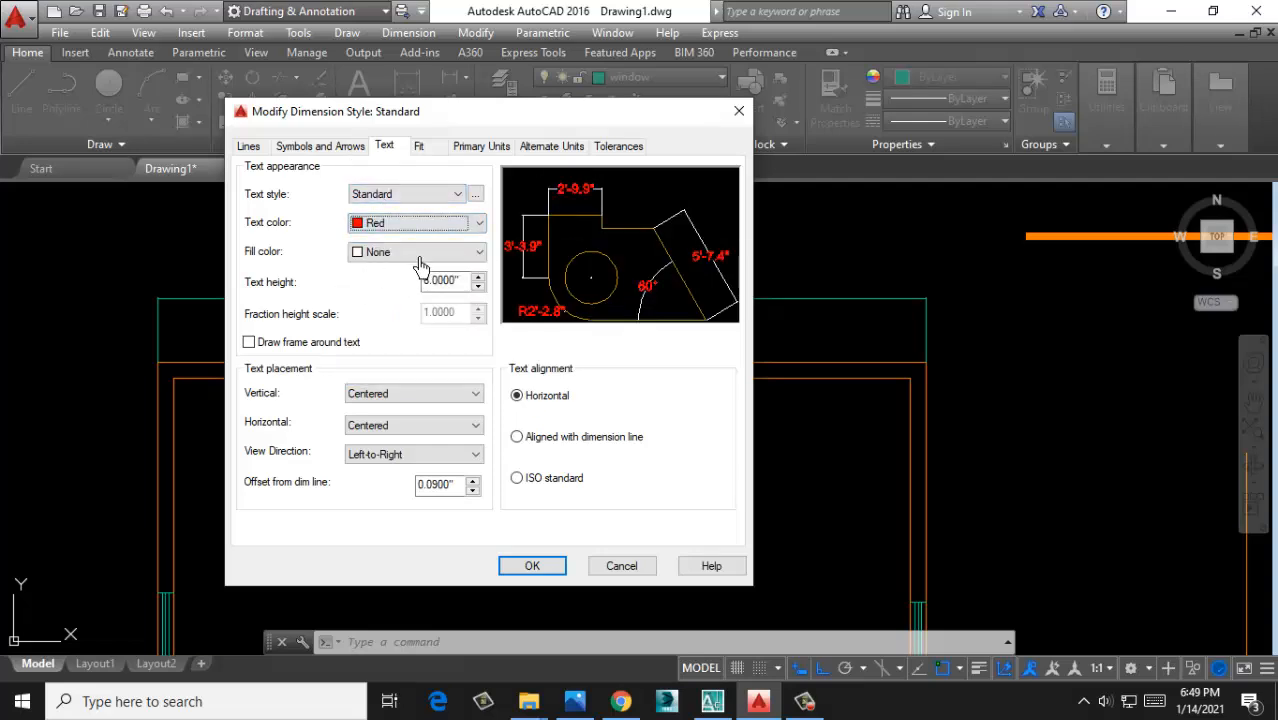
left_click(420, 256)
left_click(368, 317)
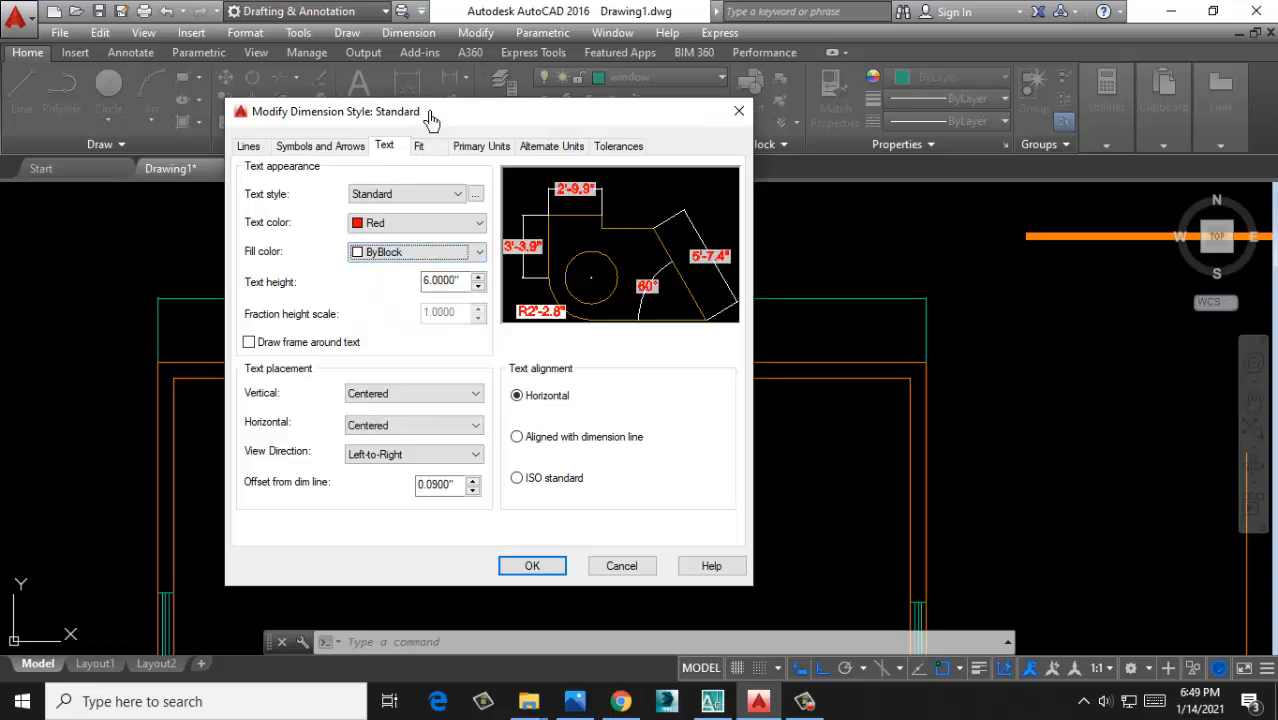
Set the Standard dimension style's first and second arrowheads to Dot and the arrow size to 2
left_click(318, 148)
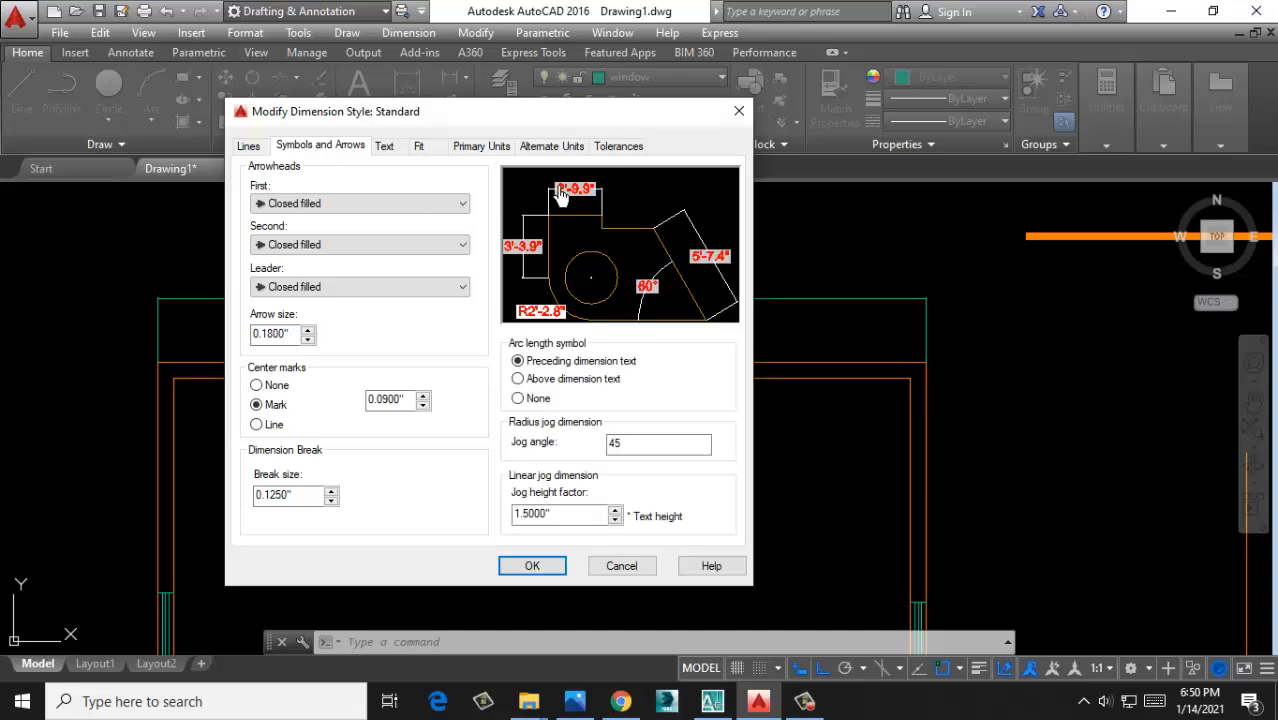
left_click(302, 205)
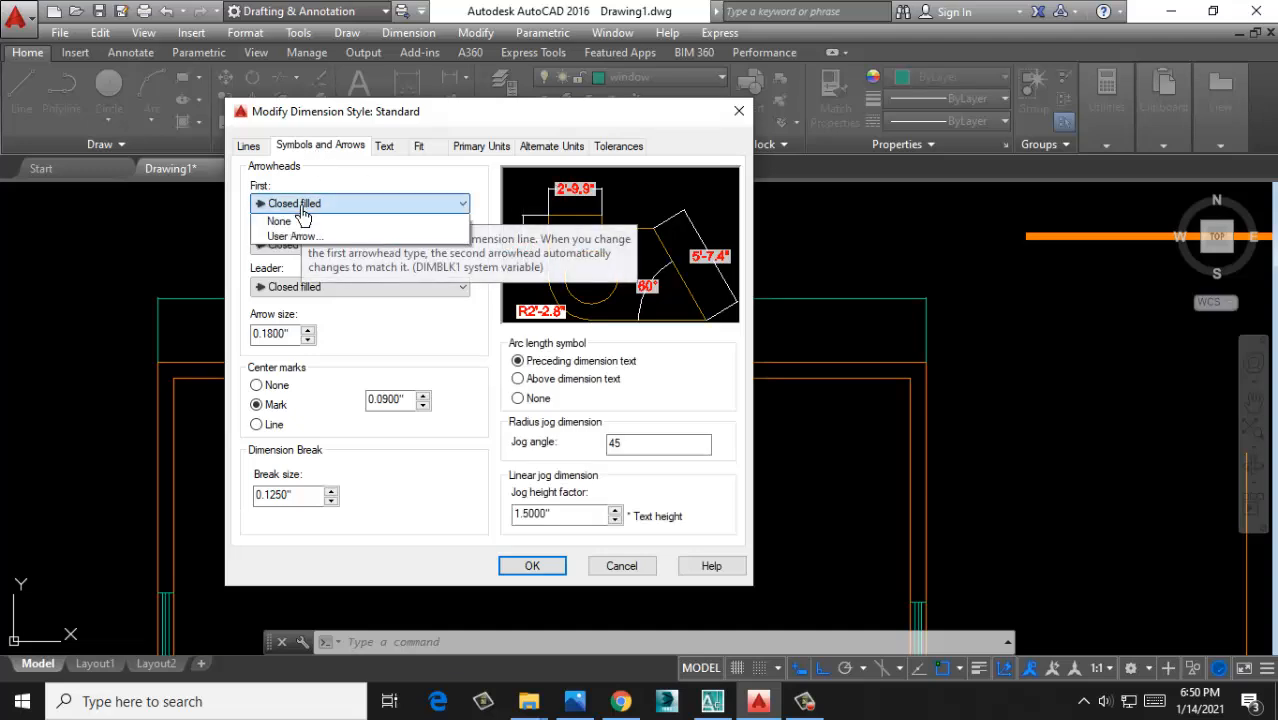
left_click(297, 268)
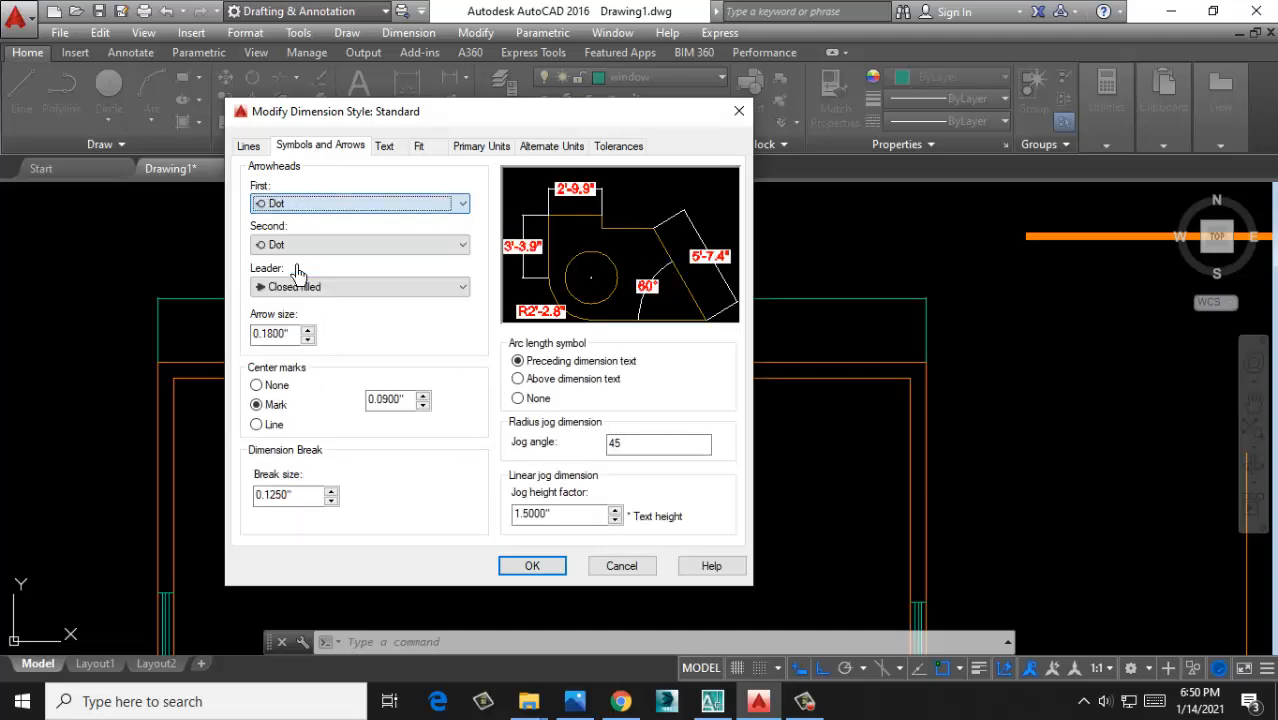
left_click_drag(287, 337, 245, 337)
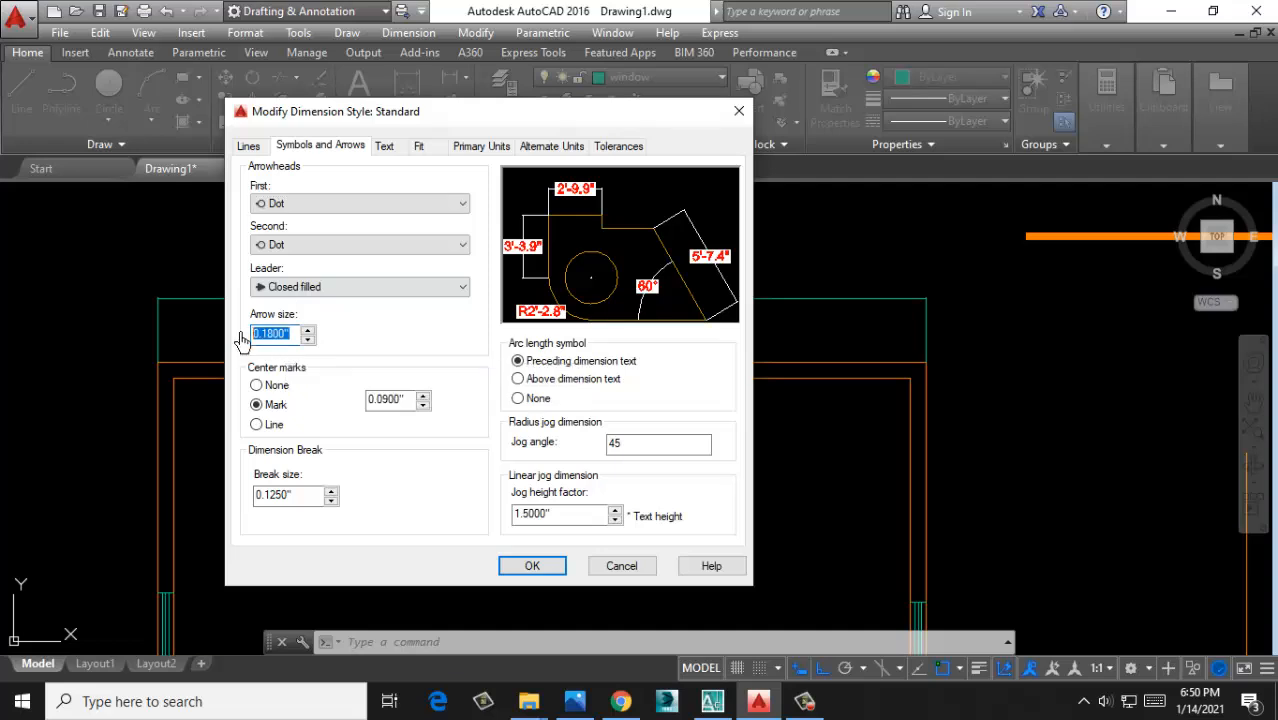
type("2")
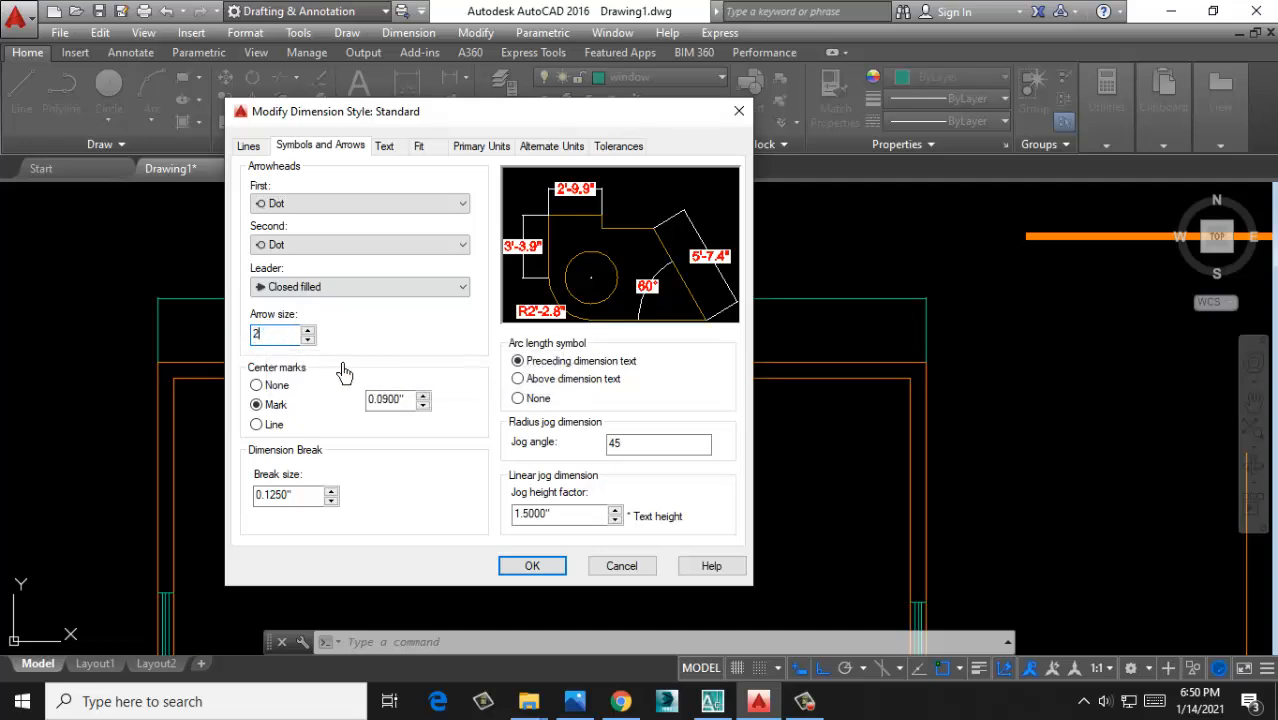
left_click(402, 400)
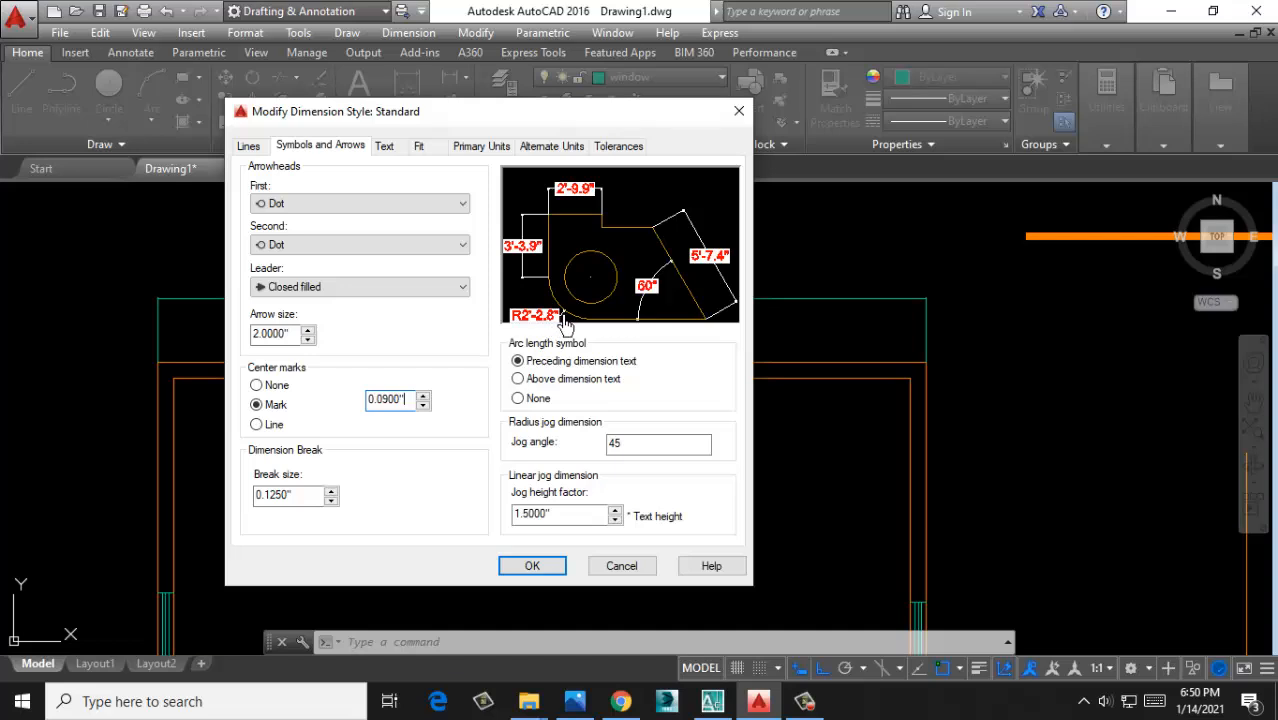
Suppress extension lines 1 and 2 in the dimension style, keep both dimension lines shown, and apply the modified style
left_click(250, 147)
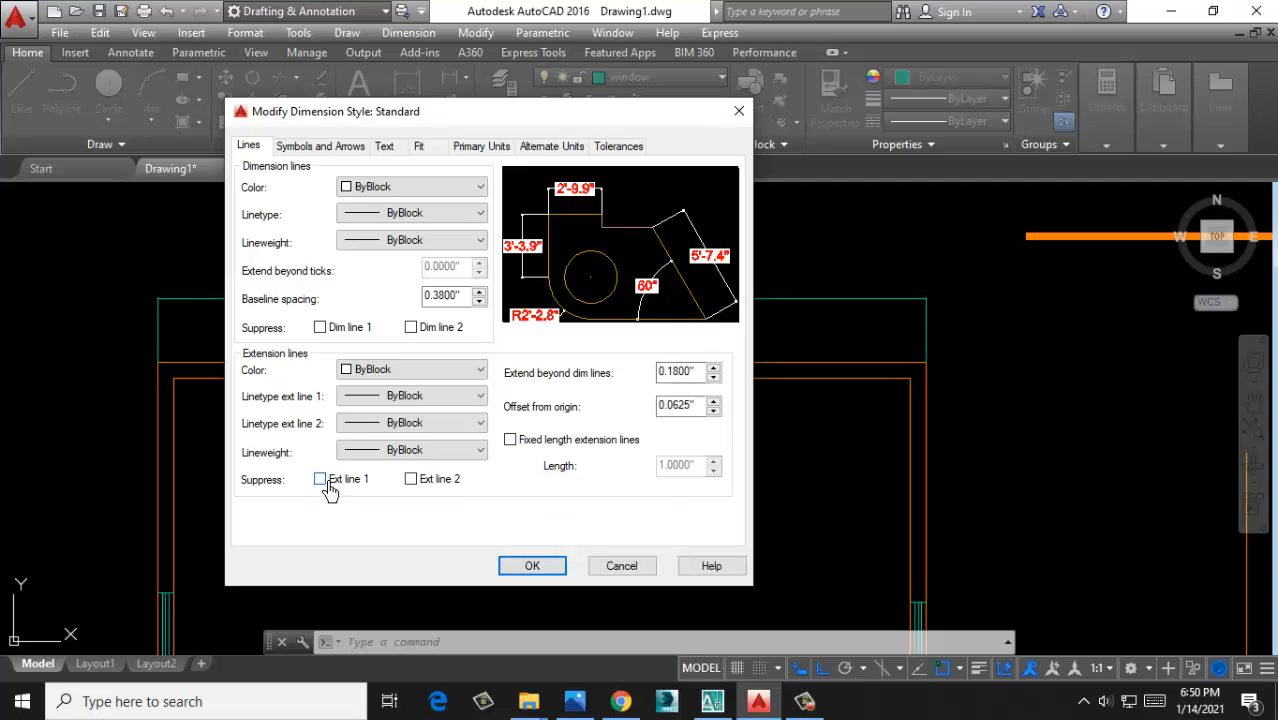
left_click(411, 480)
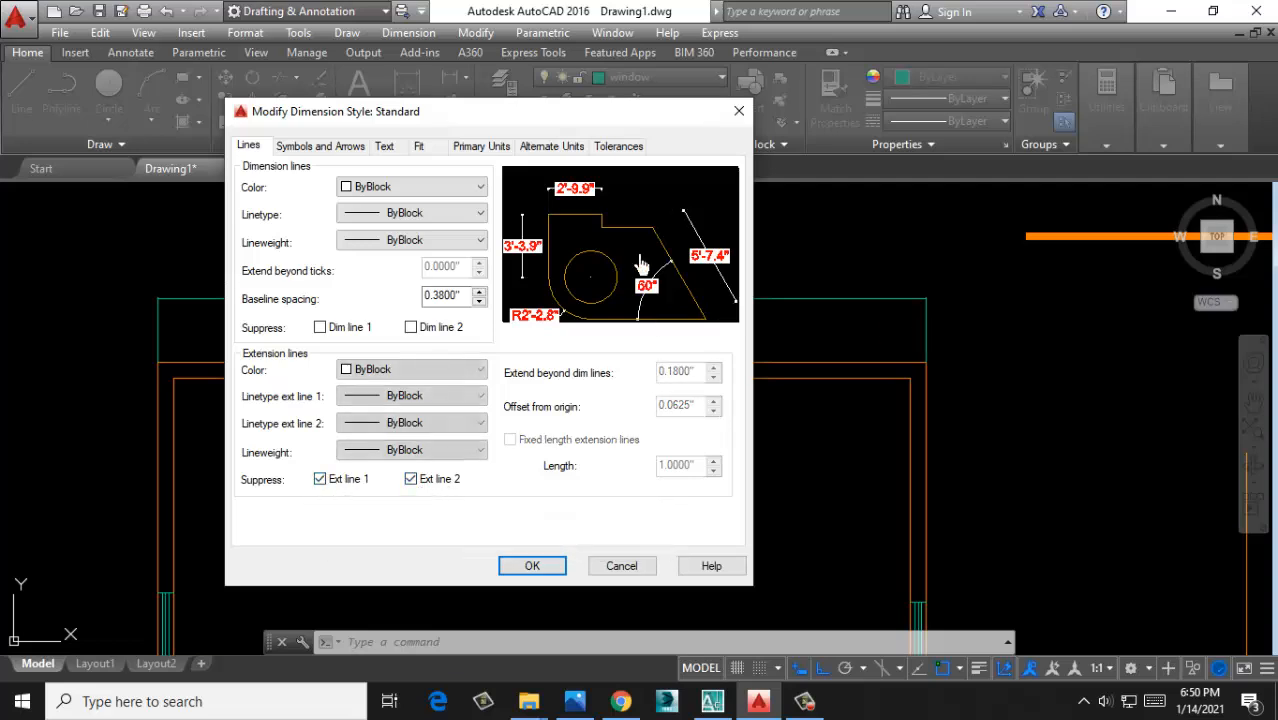
left_click(320, 482)
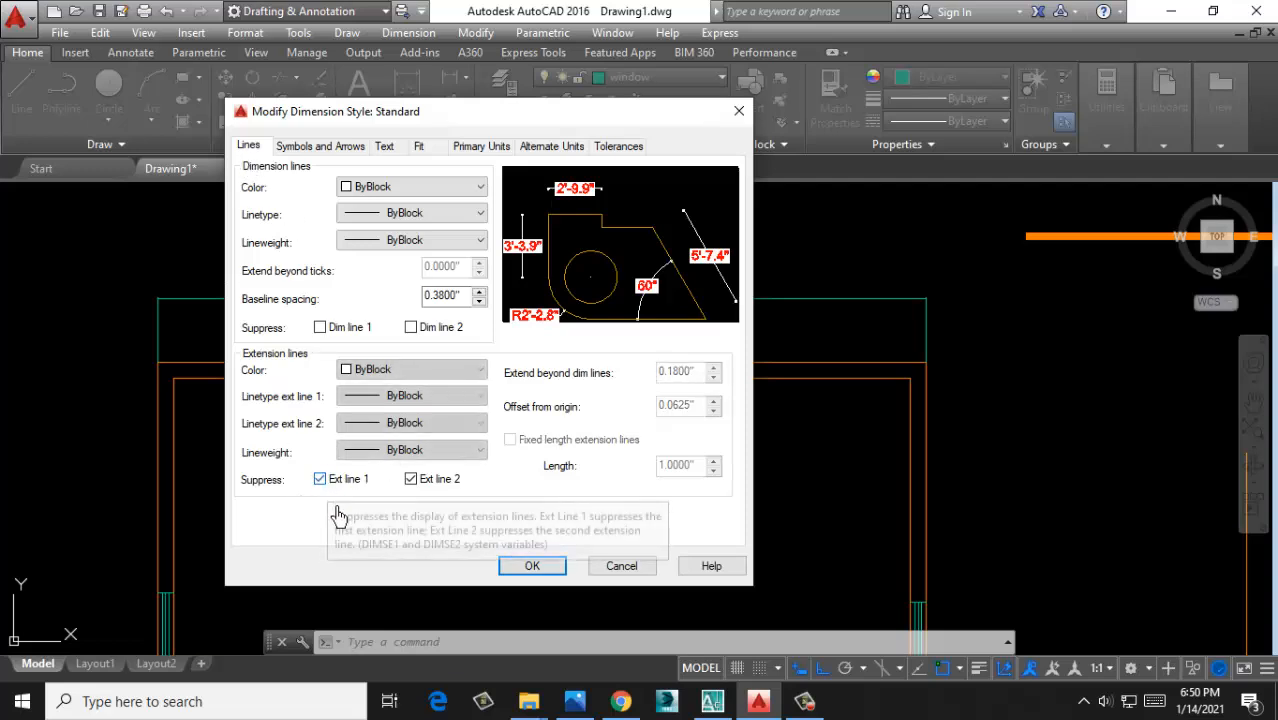
left_click(319, 332)
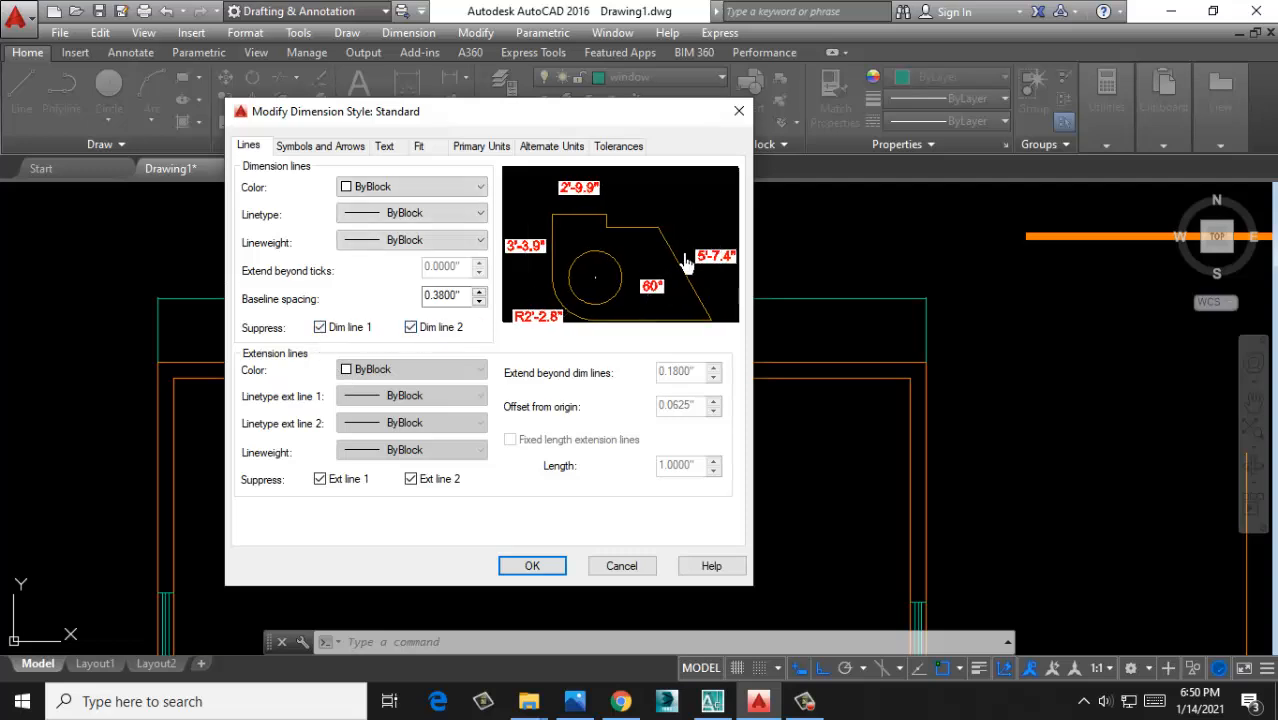
left_click(319, 330)
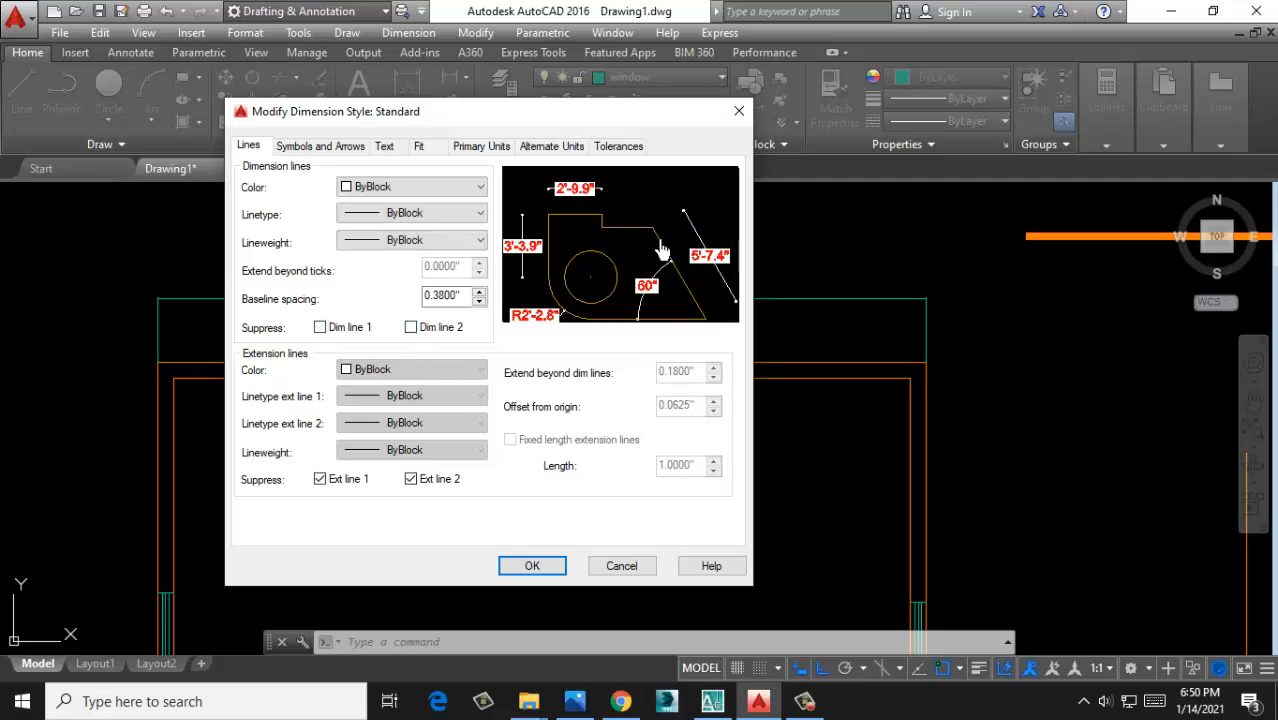
left_click(532, 567)
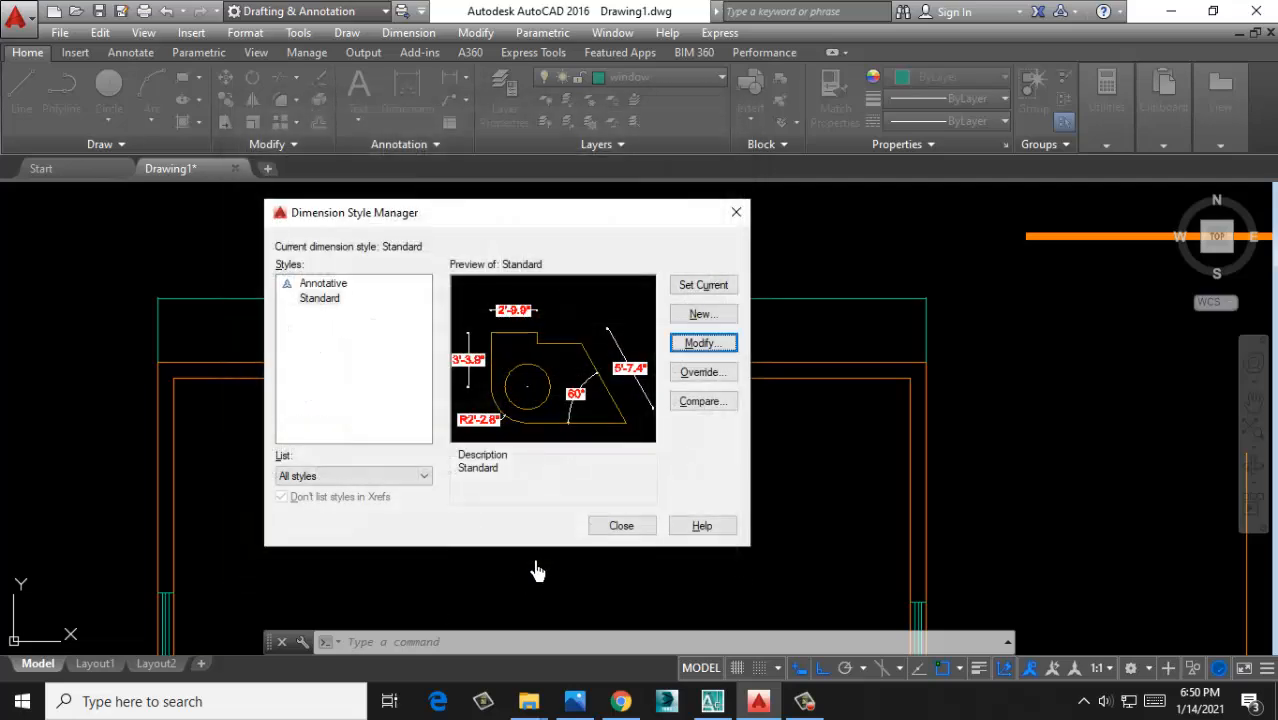
left_click(736, 212)
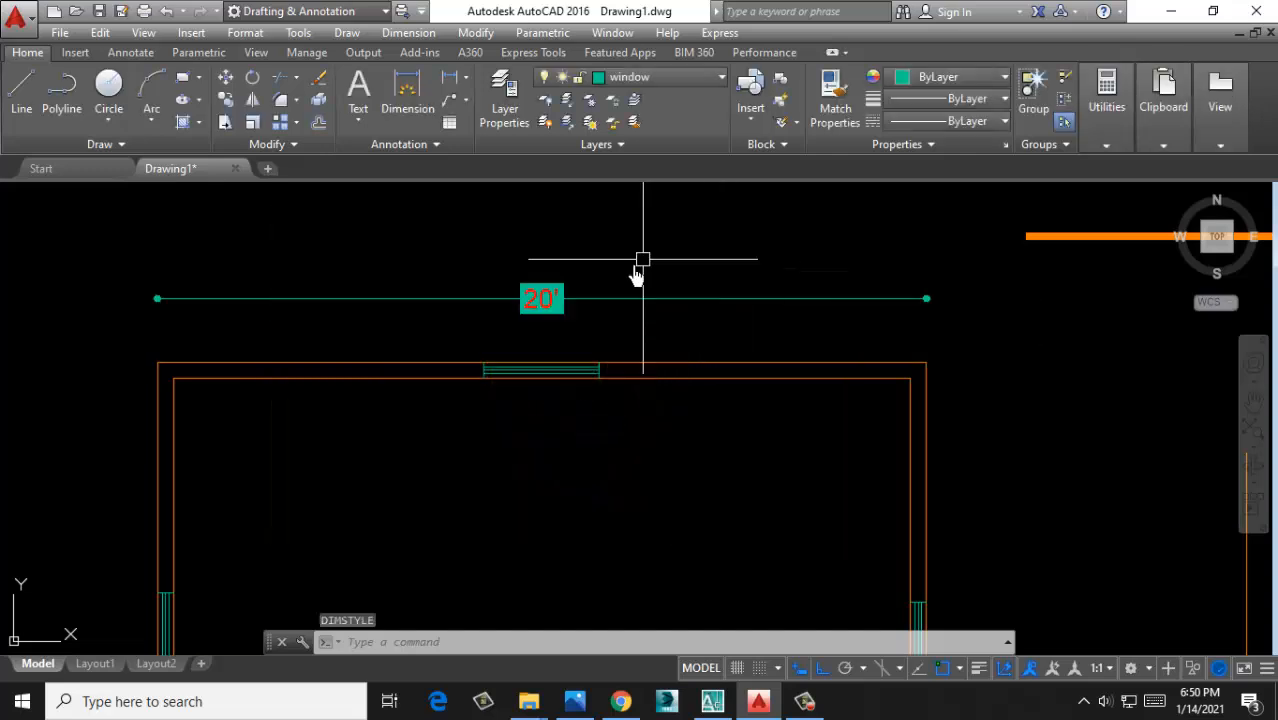
Add a linear dimension across the width of the top wall's window, placing it just below the wall inside the room
scroll(502, 313, "up", 5)
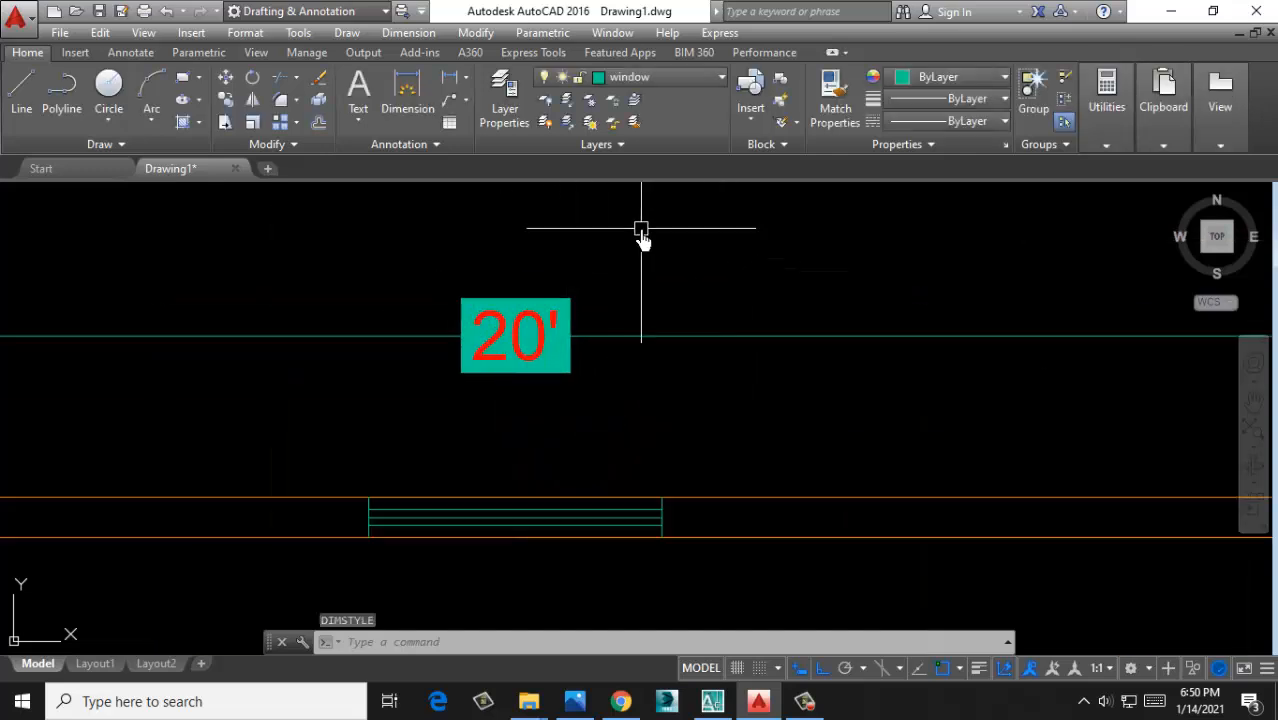
scroll(641, 232, "down", 4)
middle_click_drag(585, 351, 485, 424)
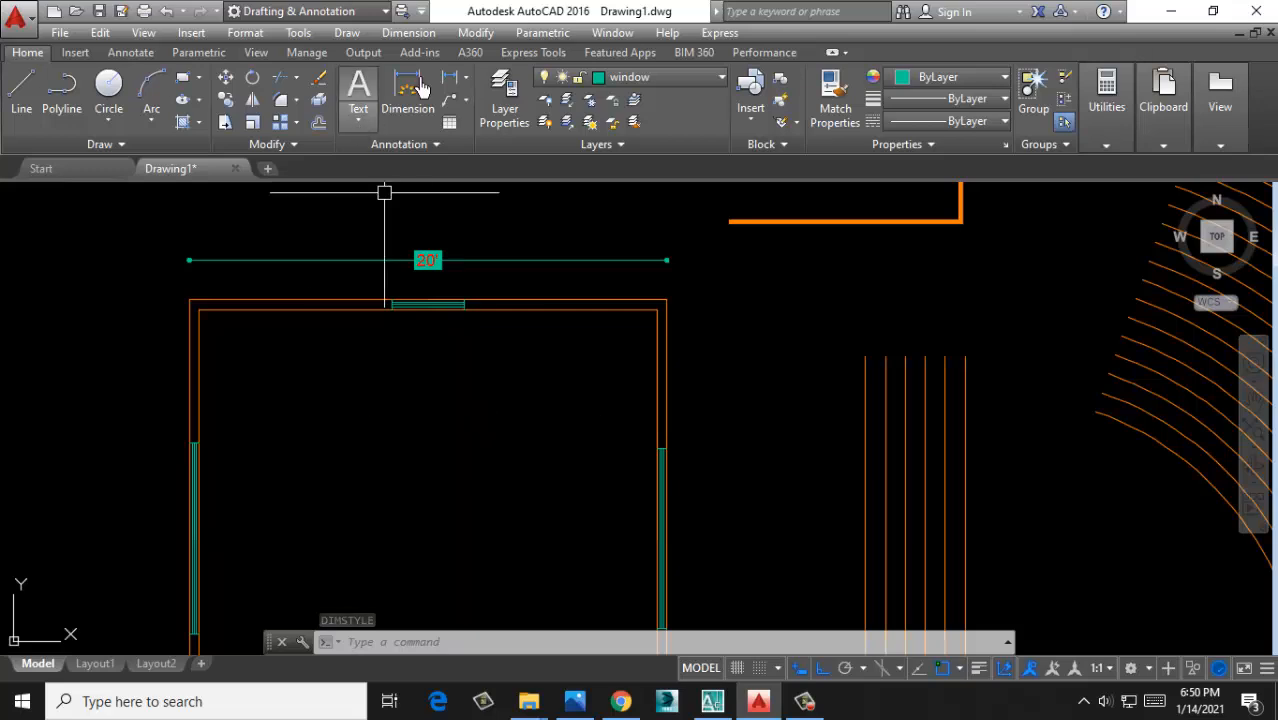
left_click(451, 77)
scroll(386, 328, "up", 5)
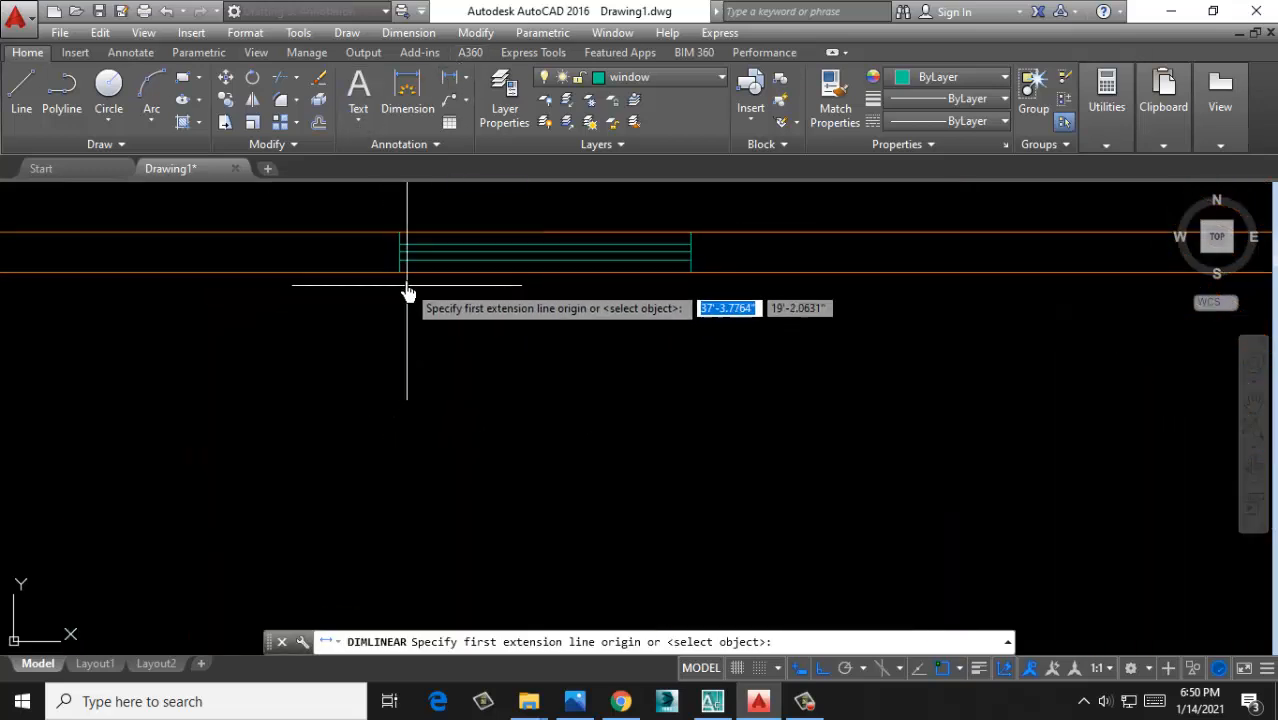
left_click(398, 273)
left_click(690, 272)
left_click(630, 337)
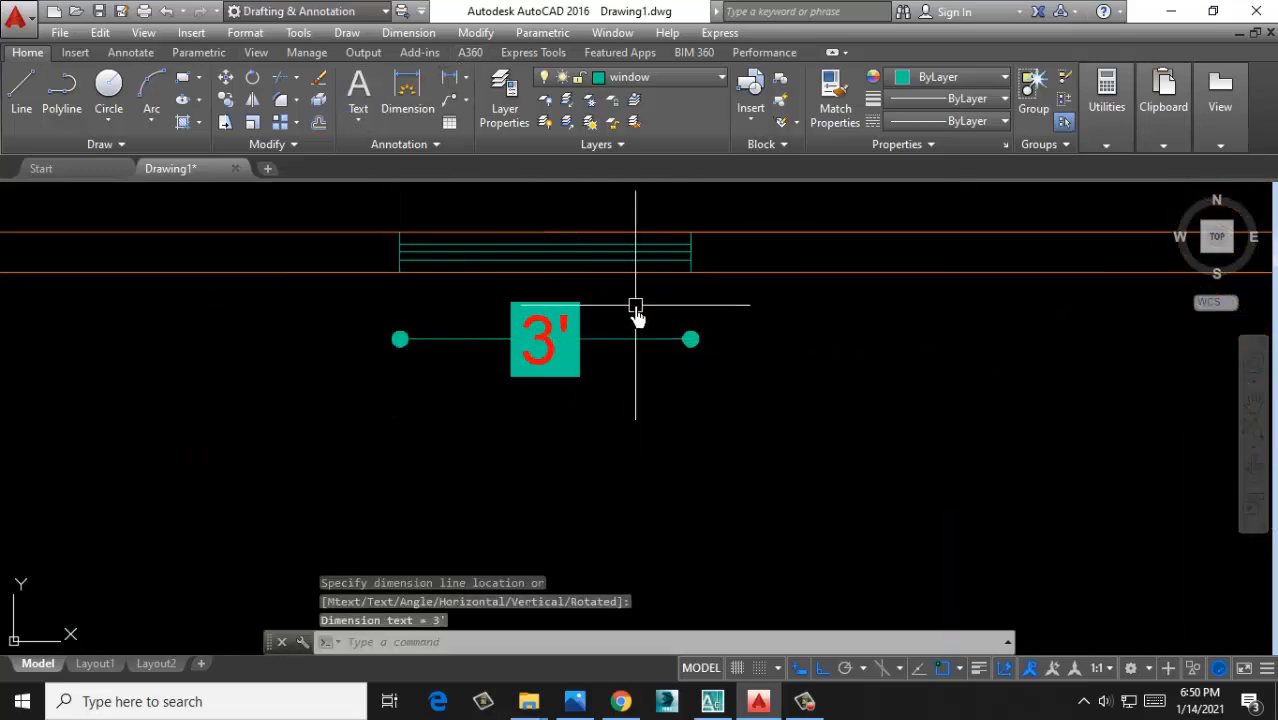
Add a vertical linear dimension along the right wall's window, placing it outside the room
scroll(634, 303, "down", 5)
middle_click_drag(430, 441, 670, 294)
key("Return")
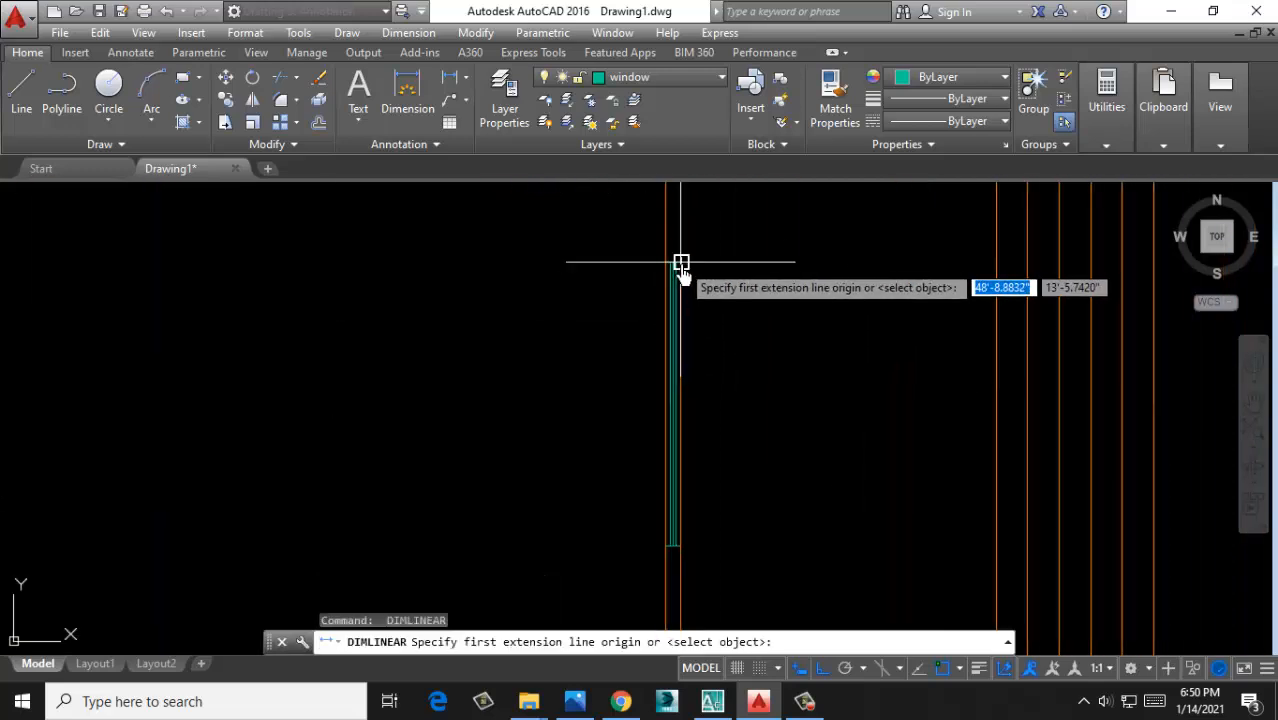
left_click(678, 263)
left_click(682, 548)
left_click(745, 520)
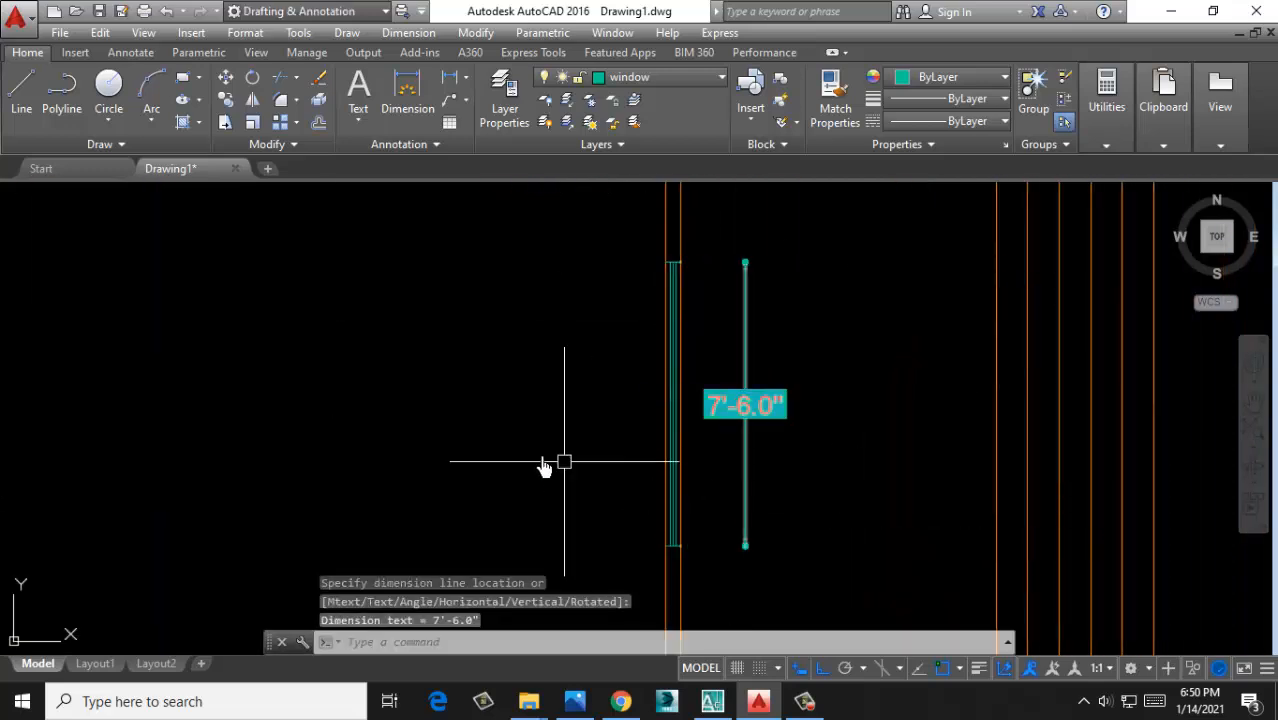
Add a vertical linear dimension along the left wall's window, placing it outside the room
scroll(436, 449, "down", 3)
scroll(265, 420, "up", 4)
key("Return")
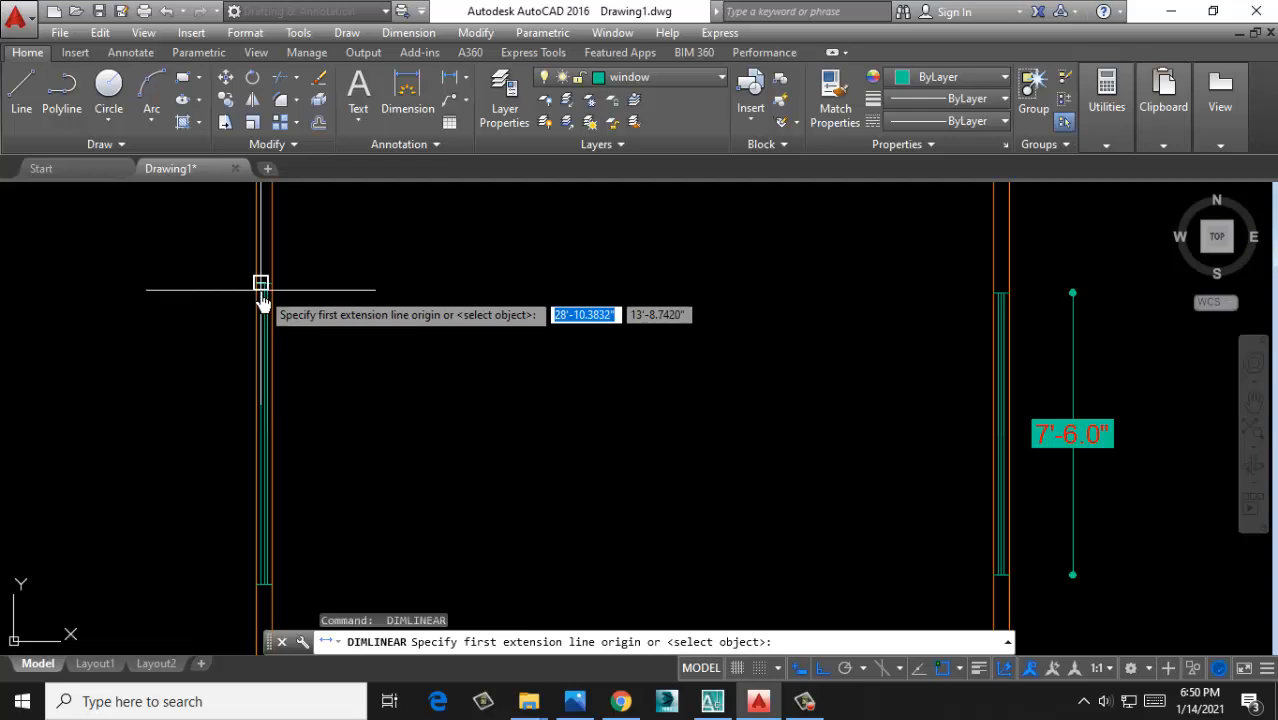
left_click(259, 290)
middle_click_drag(322, 534, 322, 422)
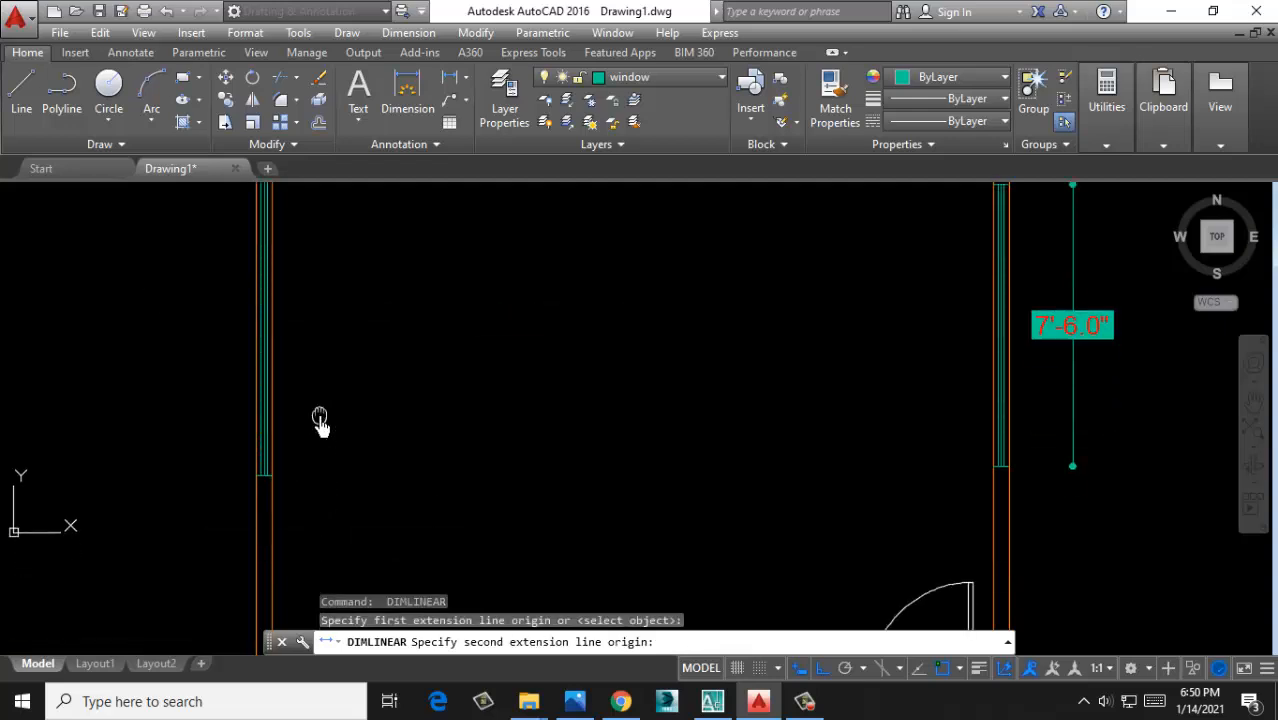
left_click(258, 470)
left_click(197, 455)
Add a linear dimension across the width of the bottom wall's window, placing it below the wall
scroll(294, 471, "down", 2)
scroll(385, 422, "up", 5)
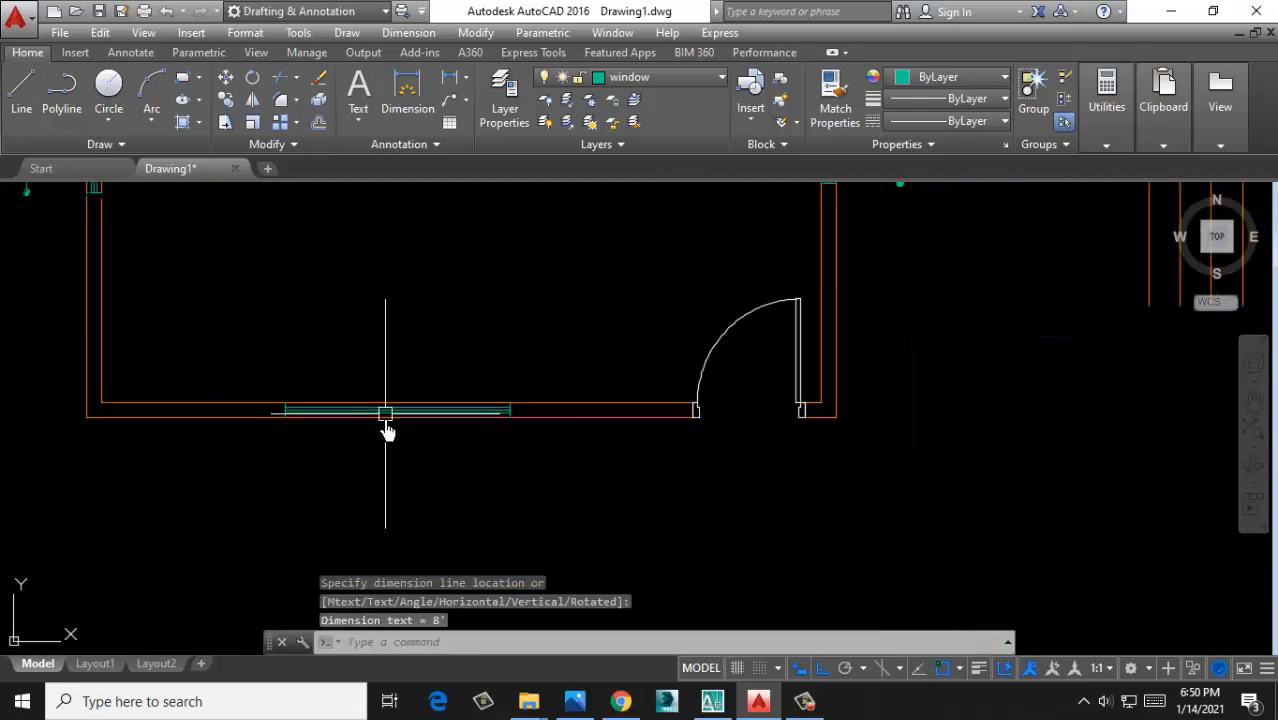
key("Return")
left_click(260, 382)
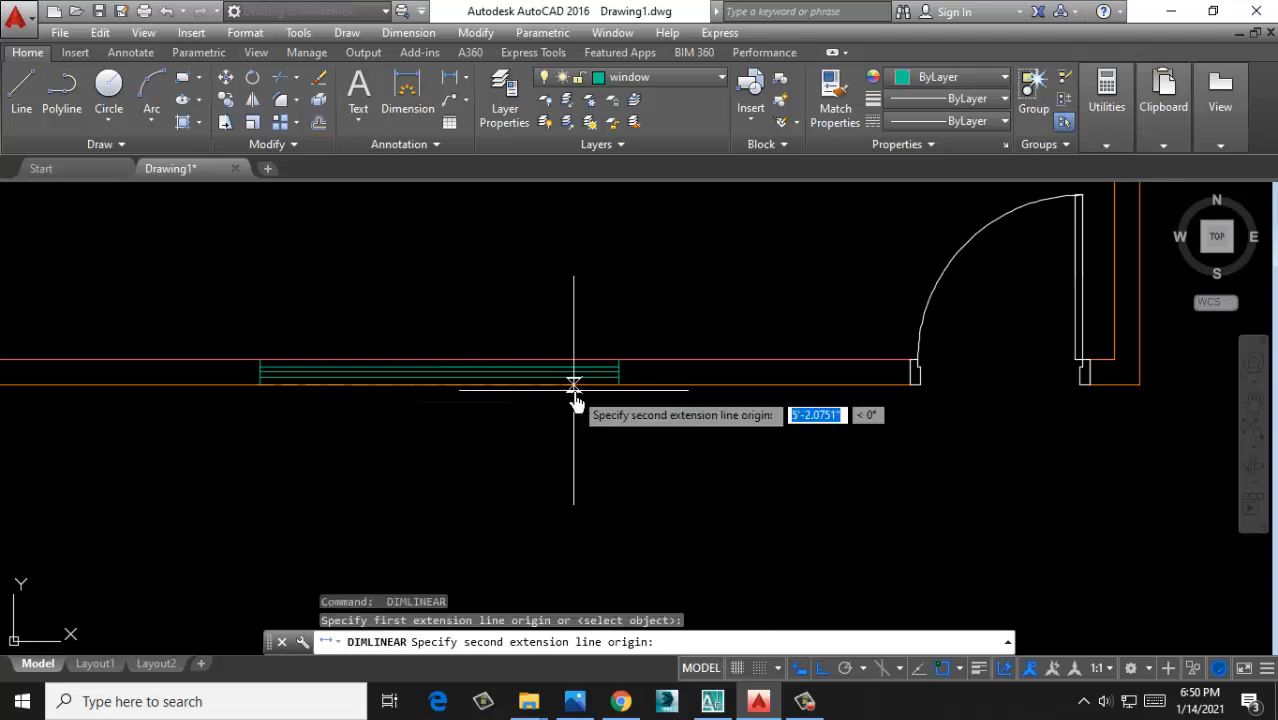
left_click(617, 386)
left_click(578, 457)
Try to add a linear dimension between the two innermost arcs of the concentric arc set, with Ortho turned off
scroll(388, 508, "down", 5)
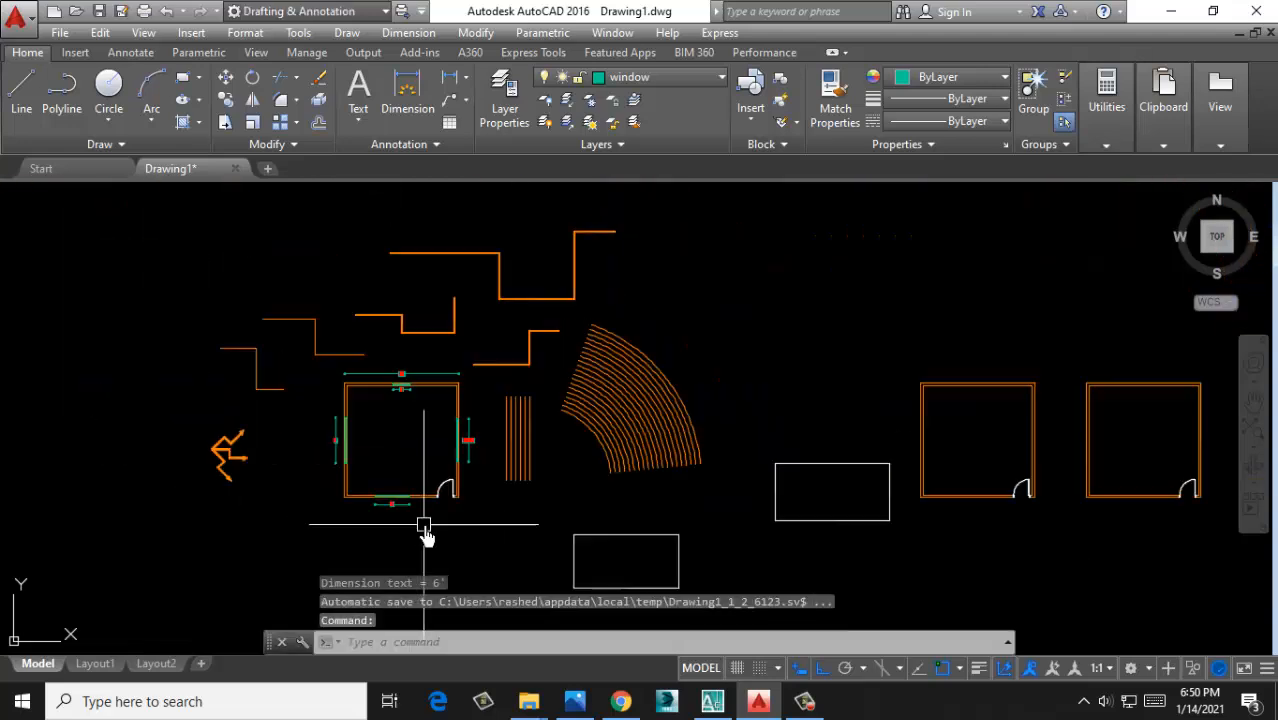
middle_click_drag(529, 483, 394, 448)
scroll(450, 378, "up", 4)
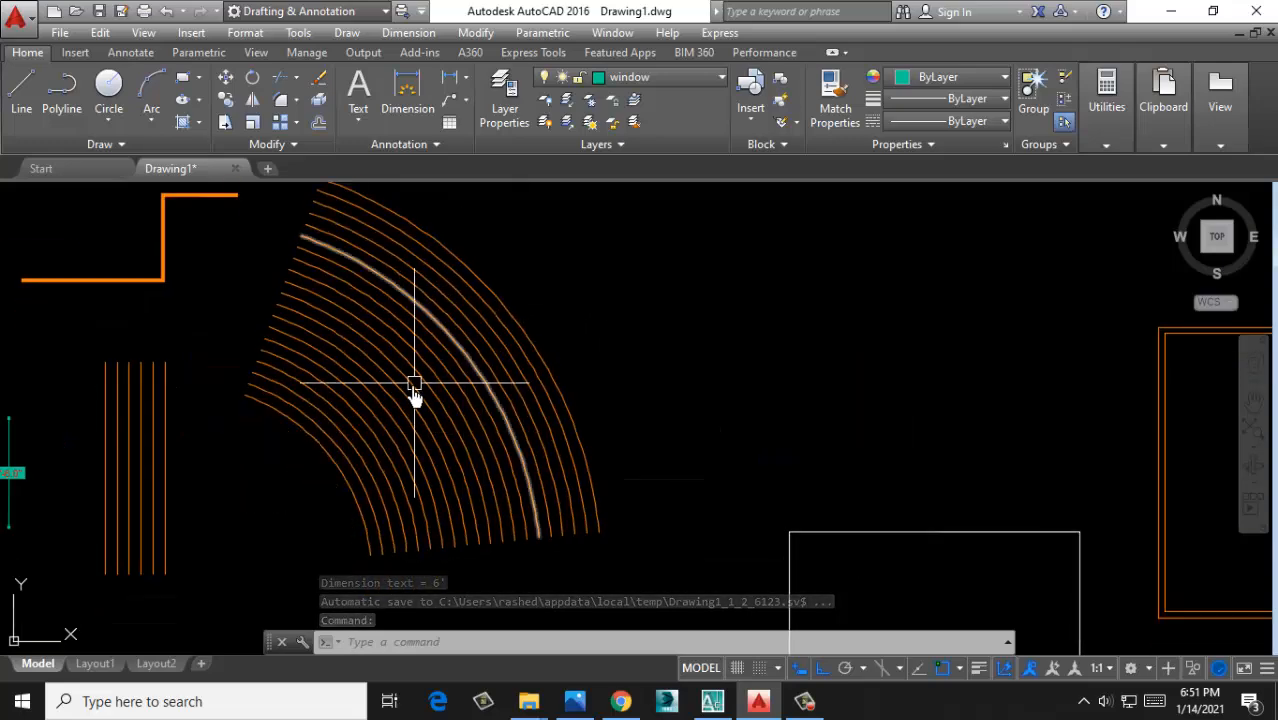
scroll(474, 354, "up", 2)
scroll(230, 518, "down", 2)
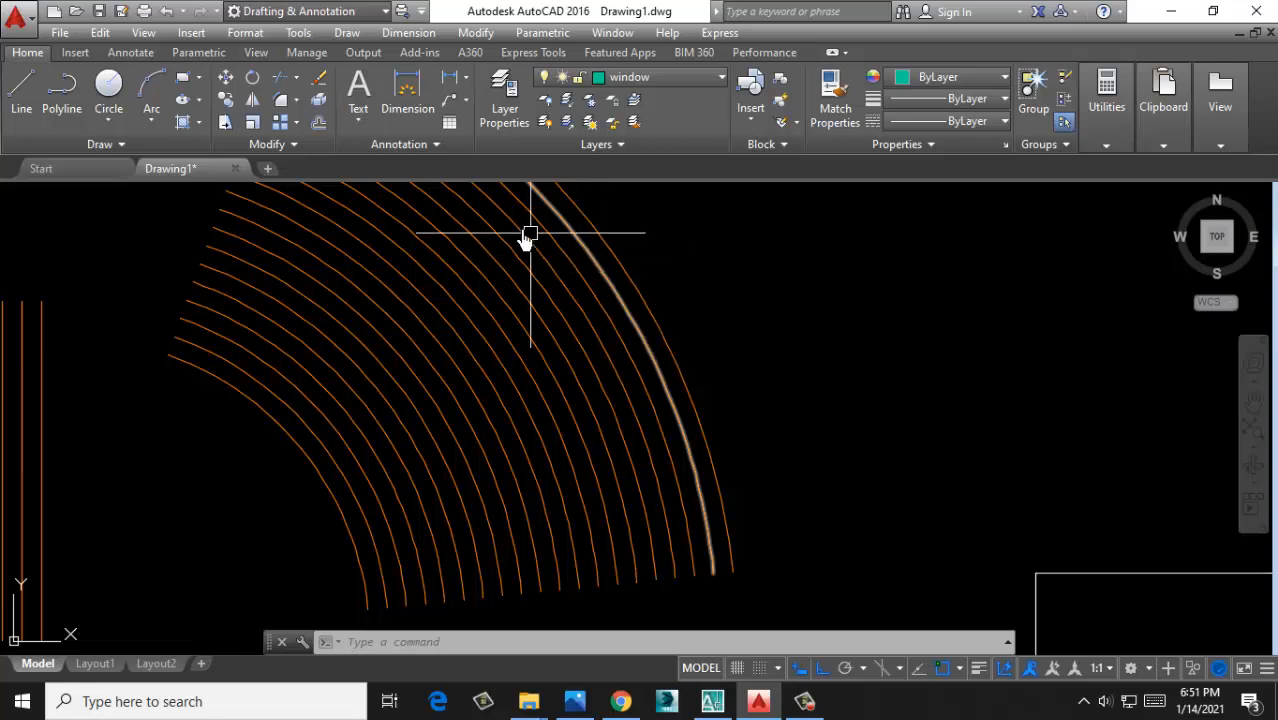
left_click(420, 88)
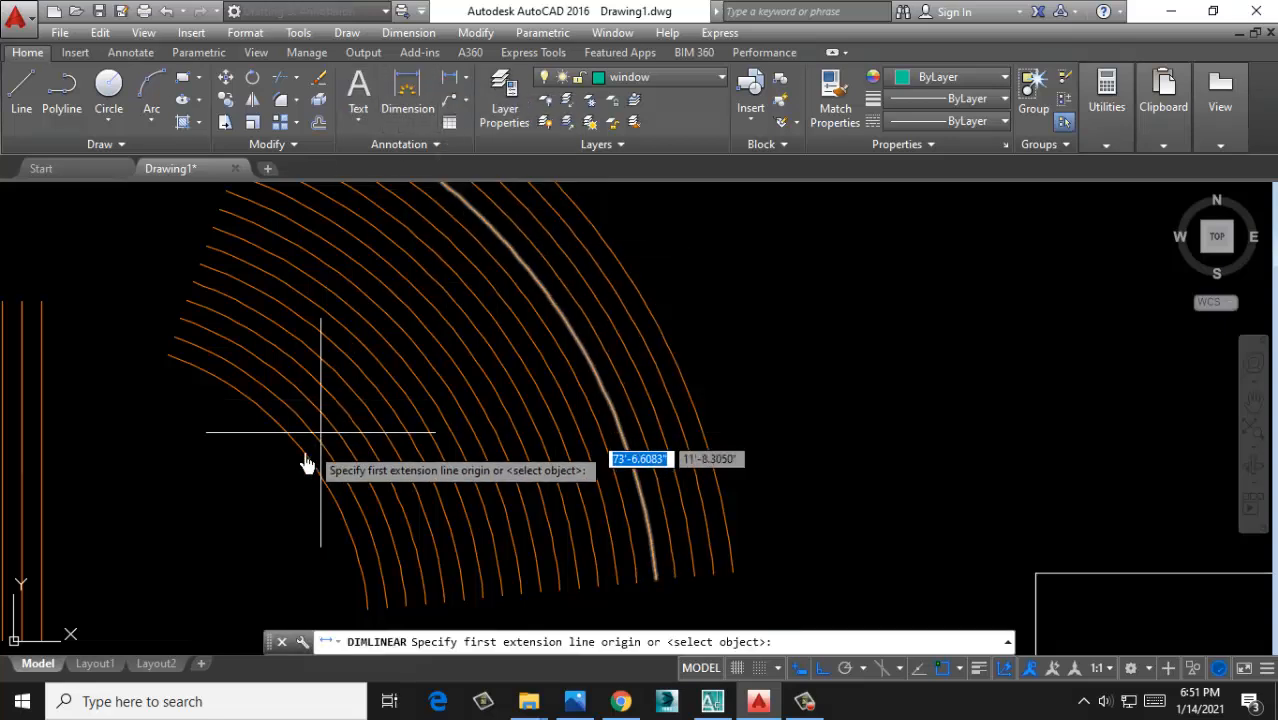
scroll(308, 456, "up", 3)
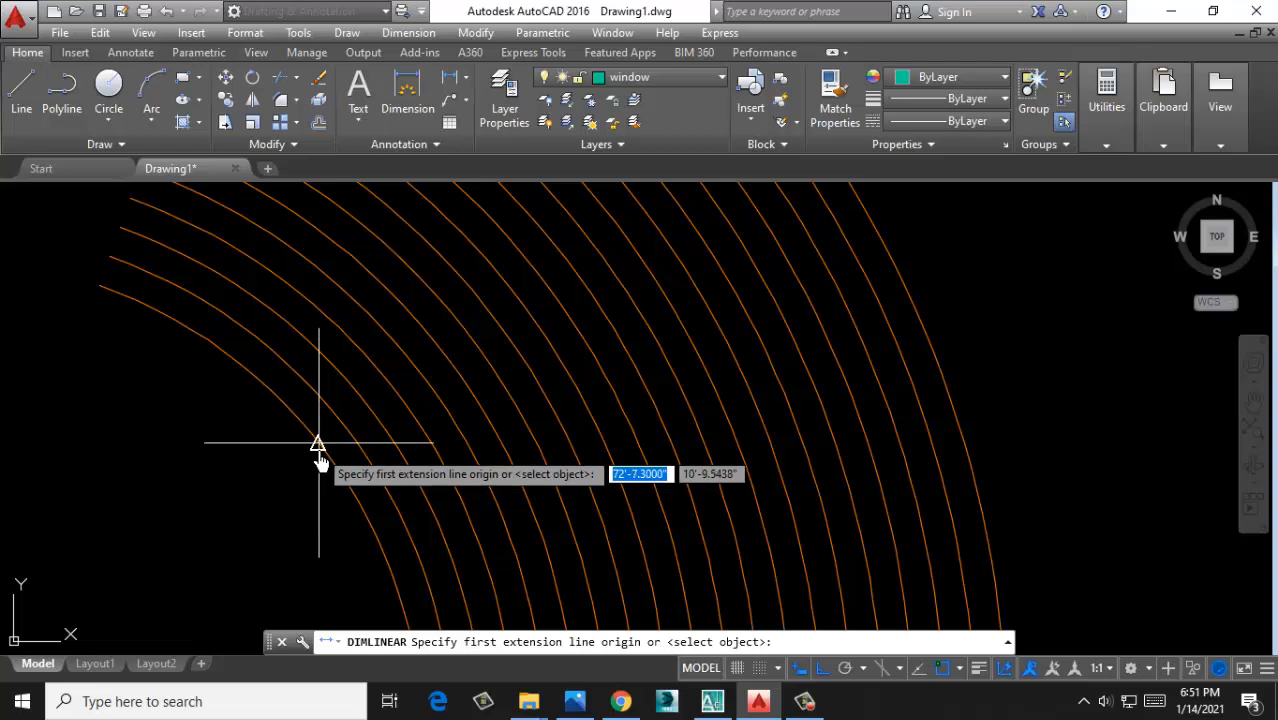
left_click(318, 443)
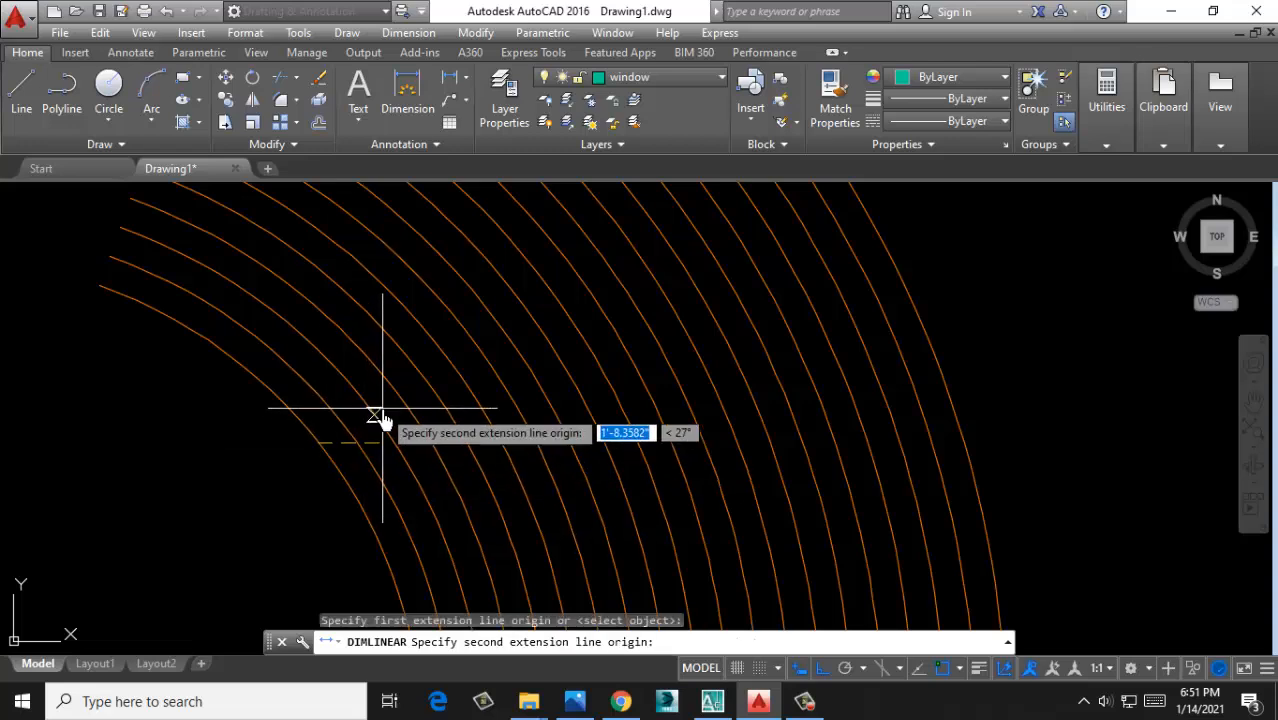
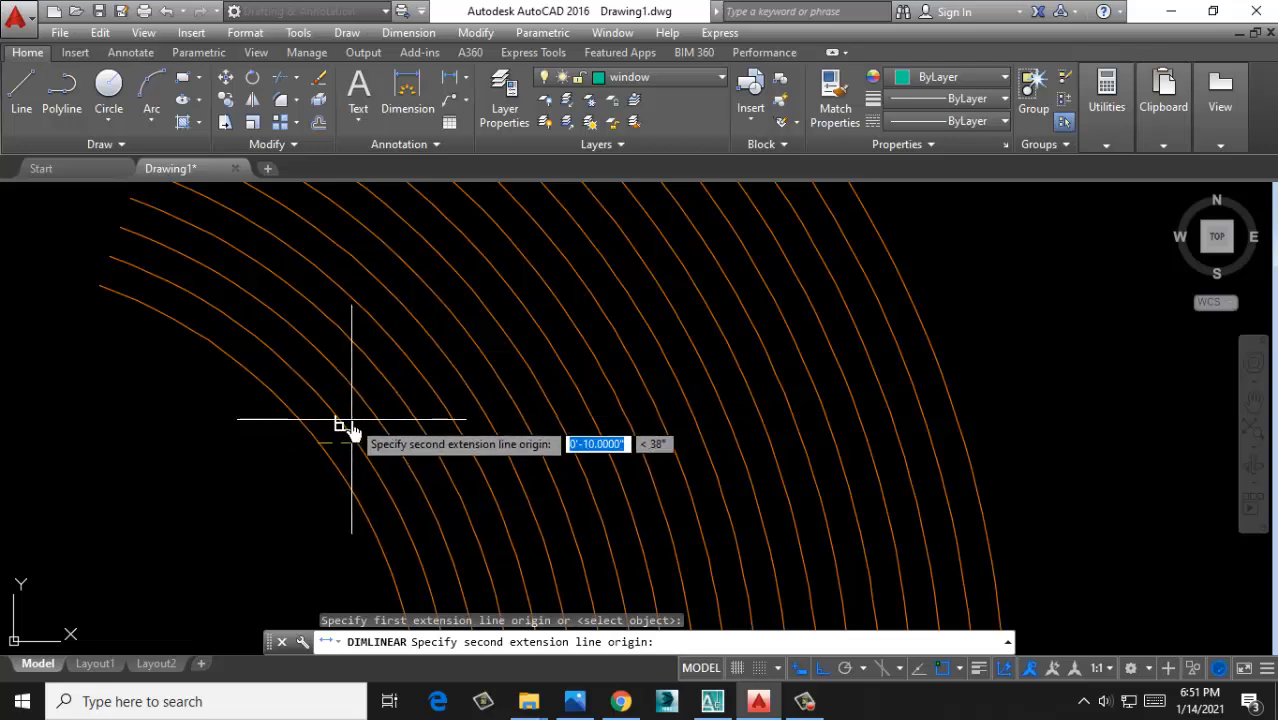
left_click(820, 670)
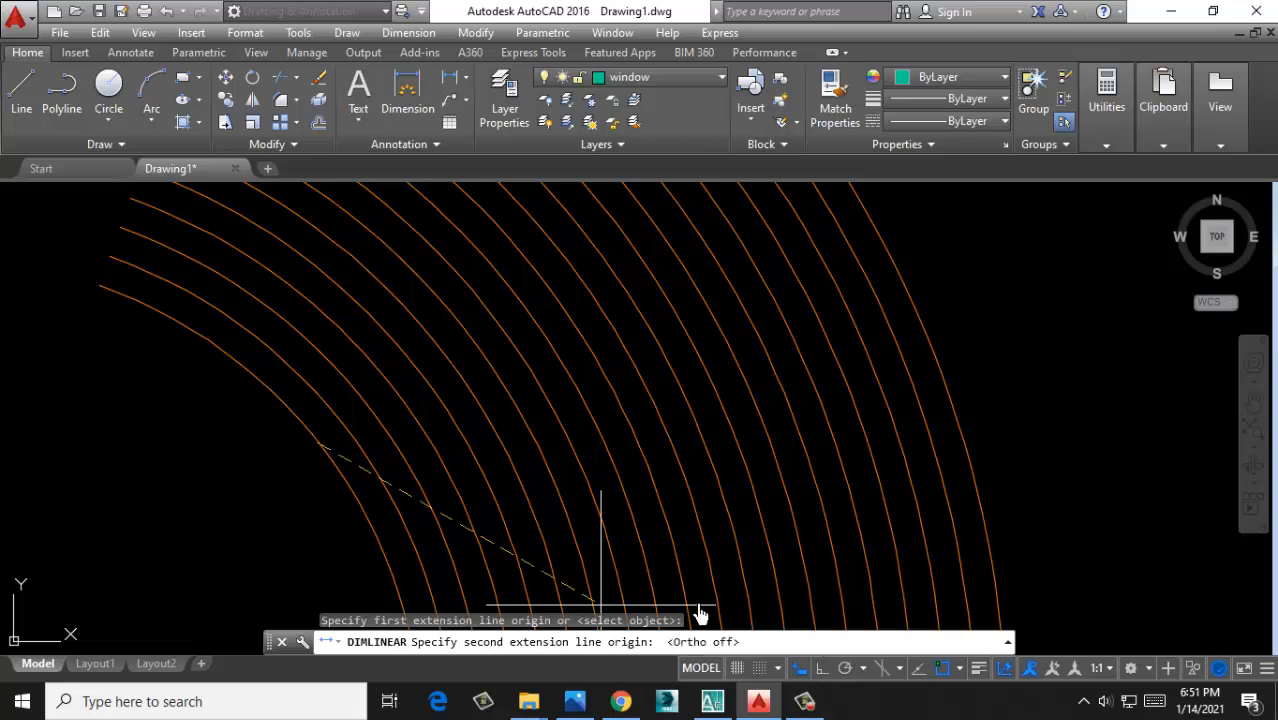
left_click(342, 428)
scroll(337, 430, "up", 3)
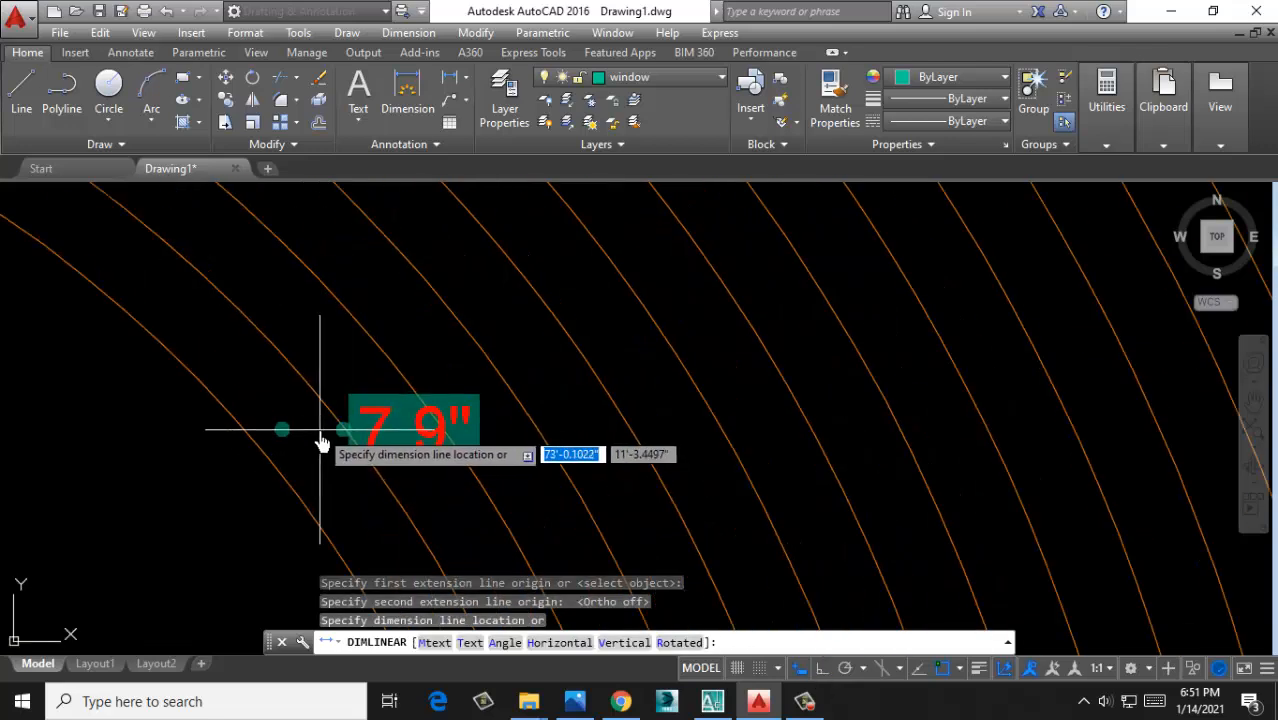
key("Escape")
Try to add an aligned dimension between the two innermost arcs of the concentric arc set
left_click(466, 88)
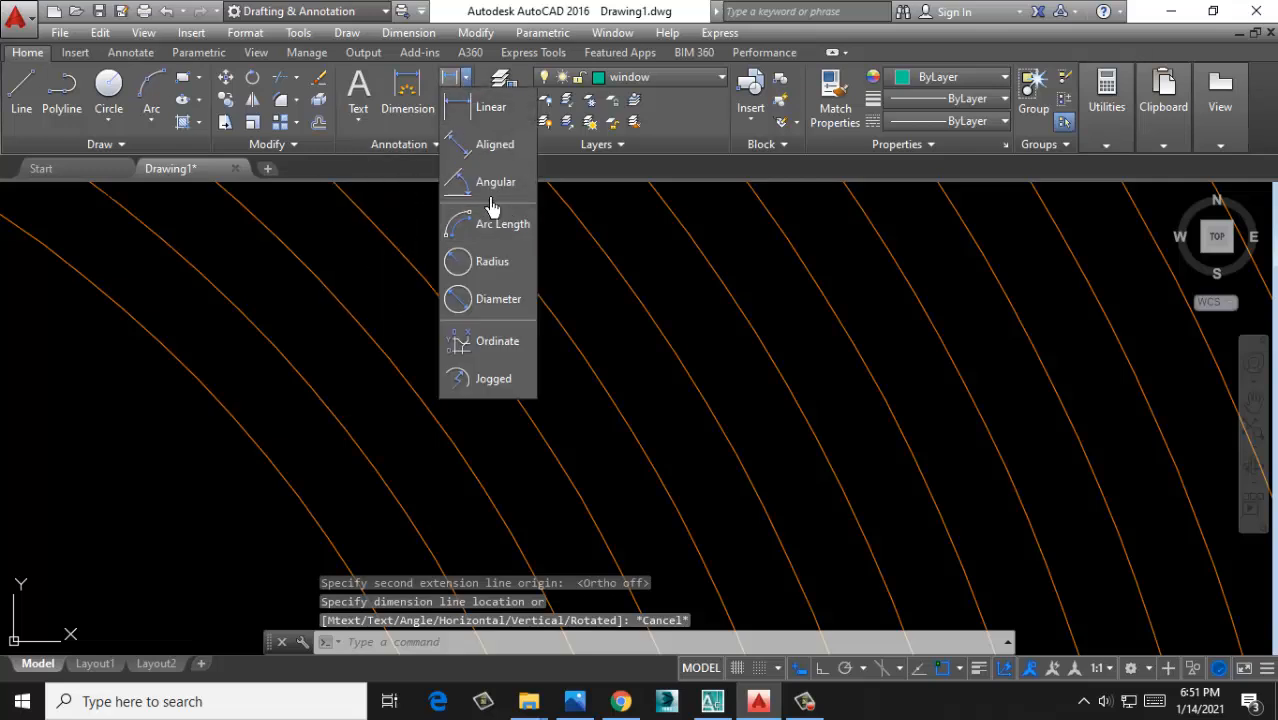
left_click(485, 177)
scroll(334, 471, "down", 2)
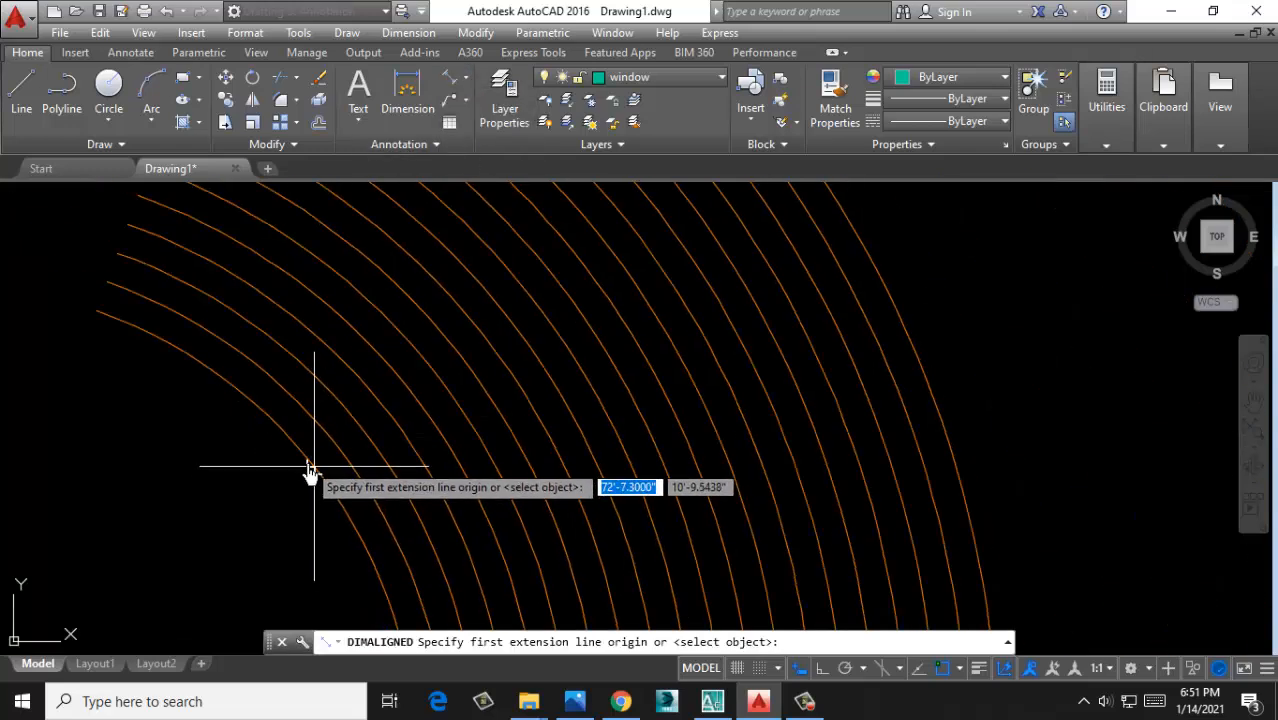
left_click(315, 470)
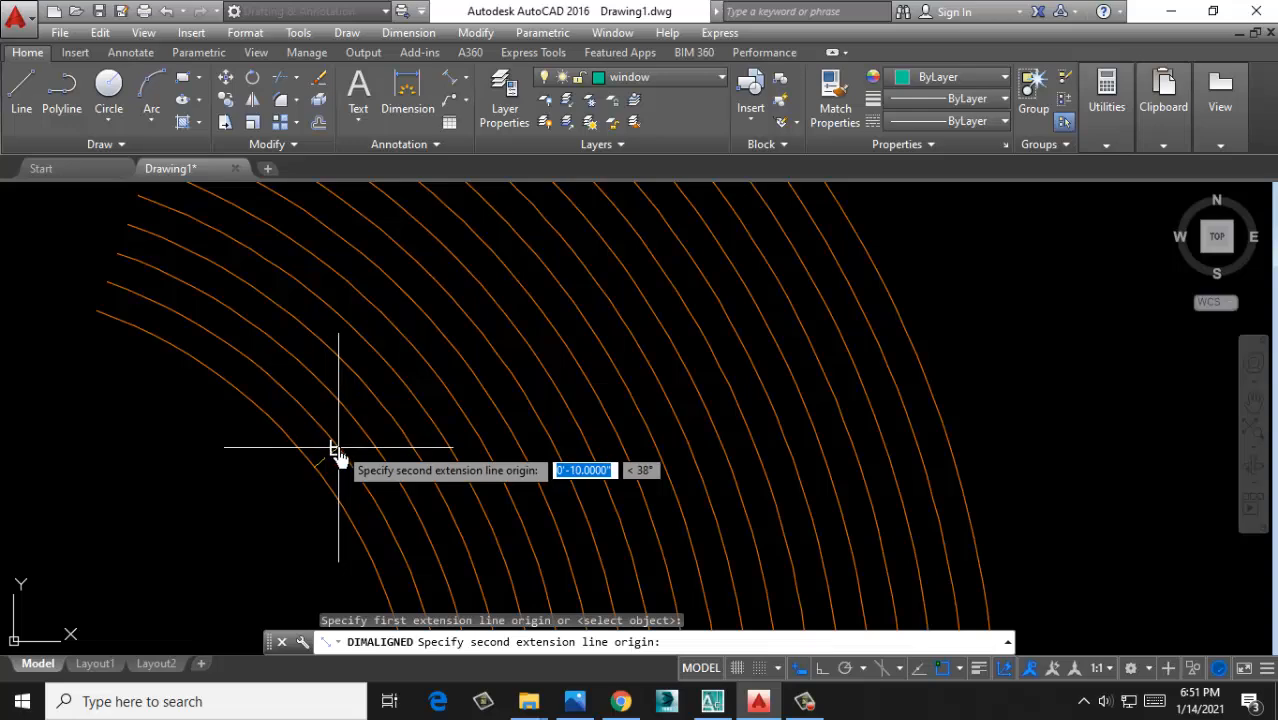
left_click(337, 453)
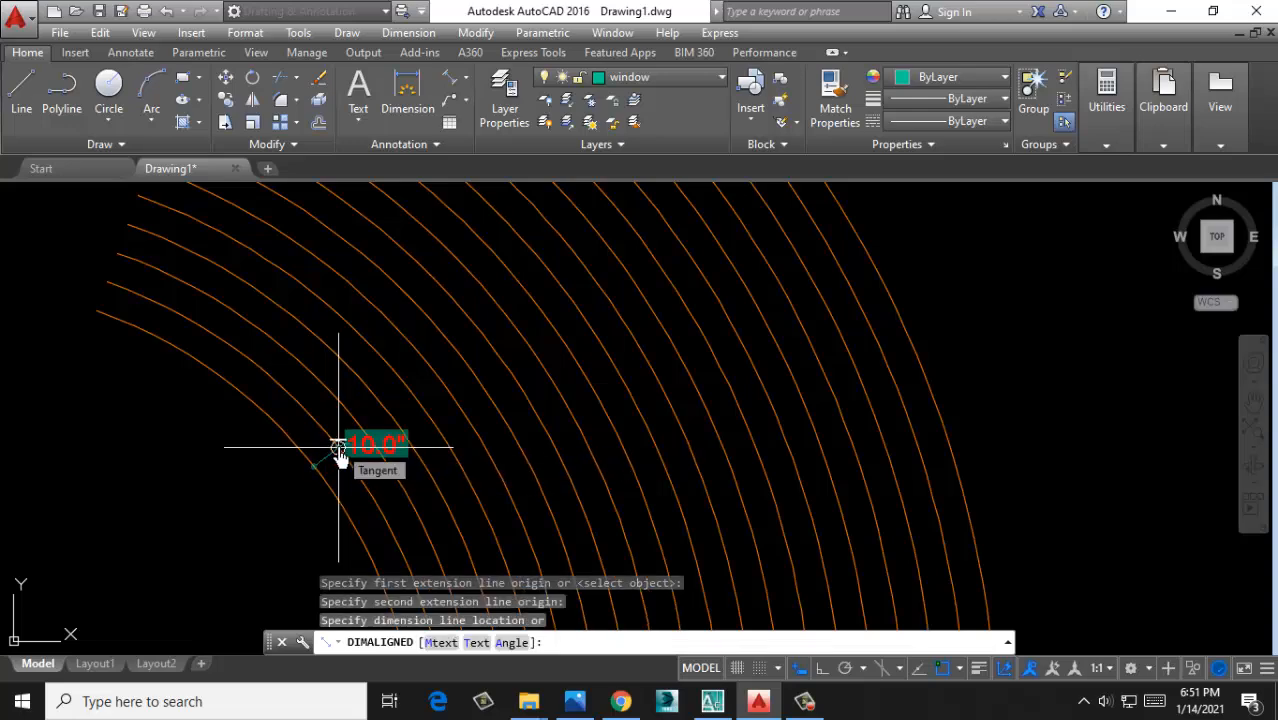
scroll(334, 449, "down", 4)
key("Escape")
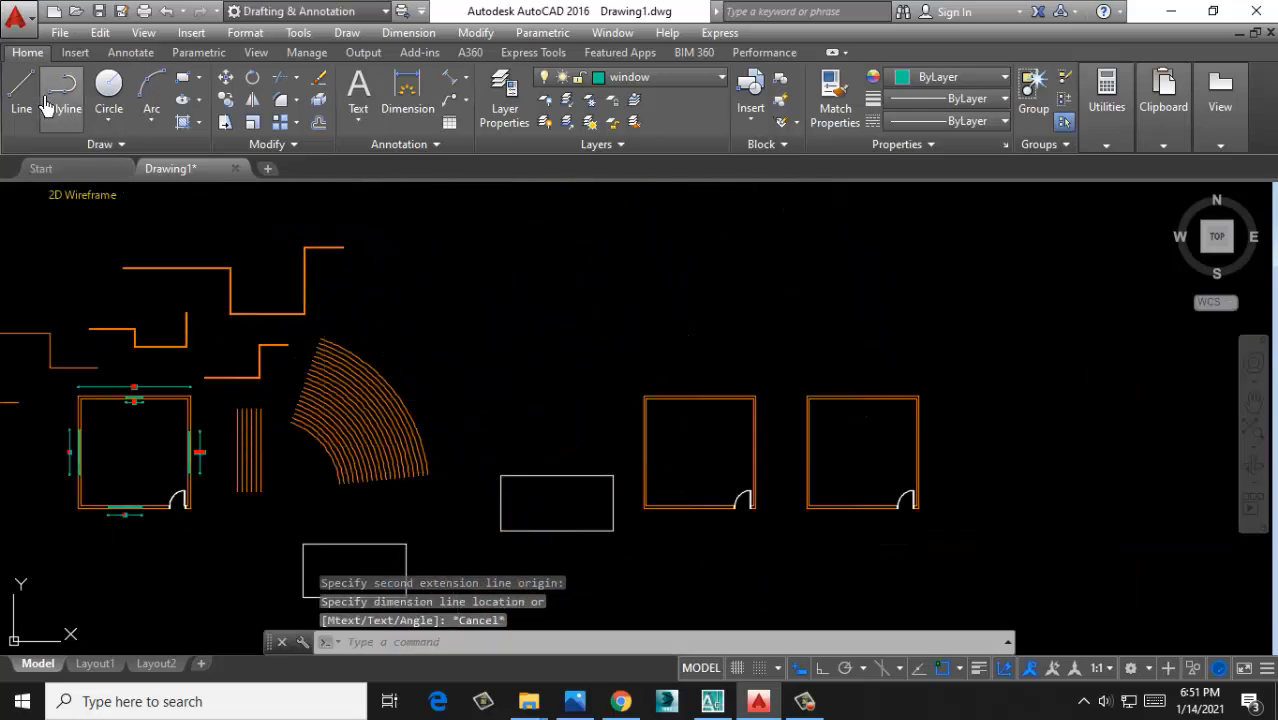
Draw a vertical line in the empty area above the stepped polylines, with Ortho turned on
middle_click_drag(401, 281, 328, 523)
type("l")
key("Return")
left_click(403, 228)
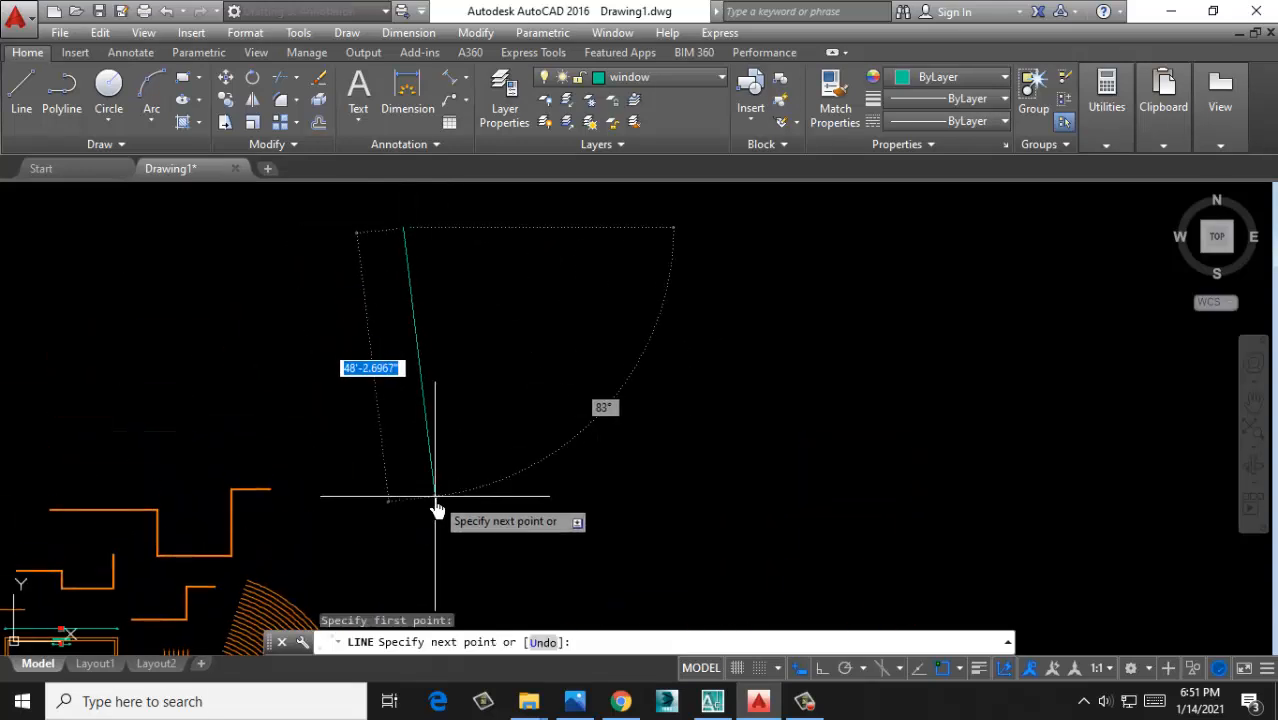
left_click(820, 668)
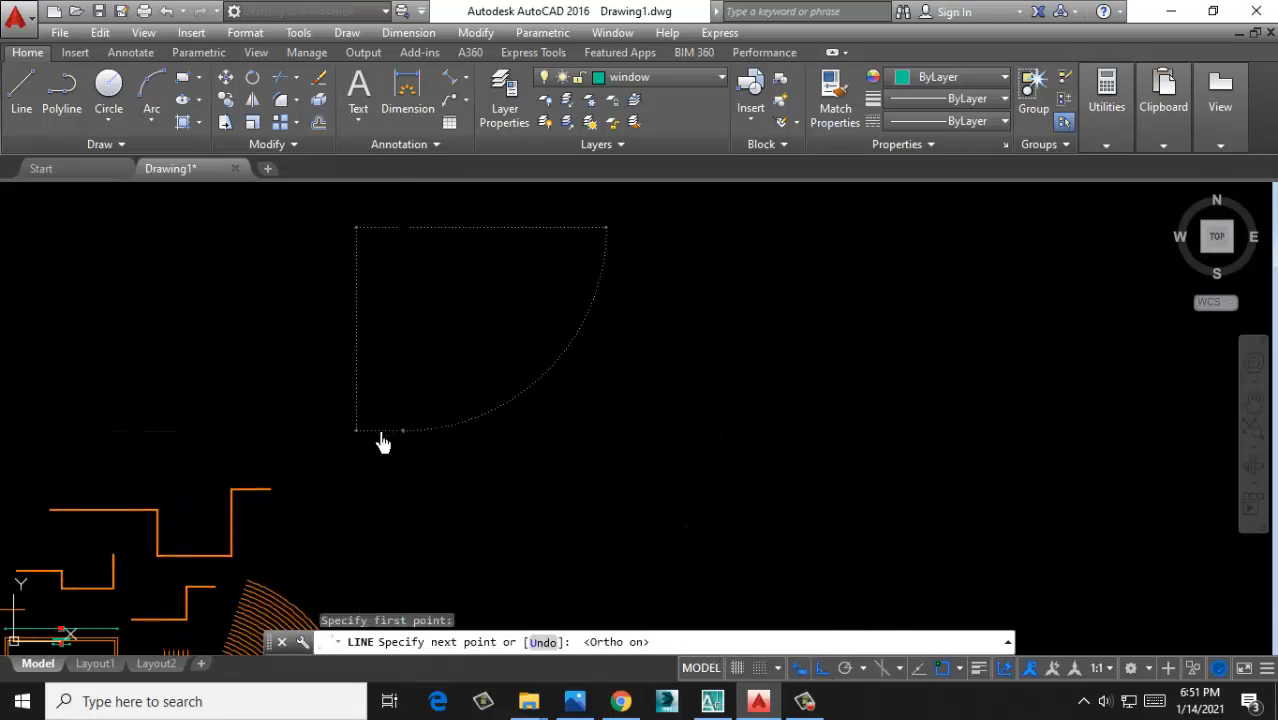
left_click(385, 431)
key("Return")
Copy the vertical line seven times at uneven horizontal spacings, six copies to its right and one to its left
left_click(403, 350)
left_click(226, 99)
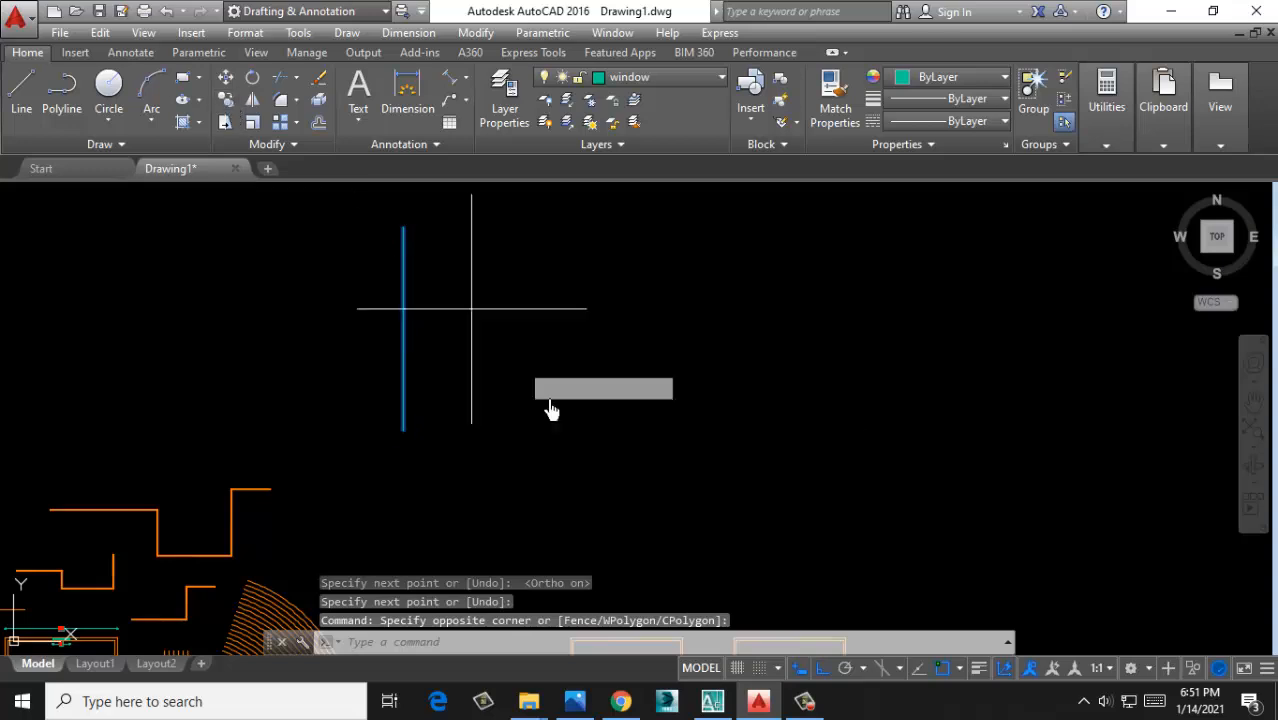
left_click(468, 465)
left_click(544, 472)
left_click(664, 470)
left_click(832, 482)
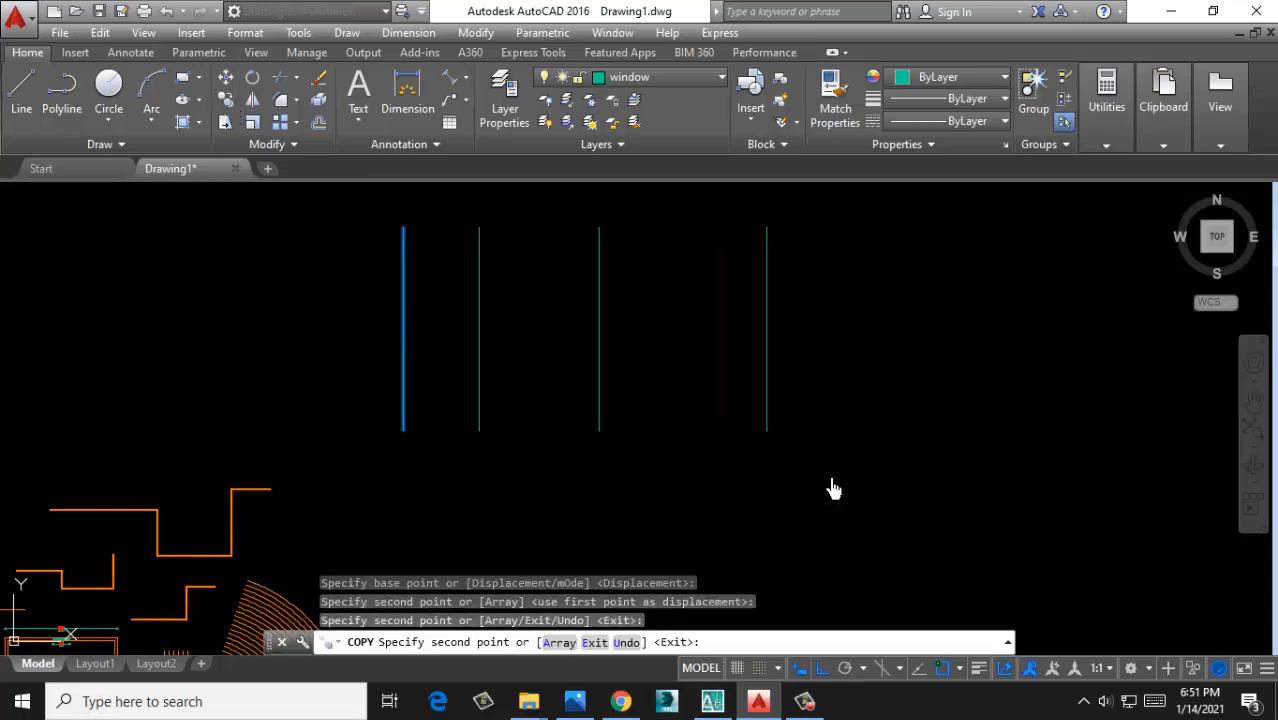
left_click(1007, 480)
left_click(1133, 505)
left_click(949, 500)
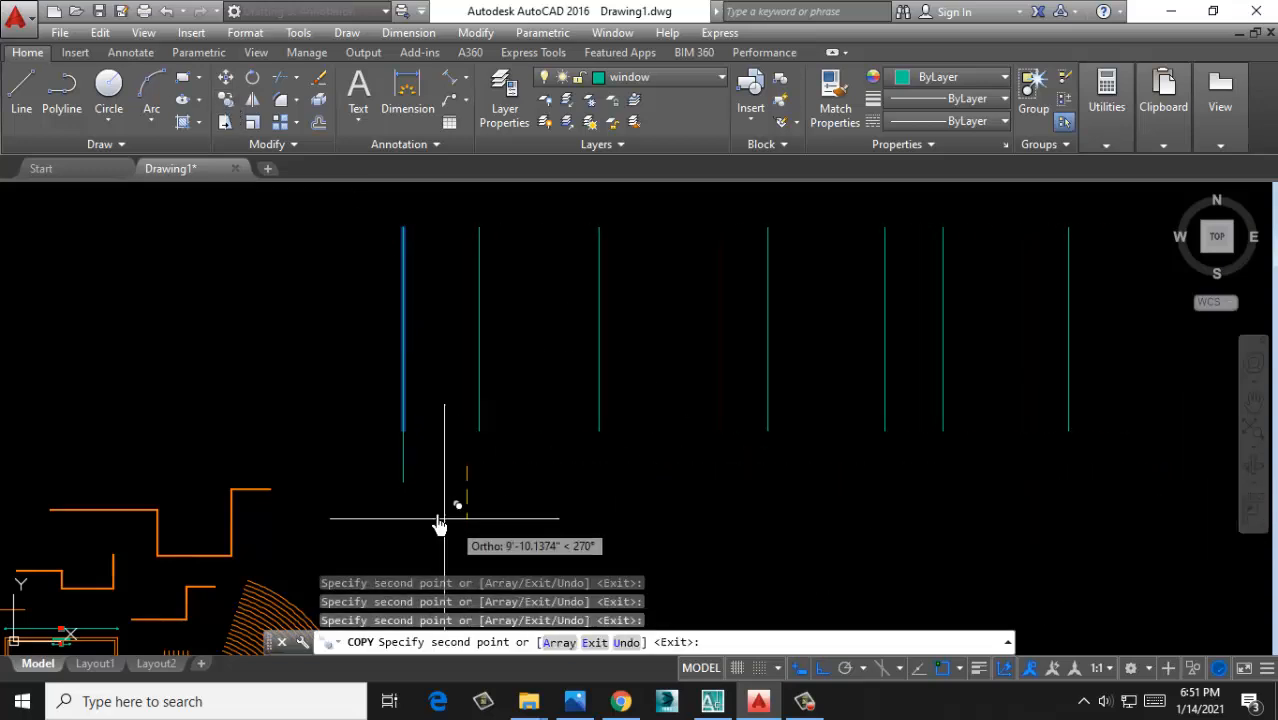
left_click(362, 513)
key("Return")
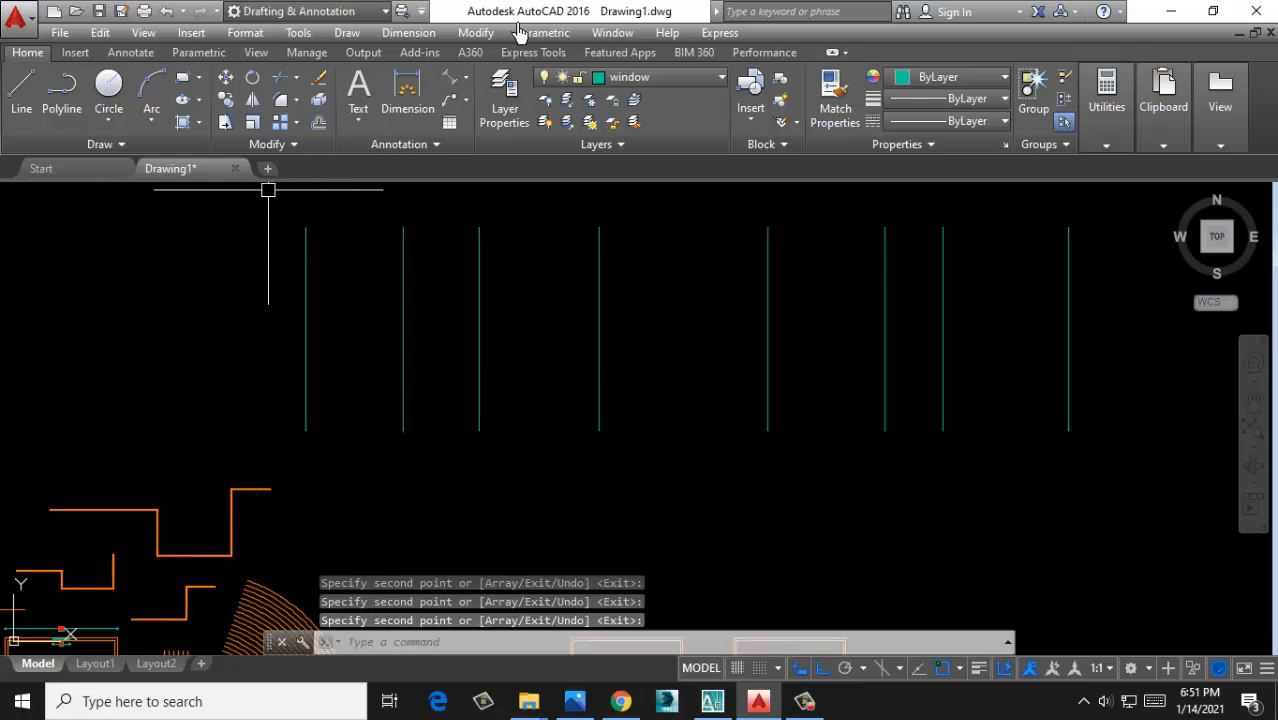
Add a horizontal linear dimension between the two leftmost vertical lines, placing it between them in their upper half
left_click(462, 78)
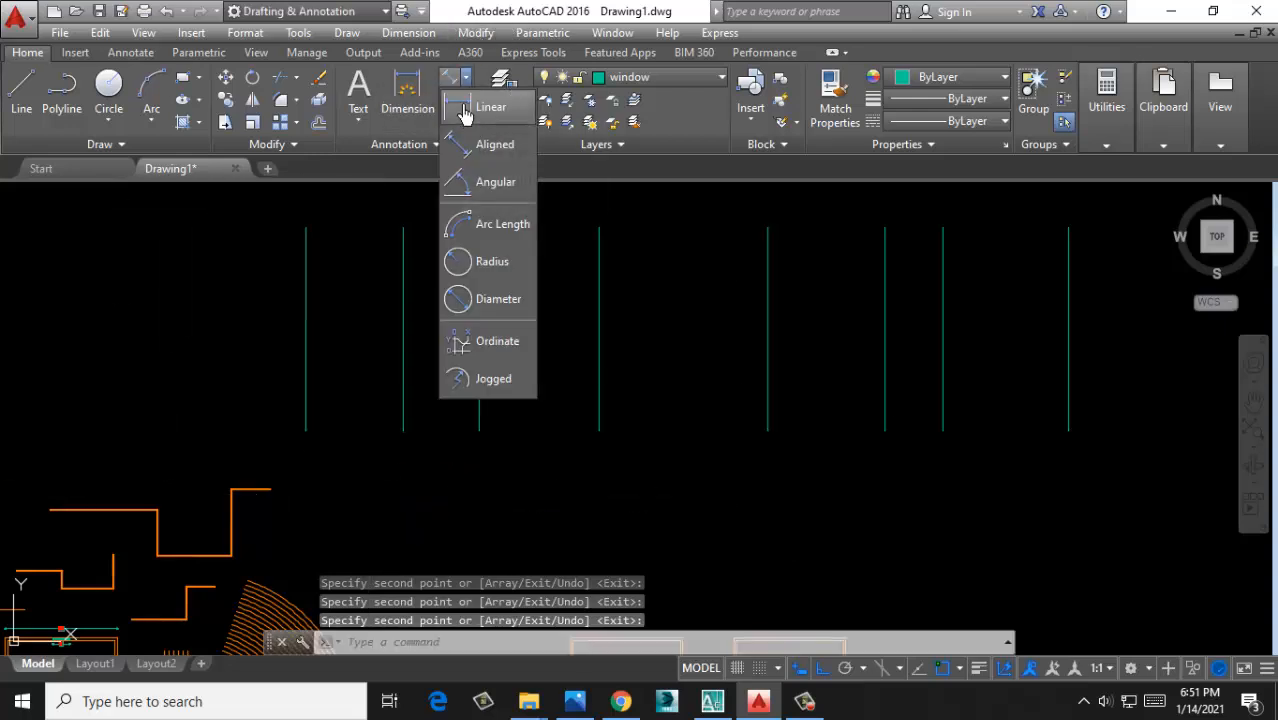
left_click(463, 108)
left_click(305, 333)
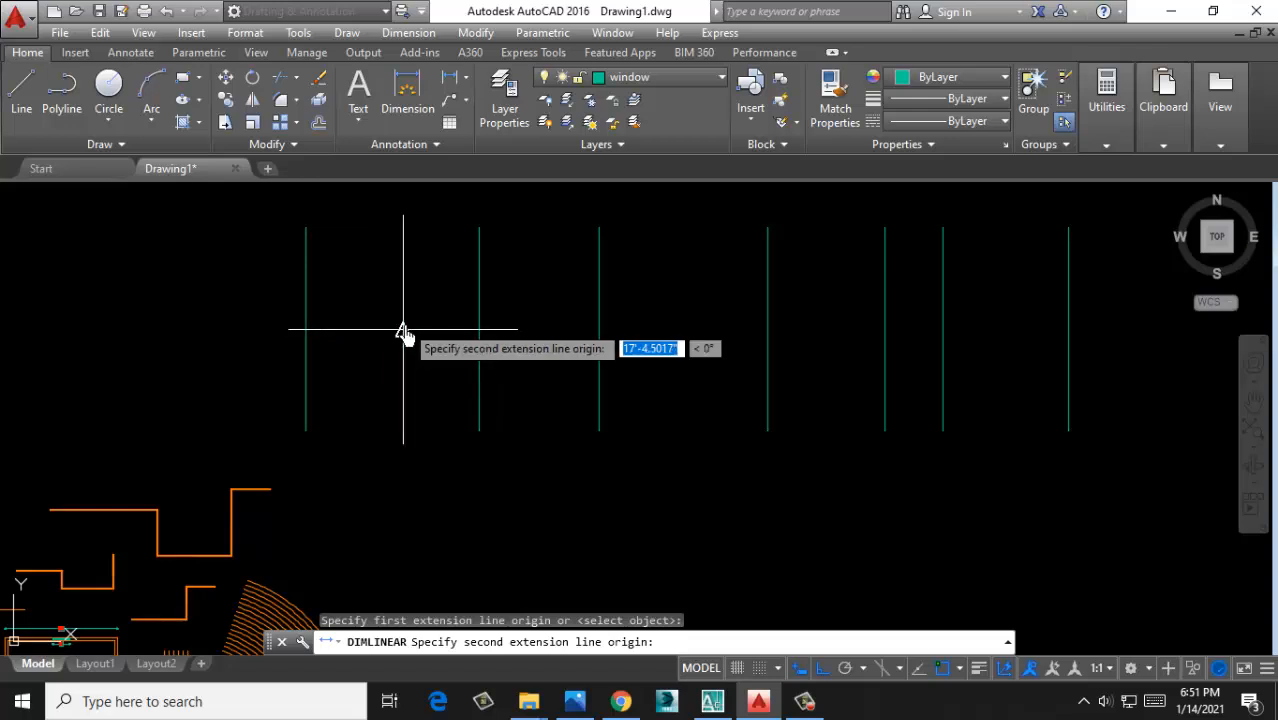
left_click(403, 333)
left_click(403, 302)
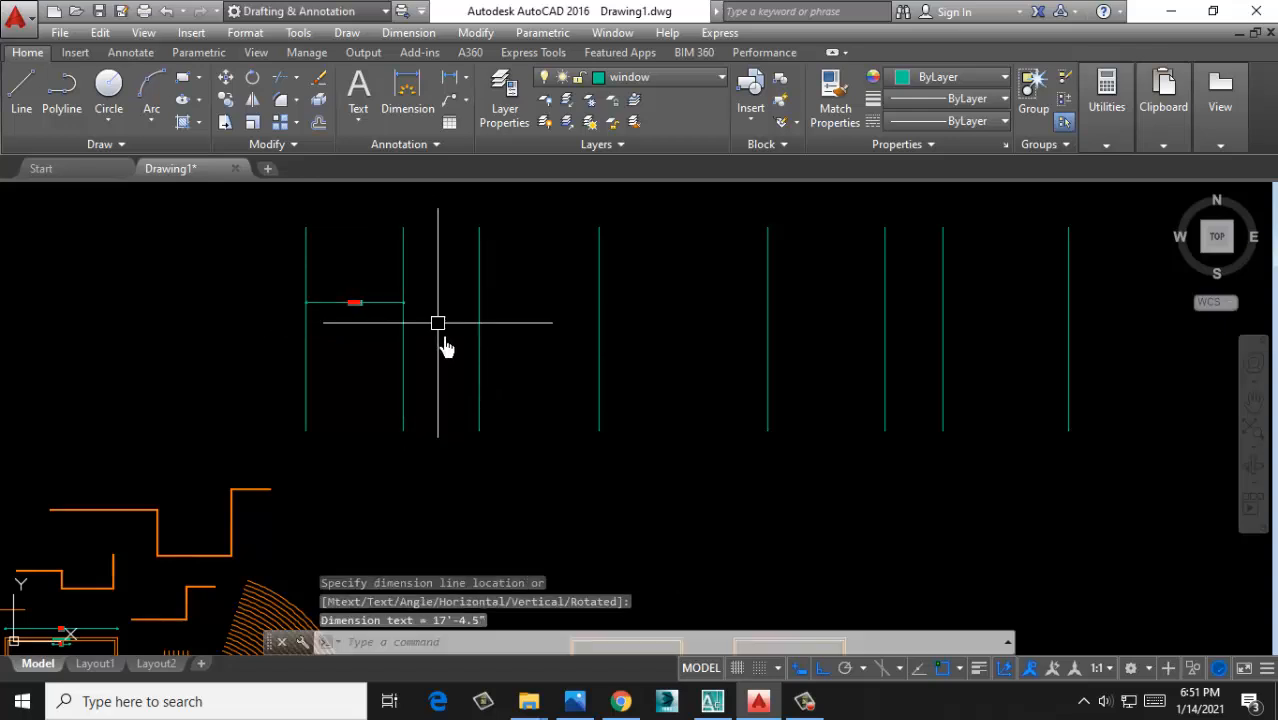
Continue the linear dimension as a chain across all remaining vertical lines up to the rightmost one
scroll(315, 285, "up", 4)
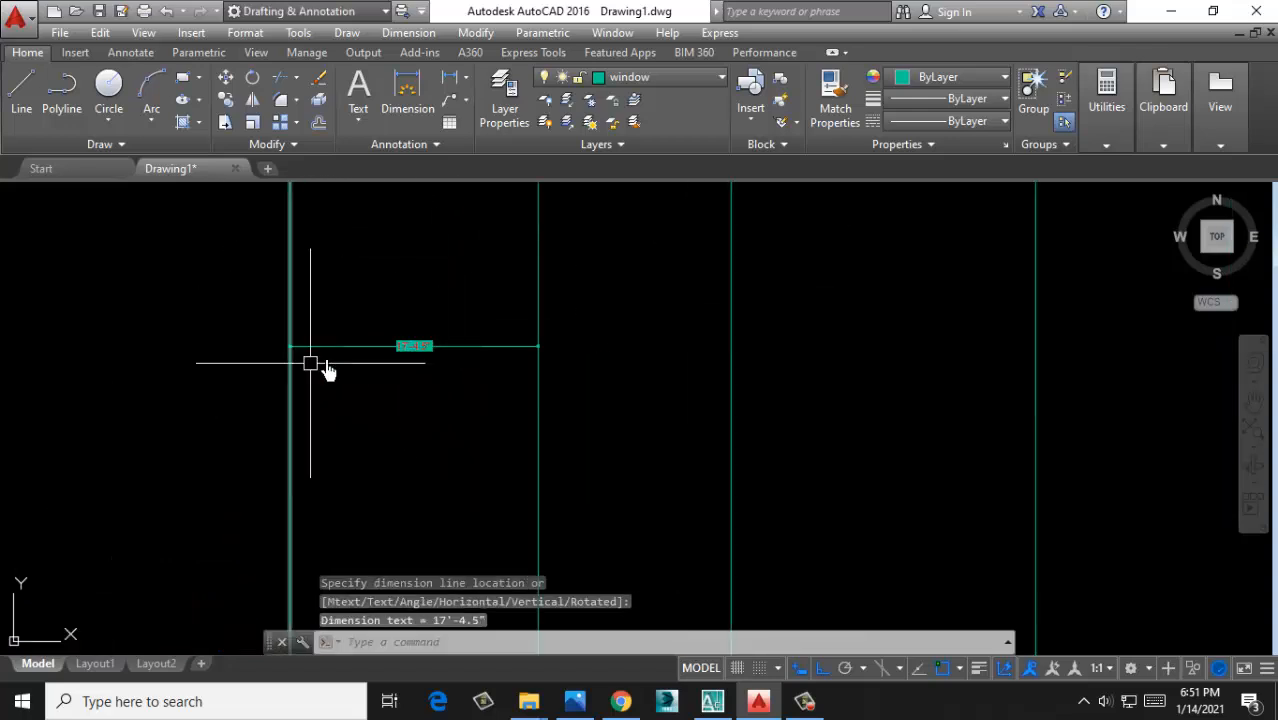
left_click(406, 33)
left_click(452, 287)
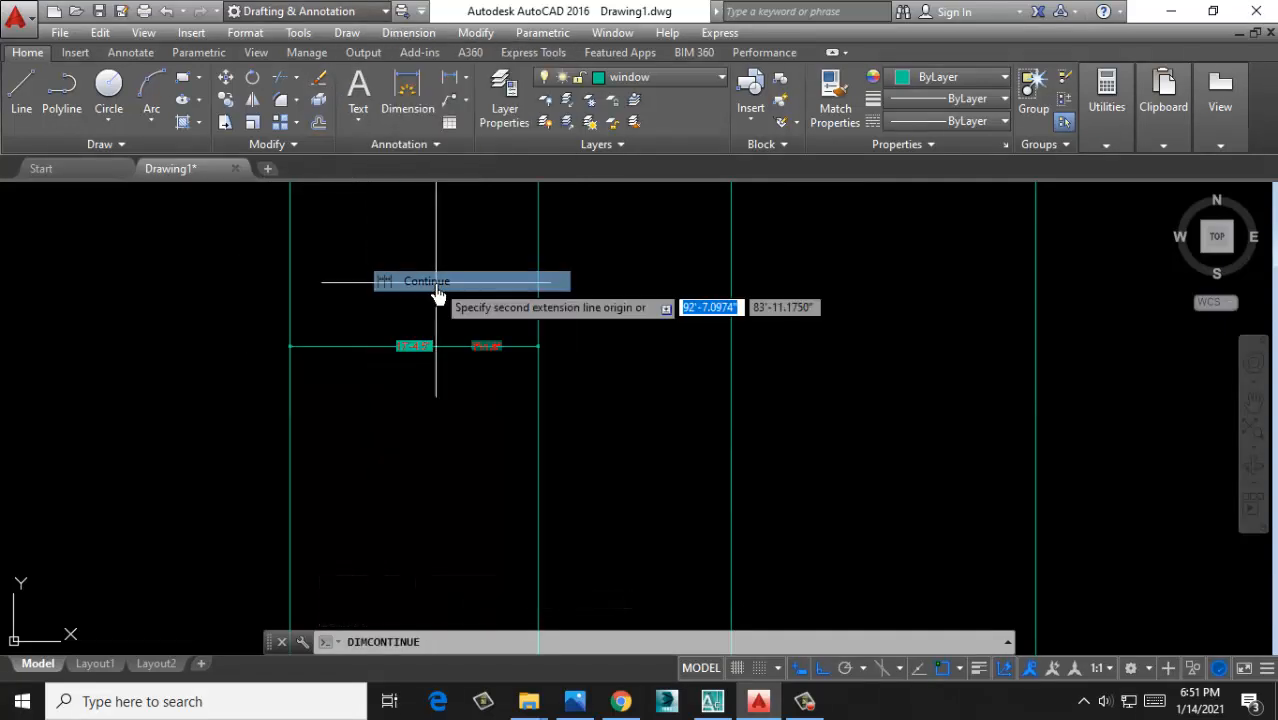
left_click(731, 291)
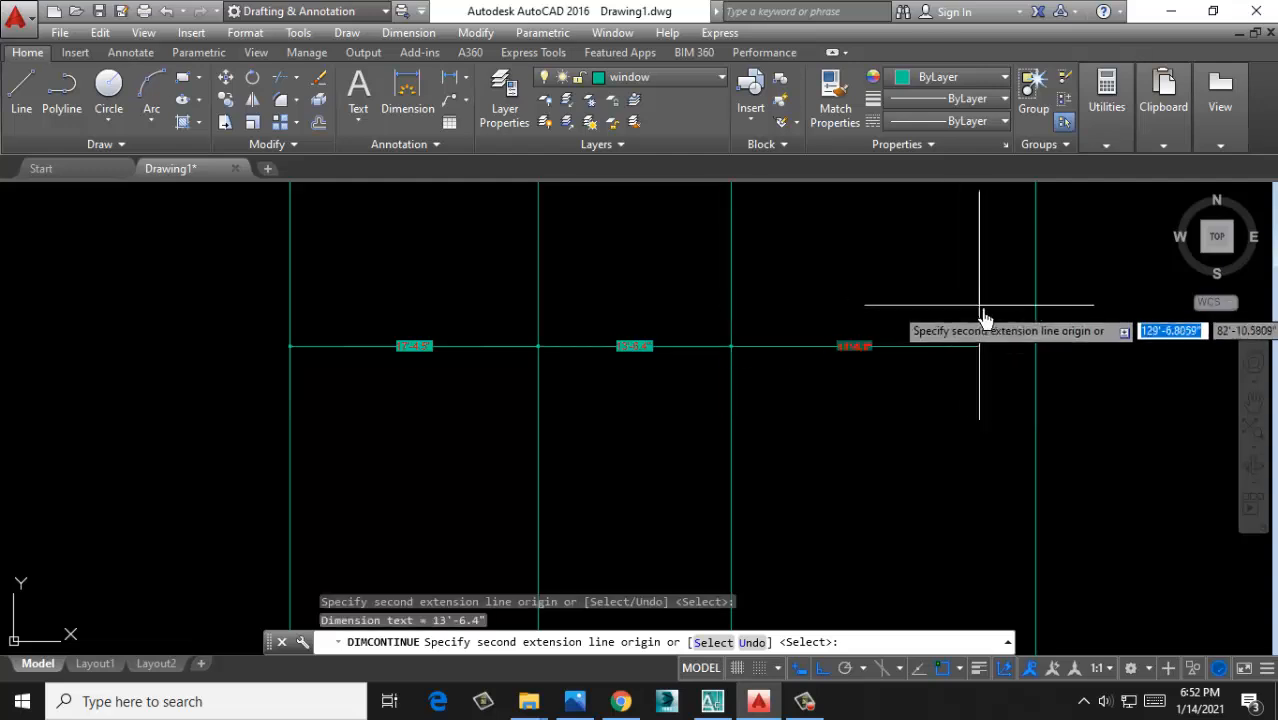
left_click(1034, 291)
middle_click_drag(1020, 298, 547, 343)
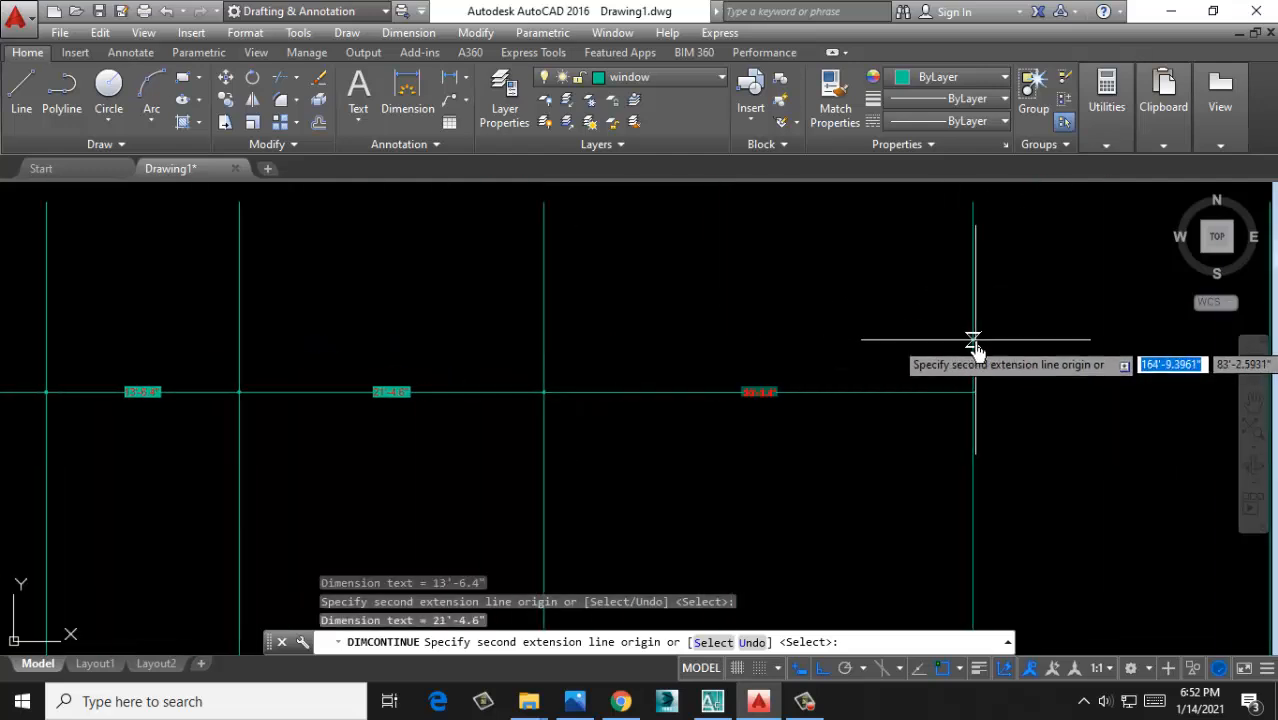
left_click(973, 339)
scroll(632, 338, "down", 2)
left_click(881, 346)
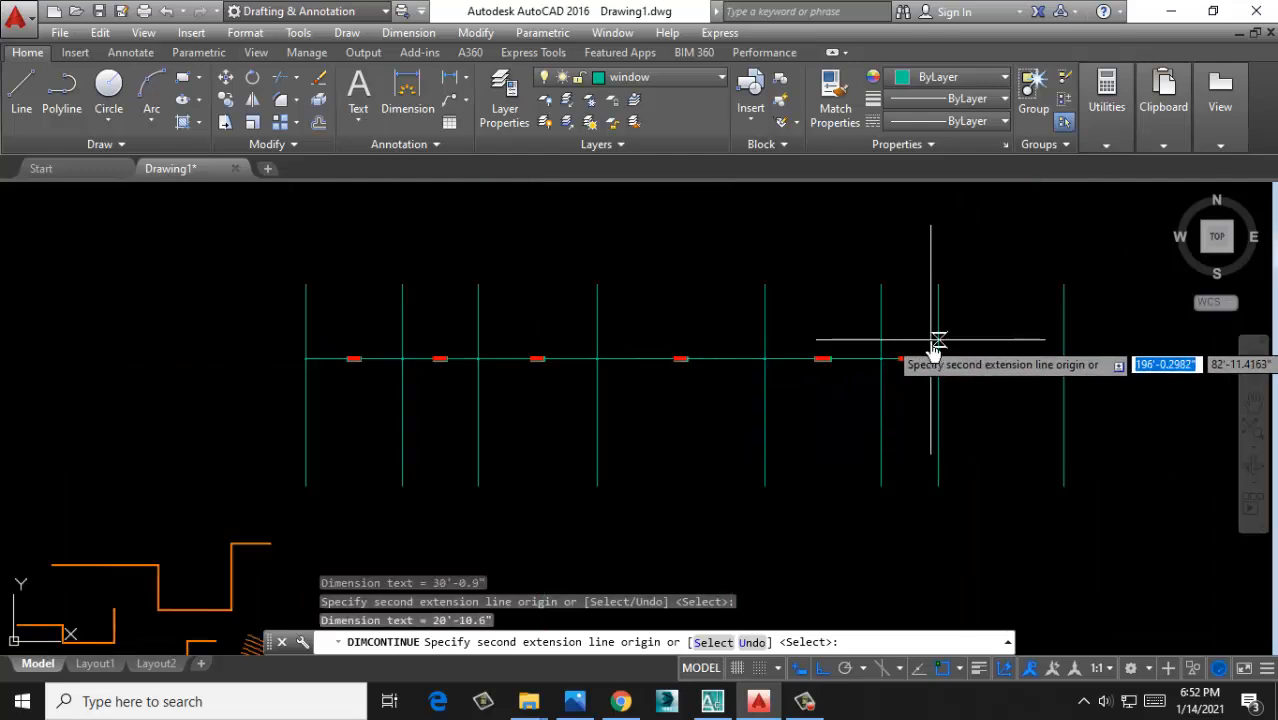
left_click(938, 347)
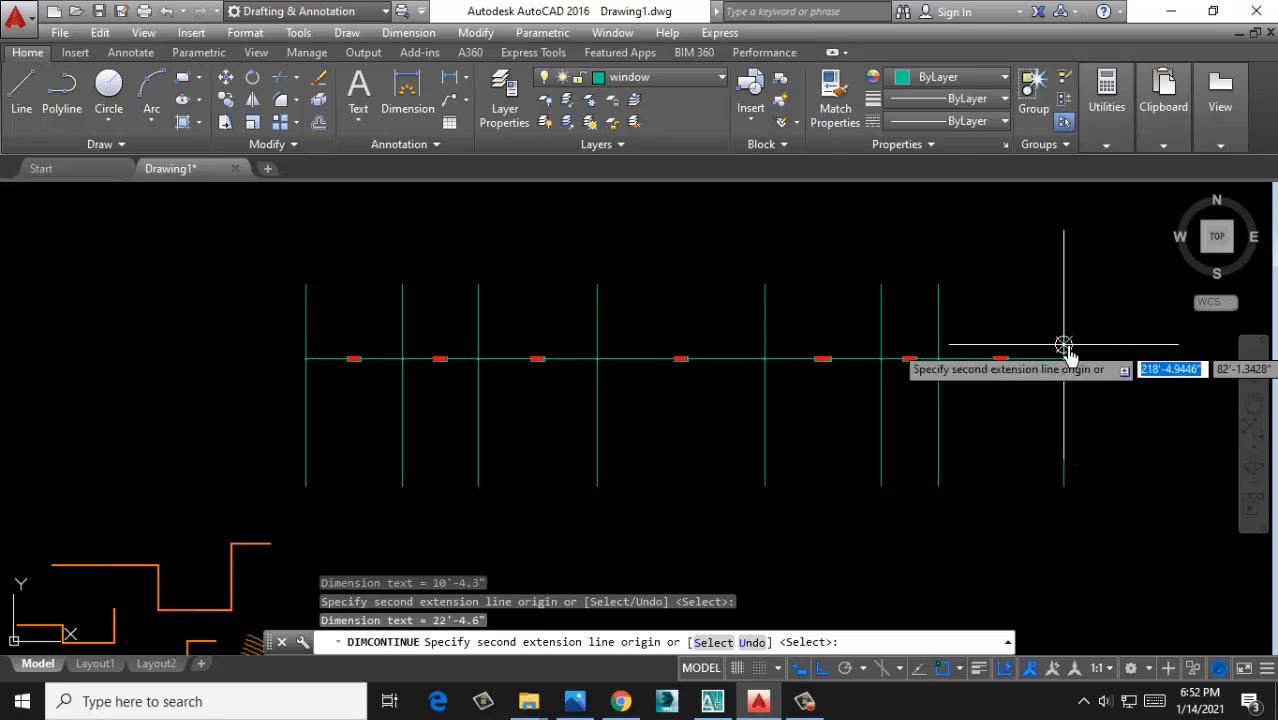
left_click(1064, 347)
key("Return")
scroll(417, 397, "up", 5)
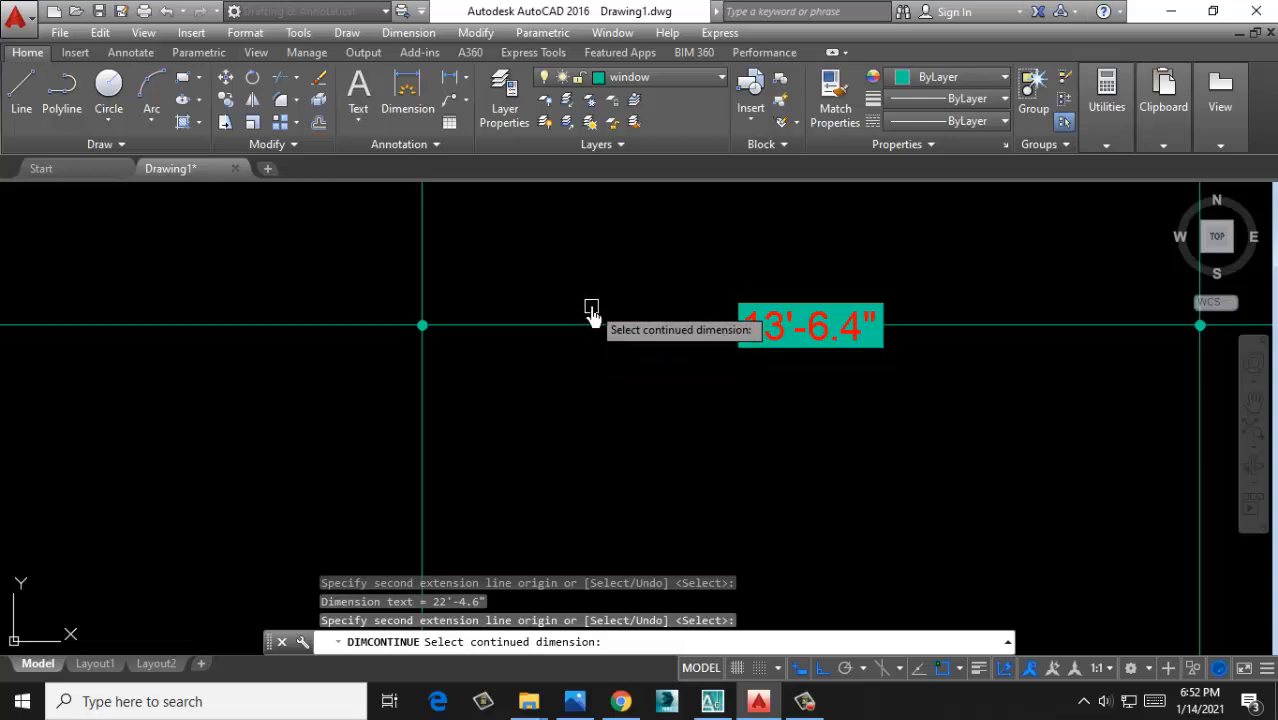
key("Escape")
Modify the Standard dimension style to use White text color and None as the text fill color
key("Return")
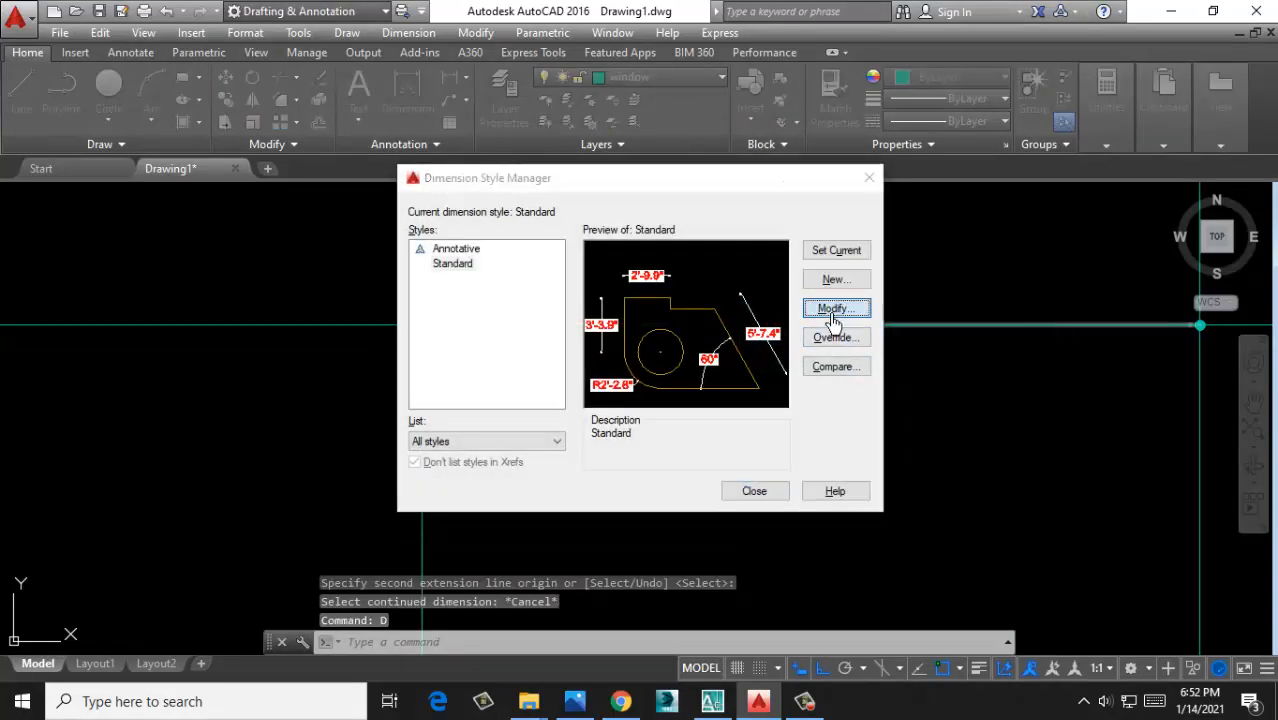
key("Return")
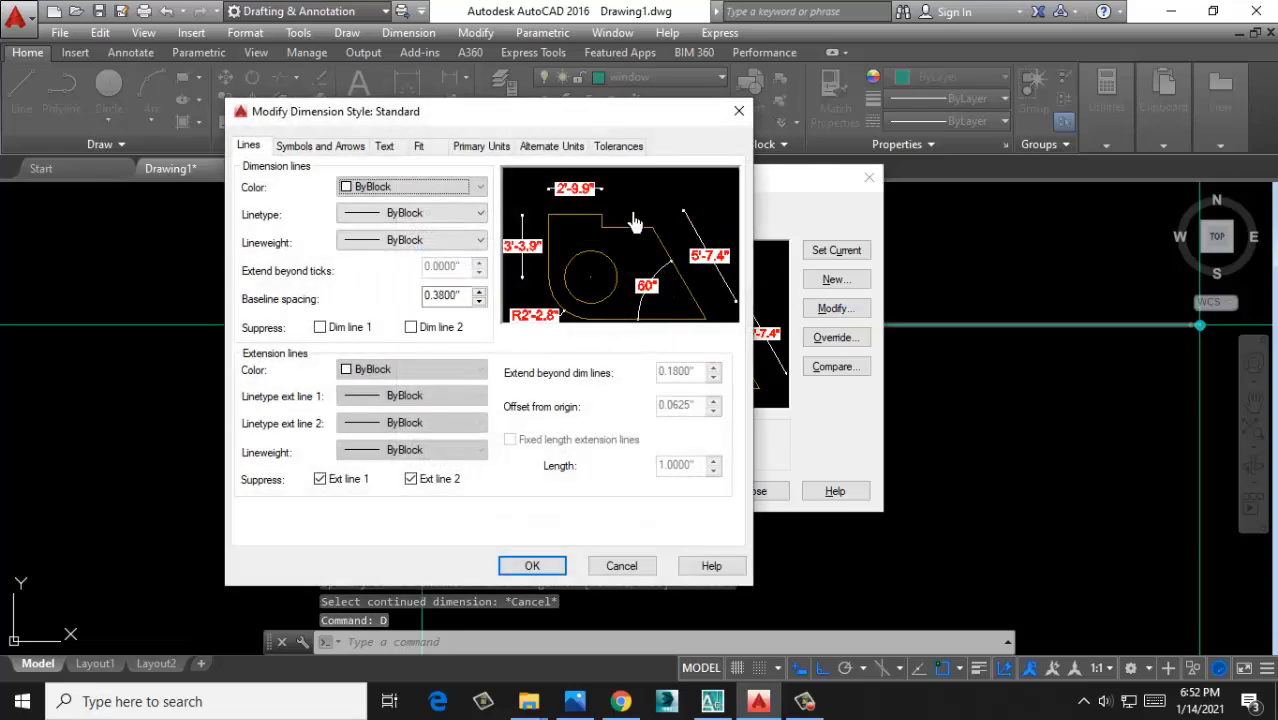
left_click(385, 147)
left_click(420, 225)
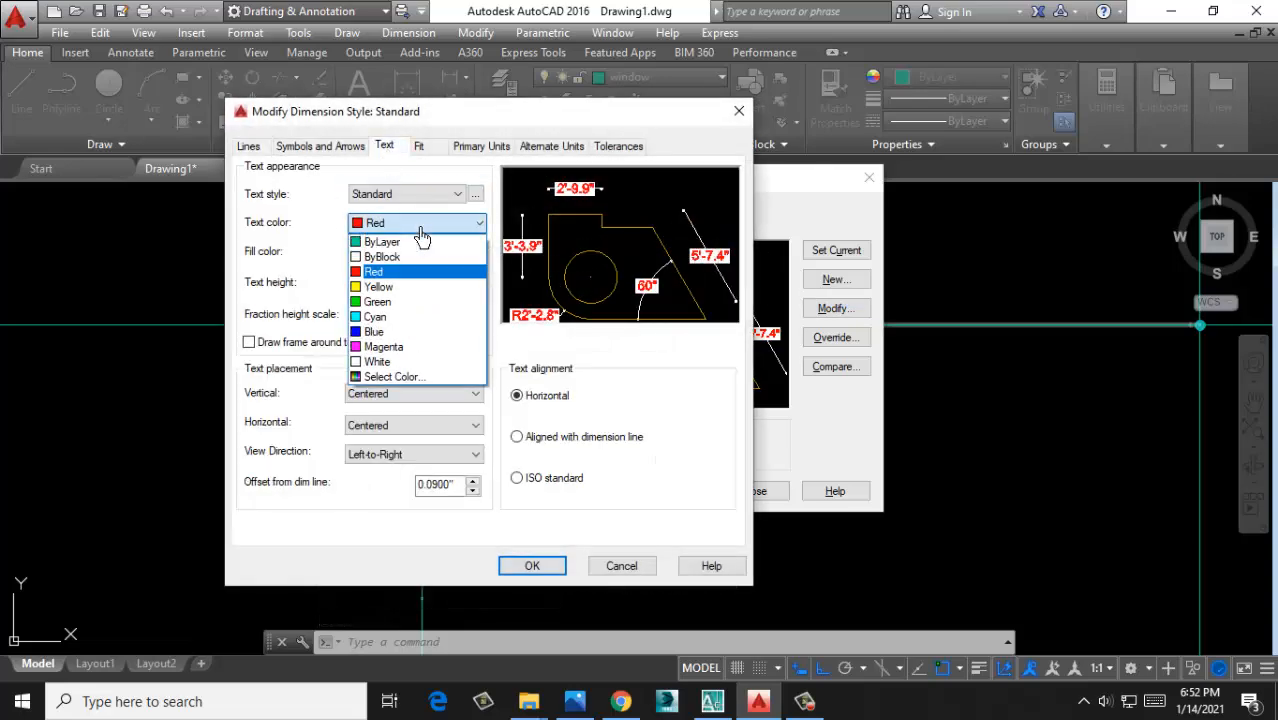
left_click(378, 257)
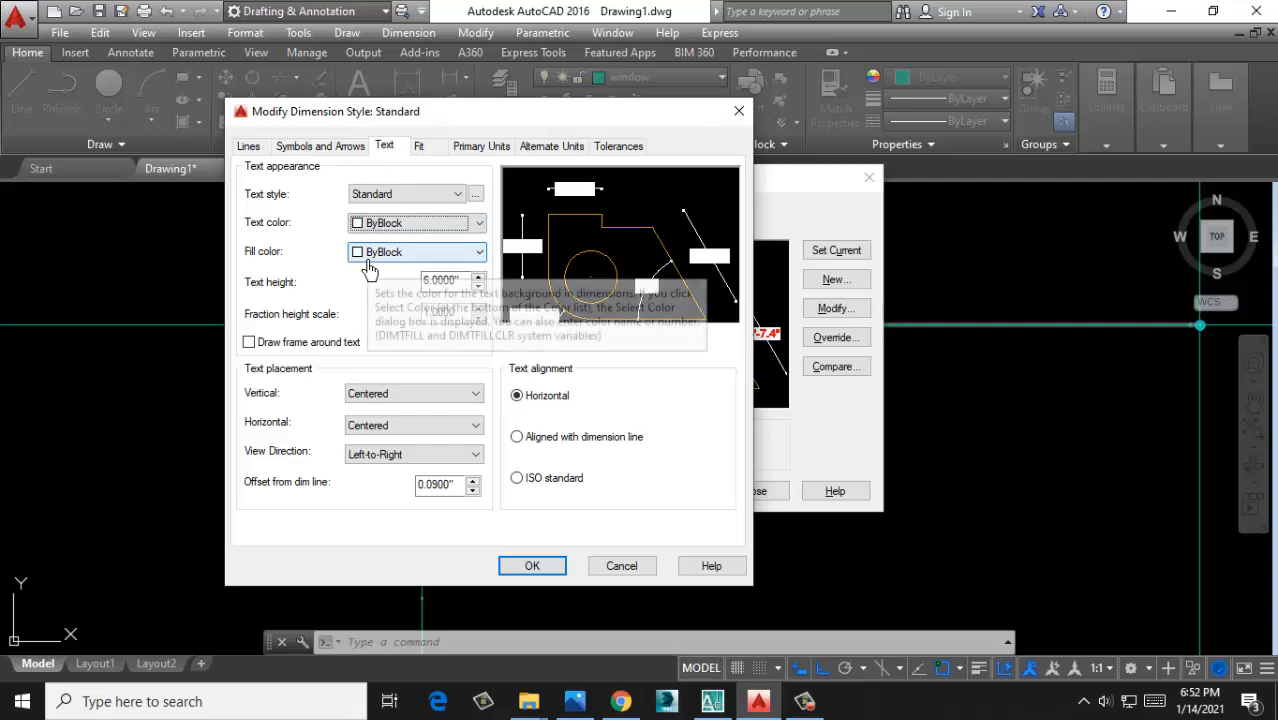
left_click(378, 228)
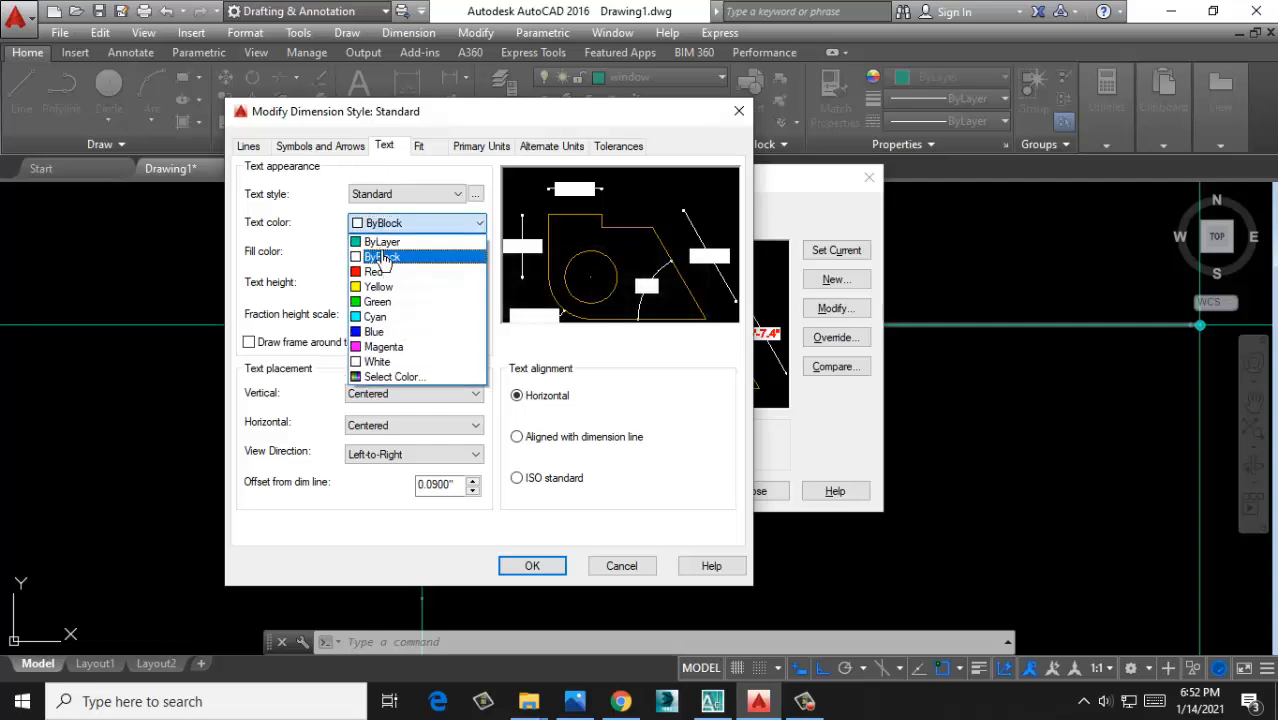
left_click(389, 363)
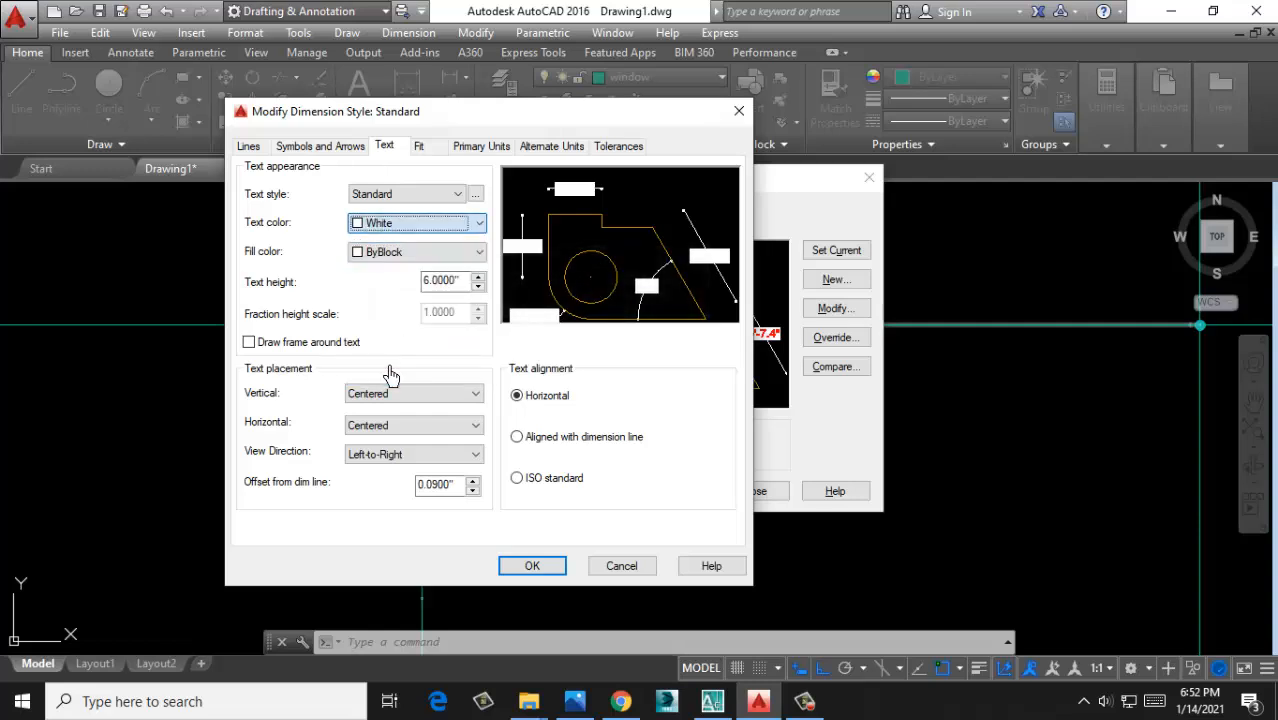
left_click(412, 252)
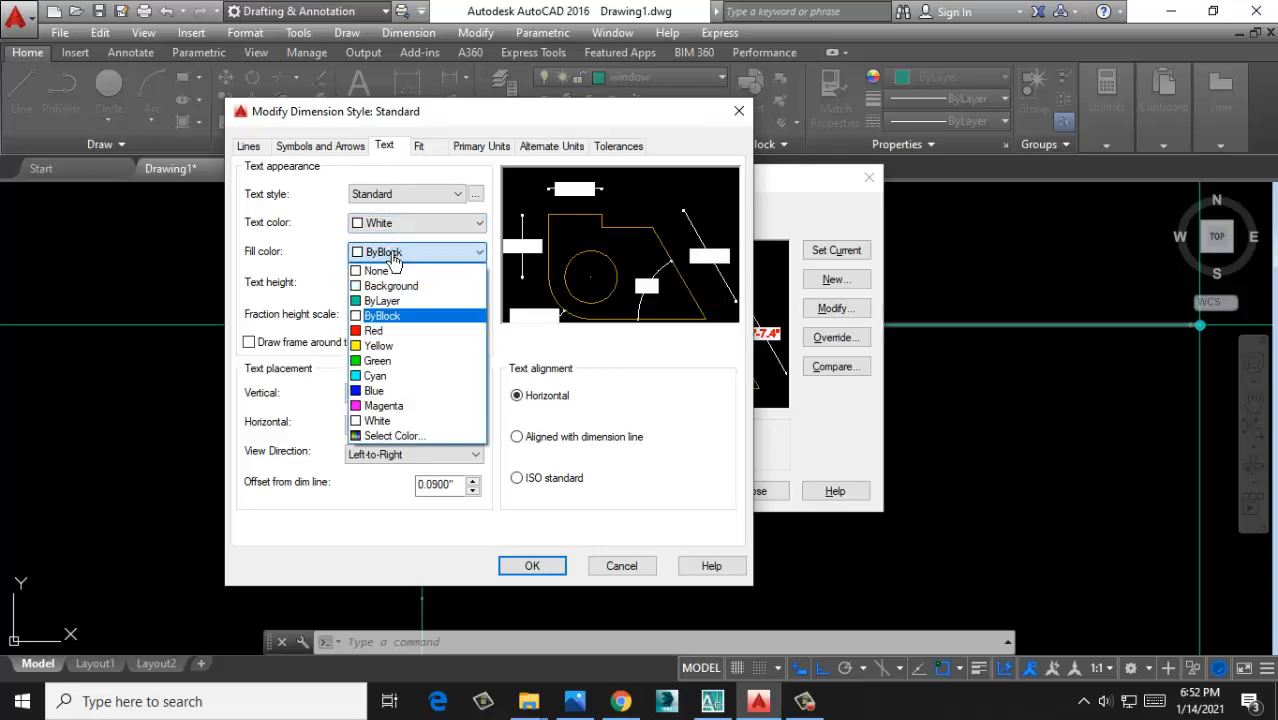
left_click(388, 265)
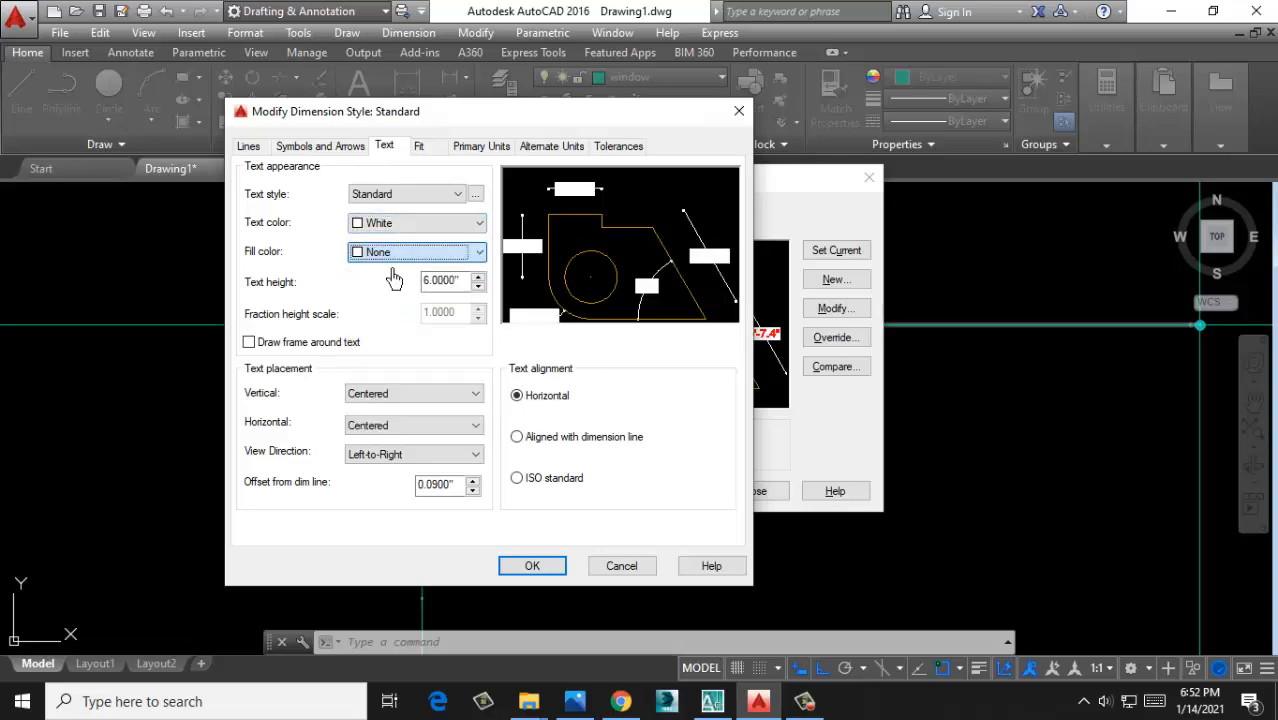
left_click(531, 566)
left_click(866, 184)
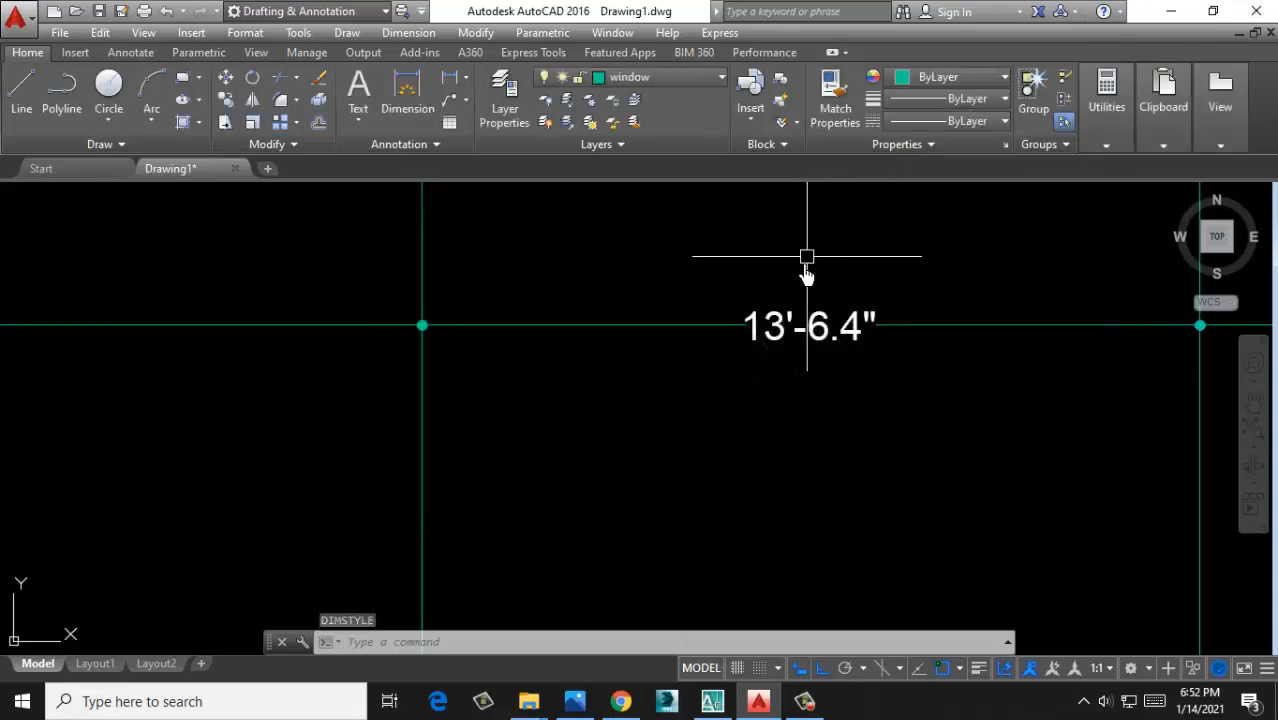
Examine the restyled dimension text on the vertical line chain and around the room
scroll(662, 334, "down", 6)
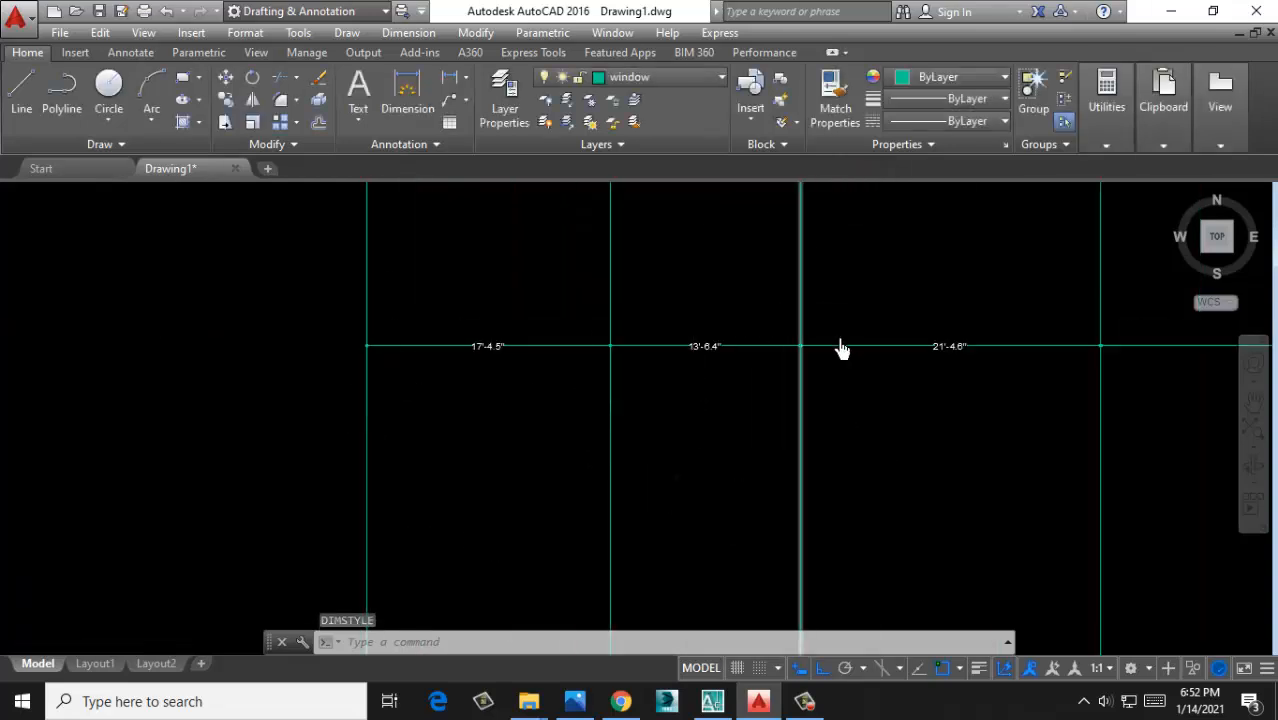
scroll(765, 342, "up", 6)
mouse_move(711, 325)
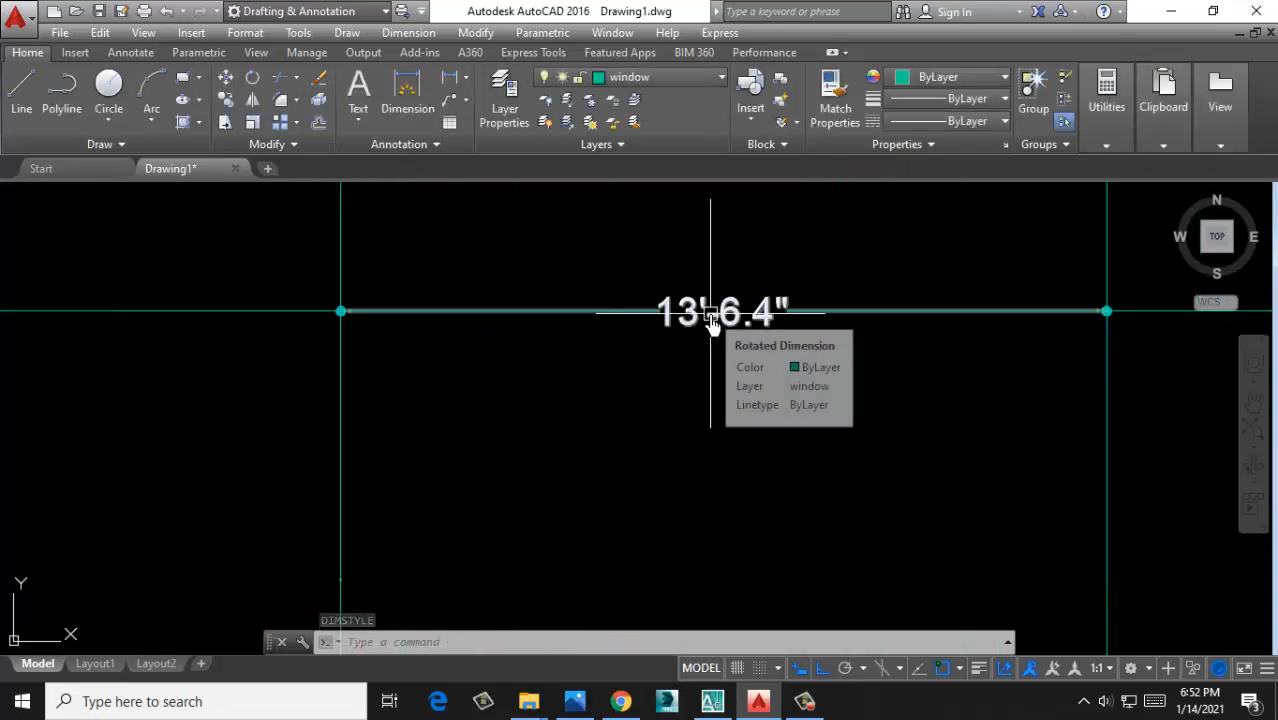
scroll(712, 335, "down", 8)
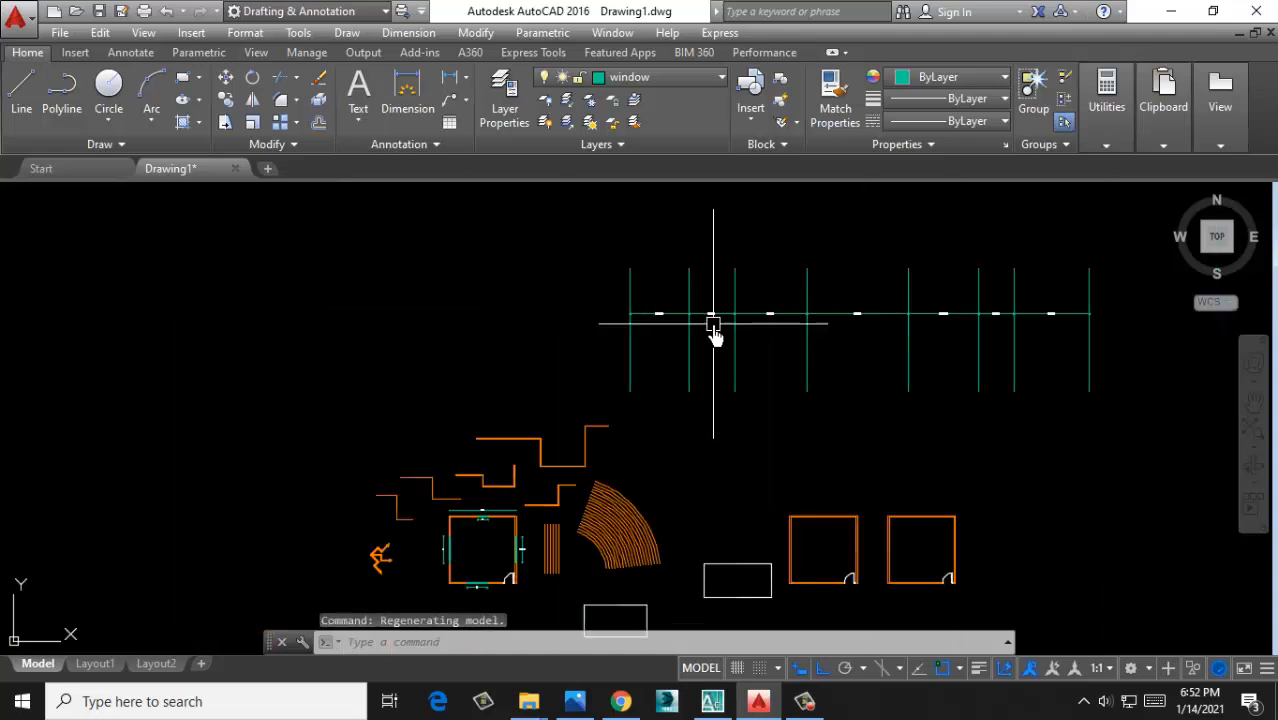
scroll(603, 400, "up", 8)
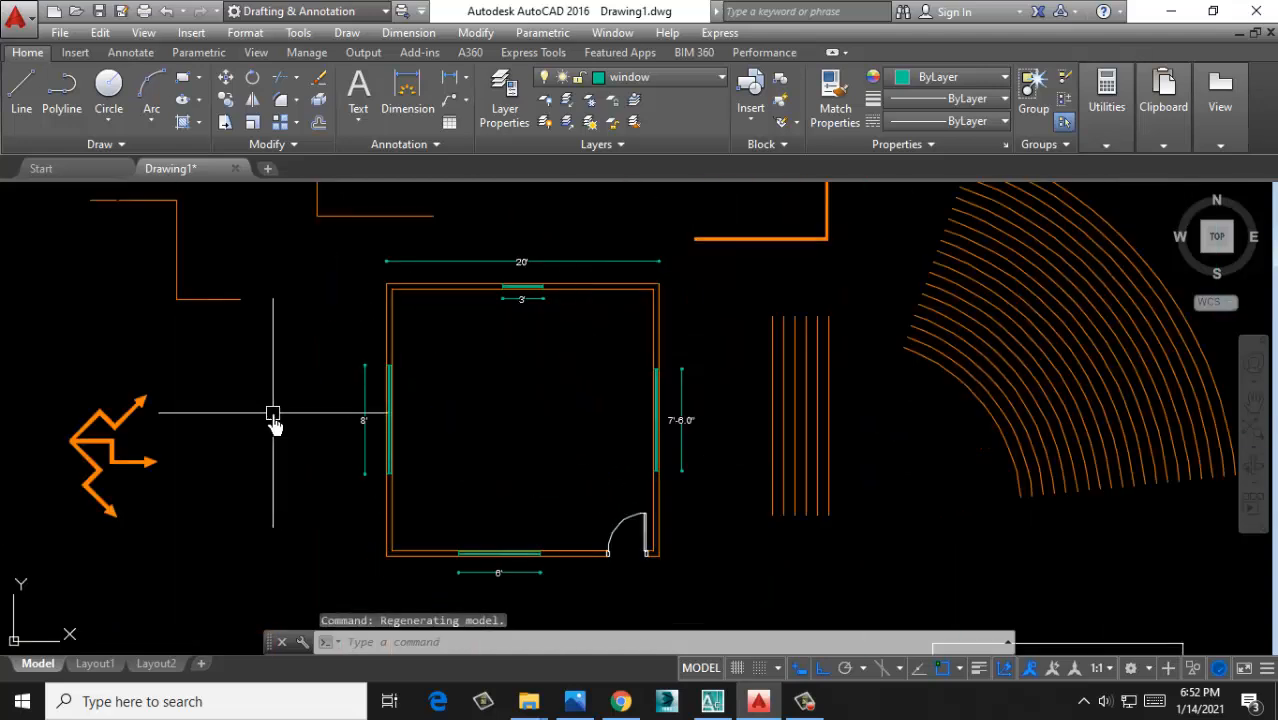
scroll(341, 400, "down", 3)
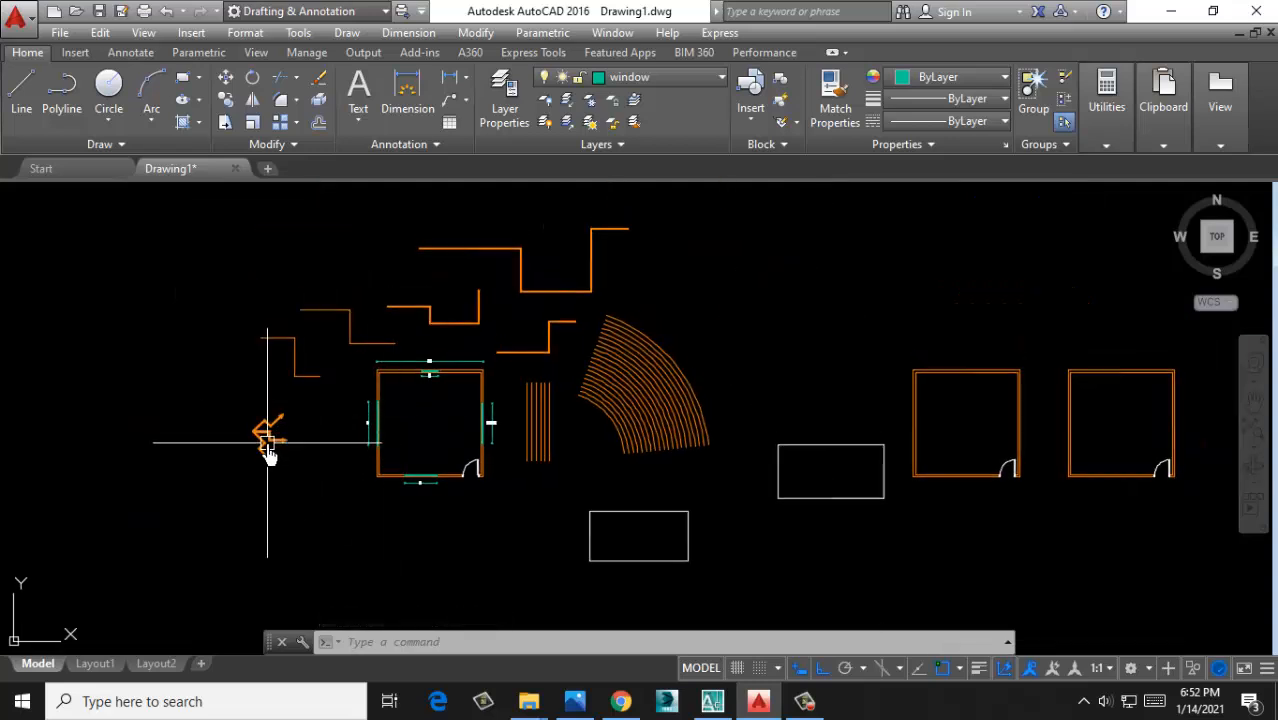
Erase the group of zigzag arrows beside the room
scroll(268, 450, "up", 4)
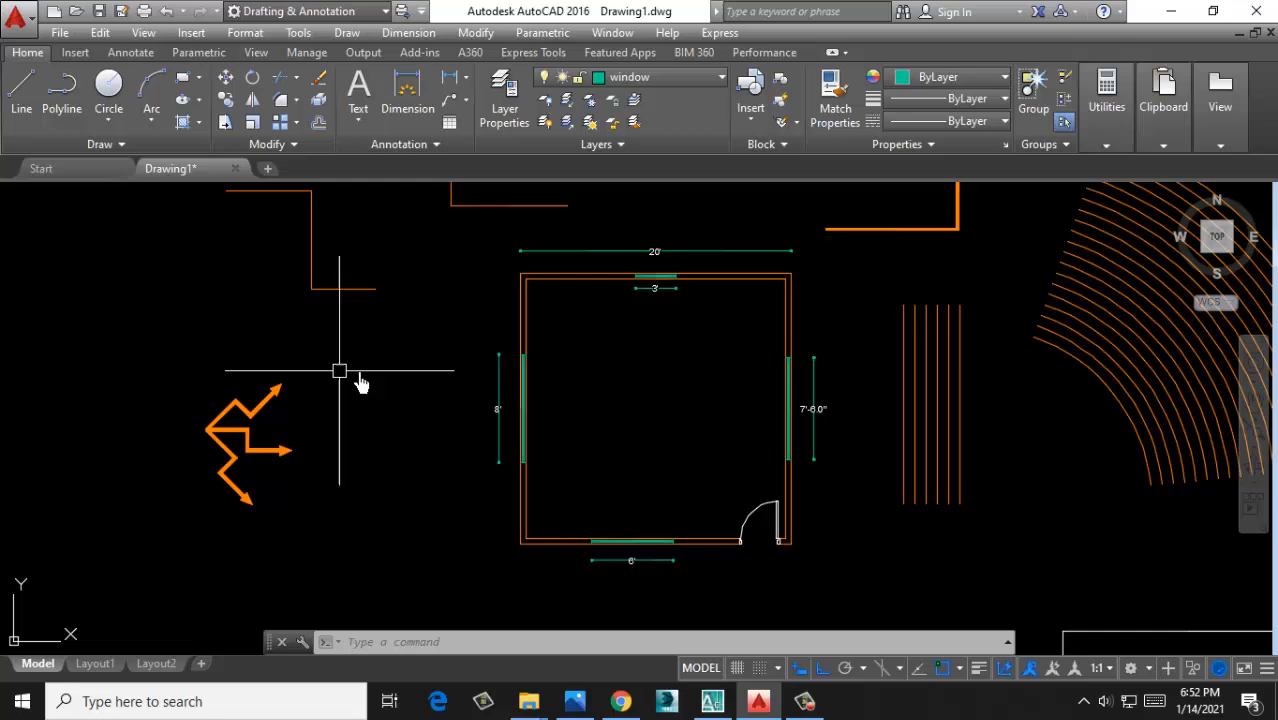
left_click(406, 225)
left_click(210, 507)
key("Delete")
Erase the 8' dimension and the window on the room's left wall
scroll(419, 394, "up", 3)
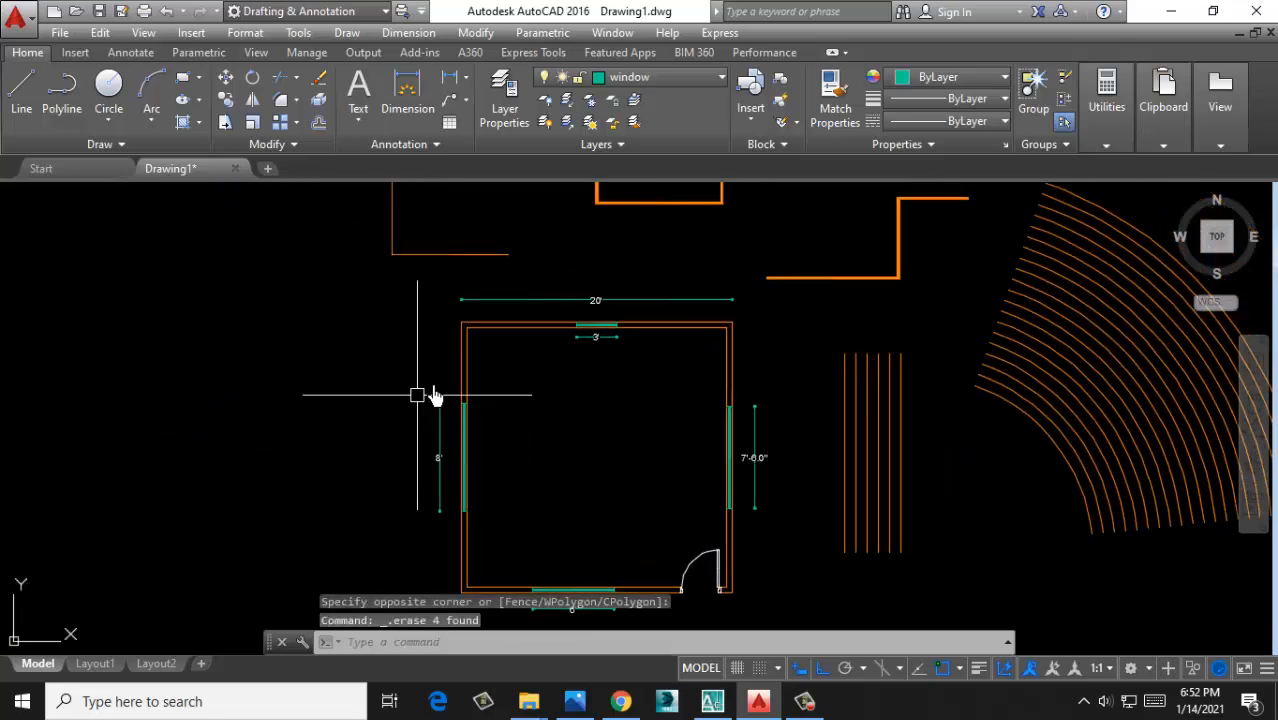
left_click(446, 430)
left_click(347, 484)
key("Delete")
middle_click_drag(505, 442, 482, 431)
scroll(425, 413, "up", 2)
left_click(379, 363)
middle_click_drag(526, 497, 524, 461)
scroll(522, 458, "down", 2)
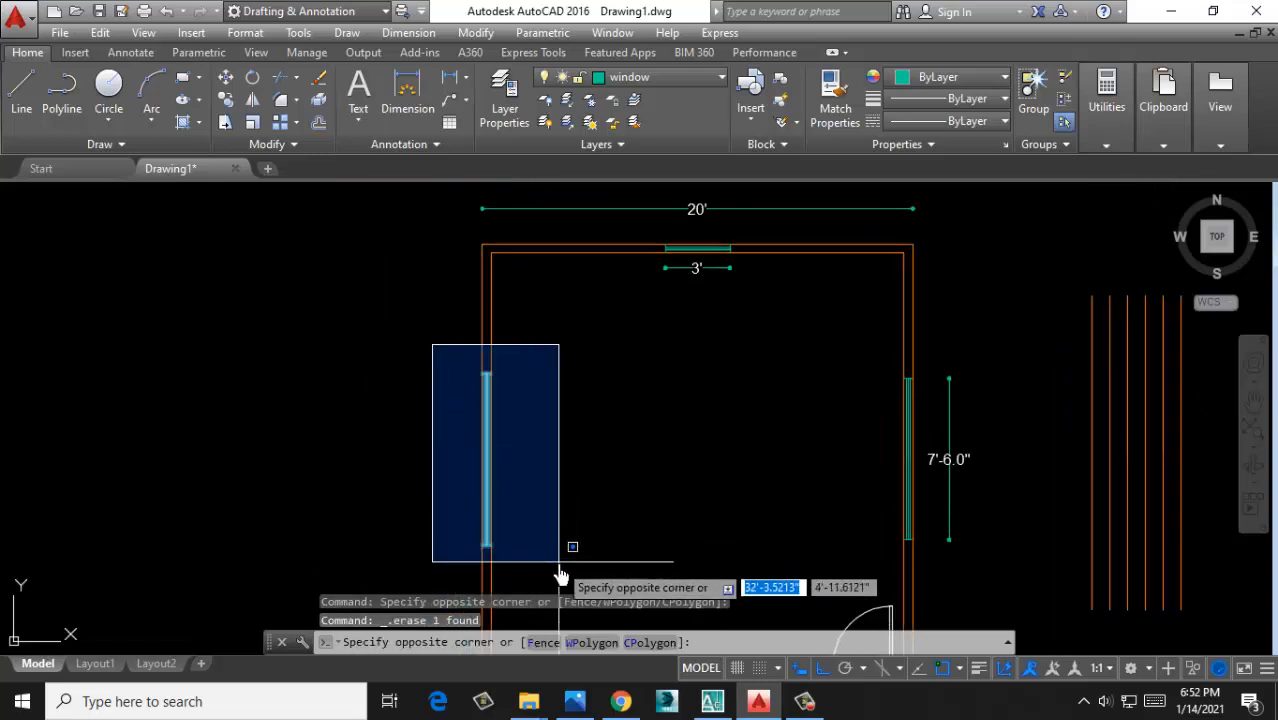
left_click(560, 566)
key("Delete")
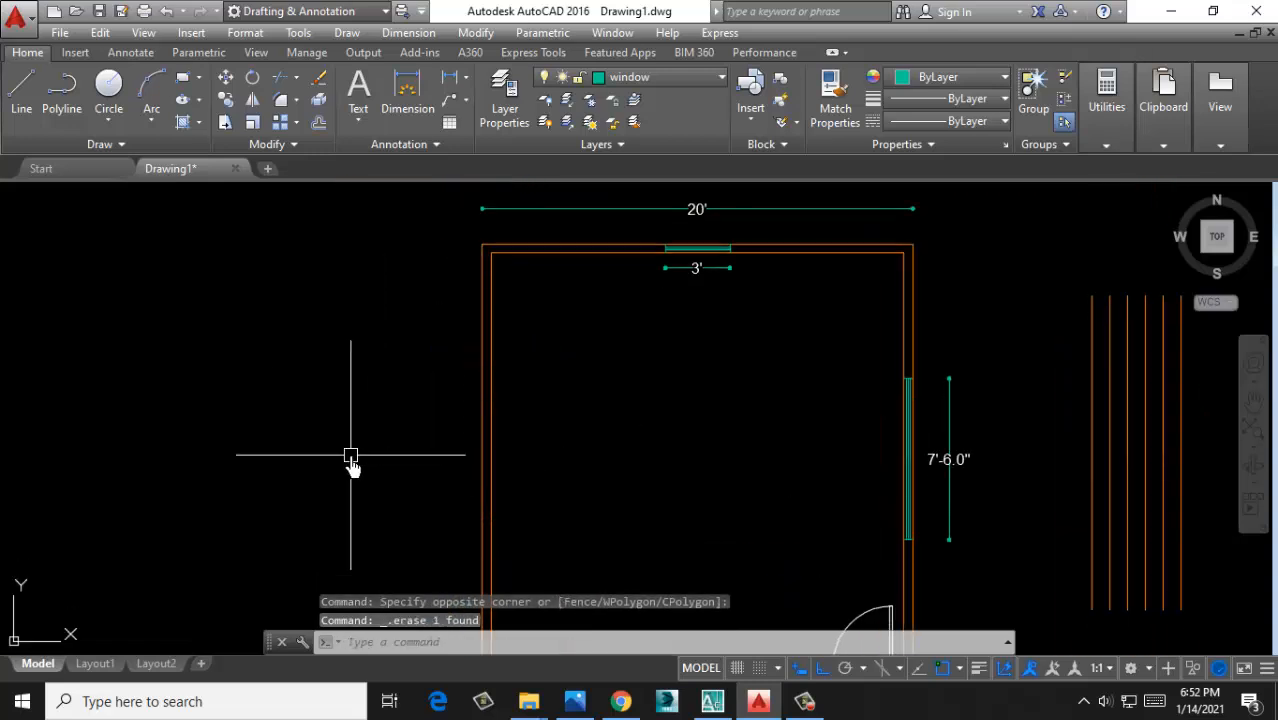
Offset the outer line of the room's left wall 6' outward
type("o")
key("Return")
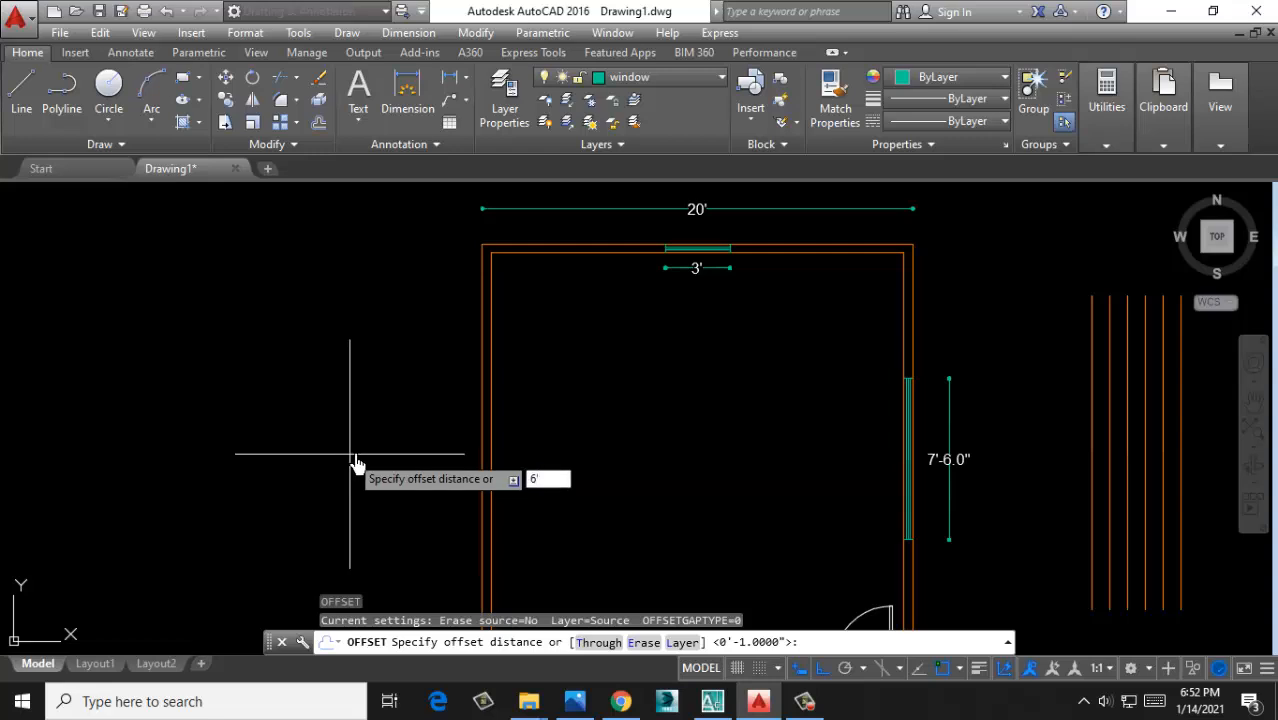
key("Return")
left_click(481, 345)
left_click(349, 357)
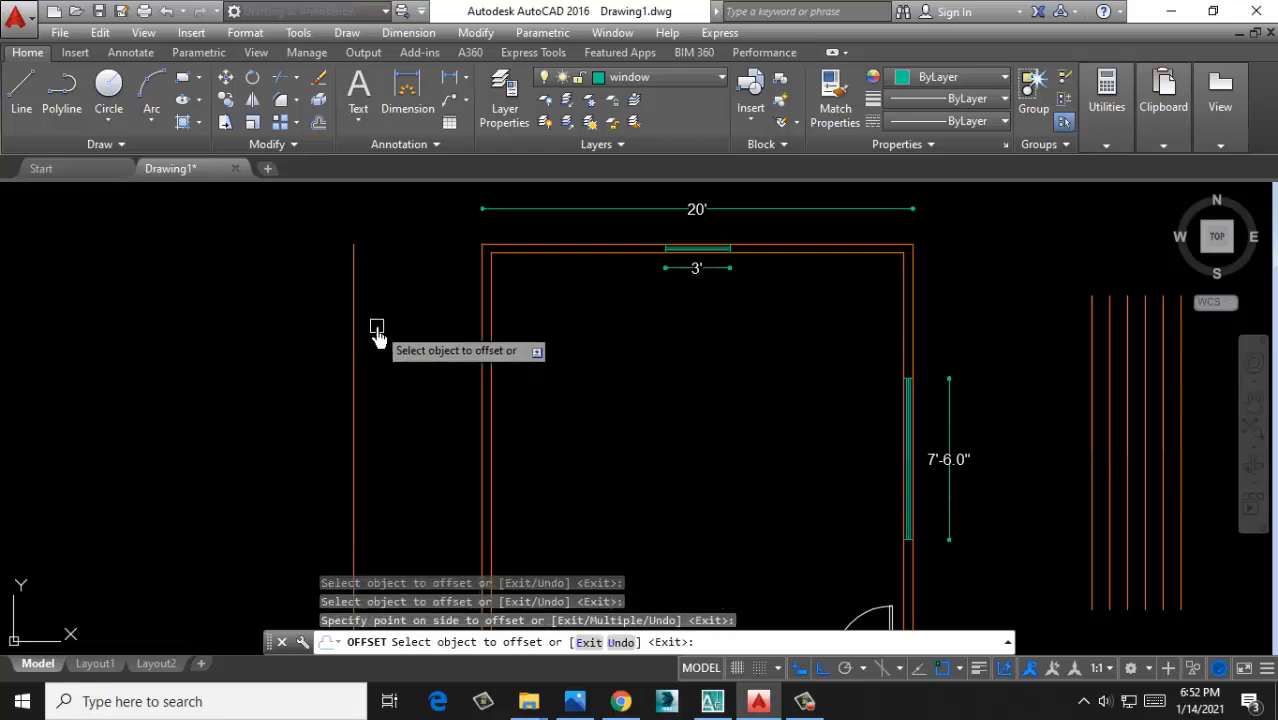
key("Return")
Offset the new vertical line another 5" outward to give the new wall its thickness
key("Return")
key("Return")
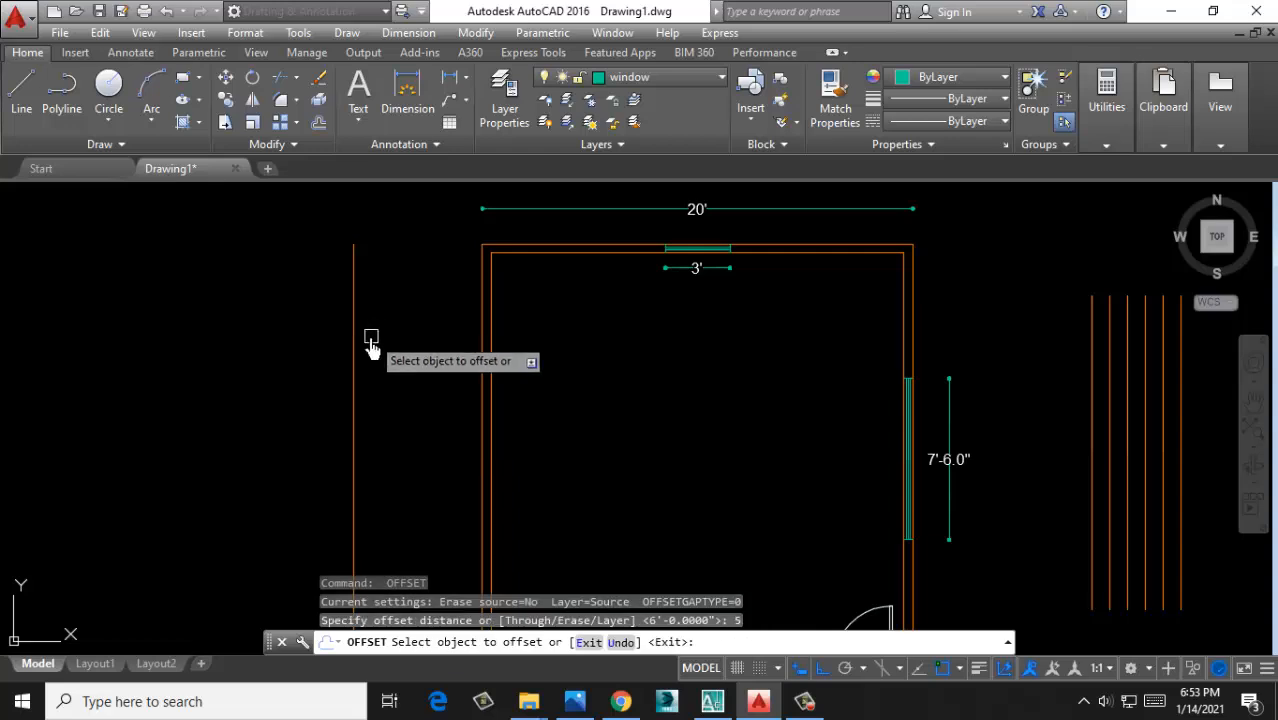
left_click(355, 342)
left_click(240, 351)
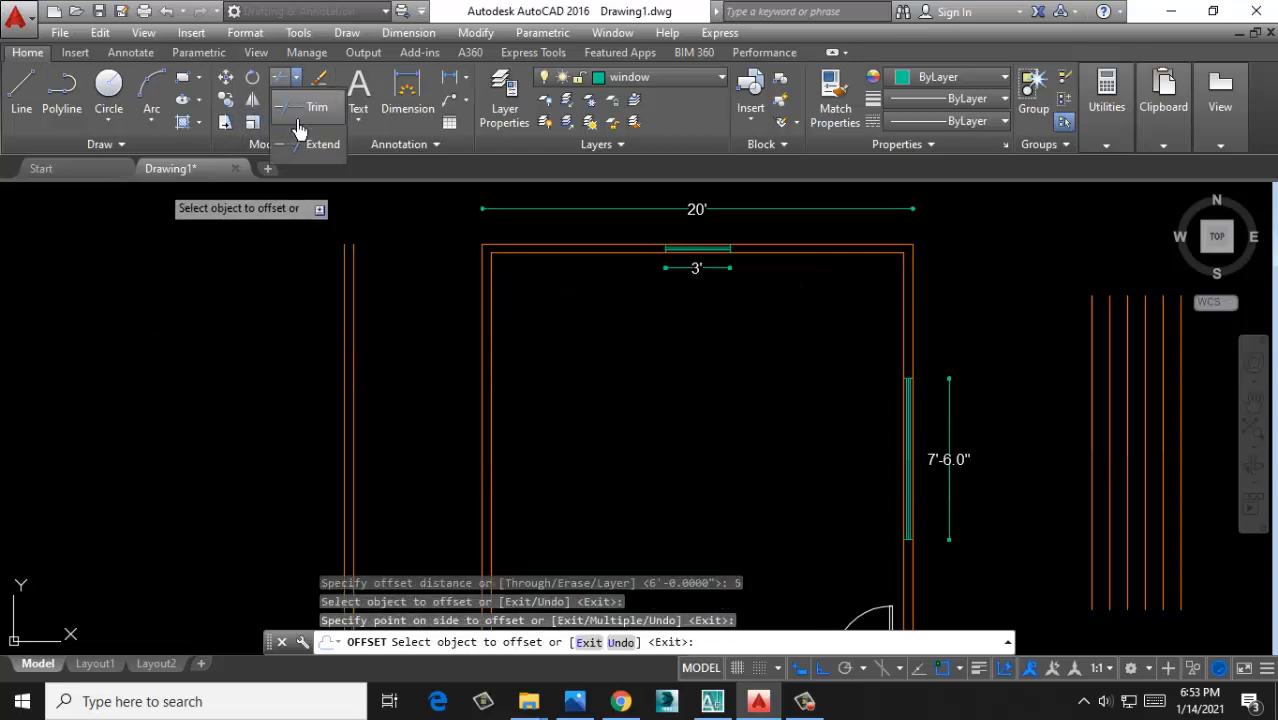
Extend both lines of the room's top wall to meet the new left wall and close the corner
left_click(288, 151)
key("Return")
left_click(550, 252)
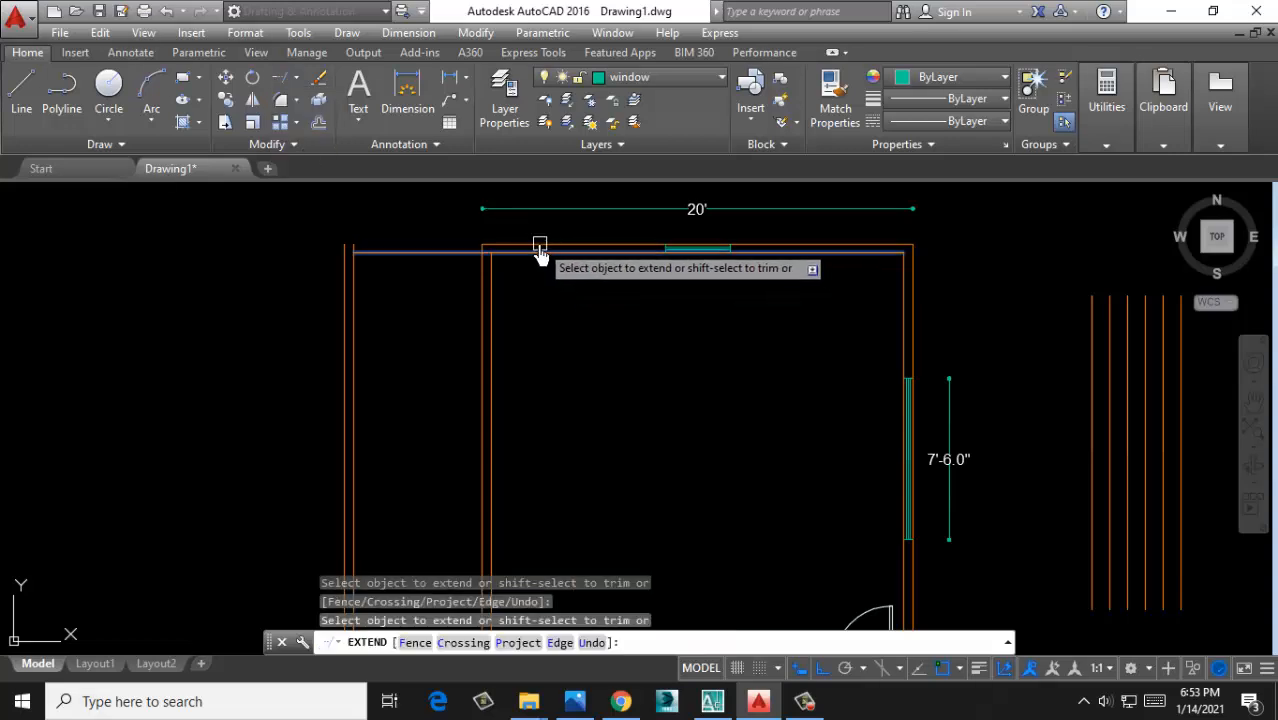
left_click(538, 245)
left_click(533, 252)
left_click(387, 228)
left_click(372, 288)
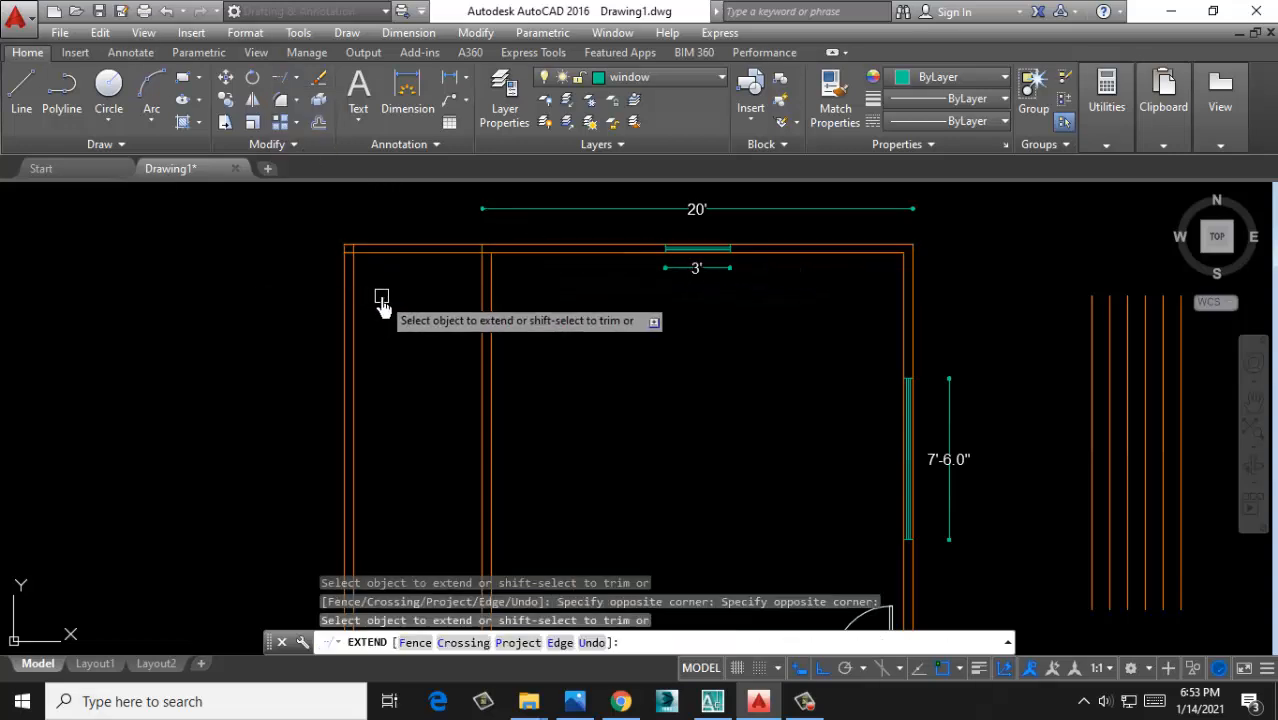
key("Escape")
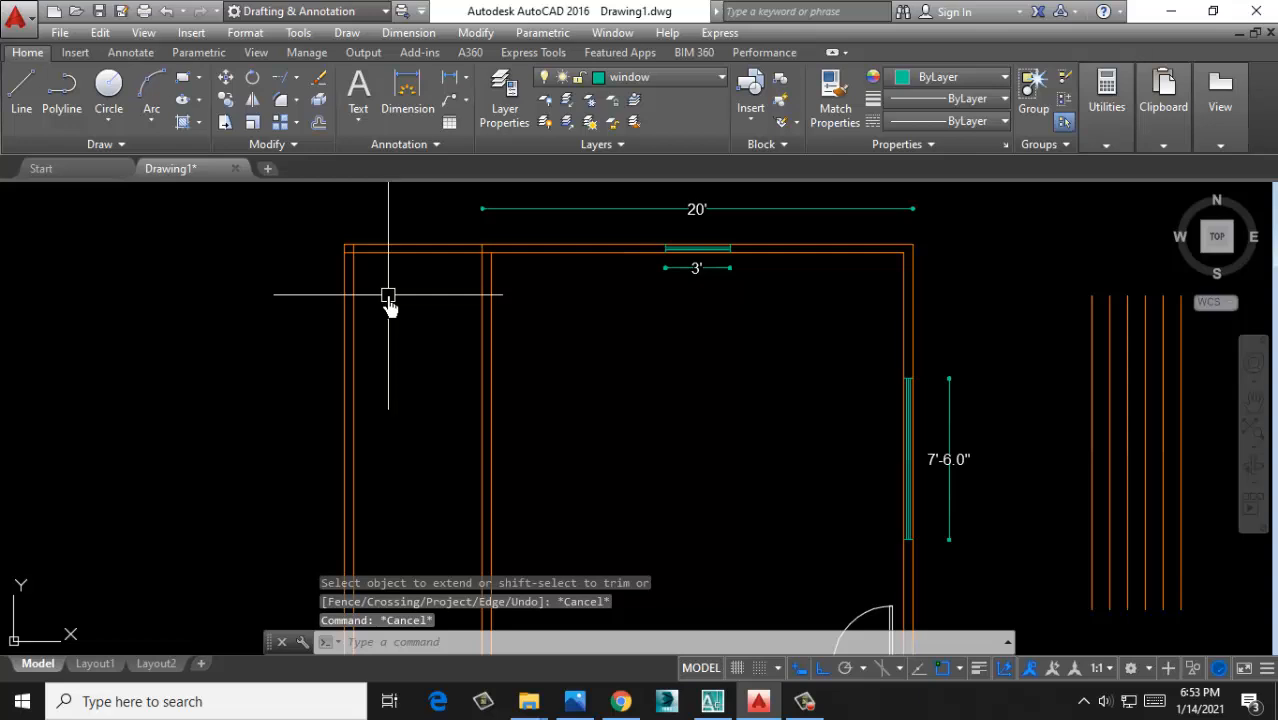
Offset the inner line of the top wall 6' downward for a partition
type("o")
key("Return")
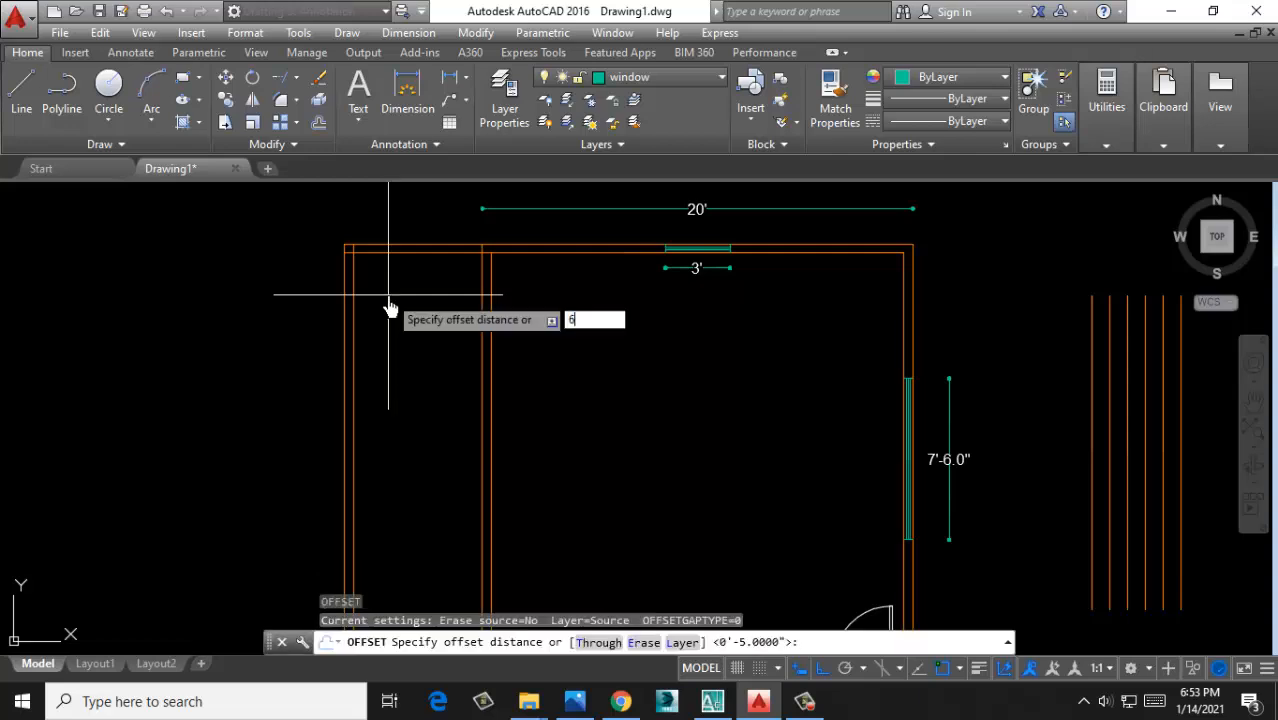
type("6'")
key("Return")
left_click(433, 253)
left_click(450, 338)
key("Return")
Offset the partition line 5" downward to form the wall thickness
key("Return")
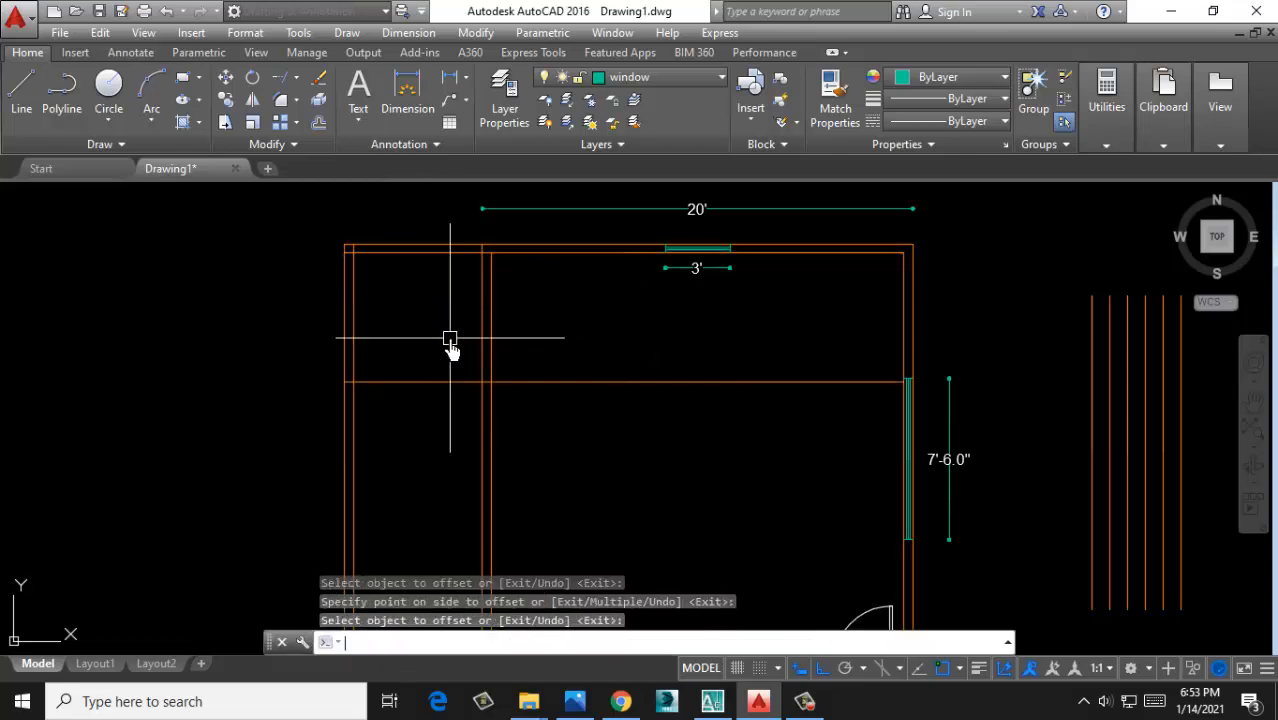
type("5")
key("Return")
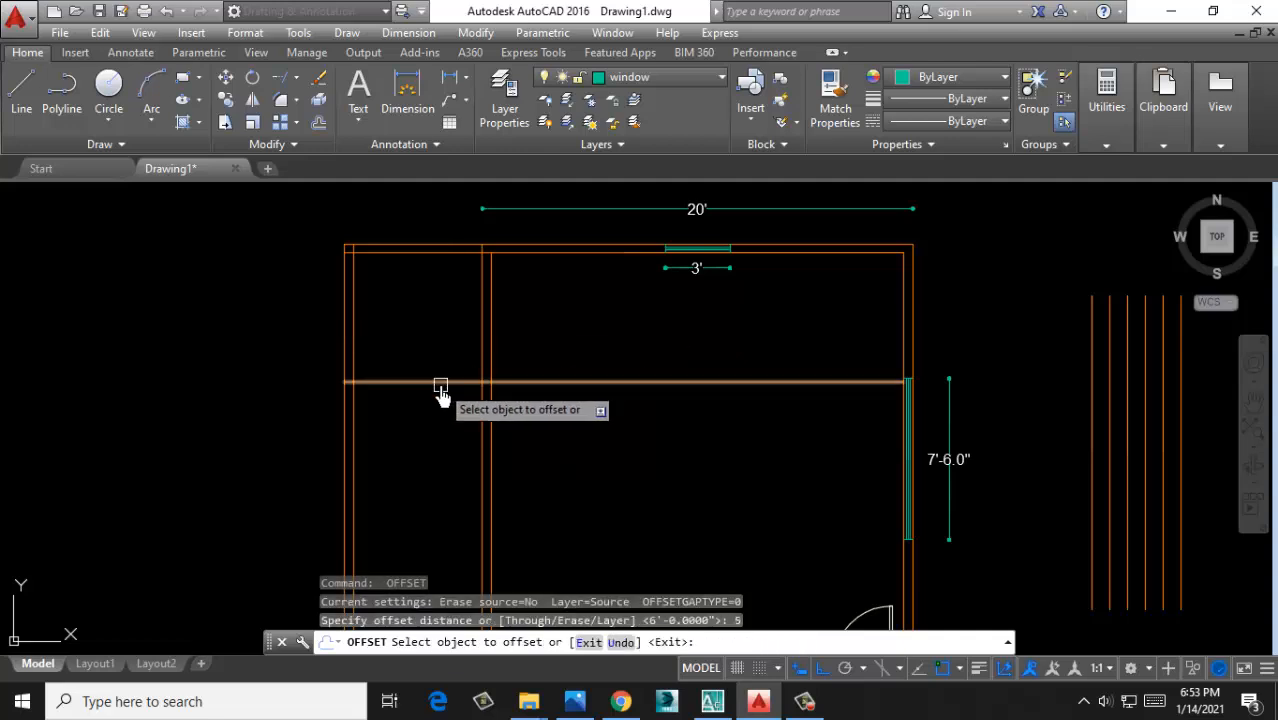
left_click(439, 382)
left_click(426, 452)
key("Escape")
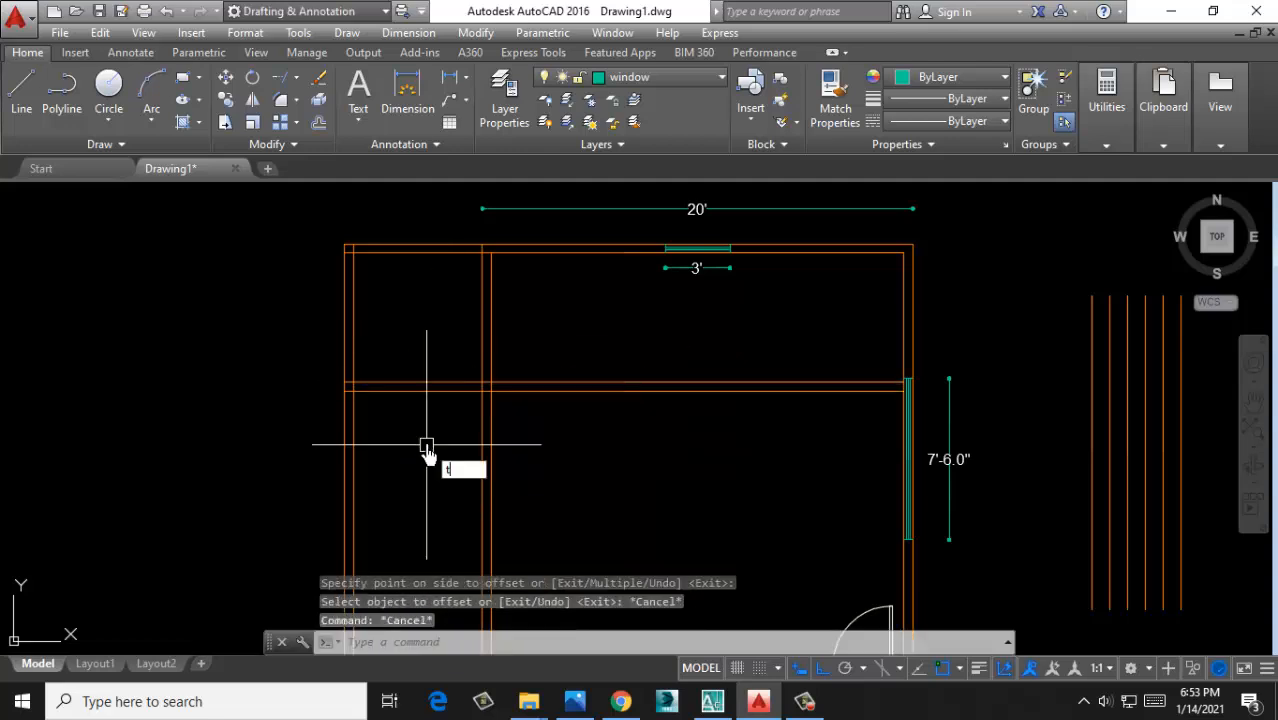
Trim the two partition lines where they cross the interior of the large room
key("Return")
key("Return")
left_click(592, 368)
left_click(579, 460)
middle_click_drag(578, 494, 569, 353)
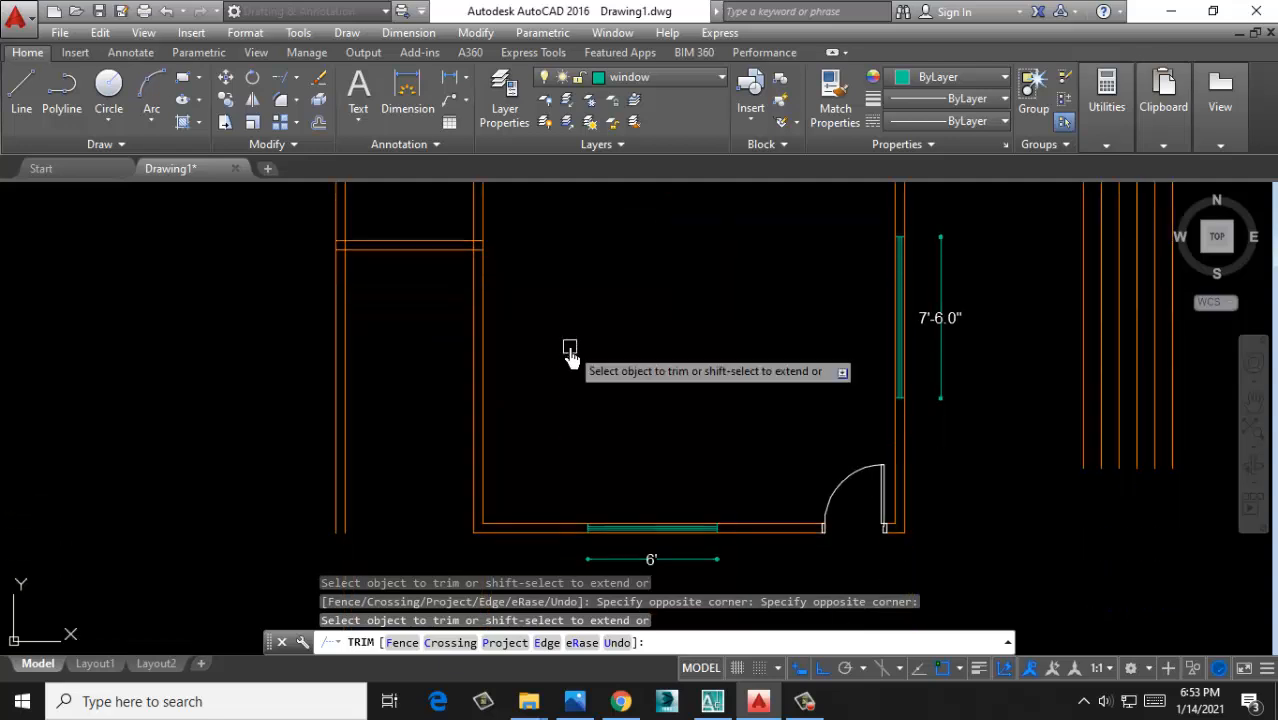
key("Escape")
key("Escape")
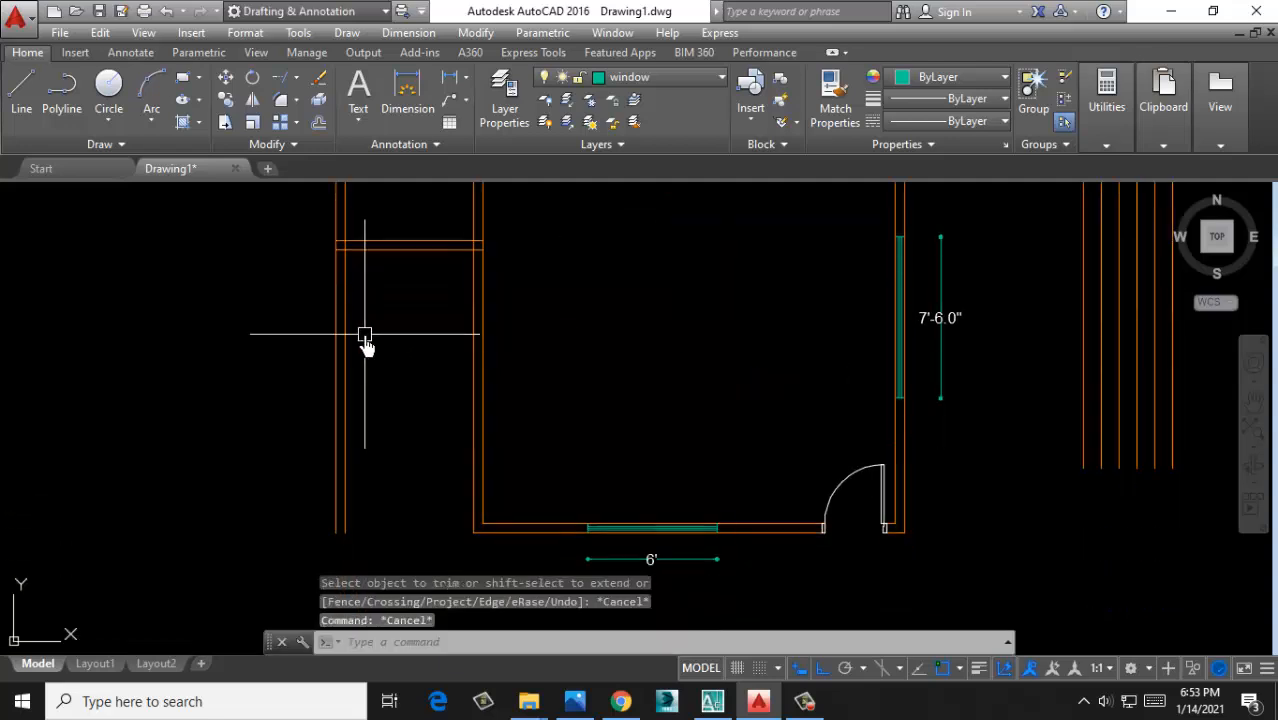
Offset the partition's lower line 8' downward for the bottom wall of the second small room
type("o")
key("Return")
type("8")
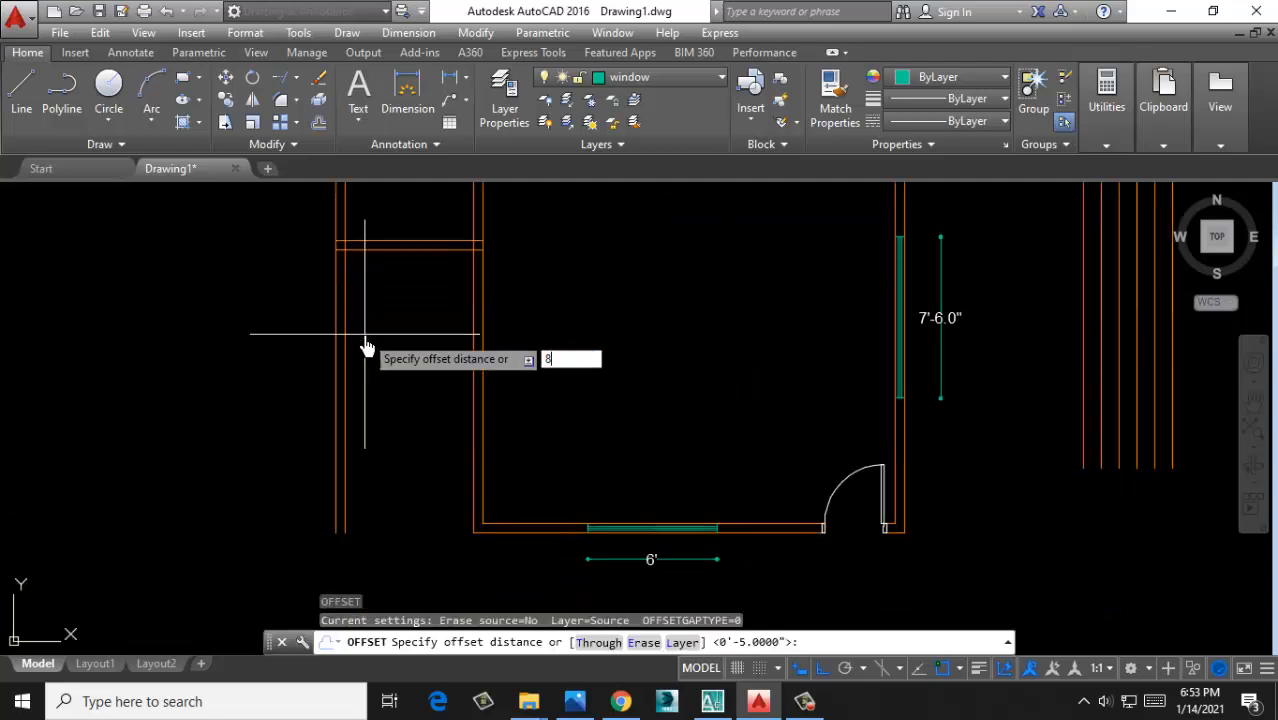
type("'")
key("Return")
left_click(413, 251)
left_click(551, 390)
key("Return")
Offset the new bottom wall line 5" downward to form its thickness
key("Return")
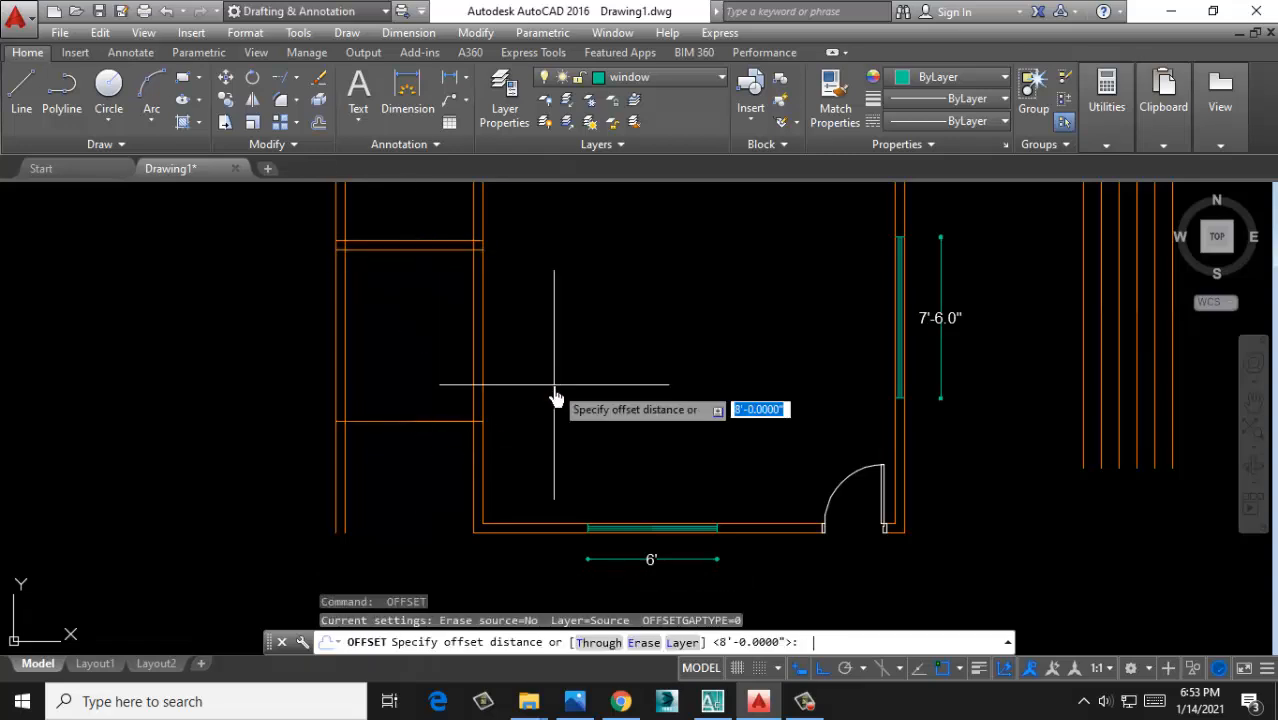
type("5")
key("Return")
left_click(456, 423)
left_click(431, 503)
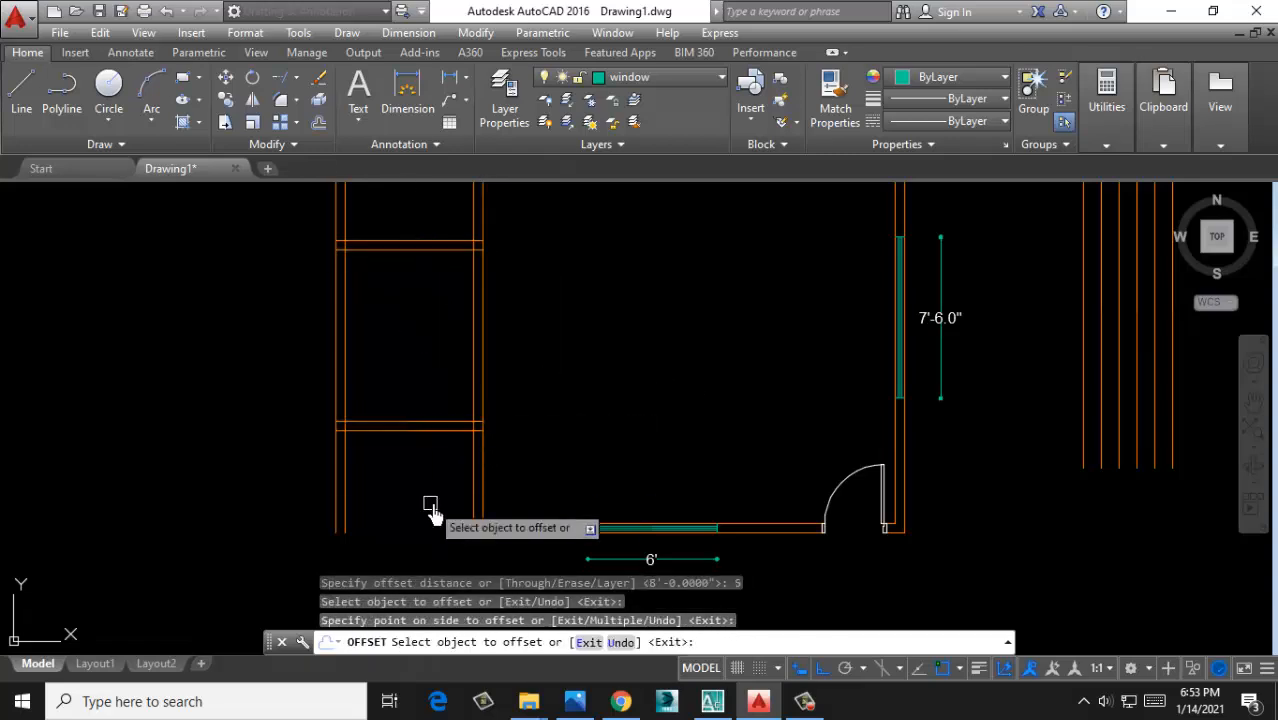
key("Escape")
key("Escape")
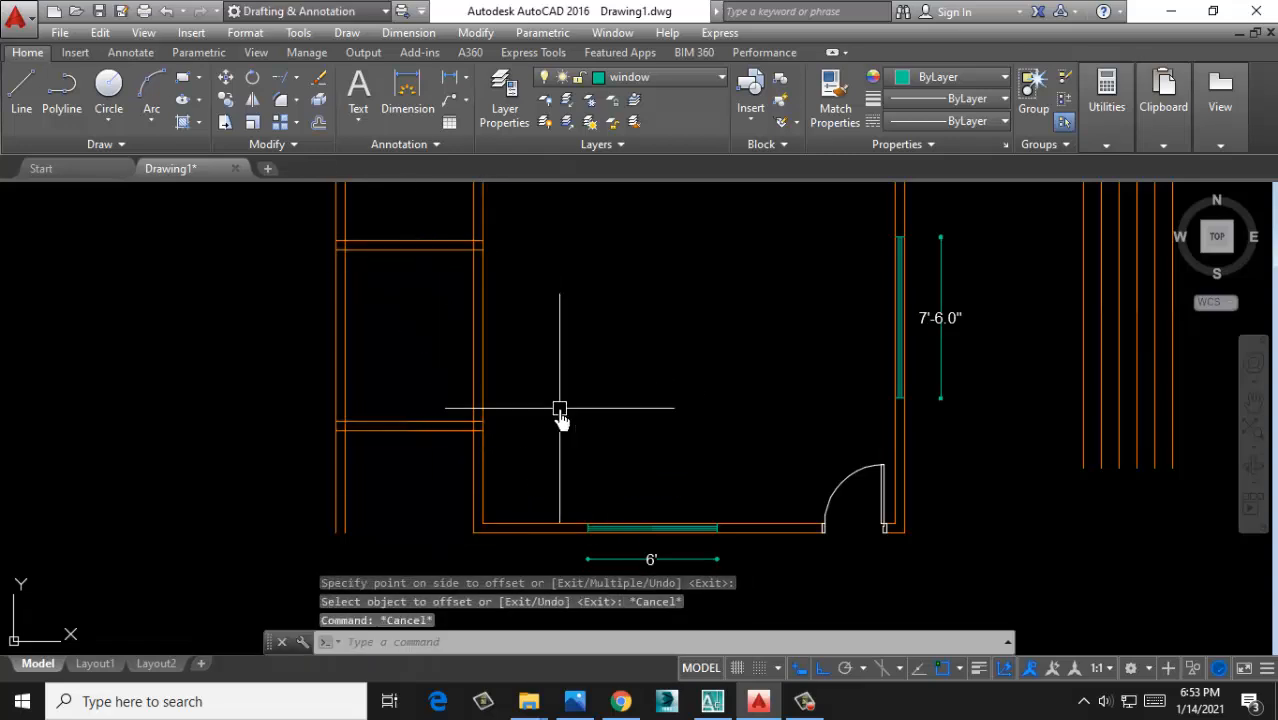
Trim the new left wall's lines that stick out below the second small room
left_click(291, 80)
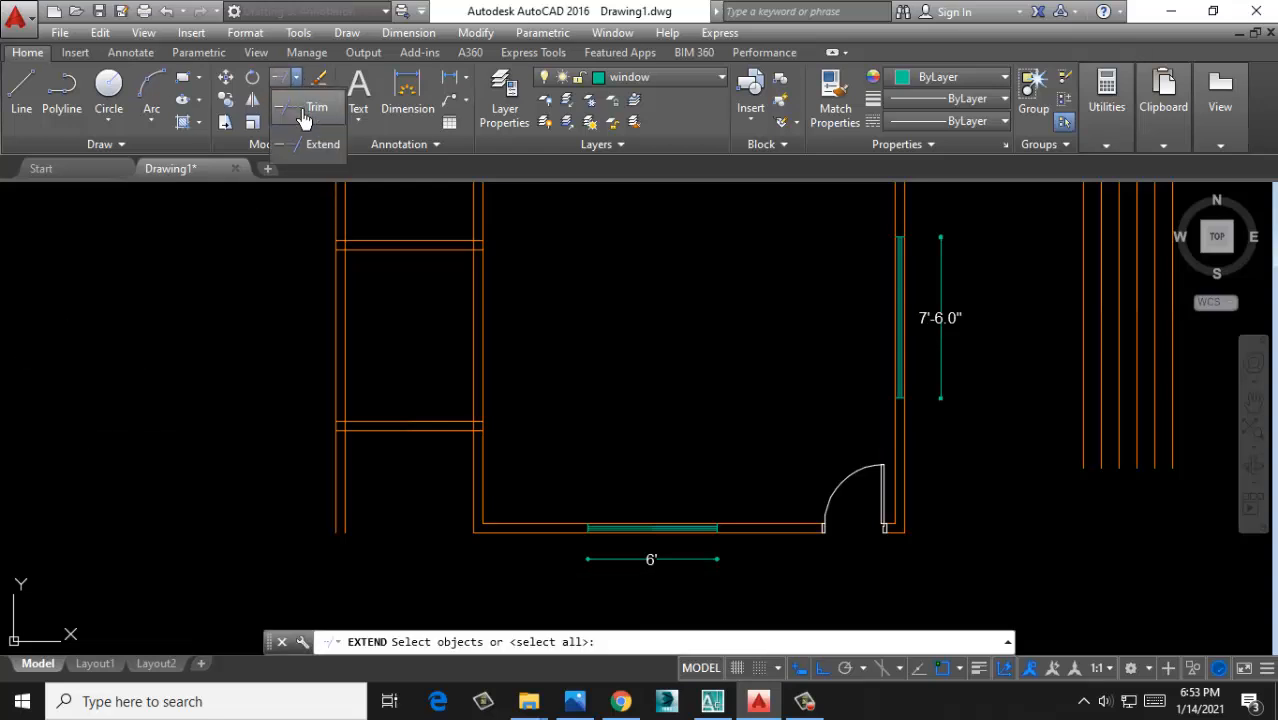
left_click(304, 117)
key("Return")
left_click(401, 456)
left_click(272, 505)
scroll(505, 372, "down", 2)
middle_click_drag(536, 344, 490, 405)
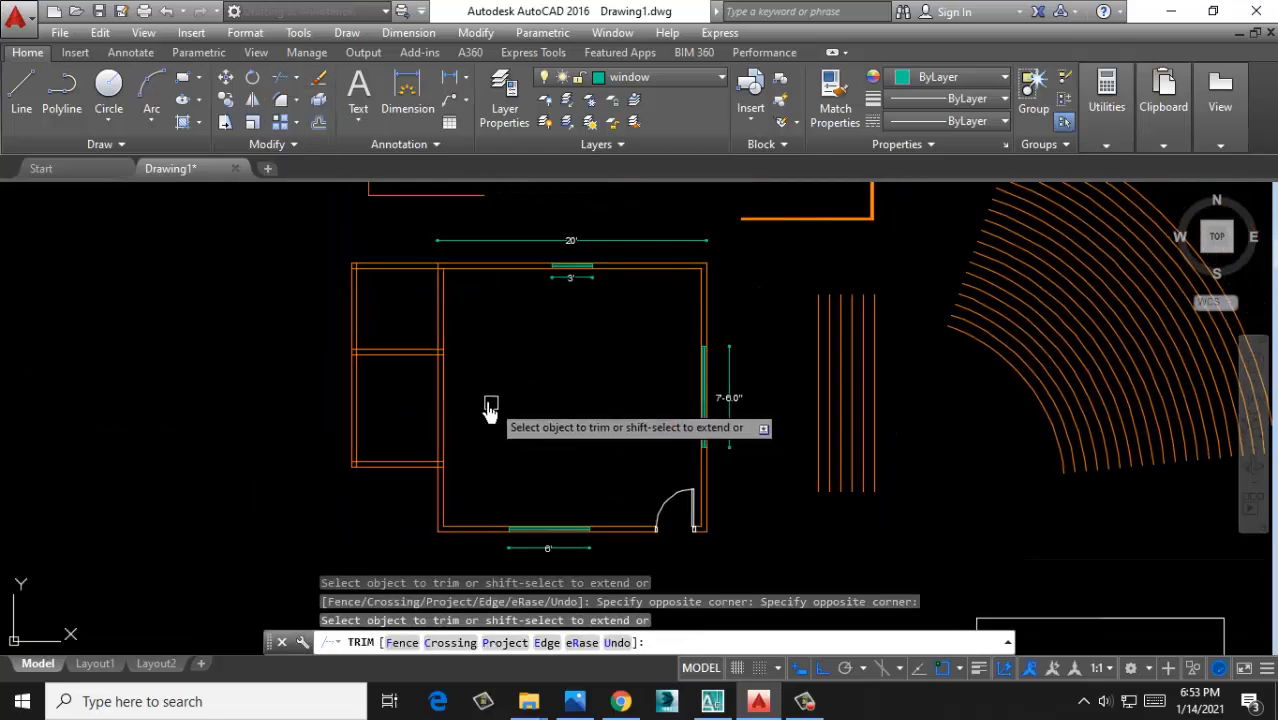
key("Escape")
Offset the upper lines of the partition and of the small rooms' bottom wall 2'6" upward to mark door openings
type("o")
key("Return")
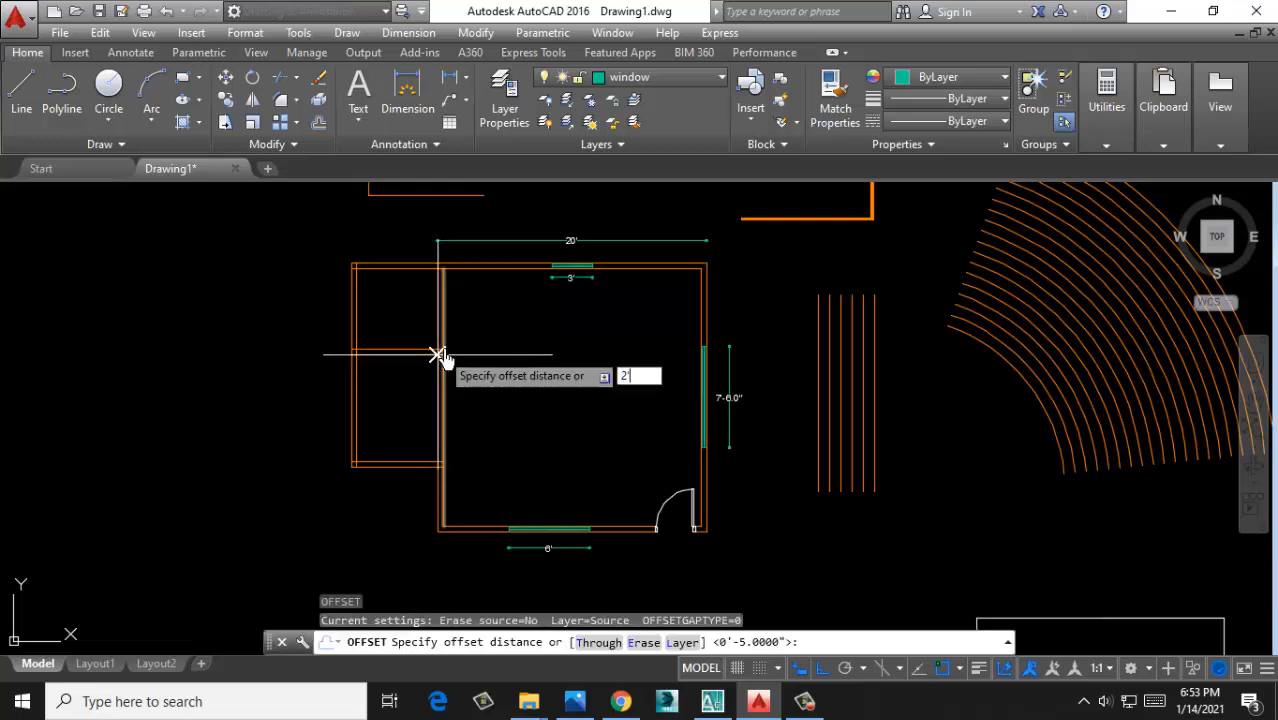
key("Return")
scroll(443, 355, "up", 2)
left_click(408, 456)
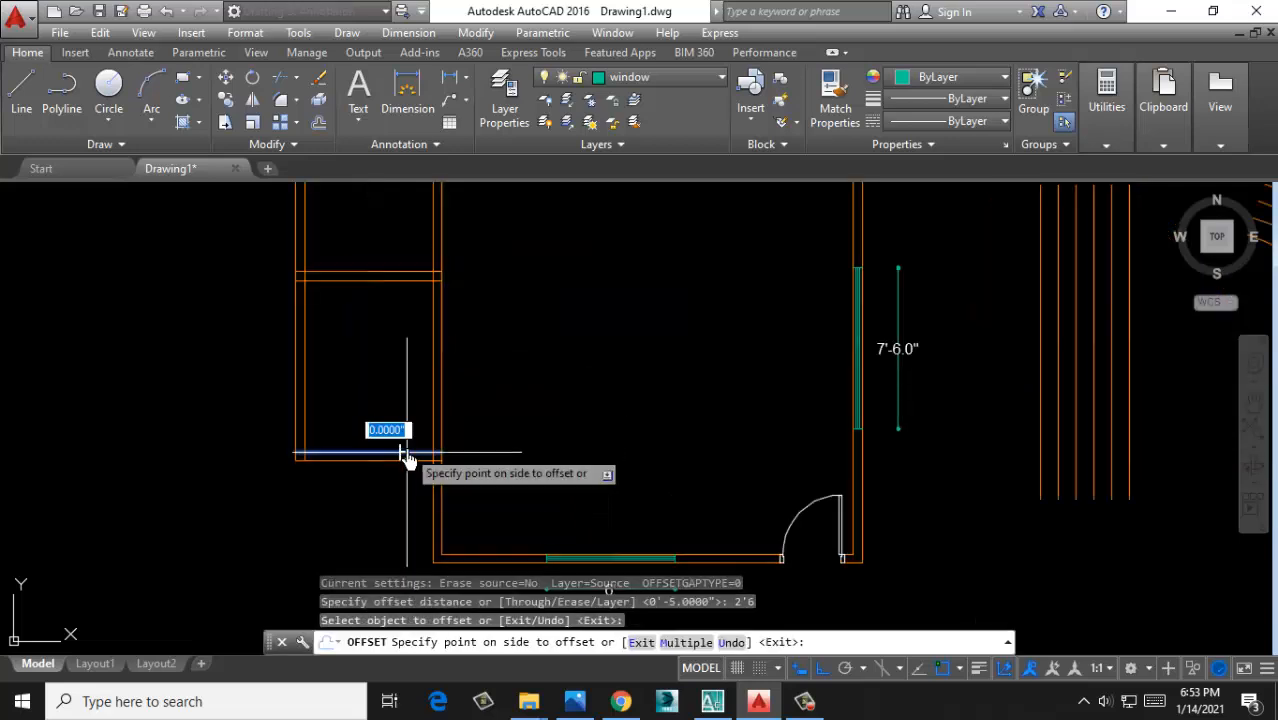
left_click(404, 300)
scroll(479, 342, "up", 3)
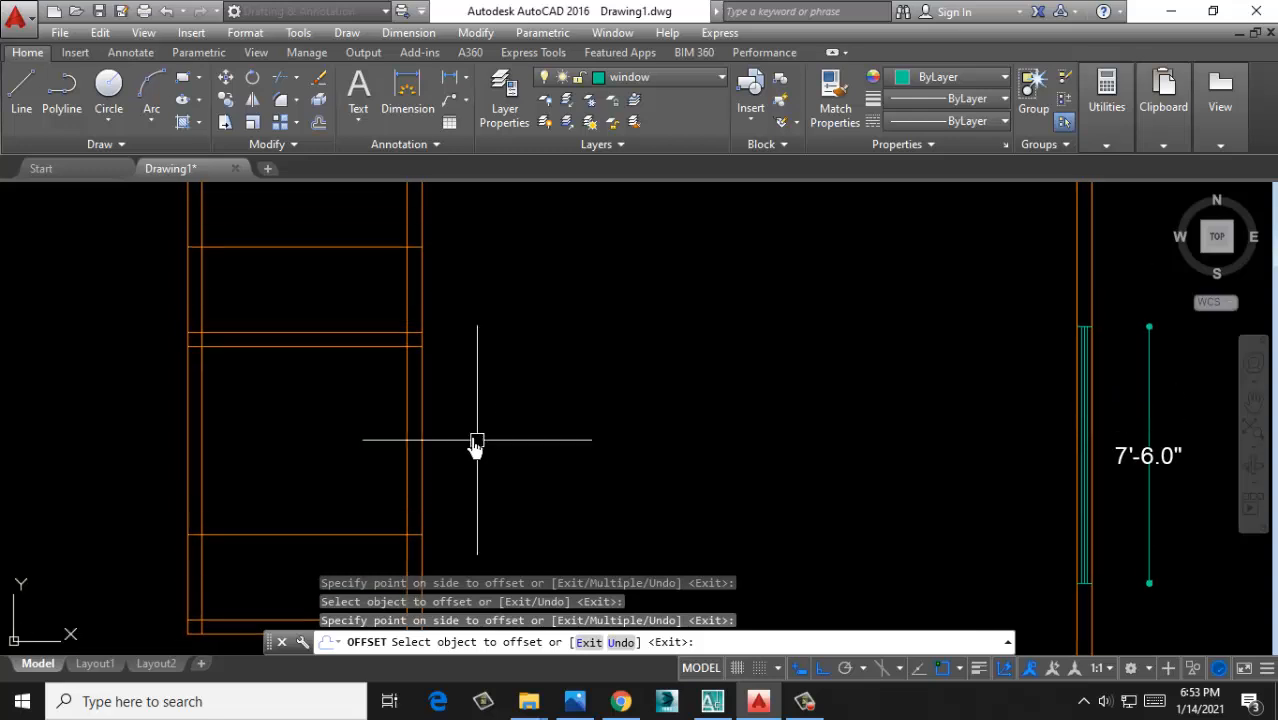
key("Escape")
Trim the shared wall between the marker lines to open a doorway into each small room
type("l")
key("Return")
key("Return")
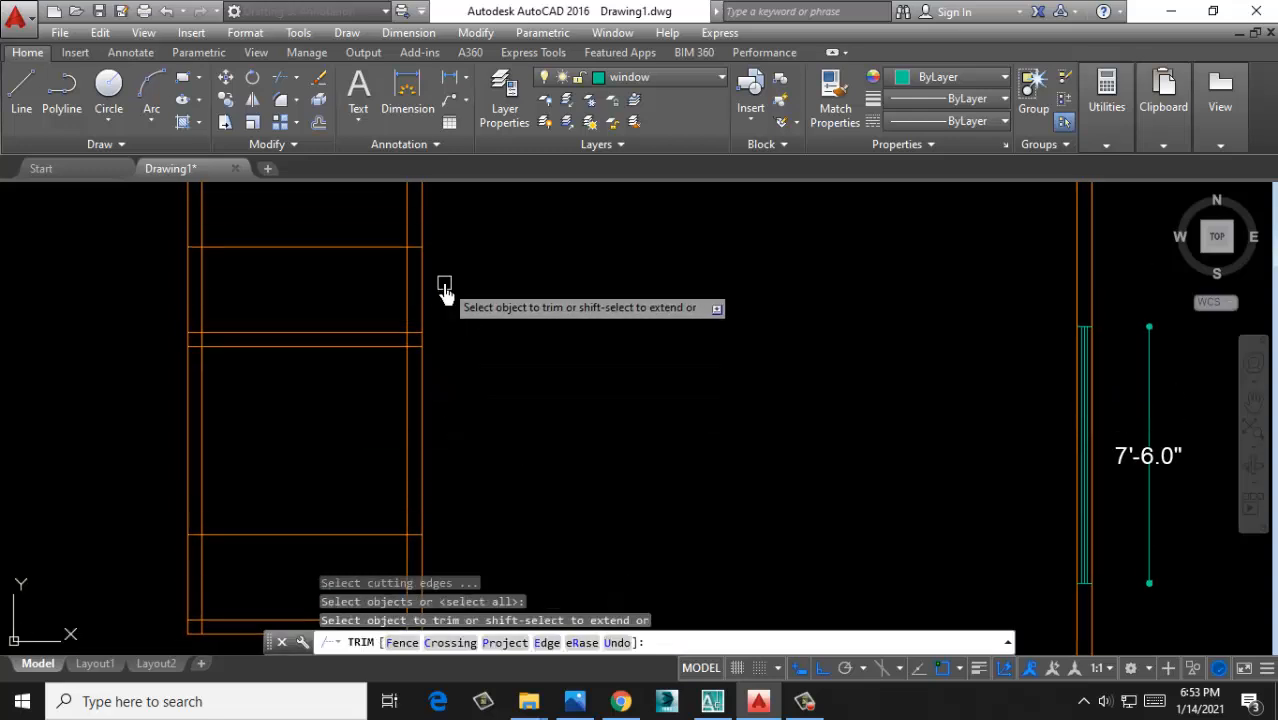
left_click(445, 284)
left_click(380, 285)
middle_click_drag(493, 461, 490, 371)
left_click(441, 492)
left_click(357, 502)
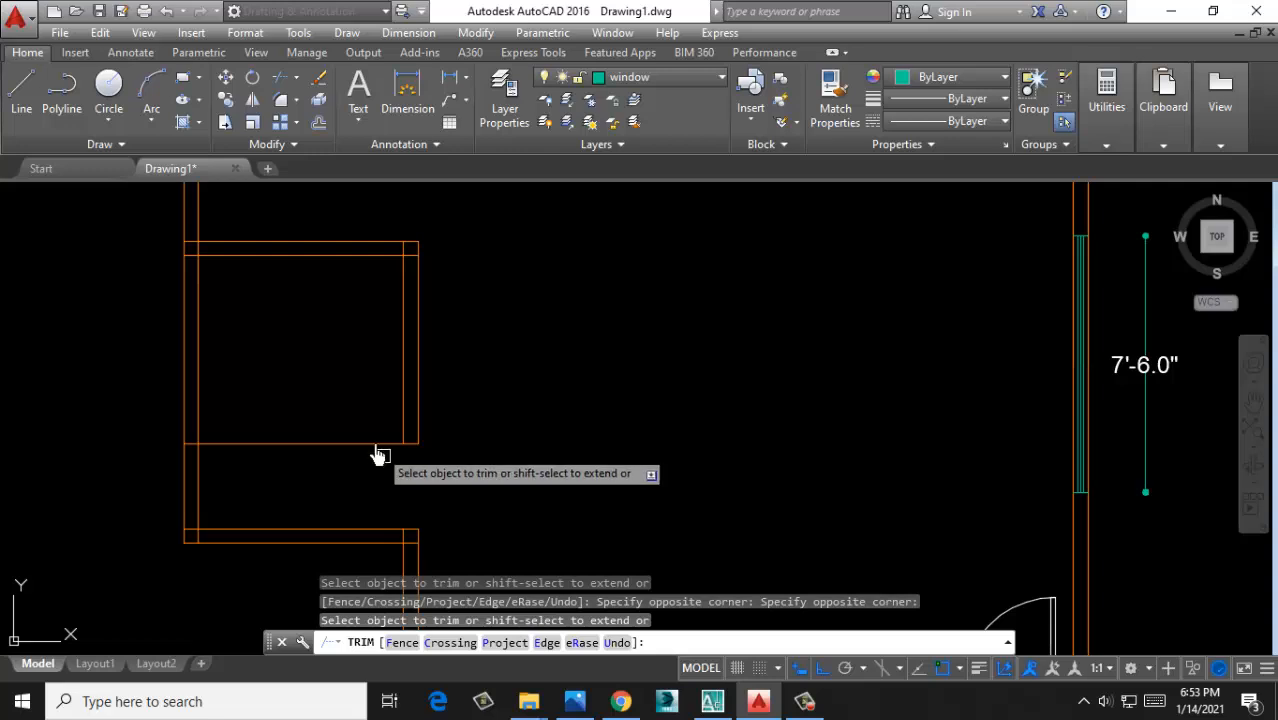
Trim the leftover door marker lines crossing the interiors of both small rooms
left_click(366, 418)
left_click(338, 491)
scroll(342, 455, "down", 1)
middle_click_drag(342, 455, 365, 499)
scroll(363, 326, "up", 1)
left_click(365, 300)
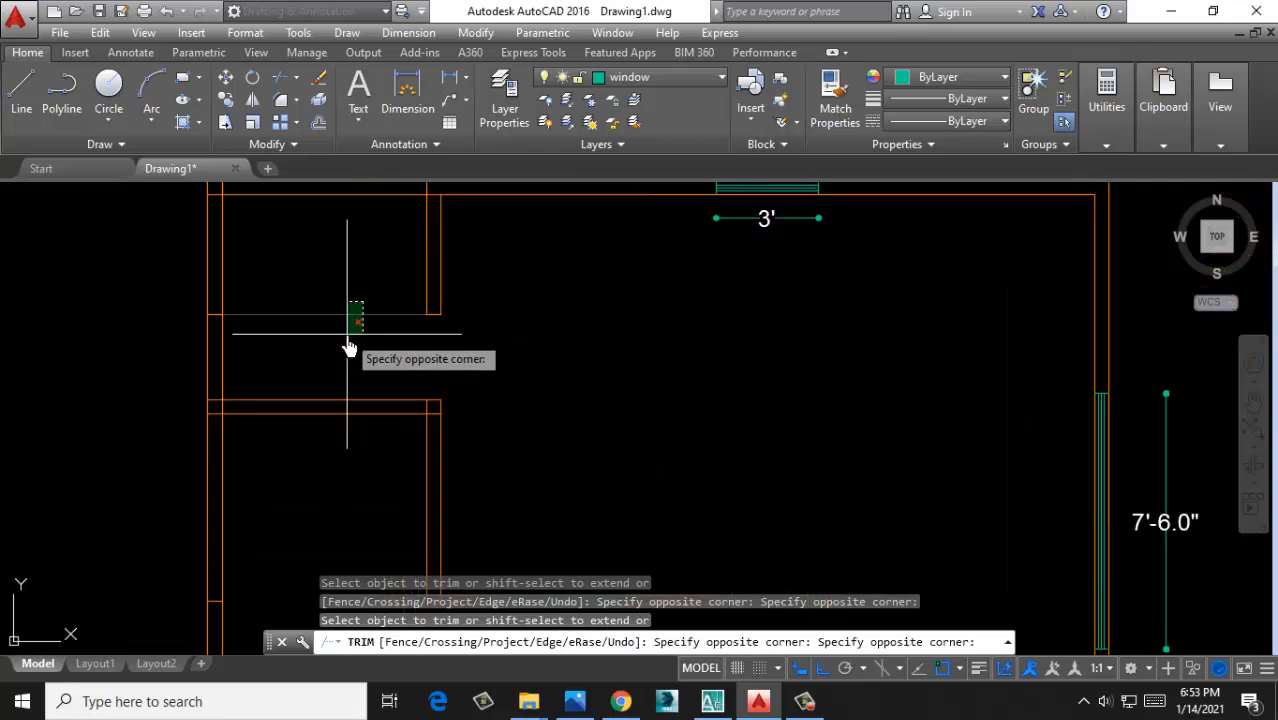
left_click(348, 334)
Trim the overlapping lines at both ends of the partition between the small rooms to clean its wall junctions
scroll(439, 426, "up", 4)
left_click(398, 368)
left_click(366, 309)
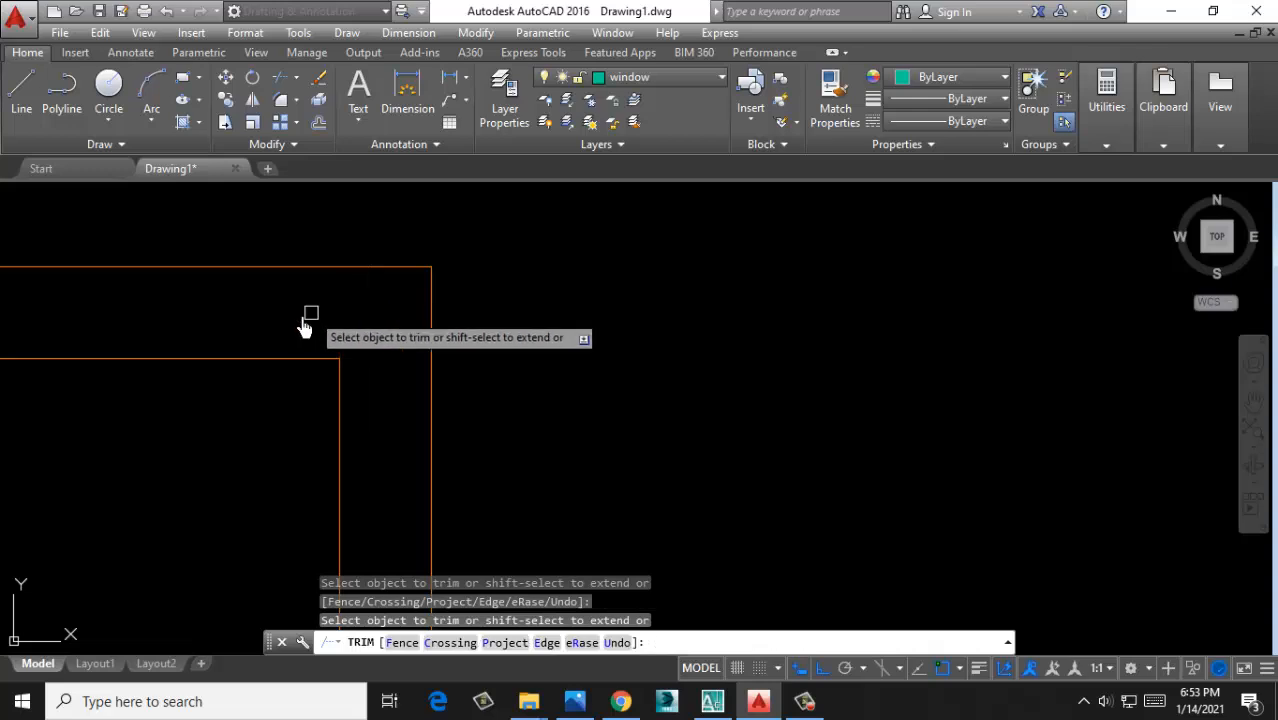
scroll(465, 337, "down", 4)
scroll(214, 345, "up", 4)
left_click(297, 255)
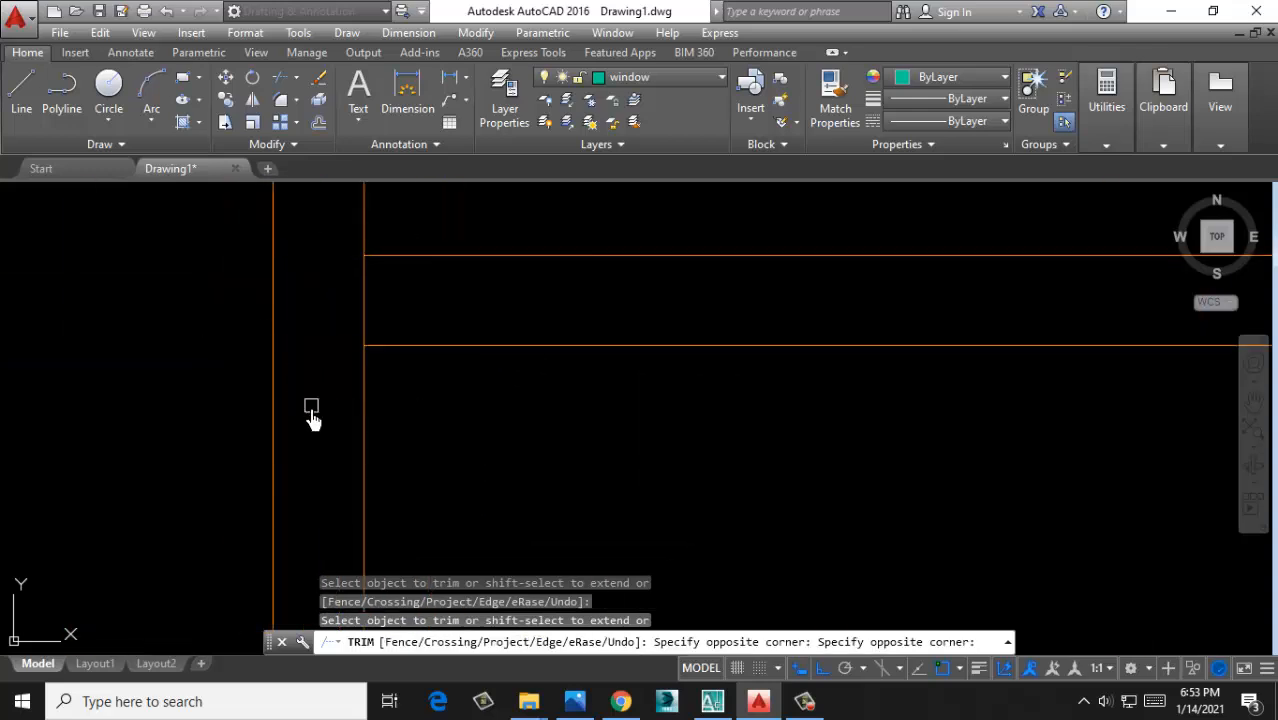
left_click(314, 420)
scroll(362, 311, "down", 3)
middle_click_drag(371, 284, 398, 459)
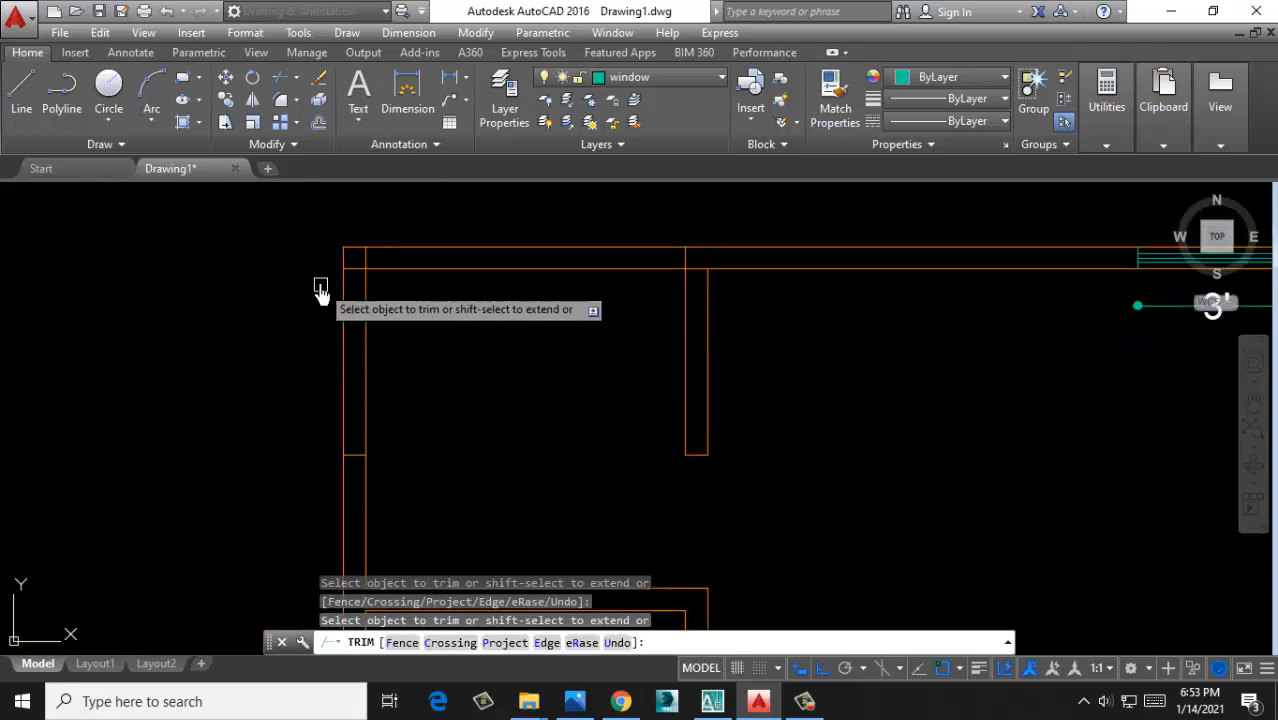
Trim the overlapping lines at the small room's top-left corner and where the shared wall meets the top wall
scroll(368, 258, "up", 5)
left_click(393, 234)
left_click(208, 308)
left_click(207, 300)
left_click(220, 423)
scroll(250, 415, "down", 4)
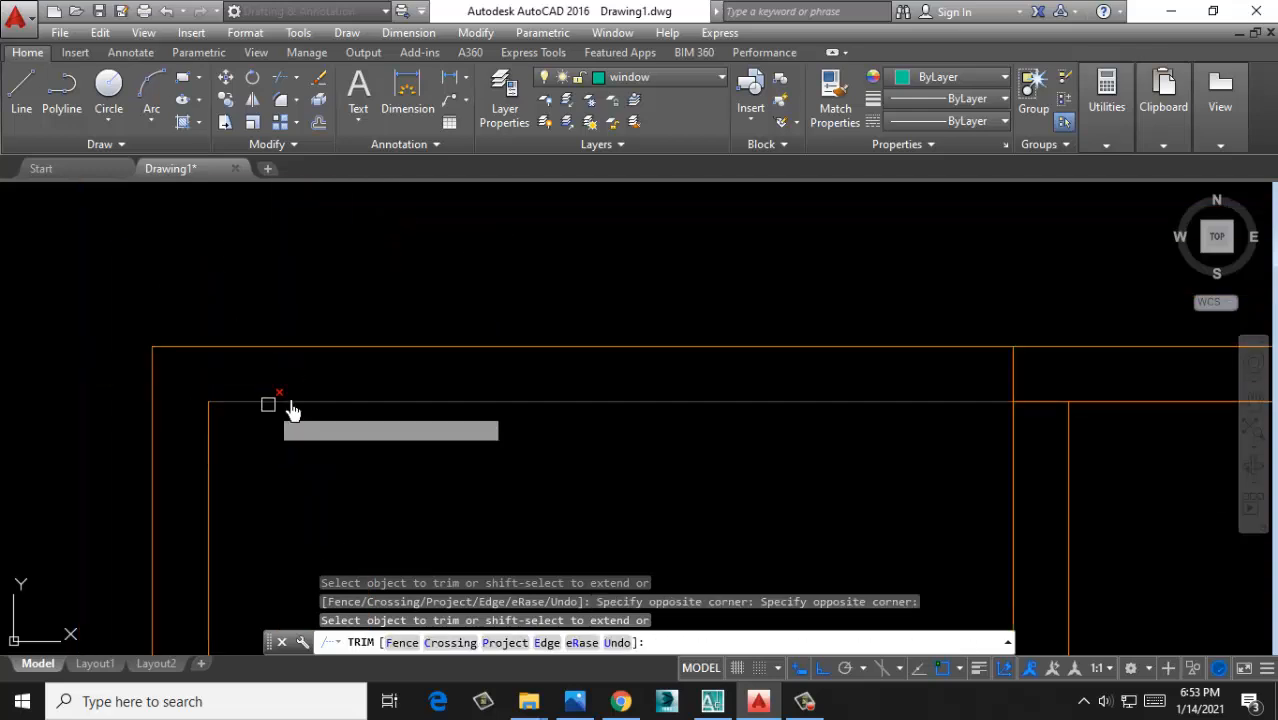
left_click(988, 366)
left_click(1016, 418)
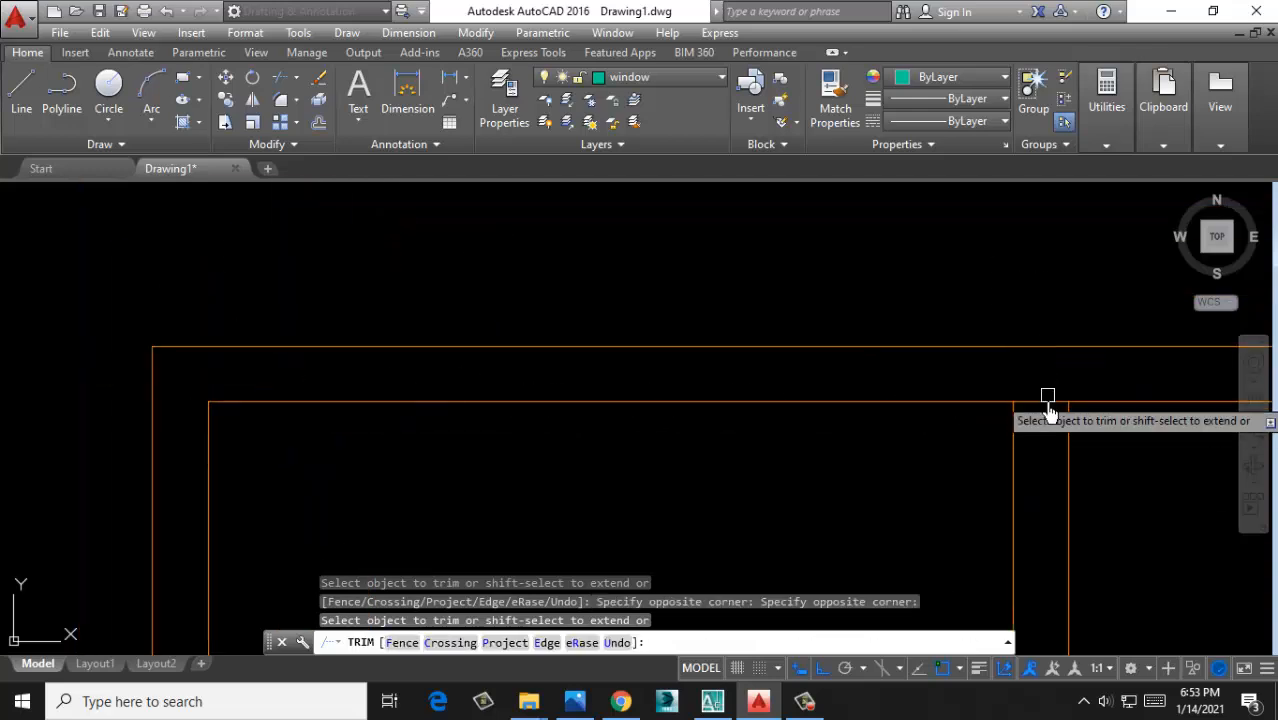
scroll(650, 477, "up", 4)
middle_click_drag(488, 492, 430, 330)
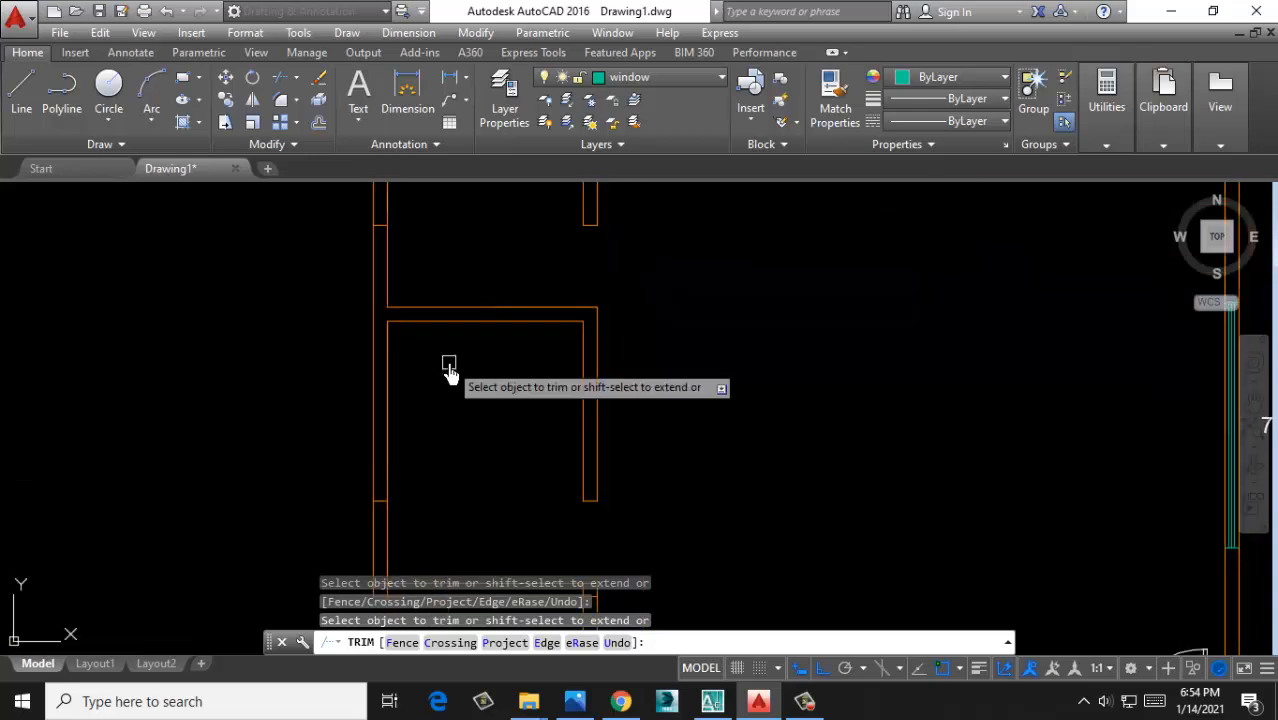
Trim the overlapping lines at the lower small room's bottom-left outer corner
middle_click_drag(434, 508, 428, 314)
scroll(388, 408, "up", 5)
left_click(343, 352)
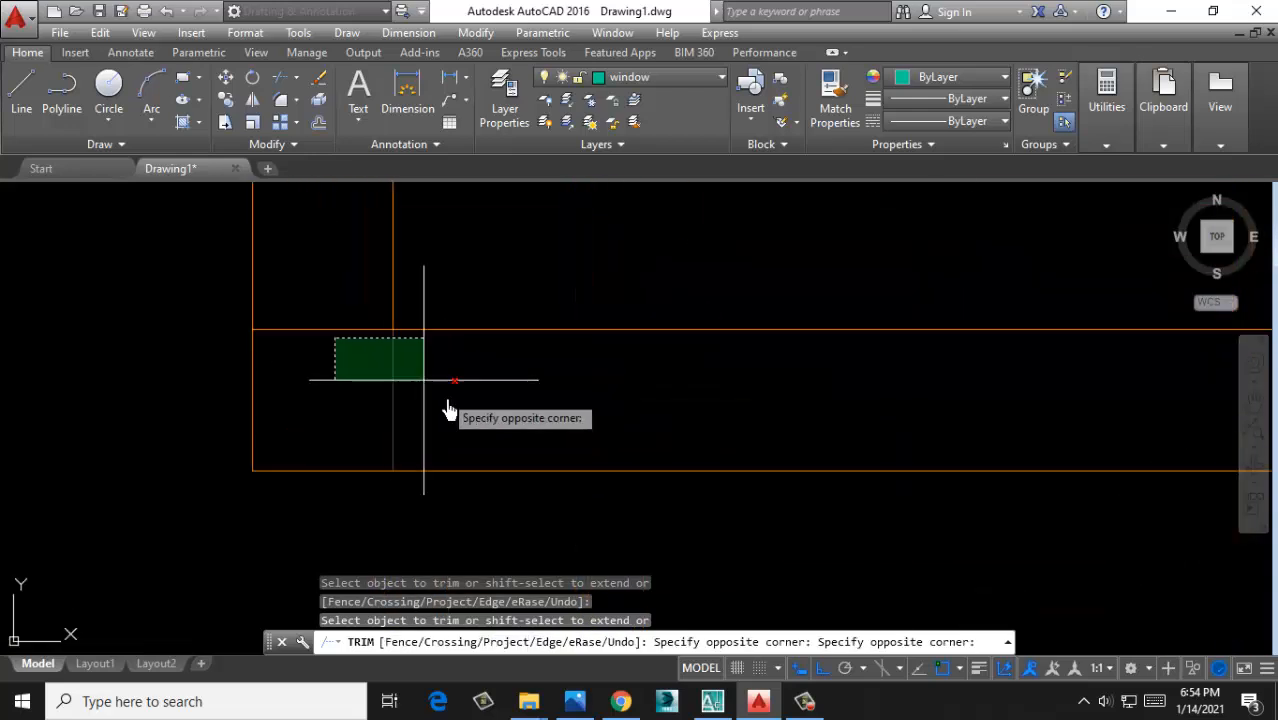
left_click(422, 382)
Trim the overlapping lines where the lower small room's bottom wall meets the shared wall, and finish trimming
scroll(645, 460, "down", 2)
middle_click_drag(943, 447, 556, 499)
scroll(736, 467, "up", 2)
left_click(806, 428)
left_click(776, 513)
left_click(767, 398)
left_click(577, 418)
scroll(485, 442, "down", 6)
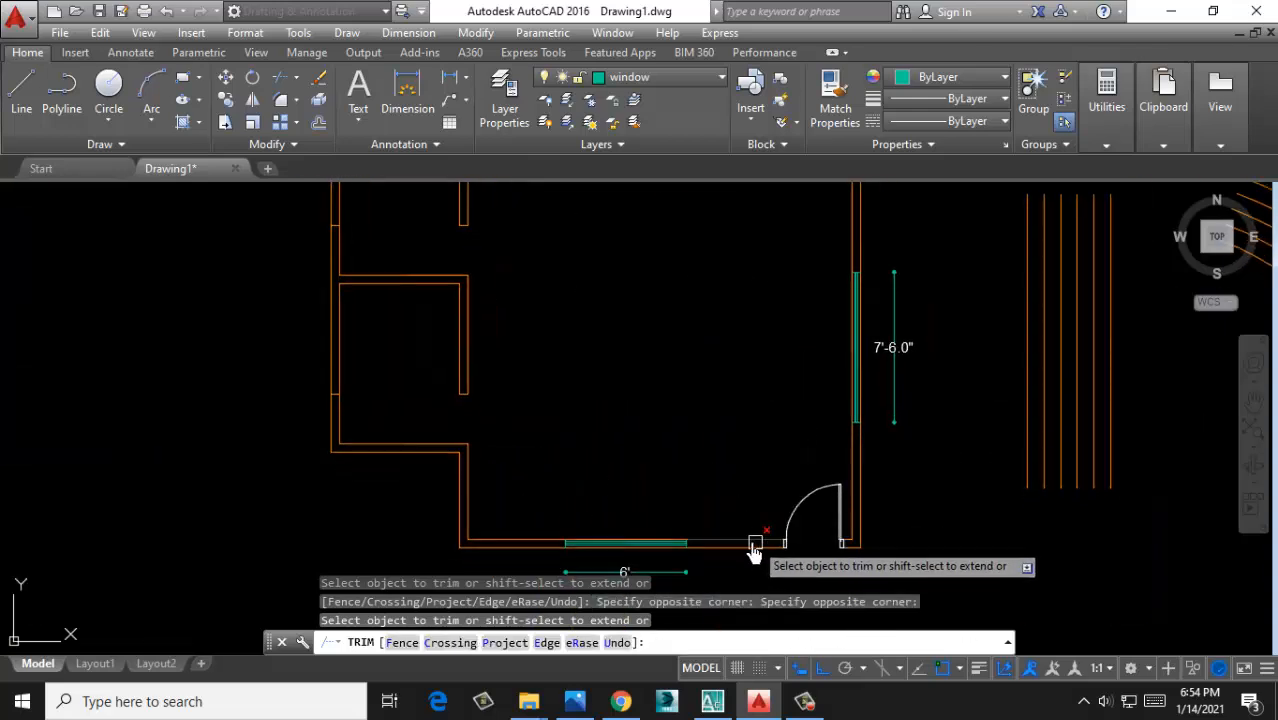
key("Escape")
Draw a short marker line across the top wall at the middle of the upper small room
scroll(483, 448, "up", 2)
middle_click_drag(543, 365, 625, 571)
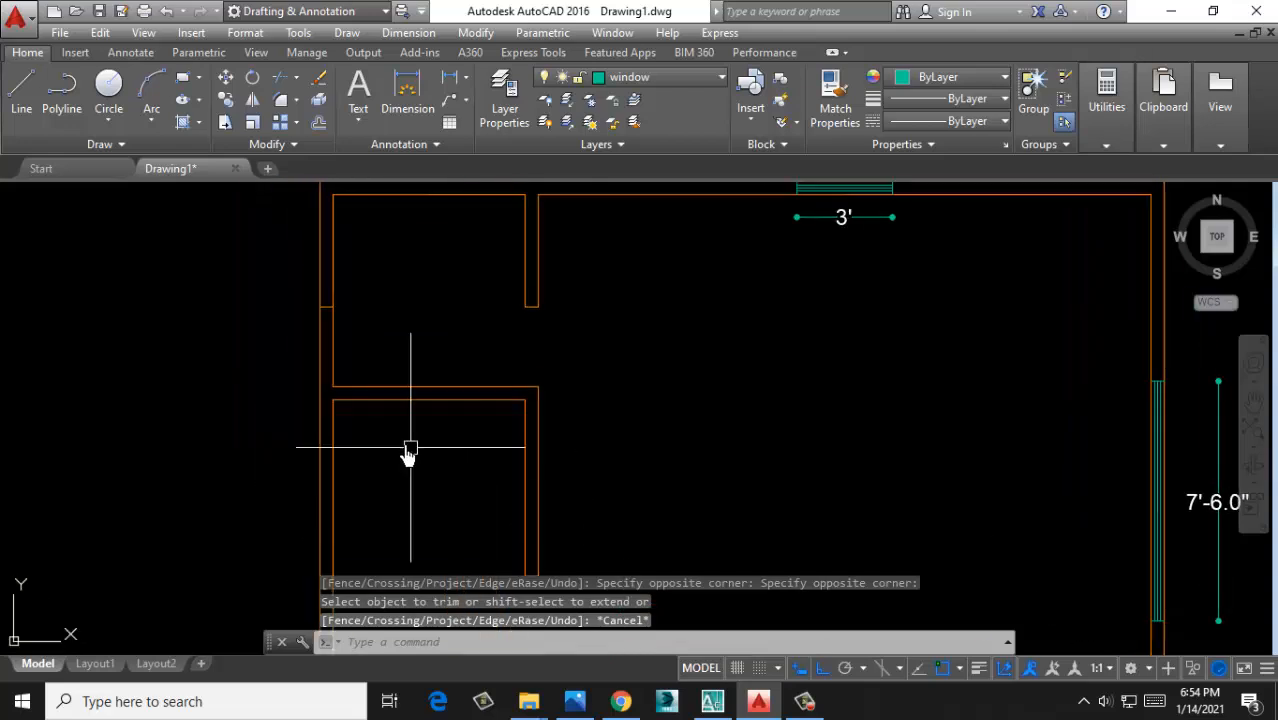
middle_click_drag(396, 355, 430, 478)
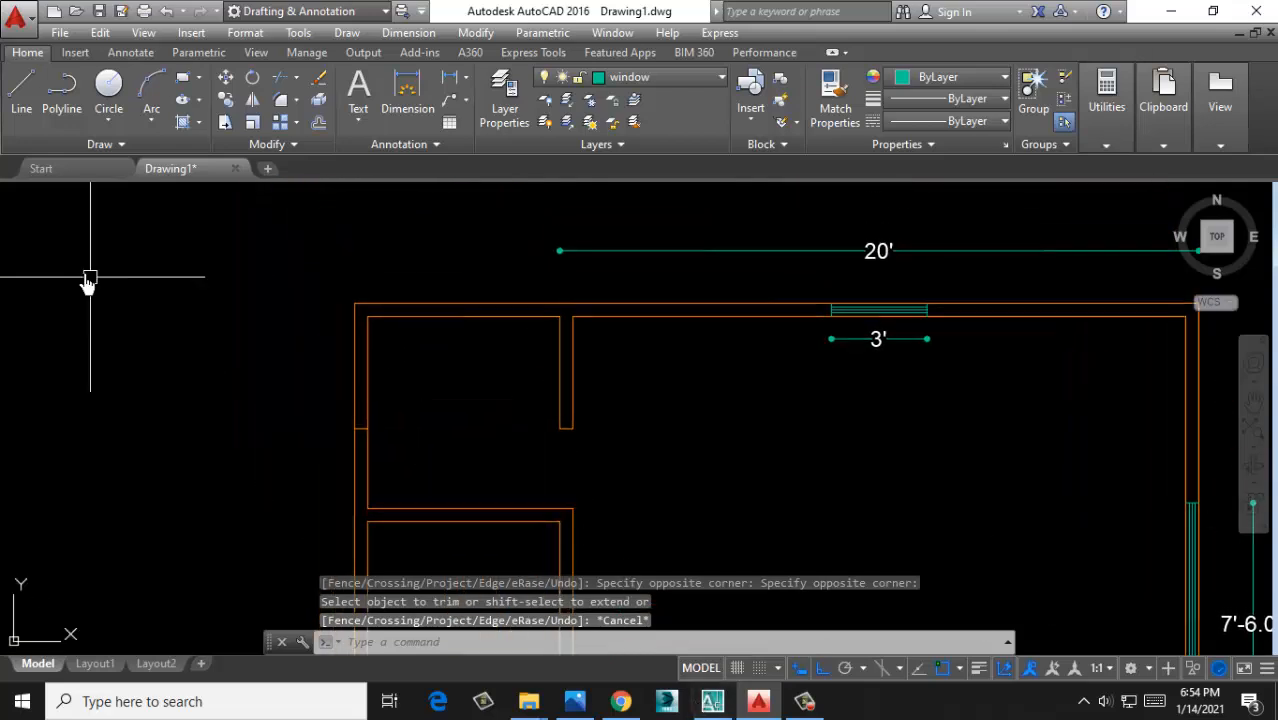
left_click(20, 88)
scroll(456, 304, "up", 1)
left_click(473, 325)
left_click(473, 304)
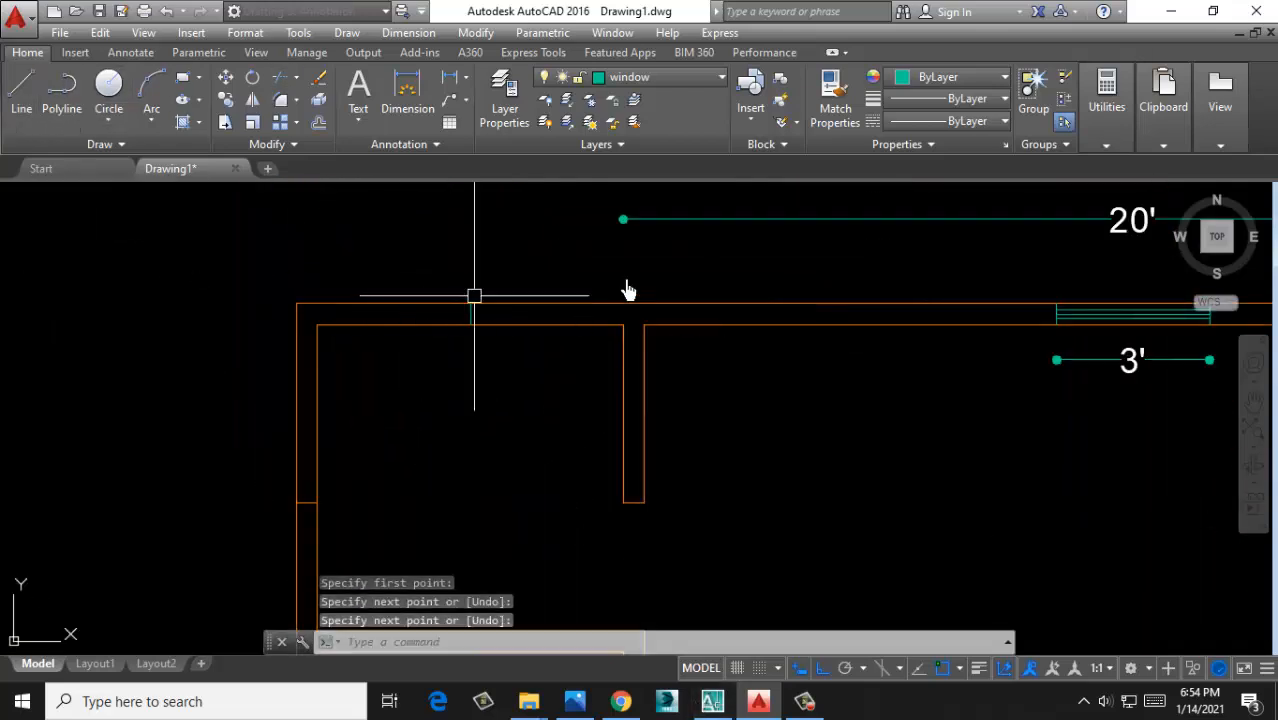
Insert the window block with an X scale of 3 at the marker line in the upper small room's top wall
left_click(751, 112)
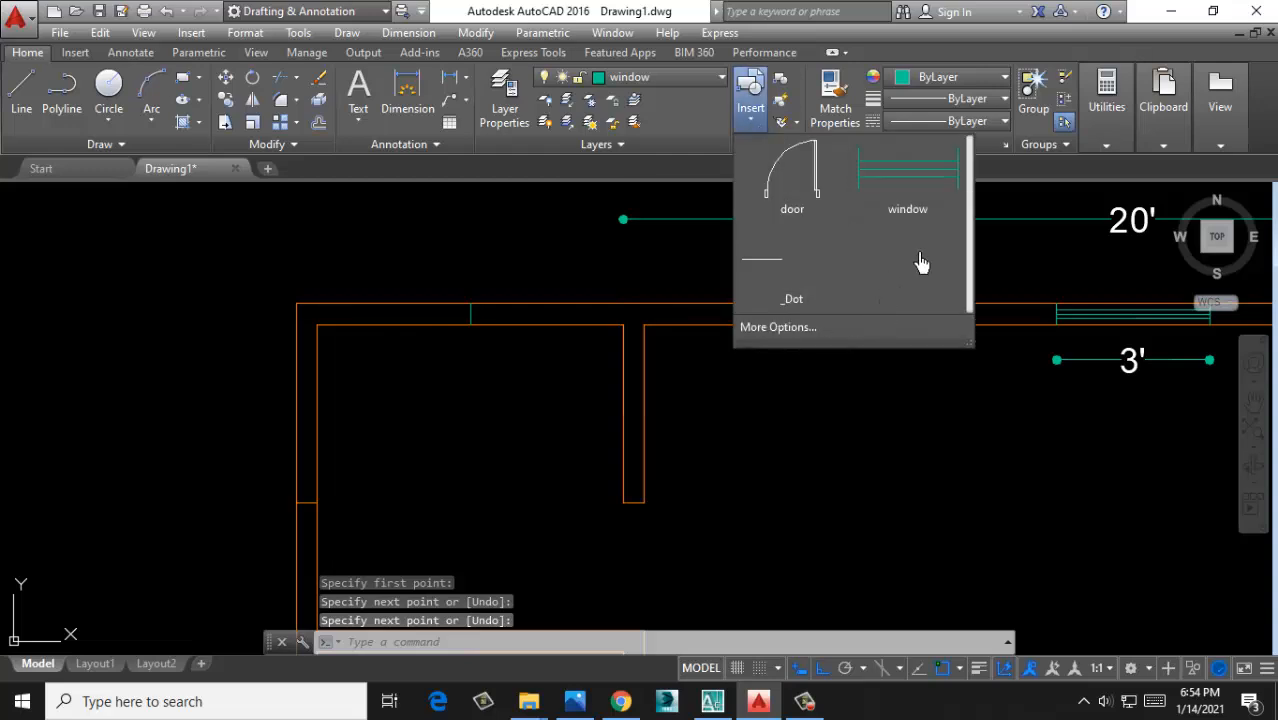
left_click(778, 328)
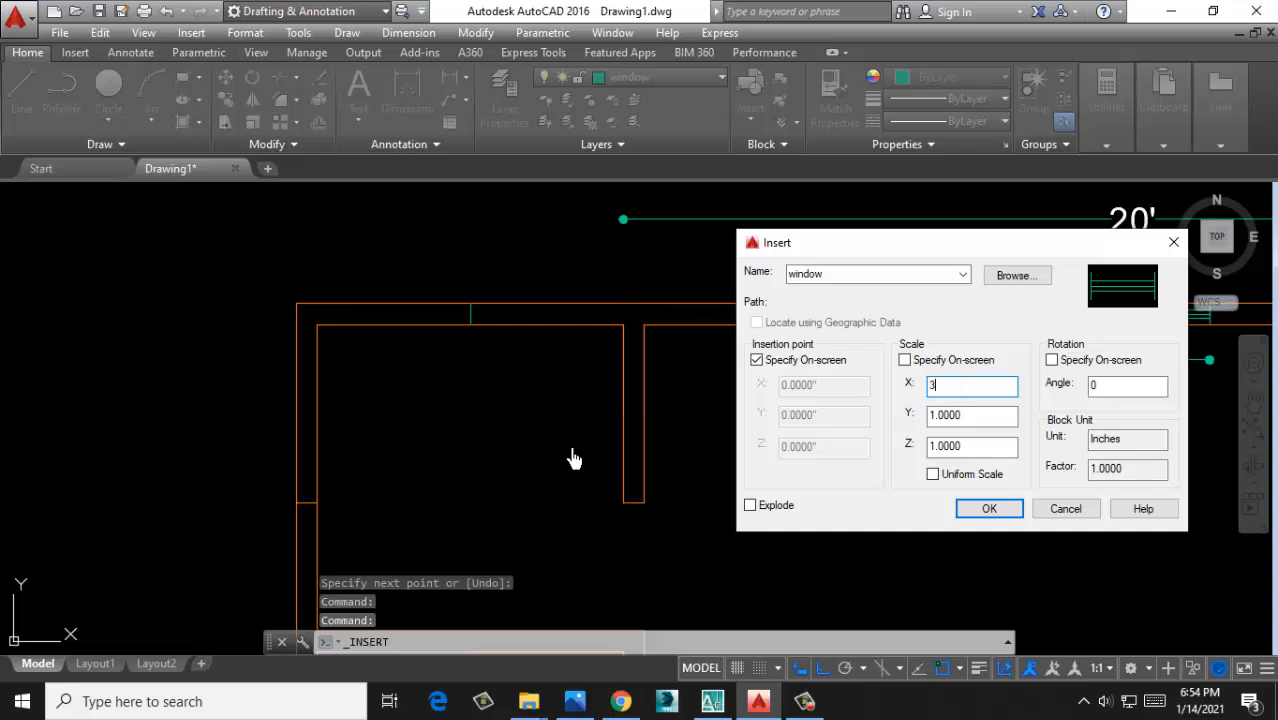
left_click(987, 509)
scroll(420, 334, "up", 1)
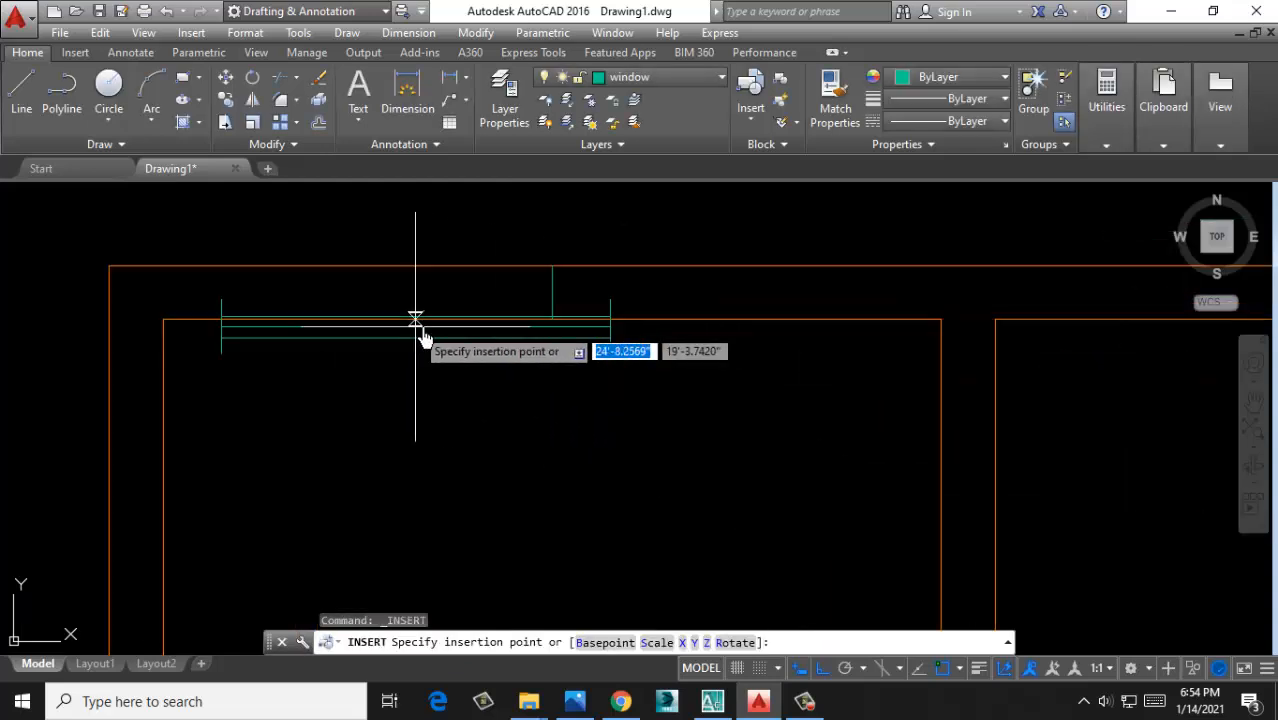
scroll(559, 302, "down", 3)
left_click(572, 245)
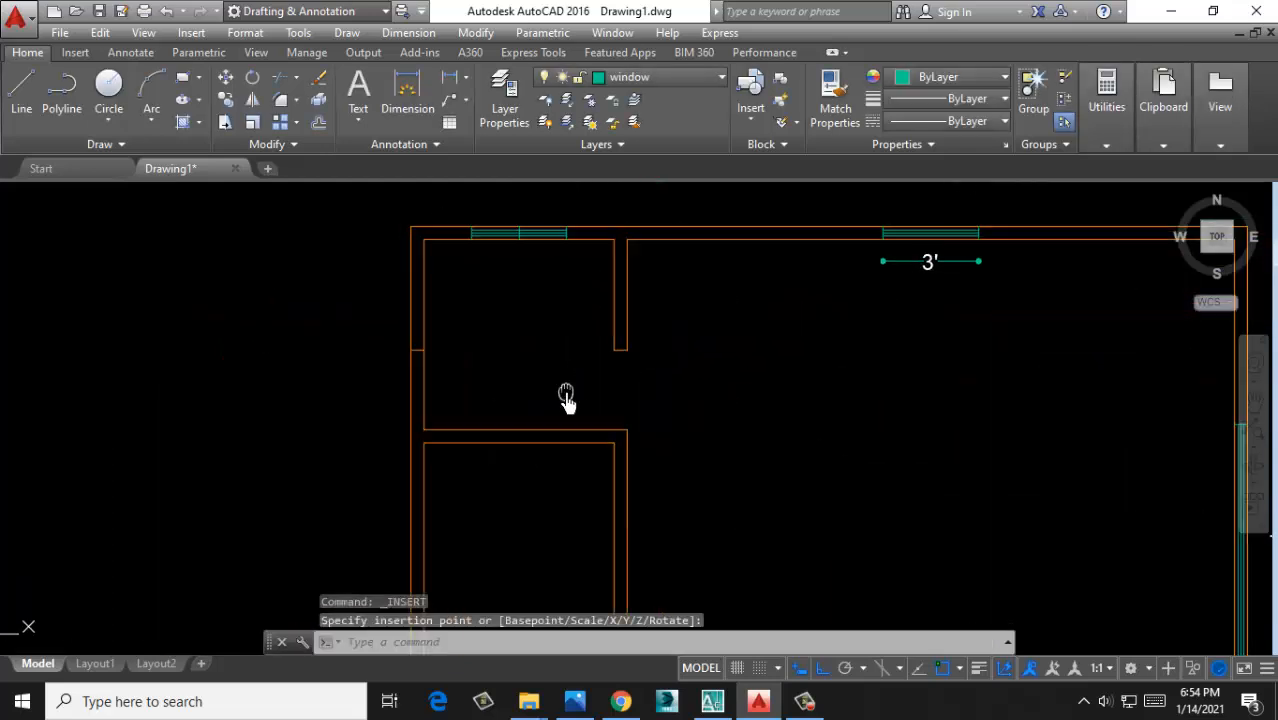
scroll(535, 424, "down", 2)
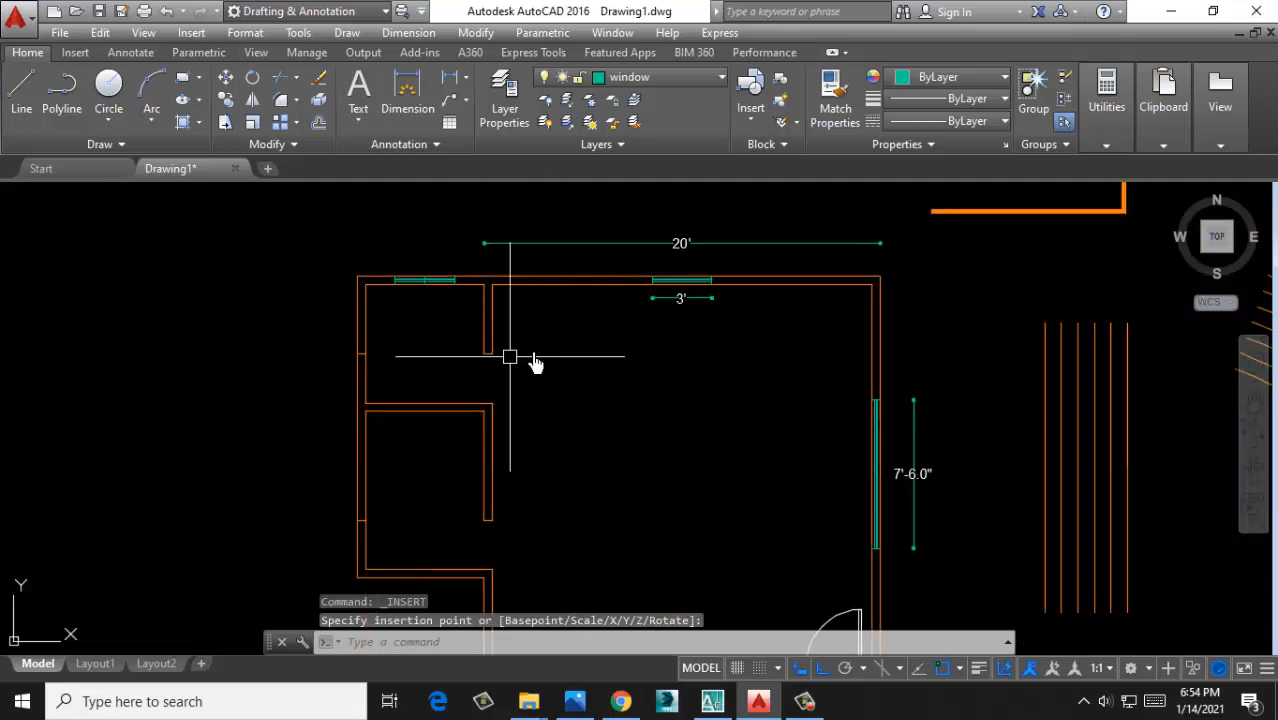
middle_click_drag(740, 372, 647, 331)
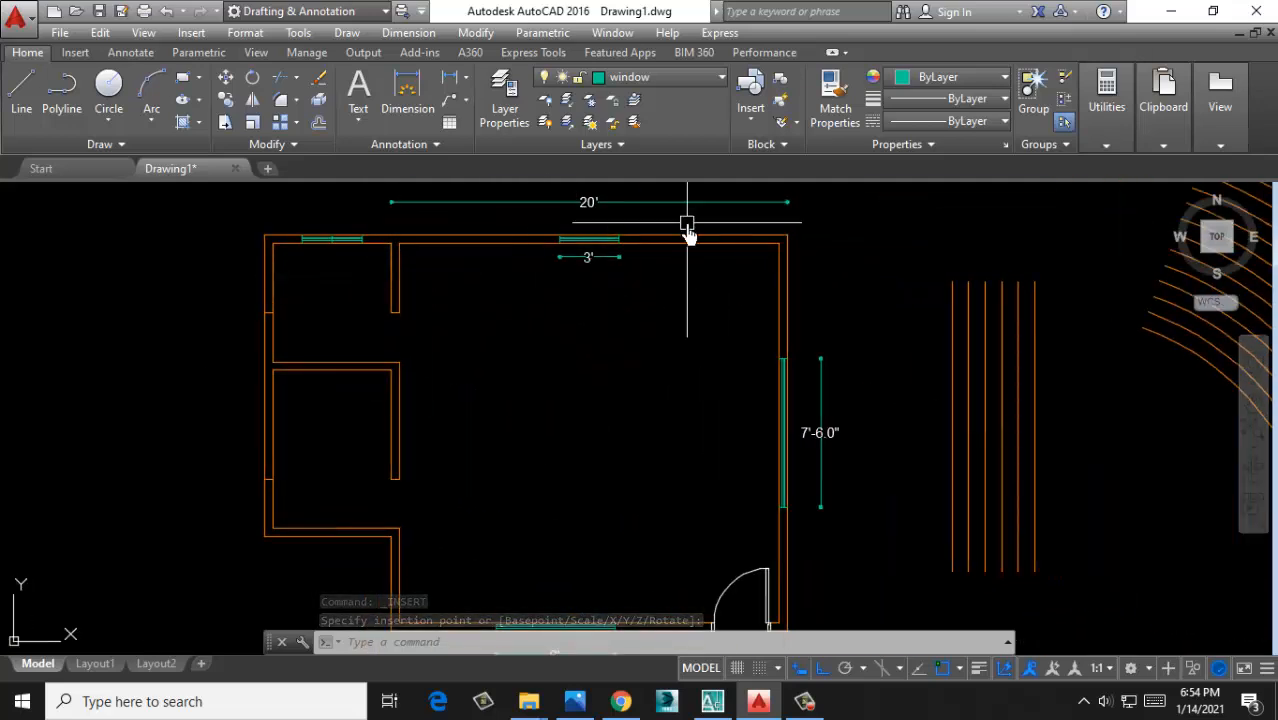
mouse_move(701, 444)
middle_mouse_down()
mouse_move(677, 414)
mouse_move(662, 348)
middle_mouse_up()
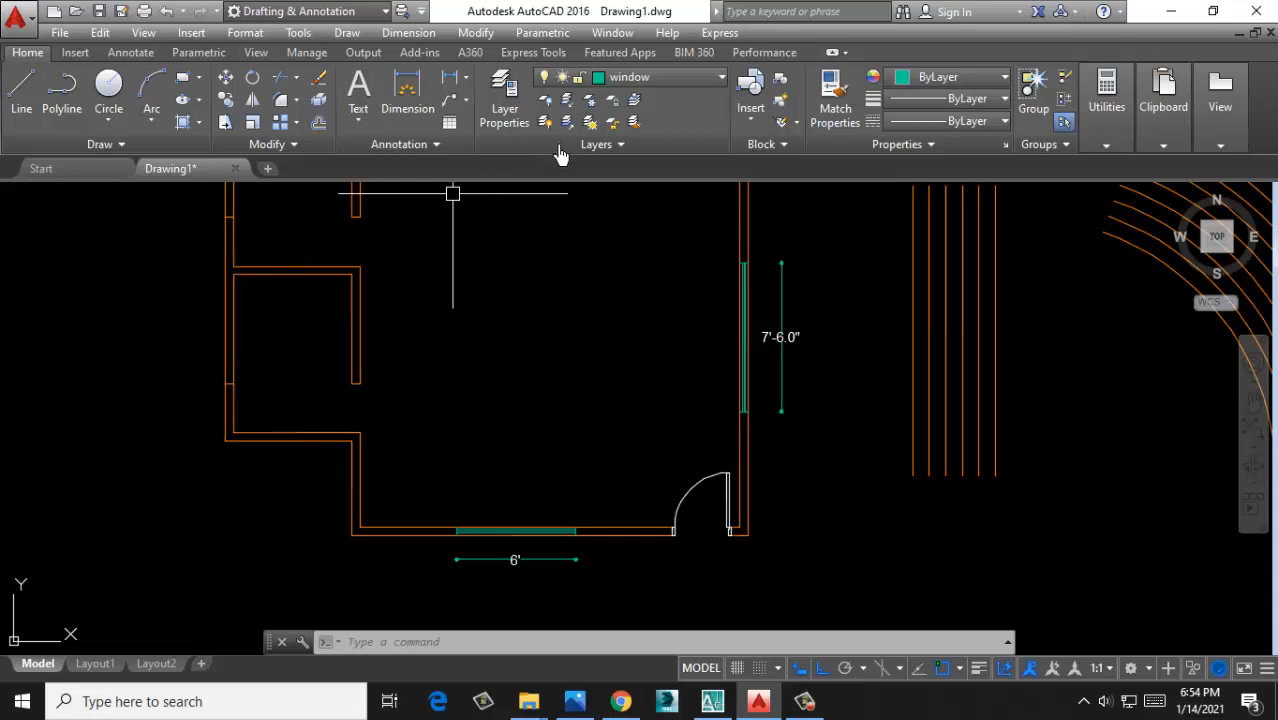
middle_click_drag(560, 317, 426, 459)
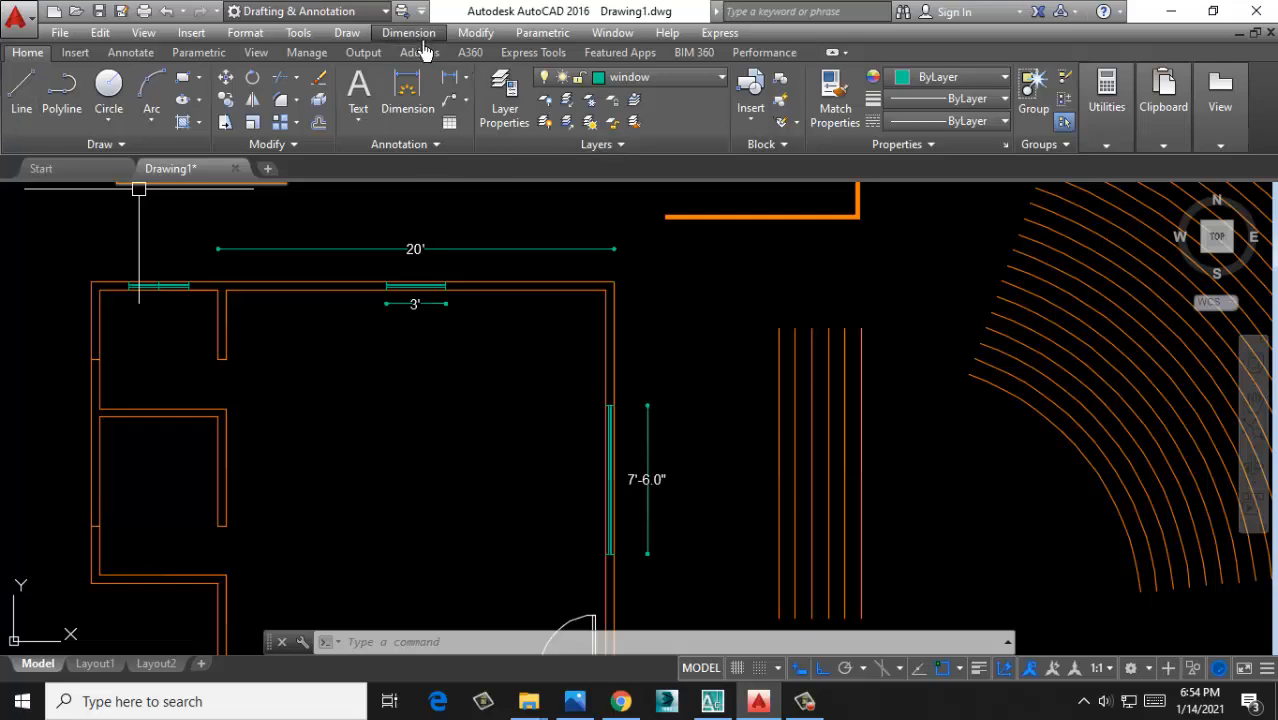
Erase all the loose stepped polylines above the room plan
scroll(391, 343, "down", 5)
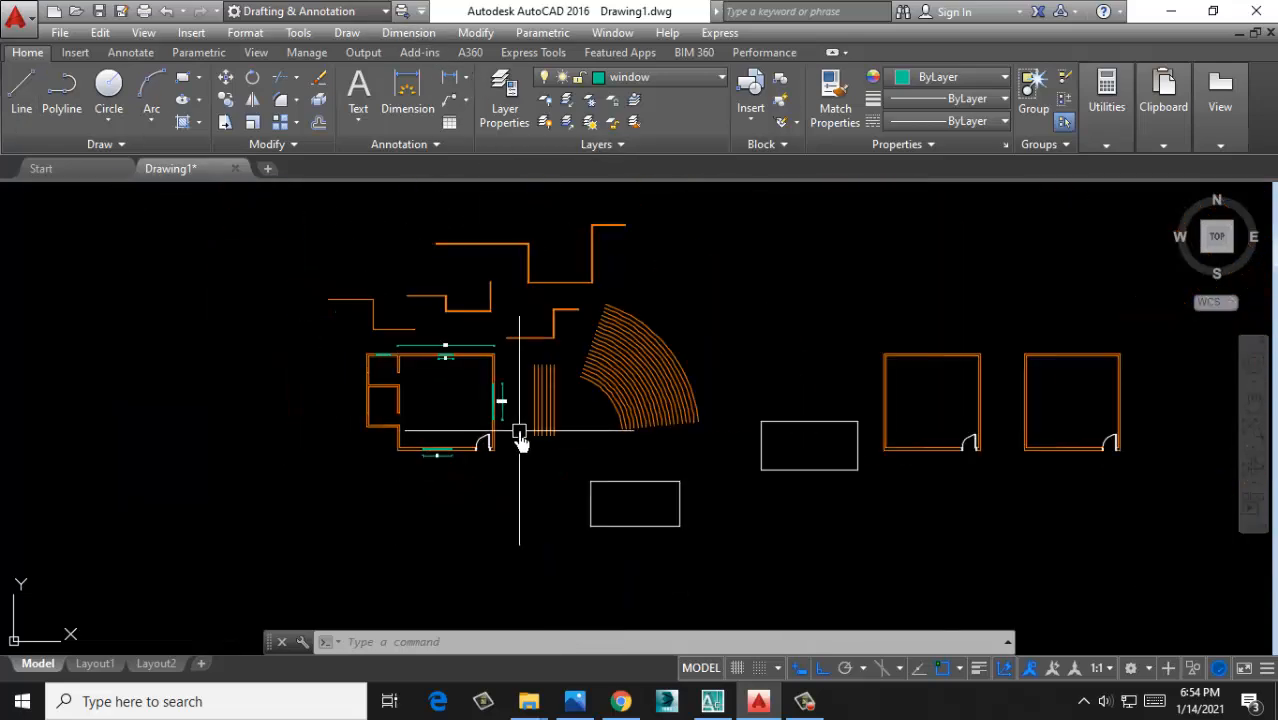
scroll(404, 335, "up", 1)
middle_click_drag(441, 348, 418, 486)
left_click(789, 265)
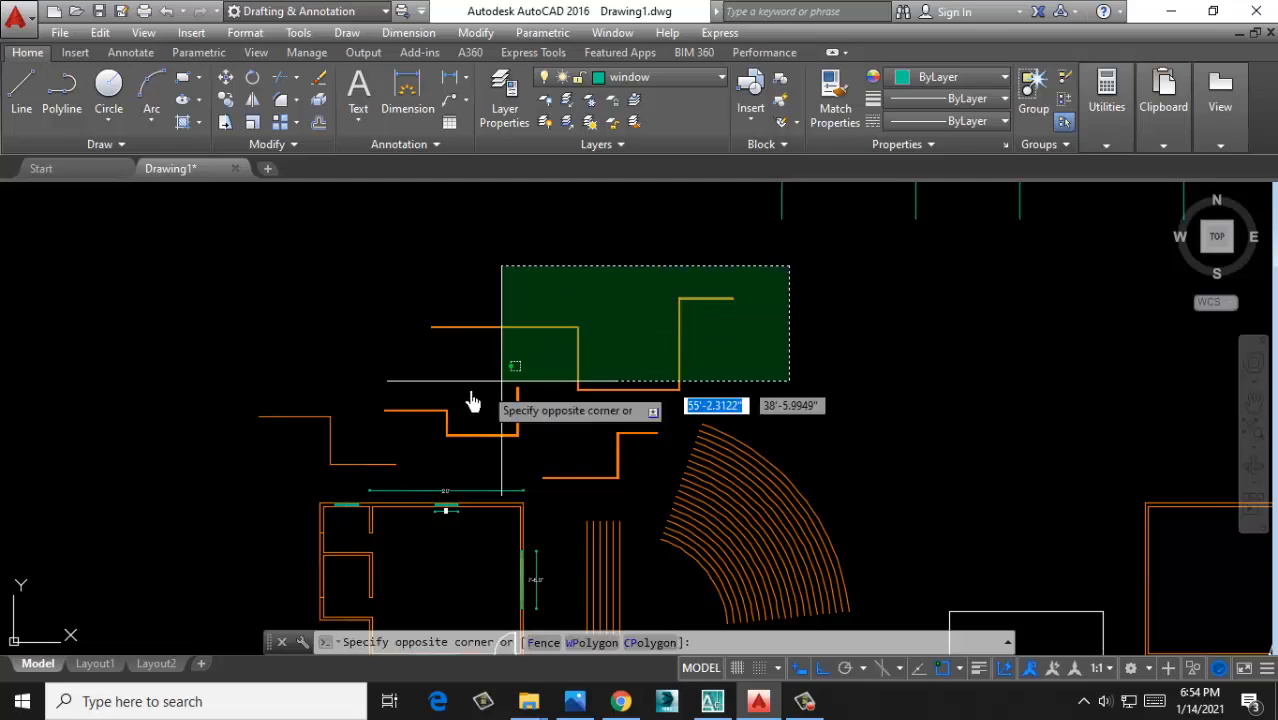
left_click(287, 433)
key("Delete")
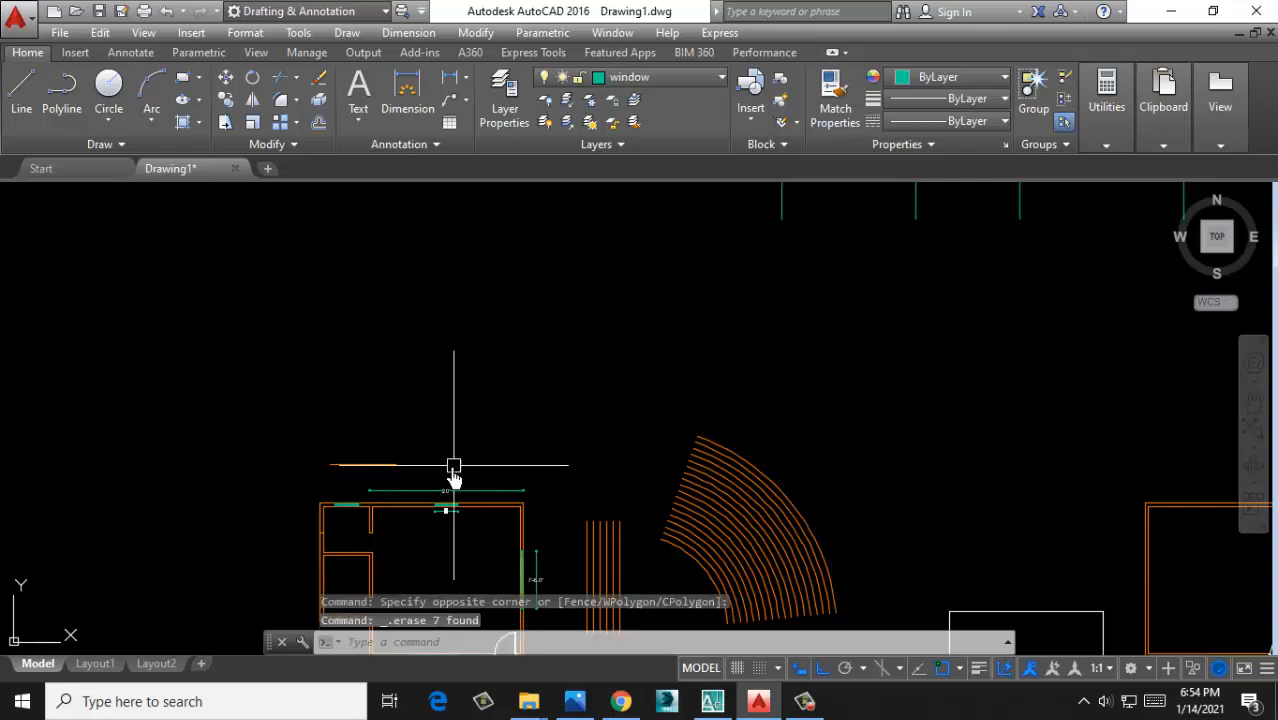
scroll(400, 455, "up", 1)
left_click(294, 436)
scroll(302, 414, "down", 4)
key("Delete")
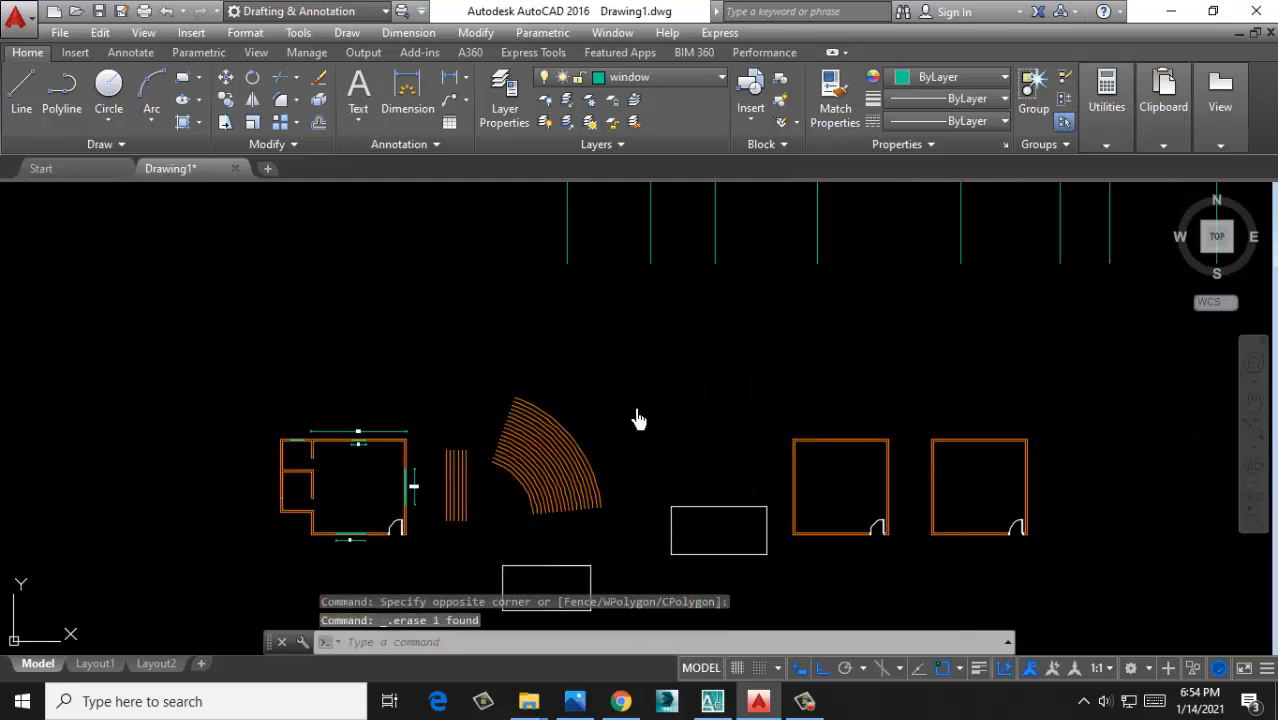
Erase the concentric arcs and the parallel vertical lines beside the room plan
left_click_drag(638, 420, 531, 528)
scroll(510, 535, "up", 1)
key("Delete")
left_click_drag(688, 371, 473, 517)
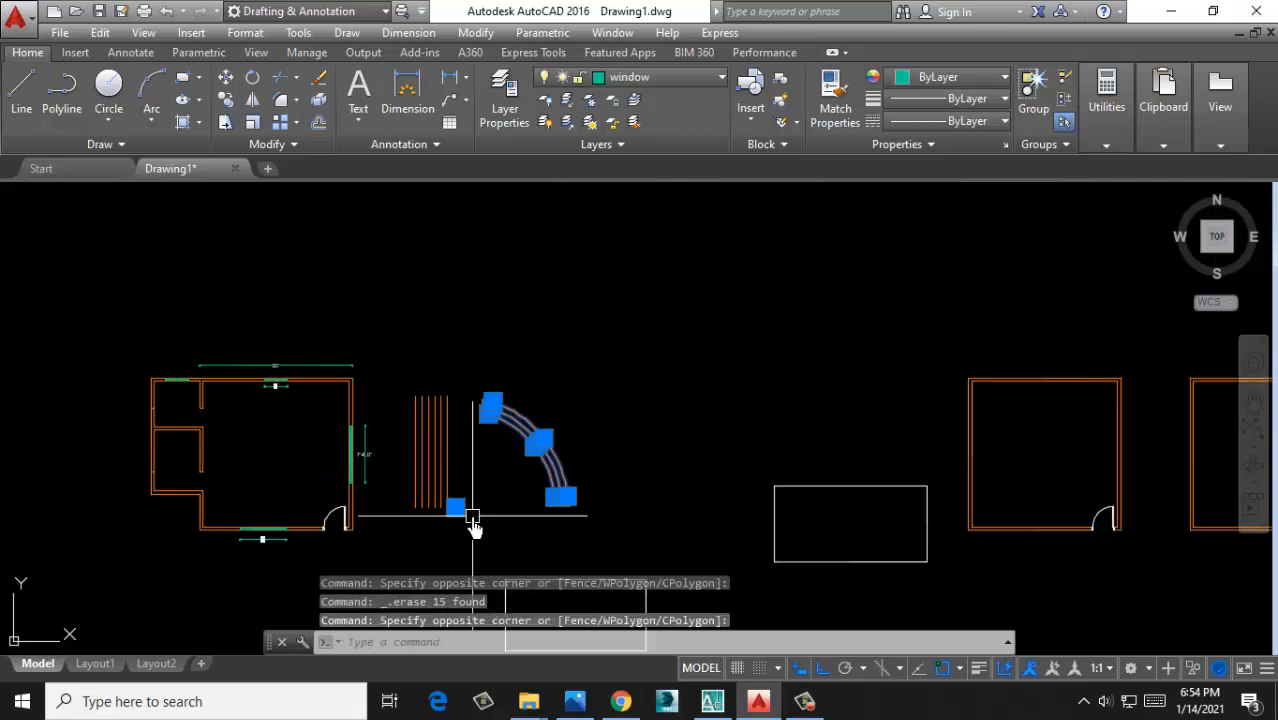
key("Delete")
left_click_drag(456, 391, 417, 531)
key("Delete")
scroll(540, 380, "down", 2)
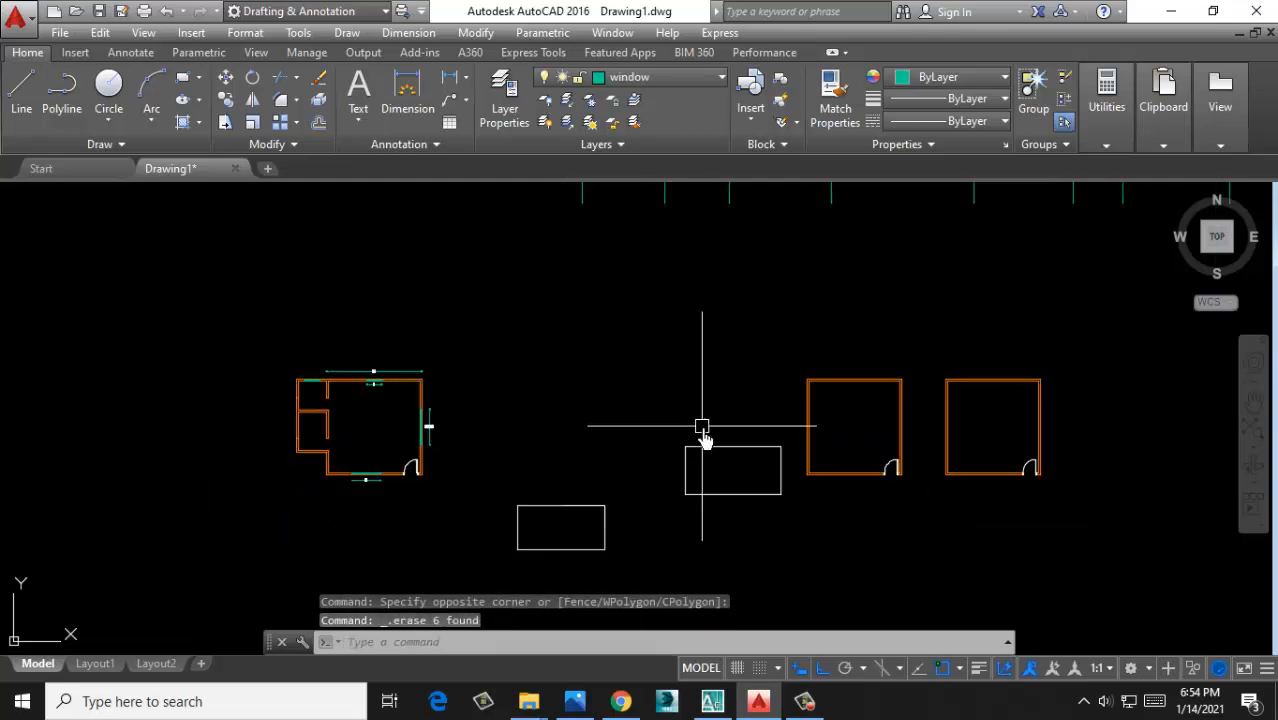
Erase the two white rectangles between the room plan and the two plain room copies
middle_click_drag(703, 437, 705, 374)
left_click_drag(765, 375, 476, 528)
key("Delete")
middle_click_drag(598, 315, 648, 342)
left_click(107, 128)
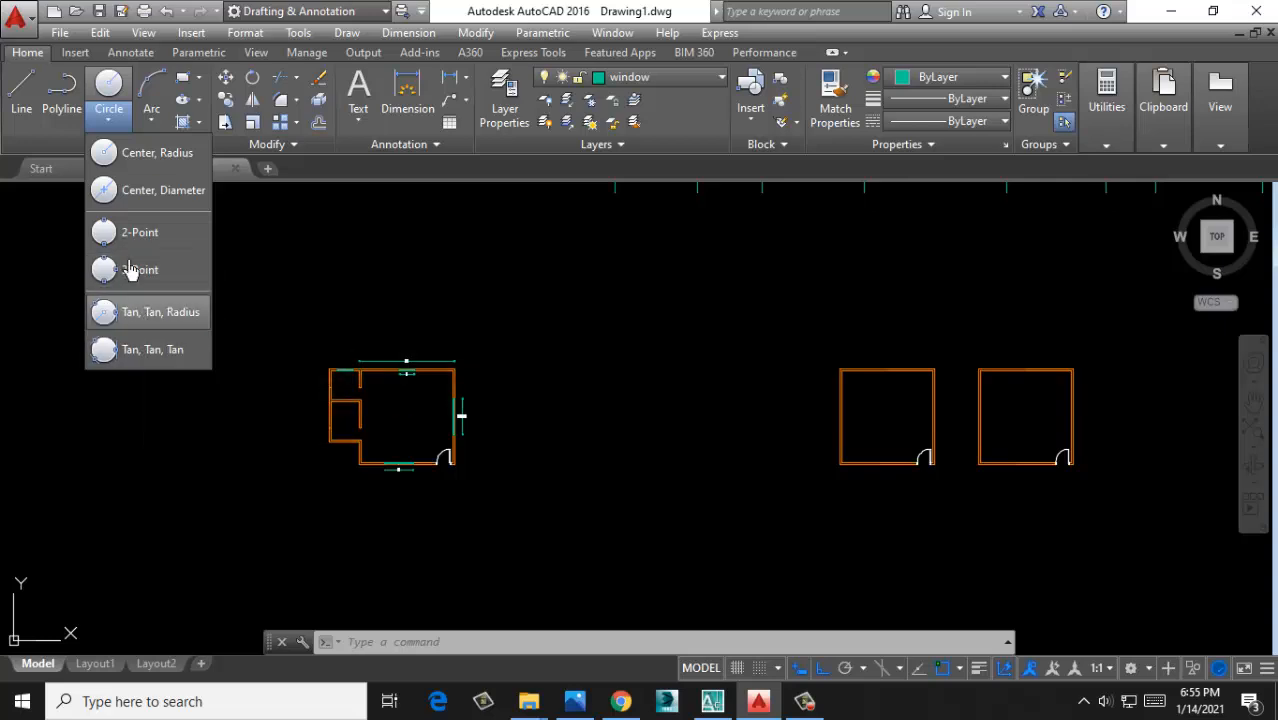
left_click(199, 80)
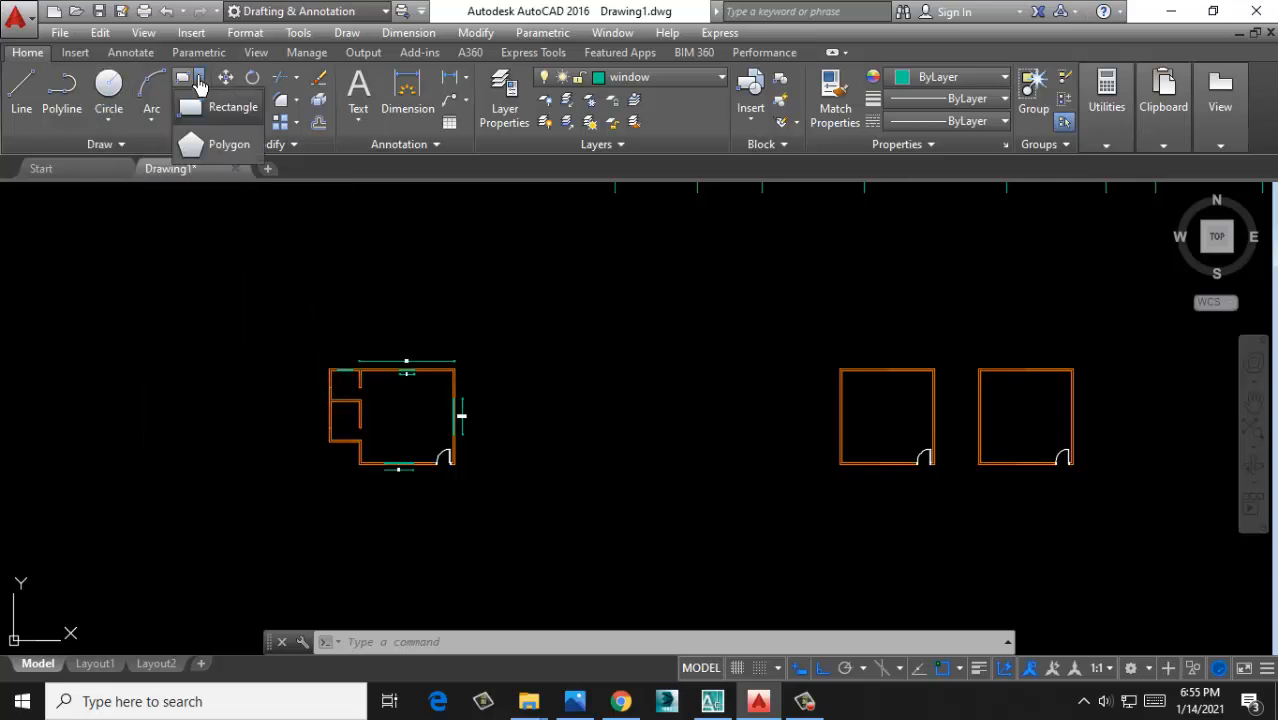
left_click(298, 101)
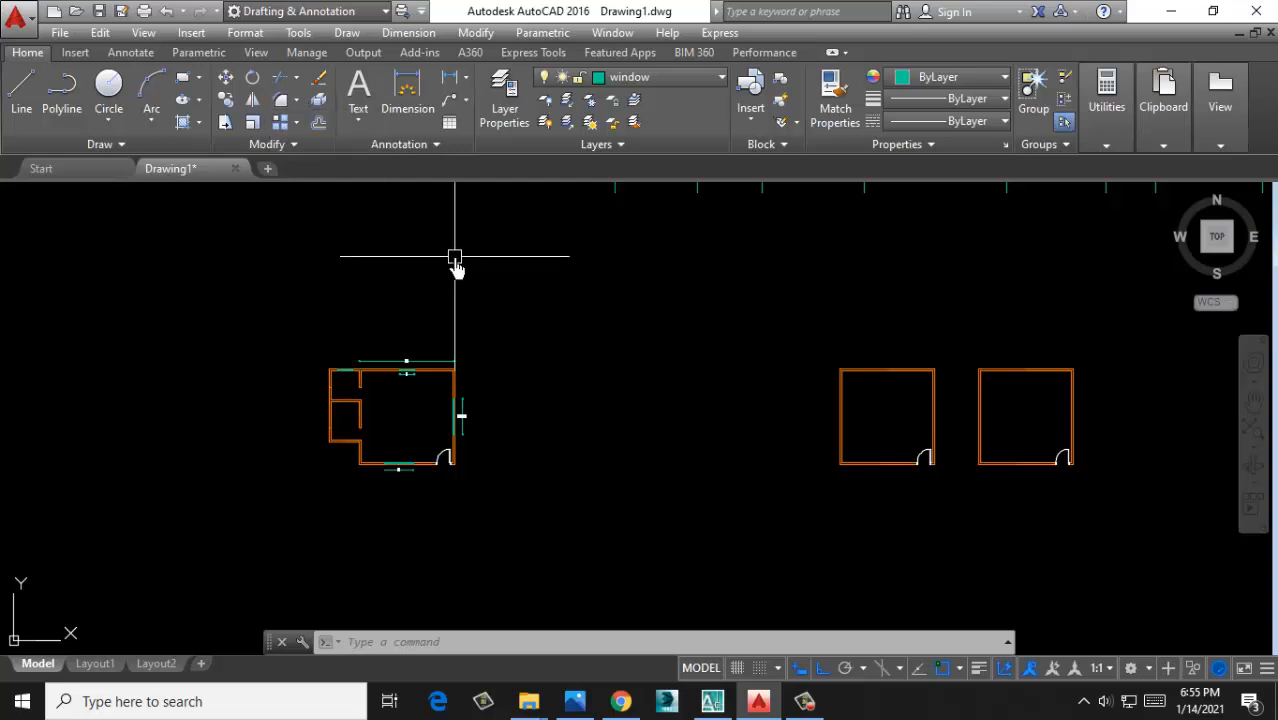
Erase the marker line crossing the middle of the small room's window
scroll(394, 400, "up", 4)
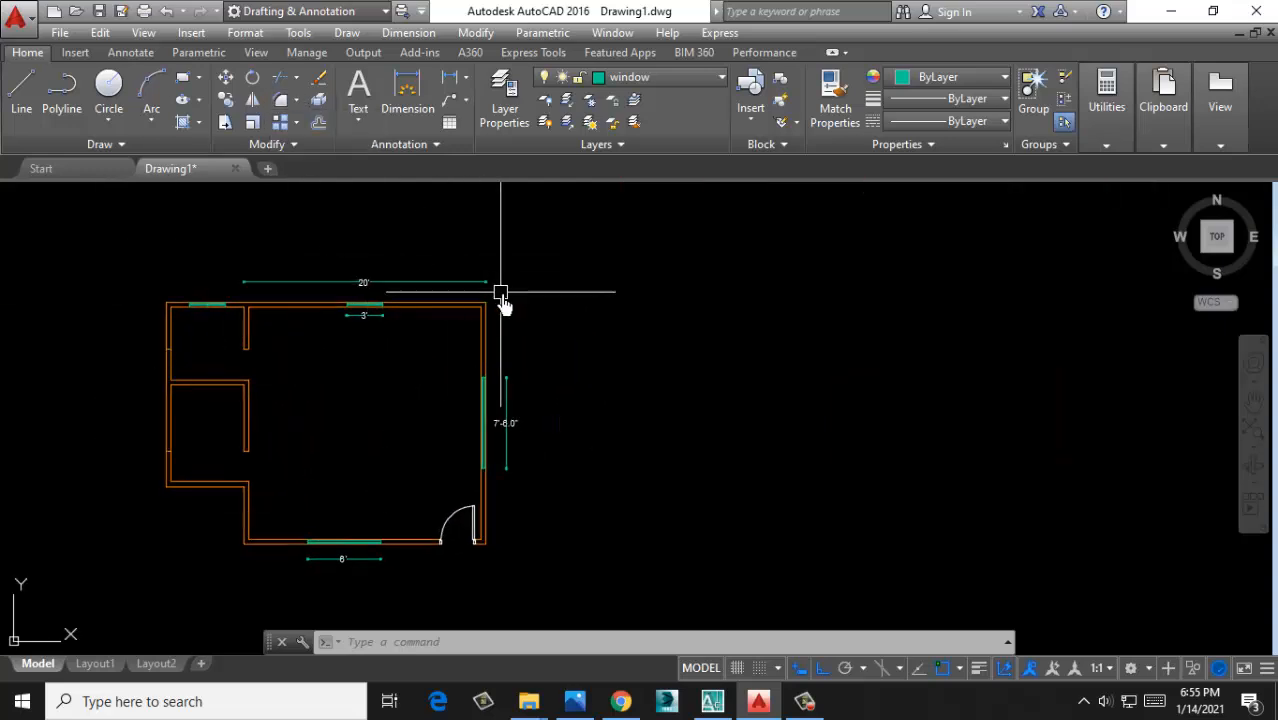
scroll(115, 325, "up", 4)
left_click(295, 271)
left_click(367, 429)
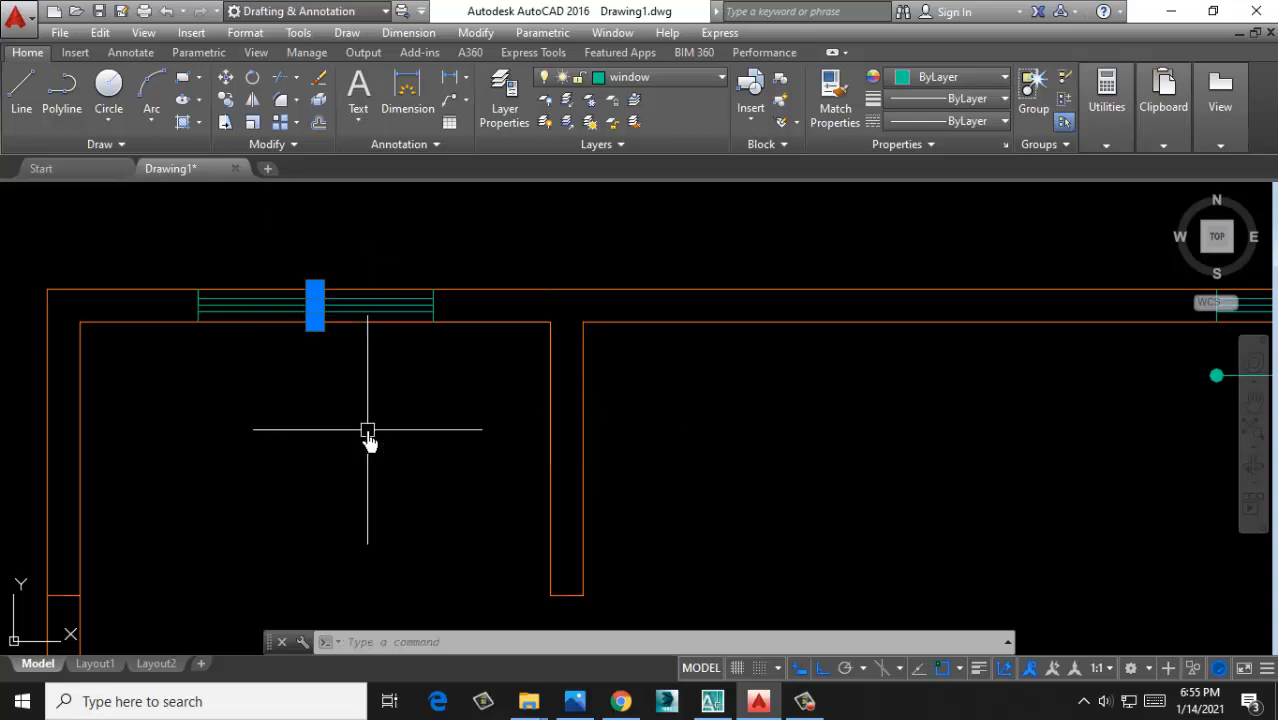
key("Delete")
scroll(233, 352, "down", 5)
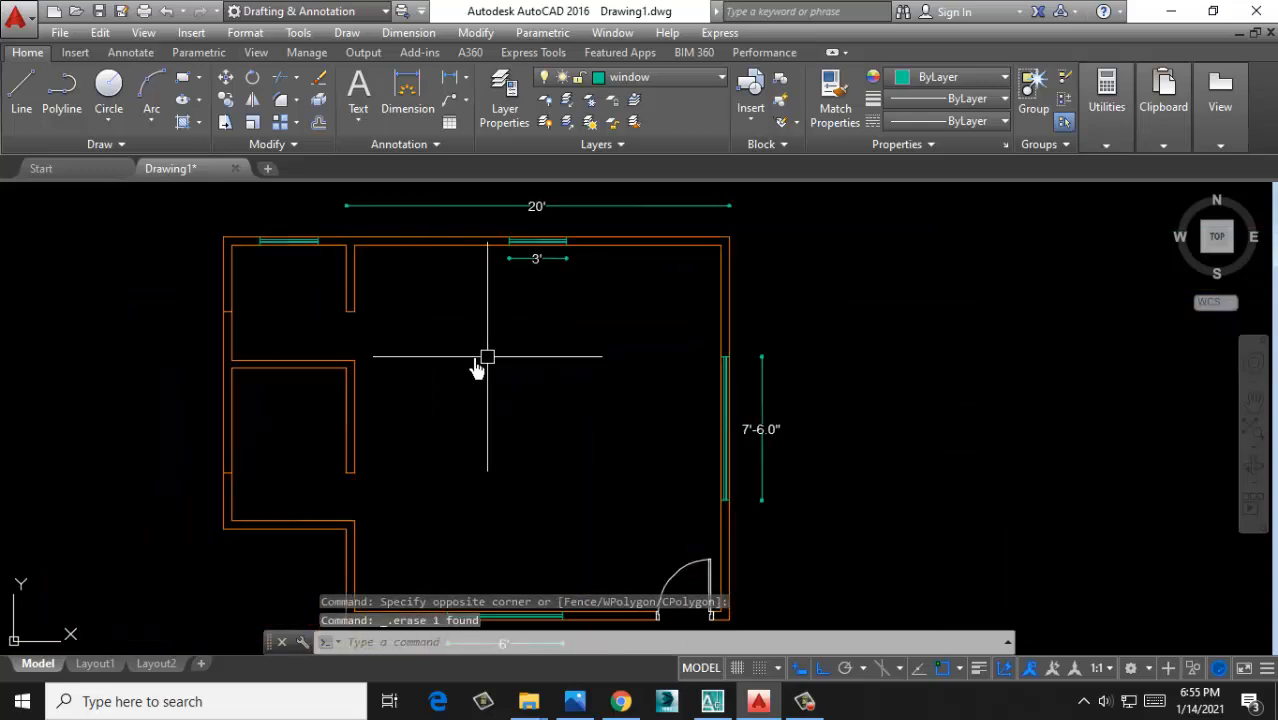
scroll(488, 437, "down", 2)
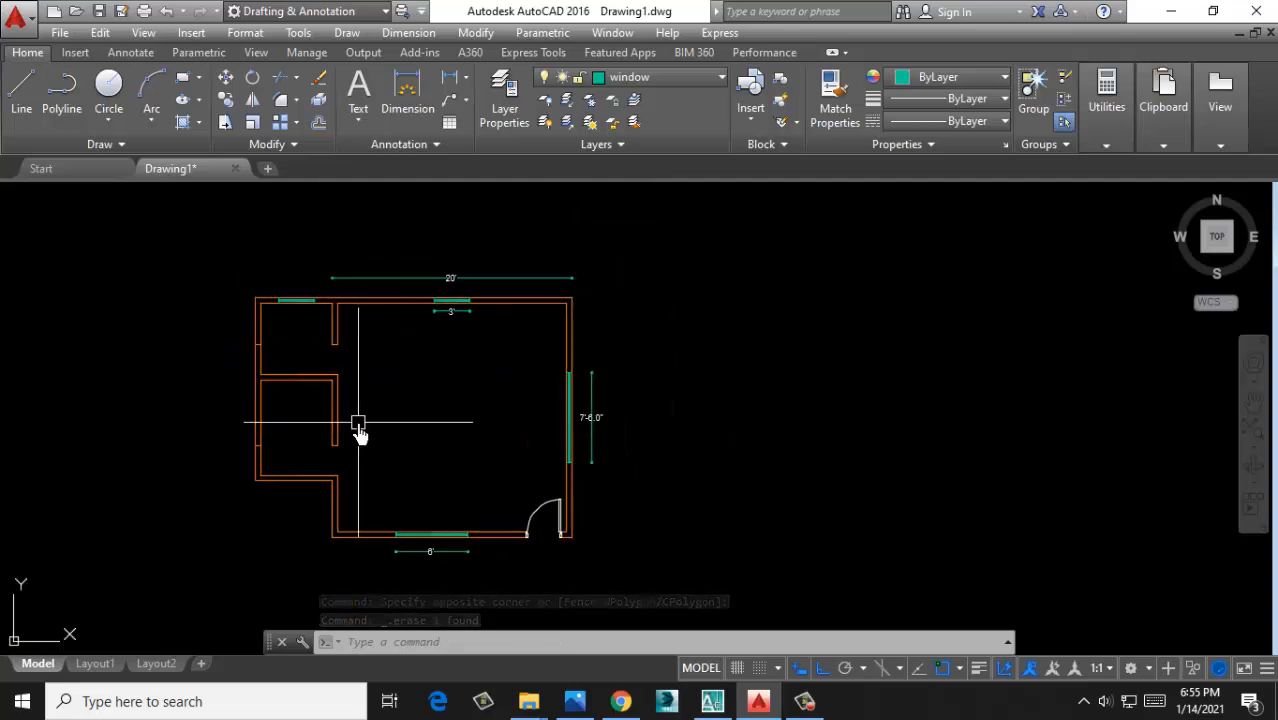
middle_click_drag(358, 425, 409, 427)
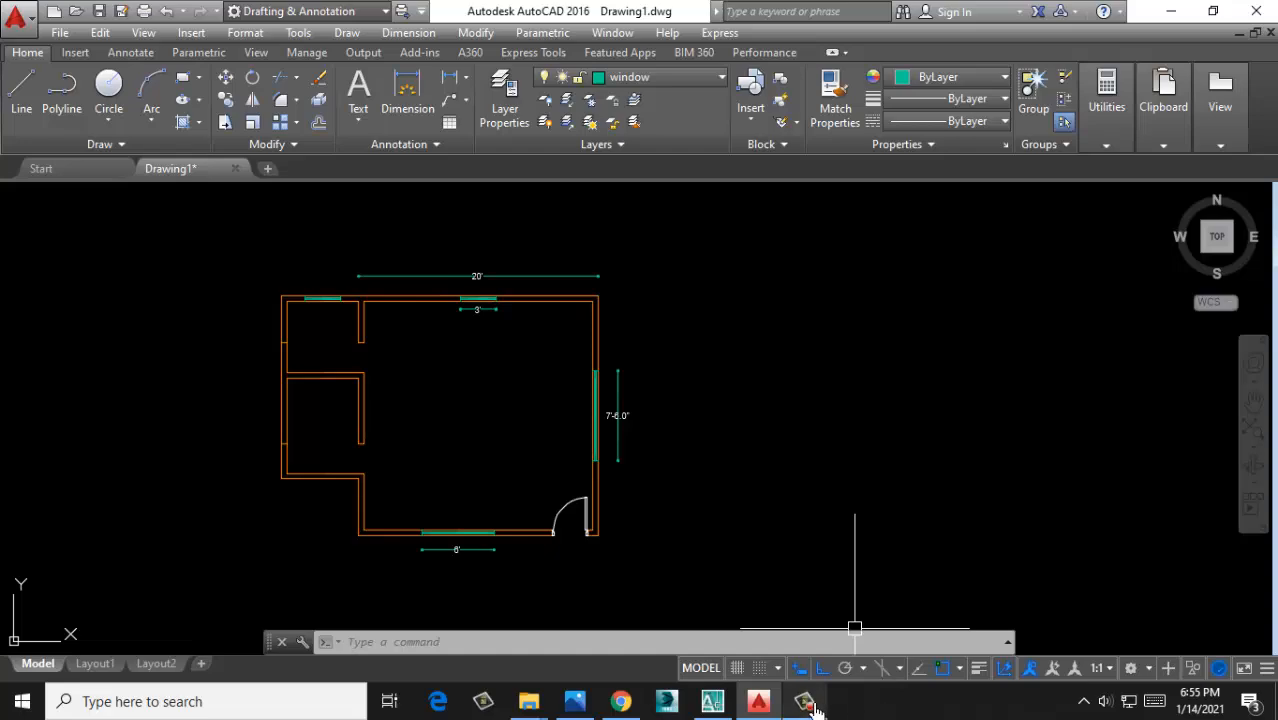